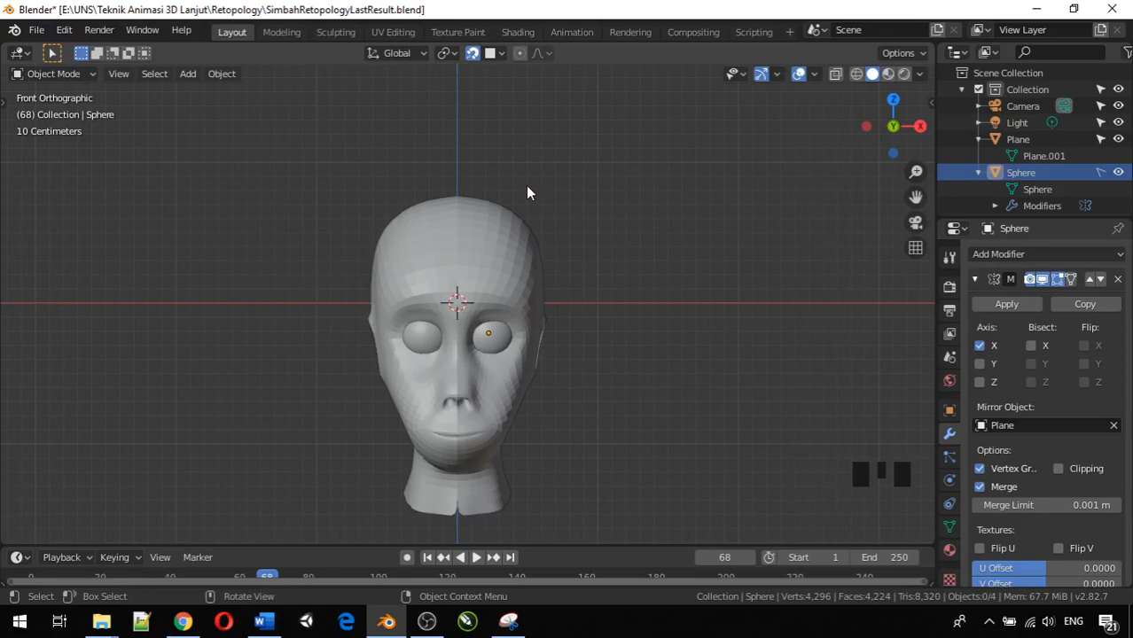
Step: Turn off snapping and add a Bezier curve at the origin, working in the top view
left_click(473, 52)
middle_click_drag(668, 211, 639, 190)
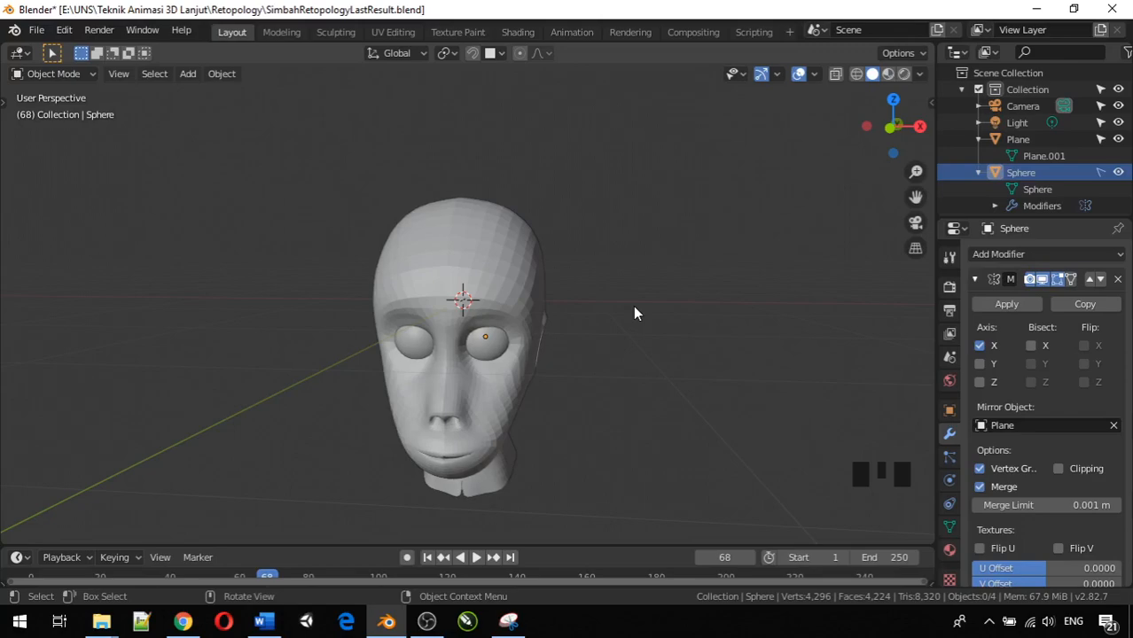
key("KP_7")
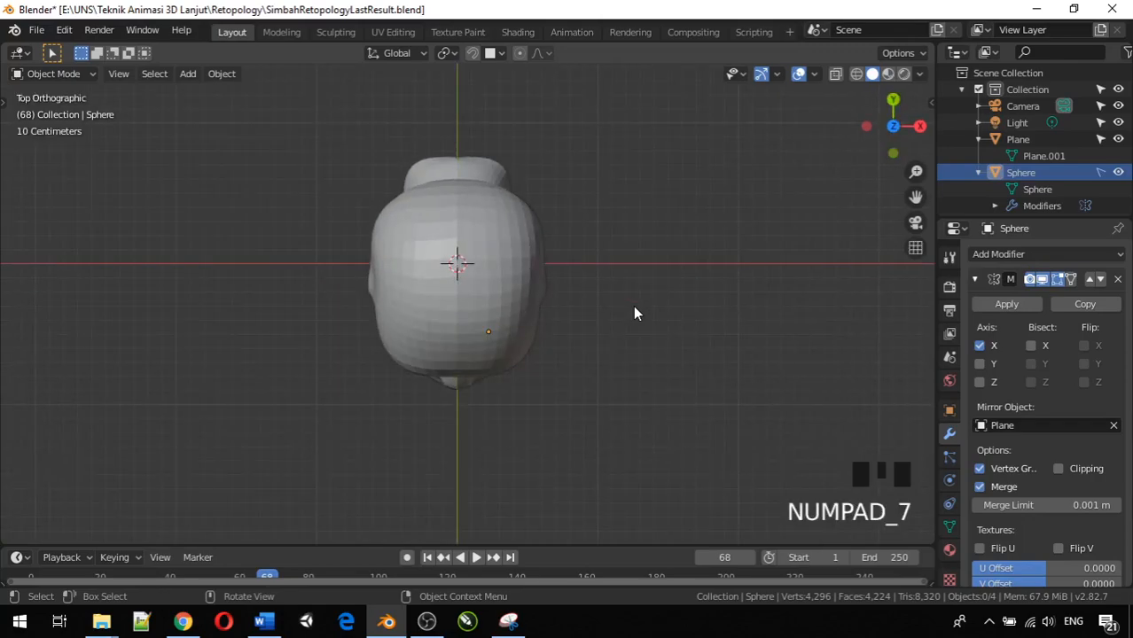
scroll(634, 312, "down", 5)
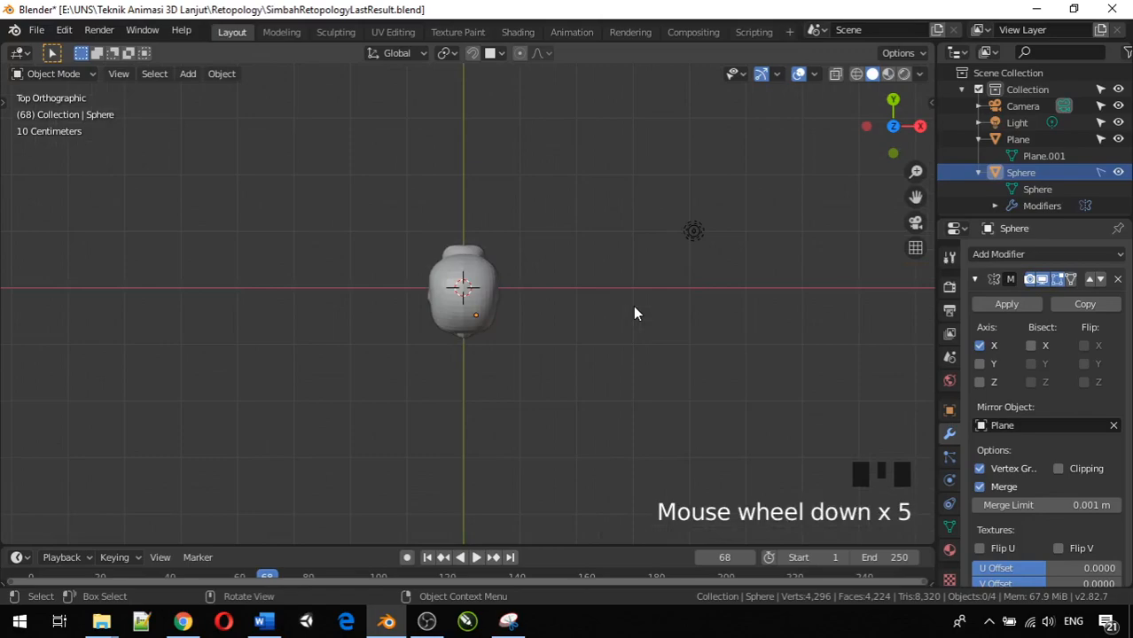
left_click(640, 308)
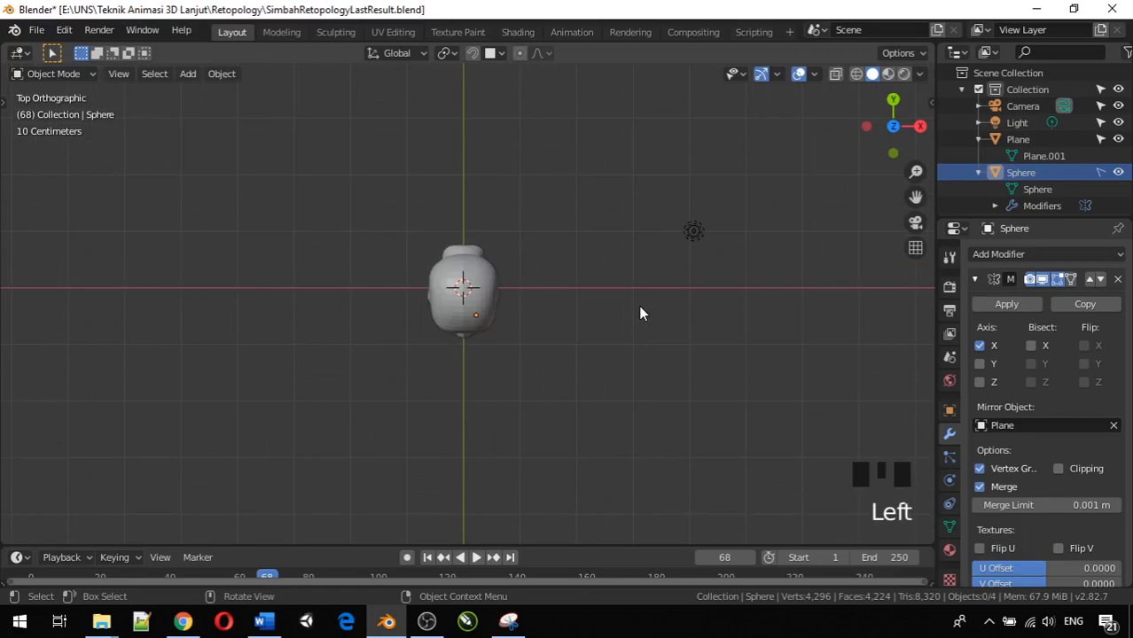
key("shift+a")
mouse_move(640, 306)
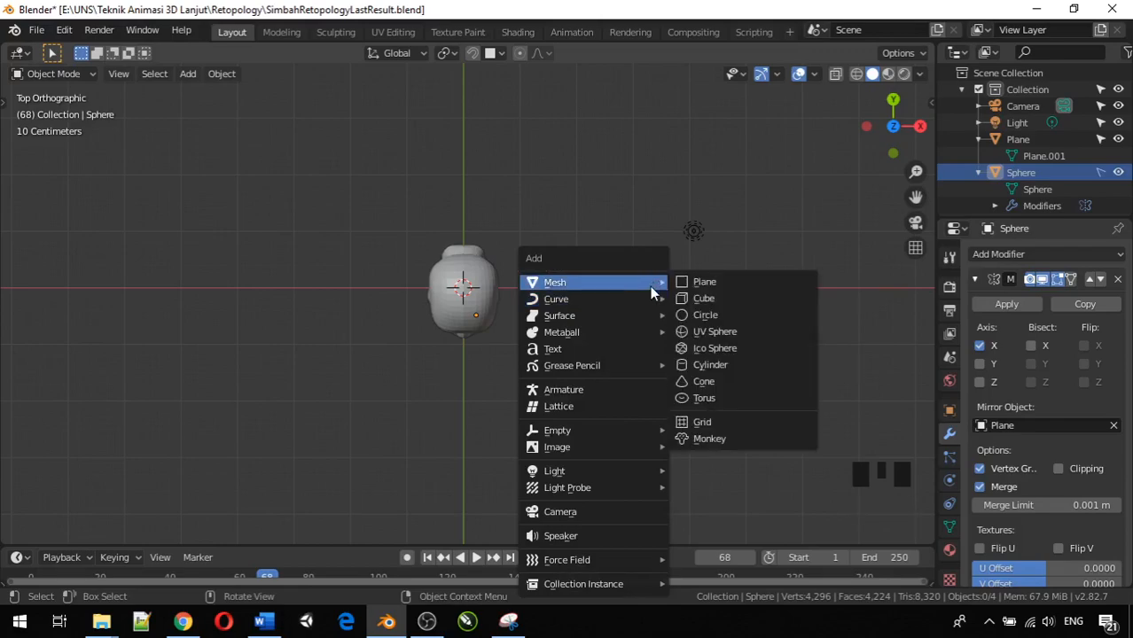
left_click(715, 299)
Step: Collapse the Plane and Sphere hierarchies in the scene's object list
scroll(1016, 155, "down", 1)
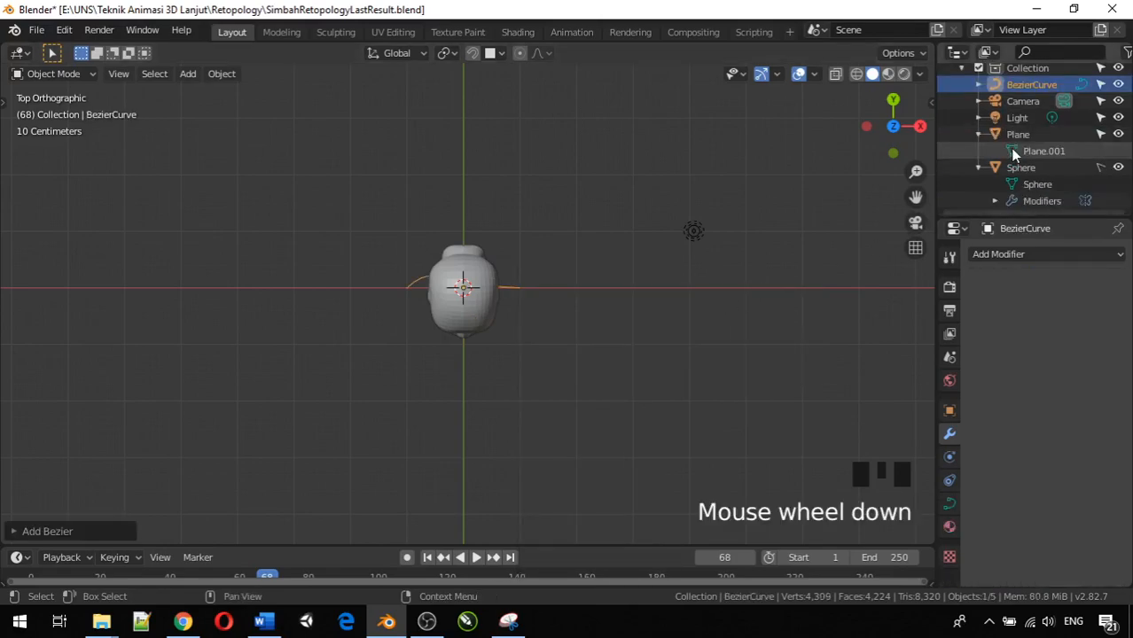
left_click(979, 134)
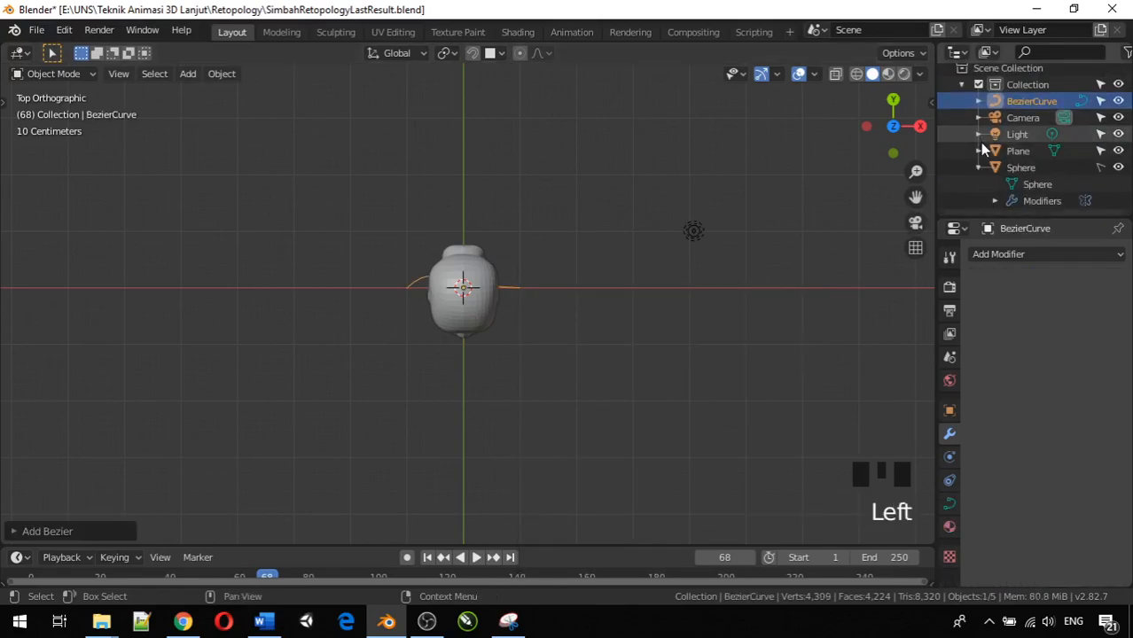
left_click(978, 167)
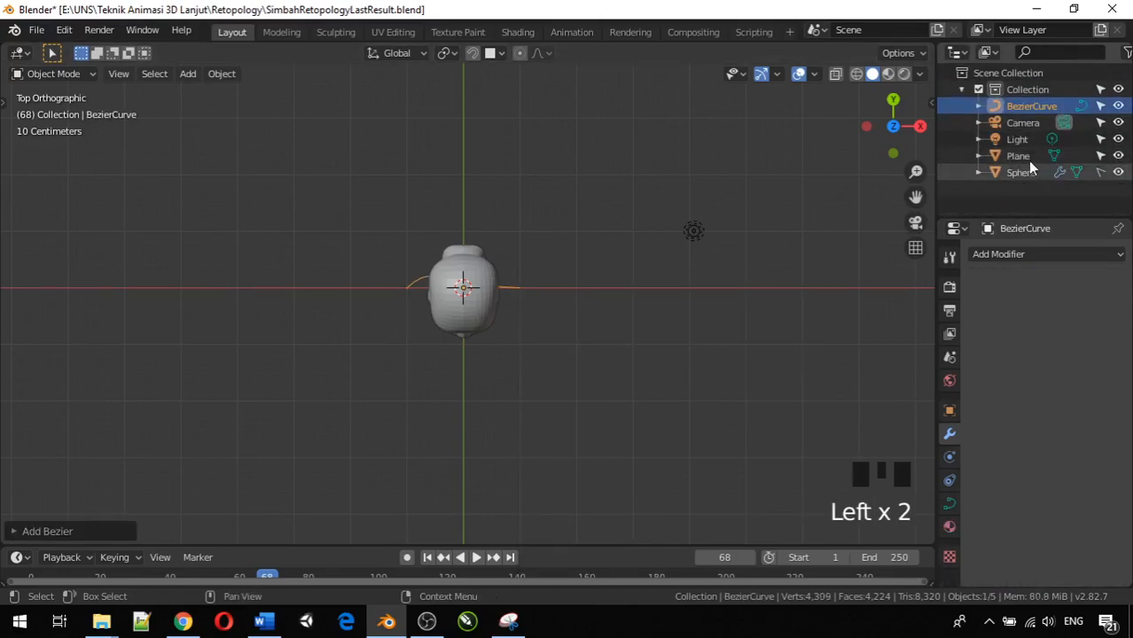
Step: Move the Bezier curve about 4.2 m along the X axis, clear of the head
left_click(519, 290)
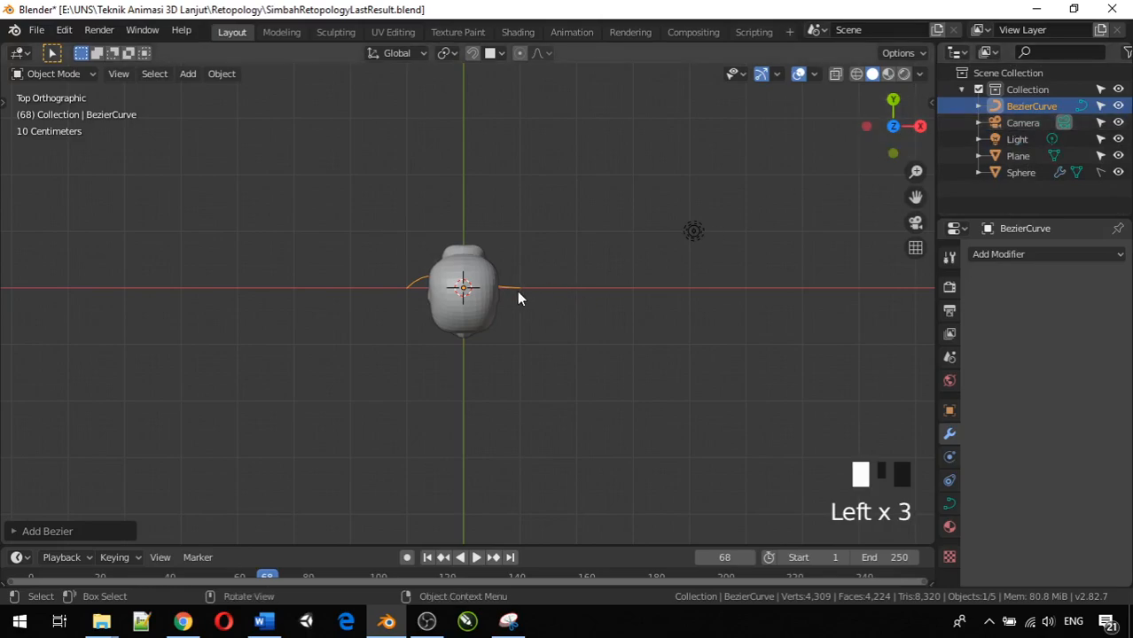
left_click(517, 291)
key("g")
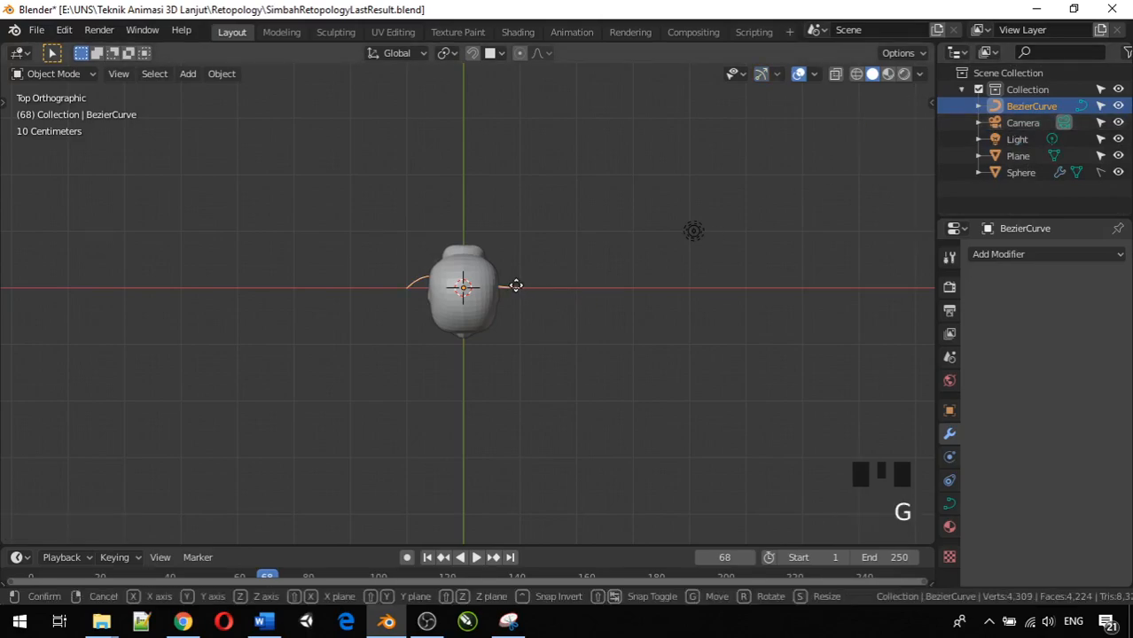
key("x")
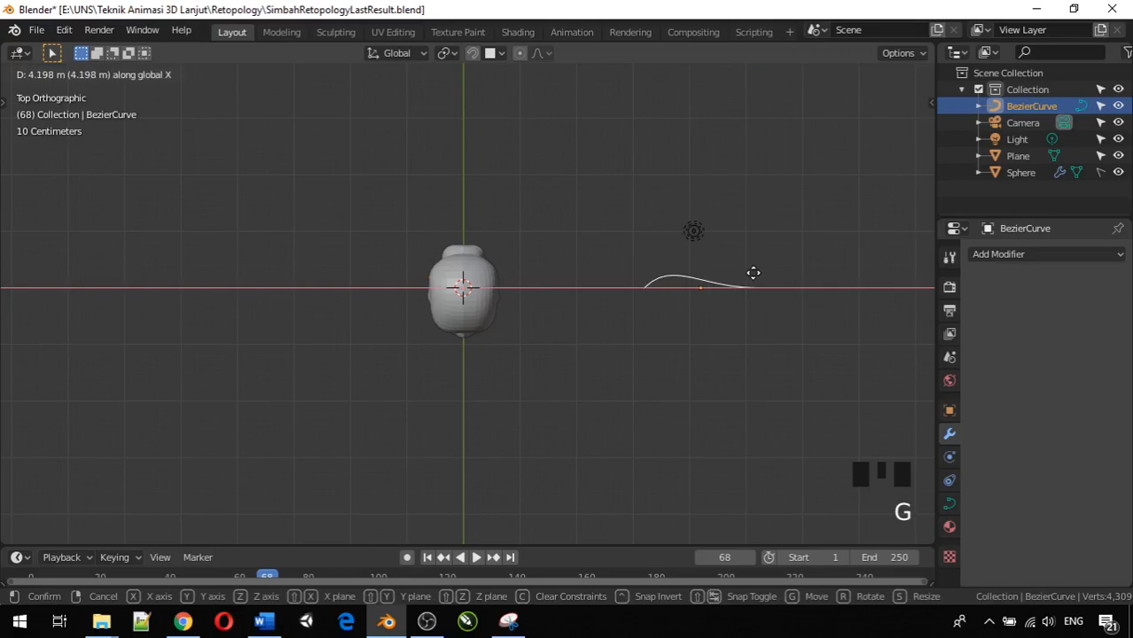
left_click(752, 273)
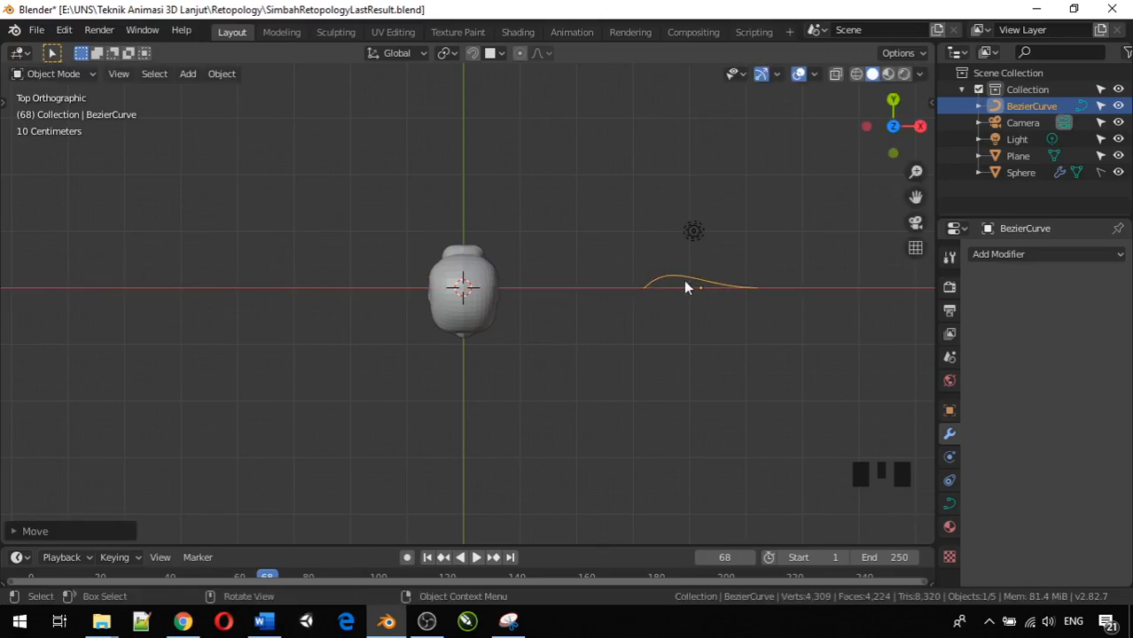
Step: Add a second Bezier curve and move it along the X axis onto the first curve's position
left_click(586, 416)
key("shift+a")
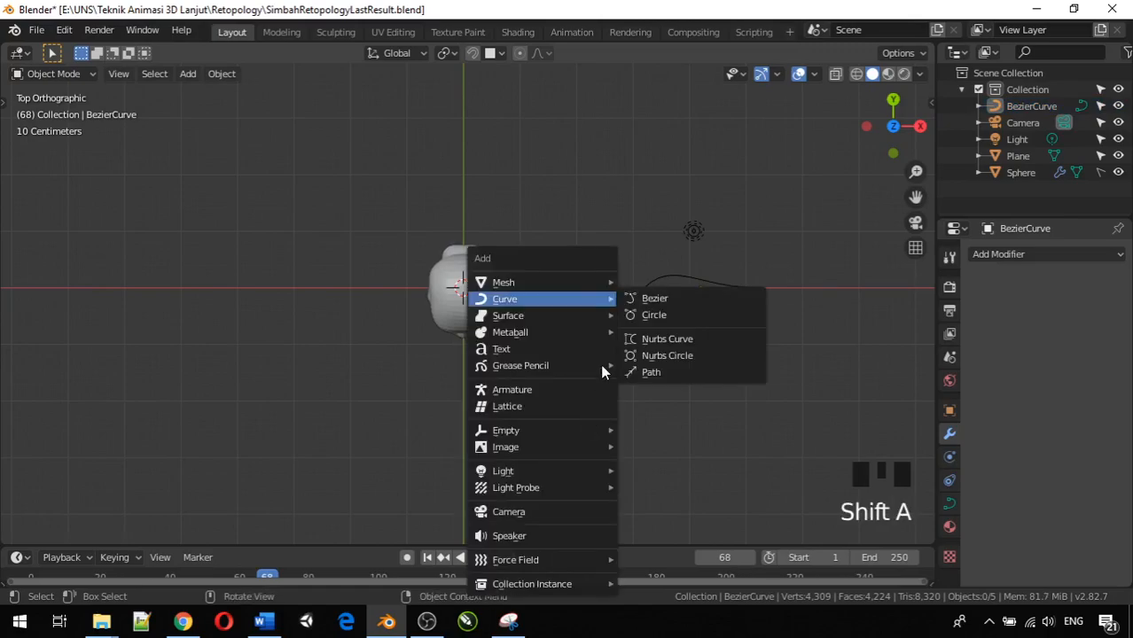
left_click(661, 303)
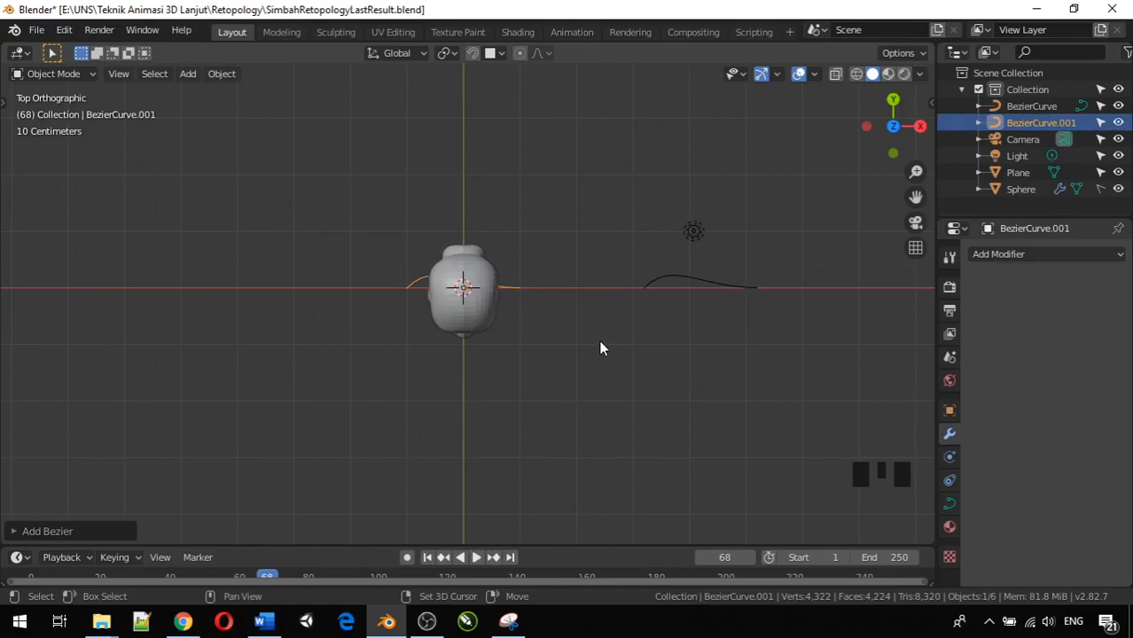
key("g")
key("x")
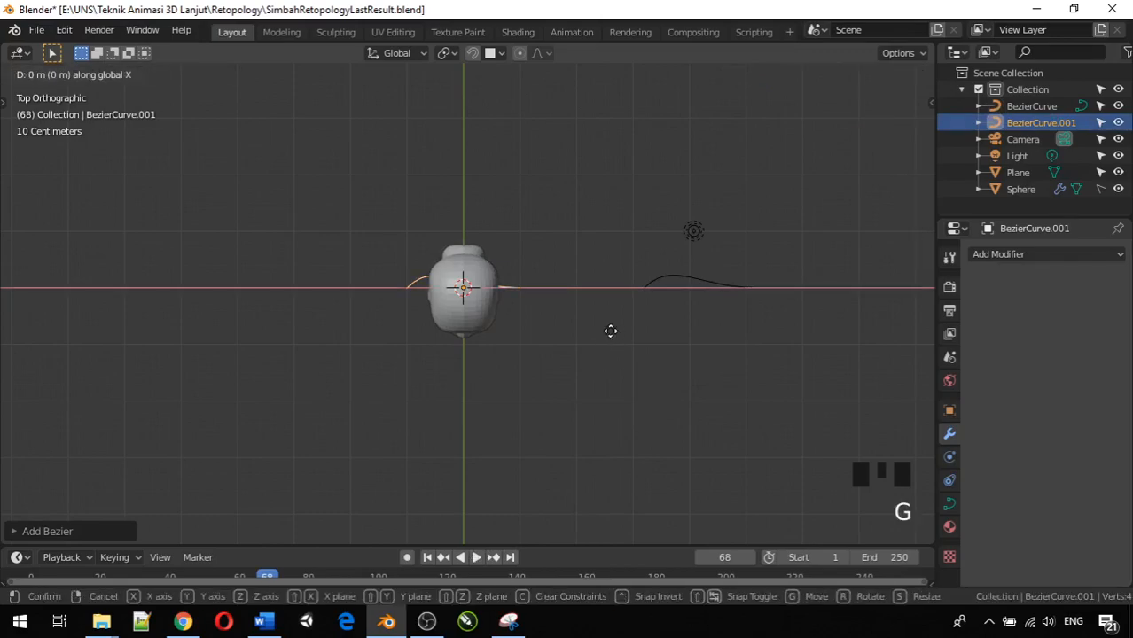
left_click(848, 309)
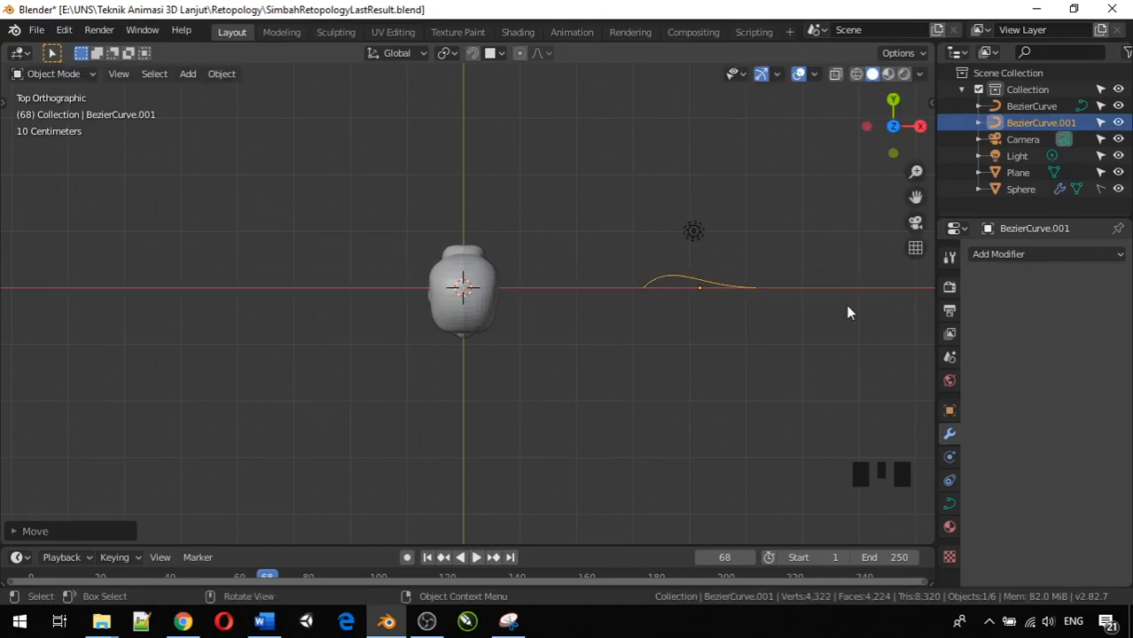
Step: Move the second Bezier curve in the positive Y direction, past the light, to separate it from the first curve
key("g")
key("y")
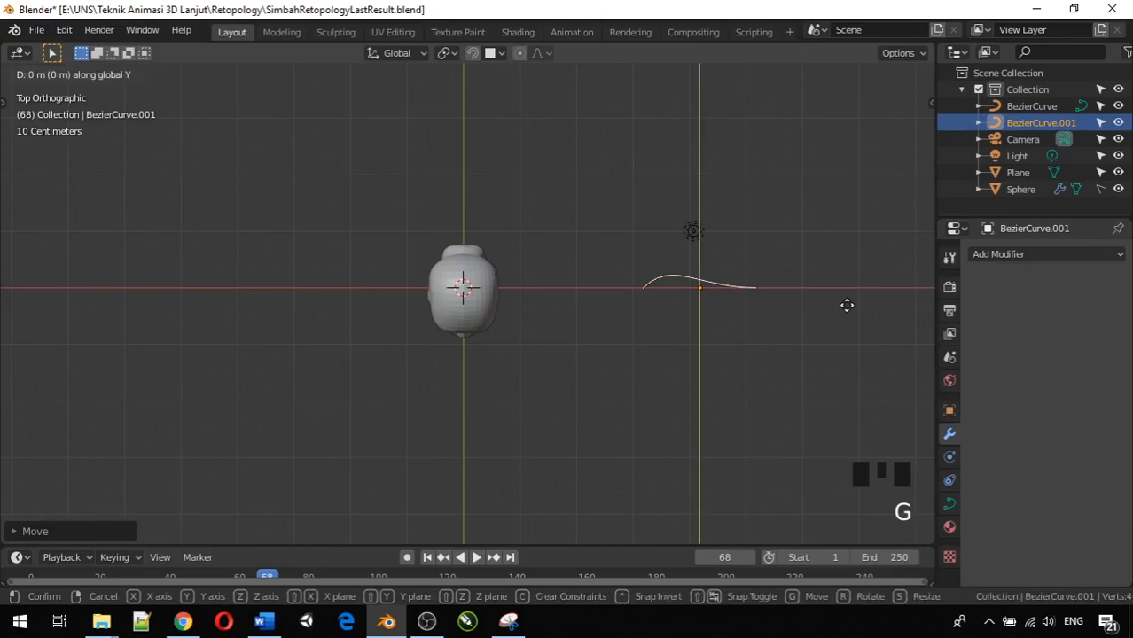
left_click(830, 207)
Step: Add a Bezier circle at the origin around the head
left_click(658, 365)
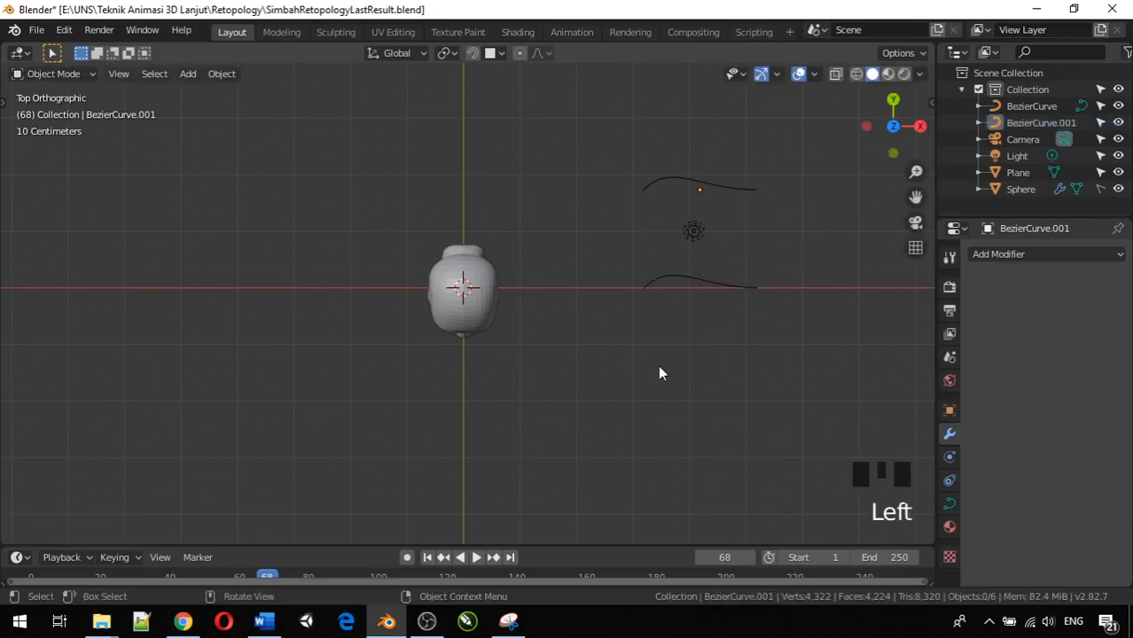
key("shift+a")
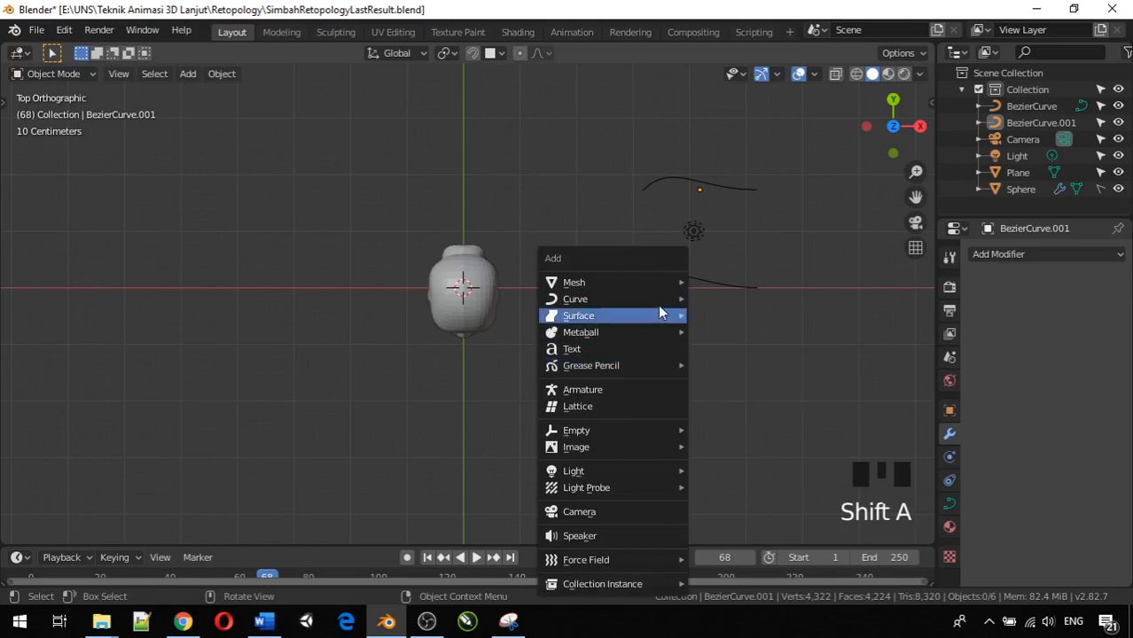
mouse_move(658, 300)
left_click(719, 312)
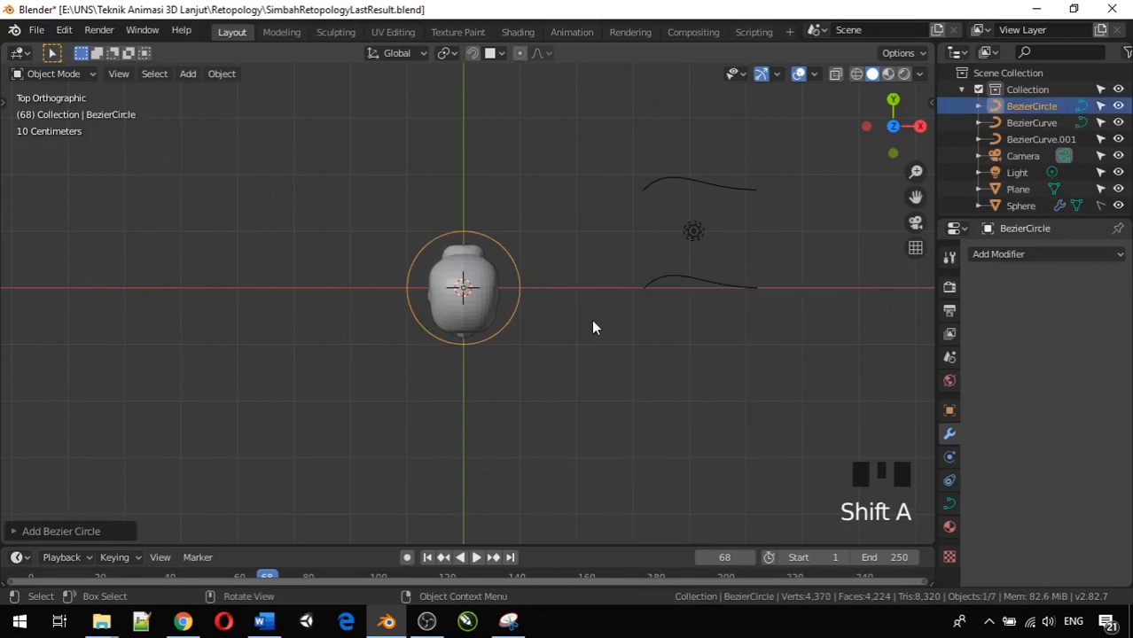
Step: Move the Bezier circle along Y and X to sit between the head and the second curve, and scale it below half size
key("g")
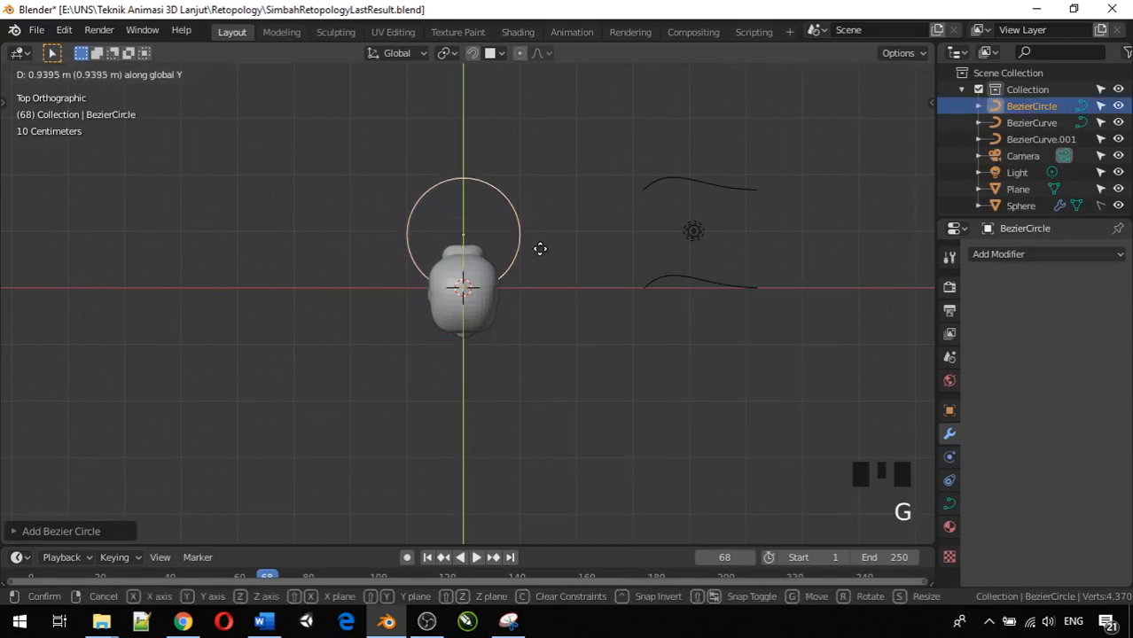
left_click(519, 215)
key("g")
key("g")
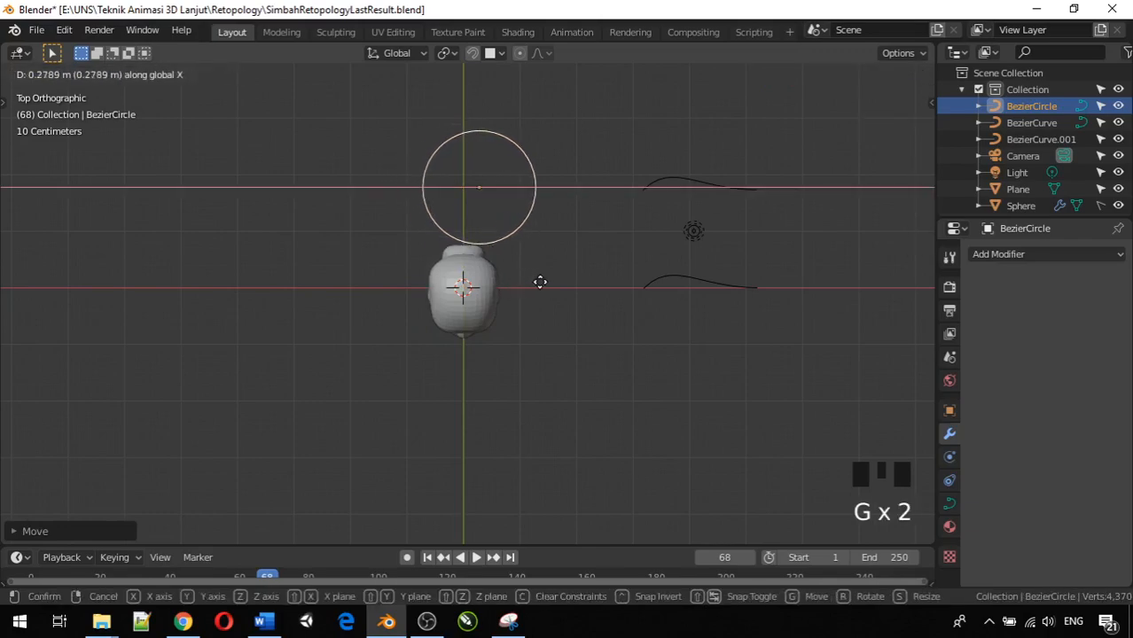
left_click(629, 287)
key("s")
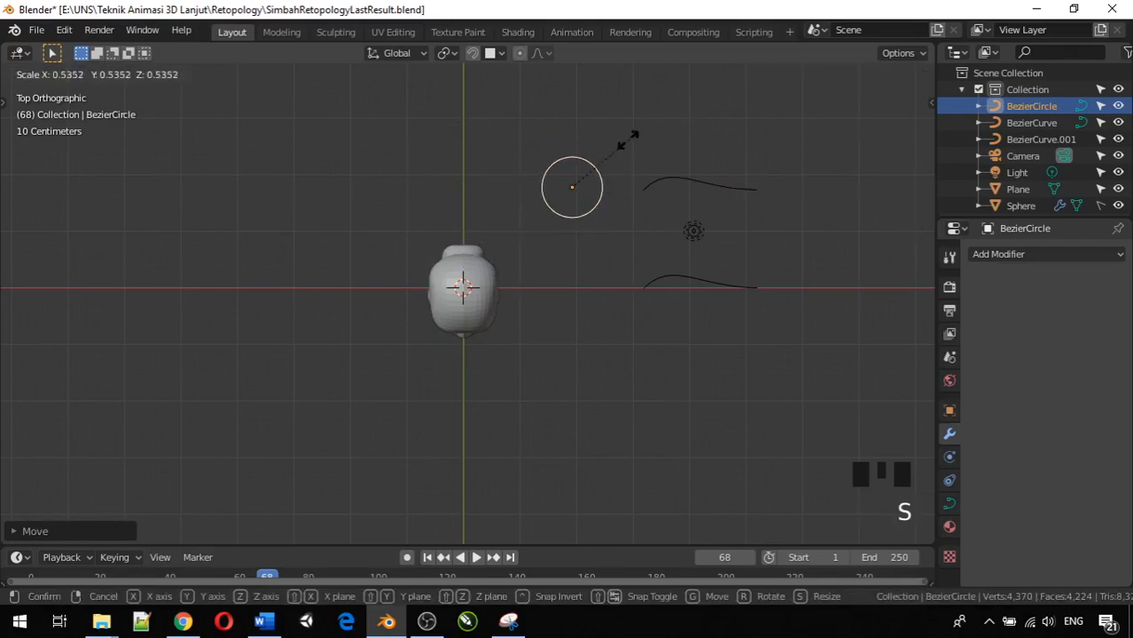
left_click(618, 147)
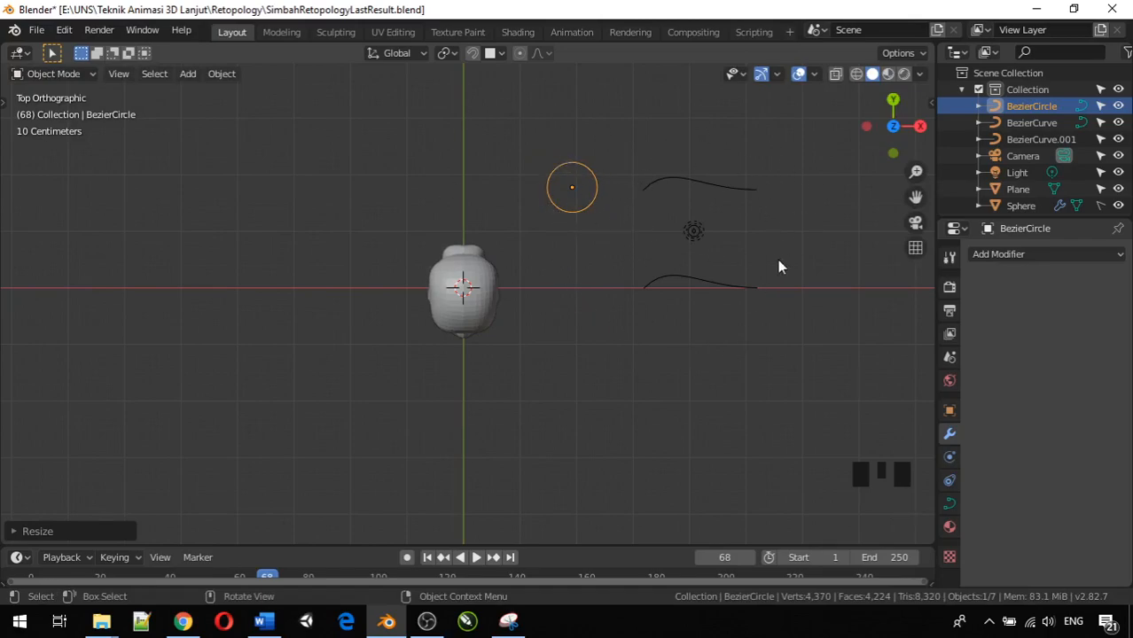
left_click(792, 330)
left_click(718, 288)
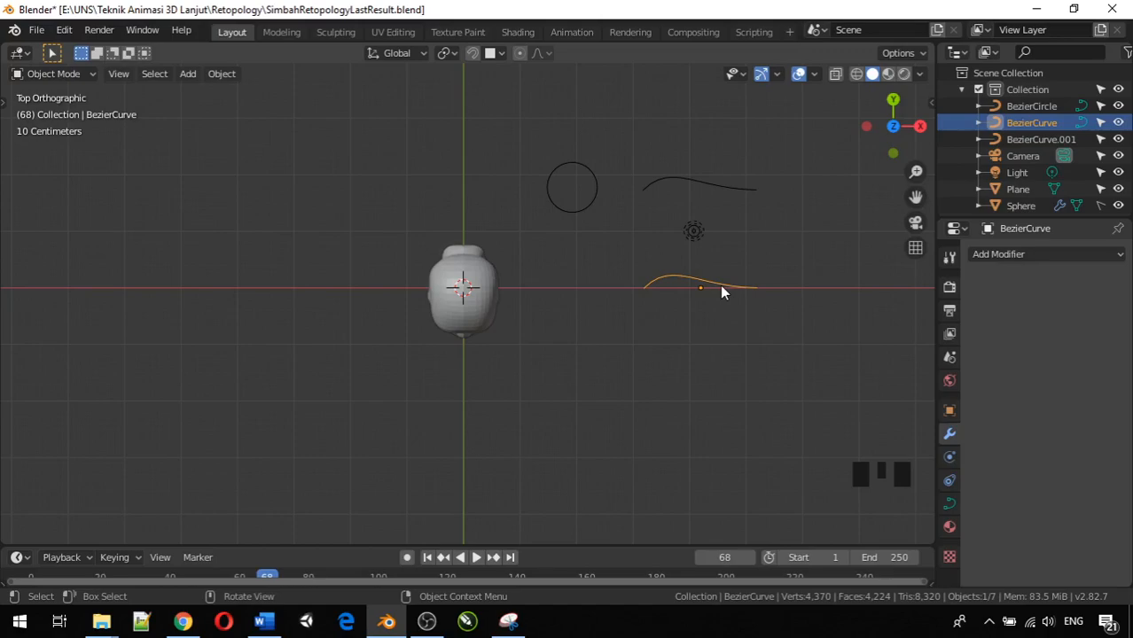
left_click(661, 184)
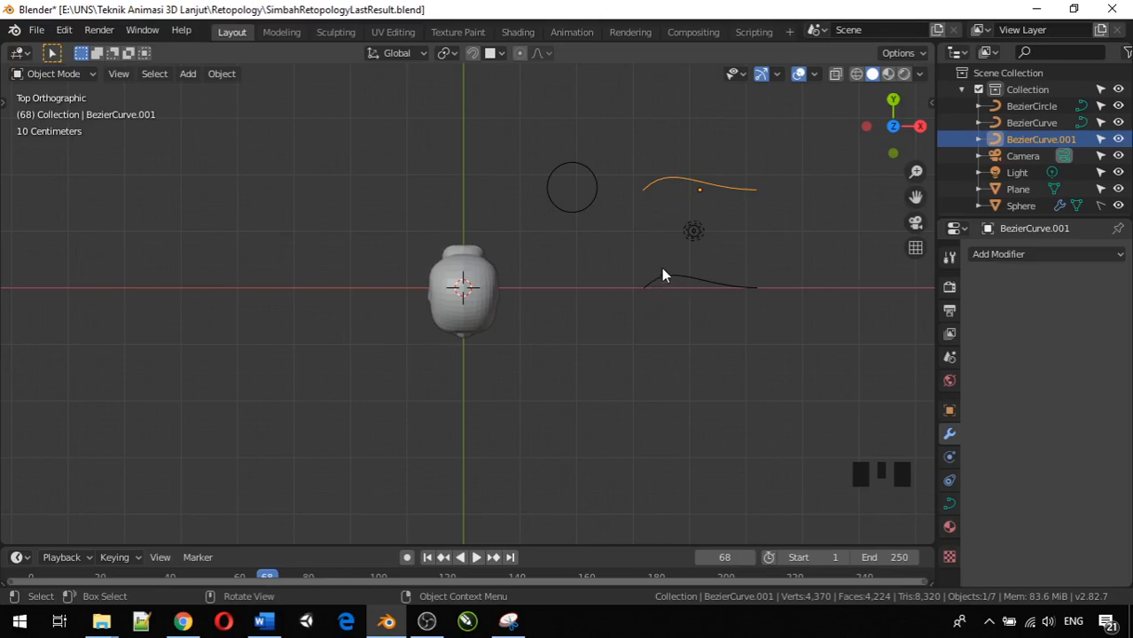
left_click(597, 182)
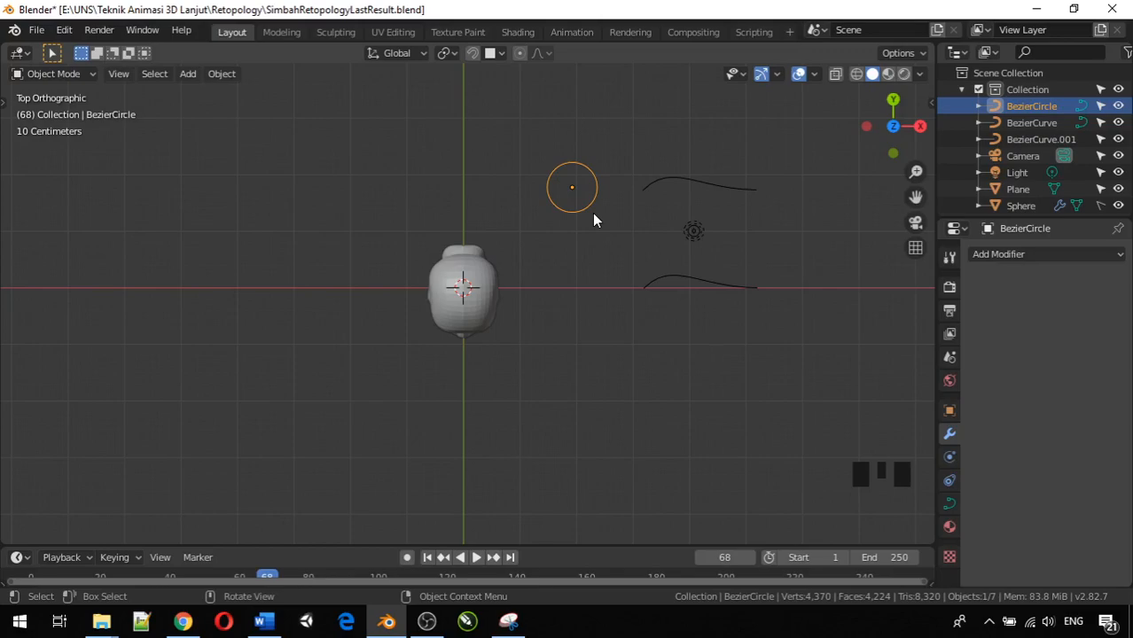
Step: Select the first Bezier curve on the X axis and expand its Geometry settings, including Taper Object and Bevel
left_click(674, 276)
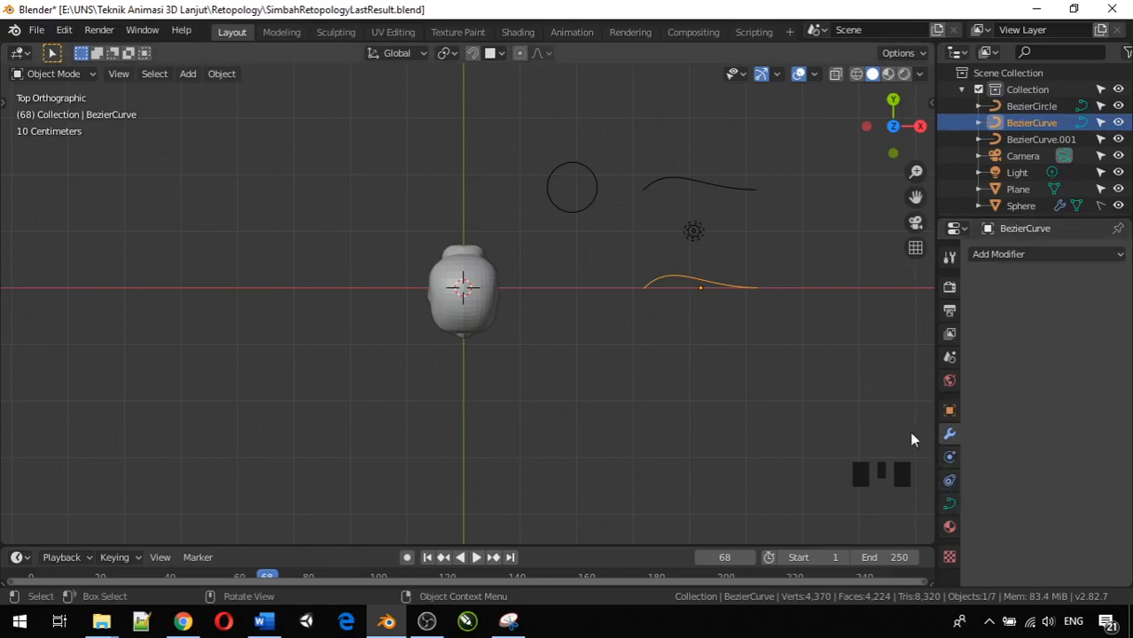
left_click(950, 507)
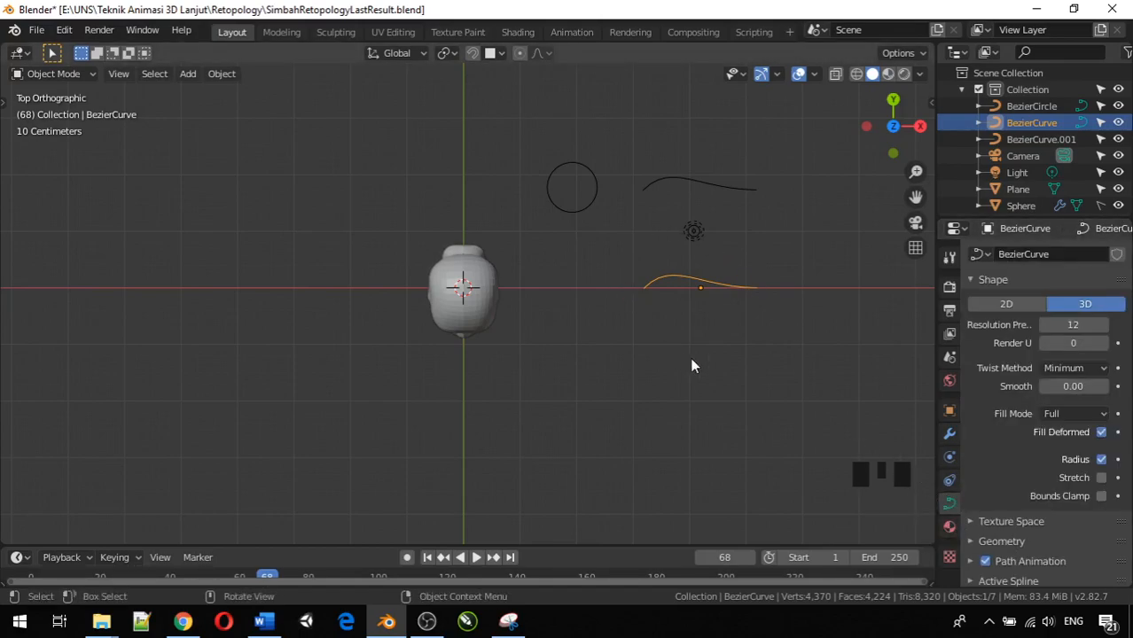
left_click(1079, 303)
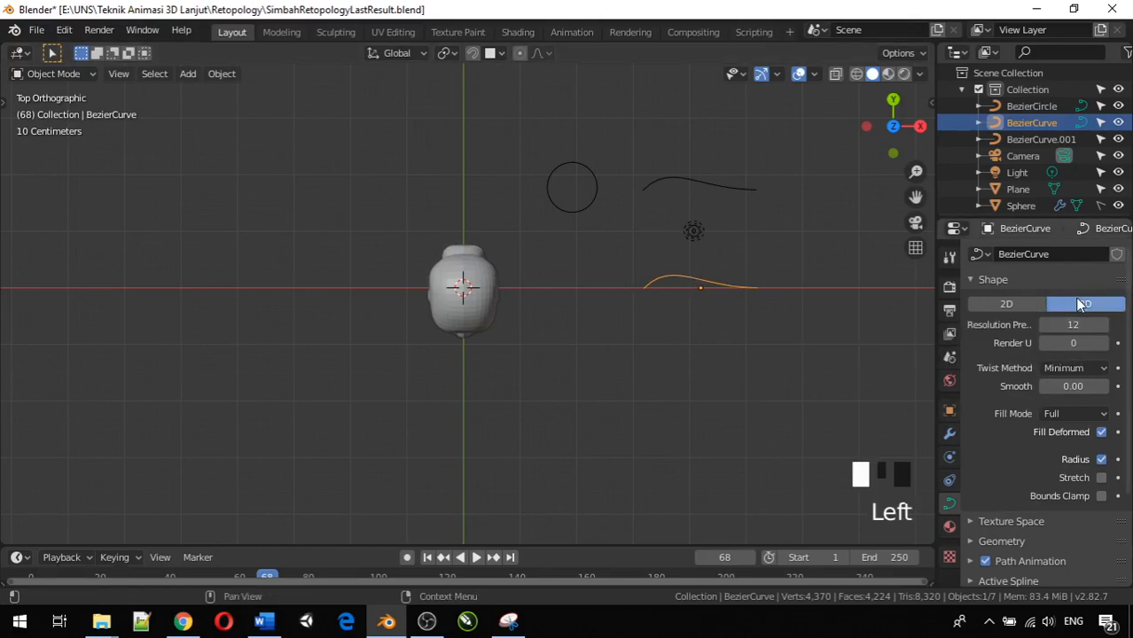
scroll(1012, 449, "down", 5)
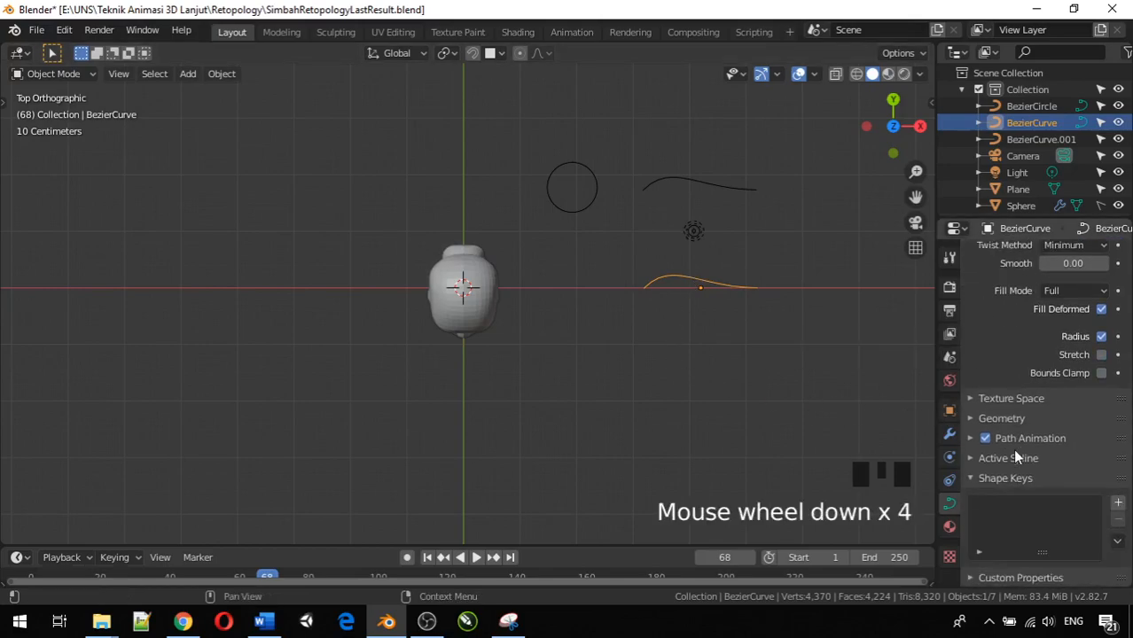
left_click(971, 421)
scroll(1053, 468, "down", 2)
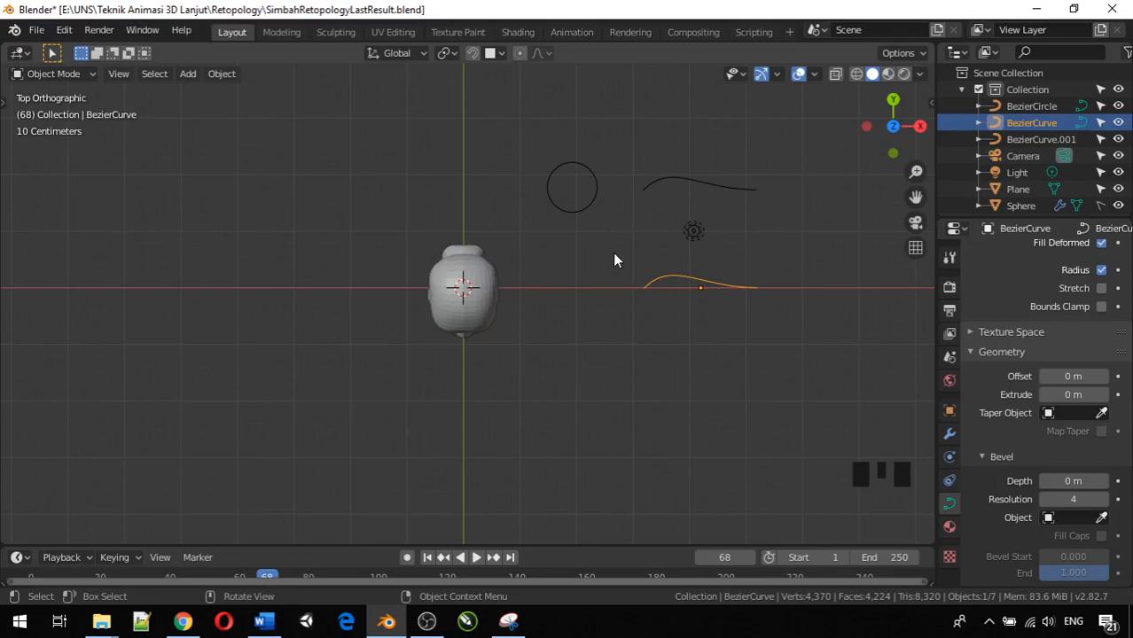
Step: Rename the second Bezier curve, the one beyond the light, as Taper1
left_click(683, 189)
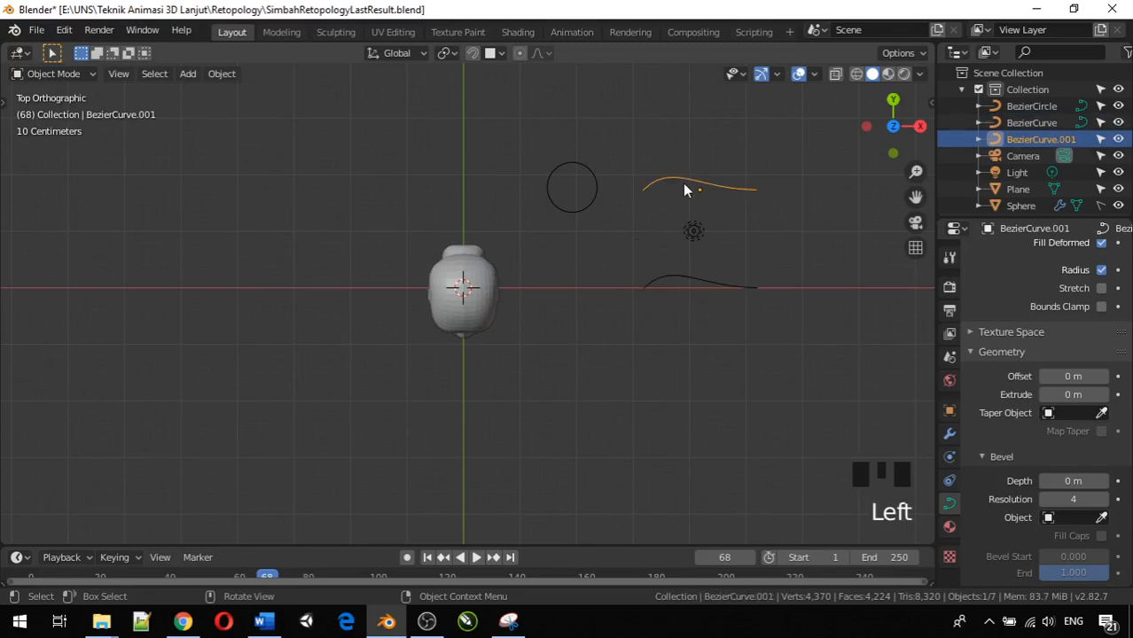
left_click(1038, 142)
double_click(1038, 139)
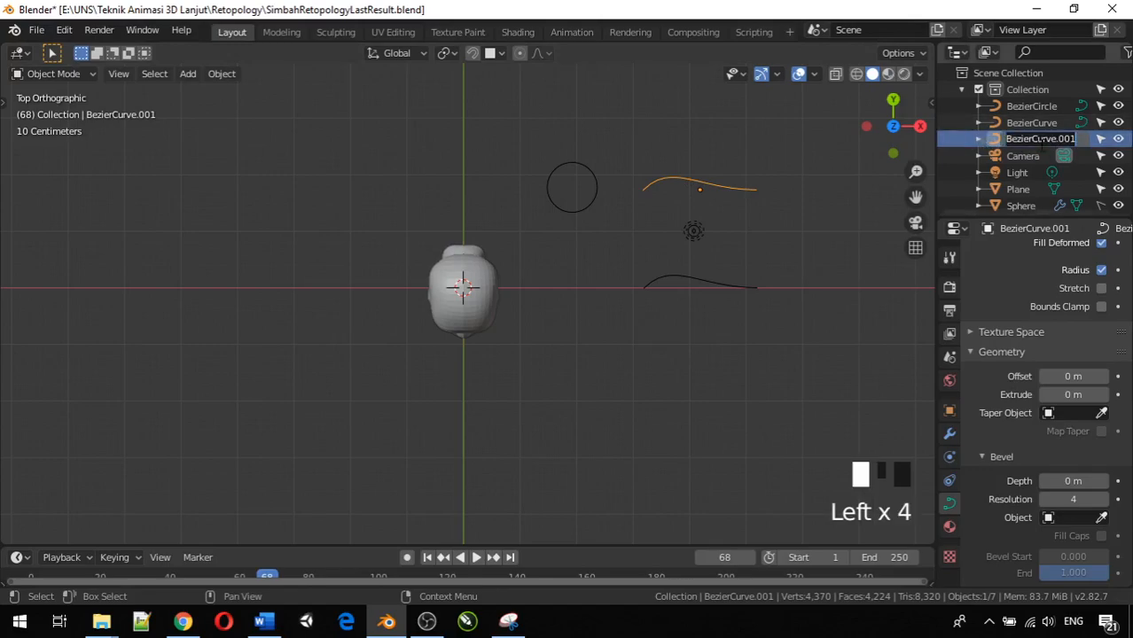
type("Taper1")
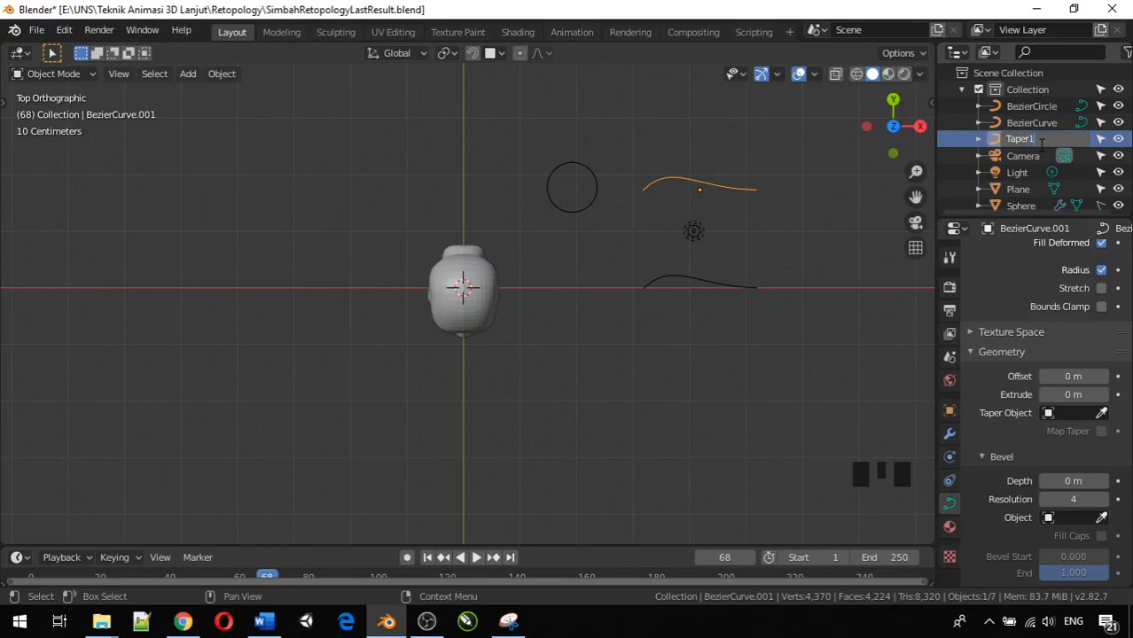
key("Return")
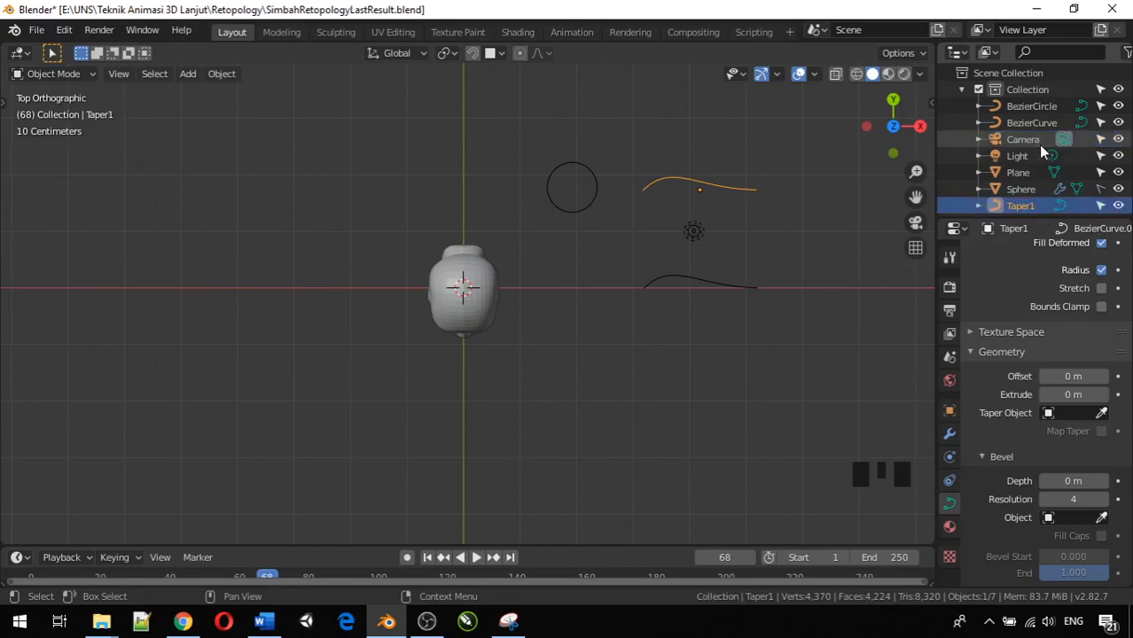
Step: Rename the Bezier circle as Bevel1
left_click(589, 175)
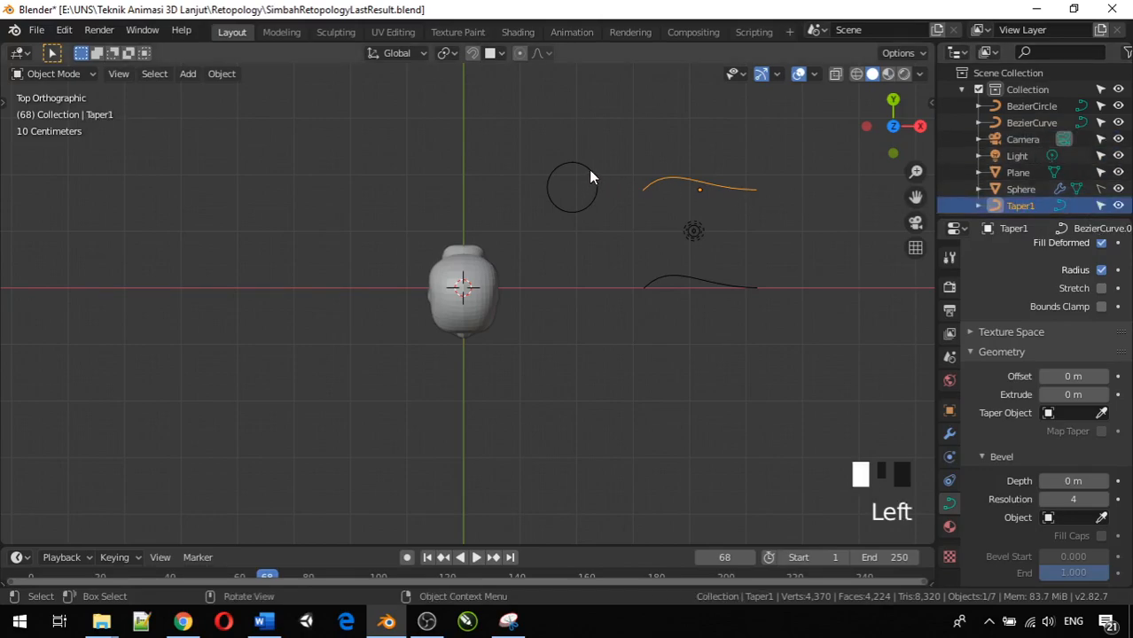
key("Left")
key("Left")
key("Left")
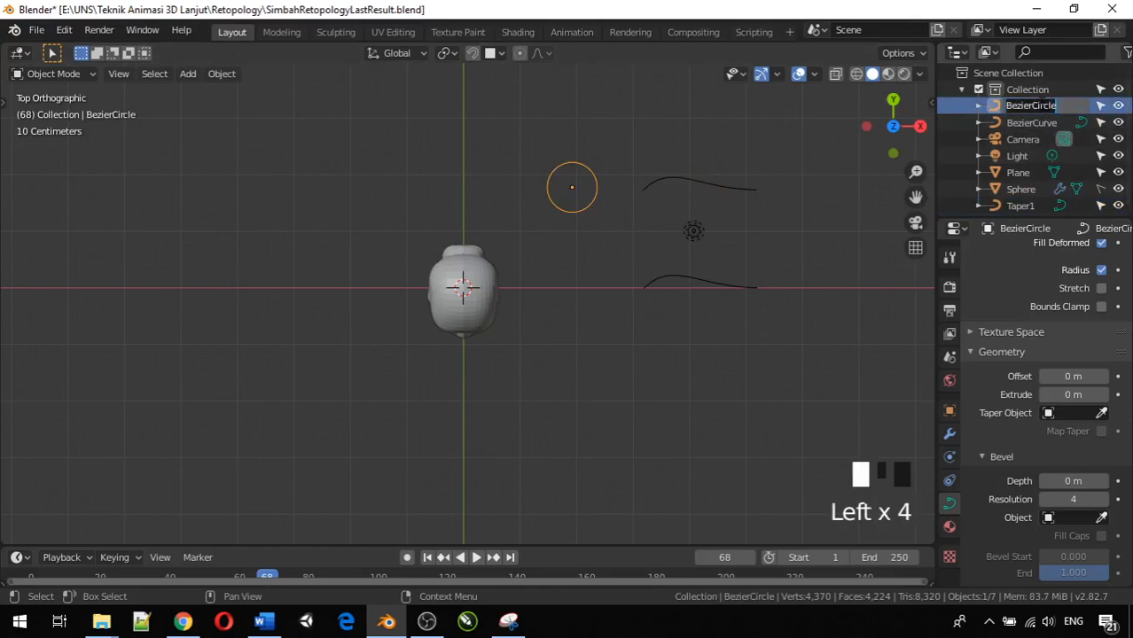
key("ctrl+a")
type("Bevel")
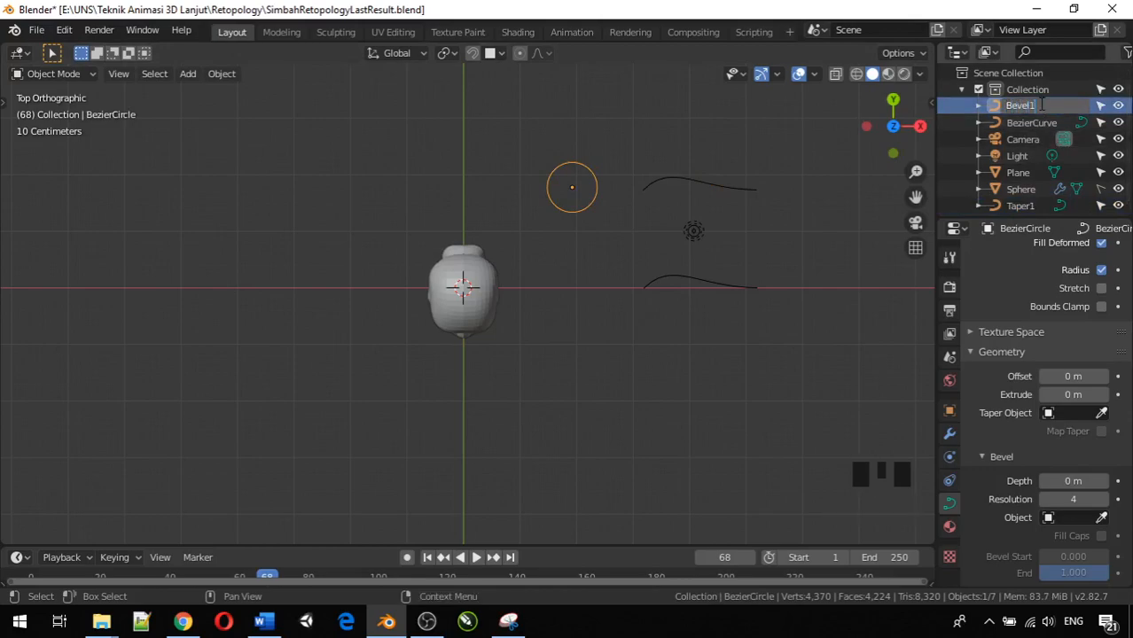
key("Return")
Step: Assign Taper1 as the taper object and Bevel1 as the bevel object of the first Bezier curve on the X axis
scroll(1038, 103, "down", 2)
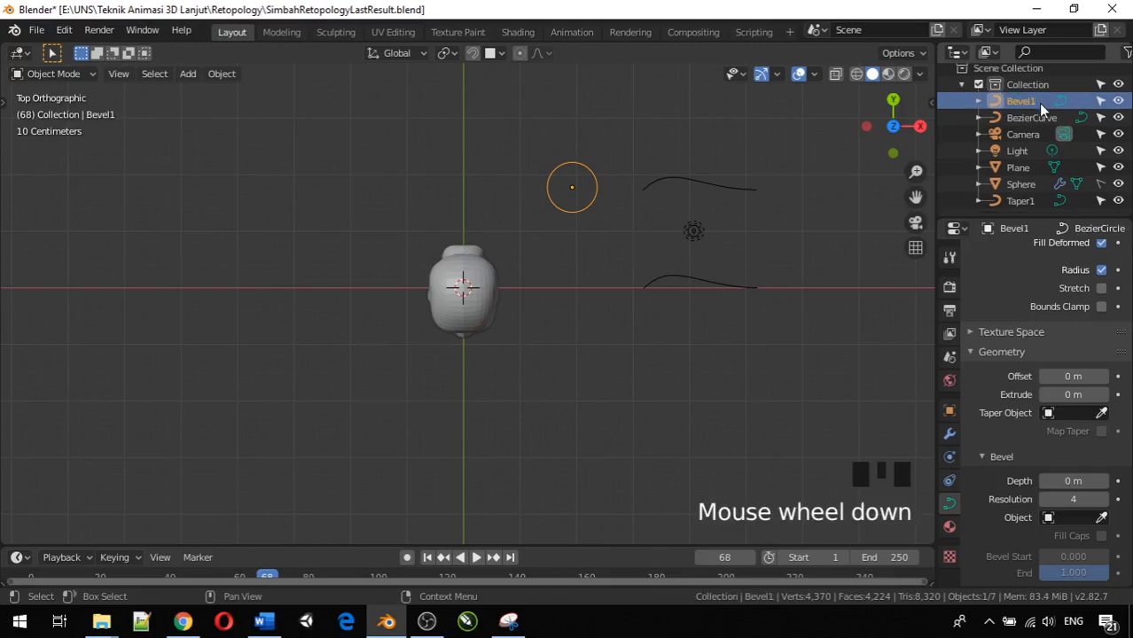
scroll(987, 121, "up", 2)
scroll(987, 122, "up", 2)
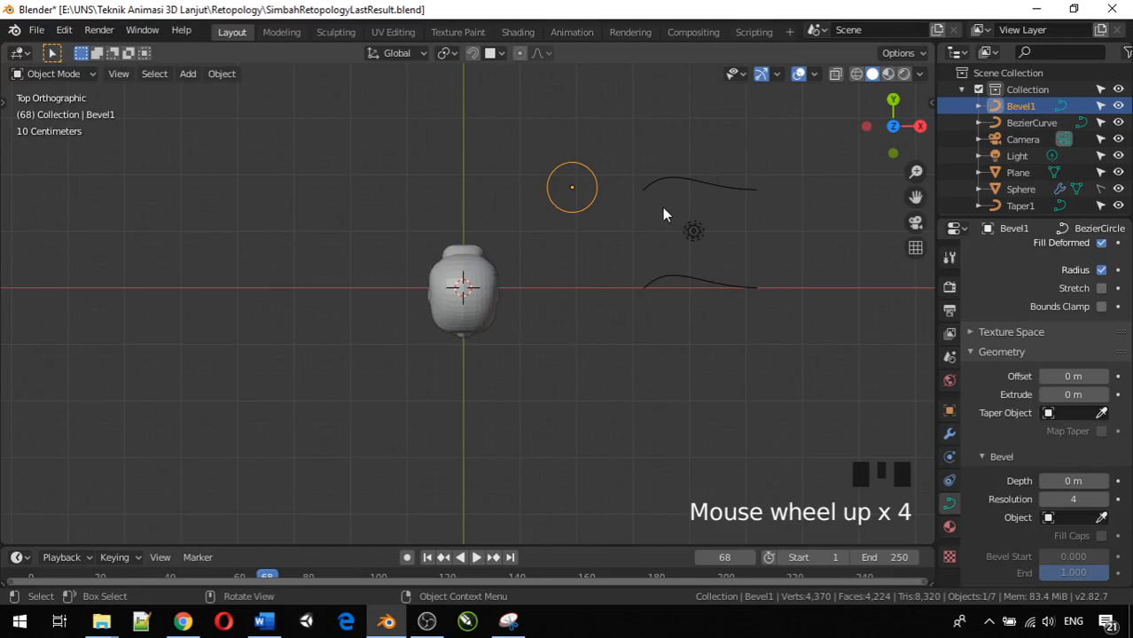
left_click(685, 274)
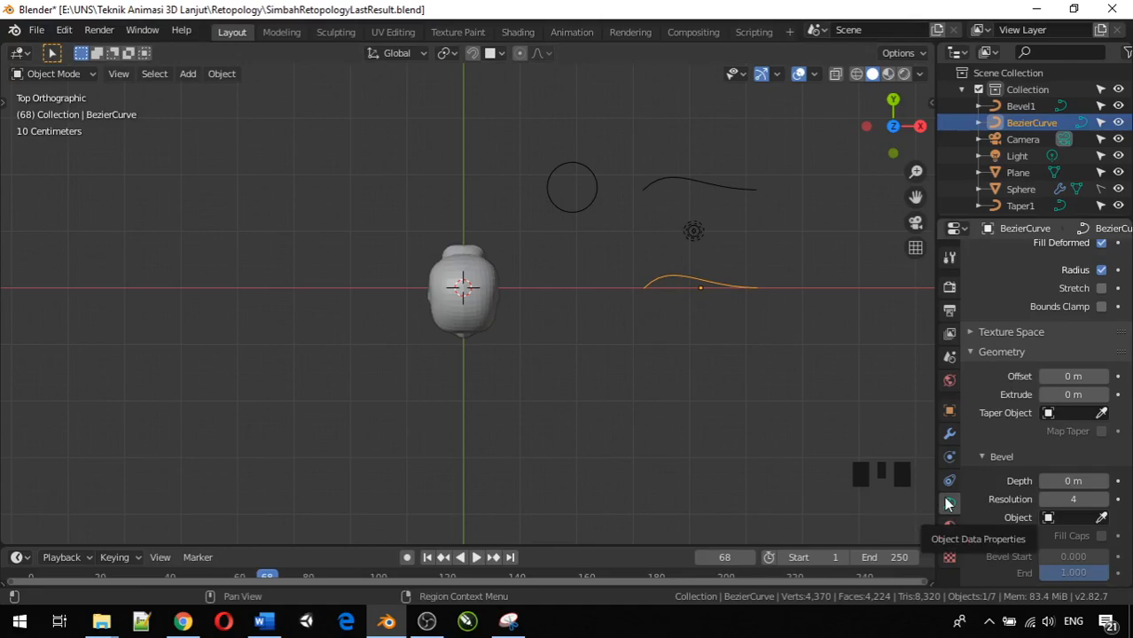
left_click(1070, 414)
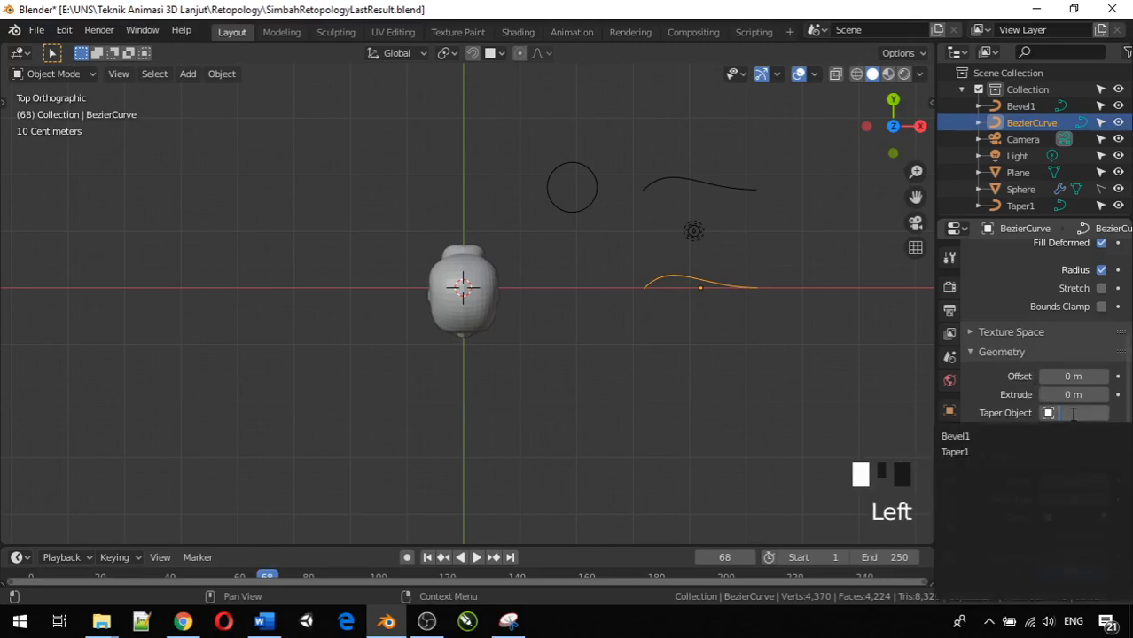
left_click(1021, 452)
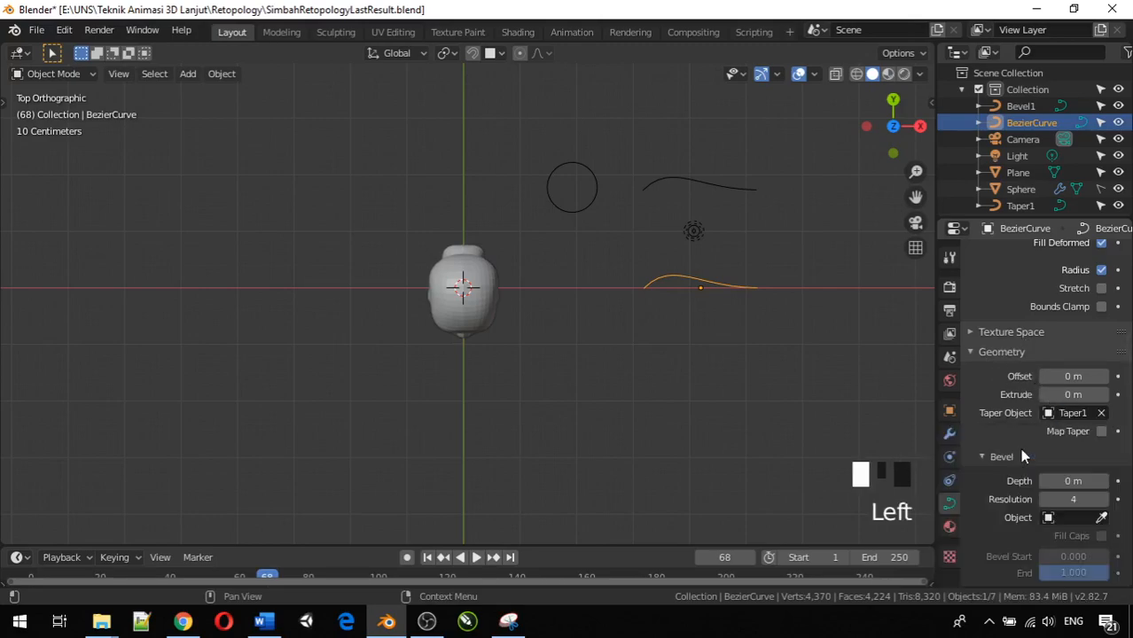
left_click(1063, 518)
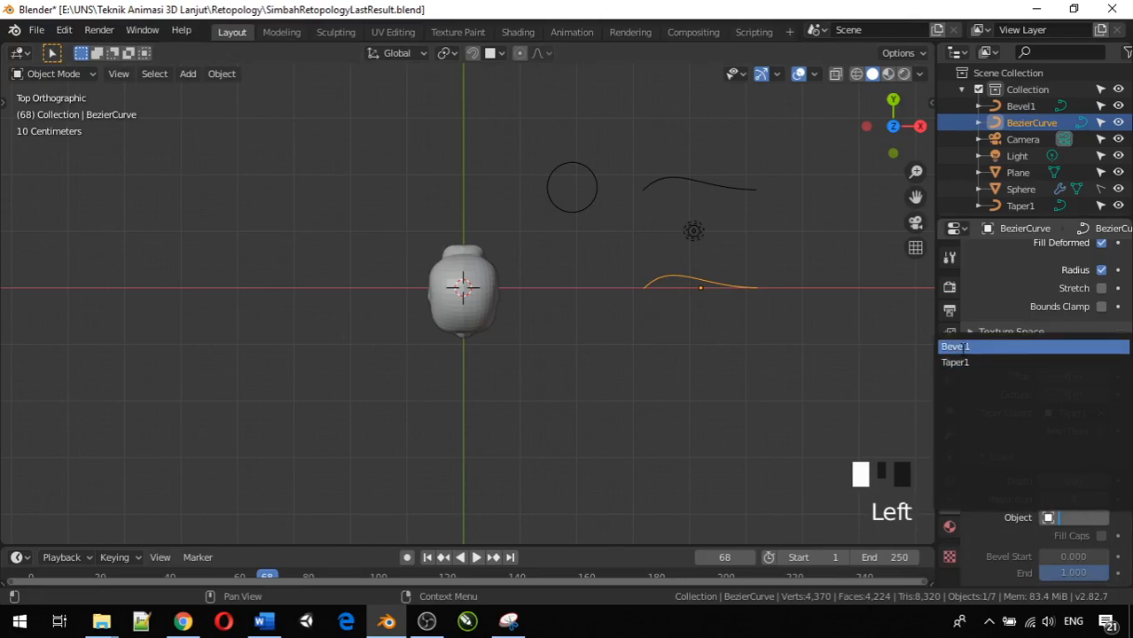
left_click(958, 346)
Step: Examine the tapered and beveled curve up close and from several angles, ending in top view with the circle and taper curve in sight
scroll(731, 335, "up", 4)
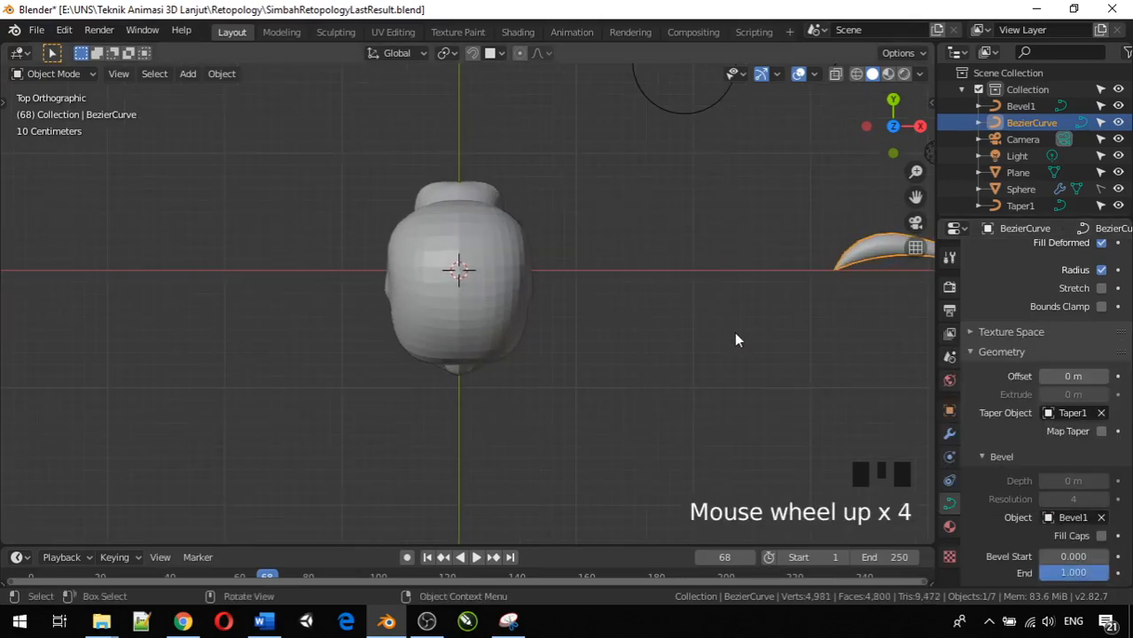
middle_click_drag(760, 335, 350, 304, "shift")
scroll(350, 303, "up", 4)
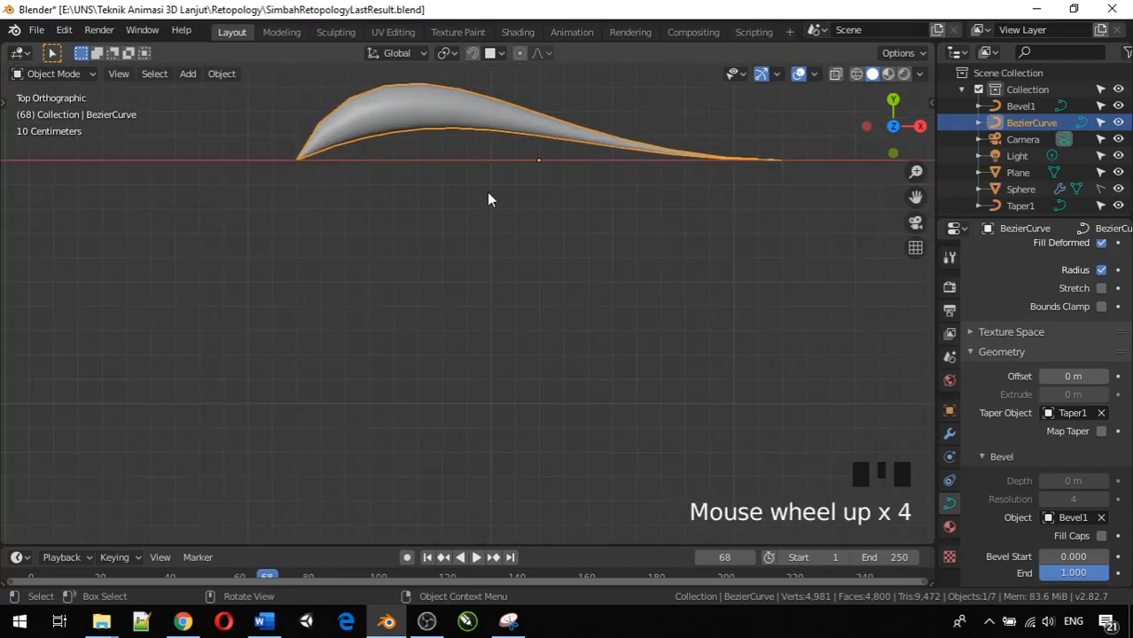
scroll(525, 182, "down", 3)
scroll(525, 182, "up", 3)
scroll(525, 181, "down", 3)
middle_click_drag(525, 181, 271, 248)
scroll(430, 217, "down", 5)
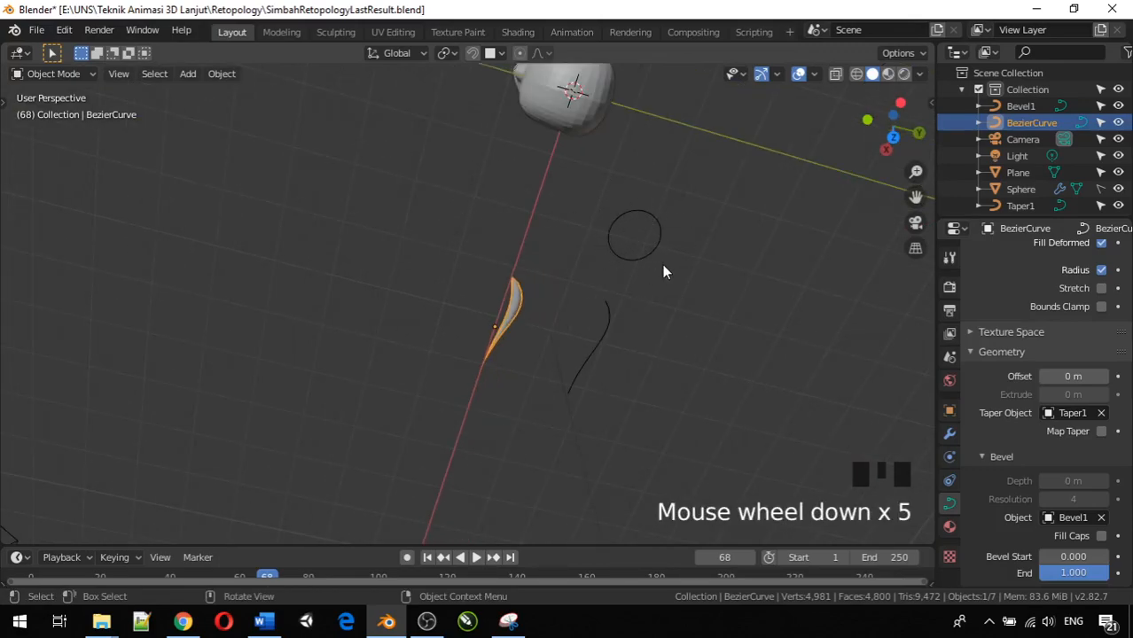
key("KP_7")
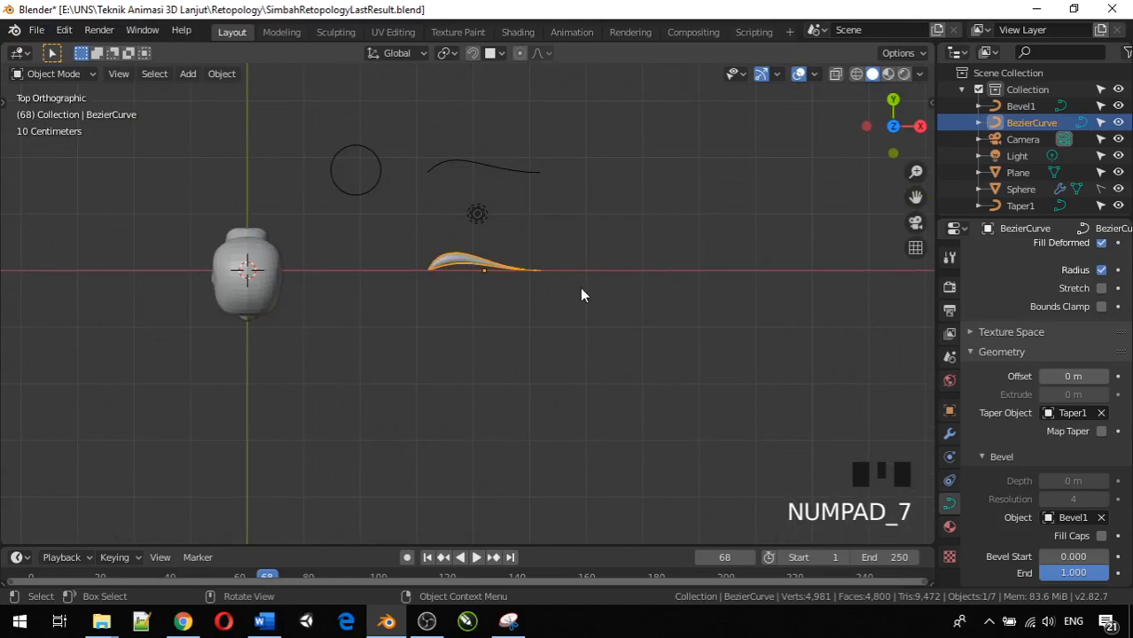
scroll(434, 345, "up", 3)
middle_click_drag(400, 334, 526, 414, "shift")
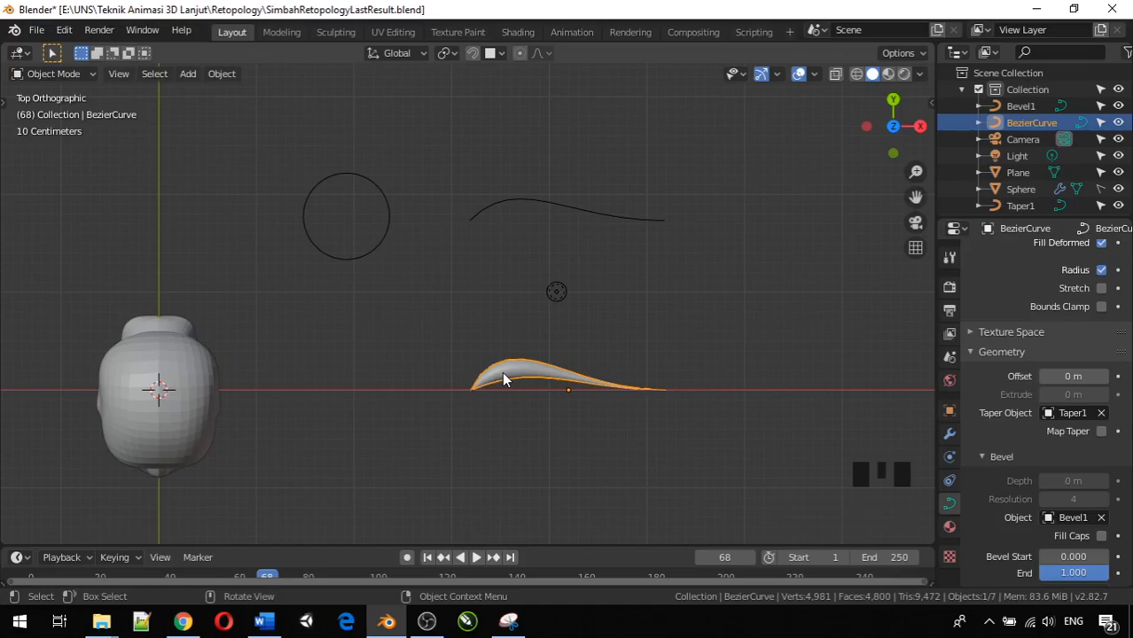
Step: Flatten the Bevel1 circle into an ellipse by scaling its top and bottom control points toward the center in Edit Mode
left_click(388, 202)
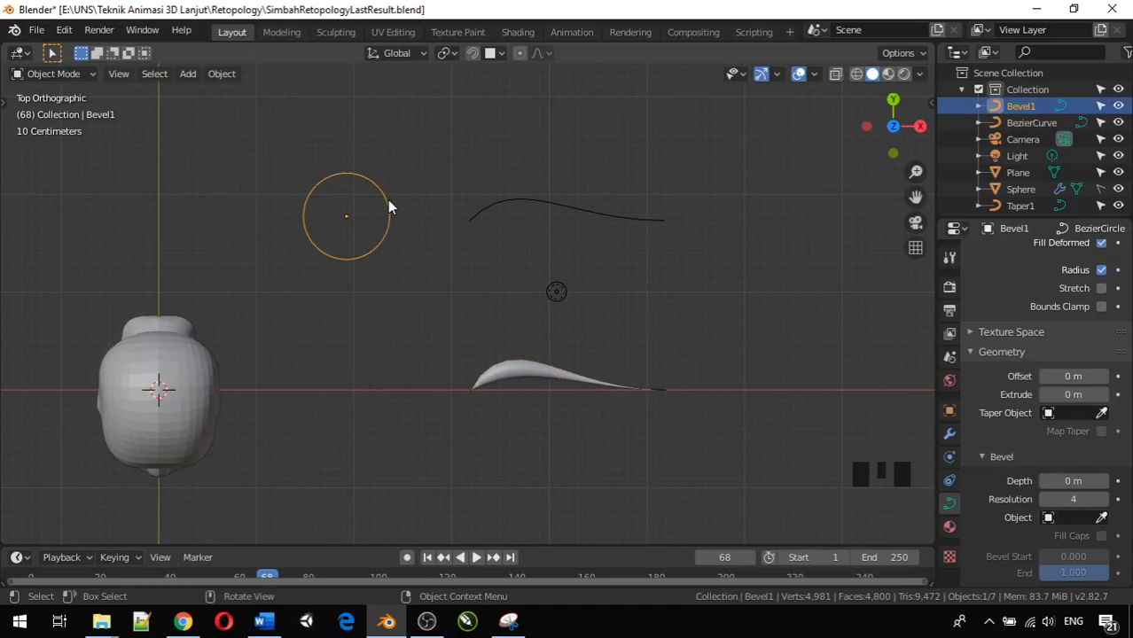
key("Tab")
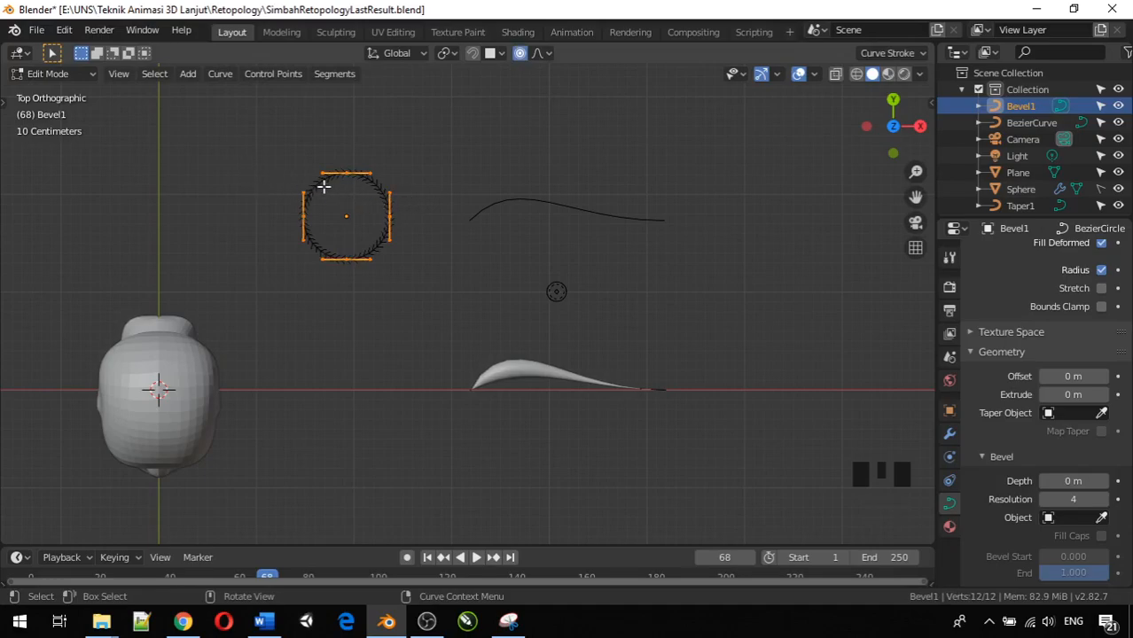
scroll(339, 183, "up", 3)
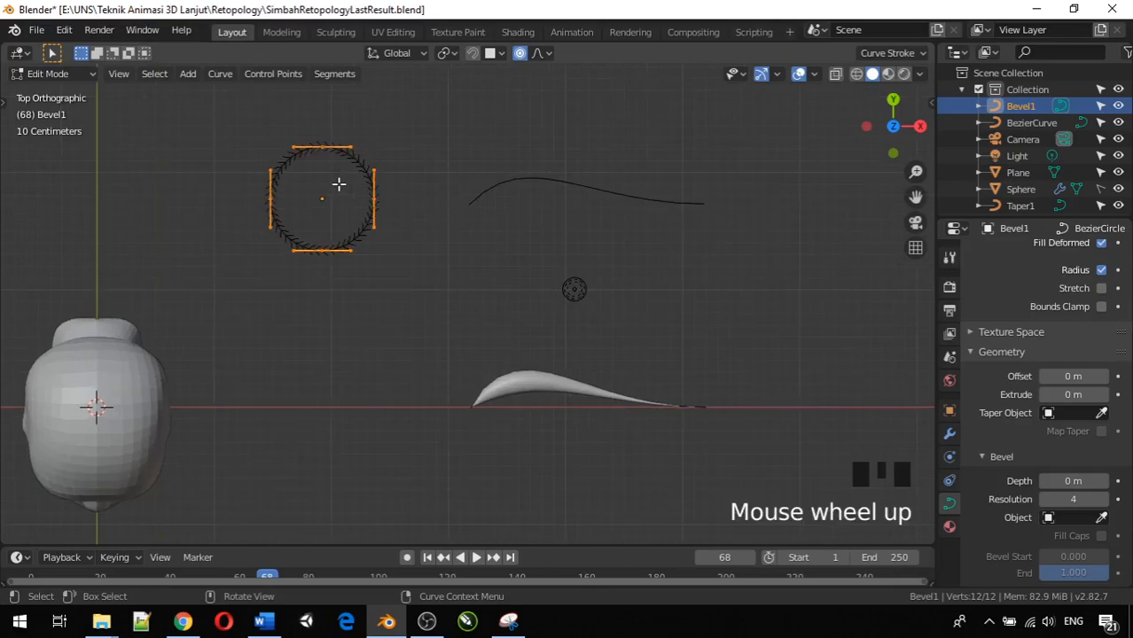
scroll(339, 183, "down", 2)
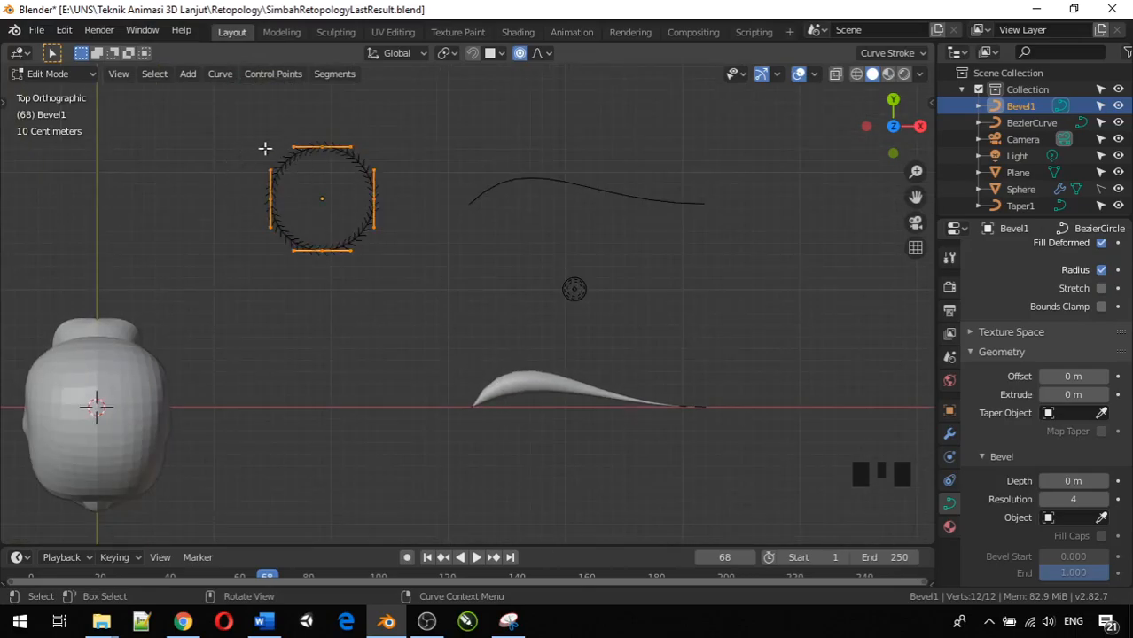
left_click(321, 149)
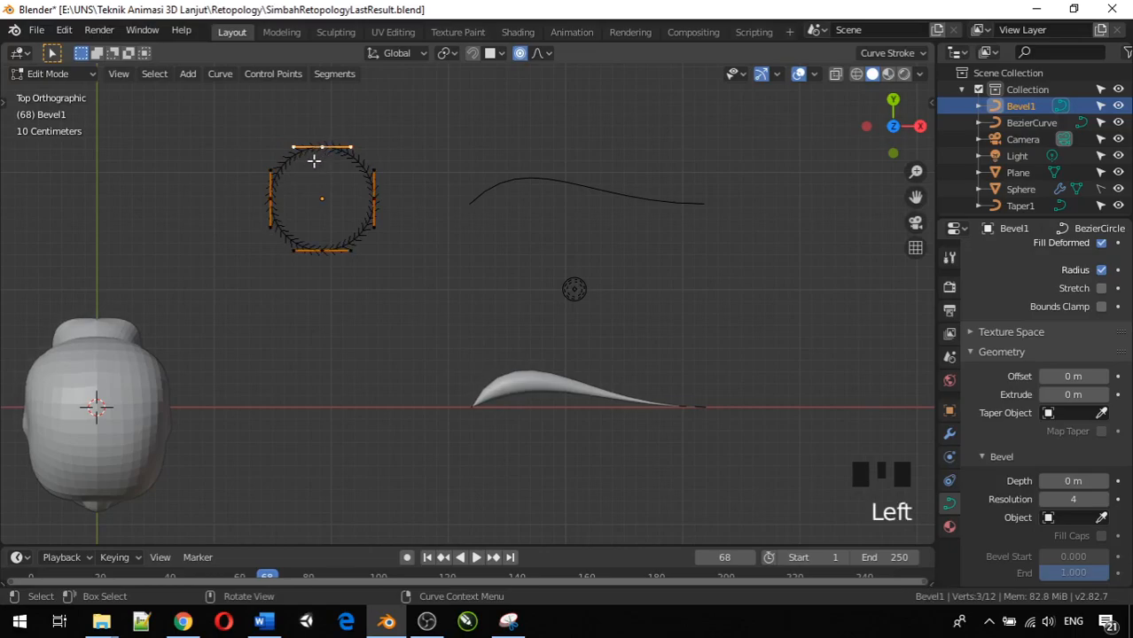
left_click(323, 249, "shift")
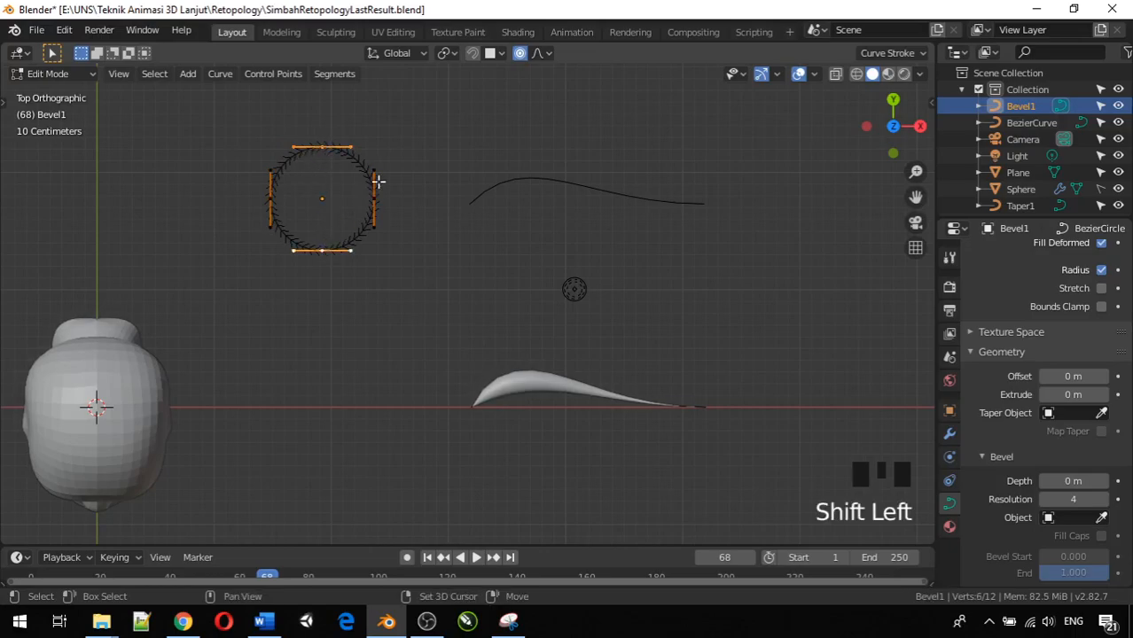
key("s")
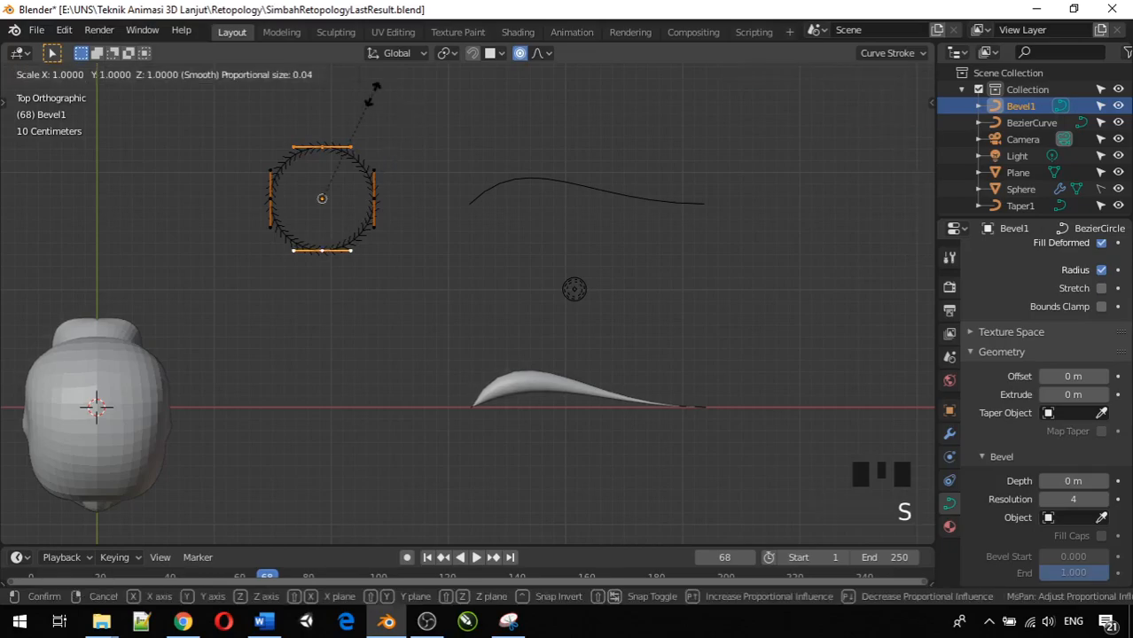
left_click(348, 135)
Step: Set the handle type of the ellipse's two side control points to Vector to make its ends pointed
scroll(329, 207, "up", 2)
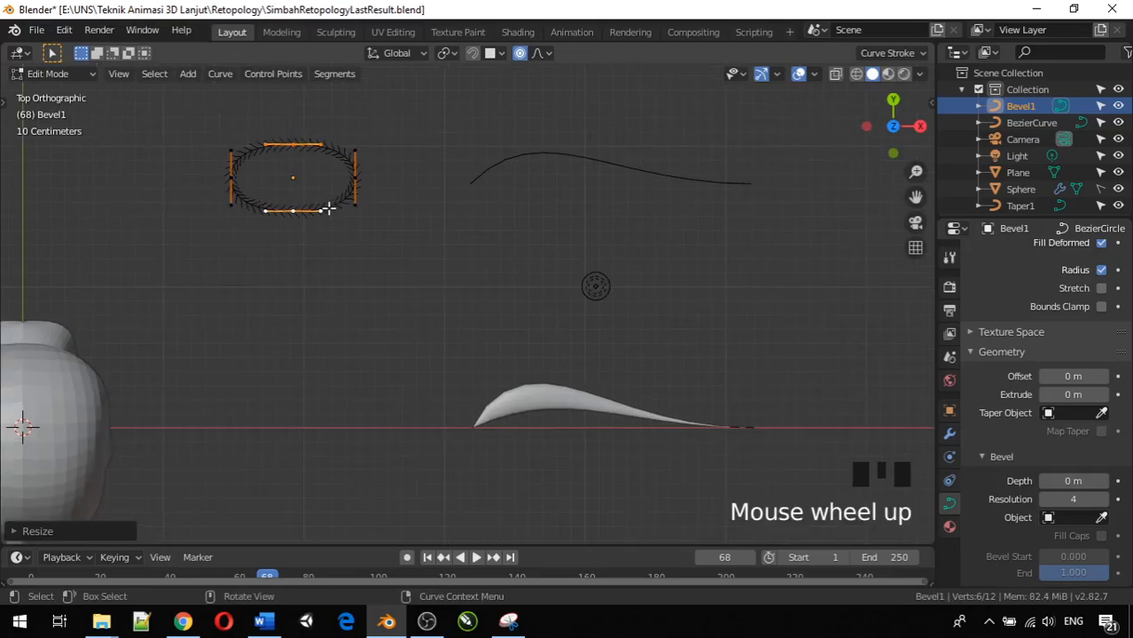
left_click(355, 181)
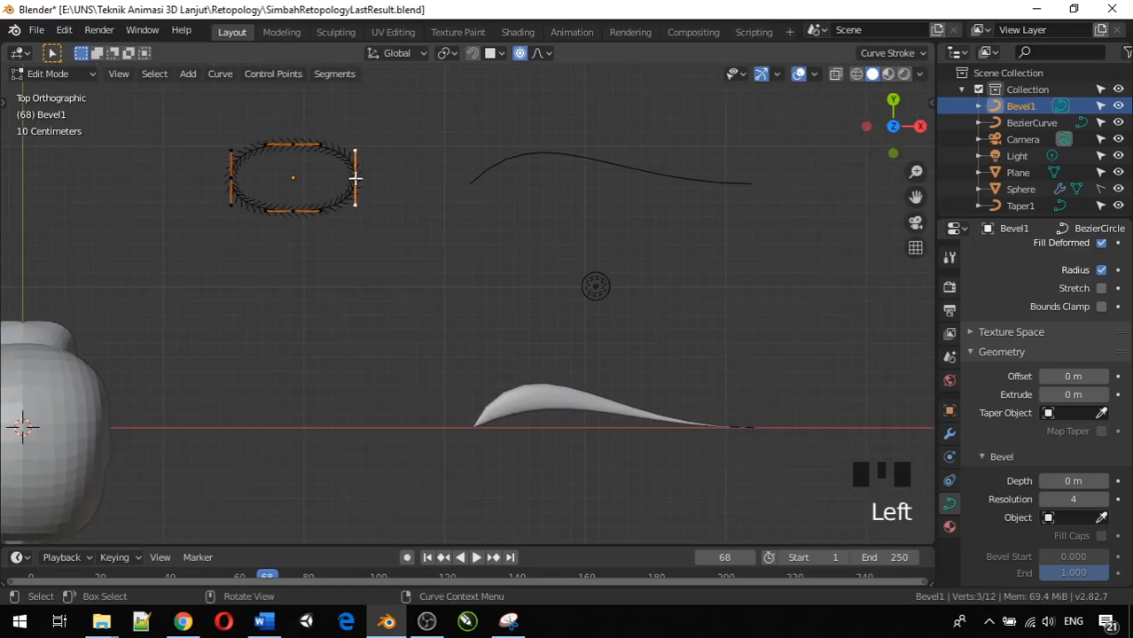
left_click(228, 180, "shift")
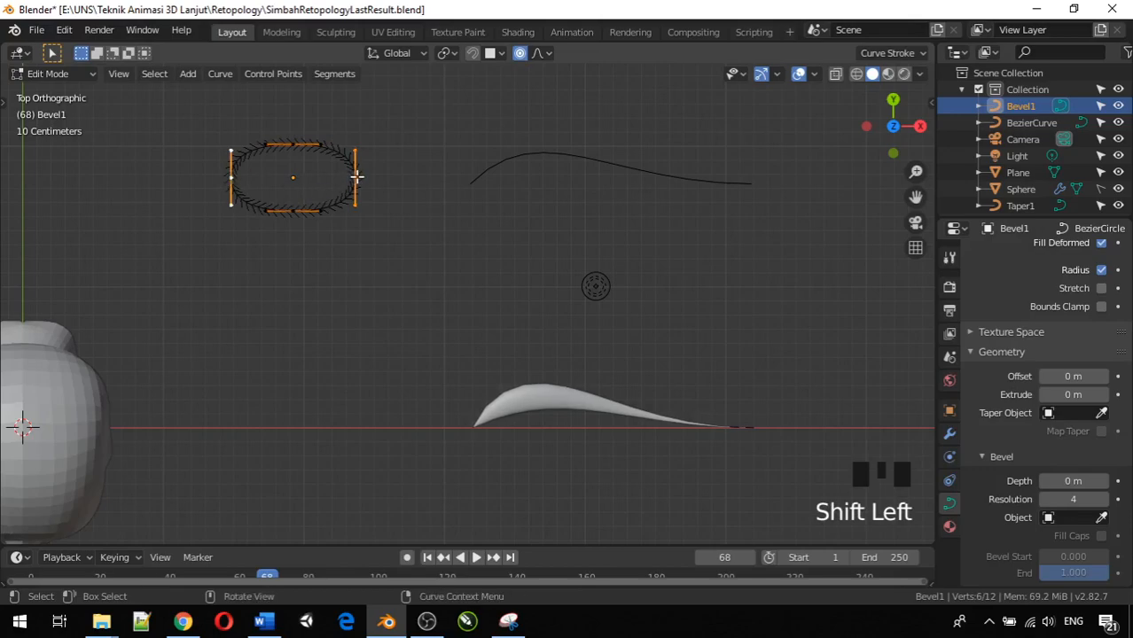
key("v")
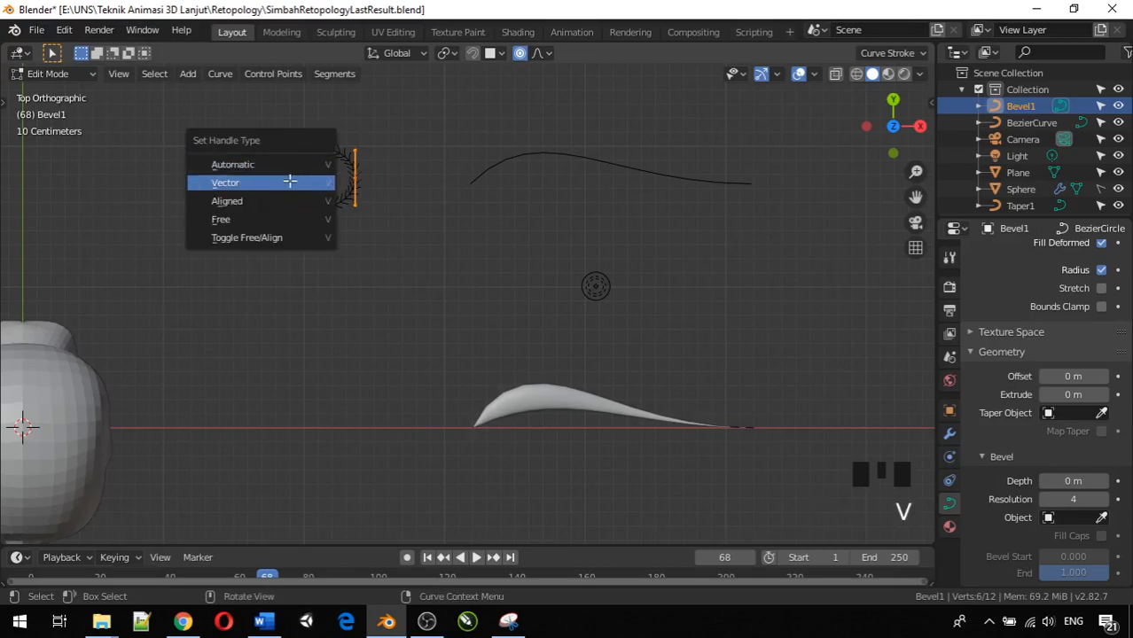
left_click(290, 180)
Step: Try moving the upper handle of the Bevel1 outline's right-hand point inward, and undo the move
left_click(332, 165)
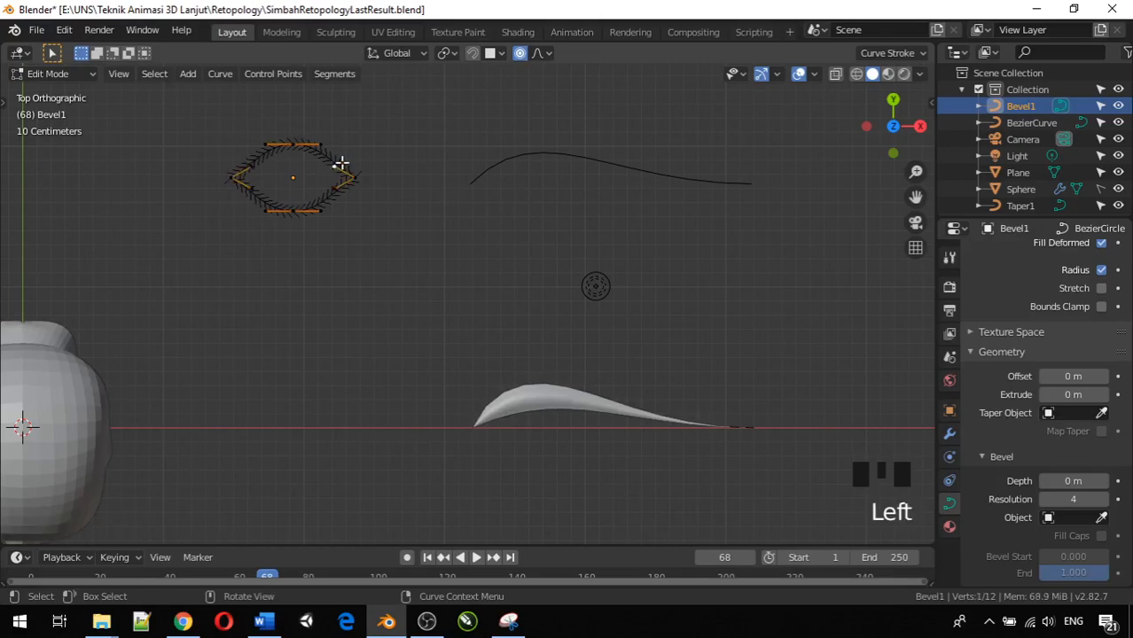
key("g")
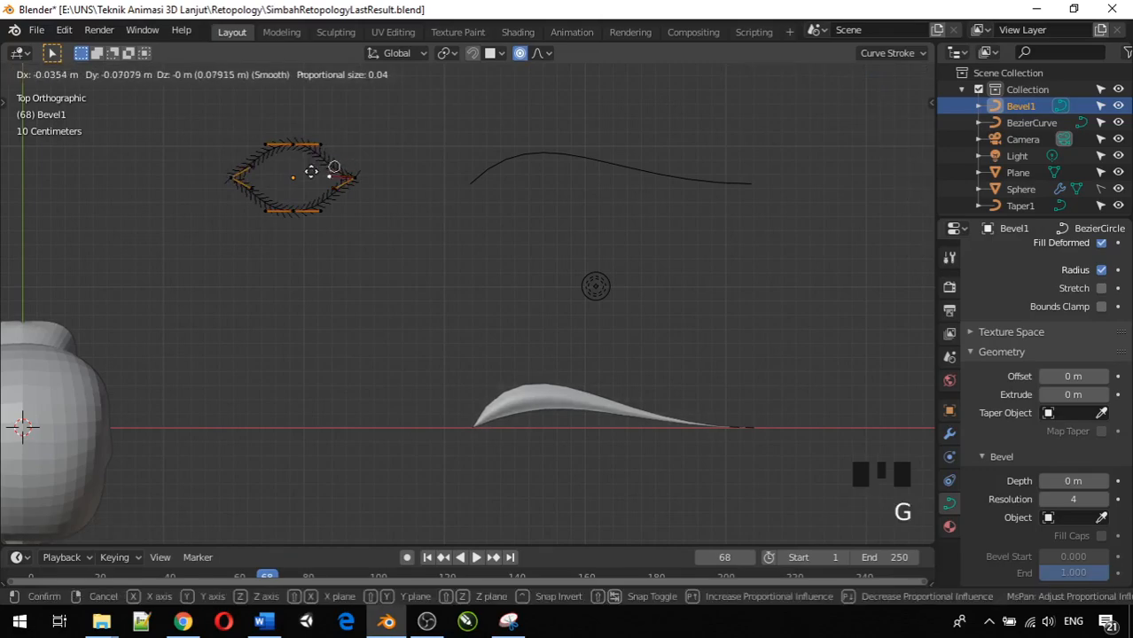
left_click(311, 171)
scroll(329, 190, "up", 2)
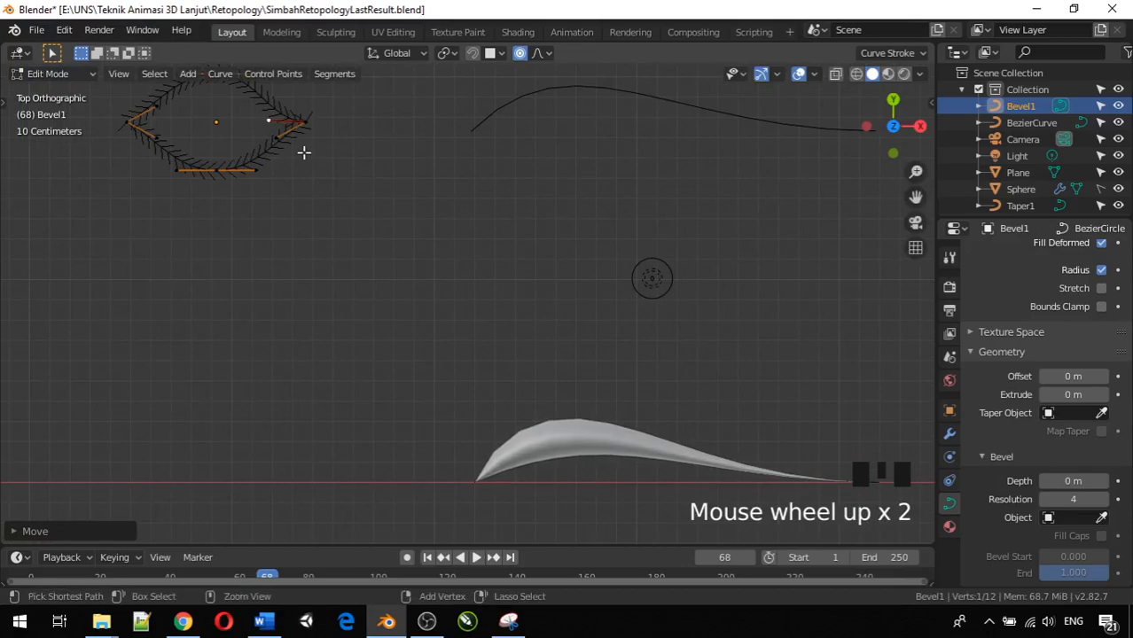
key("ctrl+z")
scroll(258, 134, "down", 3)
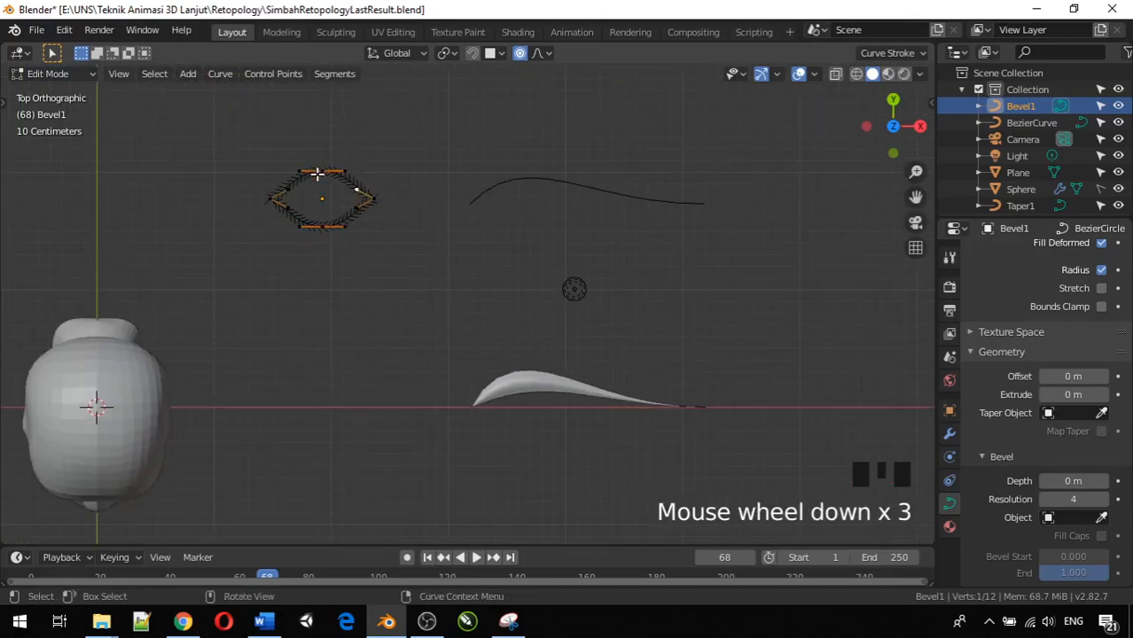
Step: Subdivide the upper-right segment of the Bevel1 outline, between its top and right-hand control points
left_click(316, 172)
scroll(326, 181, "up", 2)
middle_click_drag(335, 187, 485, 371)
key("KP_7")
scroll(451, 349, "up", 4)
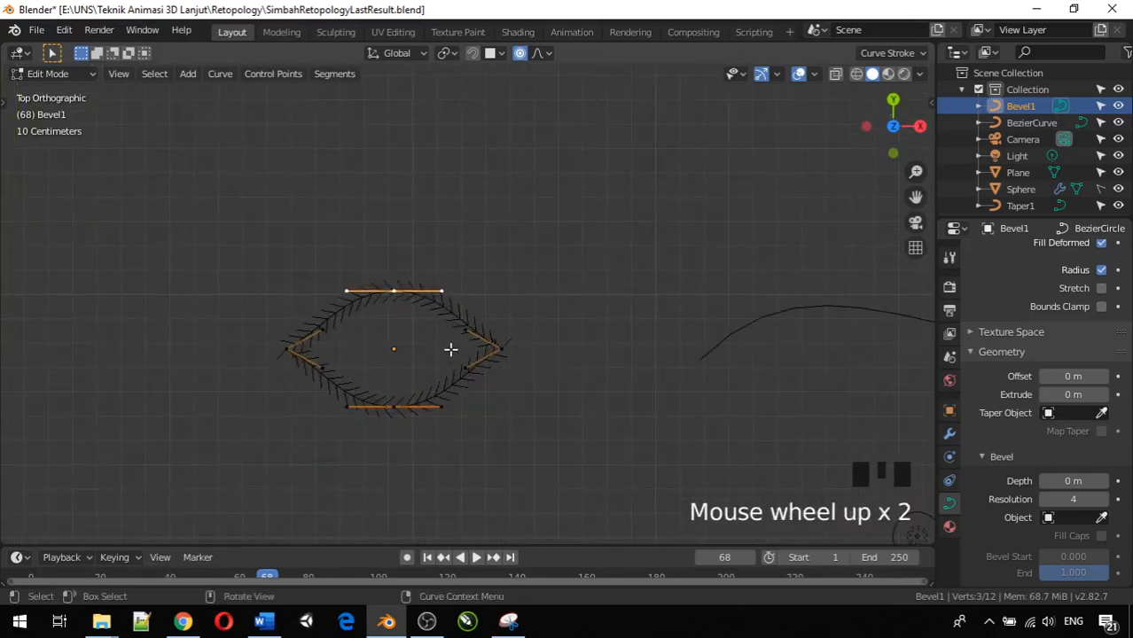
left_click(471, 334)
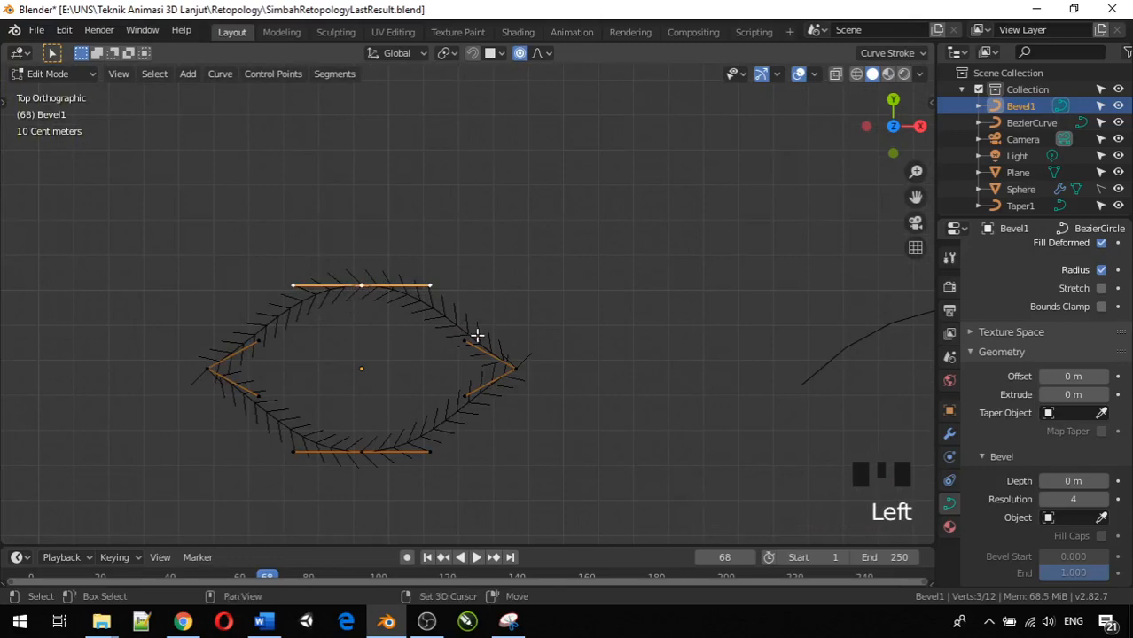
left_click(513, 369, "shift")
right_click_drag(483, 341, 458, 162)
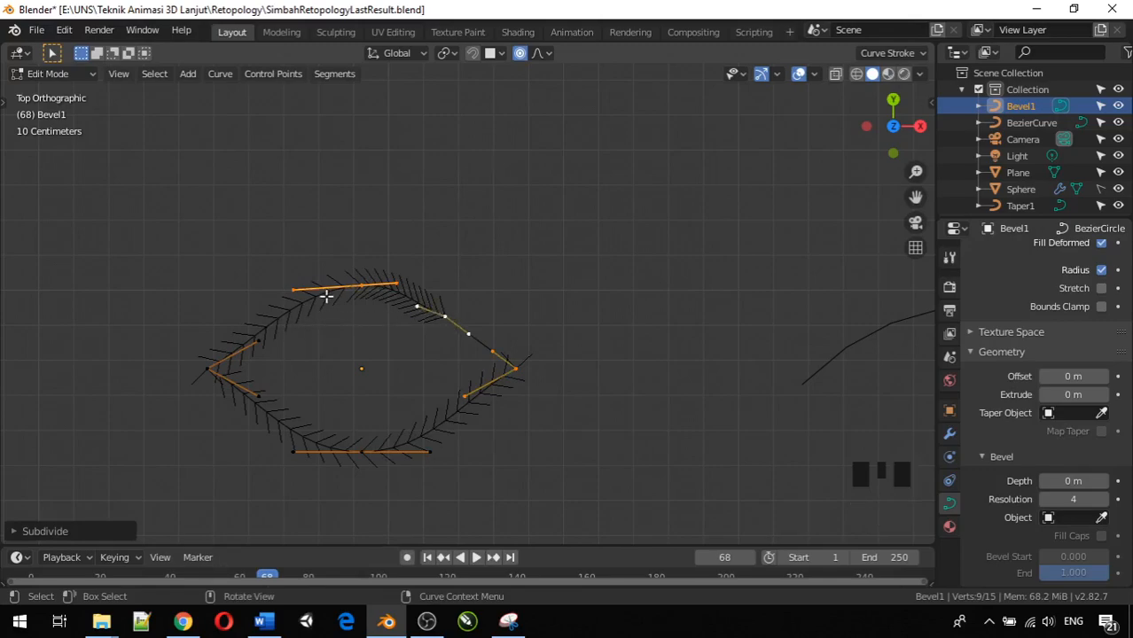
Step: Subdivide the upper-left segment of the Bevel1 outline, between its top and left-hand control points
left_click(360, 286)
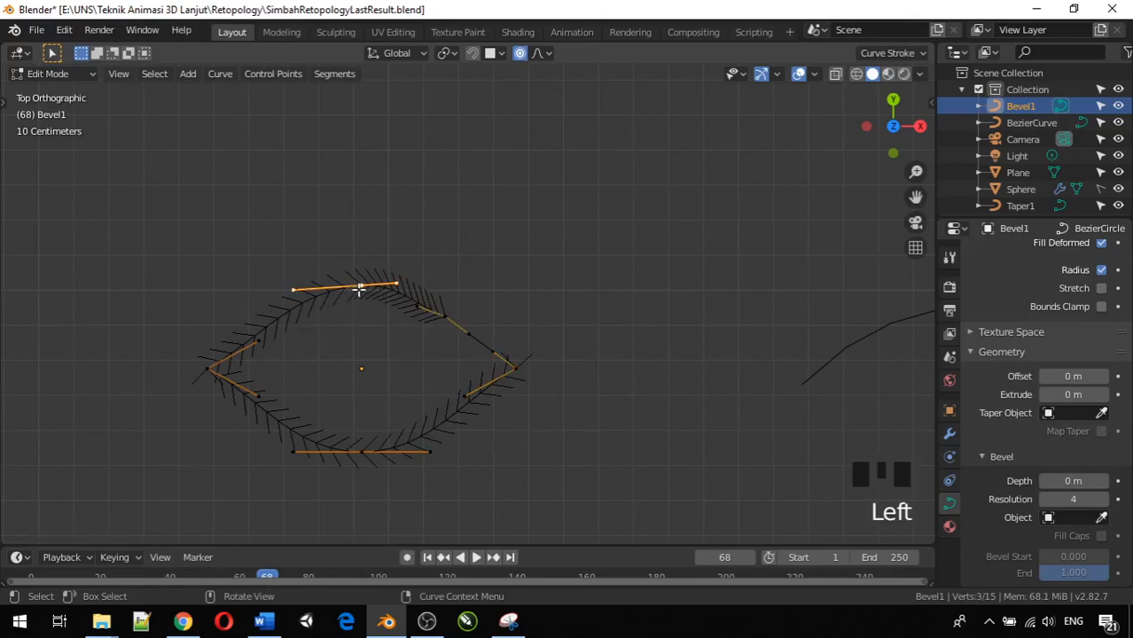
left_click(207, 363, "shift")
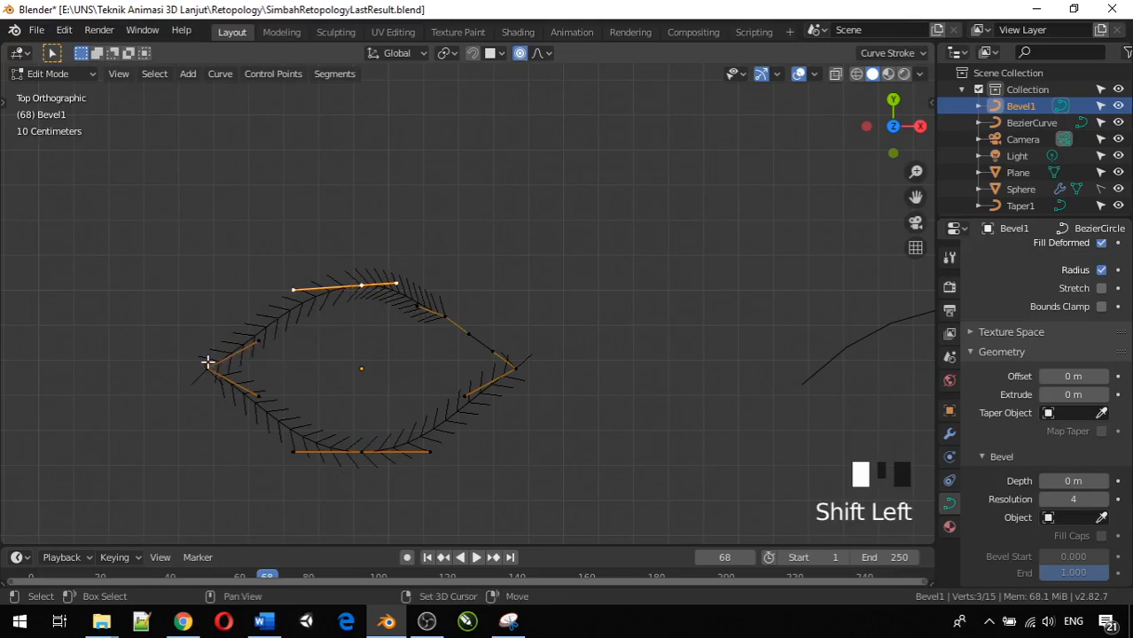
right_click(208, 361)
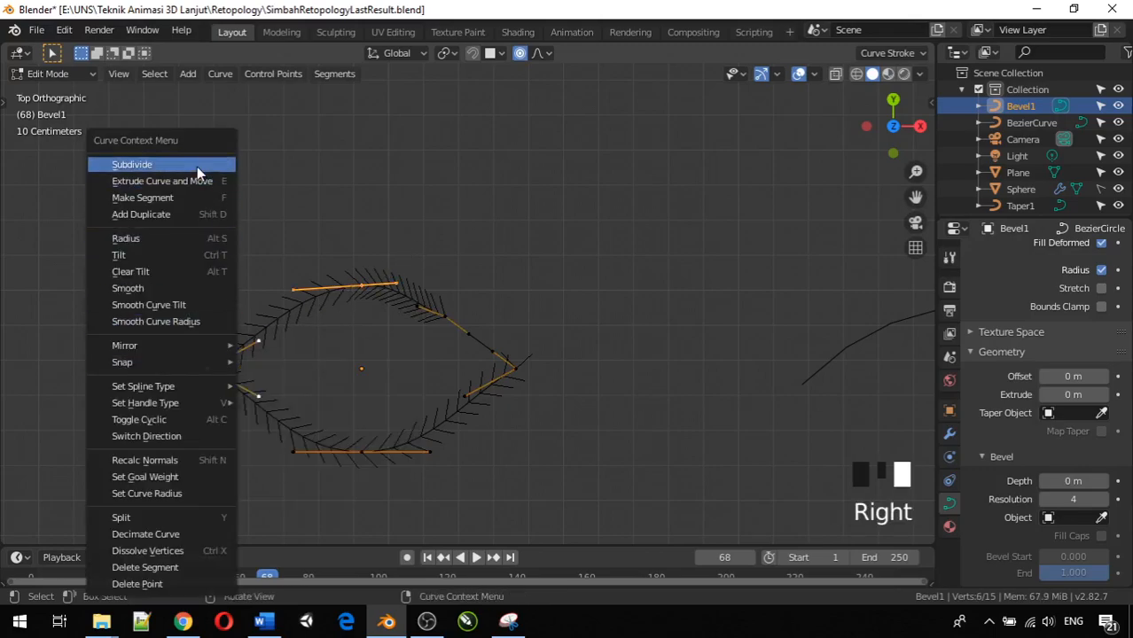
left_click(197, 167)
Step: Move the new upper-left control point slightly inward and down to make that side of the outline concave
left_click(280, 318)
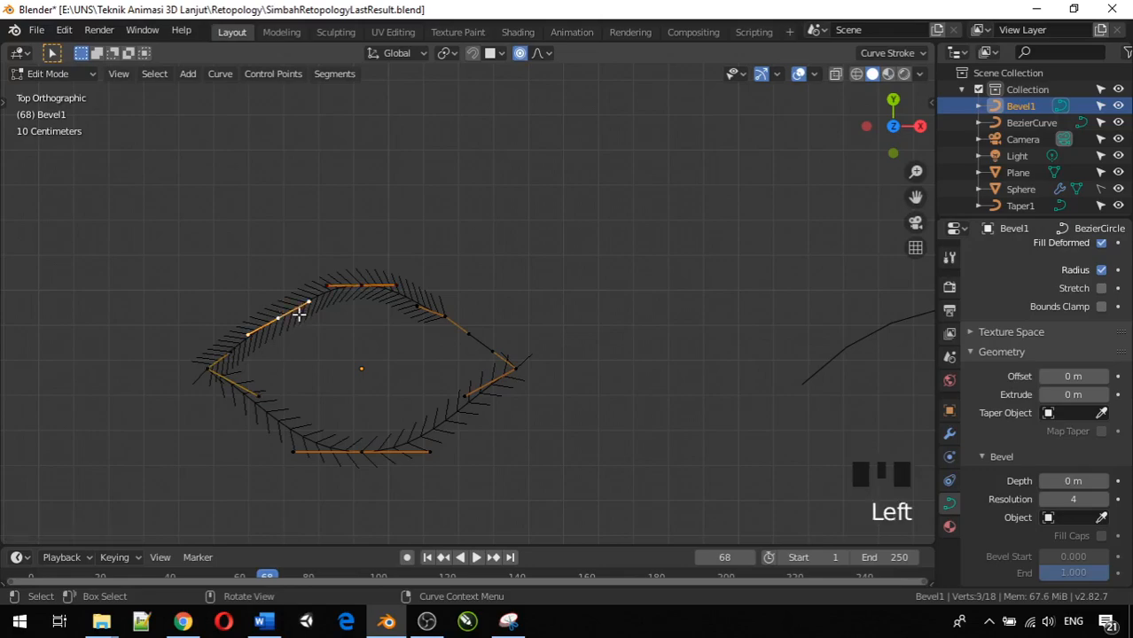
key("g")
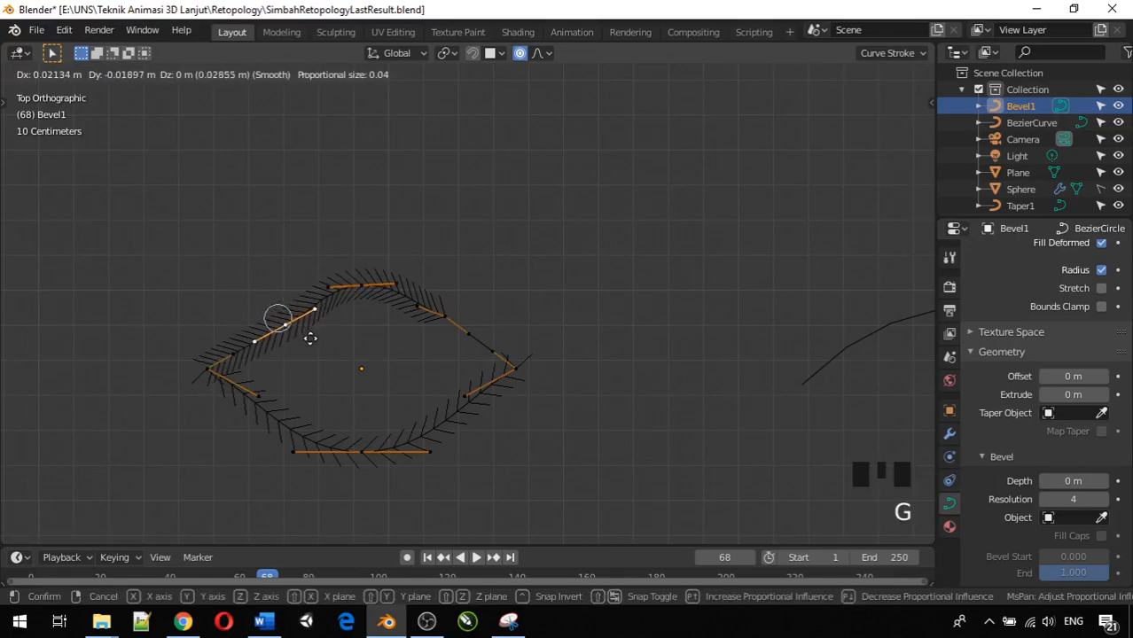
left_click(312, 340)
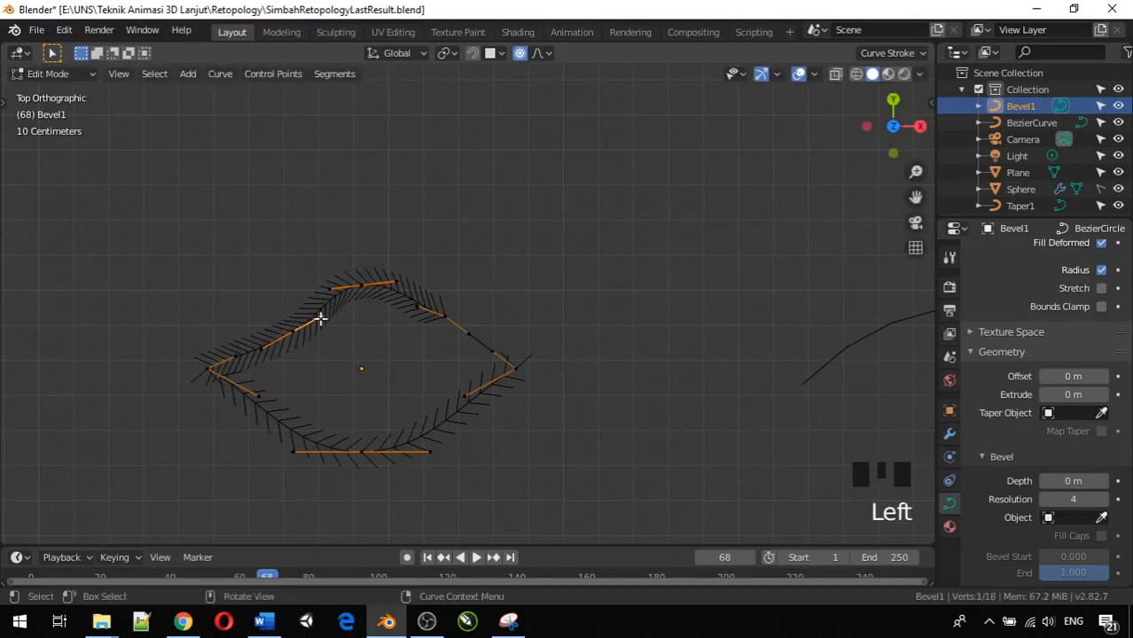
Step: Try to reposition the inner handle of the upper-left control point, and select the whole point again
key("g")
left_click(322, 313)
key("g")
key("g")
left_click(326, 319)
left_click(319, 314)
key("g")
left_click(295, 303)
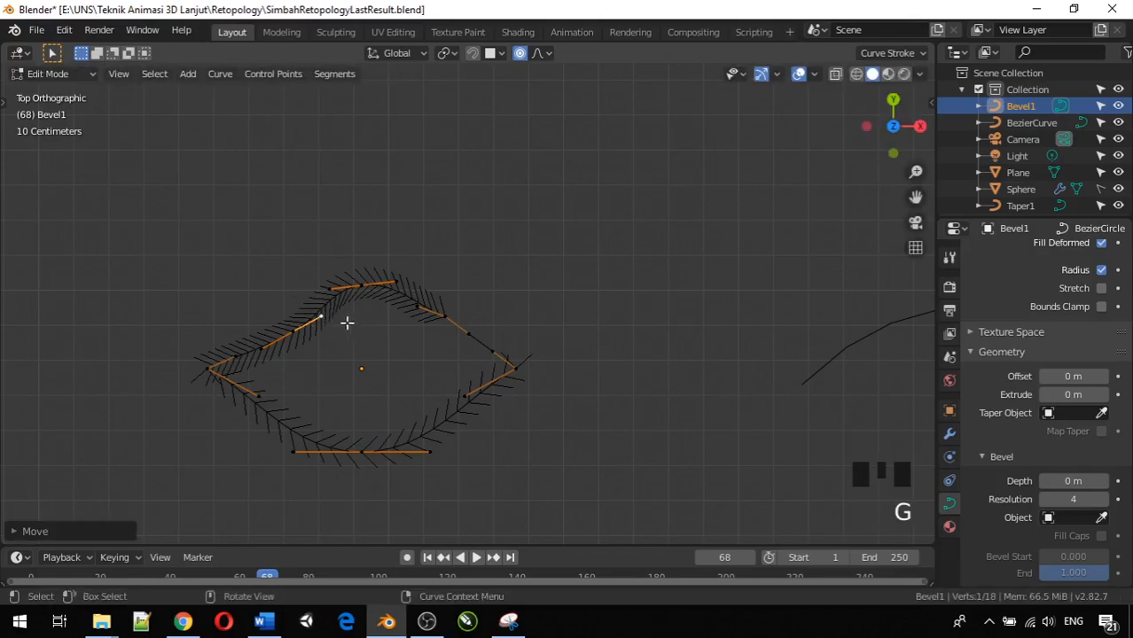
left_click(293, 335)
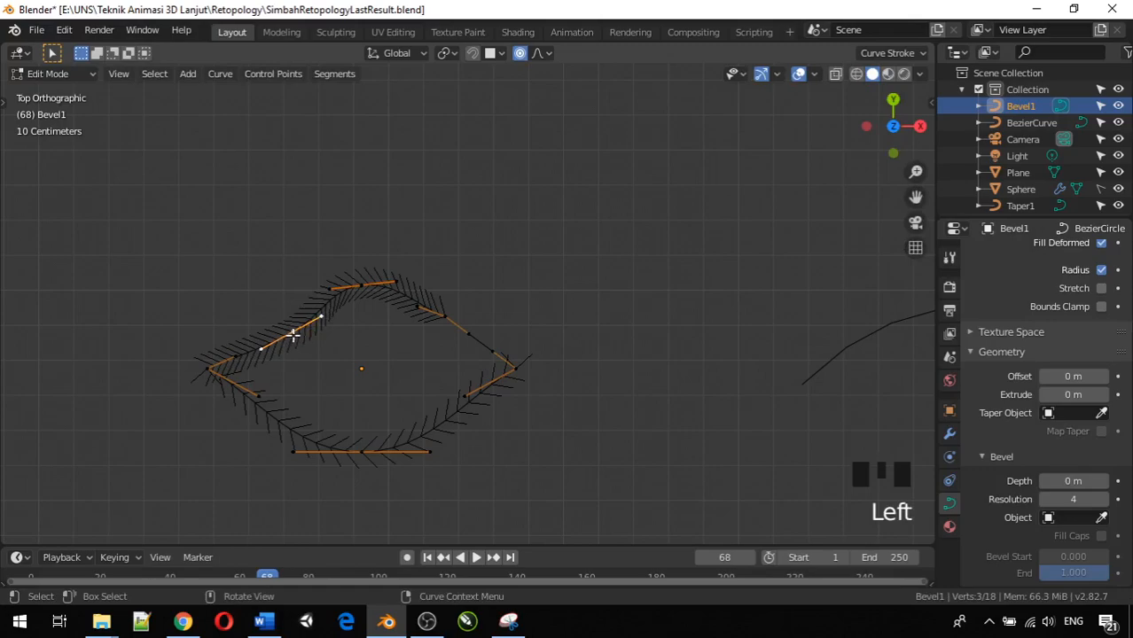
Step: Try moving the new upper-right control point inward along the X axis, and undo the move
left_click(440, 314)
left_click(445, 316)
key("g")
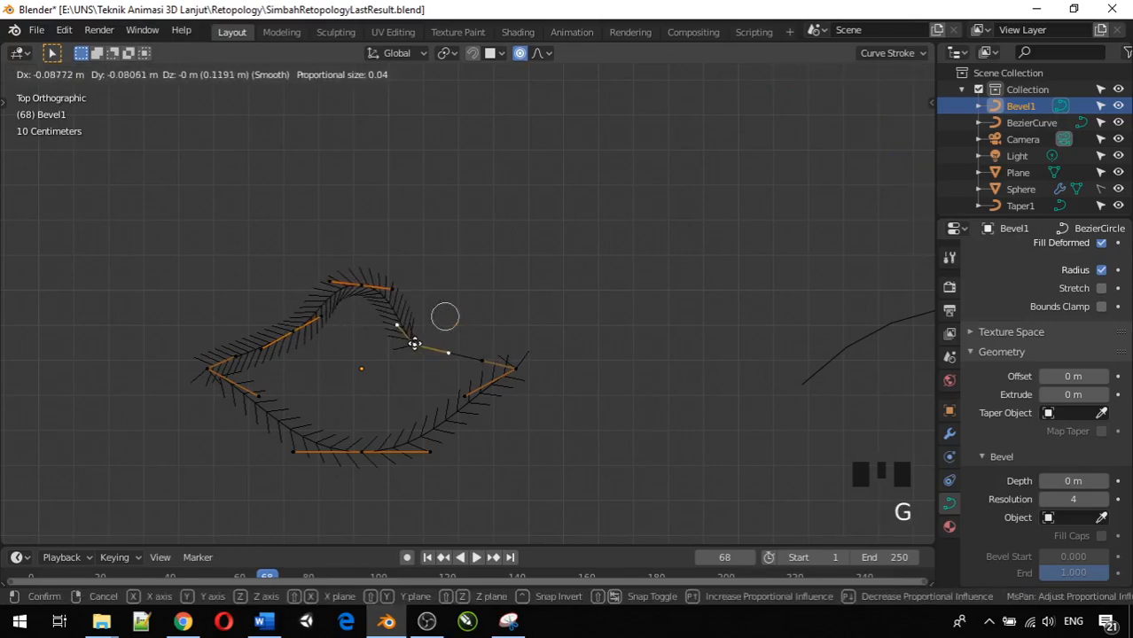
key("x")
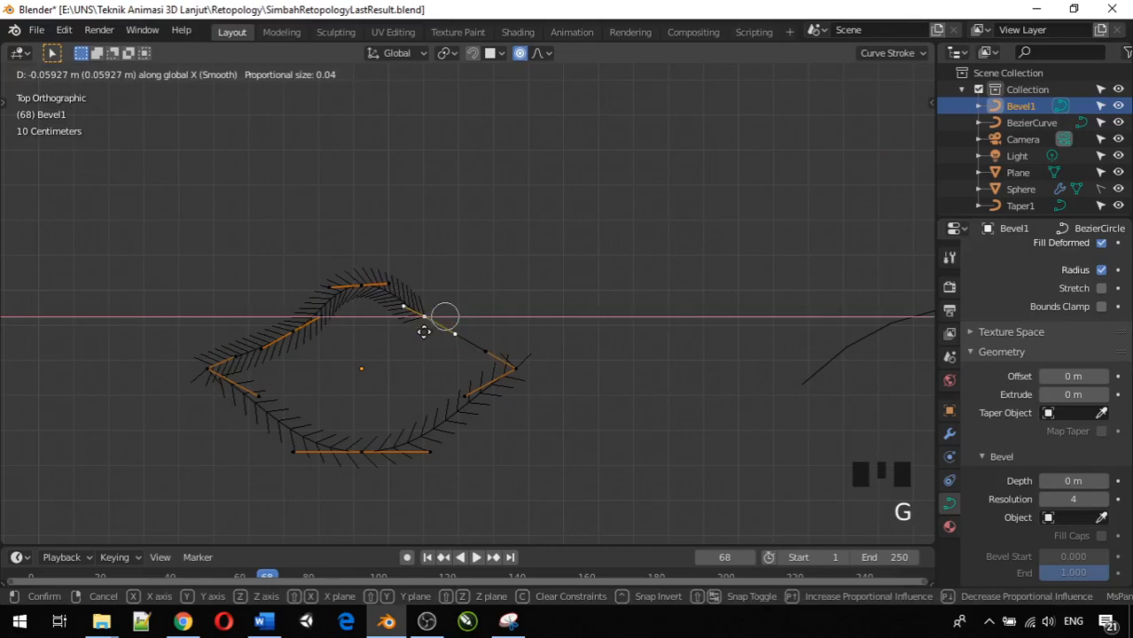
left_click(429, 327)
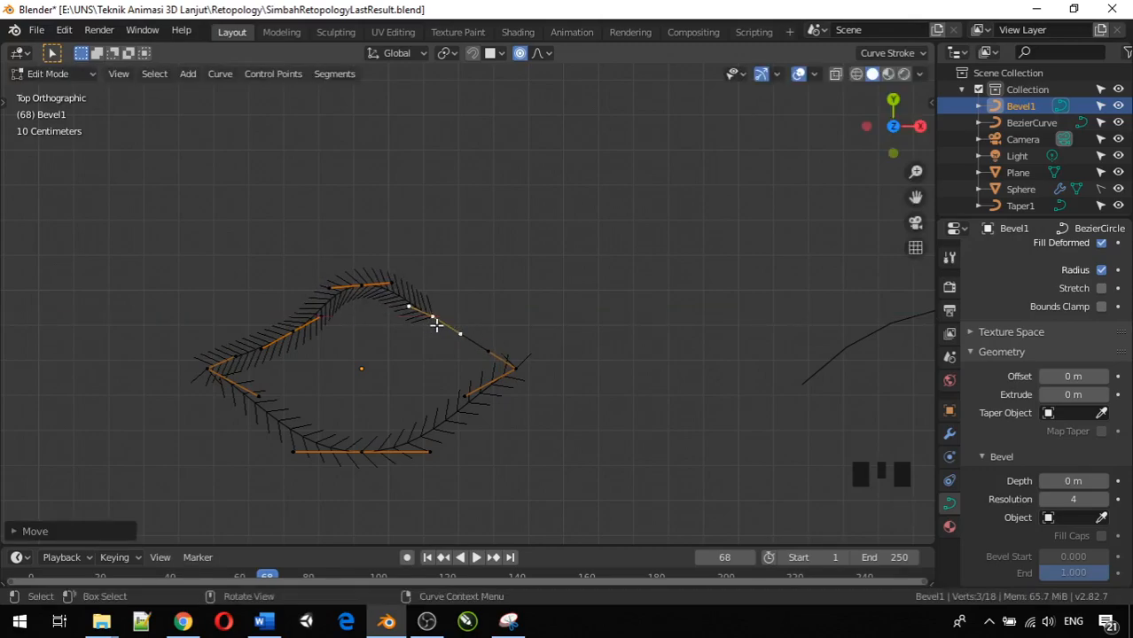
key("ctrl+z")
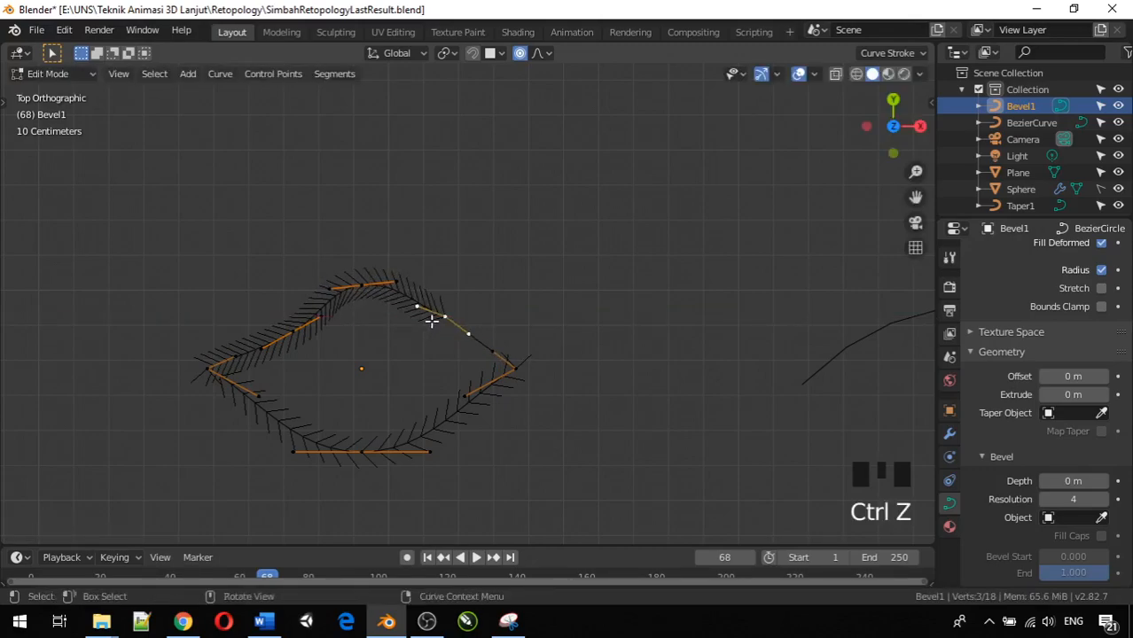
Step: Lower the upper-right control point about 0.07 m along the Y axis, and select the outline's bottom control point
key("g")
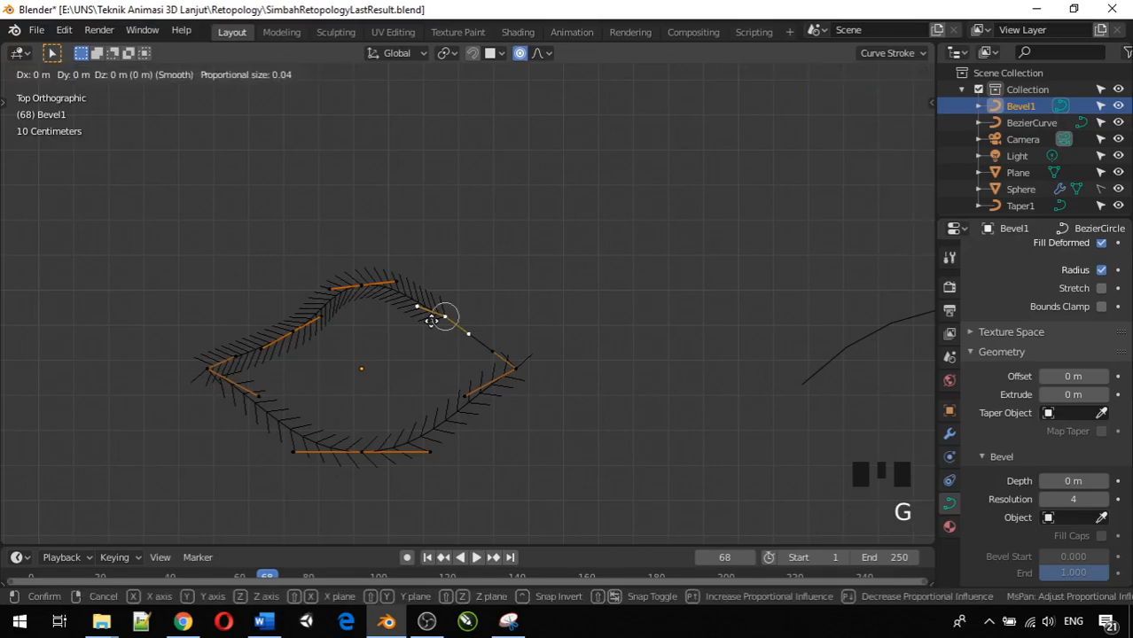
key("y")
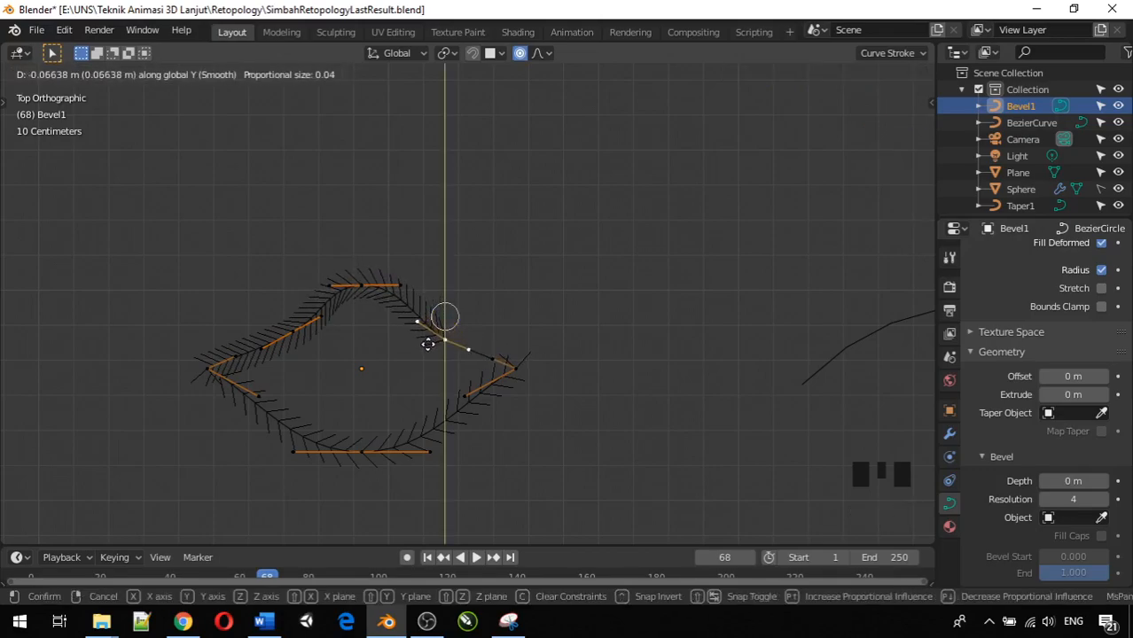
left_click(427, 344)
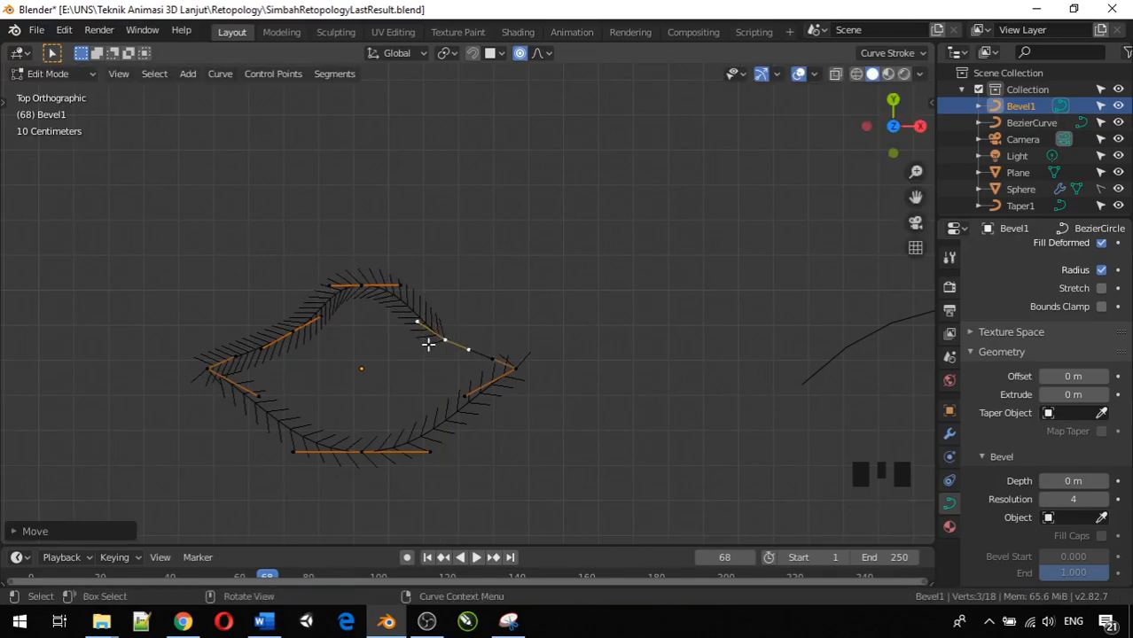
left_click(368, 448)
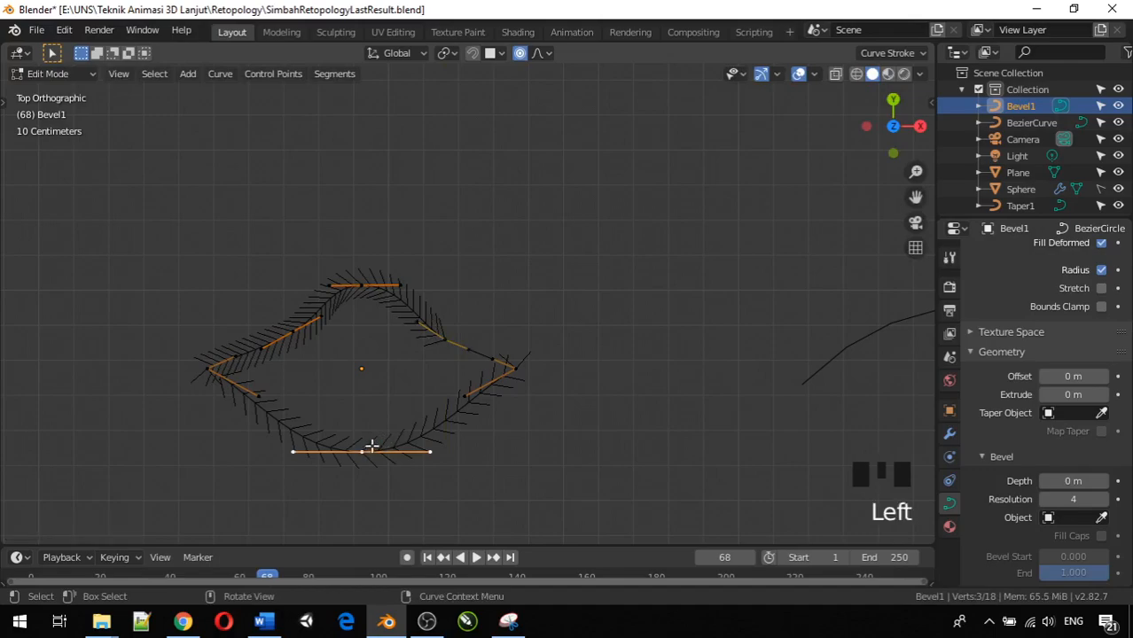
key("h")
key("z")
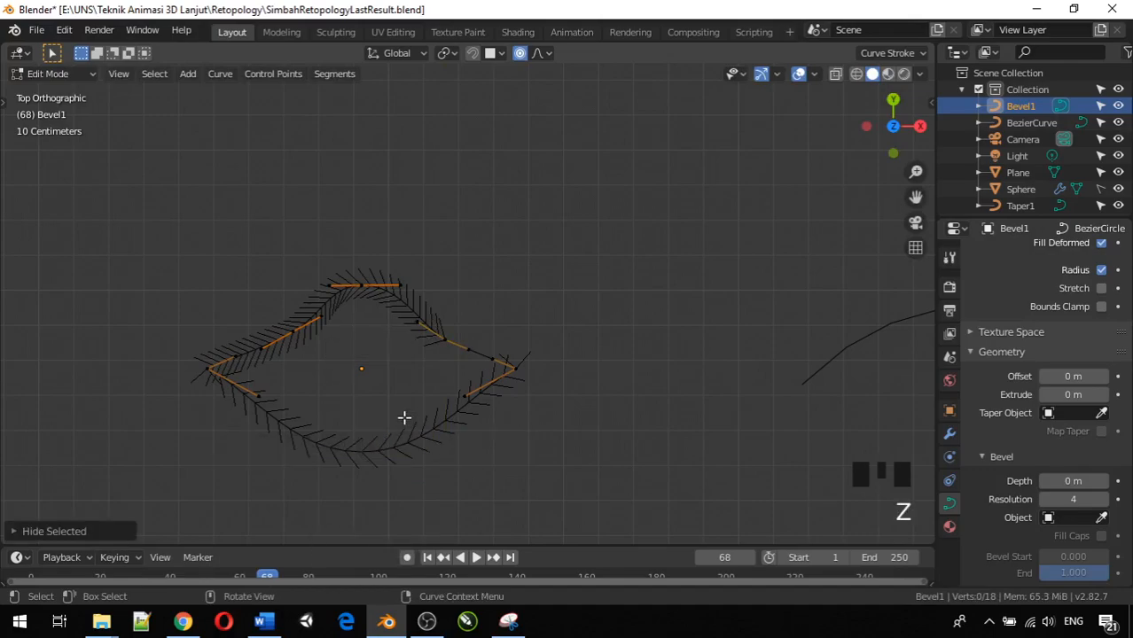
left_click(406, 434)
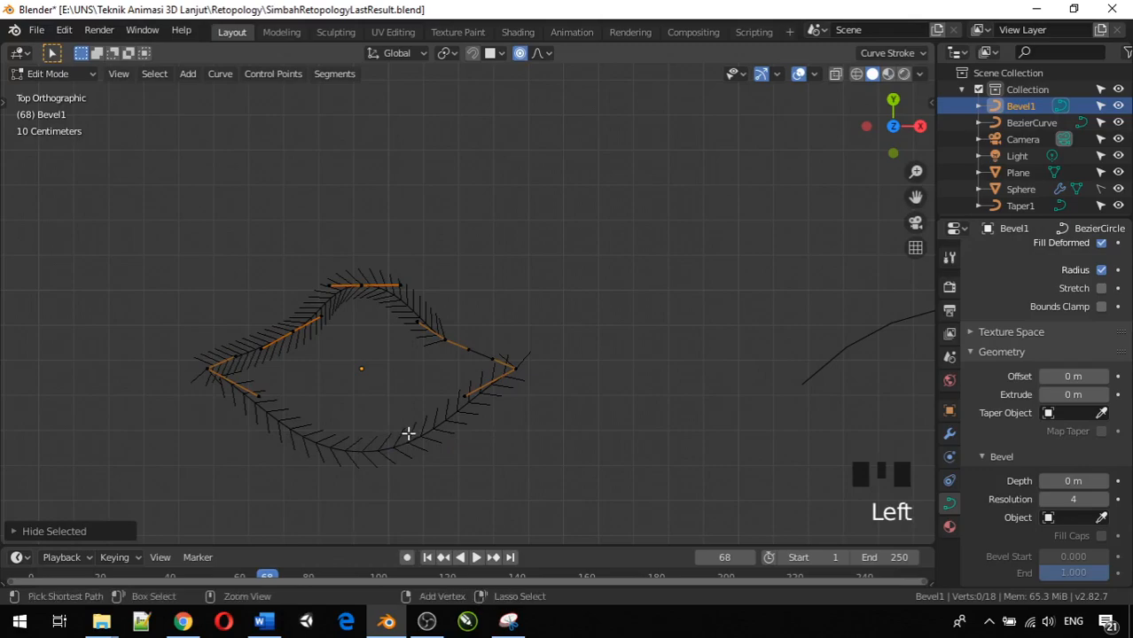
key("ctrl+z")
Step: Raise the outline's bottom control point about 0.08 m along the Y axis to flatten the underside
key("g")
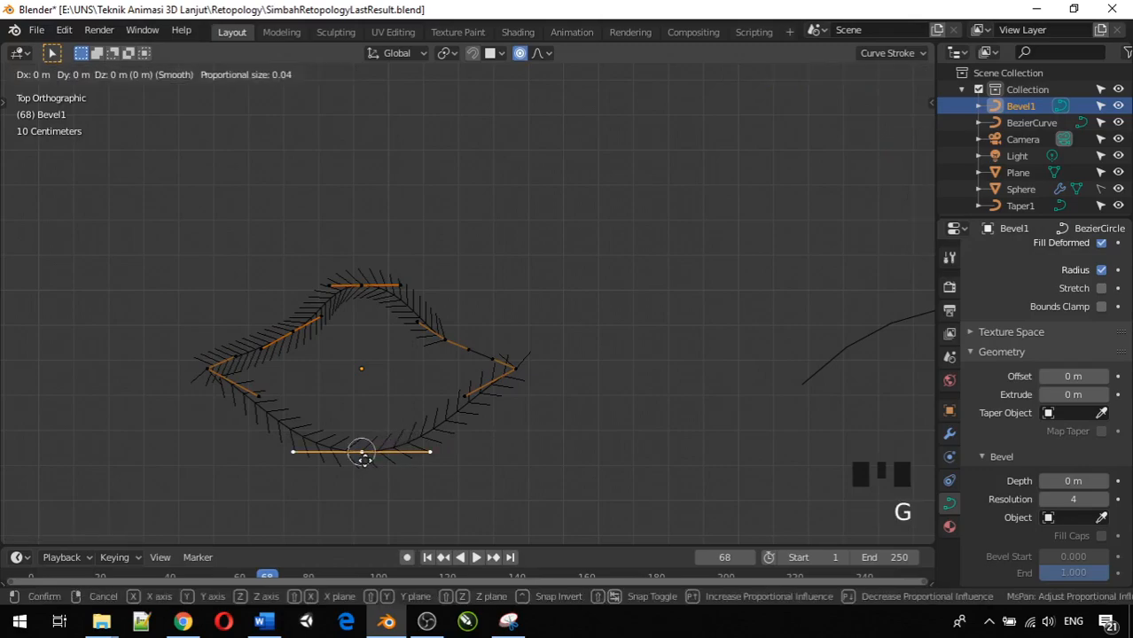
key("y")
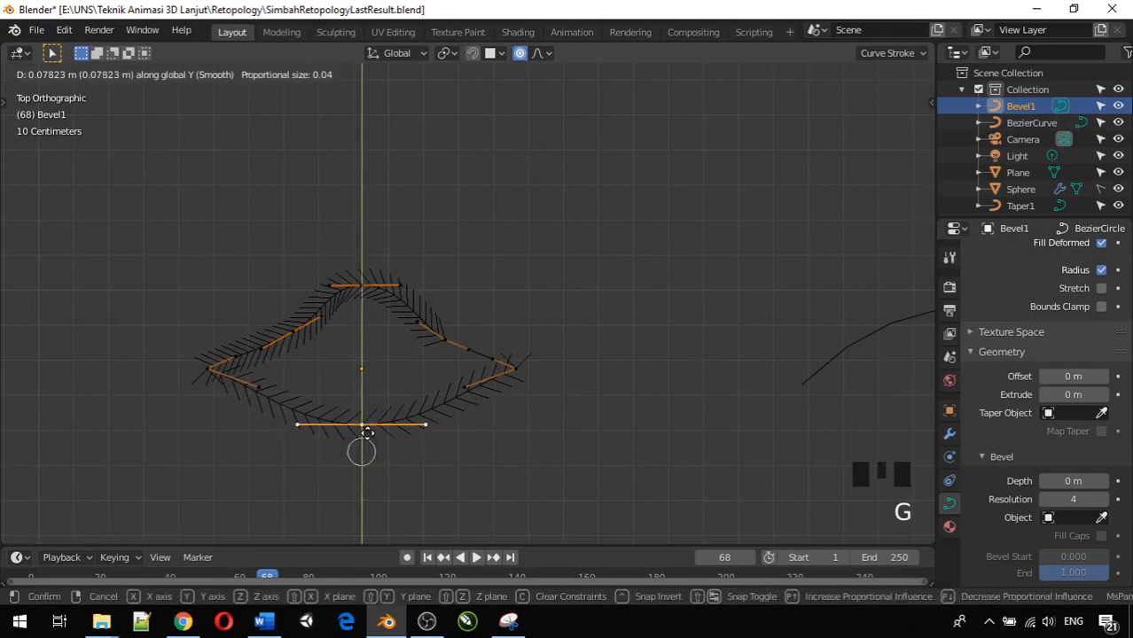
left_click(367, 432)
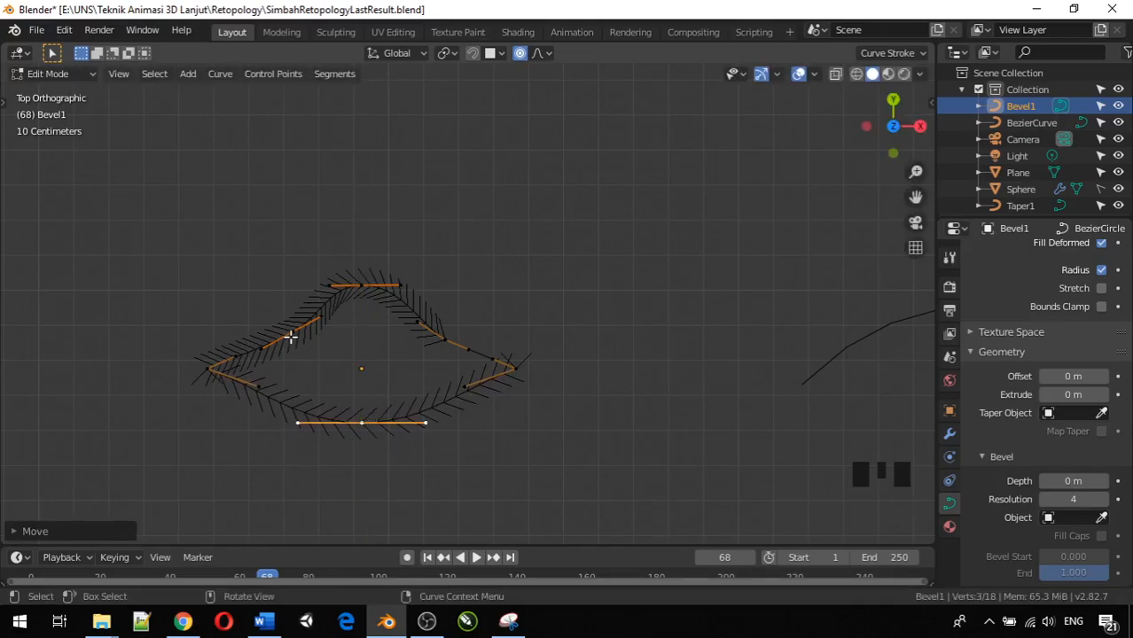
Step: Try to move the inner handle of the upper-left control point along the X axis
left_click(327, 317)
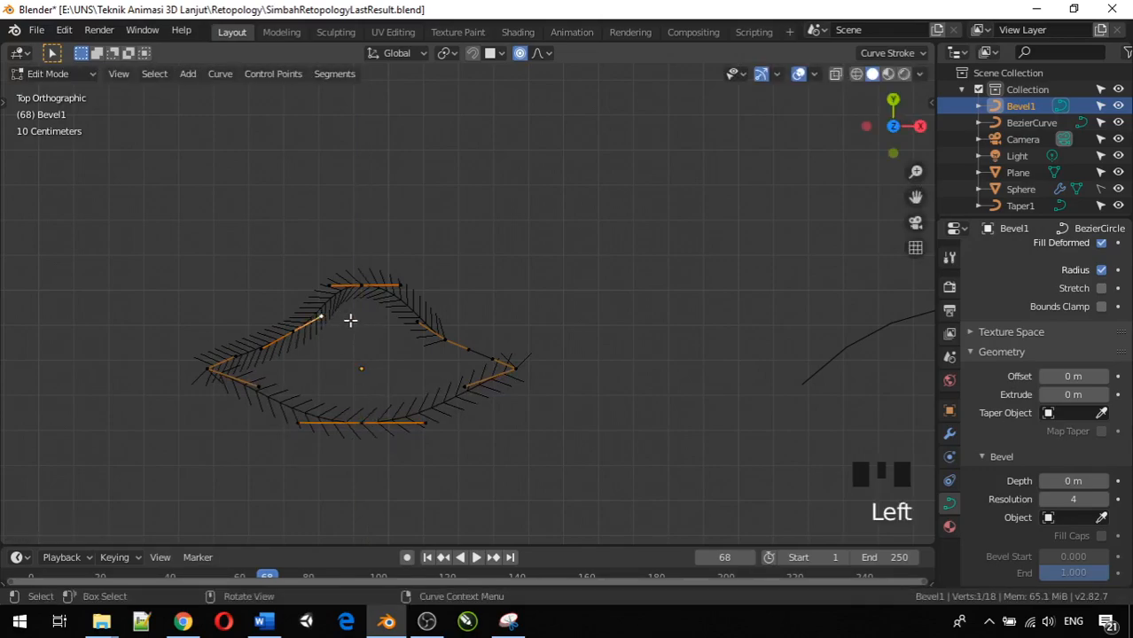
key("g")
key("x")
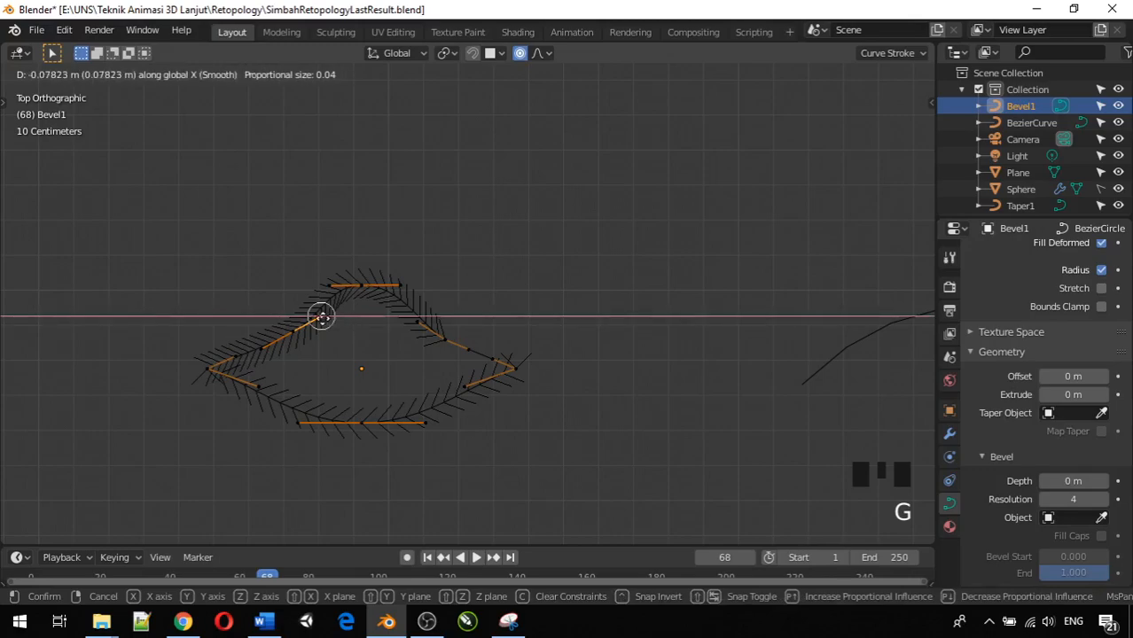
key("x")
left_click(287, 317)
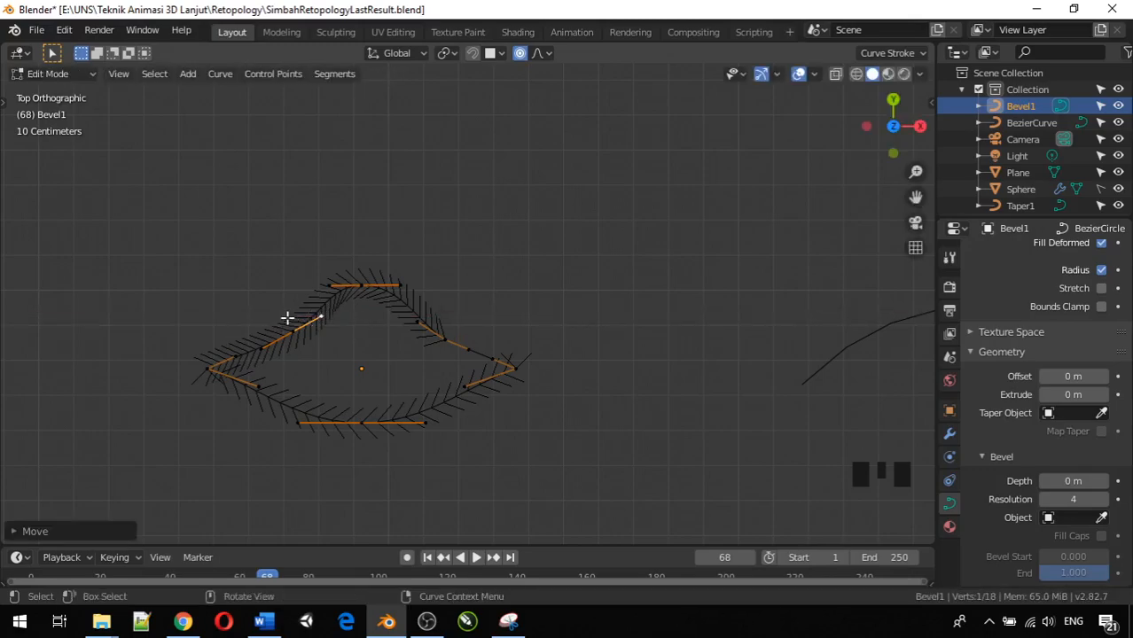
left_click(319, 321)
Step: Set the handle type of the upper-left control point to Vector
middle_click_drag(329, 307, 324, 362)
left_click(285, 292)
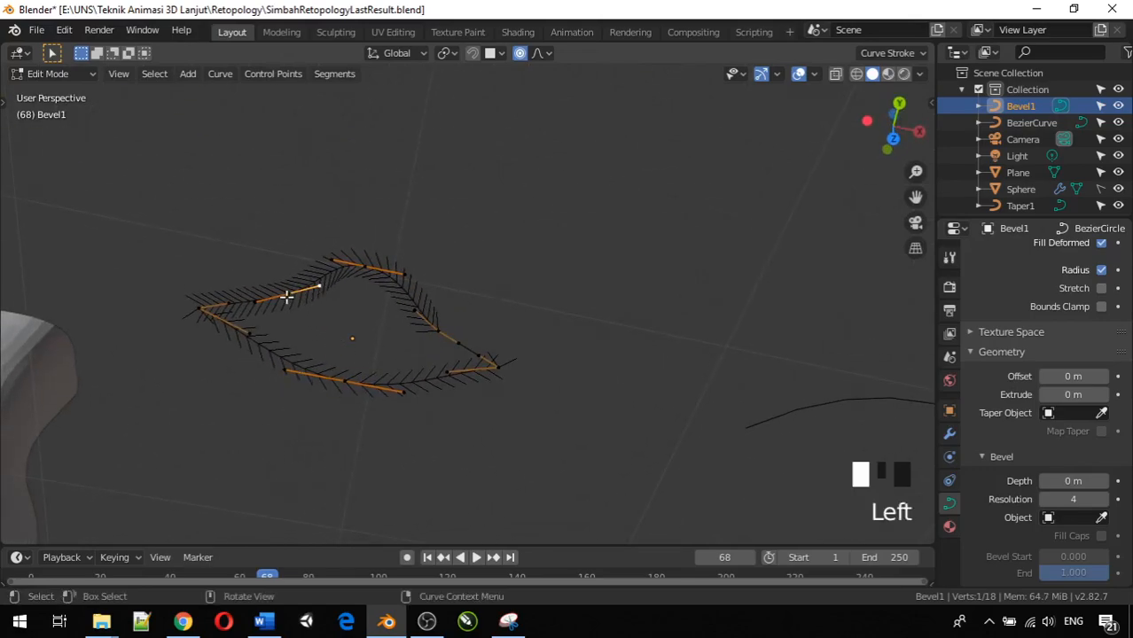
right_click(286, 293)
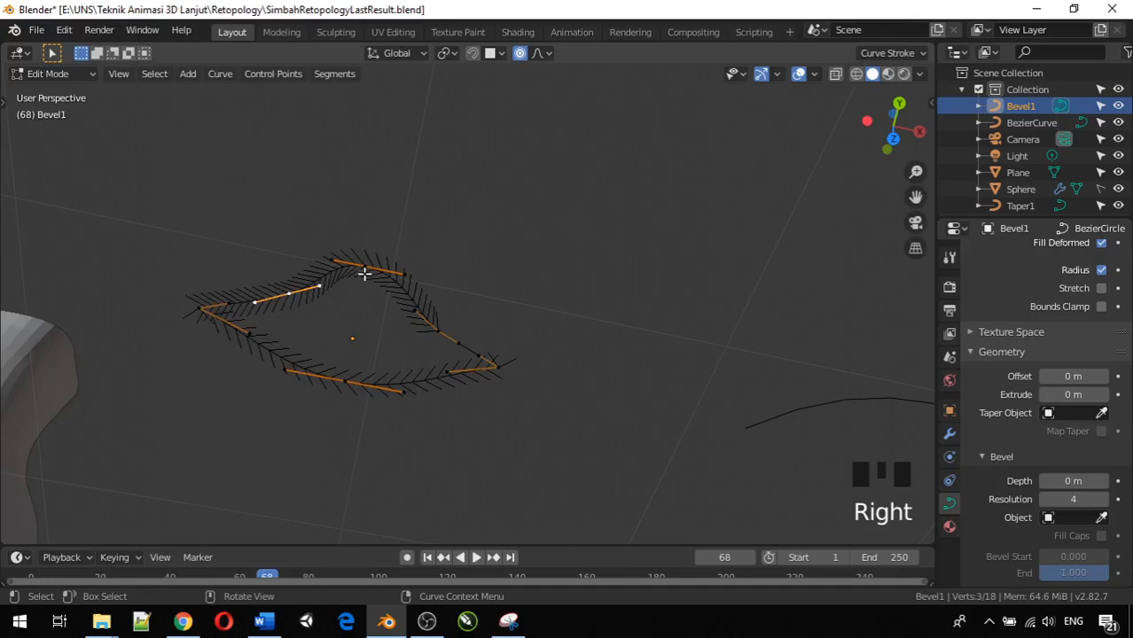
key("v")
left_click(266, 321)
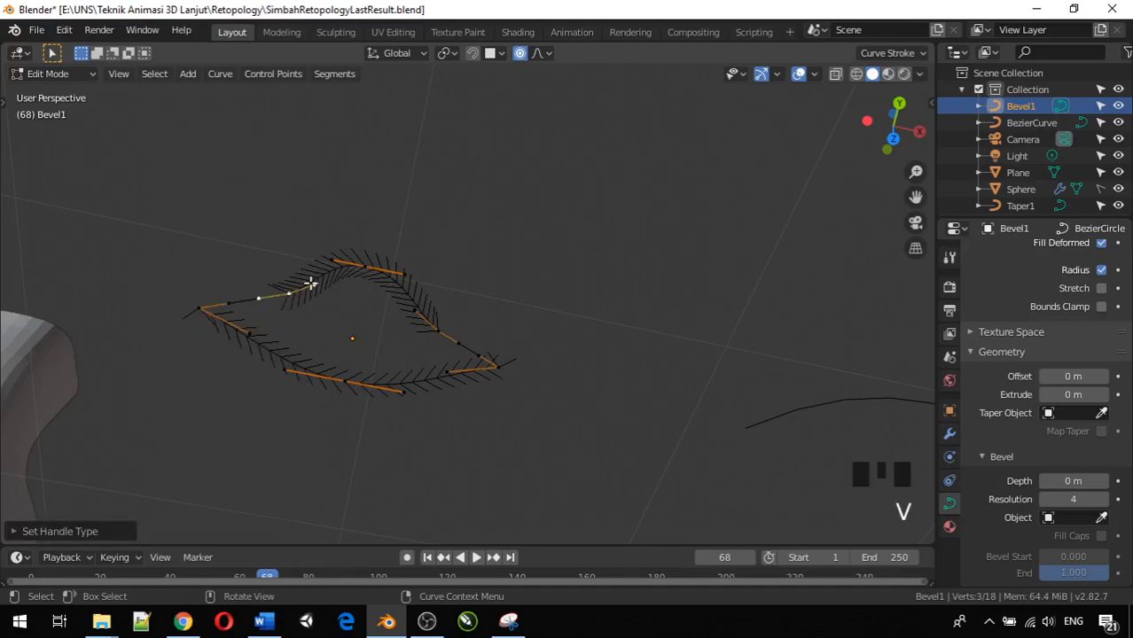
Step: Try to move the upper-left point's inner Vector handle in top view
left_click(311, 282)
middle_click_drag(323, 287, 335, 280)
key("KP_7")
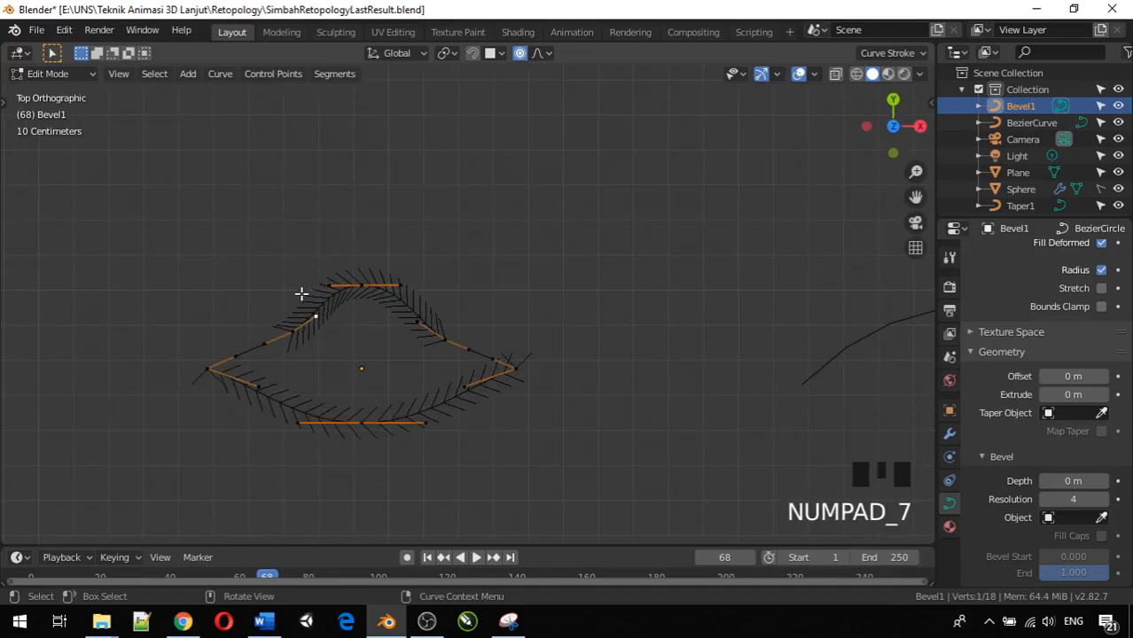
key("g")
left_click(306, 303)
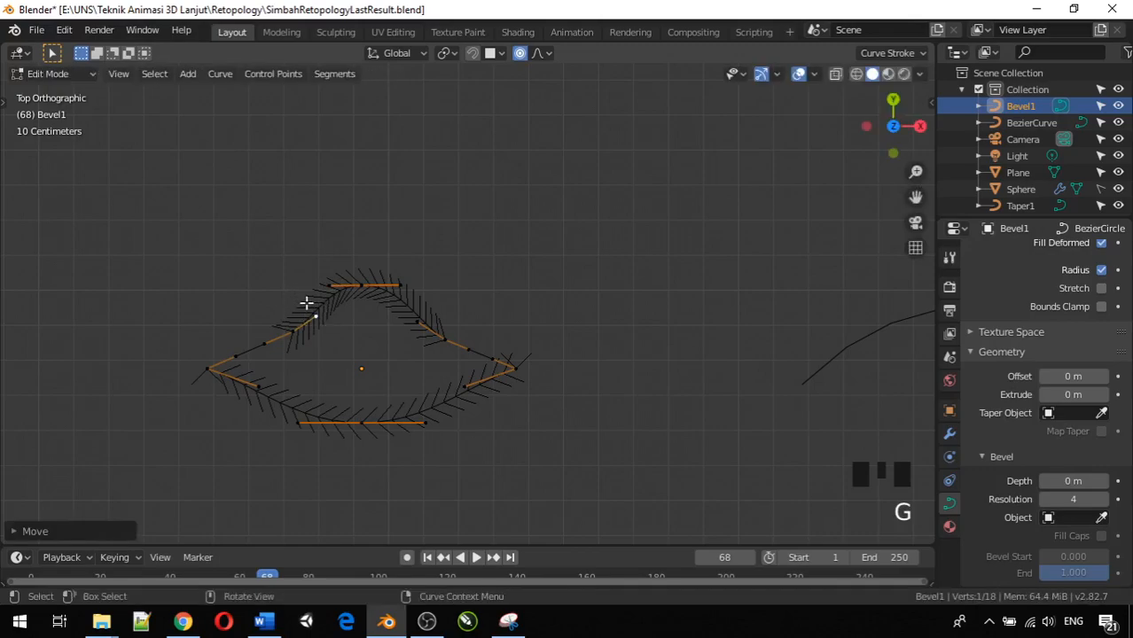
left_click(316, 318)
left_click(317, 317)
left_click(317, 317)
left_click(316, 318)
left_click(317, 317)
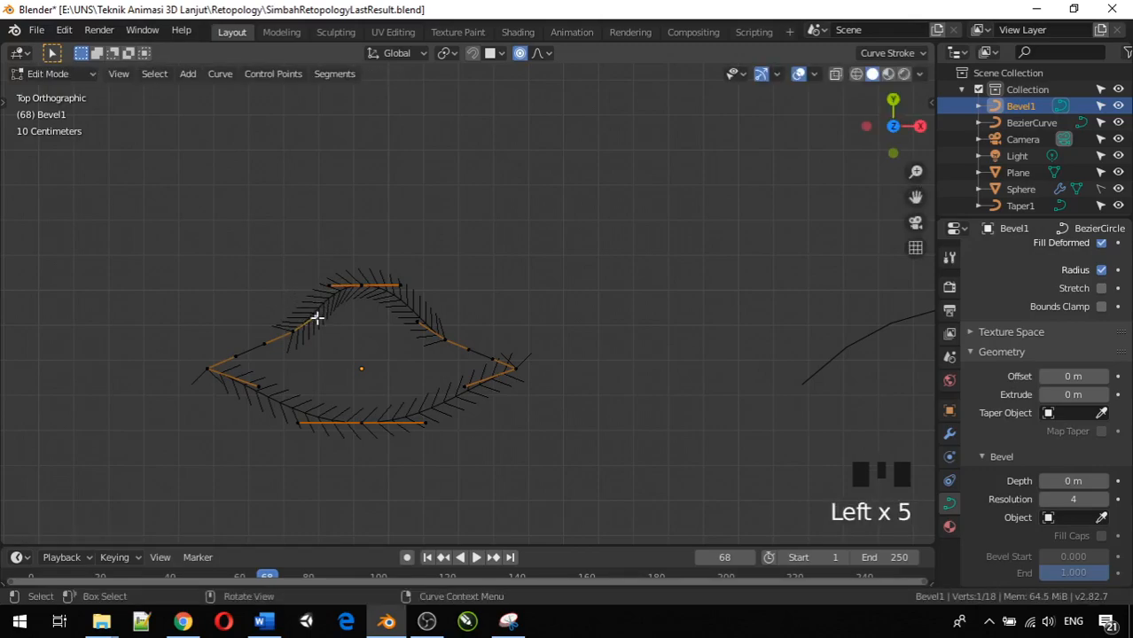
Step: Move the upper-left point's outer handle about 0.24 m toward the outline's center, and select the upper-right point's outer handle
left_click(263, 344)
key("g")
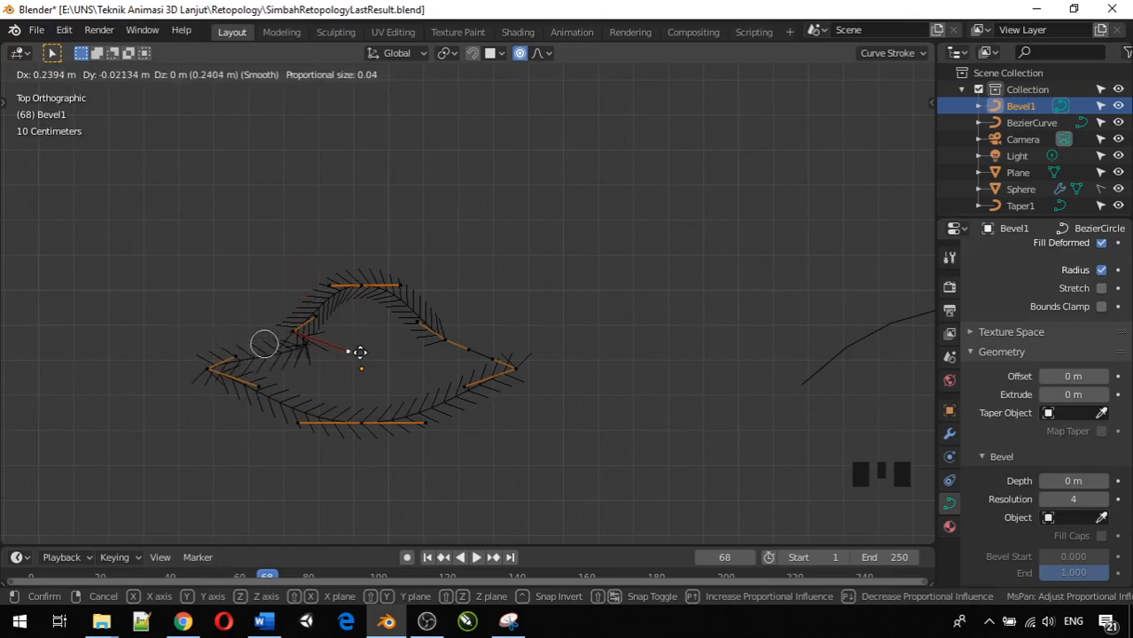
left_click(357, 351)
left_click(465, 351)
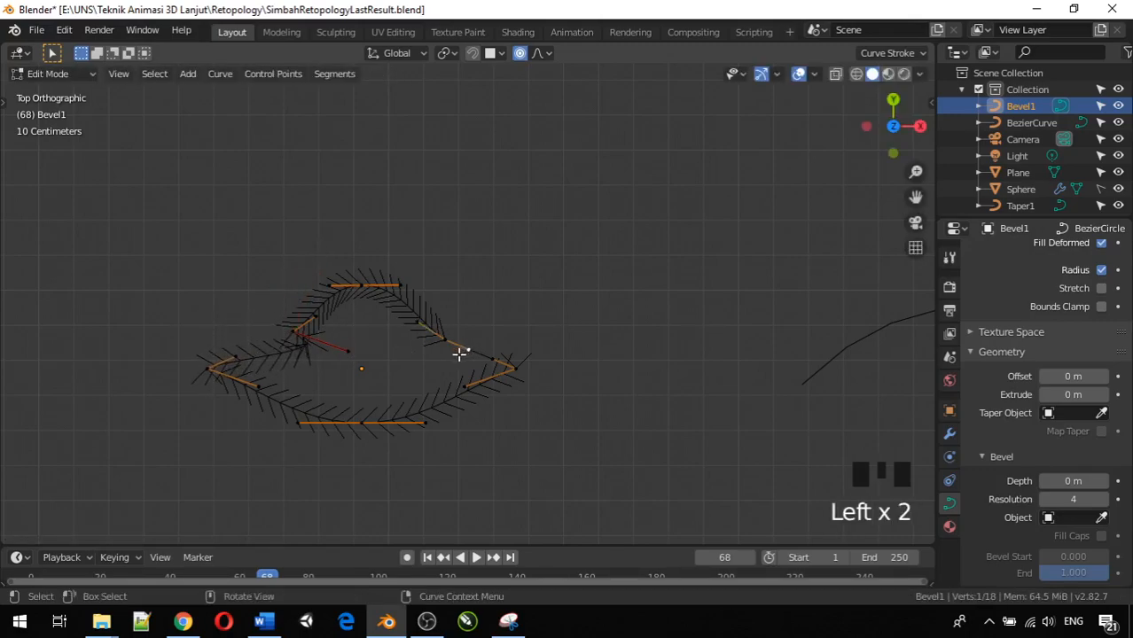
Step: Move the inner handle of Bevel1's upper-right control point slightly up and toward the outline's top point
key("g")
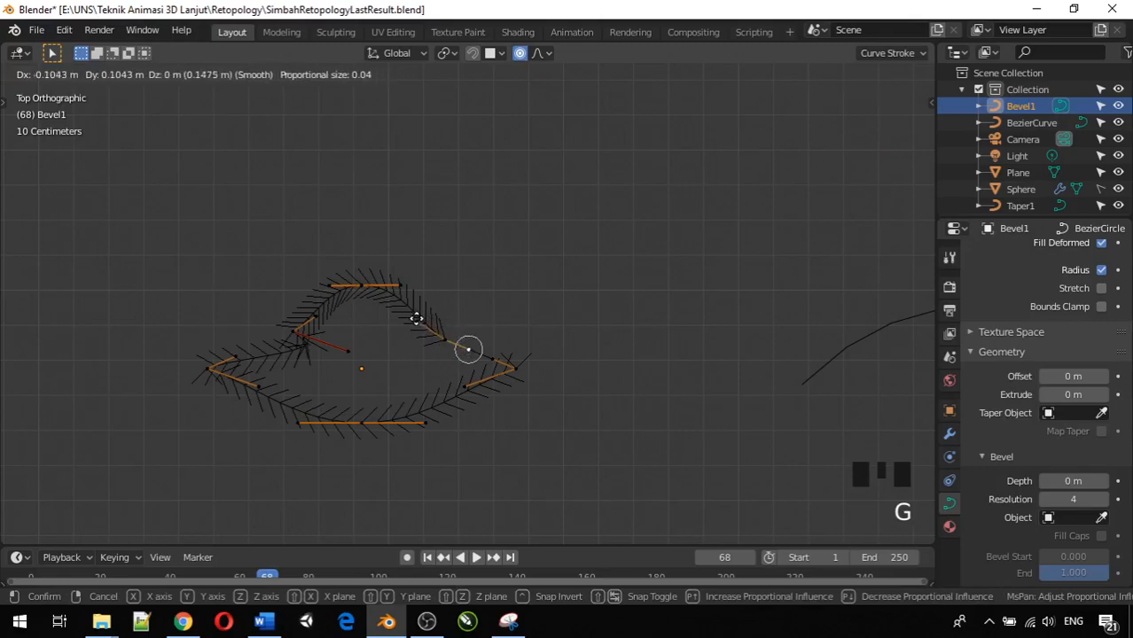
left_click(419, 318)
key("g")
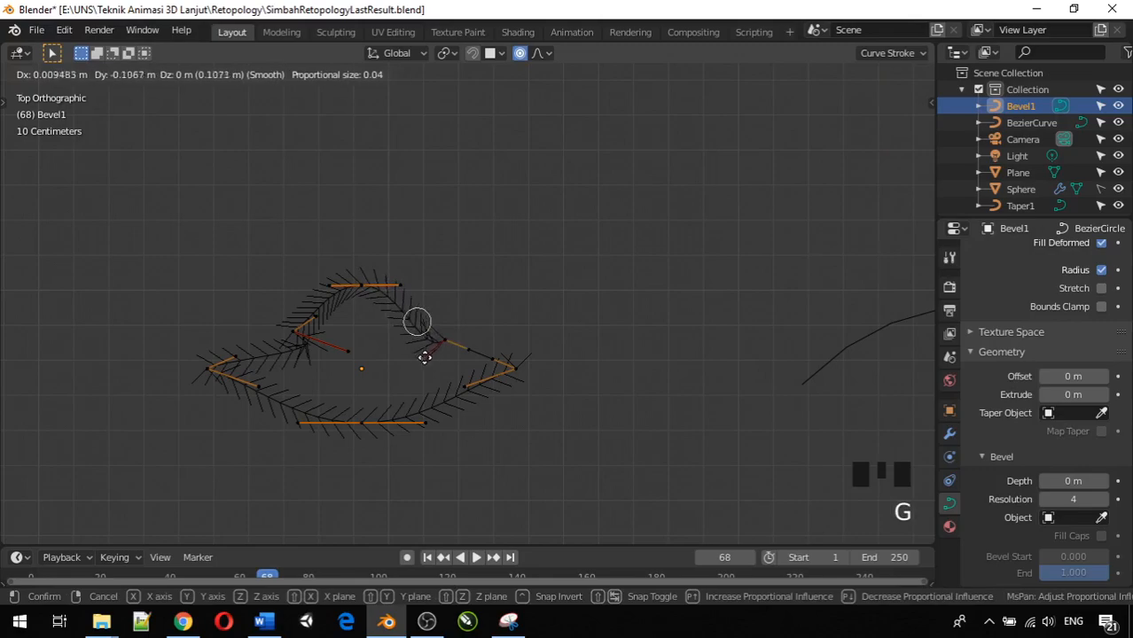
left_click(399, 304)
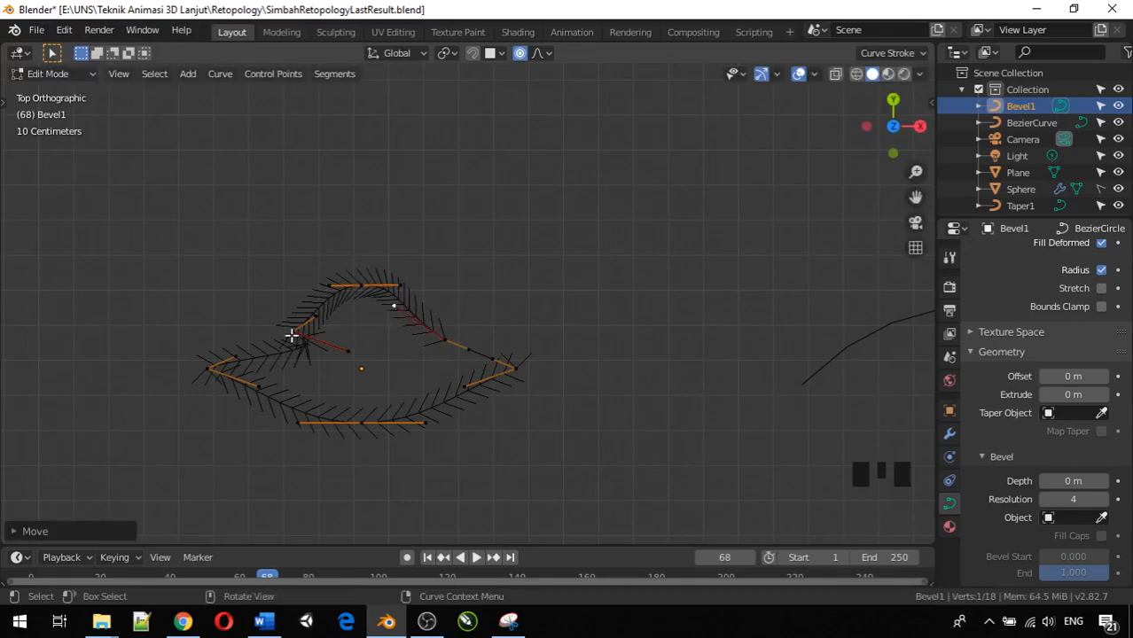
Step: Move the upper-left control point of Bevel1 slightly up and outward, and finish editing the outline
key("g")
left_click(288, 318)
left_click(471, 420)
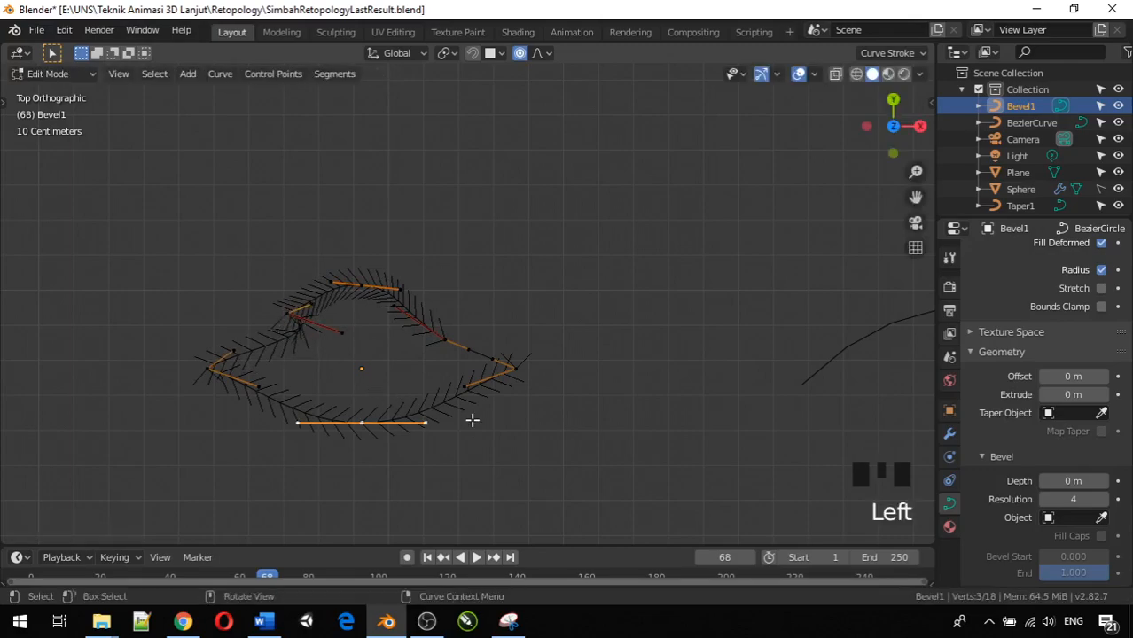
key("Tab")
Step: Examine the strand's surface and cross-section in top and perspective views
scroll(494, 428, "down", 5)
middle_click_drag(494, 428, 396, 289, "shift")
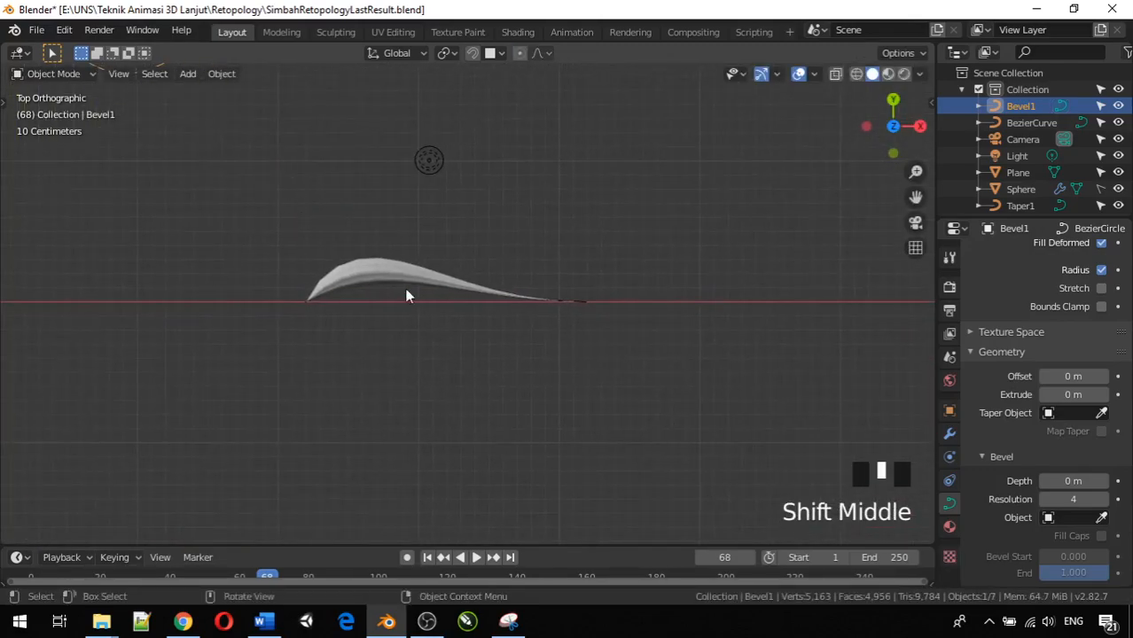
scroll(421, 297, "up", 7)
middle_click_drag(317, 240, 133, 131)
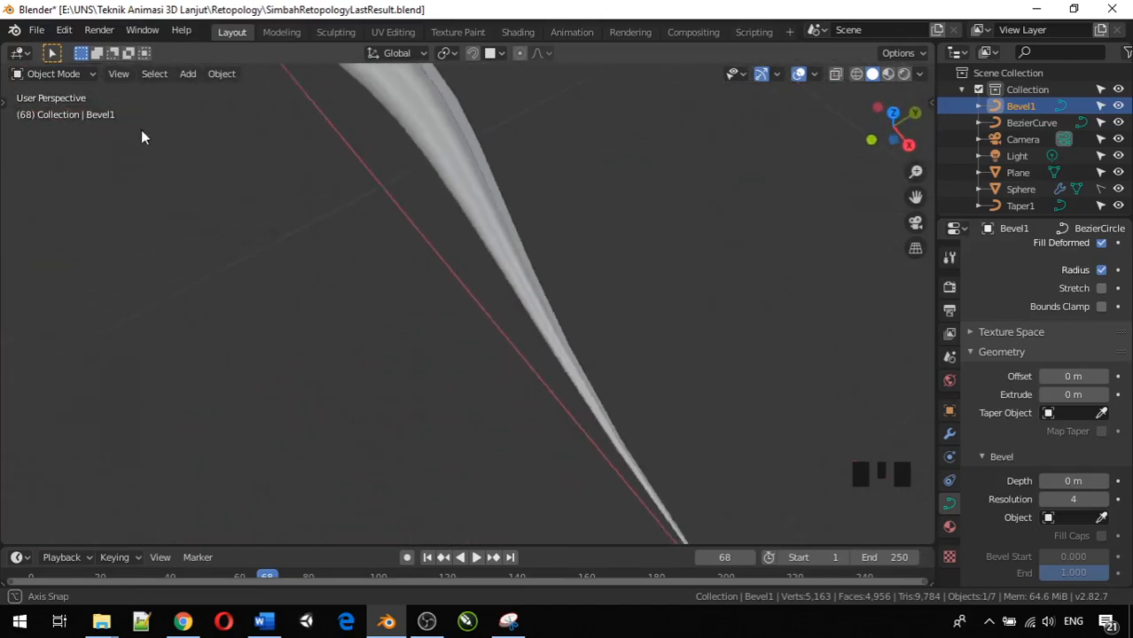
scroll(194, 137, "down", 9)
key("Tab")
left_click(429, 260)
key("Tab")
scroll(230, 210, "up", 3)
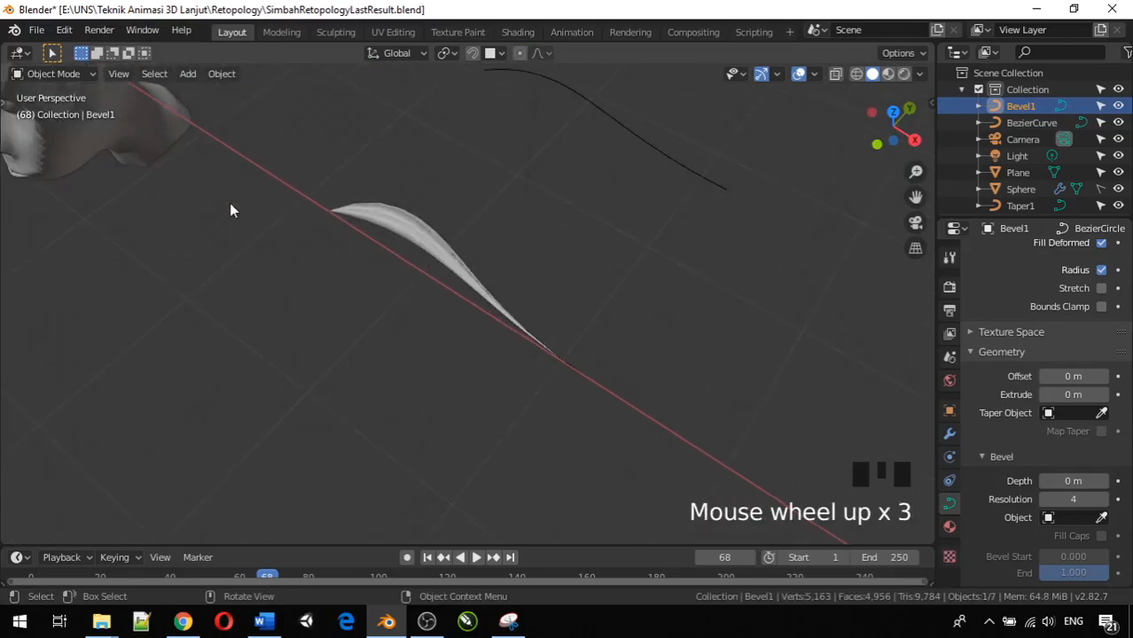
scroll(229, 210, "up", 2)
Step: Open the BezierCurve strand for editing in top view and select the inner handle of its thick-end point
left_click(382, 196)
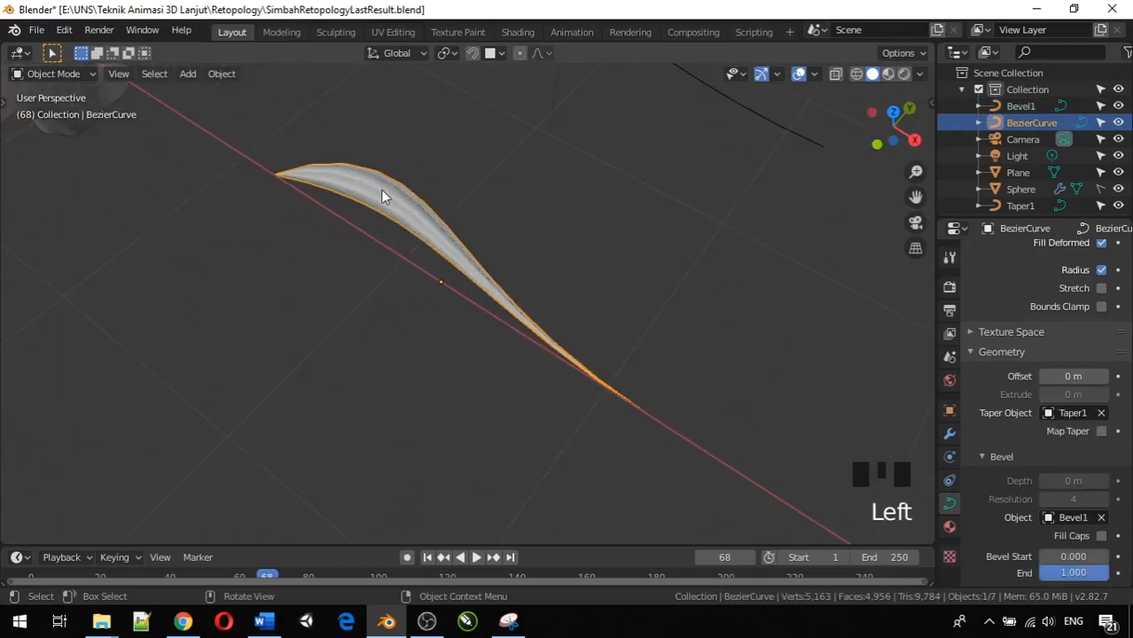
key("KP_7")
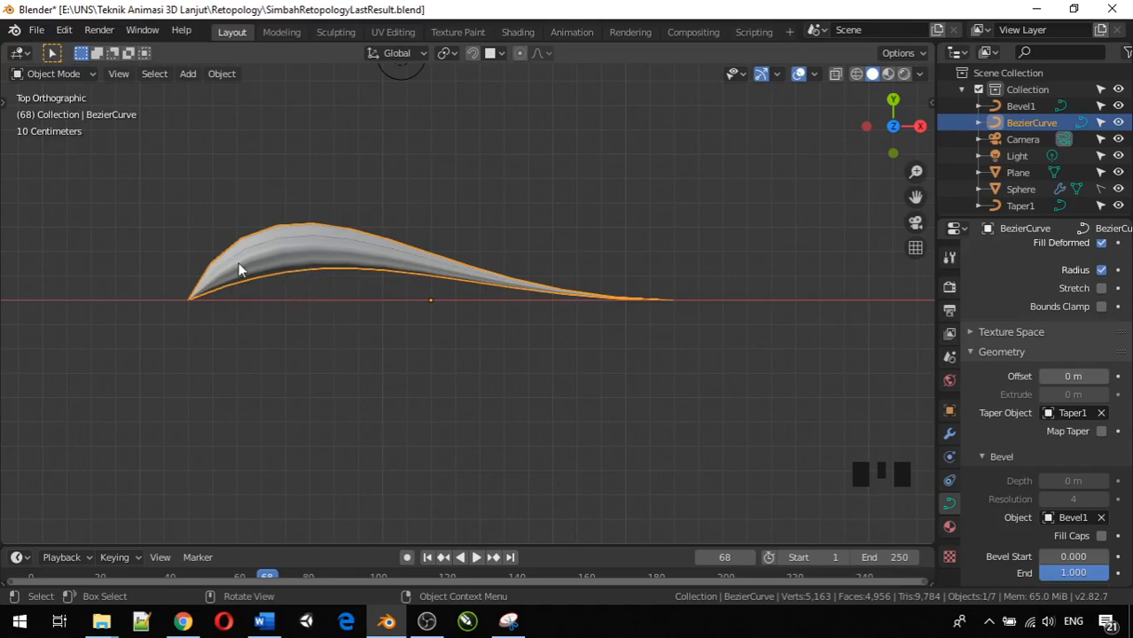
key("Tab")
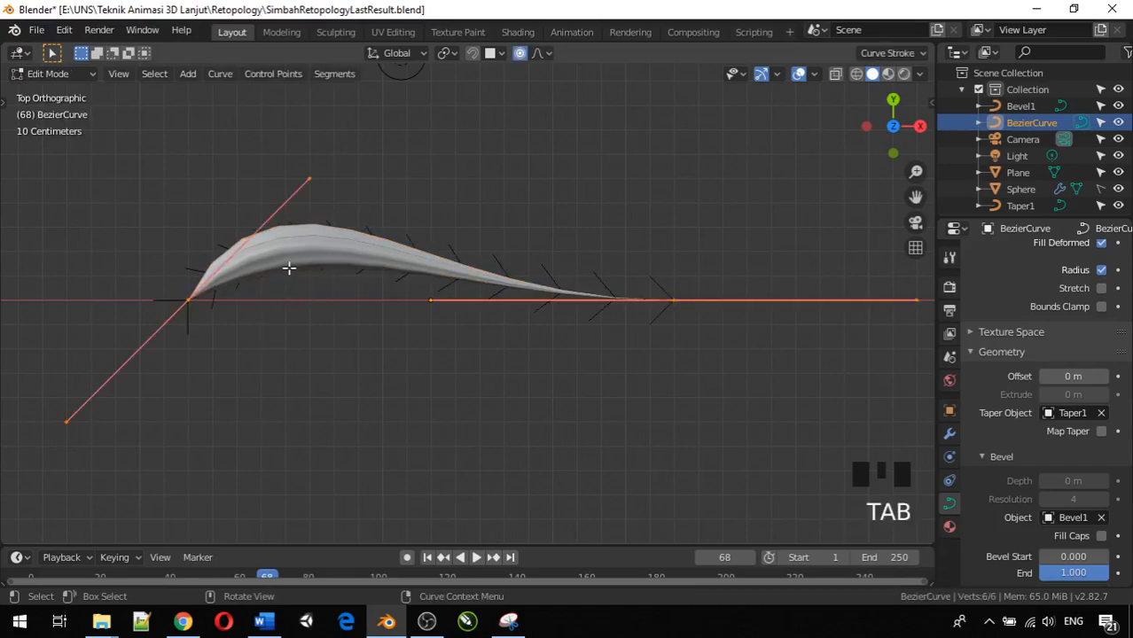
left_click(310, 180)
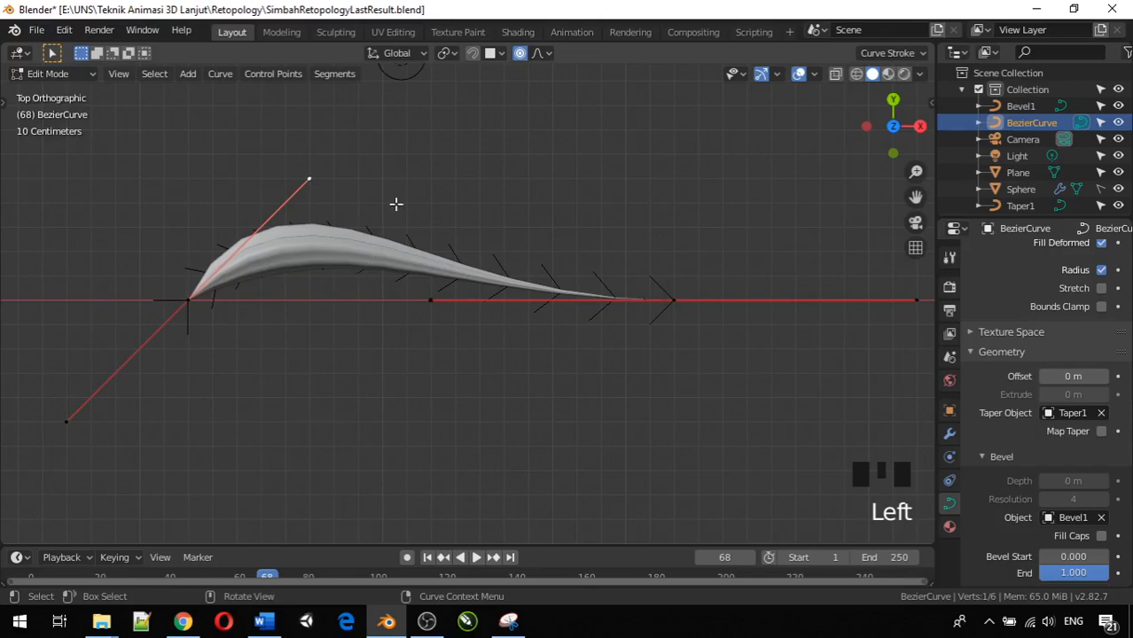
Step: Try to scale the selected BezierCurve handle to 0
key("s")
key("0")
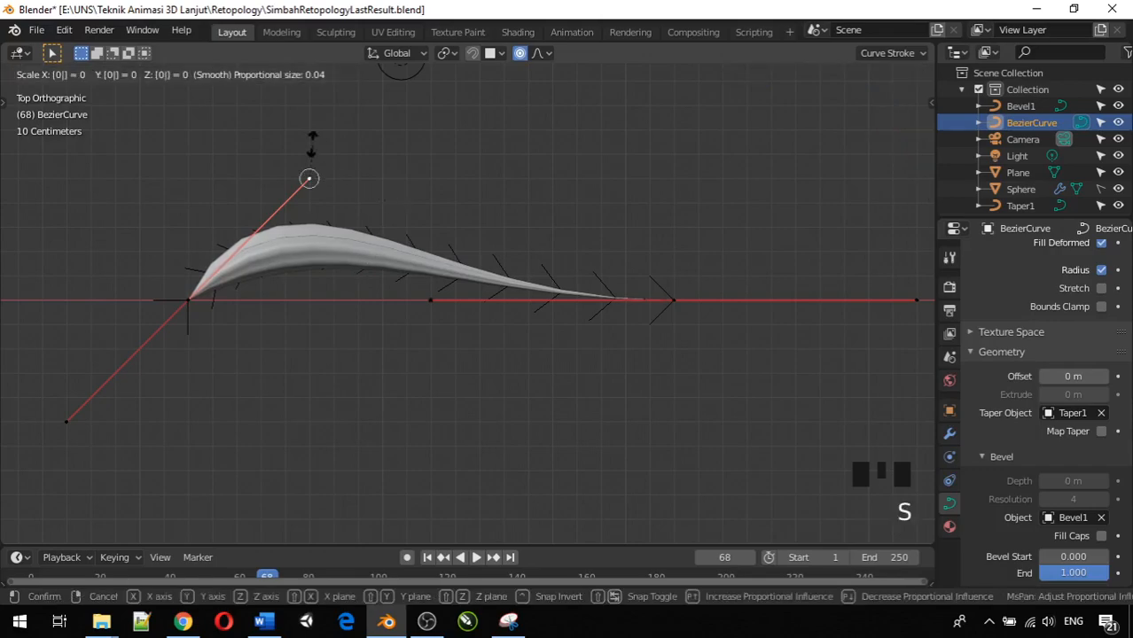
key("Return")
left_click(312, 183)
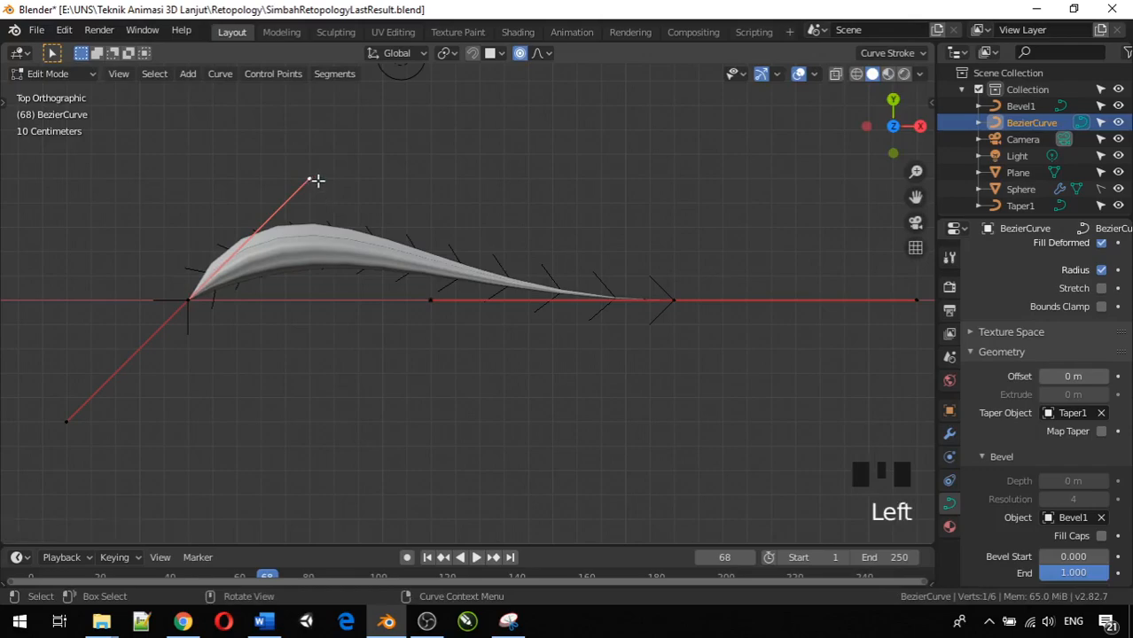
left_click(373, 193)
Step: Straighten the strand by lowering the selected handle about 0.5 m along Y with 0 X offset, and pull the thick-end point's outer handle closer
key("g")
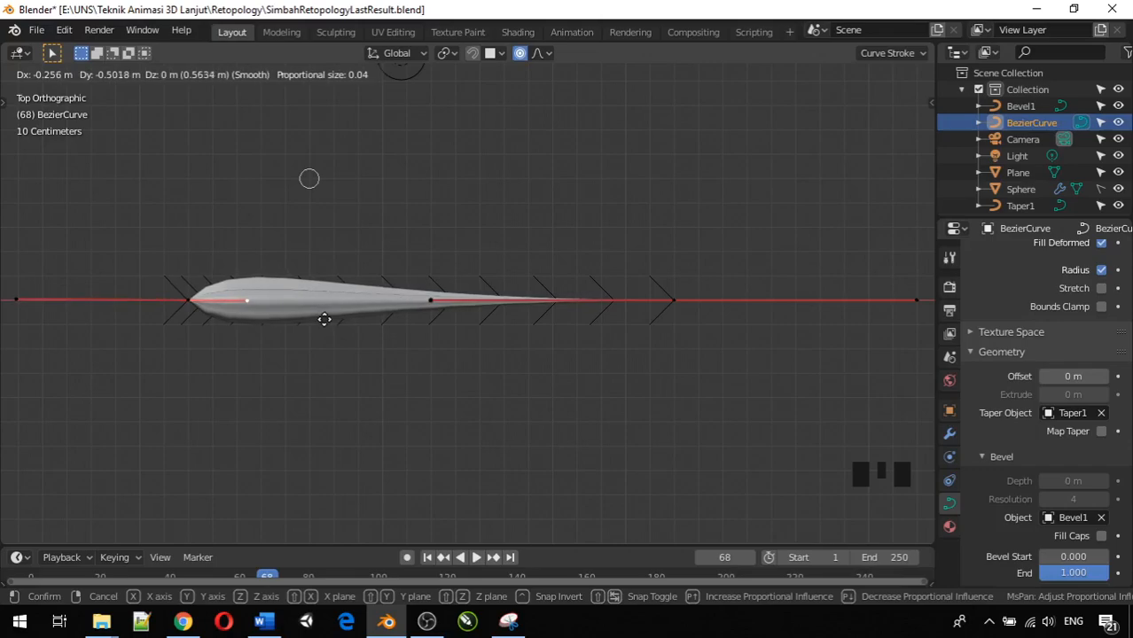
key("x")
key("0")
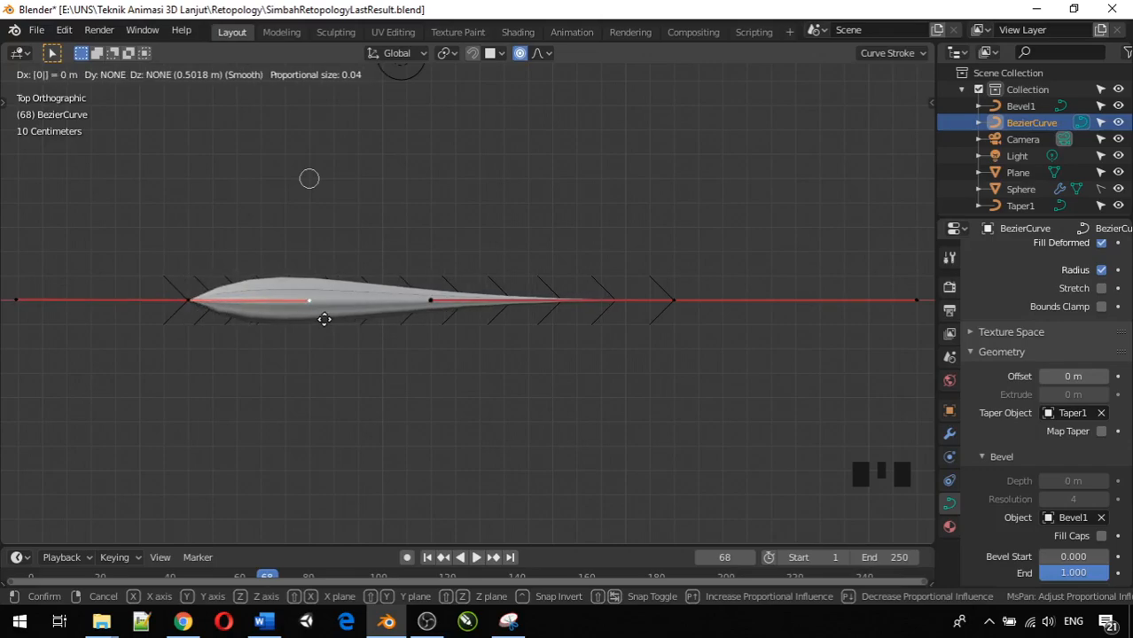
key("Return")
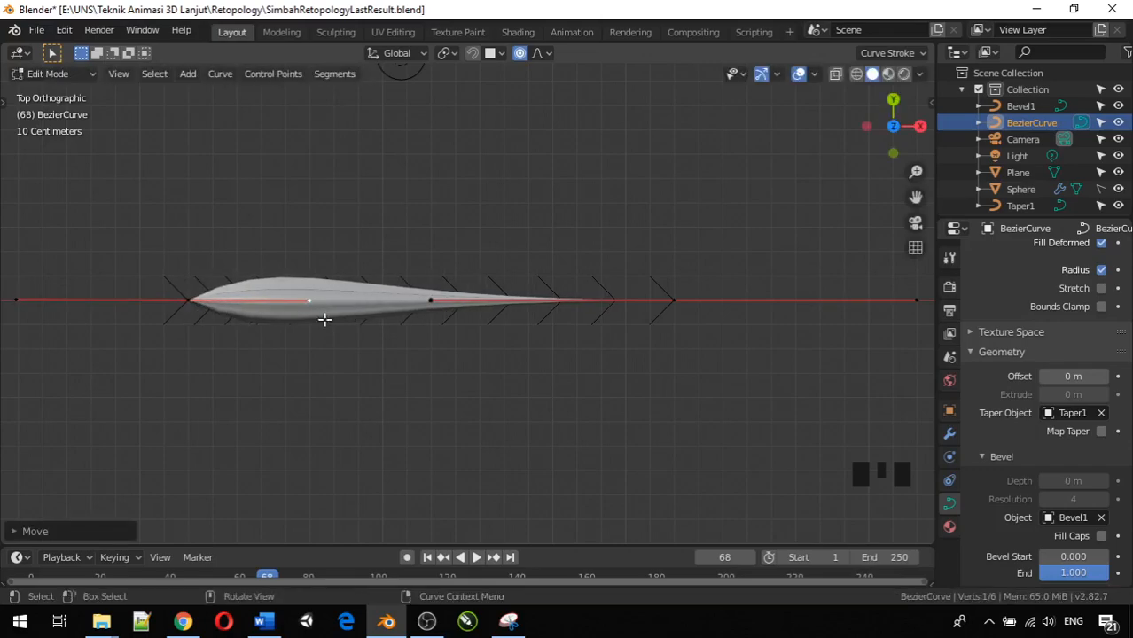
left_click(37, 303)
key("g")
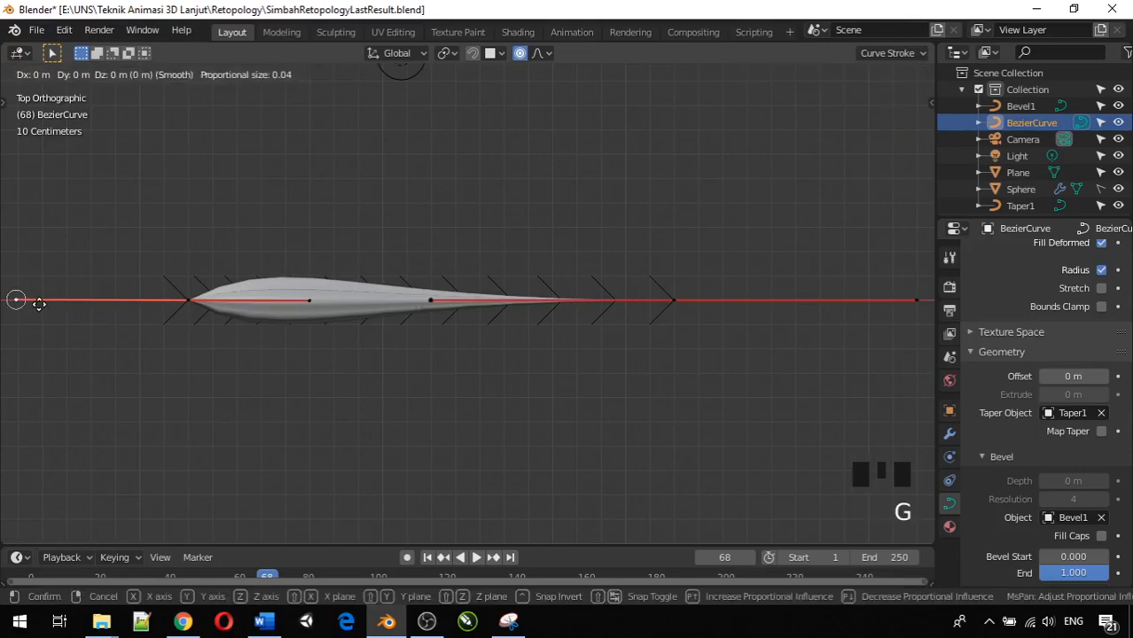
left_click(129, 303)
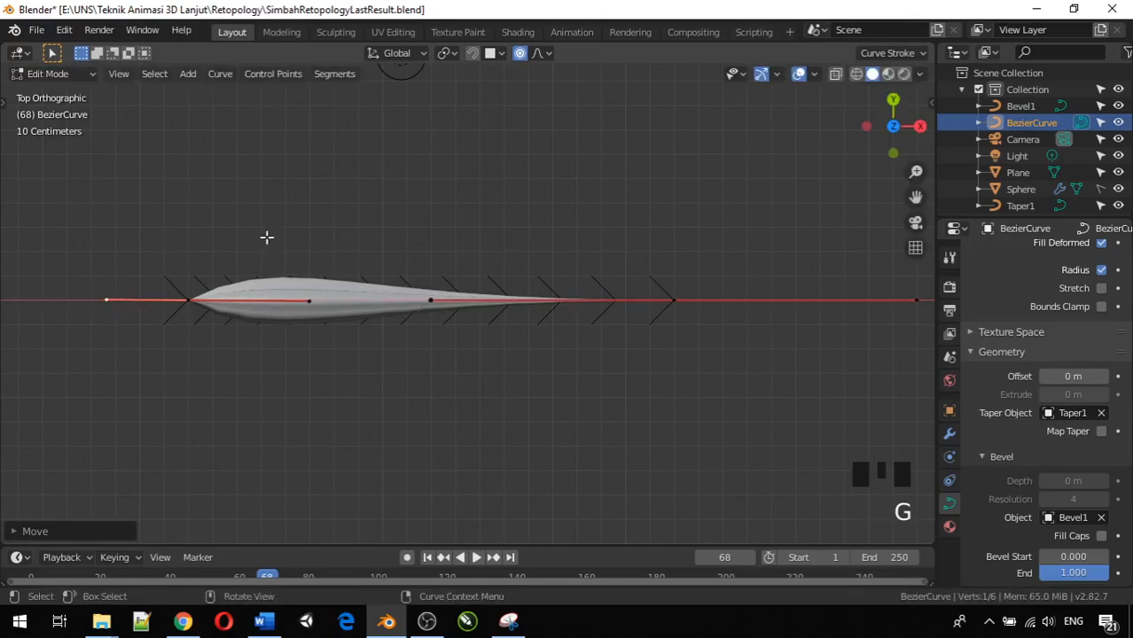
Step: Examine the shape of the straightened strand closely in top view
scroll(271, 232, "down", 5)
scroll(439, 237, "up", 2)
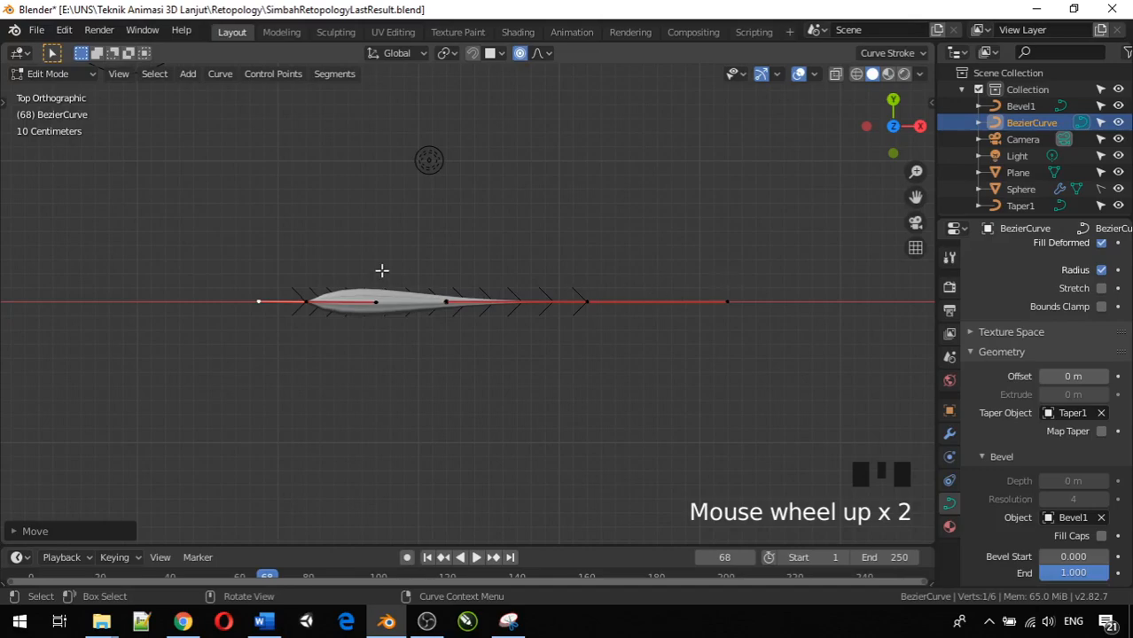
scroll(382, 269, "up", 4)
scroll(609, 269, "down", 4)
scroll(387, 226, "down", 2)
scroll(395, 282, "up", 8)
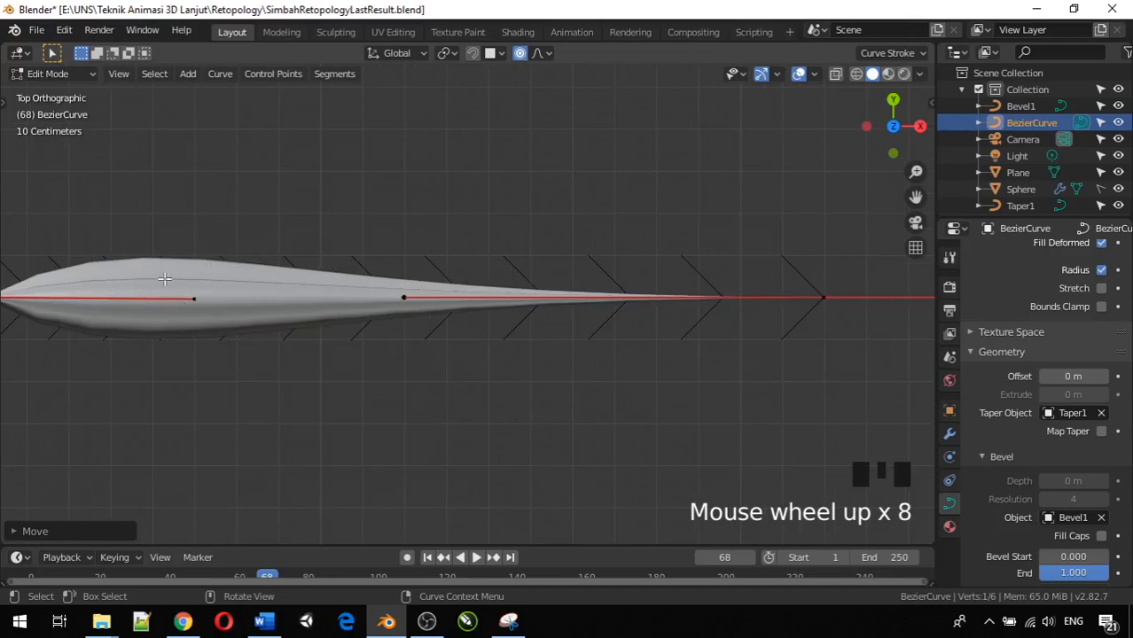
scroll(180, 270, "down", 3)
scroll(229, 284, "up", 1)
scroll(230, 285, "down", 3)
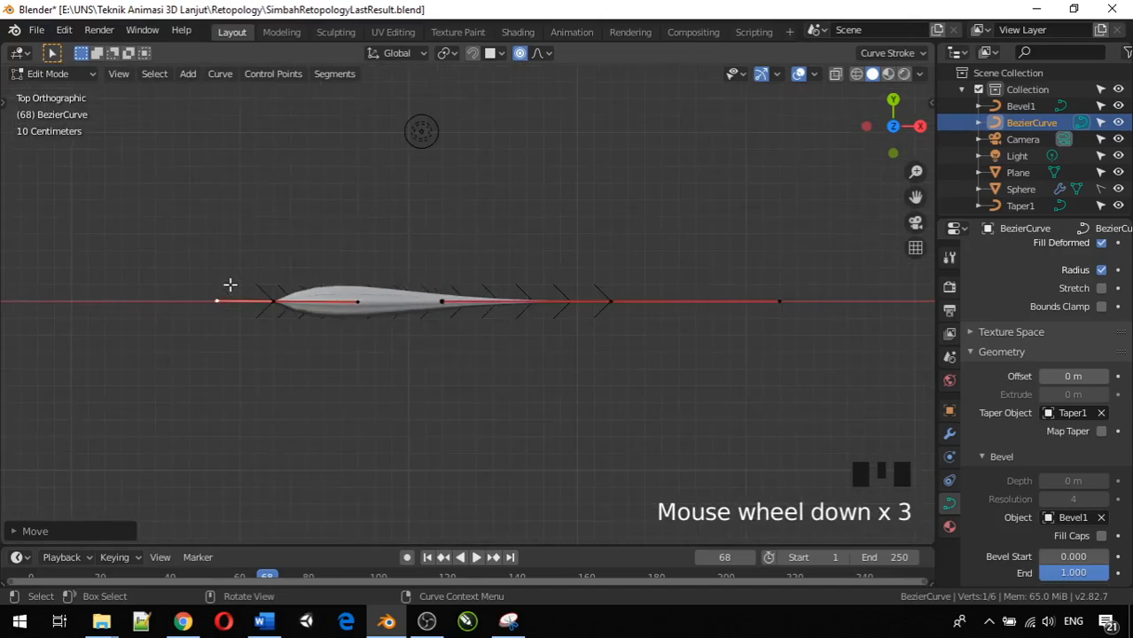
Step: Open Taper1 for editing and raise the inner handle of its tip-end point about 0.5 m along the Y axis
middle_click_drag(401, 249, 377, 473, "shift")
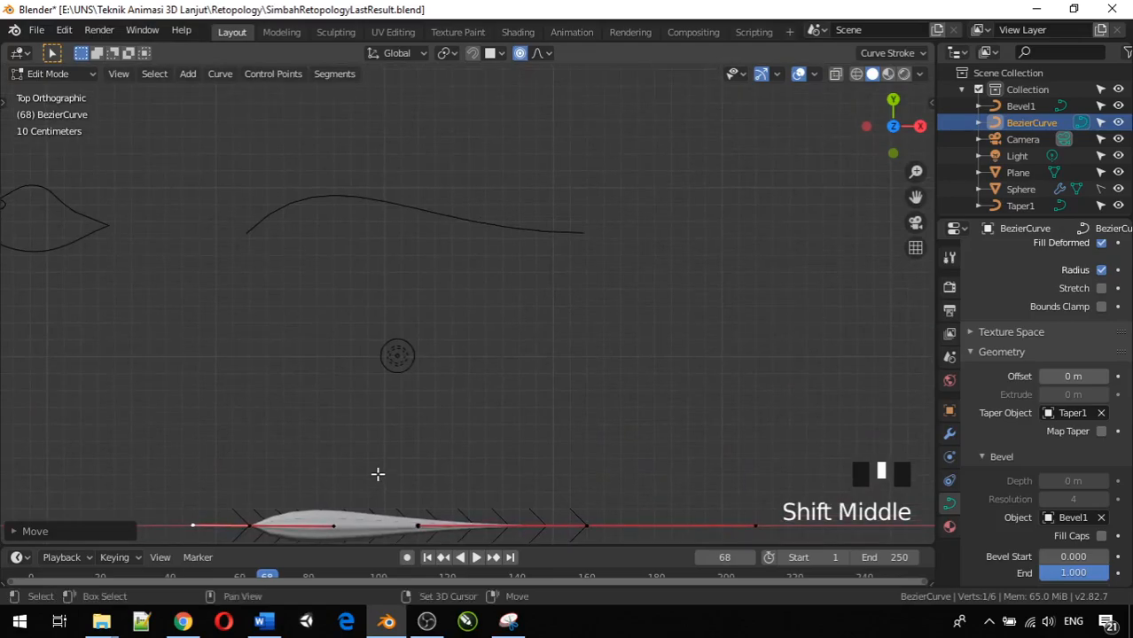
key("Tab")
left_click(494, 221)
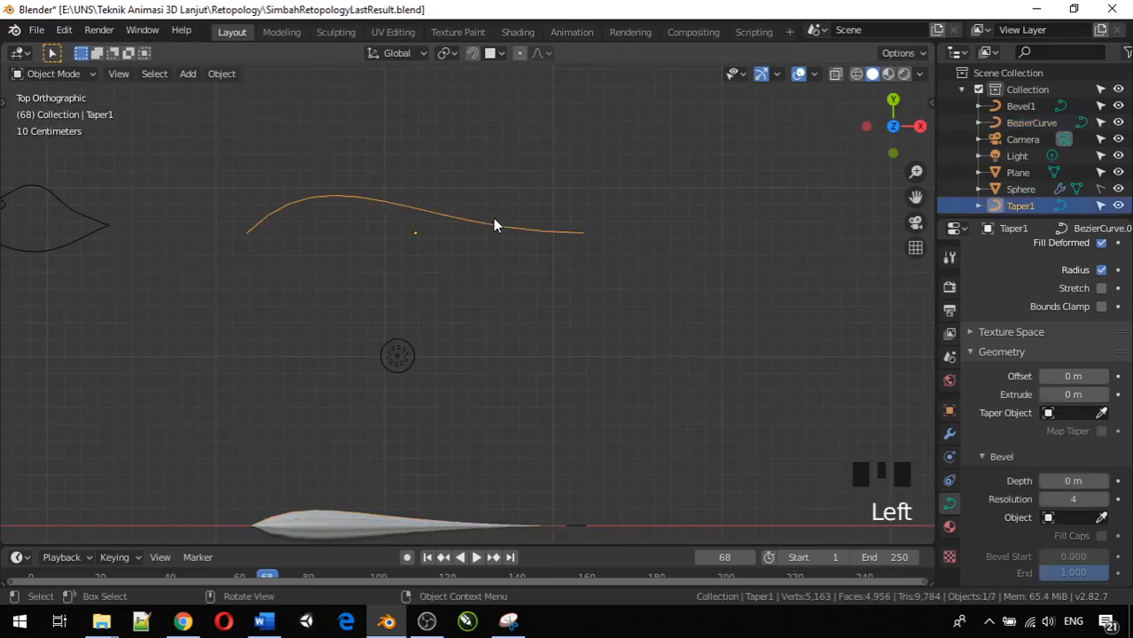
key("Tab")
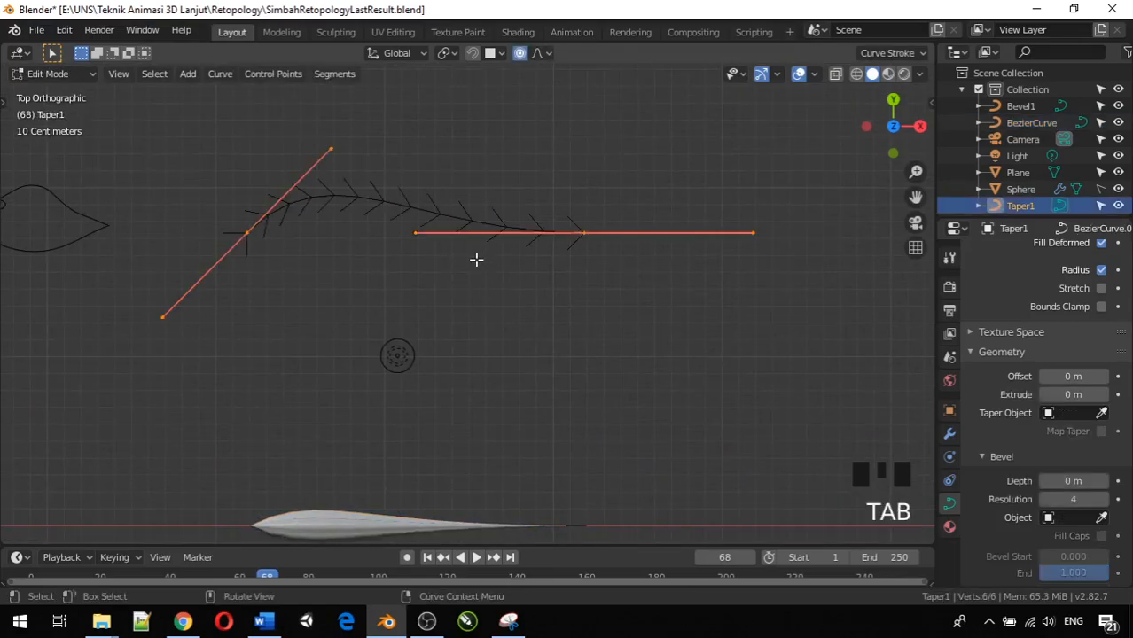
left_click(420, 233)
key("g")
key("x")
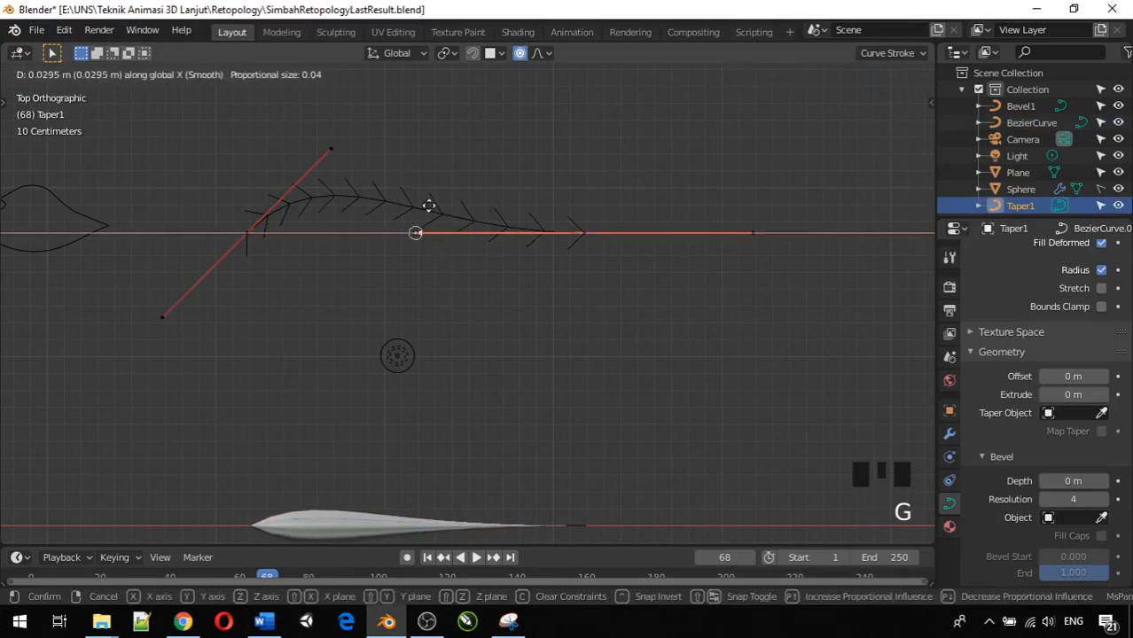
key("y")
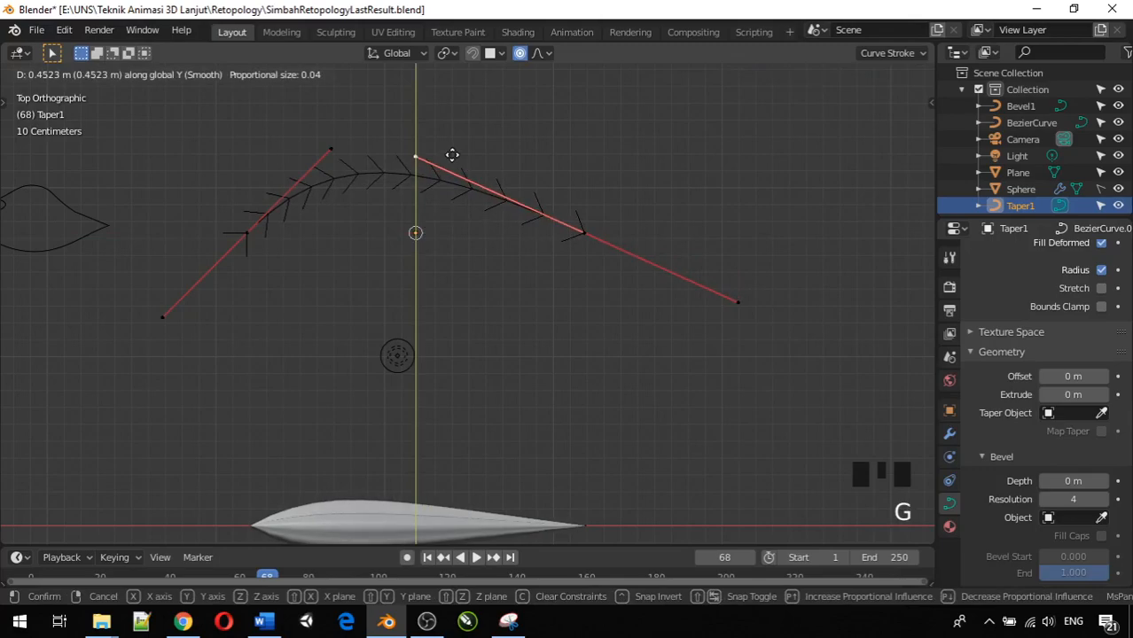
left_click(451, 147)
Step: Move the inner handle of Taper1's start point along negative X so the curve rises more steeply at its start
left_click(331, 153)
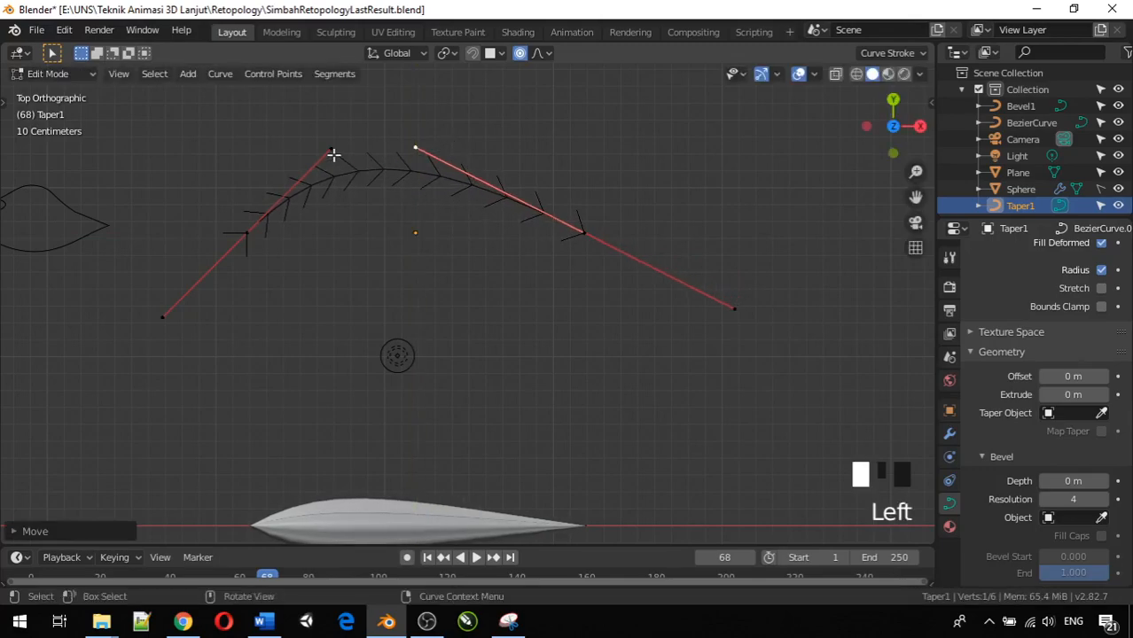
key("g")
key("x")
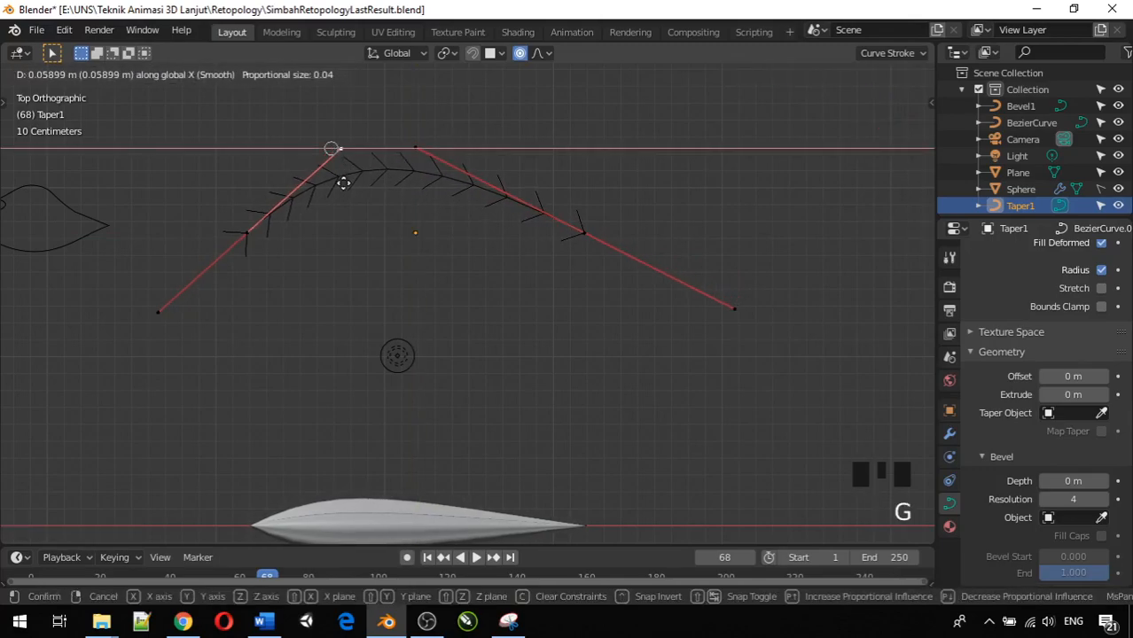
left_click(278, 172)
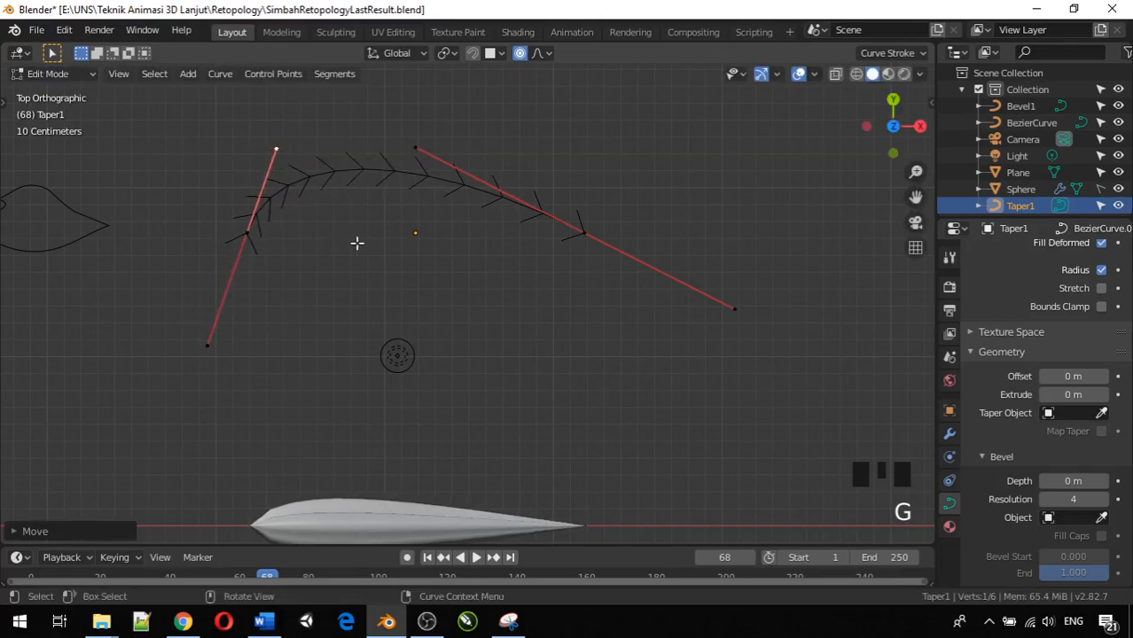
Step: Examine the reshaped strand from the top and in perspective beside the head, leaving Taper1's editing
scroll(359, 266, "down", 3)
middle_click_drag(361, 273, 349, 187, "shift")
scroll(387, 330, "up", 6)
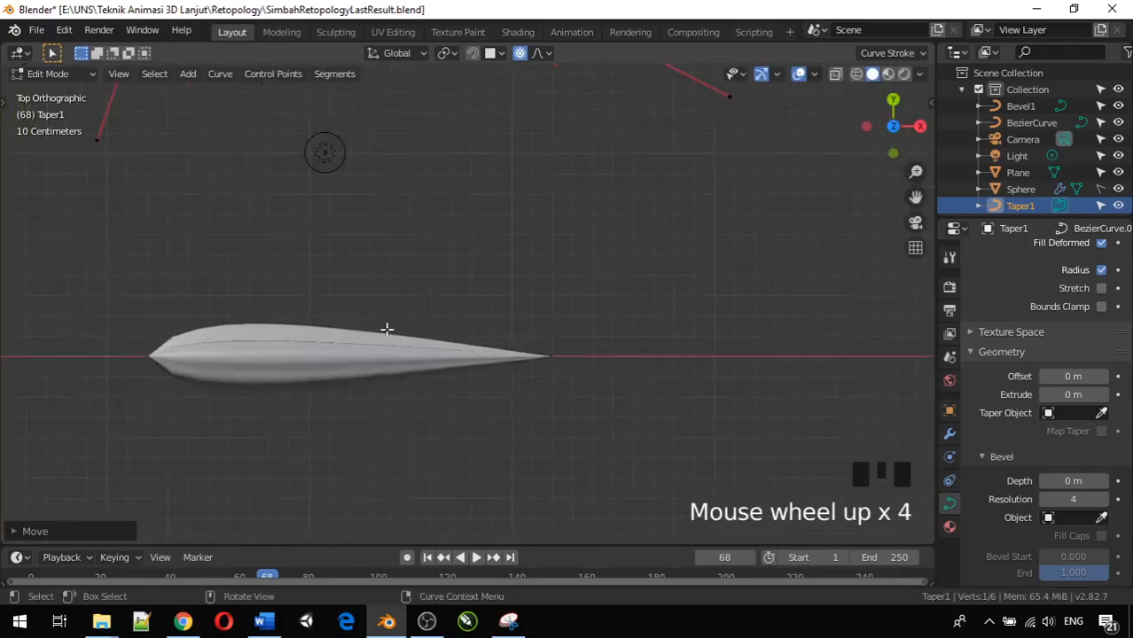
middle_click_drag(389, 331, 408, 324, "shift")
middle_click_drag(412, 262, 463, 182, "shift")
scroll(430, 241, "up", 3)
middle_click_drag(430, 240, 335, 96)
scroll(417, 134, "down", 9)
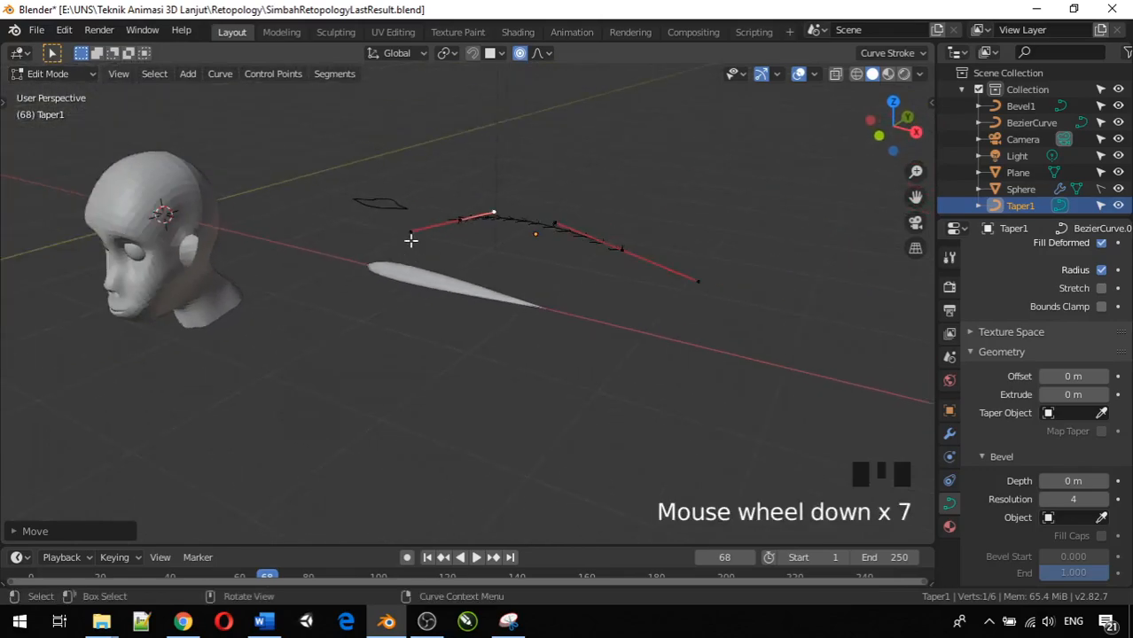
key("Tab")
scroll(438, 328, "up", 4)
scroll(438, 328, "down", 5)
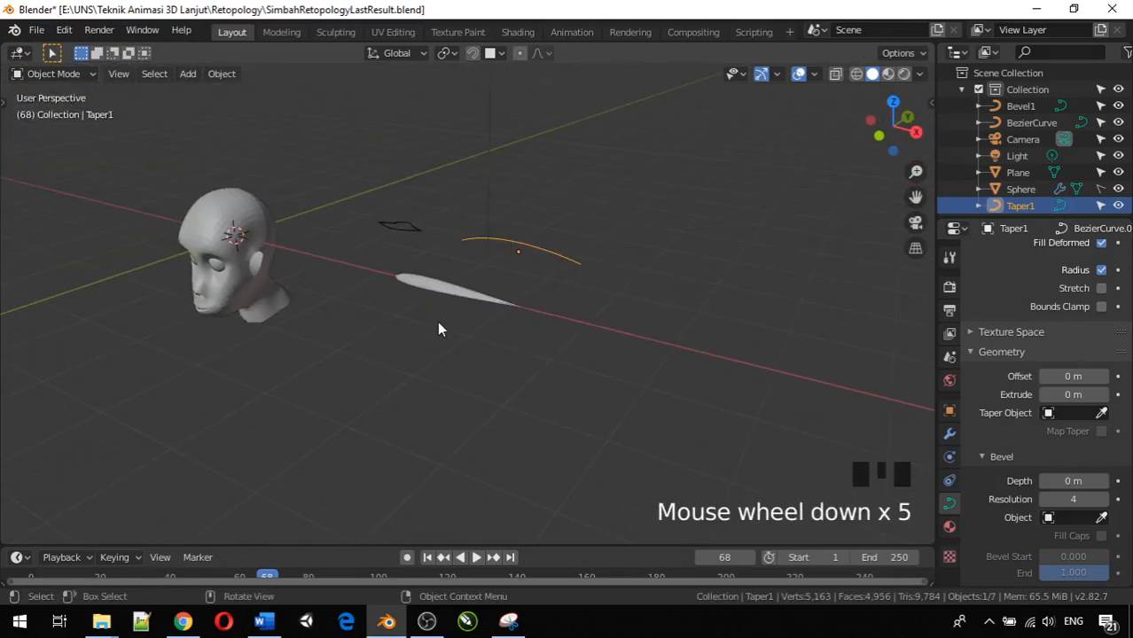
Step: Select the BezierCurve strand in perspective view and open it for editing
left_click(422, 281)
middle_click_drag(454, 298, 477, 297)
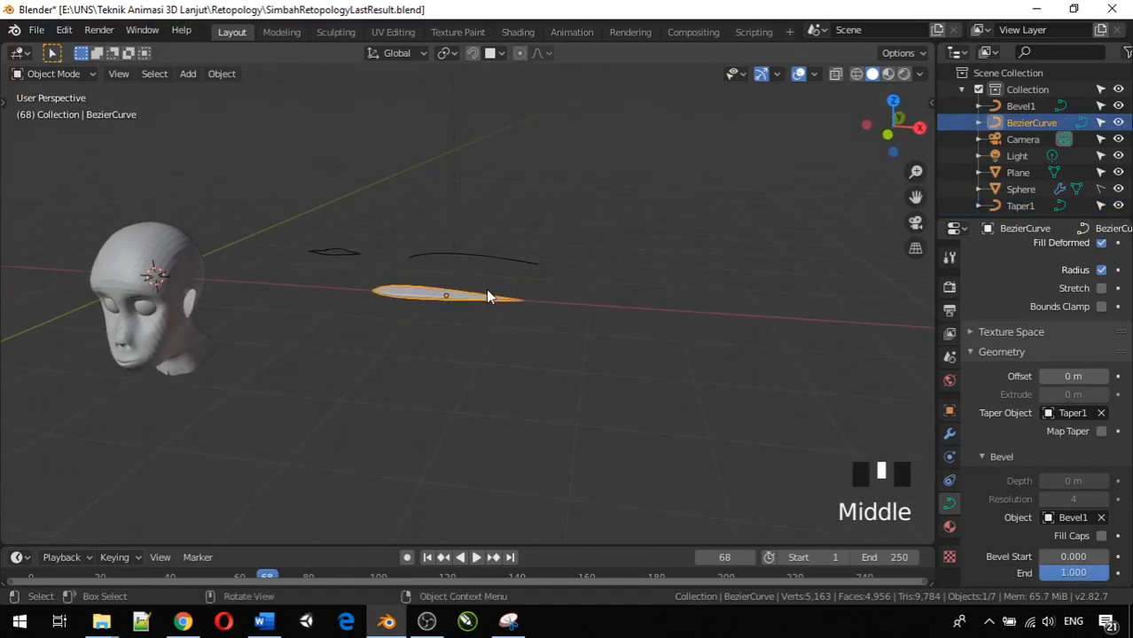
scroll(481, 296, "up", 2)
scroll(480, 297, "up", 3)
scroll(439, 324, "down", 6)
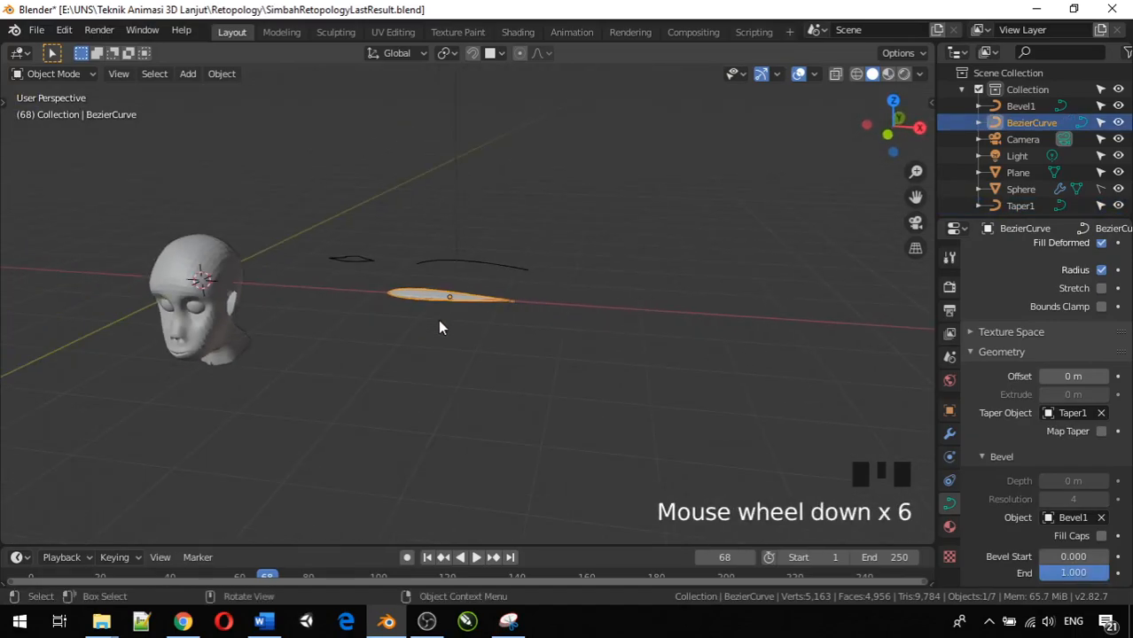
scroll(439, 324, "up", 6)
key("Tab")
scroll(400, 300, "up", 5)
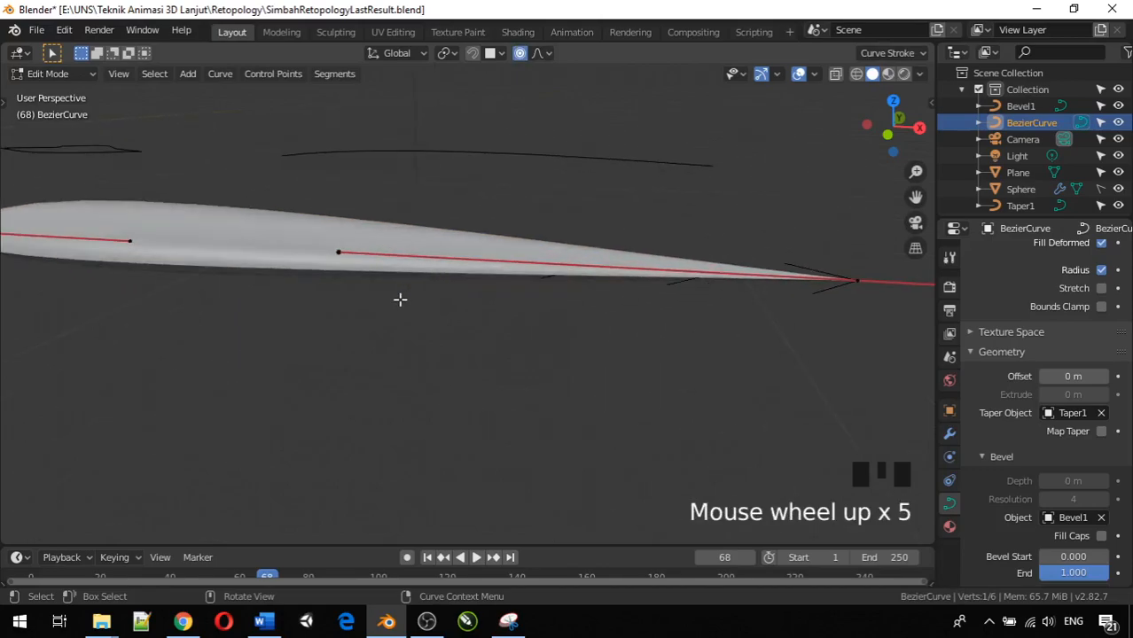
Step: Select both end points of the strand's curve in top view and subdivide the segment between them
key("KP_7")
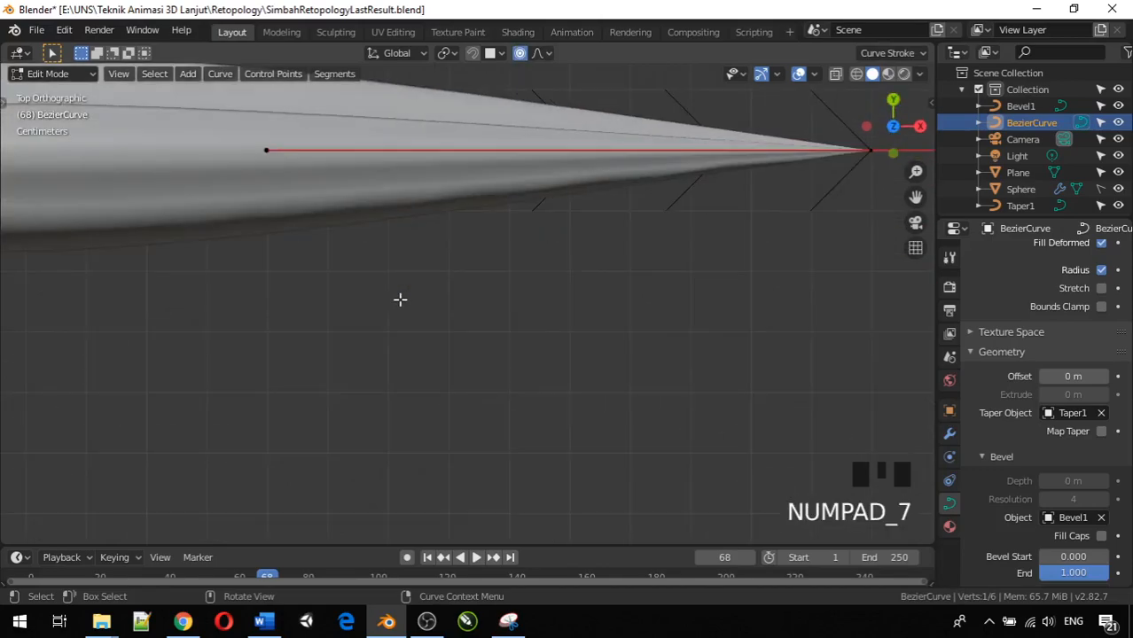
scroll(400, 299, "down", 4)
left_click(665, 237)
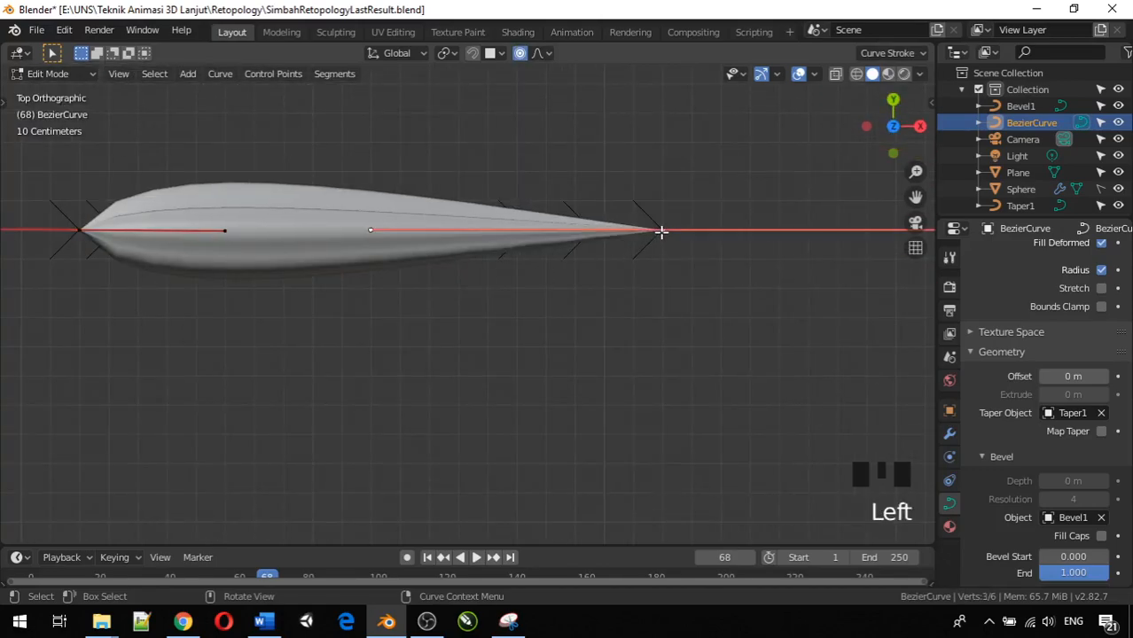
left_click(87, 231, "shift")
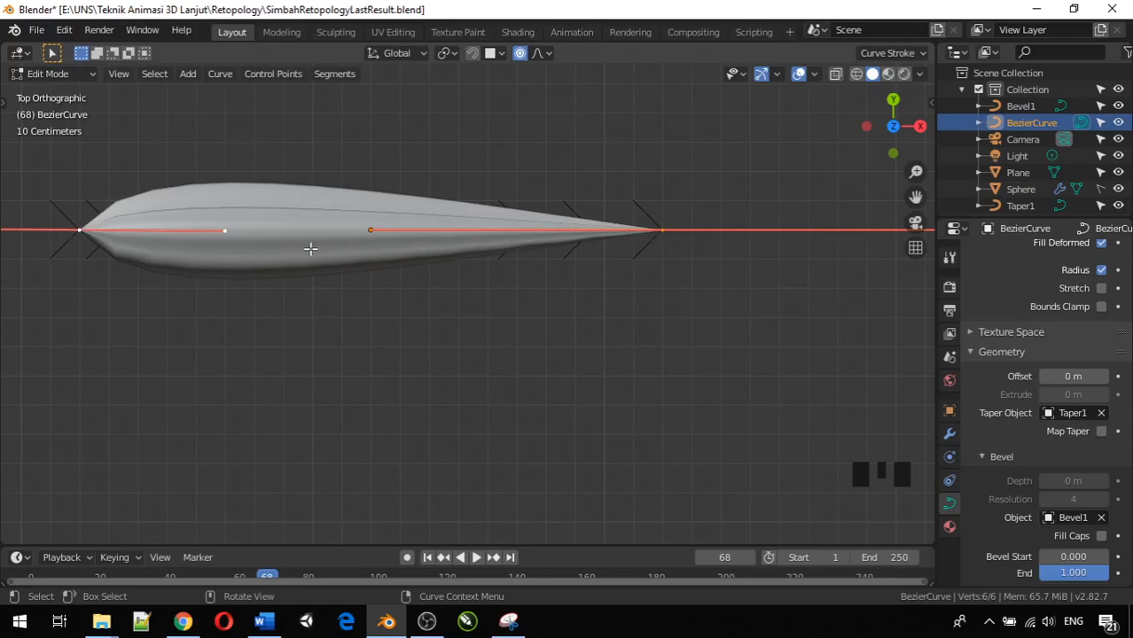
right_click(359, 236)
left_click(353, 164)
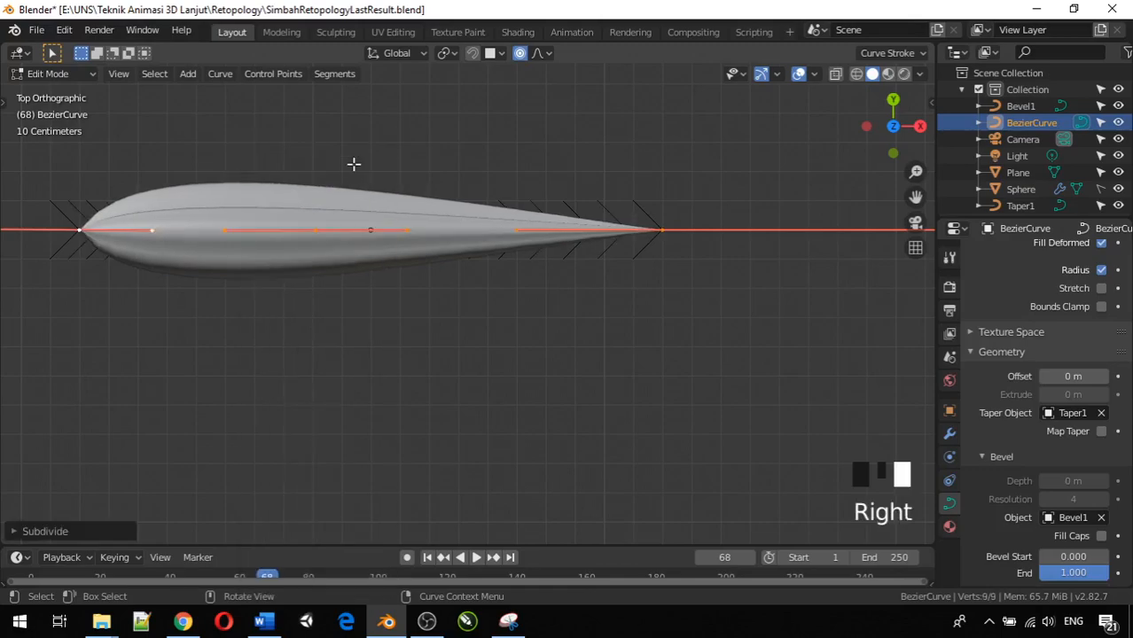
Step: Move the new middle control point along negative X, closer to the strand's start
left_click(315, 228)
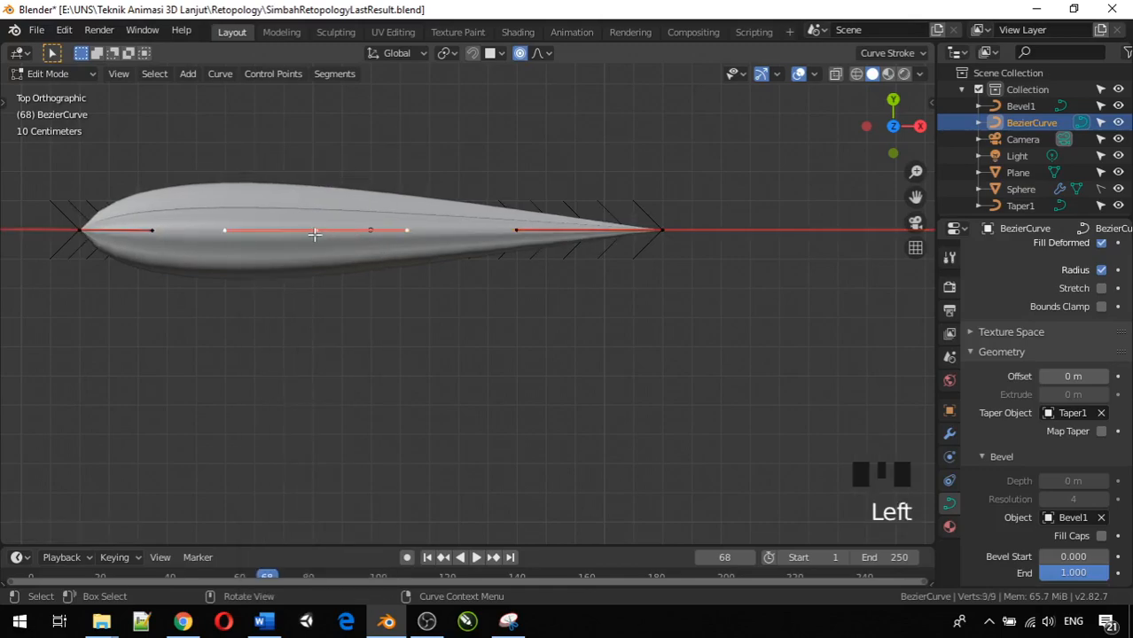
key("g")
key("x")
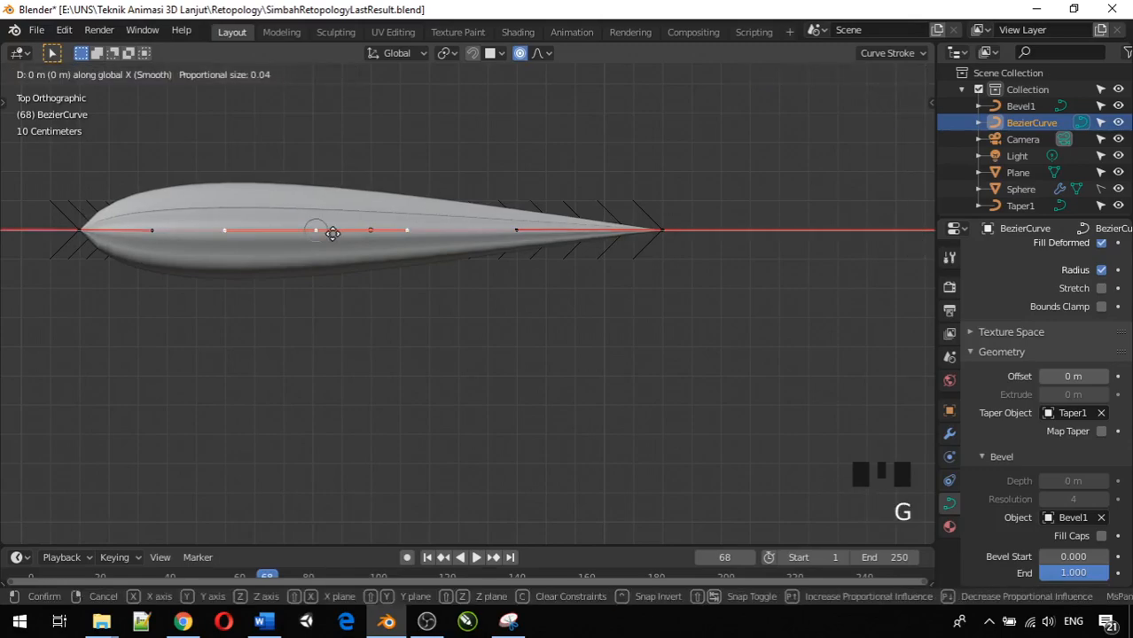
left_click(291, 229)
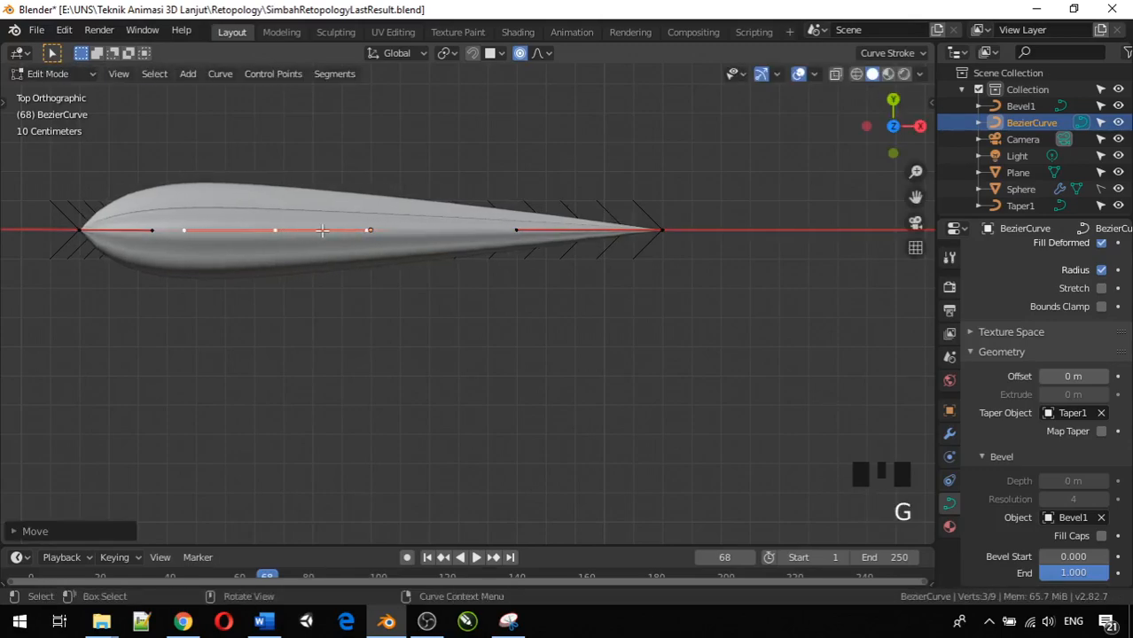
Step: Select the middle control point together with the tip point and subdivide the segment between them
left_click(394, 225)
left_click(278, 229)
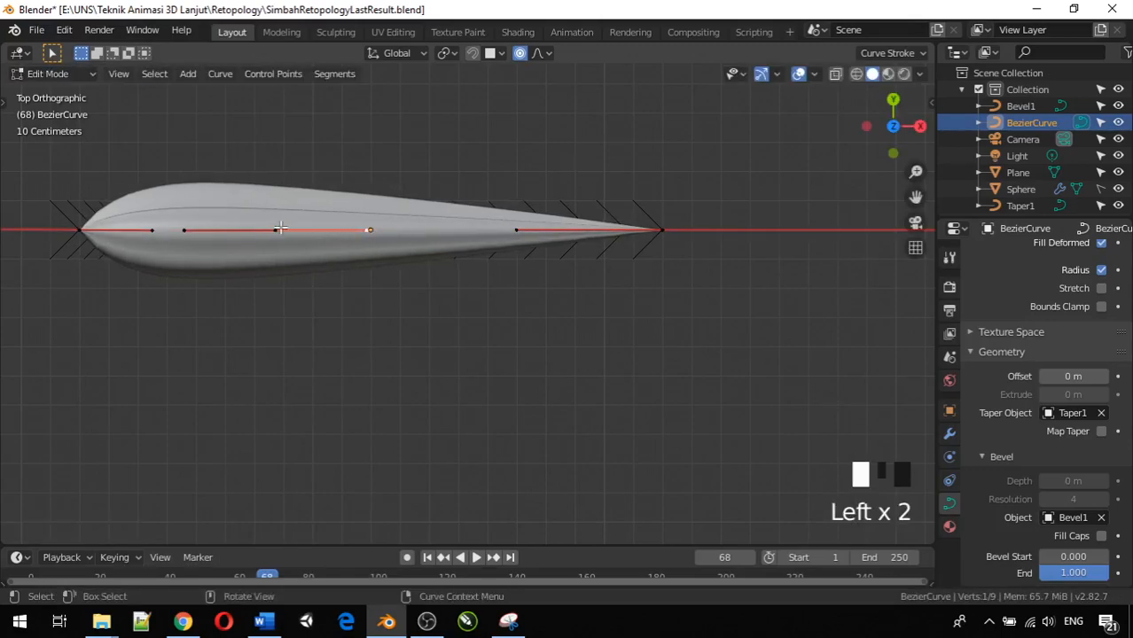
left_click(664, 230, "shift")
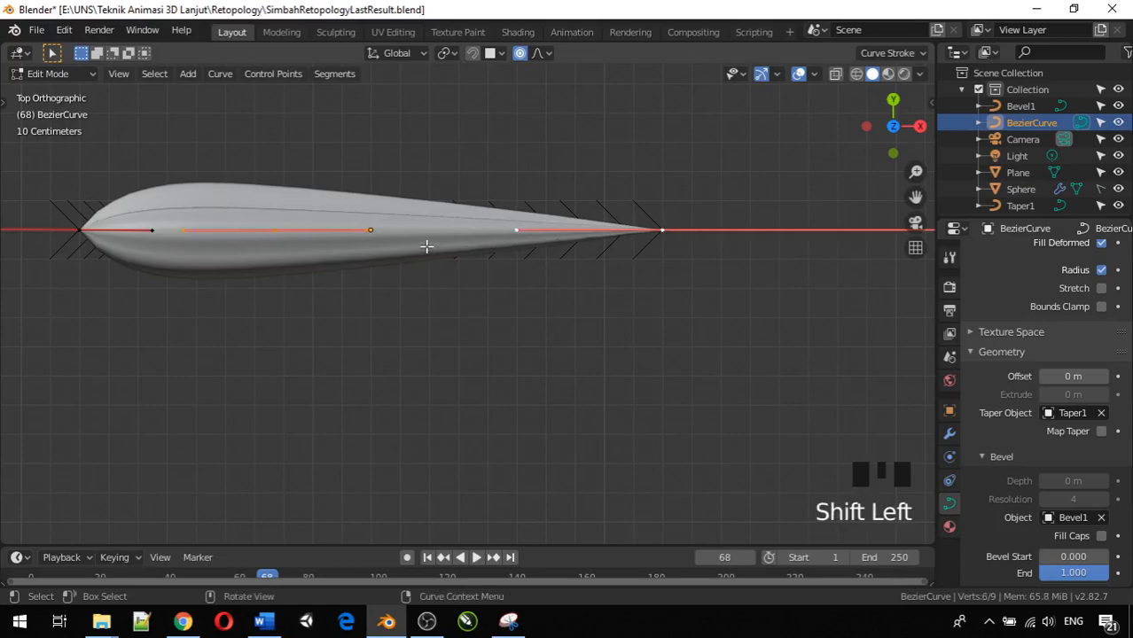
right_click(401, 237)
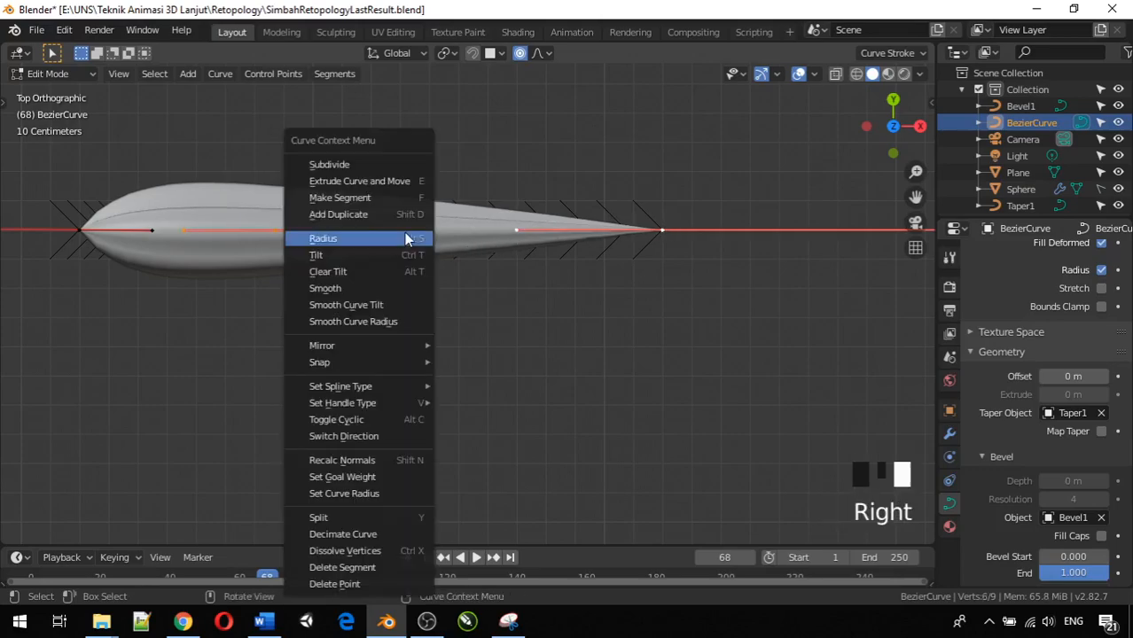
left_click(390, 165)
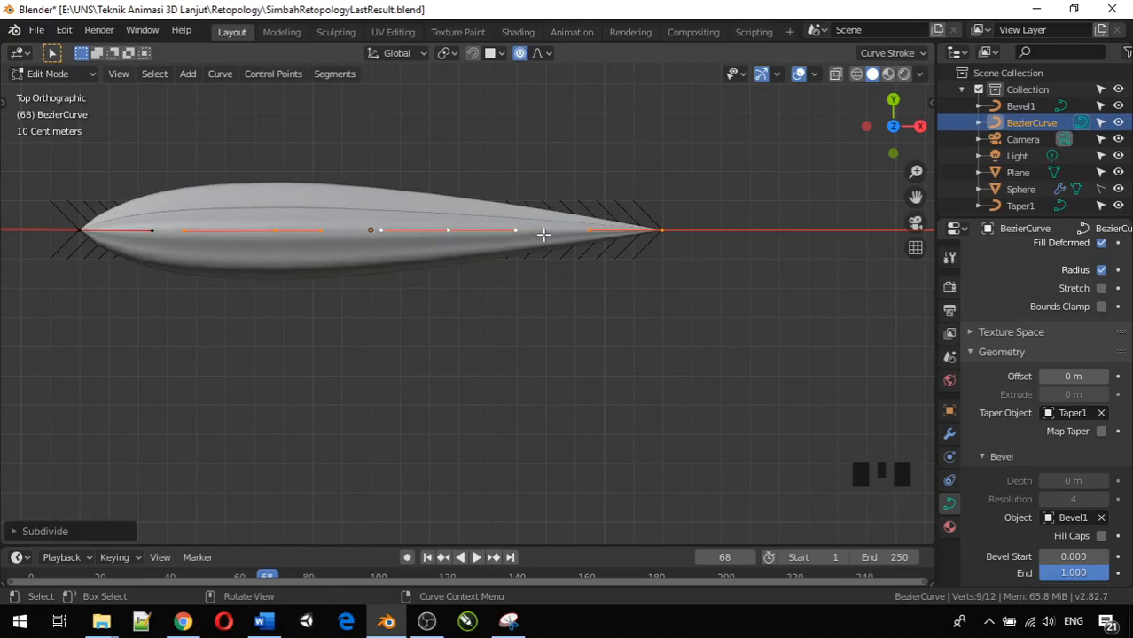
scroll(503, 258, "down", 5)
scroll(504, 260, "up", 6)
scroll(504, 260, "up", 1)
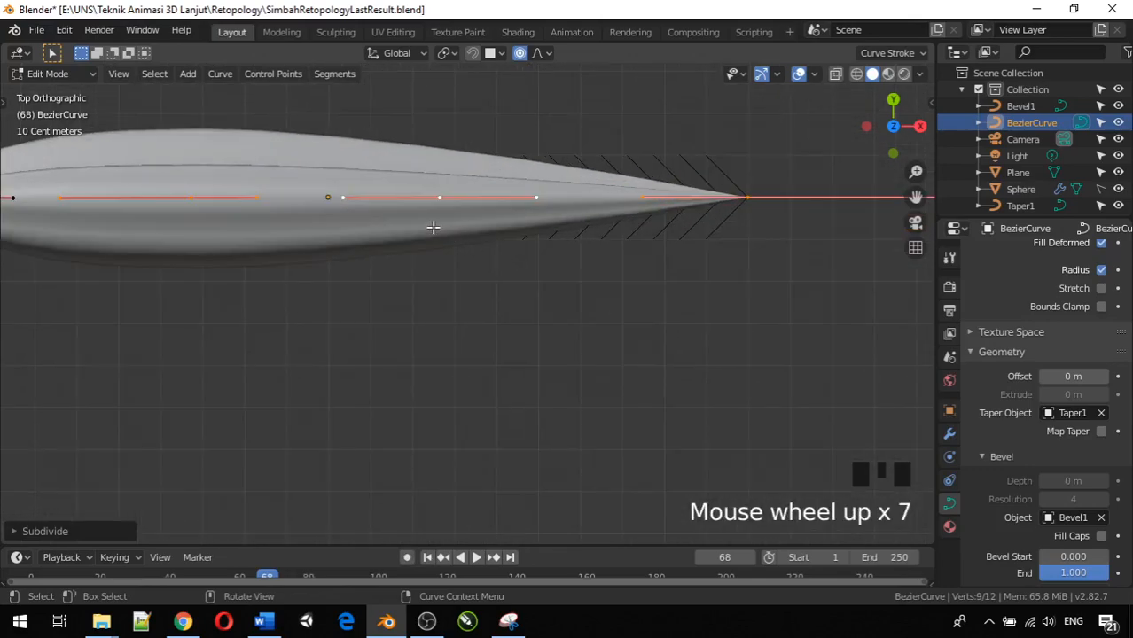
scroll(421, 218, "down", 4)
key("Tab")
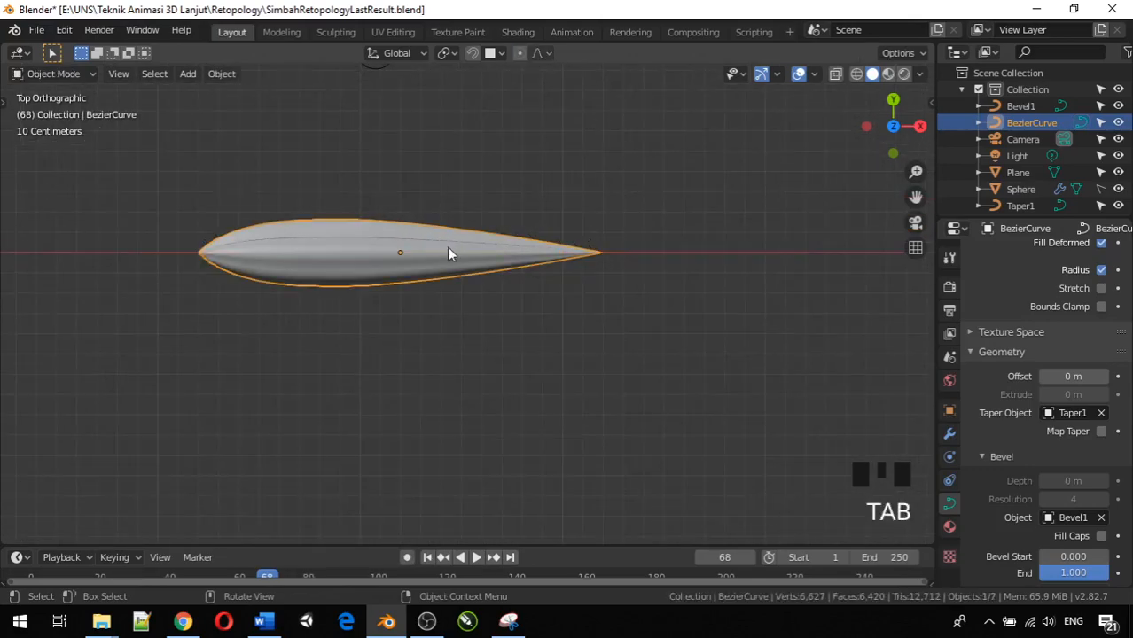
key("Tab")
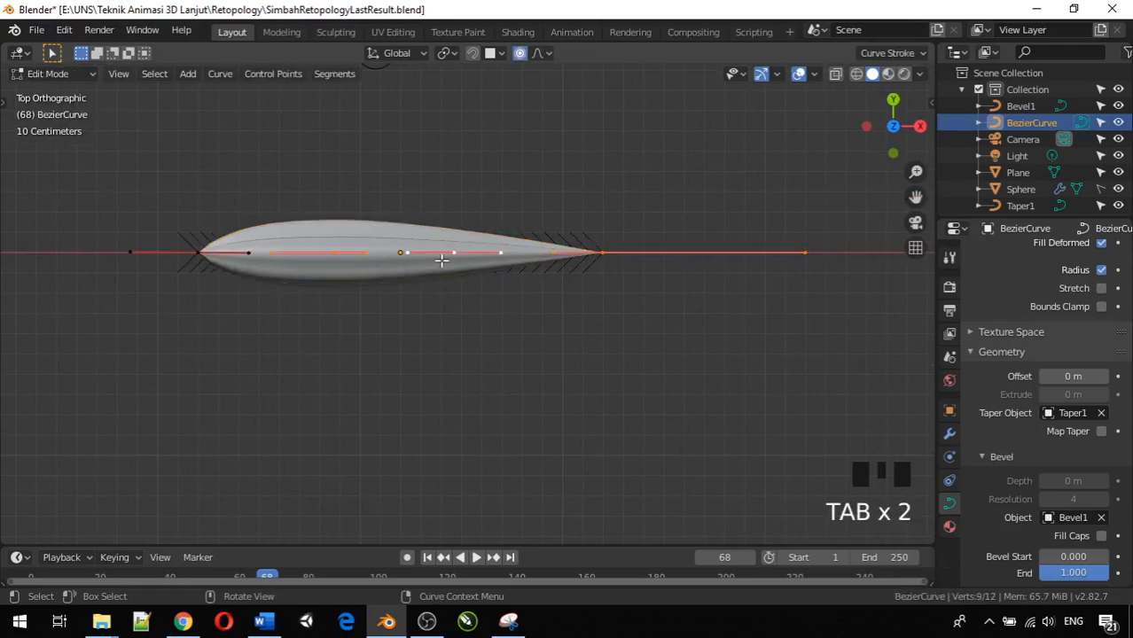
Step: Test-rotate the whole strand about its mid-length origin in top view and undo the rotation
left_click(197, 254)
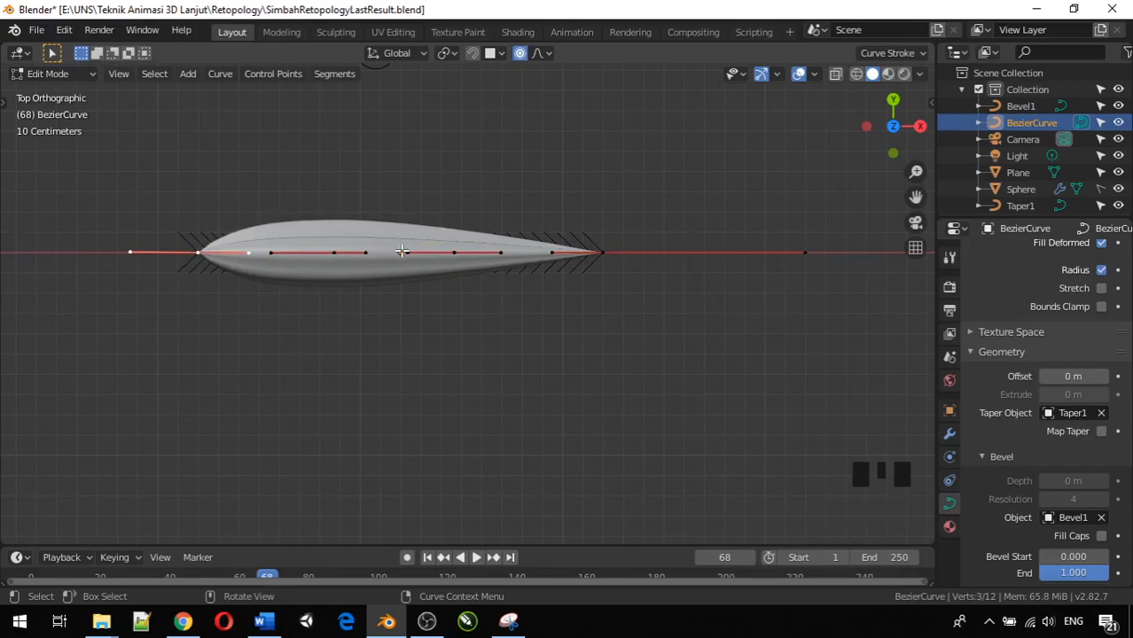
key("Tab")
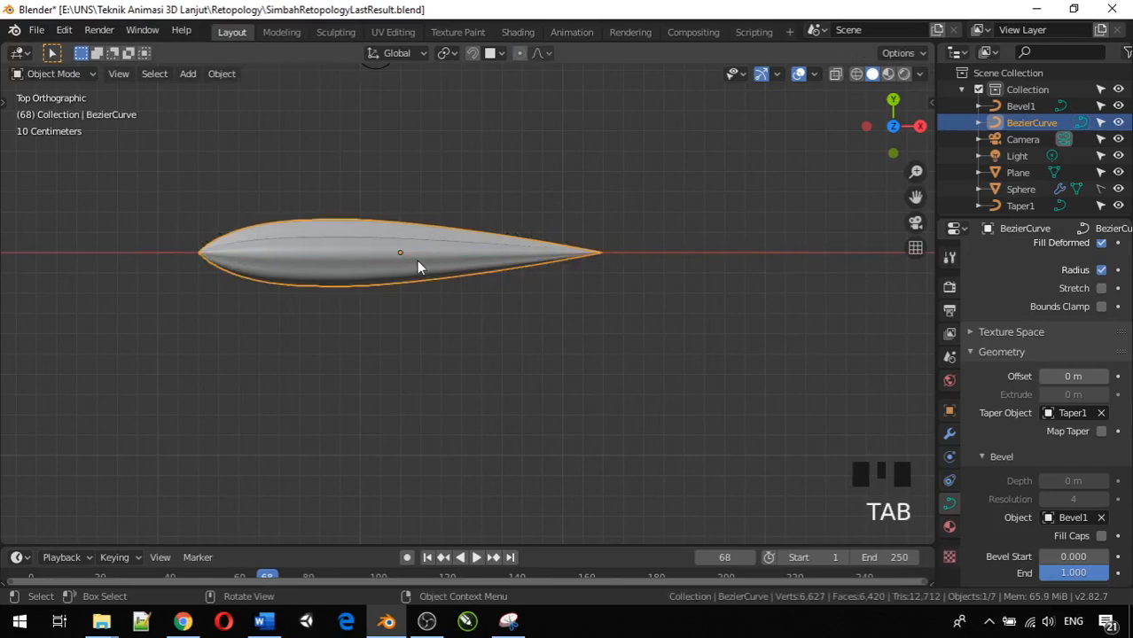
key("r")
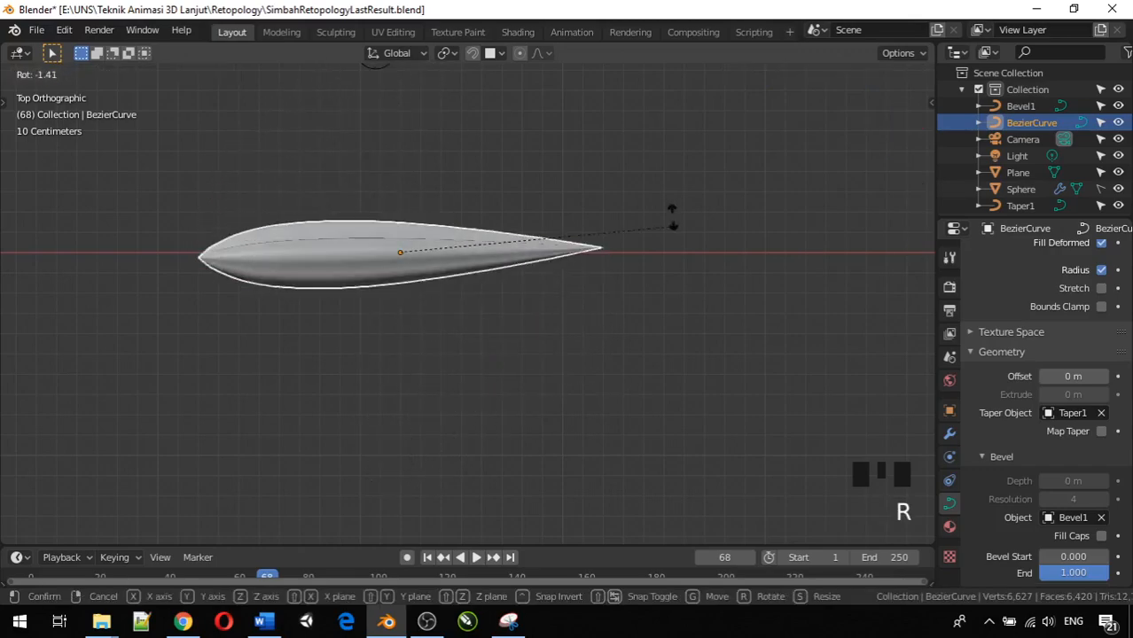
left_click(544, 225)
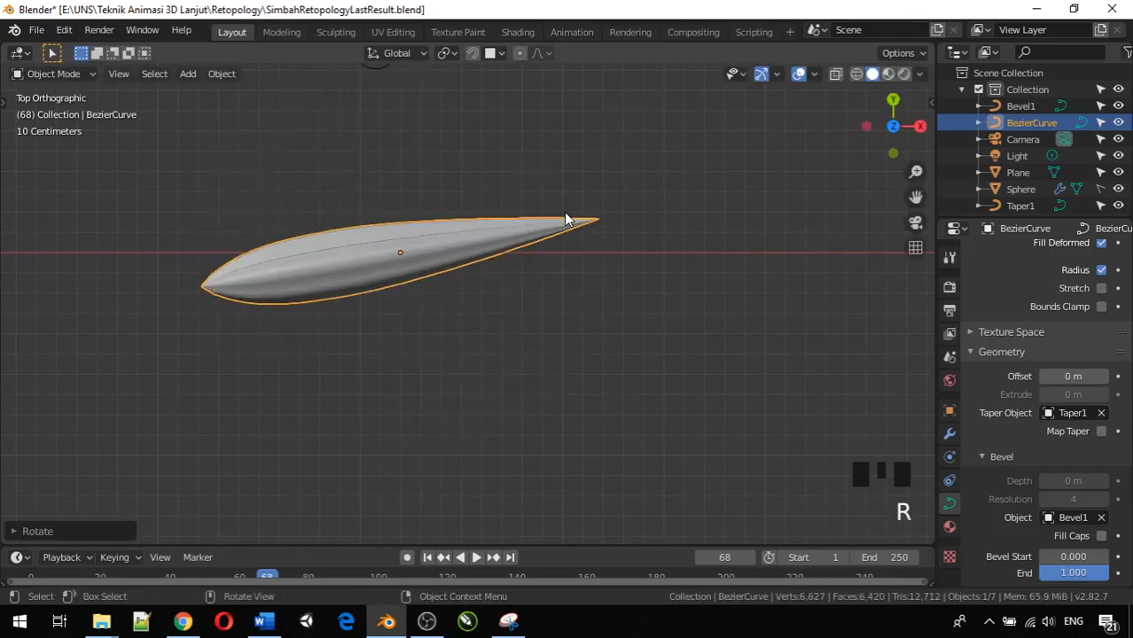
key("ctrl+z")
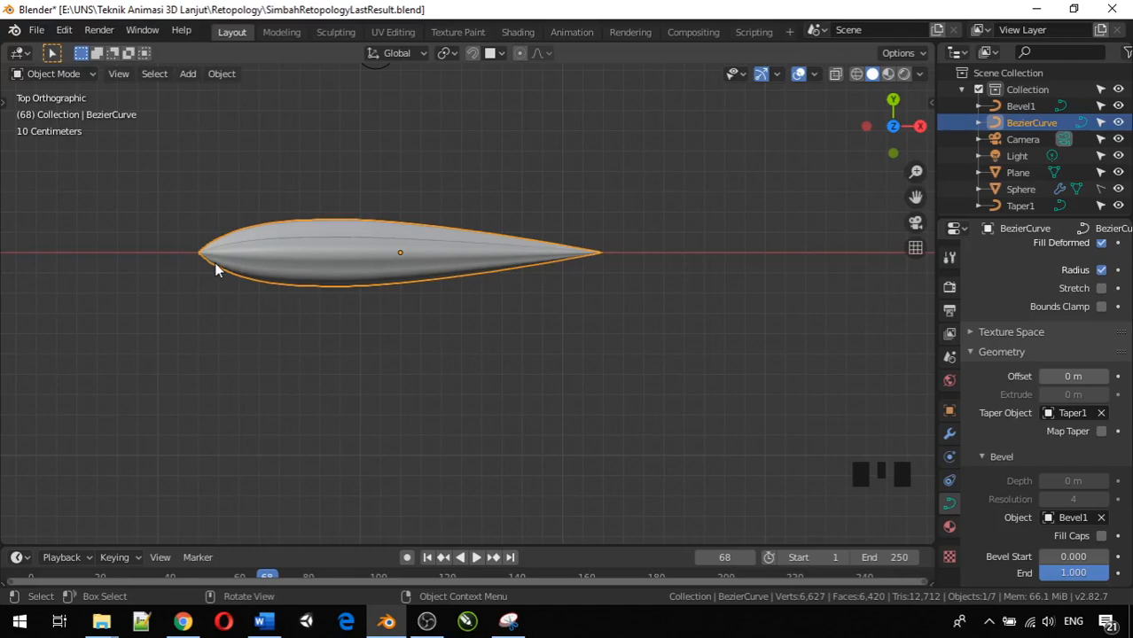
Step: Snap the 3D cursor to the control point at the strand's thick start end and return to Object Mode
key("Tab")
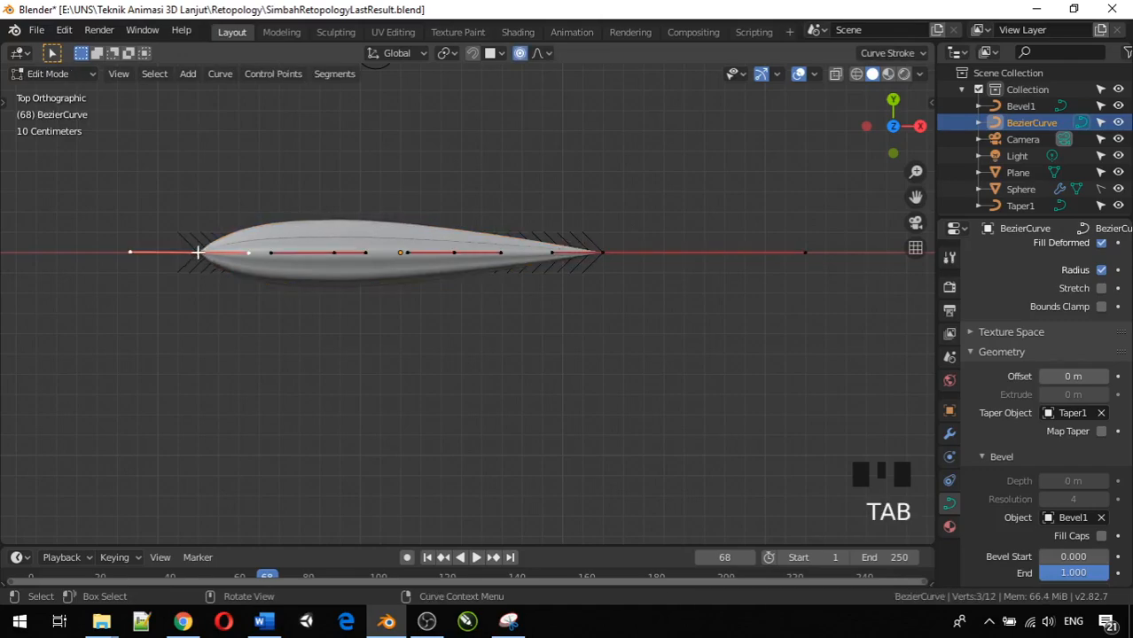
left_click(198, 253)
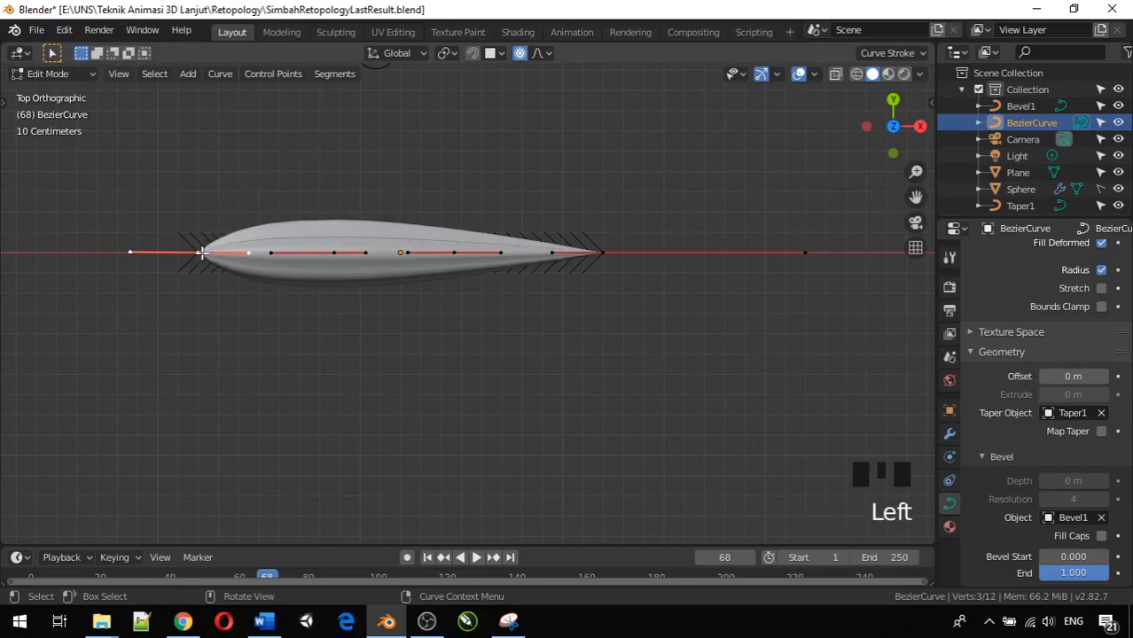
left_click(219, 76)
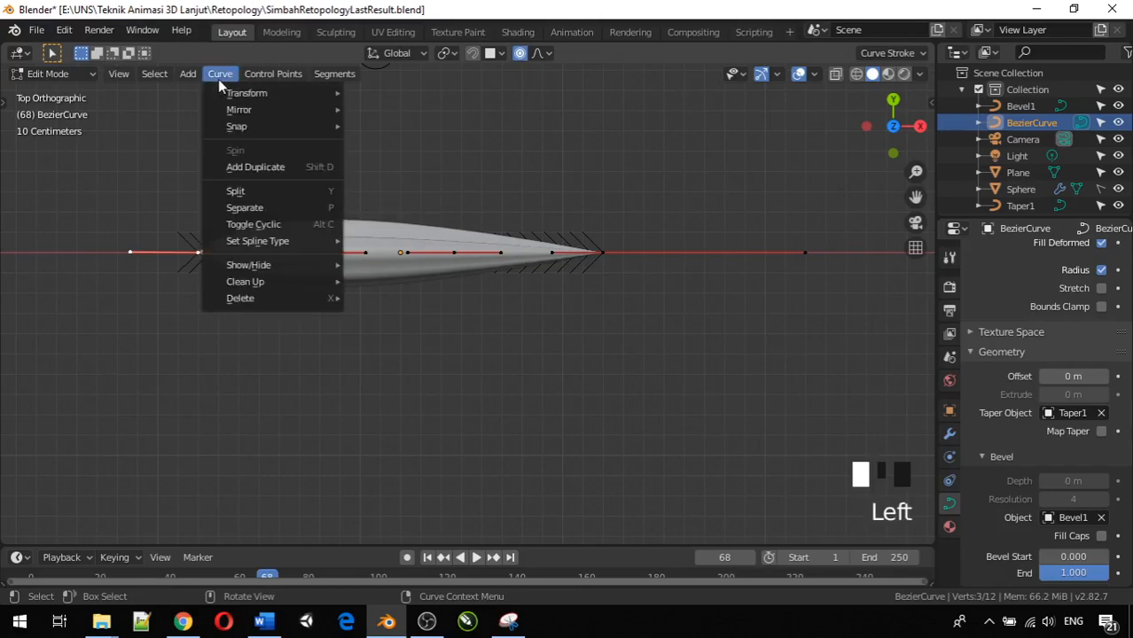
mouse_move(276, 124)
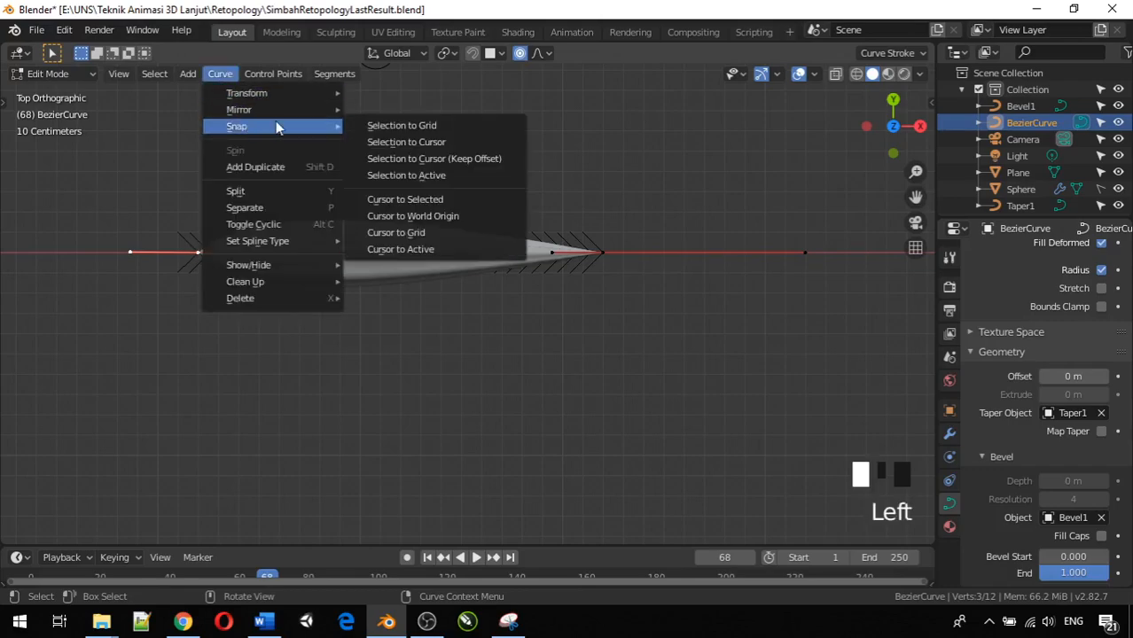
left_click(423, 199)
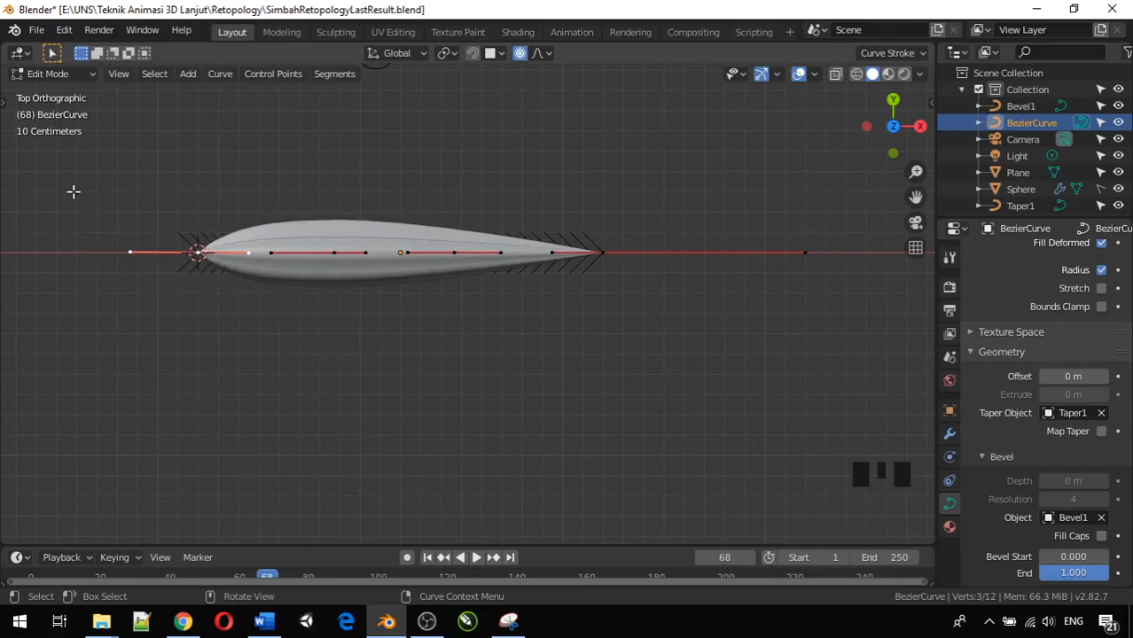
left_click(63, 76)
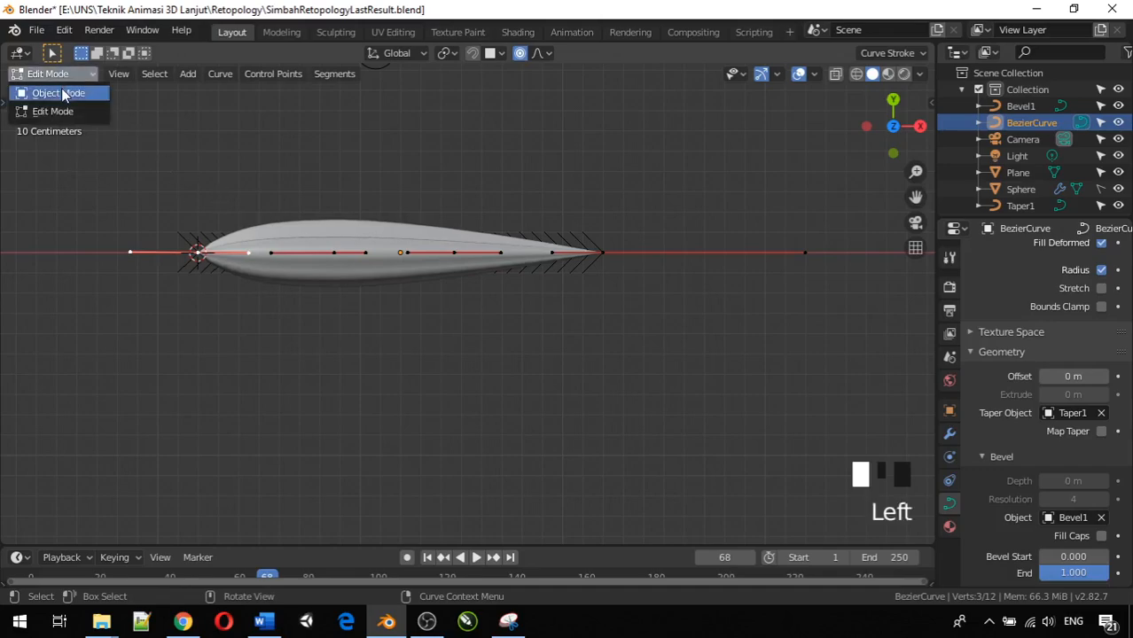
left_click(60, 92)
Step: Set the strand's origin to the 3D cursor at its start point
middle_click_drag(319, 325, 317, 321)
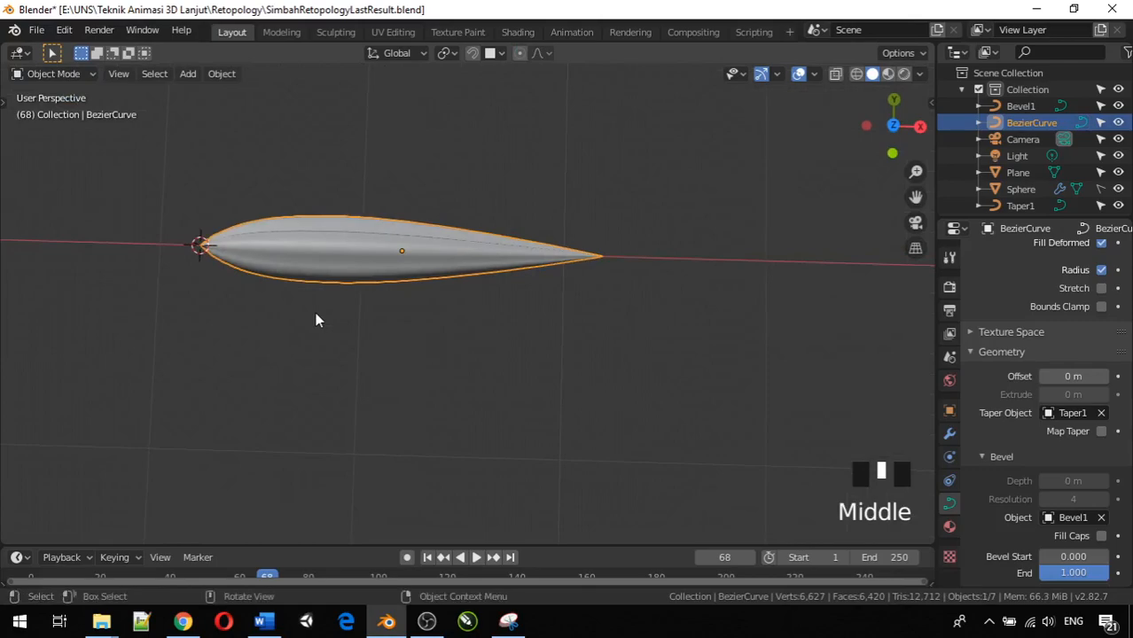
key("KP_7")
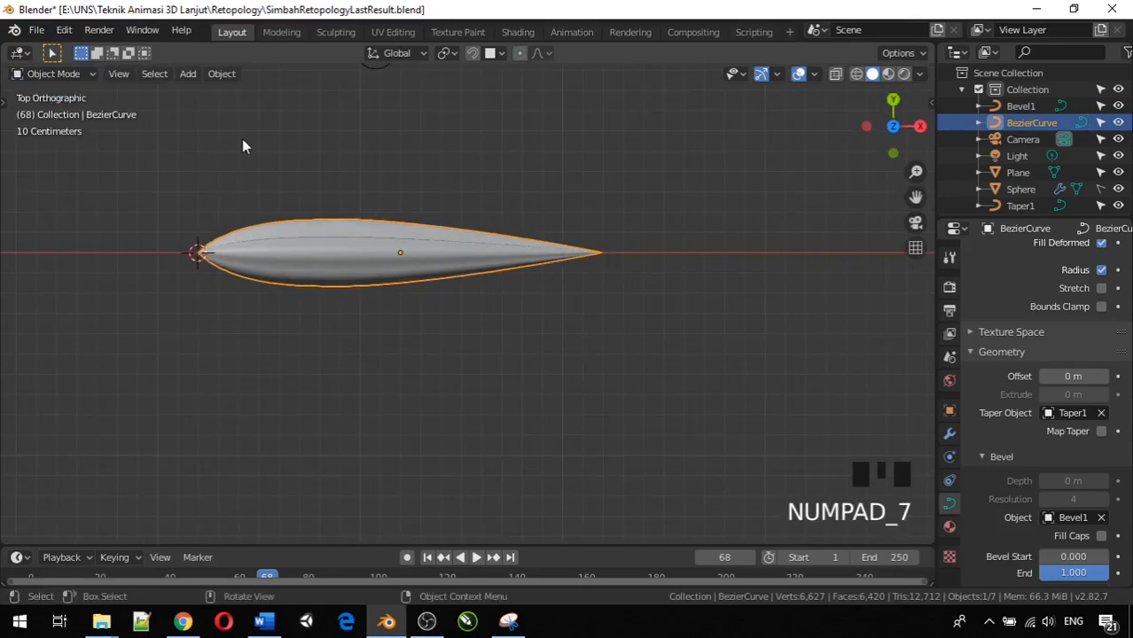
left_click(222, 78)
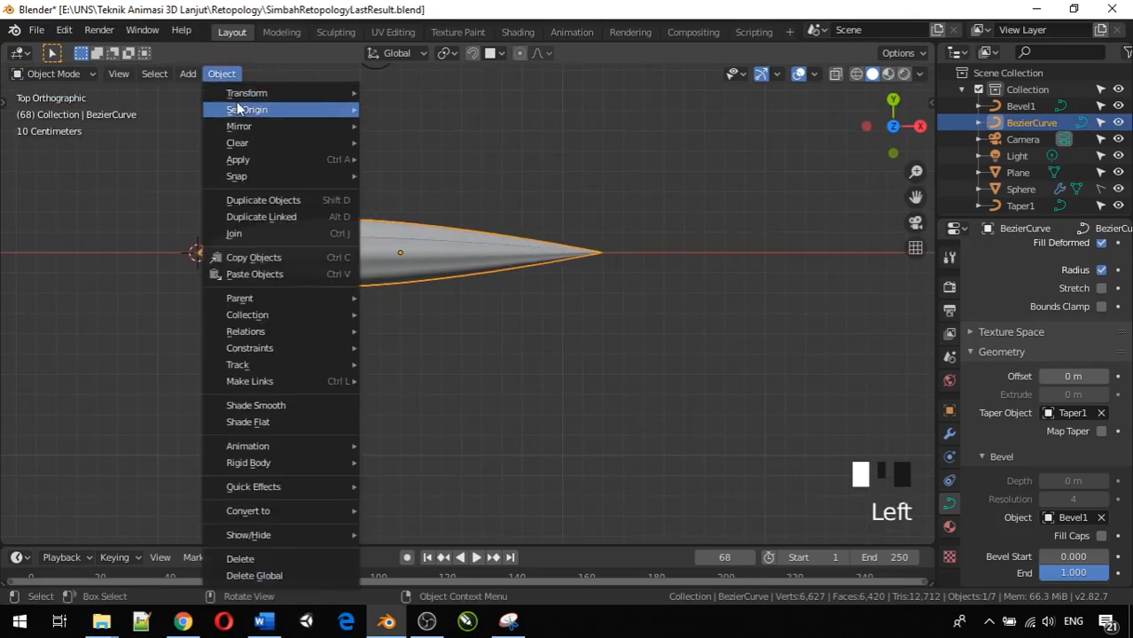
mouse_move(251, 110)
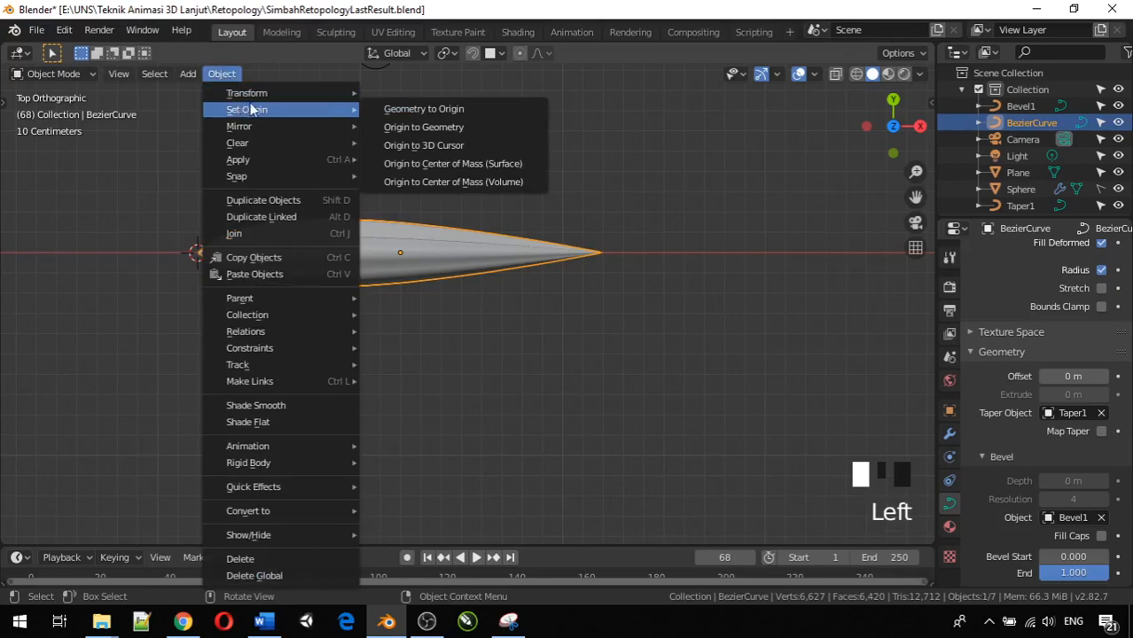
left_click(412, 146)
Step: Examine the relocated origin up close at the strand's start point
scroll(150, 274, "up", 2)
scroll(151, 281, "down", 2)
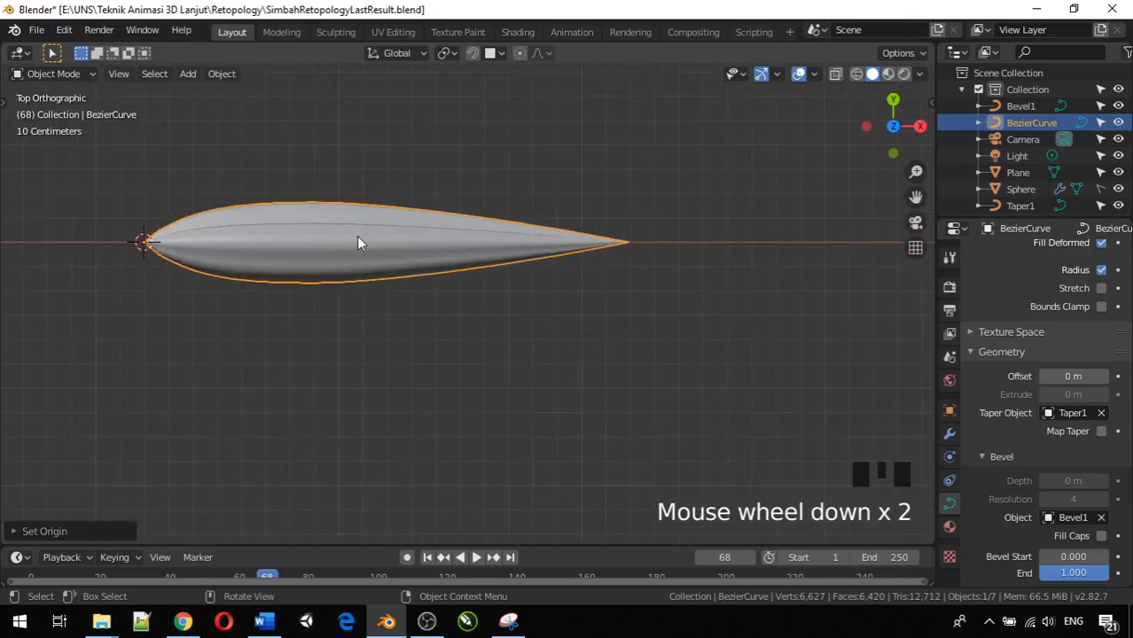
scroll(128, 266, "up", 2)
middle_click_drag(132, 258, 463, 273, "shift")
scroll(387, 232, "up", 6)
middle_click_drag(352, 180, 405, 319, "shift")
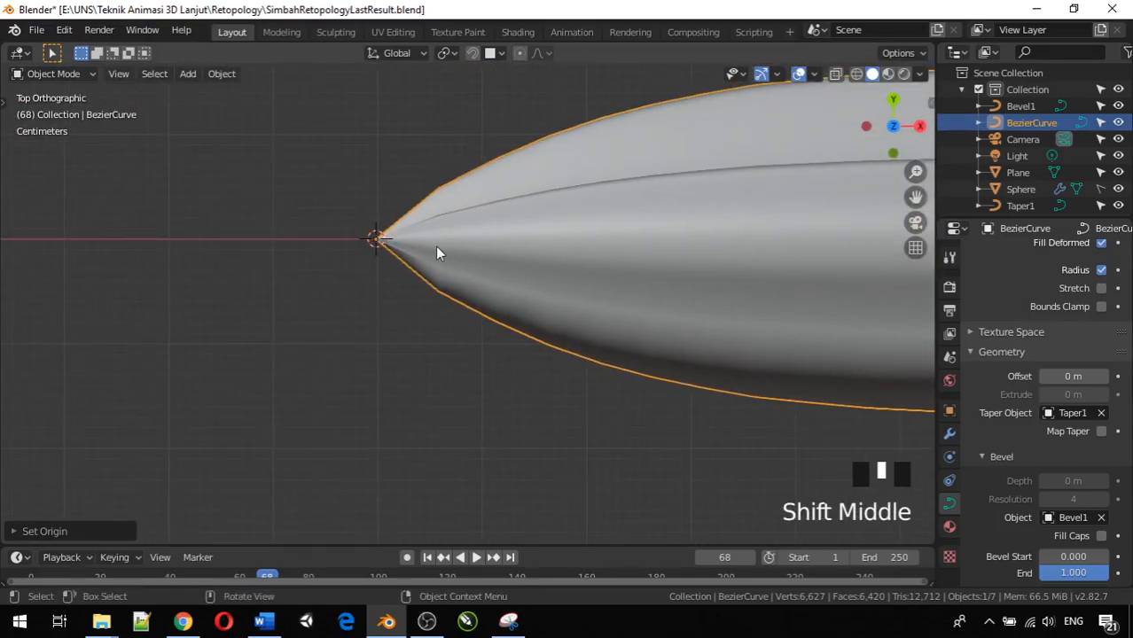
scroll(436, 250, "down", 8)
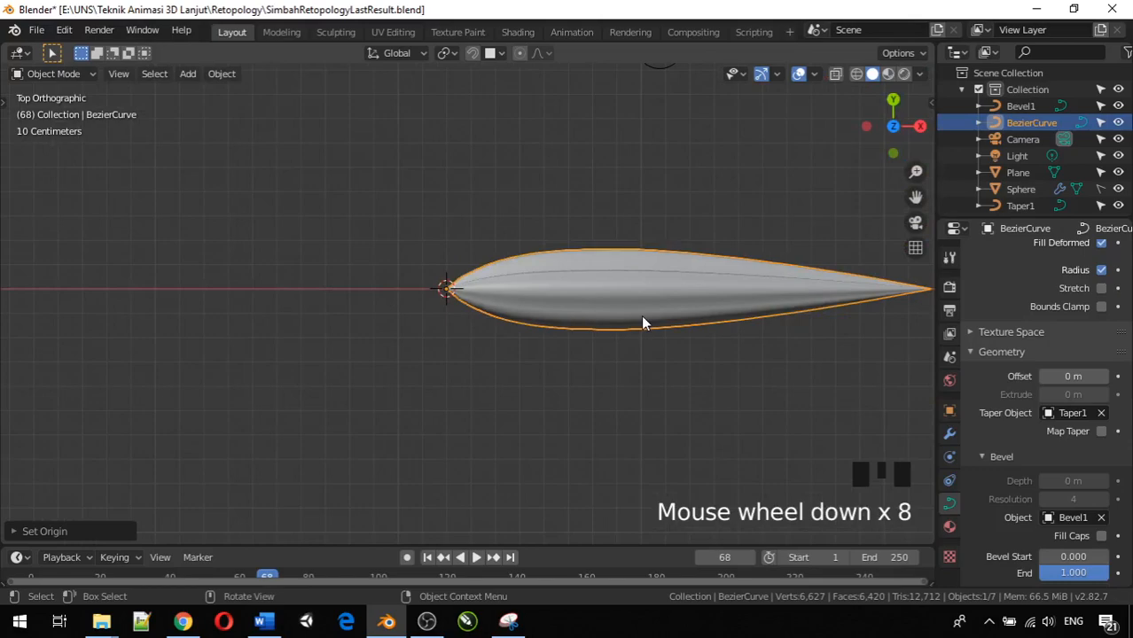
Step: Test-rotate the strand about its start-point origin and undo the rotation
key("r")
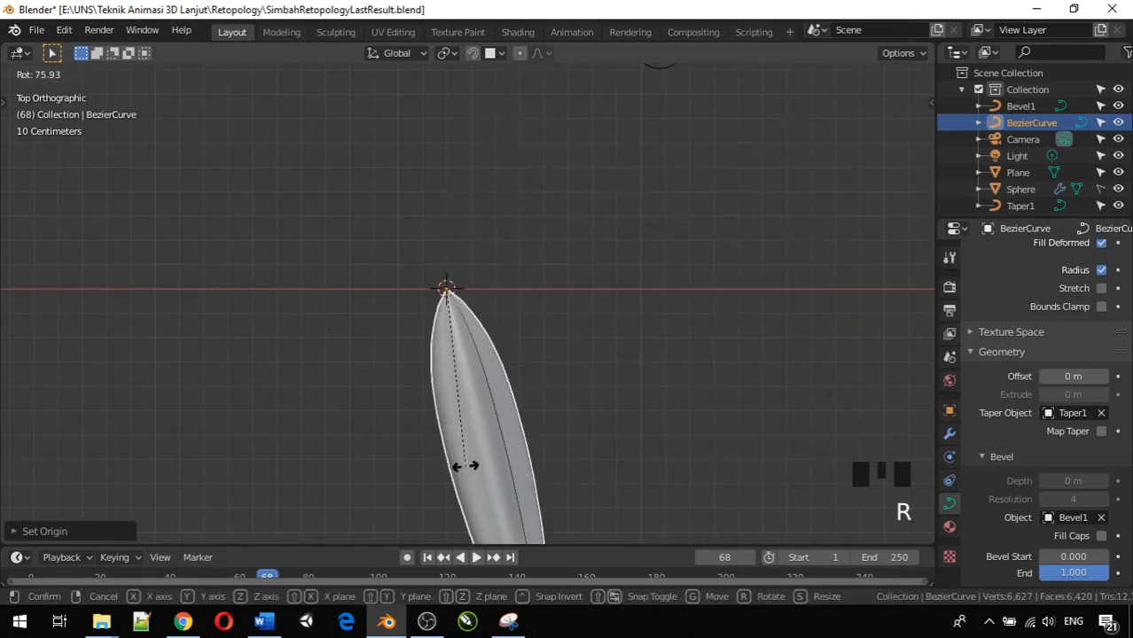
left_click(554, 308)
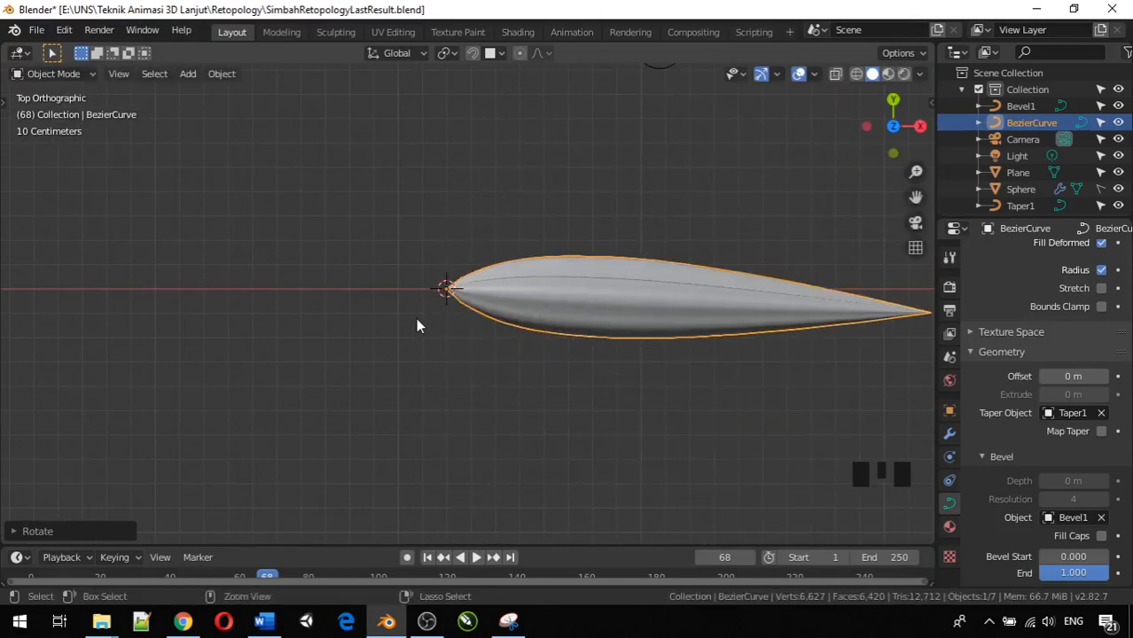
key("ctrl+z")
scroll(554, 326, "down", 5)
scroll(553, 327, "down", 1)
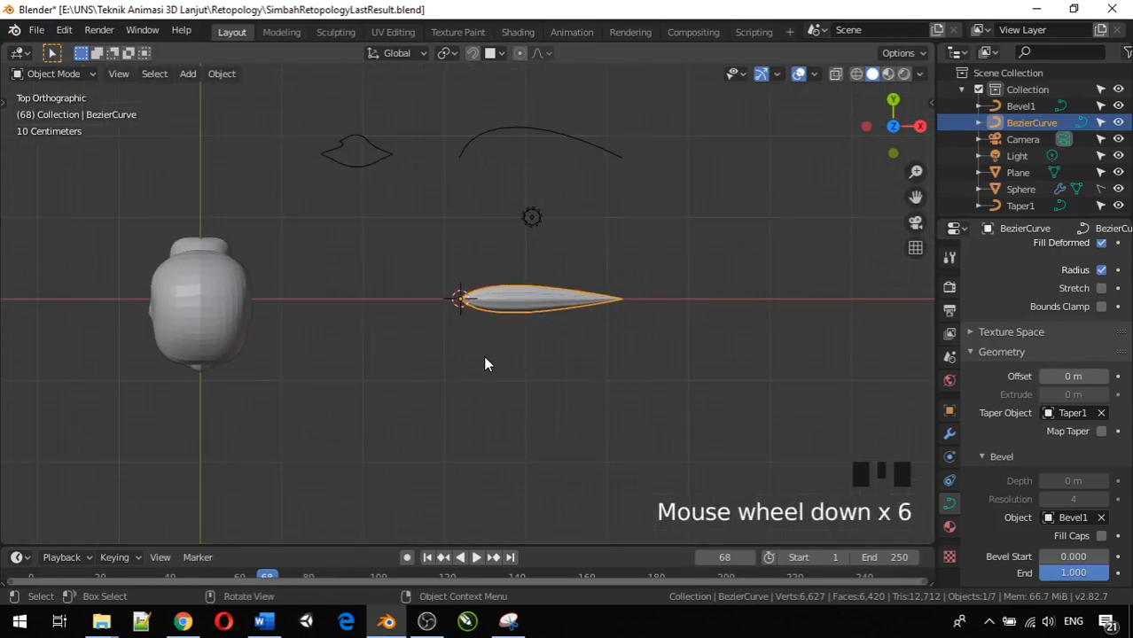
Step: Enable snapping with Face as the snap target, keeping Closest and Project Individual Elements for move operations
scroll(486, 362, "up", 1)
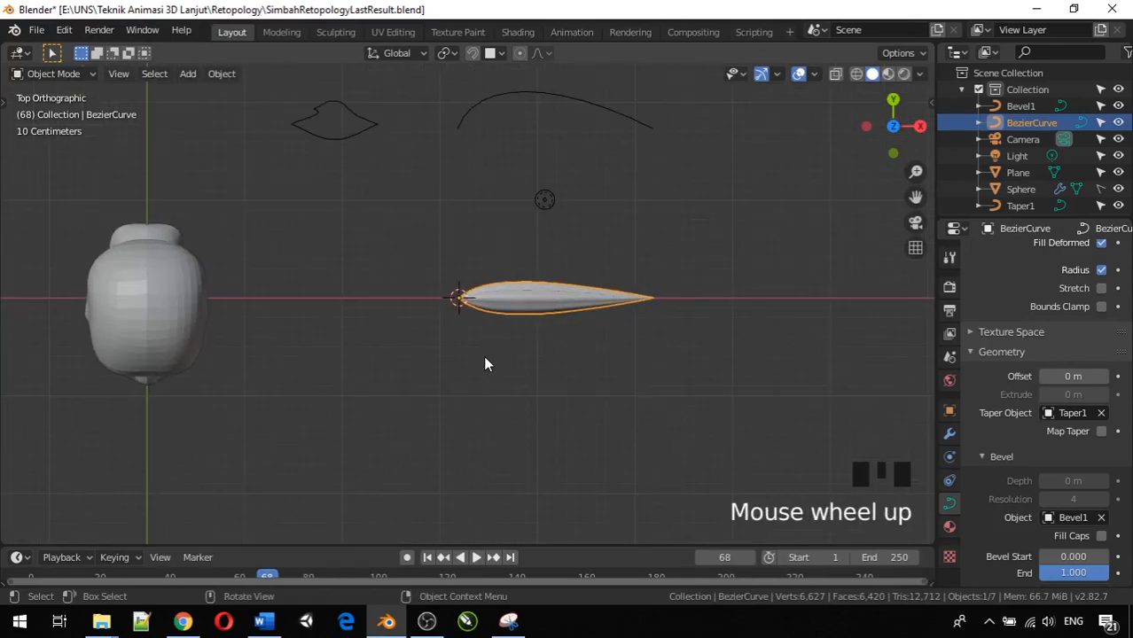
left_click(470, 55)
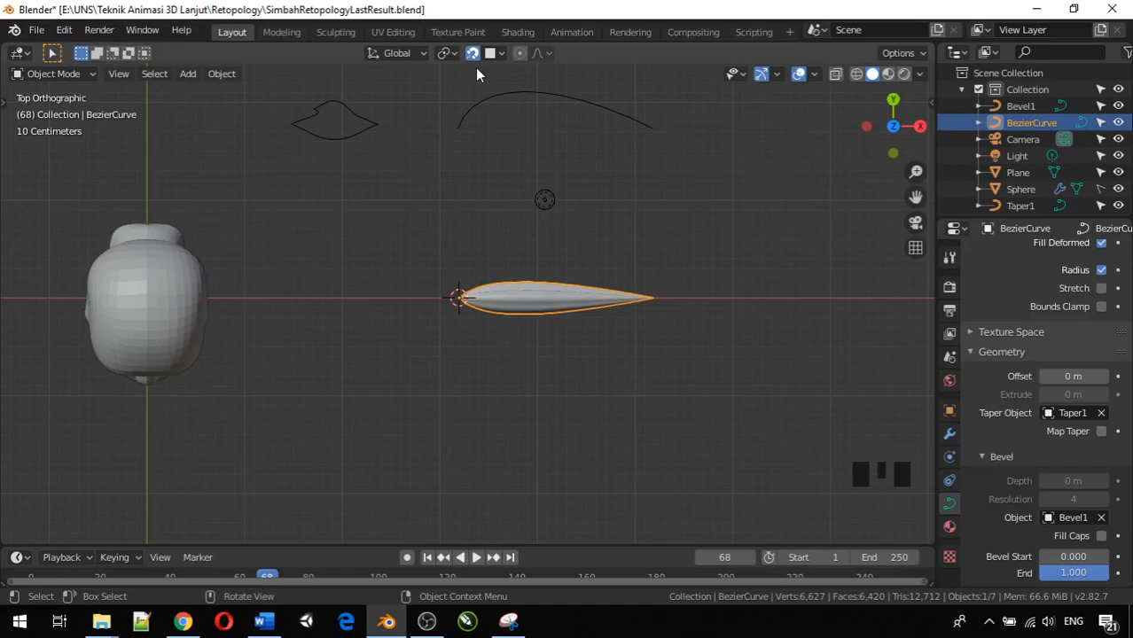
left_click(472, 55)
left_click(501, 53)
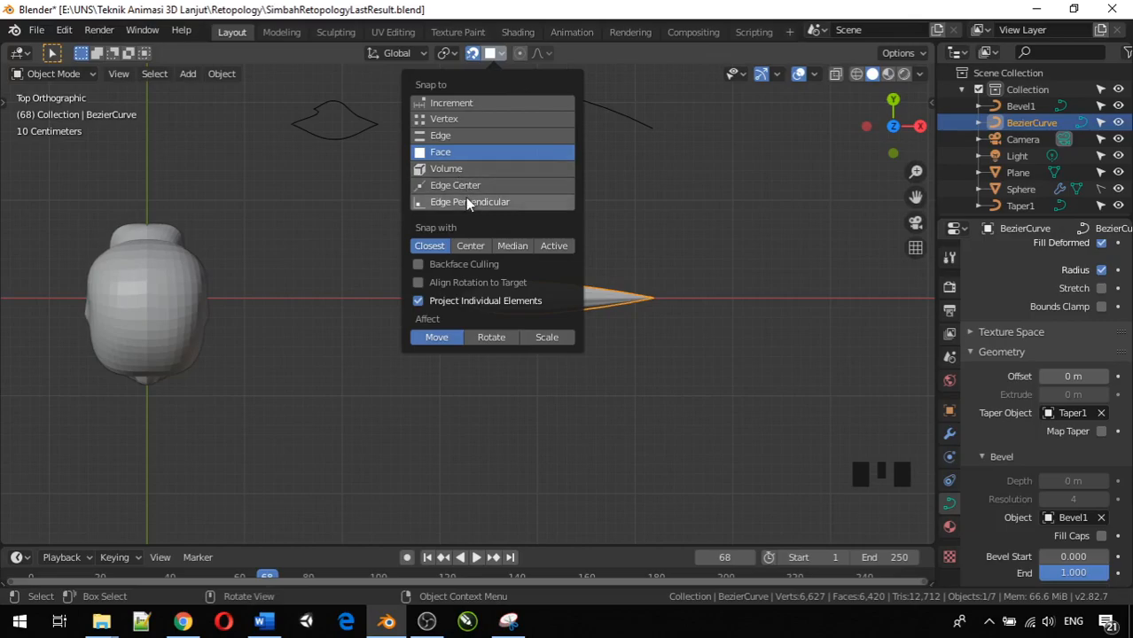
left_click(463, 99)
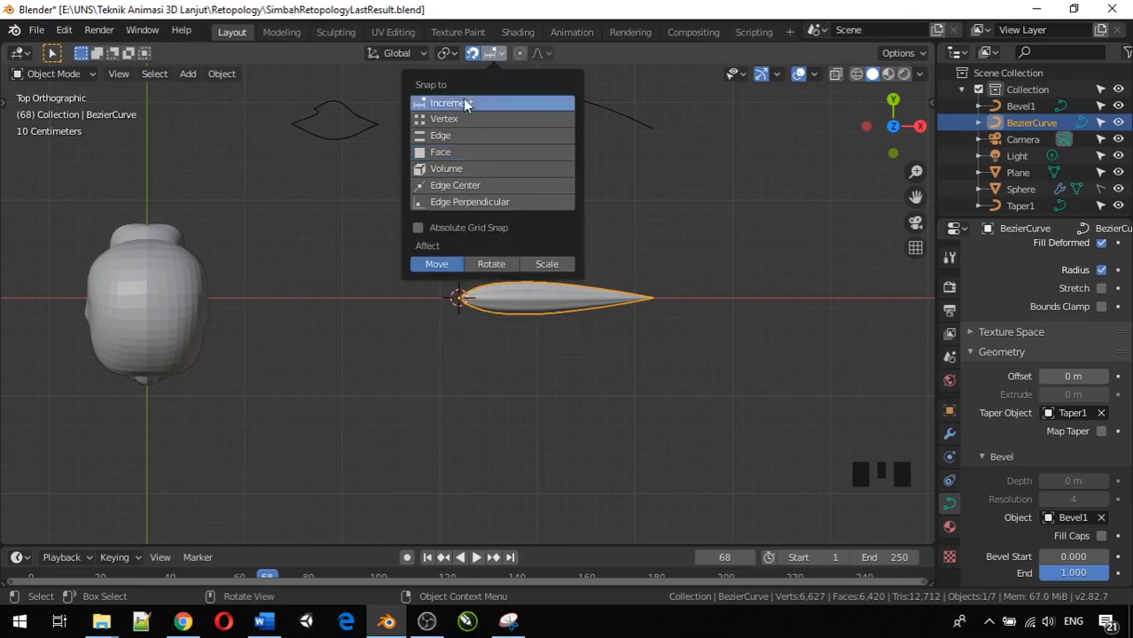
left_click(453, 151)
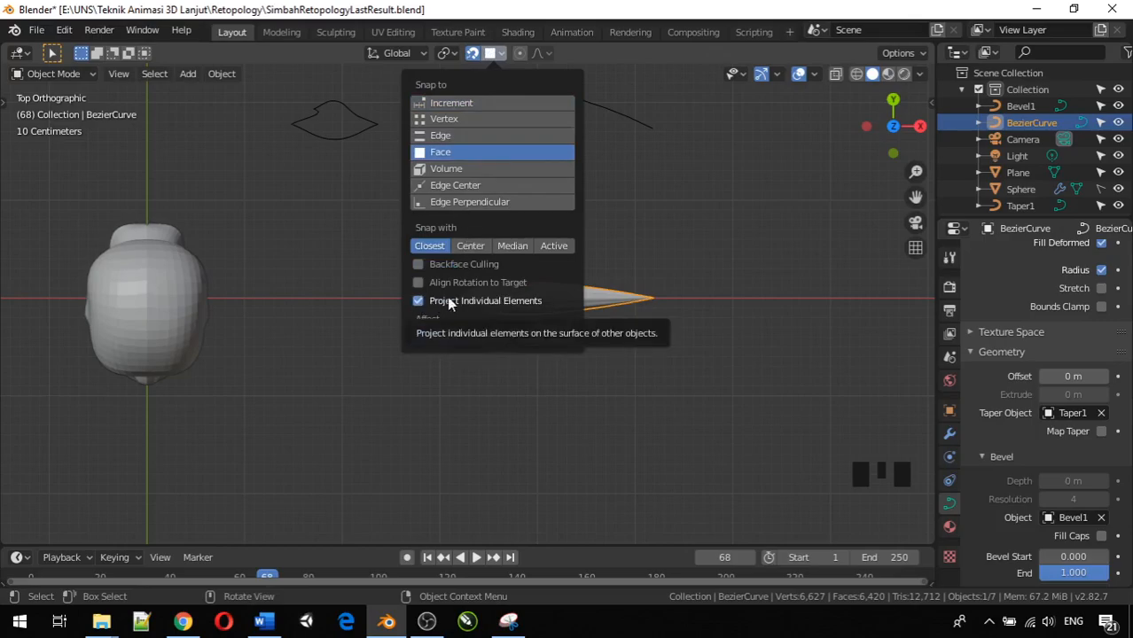
left_click(726, 225)
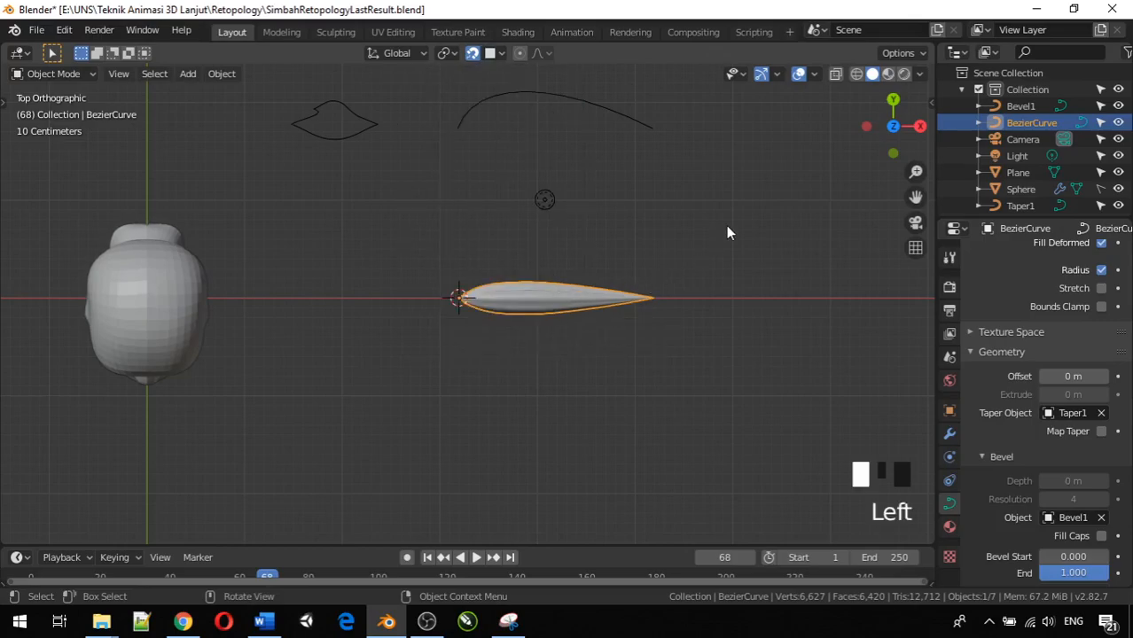
Step: Move the strand about 2.65 m along negative X so its start point snaps onto the side of the head
left_click(499, 309)
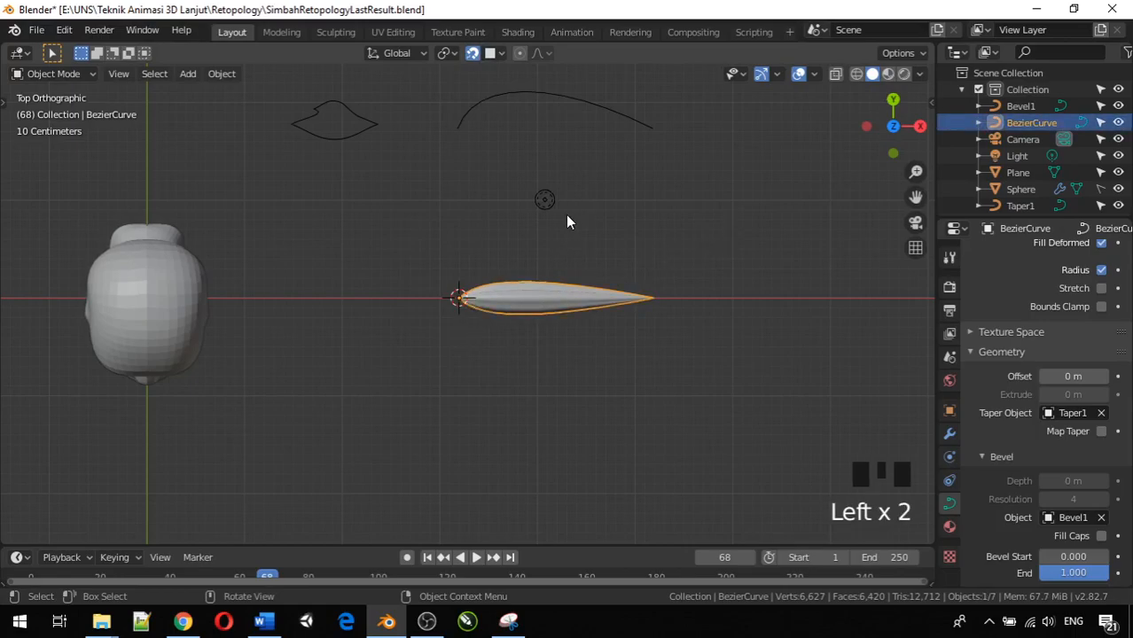
key("g")
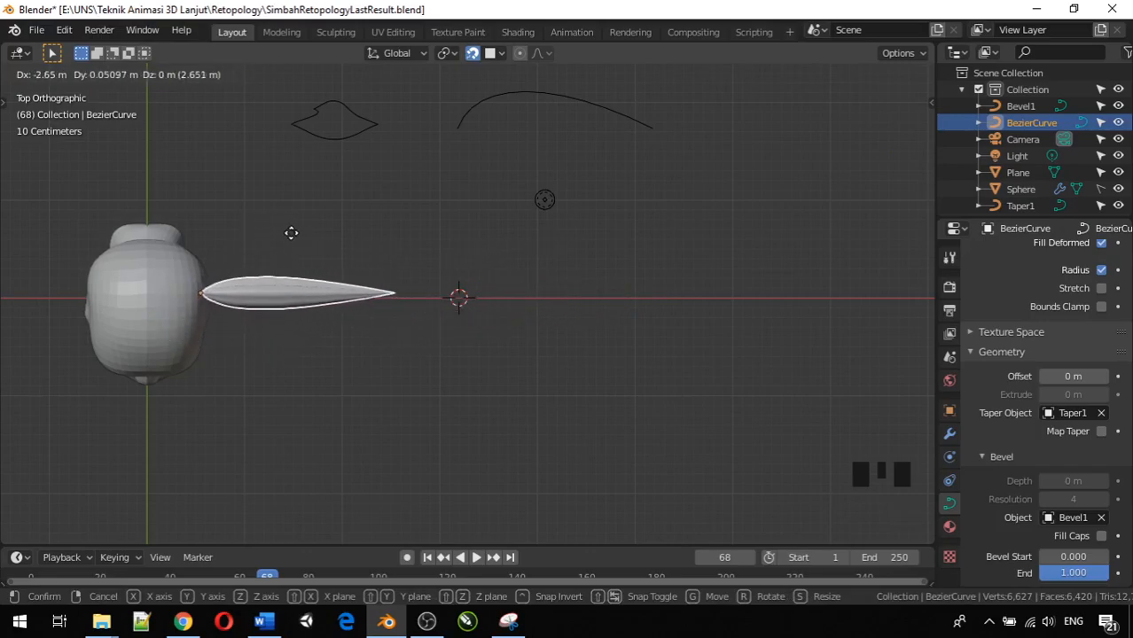
left_click(291, 233)
Step: Examine up close and from several angles how the strand's start point attaches to the head surface
scroll(206, 300, "up", 2)
middle_click_drag(206, 300, 107, 160)
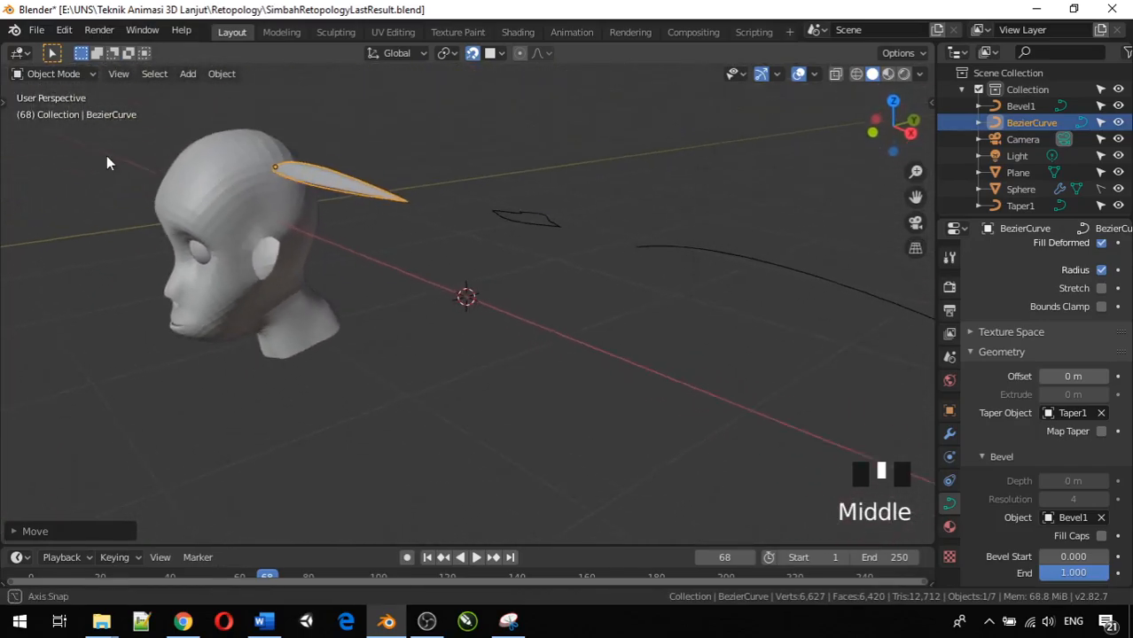
scroll(167, 189, "up", 3)
middle_click_drag(167, 190, 716, 422, "shift")
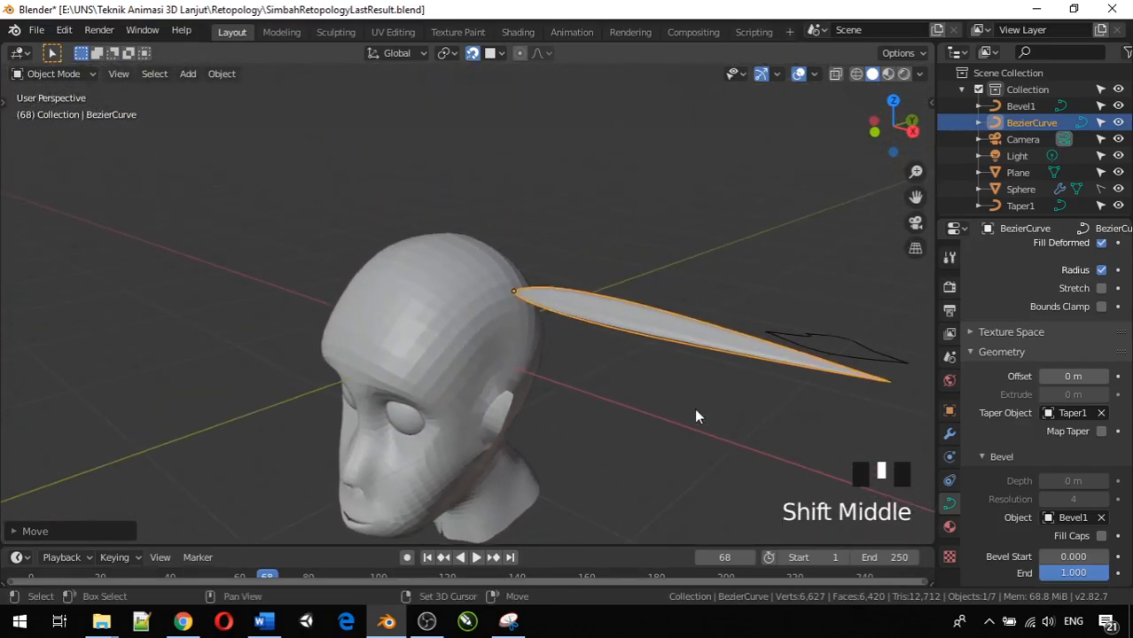
scroll(522, 329, "up", 8)
middle_click_drag(538, 314, 744, 477, "shift")
scroll(582, 368, "down", 10)
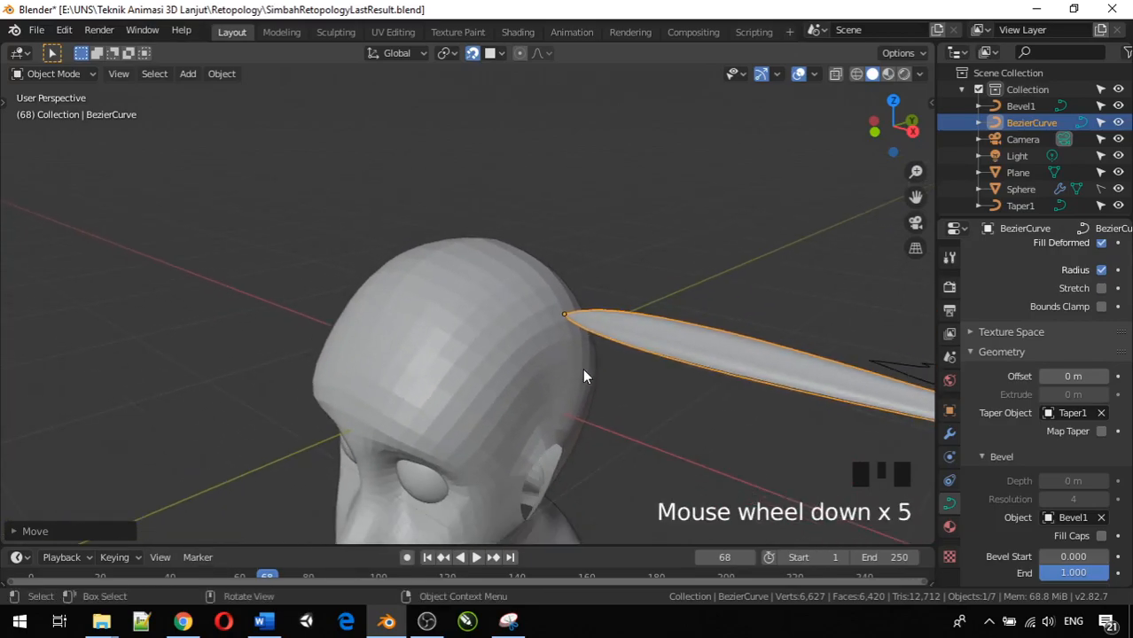
middle_click_drag(576, 377, 651, 434)
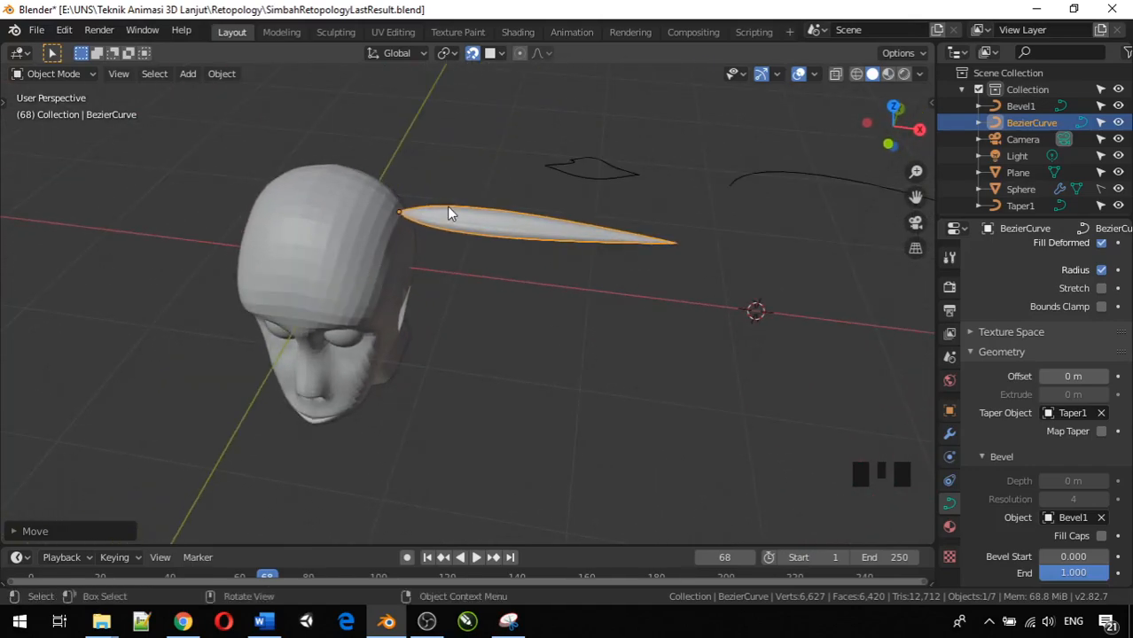
Step: Move the strand across the scalp so its start point snaps onto the top of the head
key("g")
left_click(347, 194)
middle_click_drag(346, 189, 339, 237)
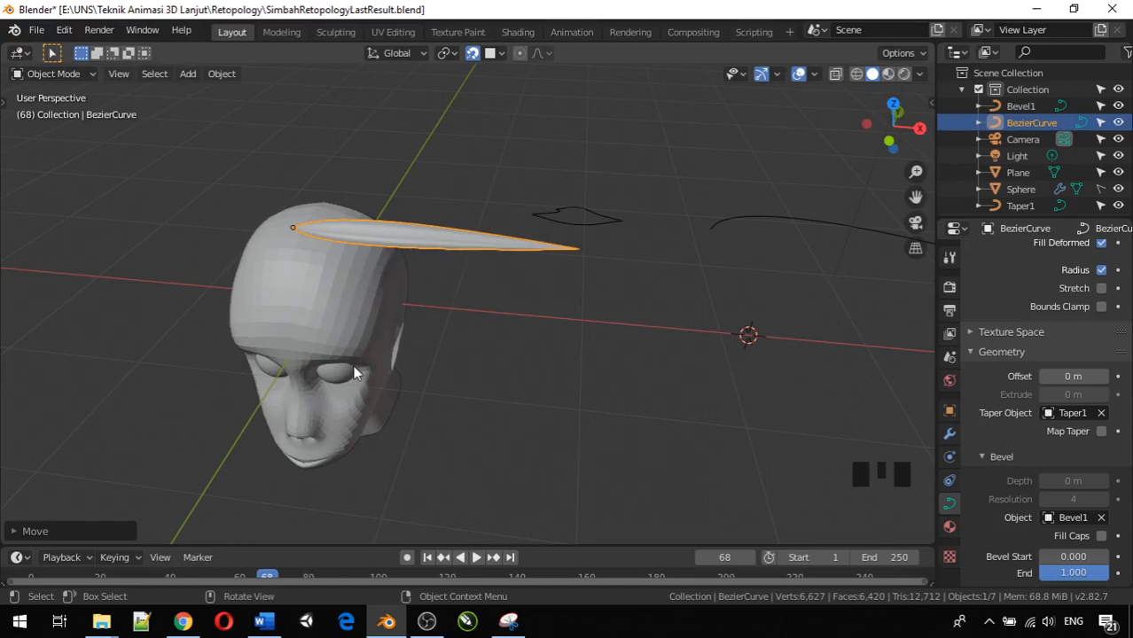
Step: Rotate the strand 90 degrees in top view so its tip points toward the front of the face
key("KP_7")
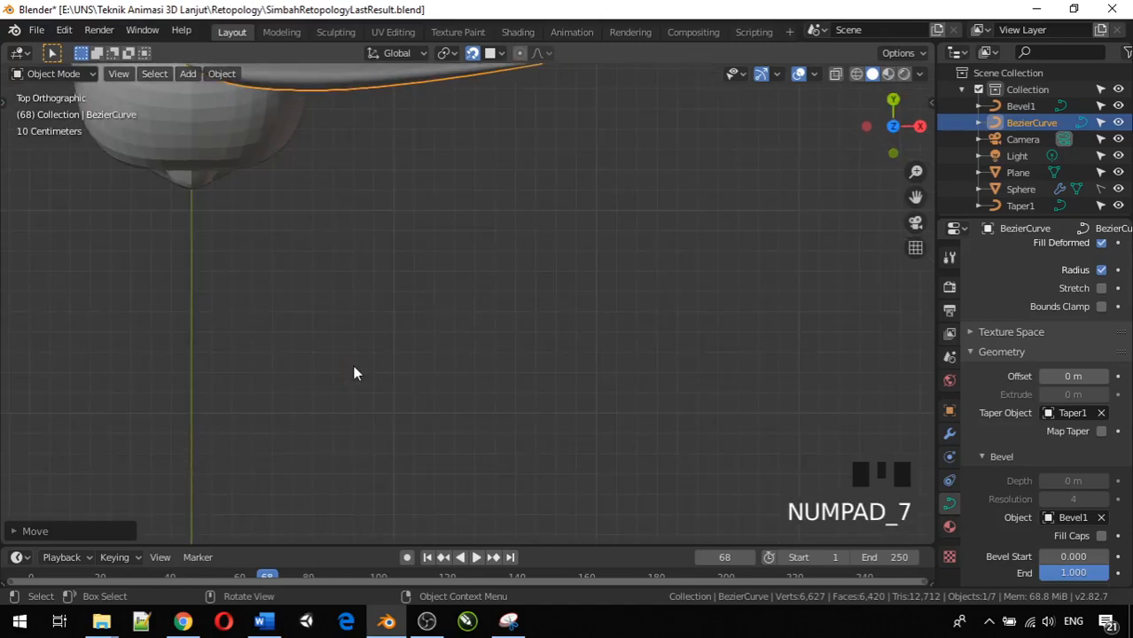
scroll(354, 367, "down", 4)
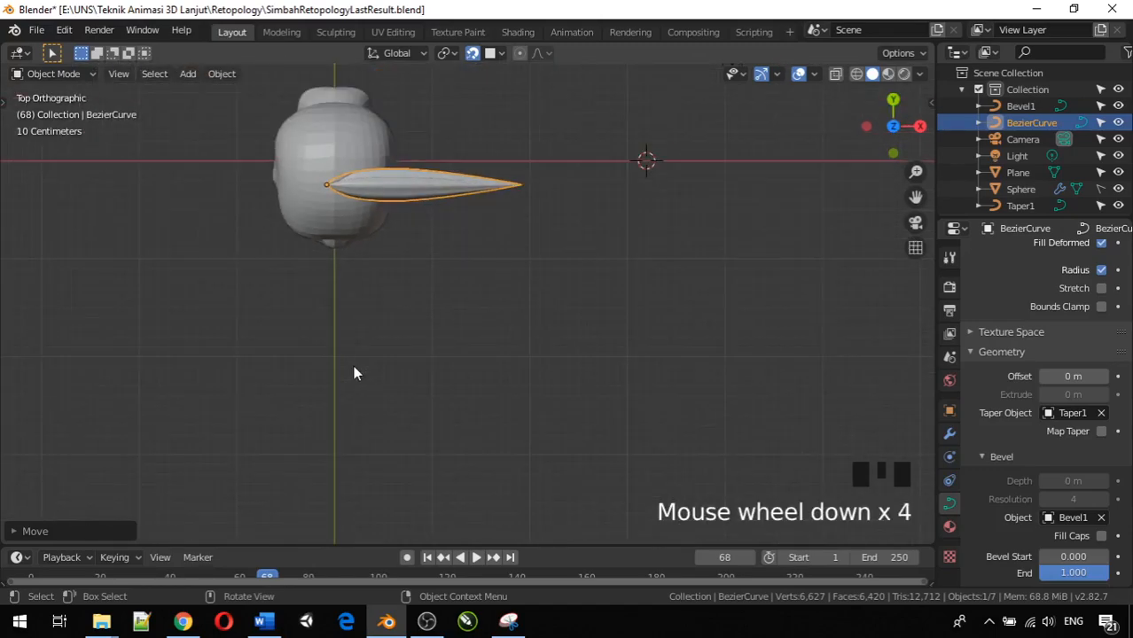
type("r90")
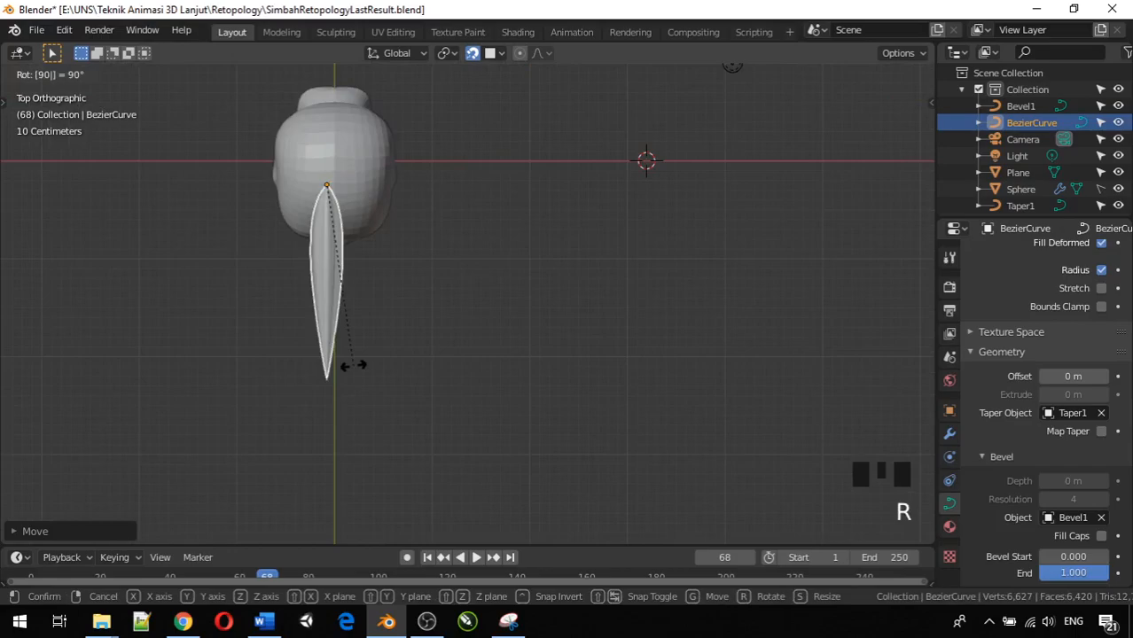
key("Return")
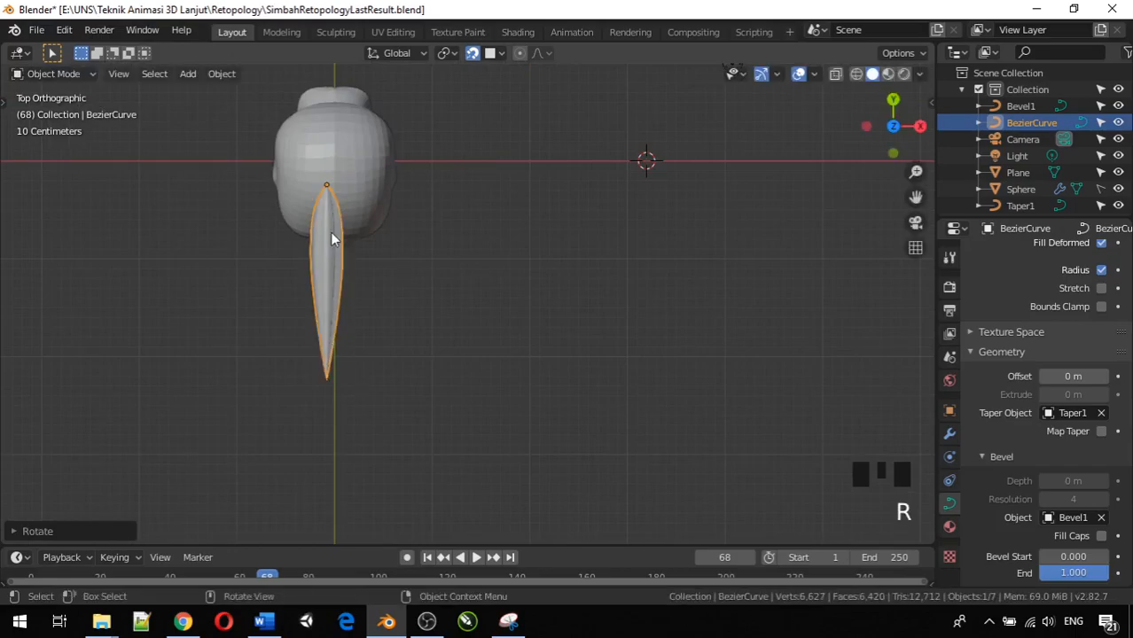
Step: Move the strand in right view about 0.5 m forward and 0.5 m down so its start point snaps onto the forehead
middle_click_drag(341, 241, 188, 535)
key("KP_1")
key("KP_3")
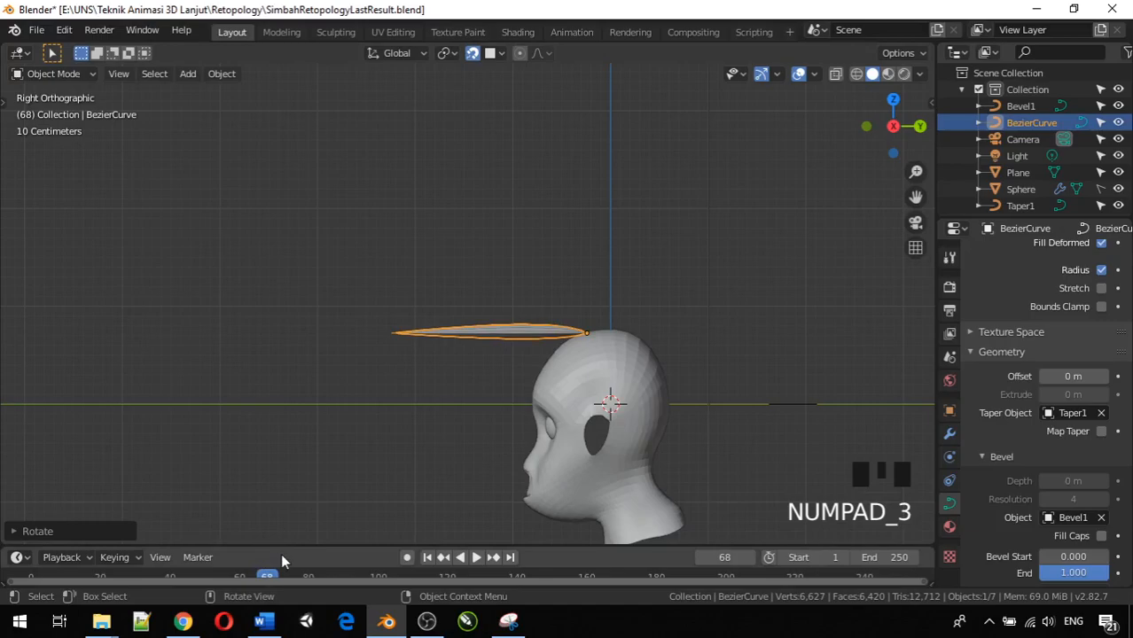
key("g")
key("y")
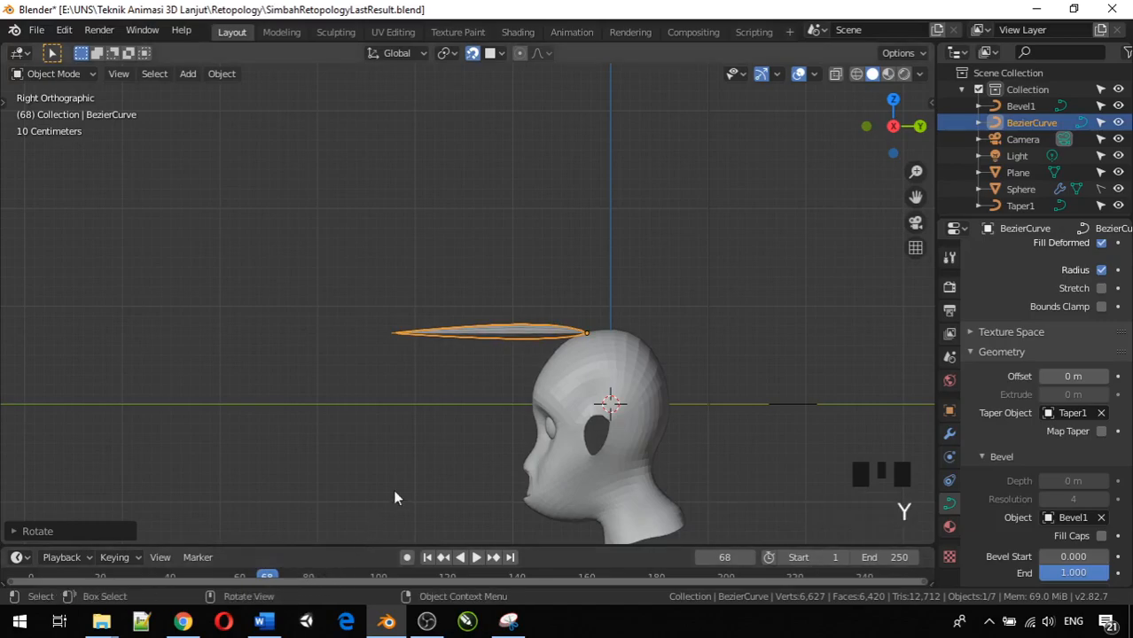
left_click(523, 348)
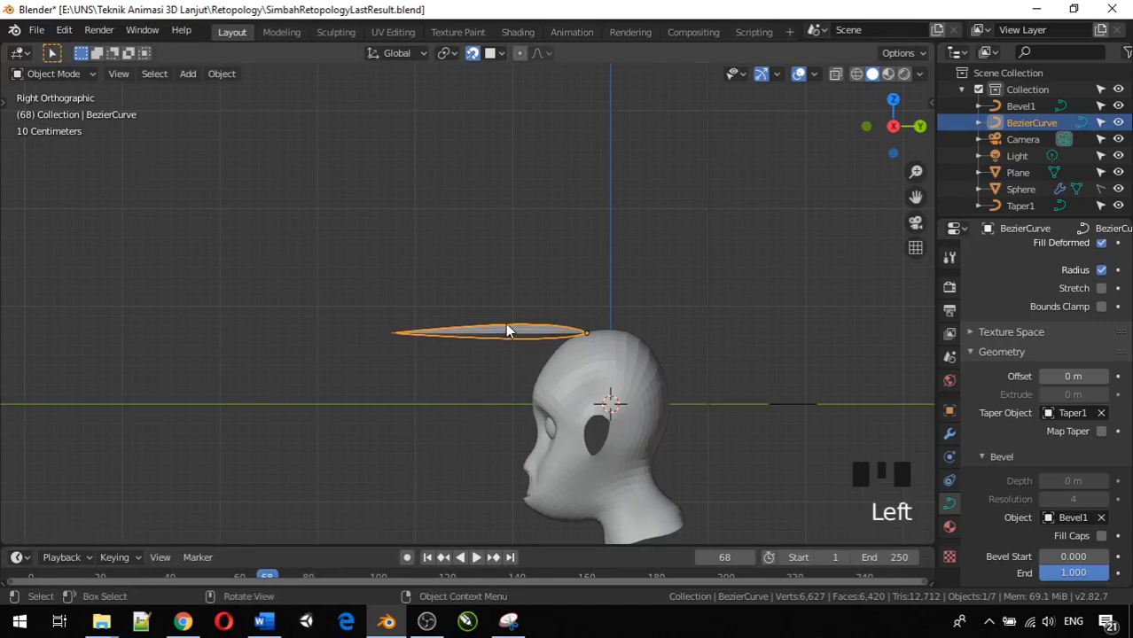
key("g")
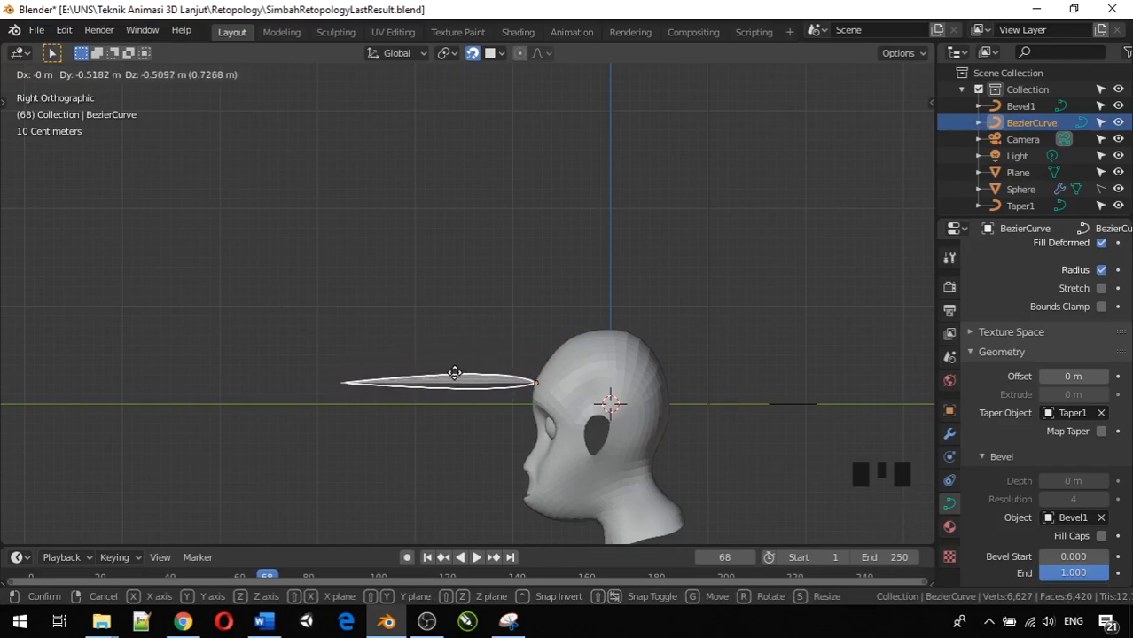
left_click(461, 382)
Step: Shift the strand sideways in front view so its start point sits near the middle of the forehead
middle_click_drag(467, 389, 682, 380)
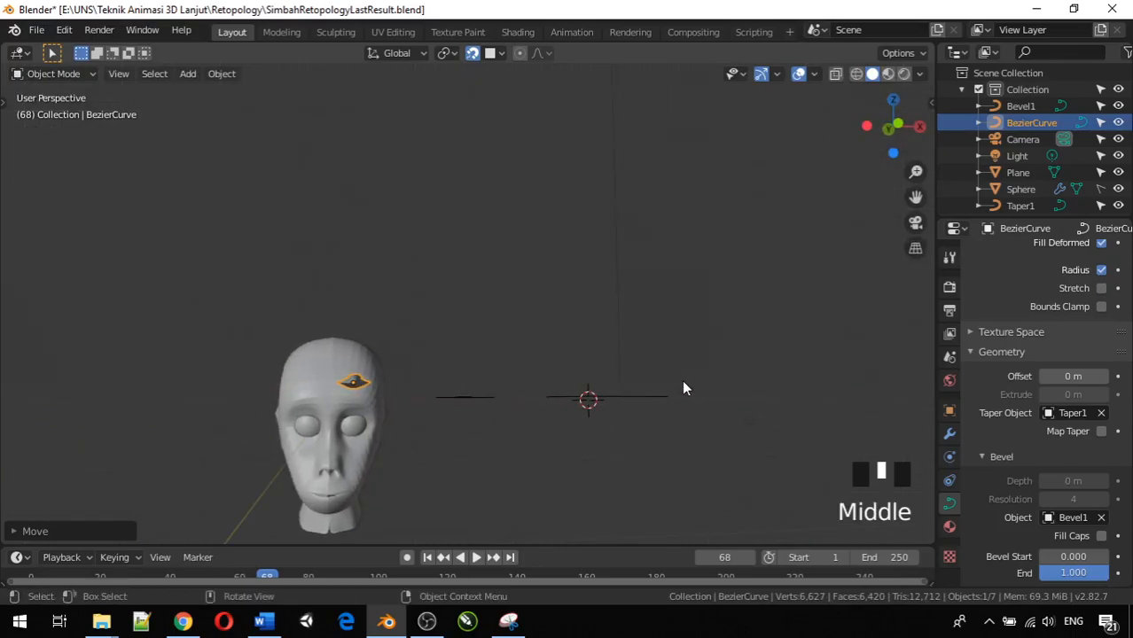
key("KP_1")
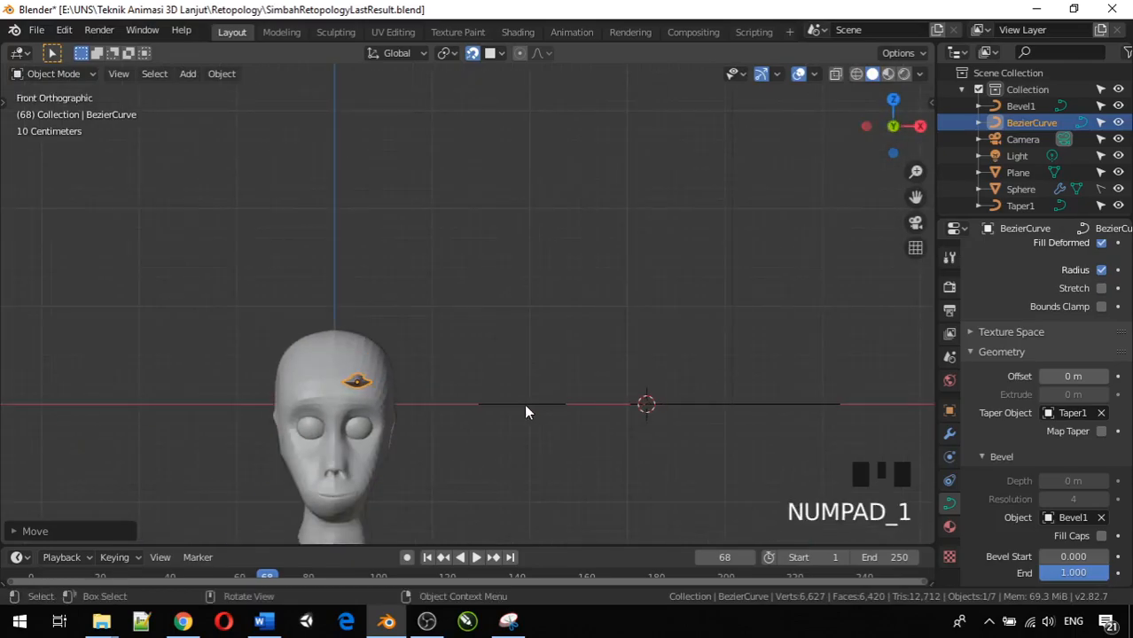
key("g")
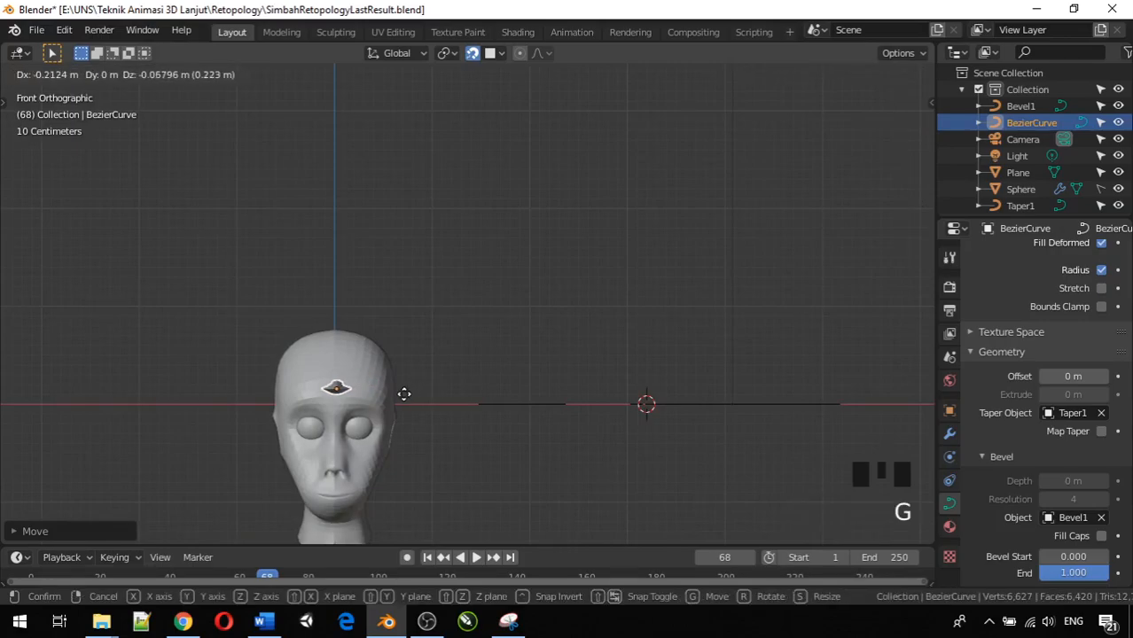
left_click(395, 390)
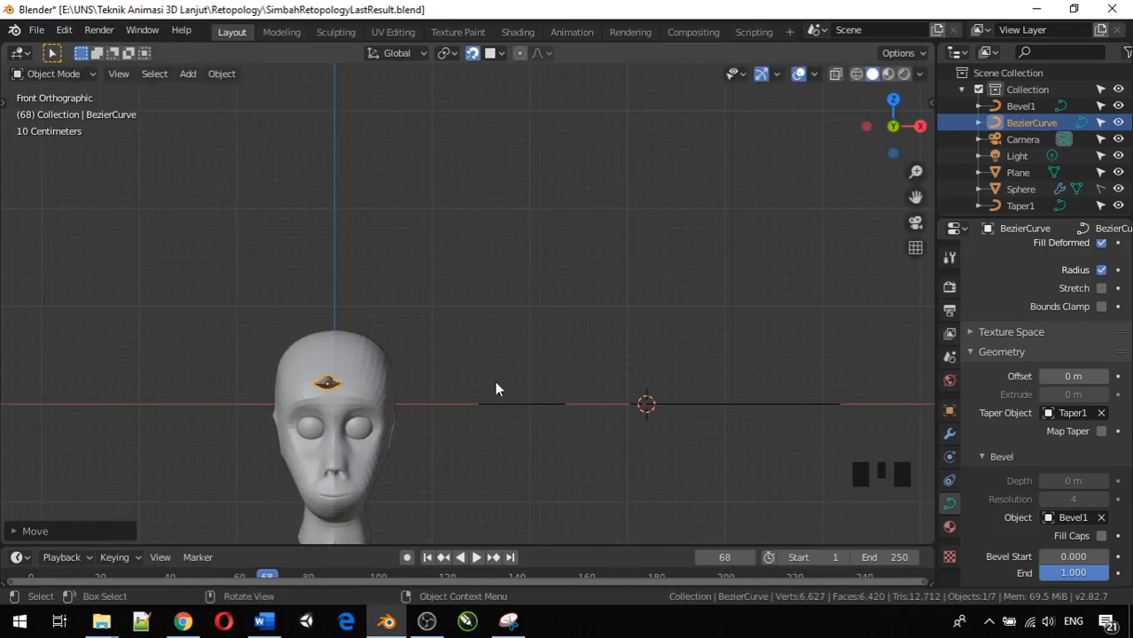
Step: Shorten the outer handle at the strand's thin tip in Edit Mode and return to Object Mode
key("KP_3")
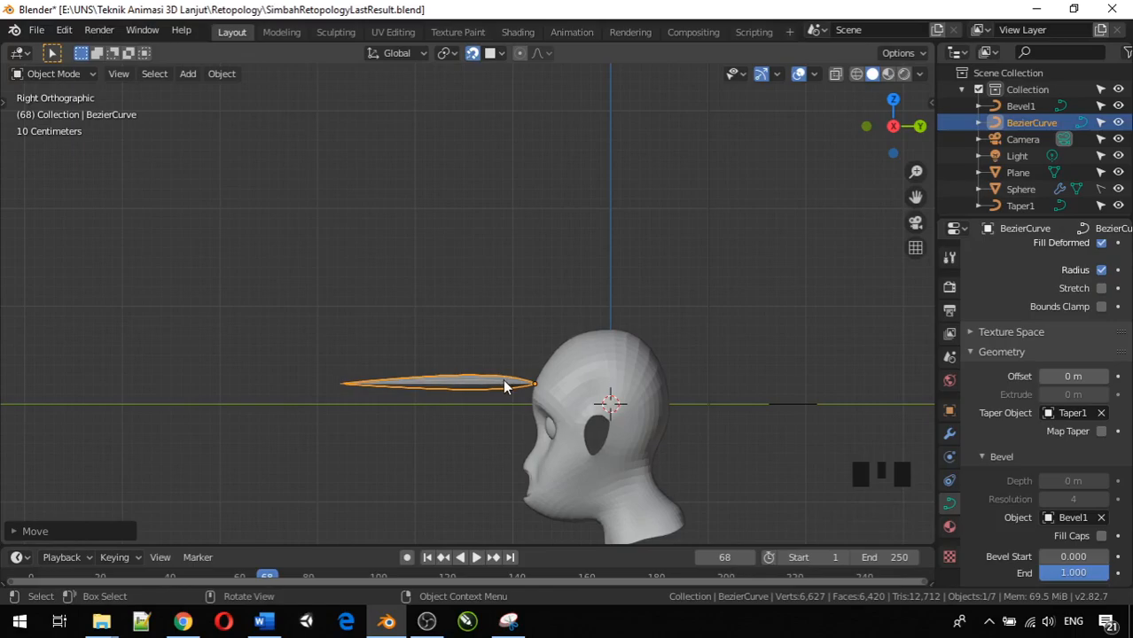
key("Tab")
scroll(432, 394, "up", 3)
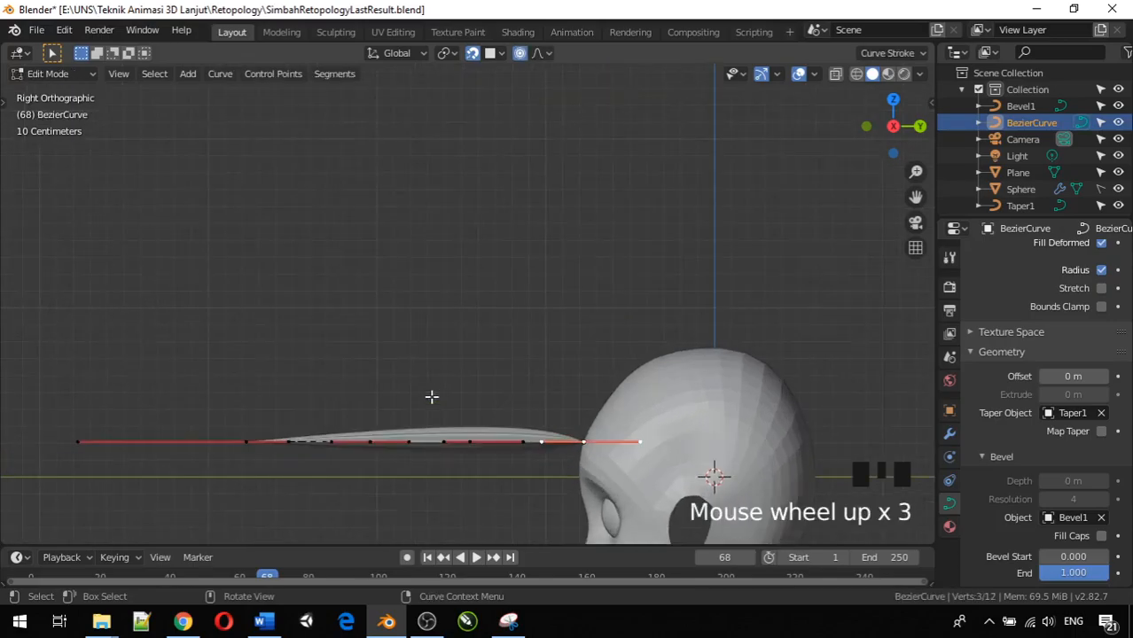
scroll(432, 394, "down", 1)
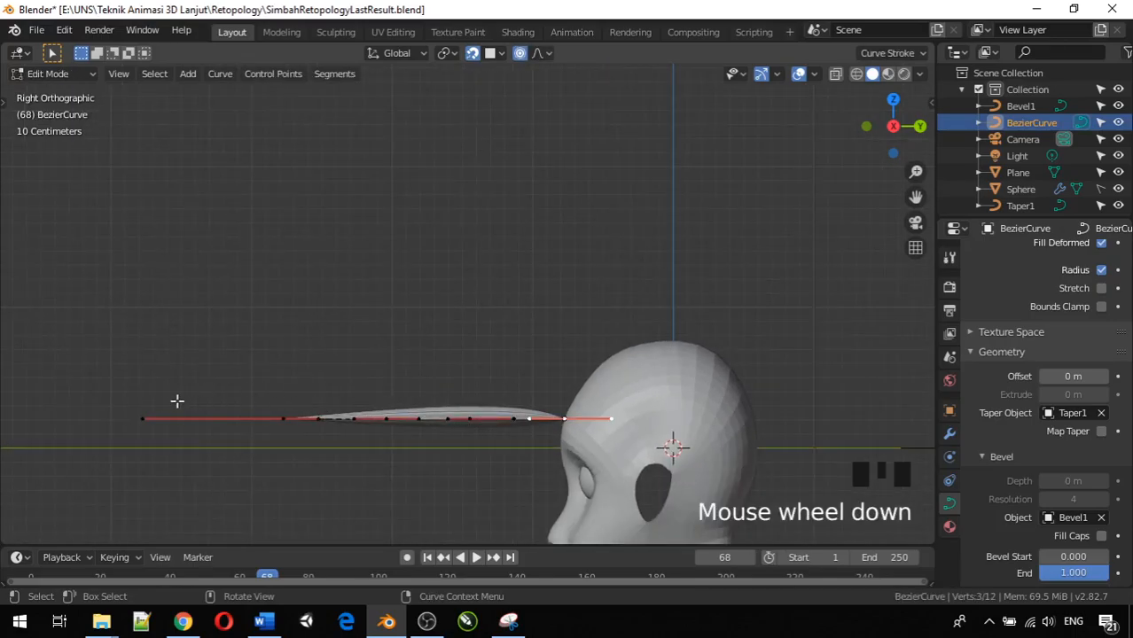
left_click(146, 417)
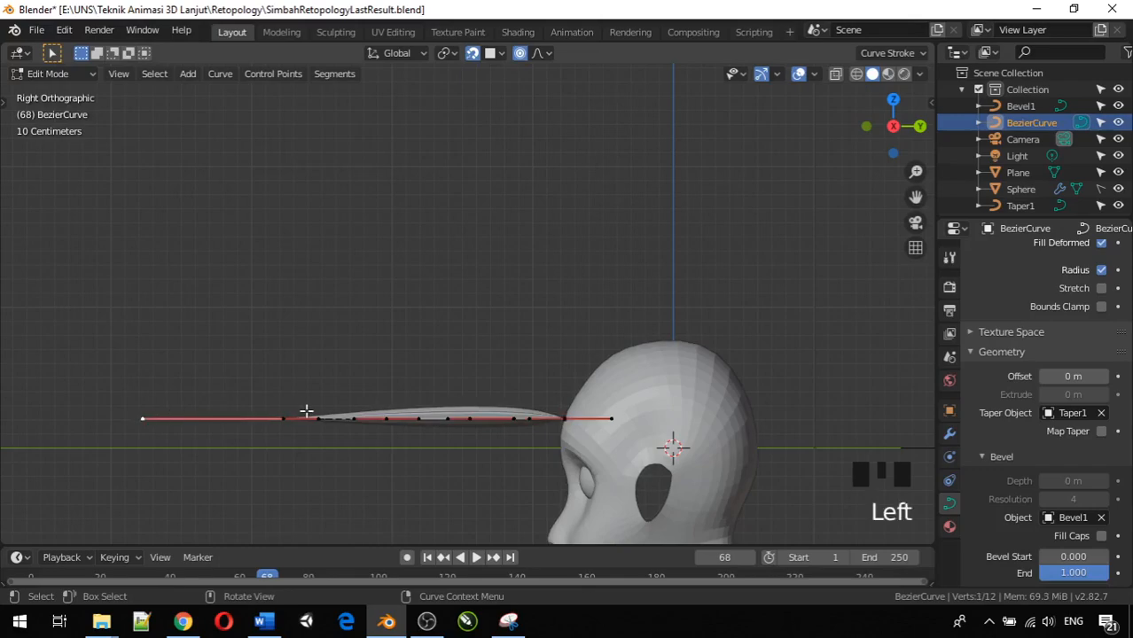
key("g")
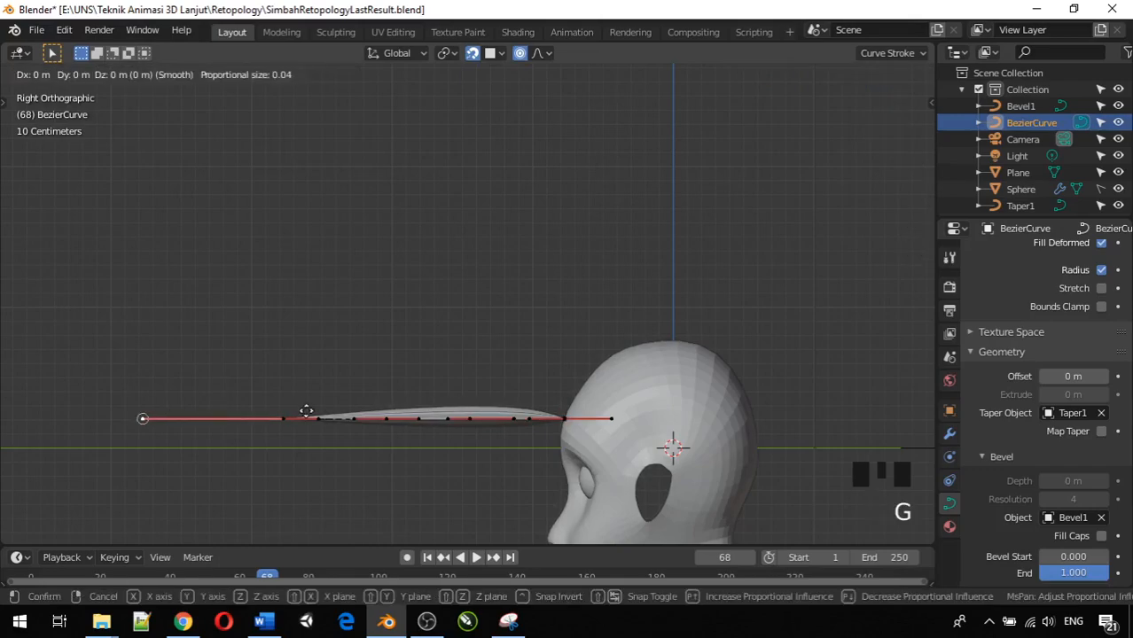
left_click(401, 404)
middle_click_drag(359, 369, 374, 301)
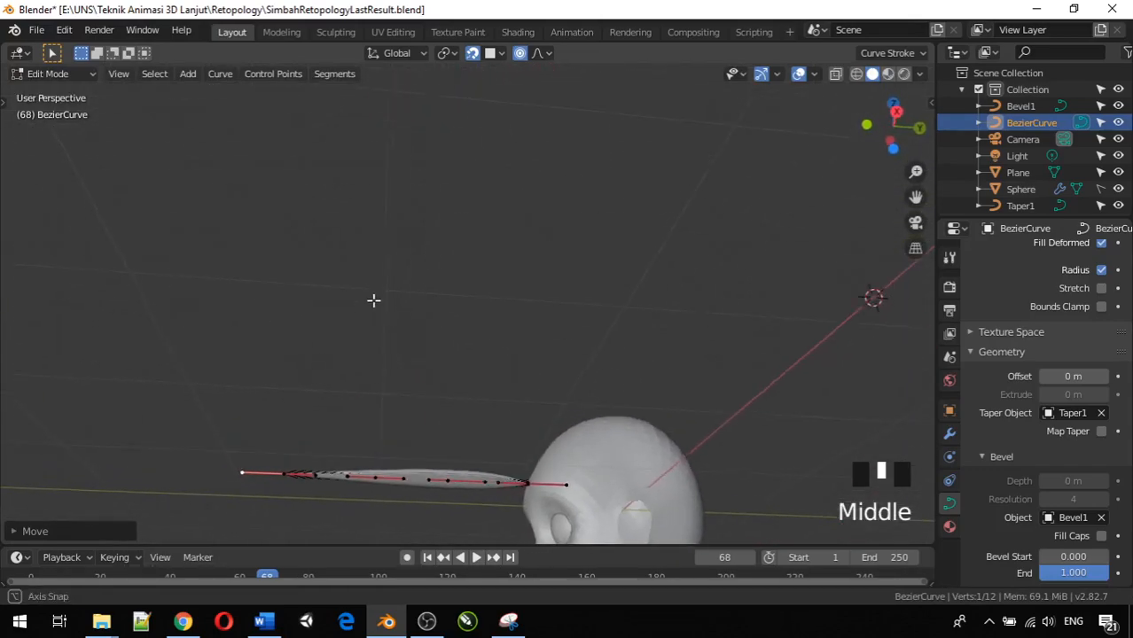
key("KP_1")
key("KP_3")
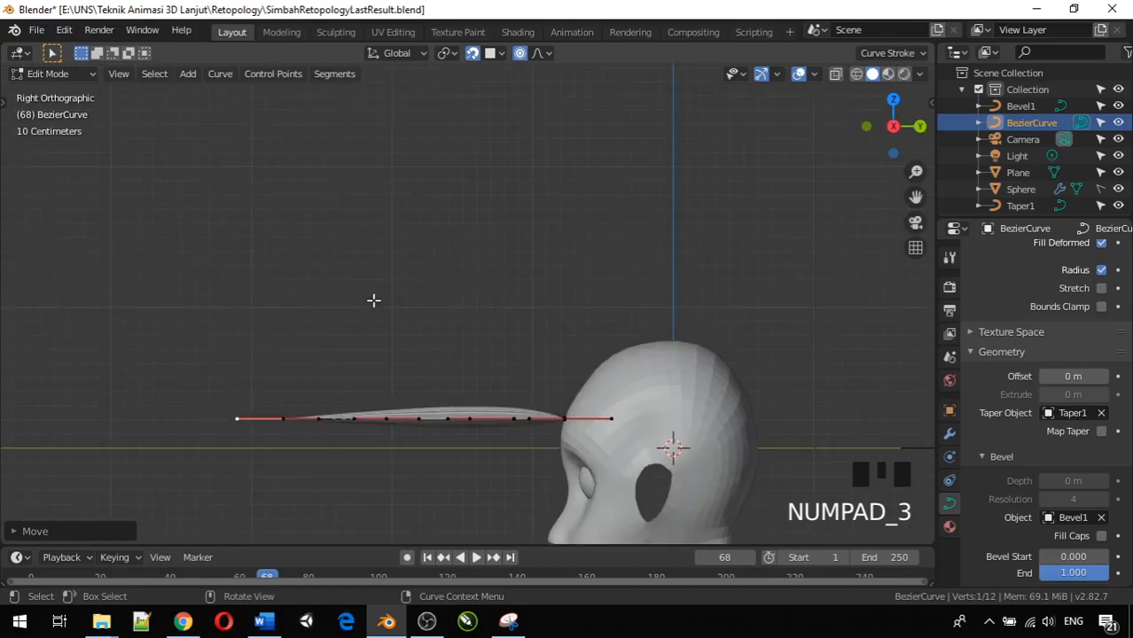
left_click(514, 419)
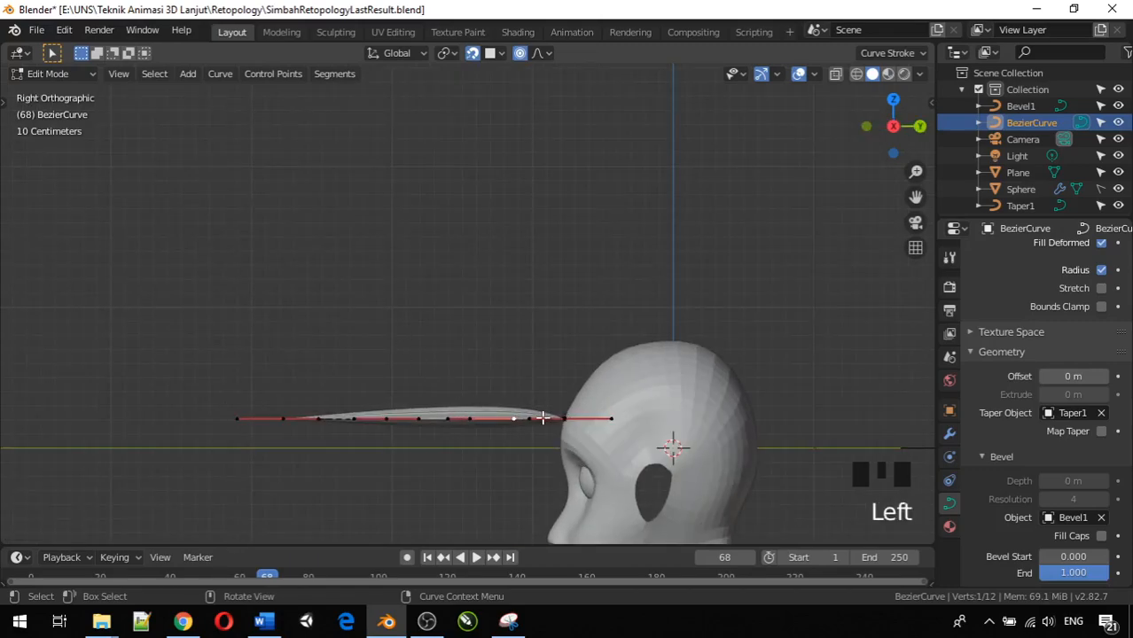
key("Tab")
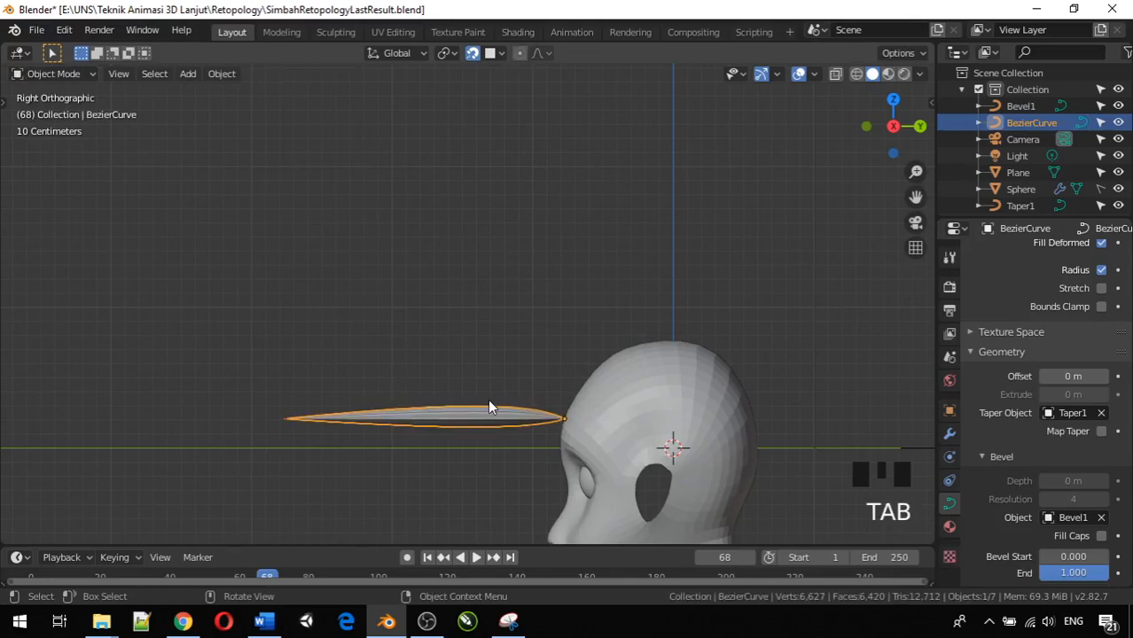
key("KP_7")
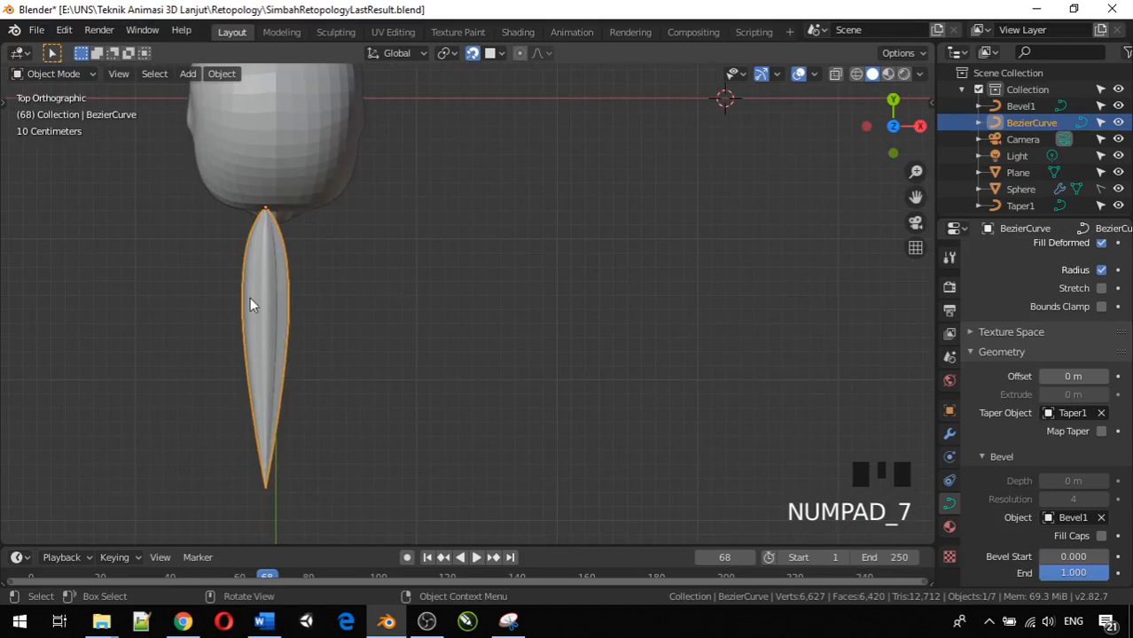
Step: Move the strand in top view about 0.1 m sideways and 0.3 m back so its start point sits on the head's centre line
key("g")
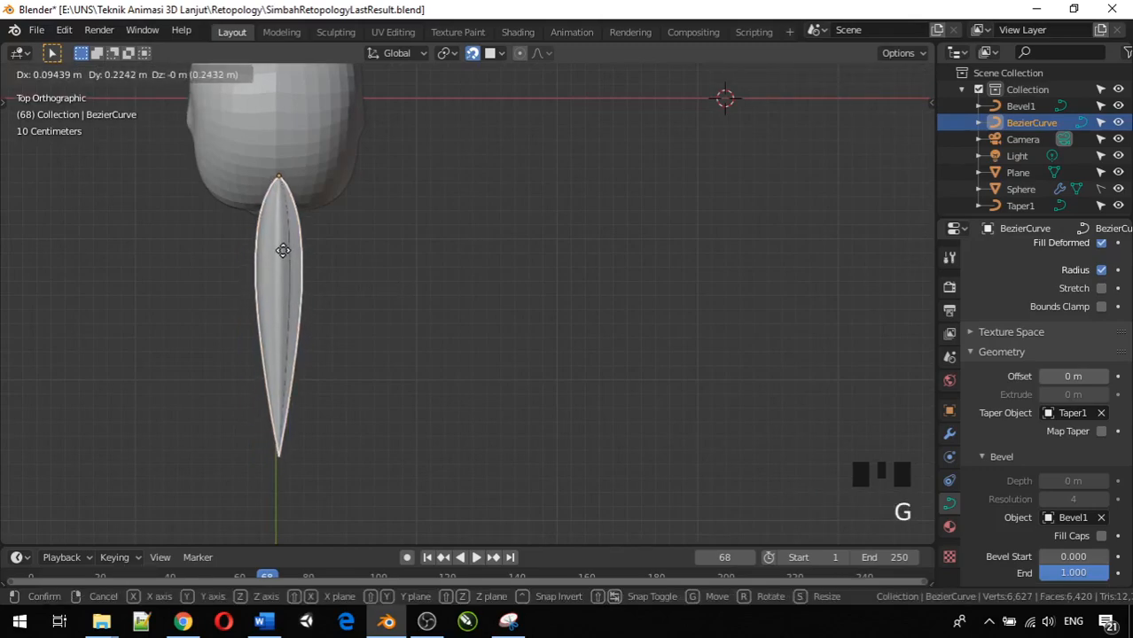
left_click(279, 242)
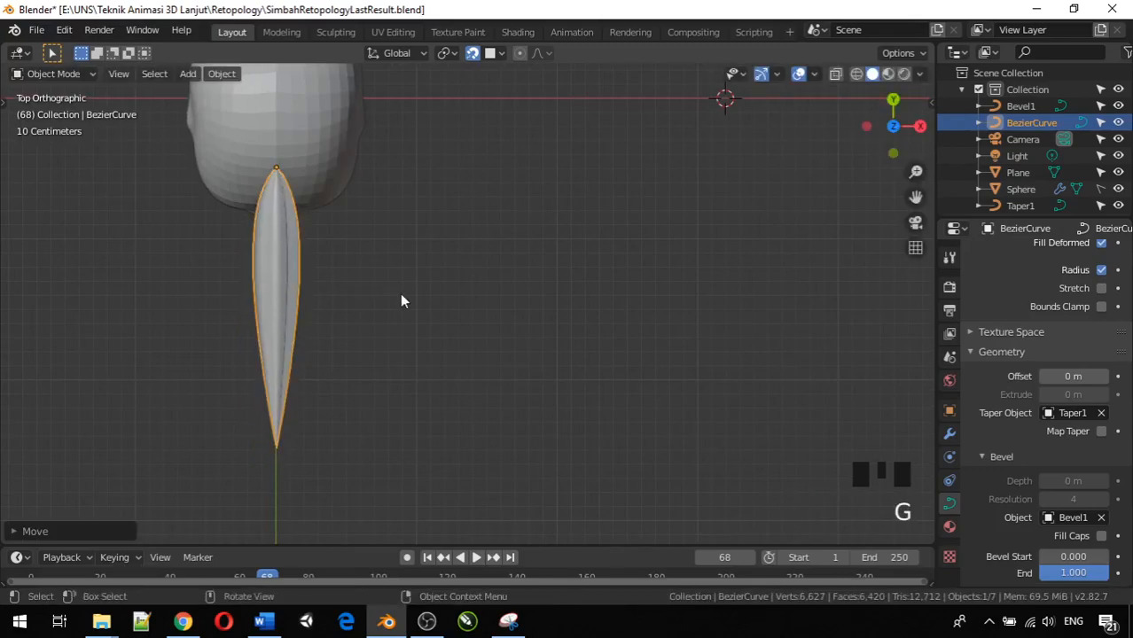
key("KP_1")
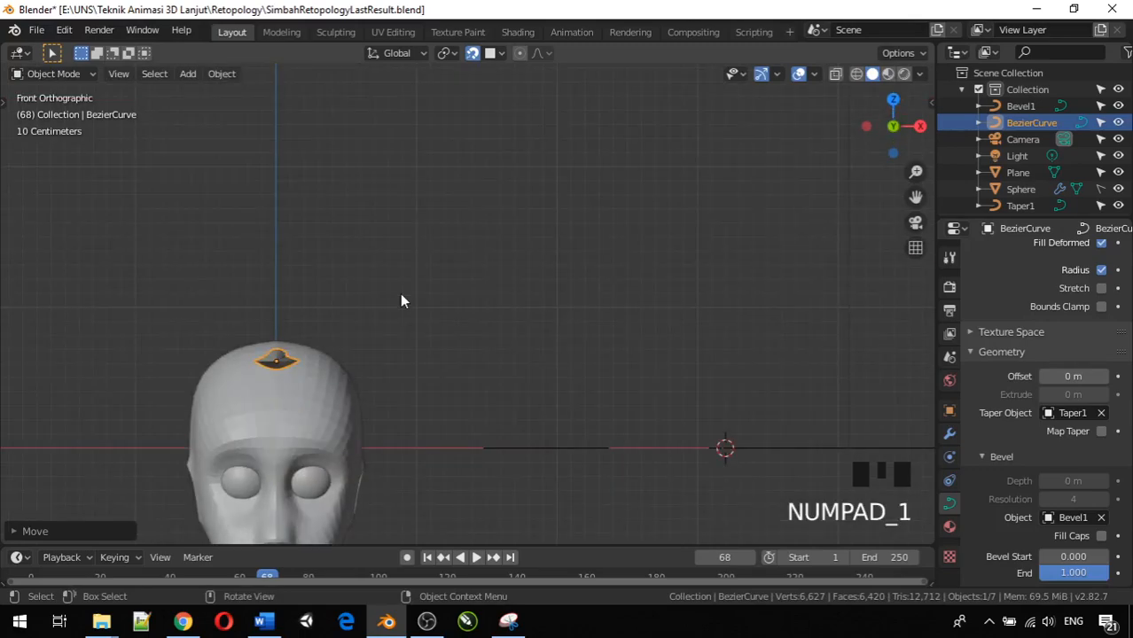
key("KP_3")
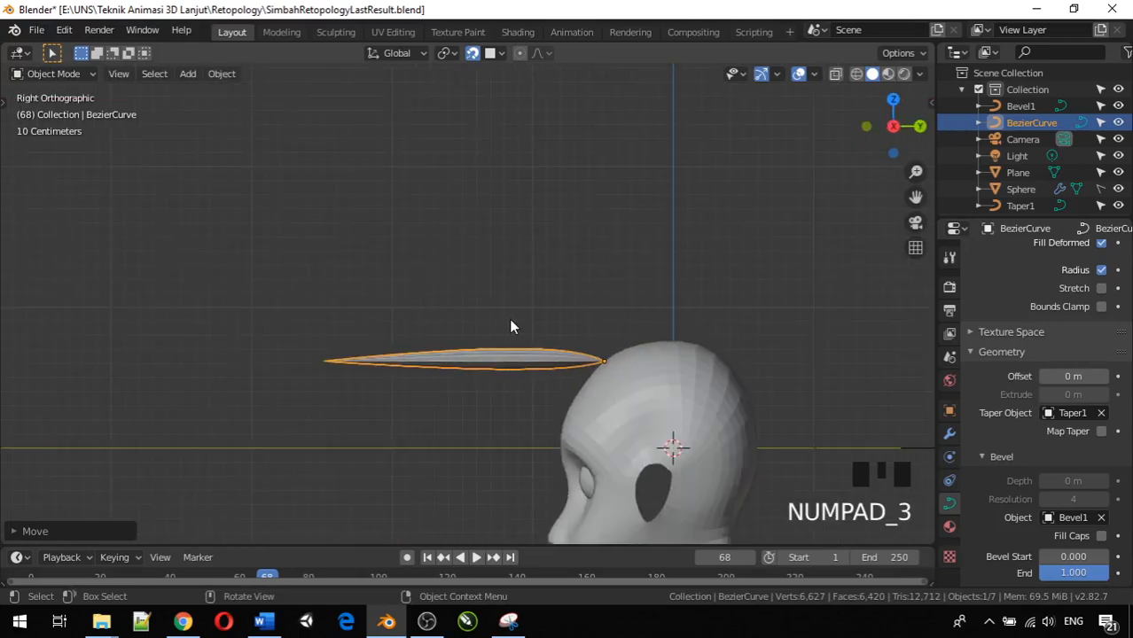
Step: In Edit Mode, raise the control point next to the strand's root about 0.2 m and shift it about 0.2 m toward the head
key("Tab")
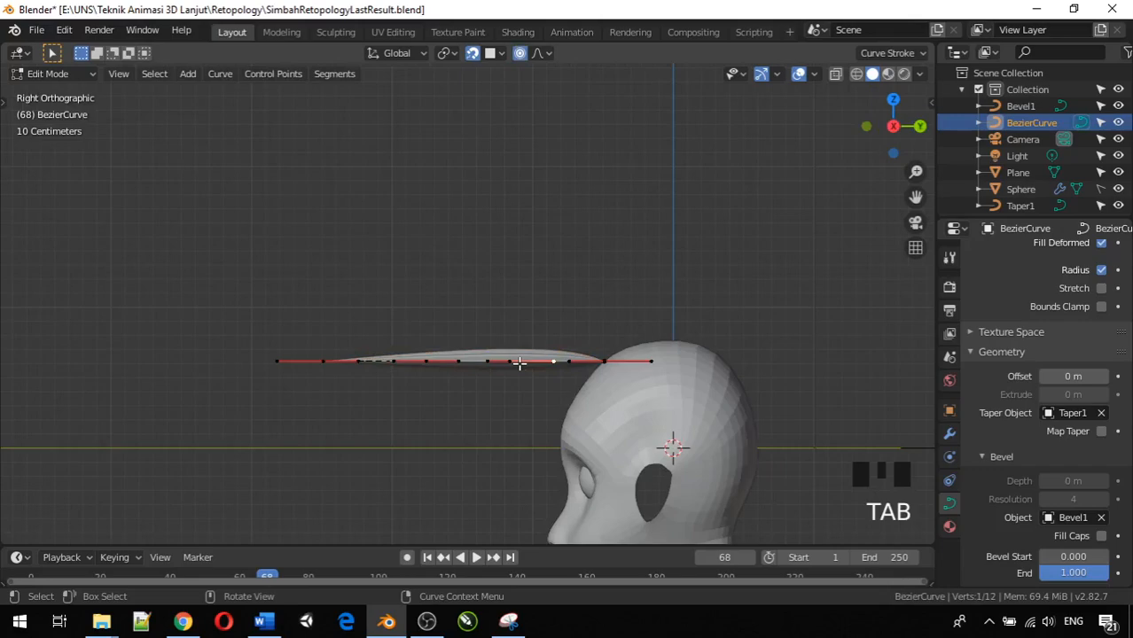
scroll(359, 393, "up", 4)
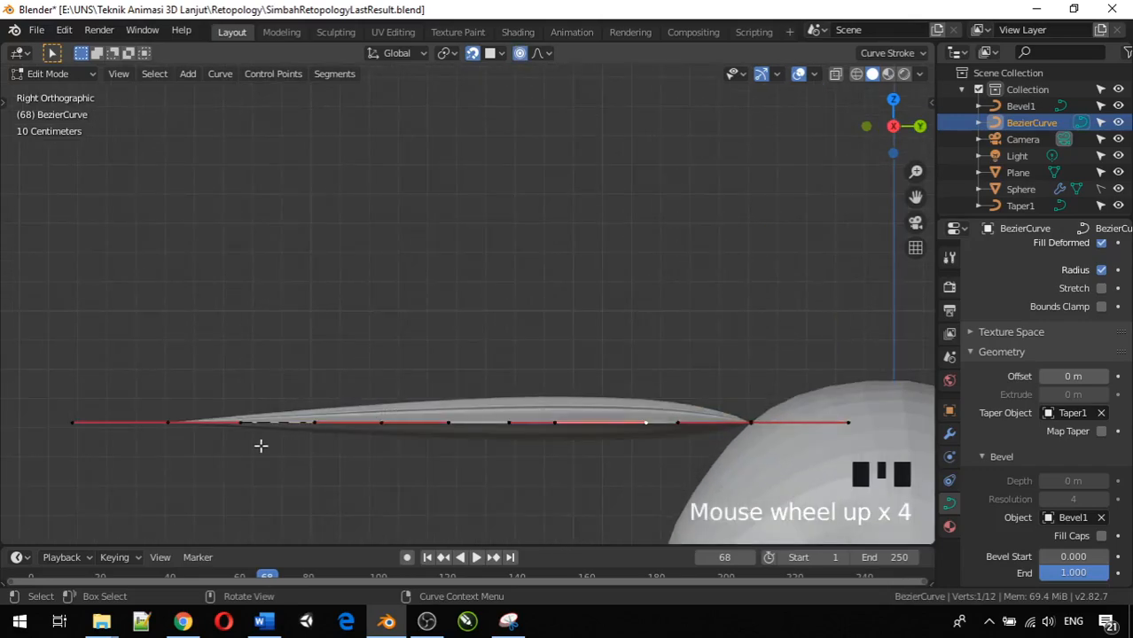
scroll(293, 438, "down", 4)
scroll(294, 438, "up", 1)
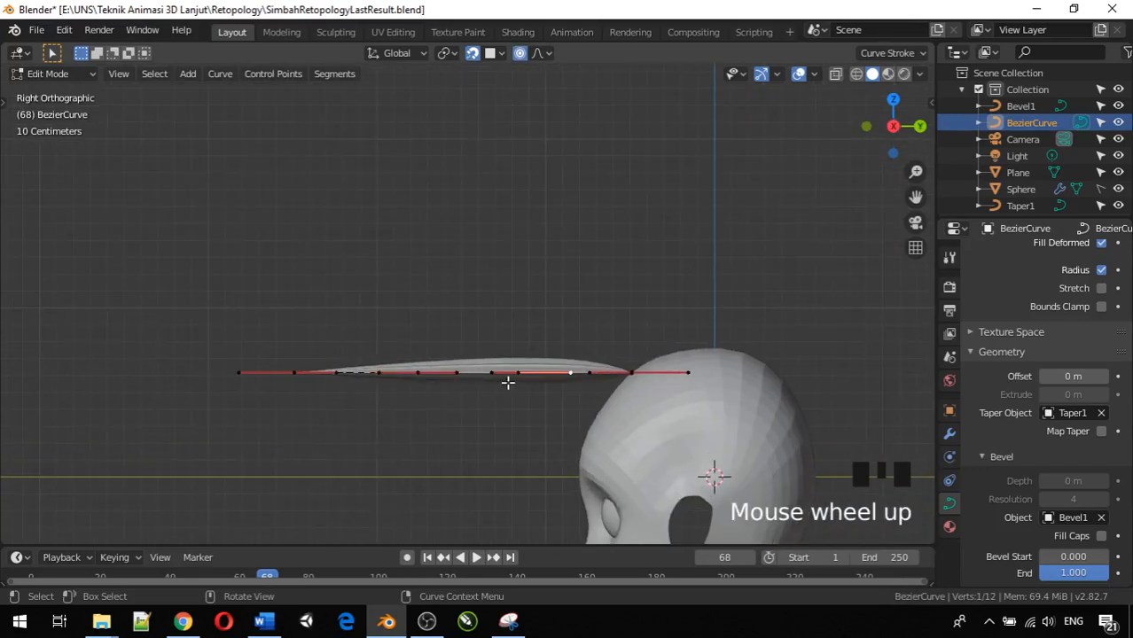
scroll(551, 380, "up", 2)
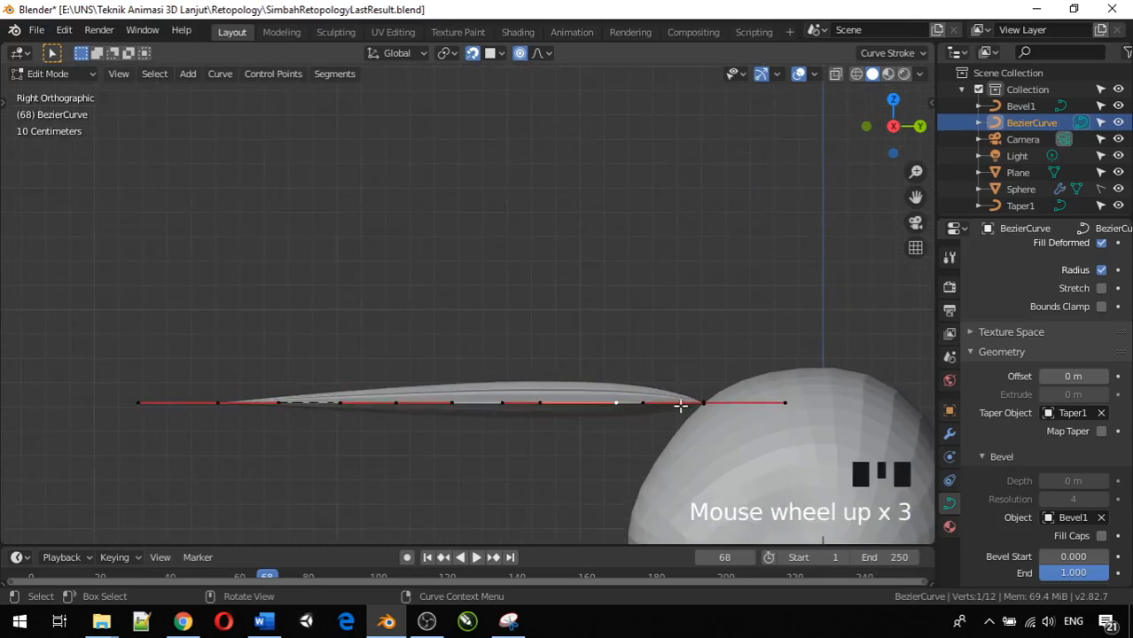
left_click(540, 403)
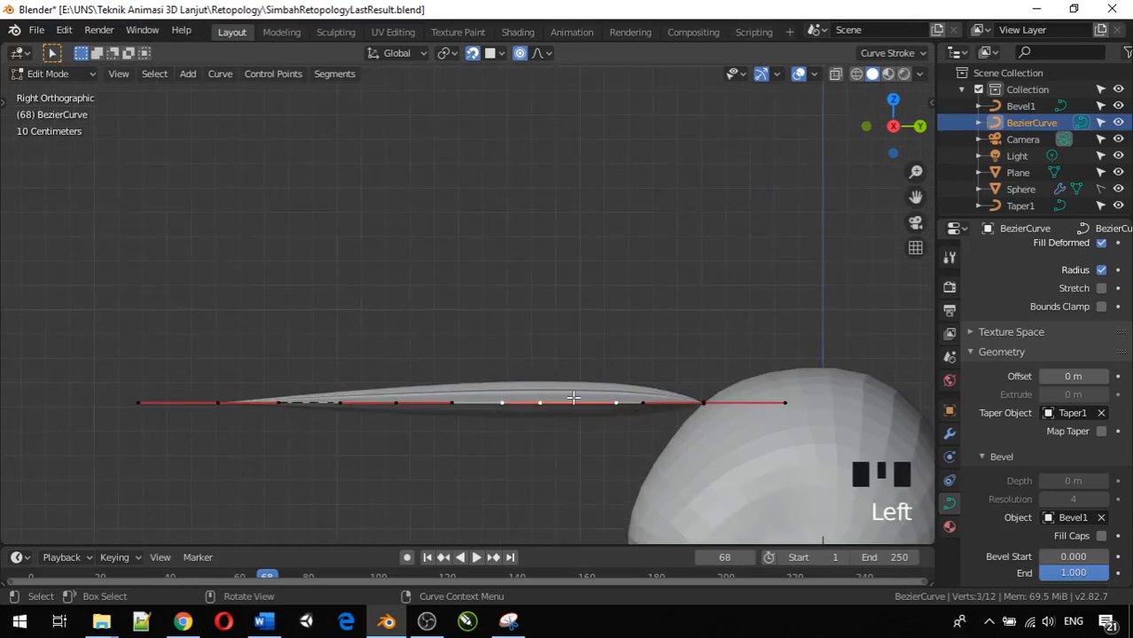
key("g")
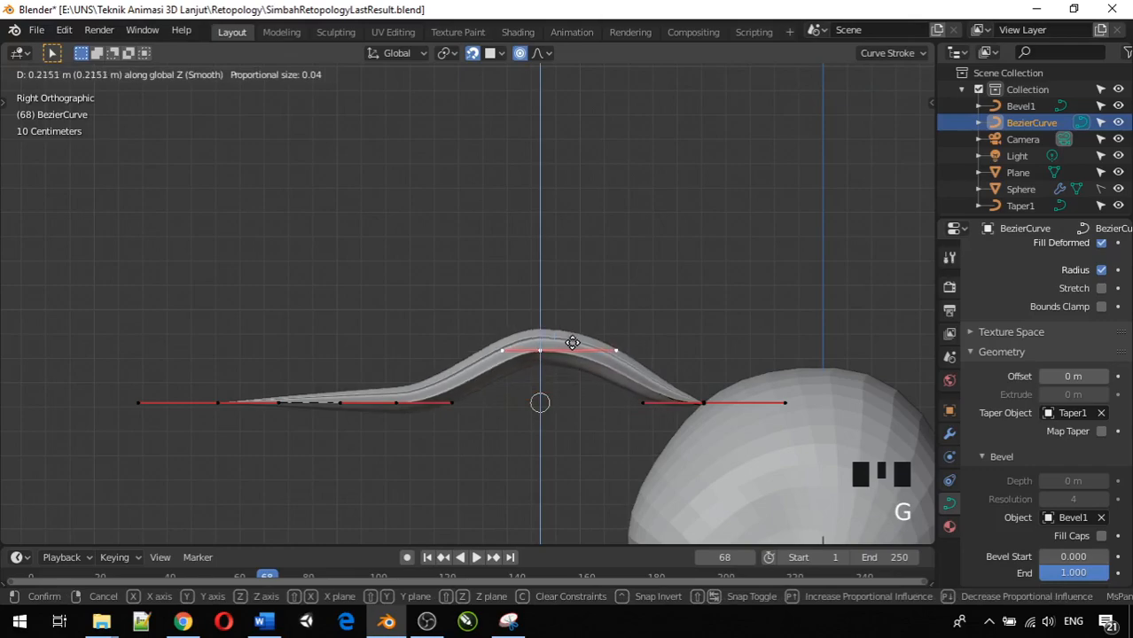
left_click(589, 347)
key("g")
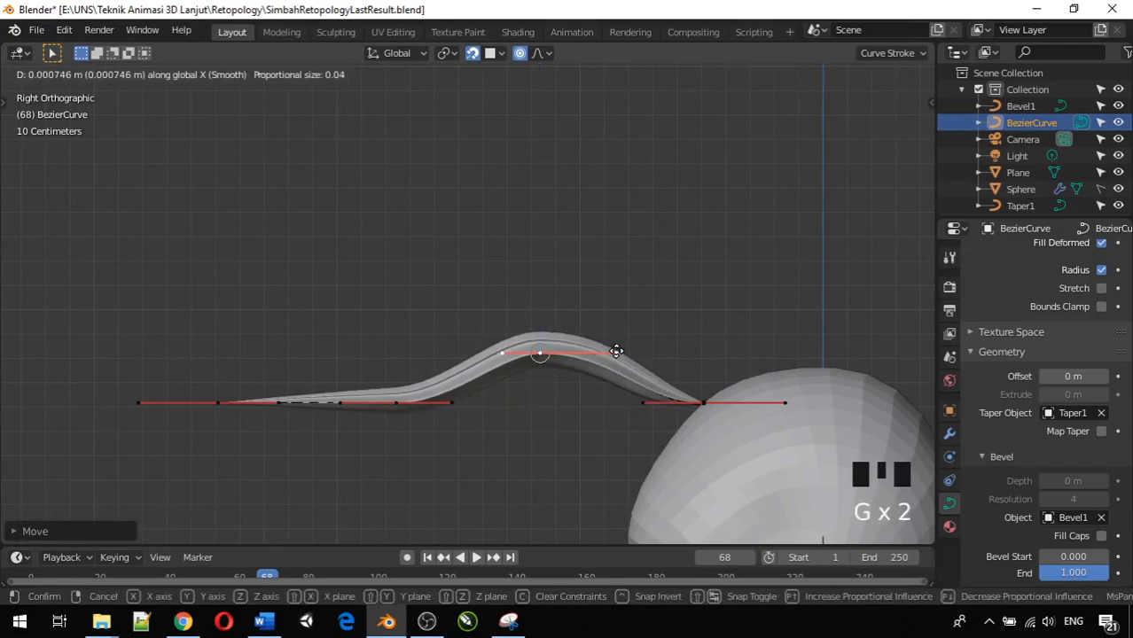
key("y")
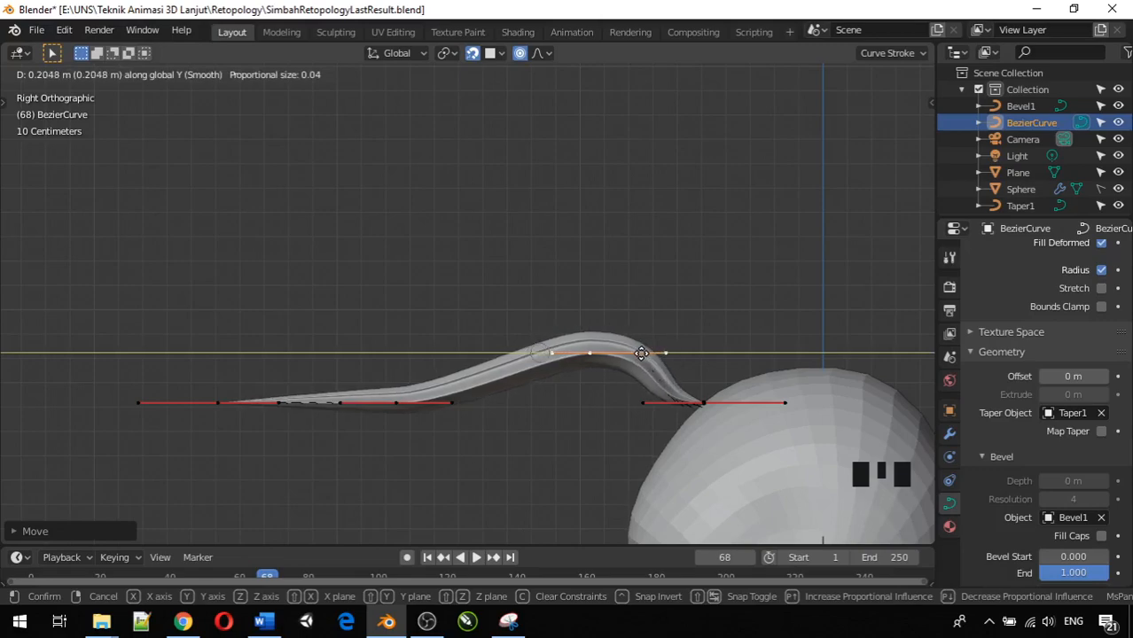
left_click(638, 358)
Step: Raise the front handle of the strand's root point about 0.1 m along Z so the curve leaves the scalp angled upward
left_click(640, 398)
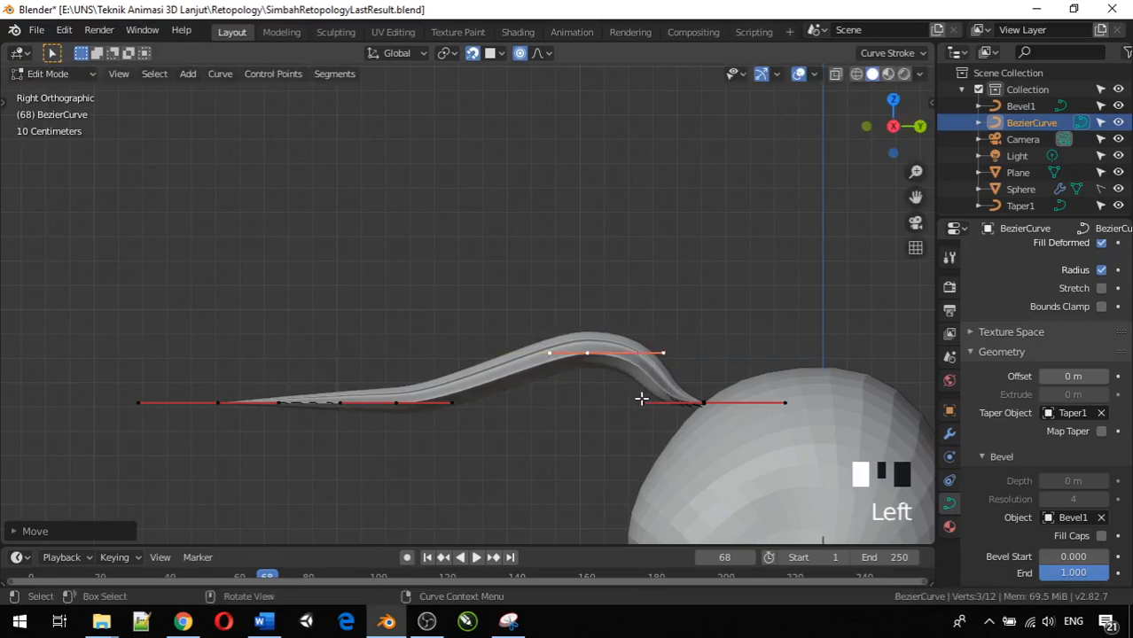
key("g")
key("z")
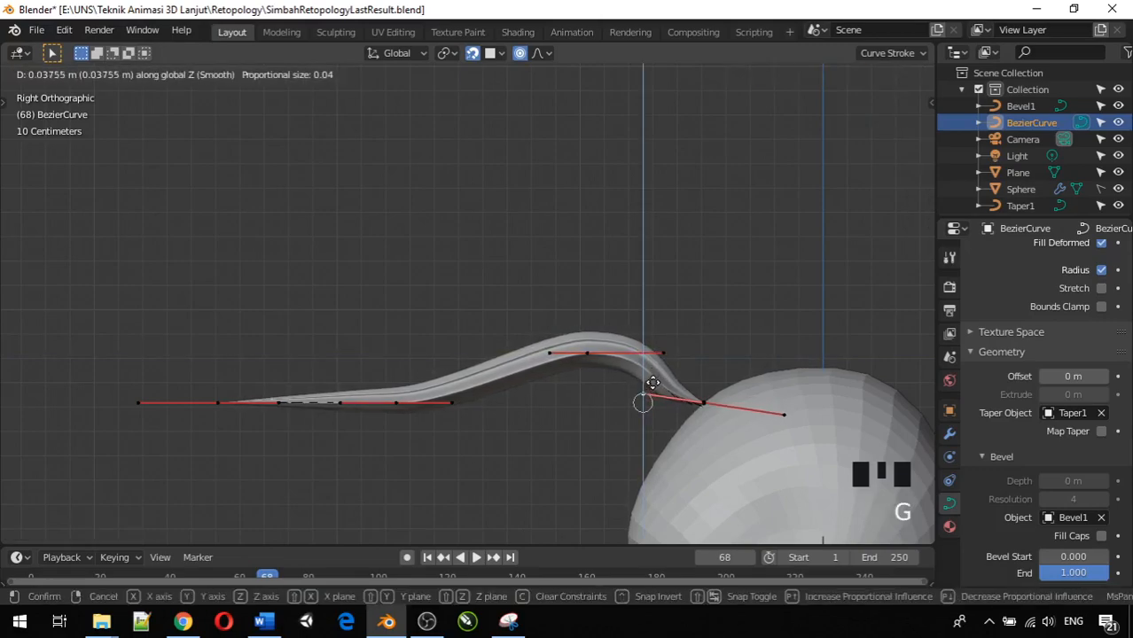
left_click(660, 373)
Step: Lower the control point next to the strand's tip about 0.7 m along Z
scroll(406, 406, "down", 4)
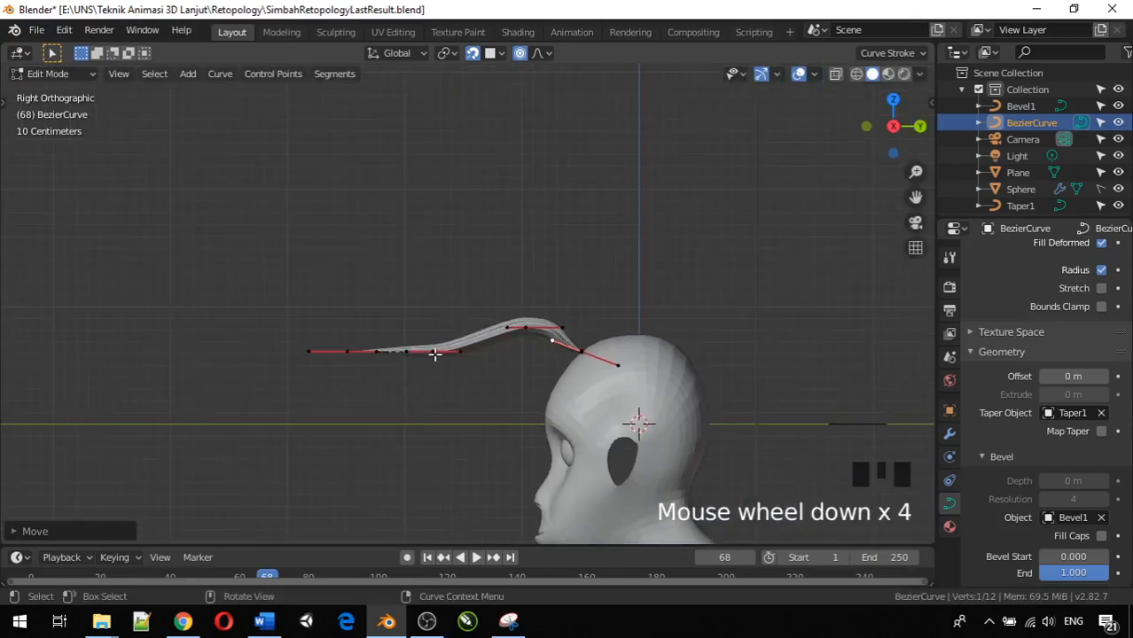
left_click(432, 352)
key("g")
key("z")
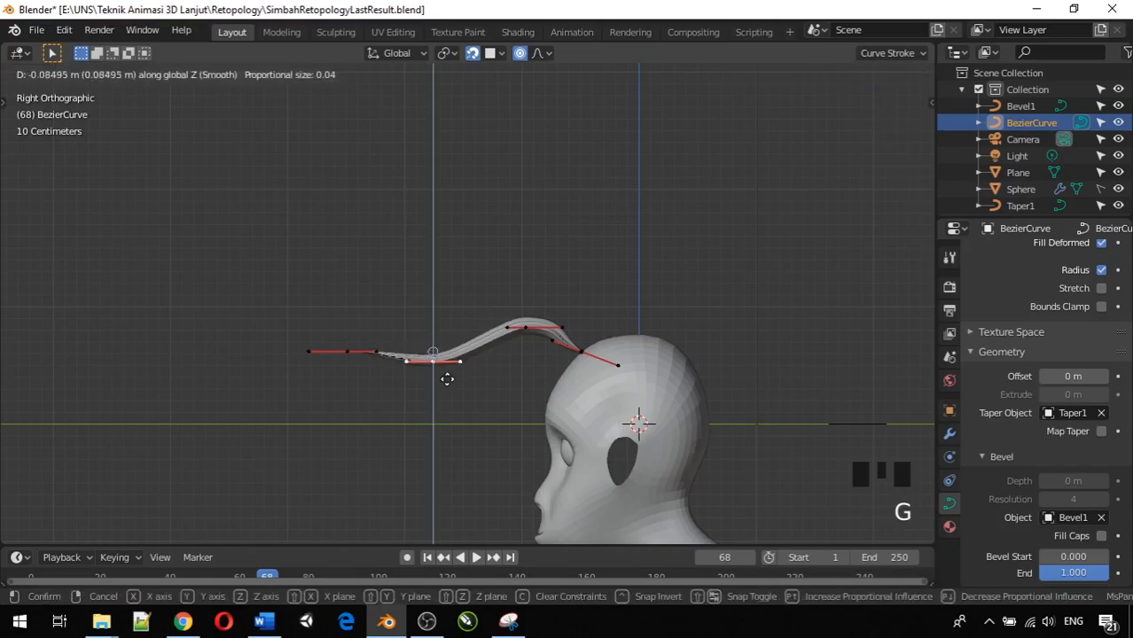
left_click(470, 441)
Step: Lower the strand's tip point about 0.9 m along Z and shift it about 0.5 m toward the face along Y
left_click(347, 352)
key("g")
key("z")
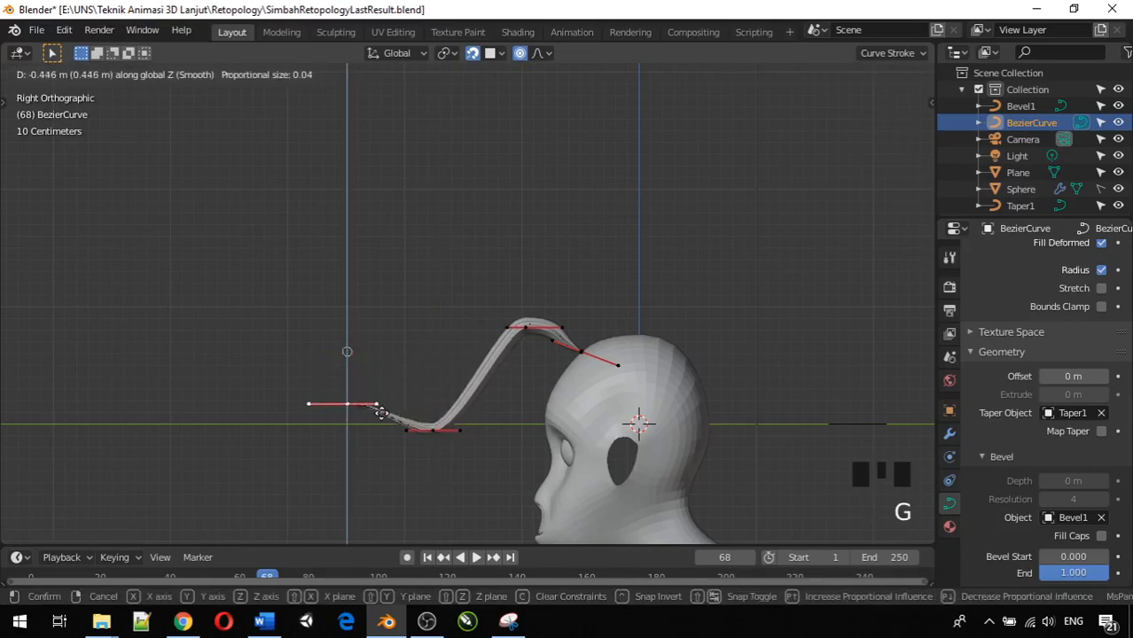
left_click(381, 457)
key("g")
key("y")
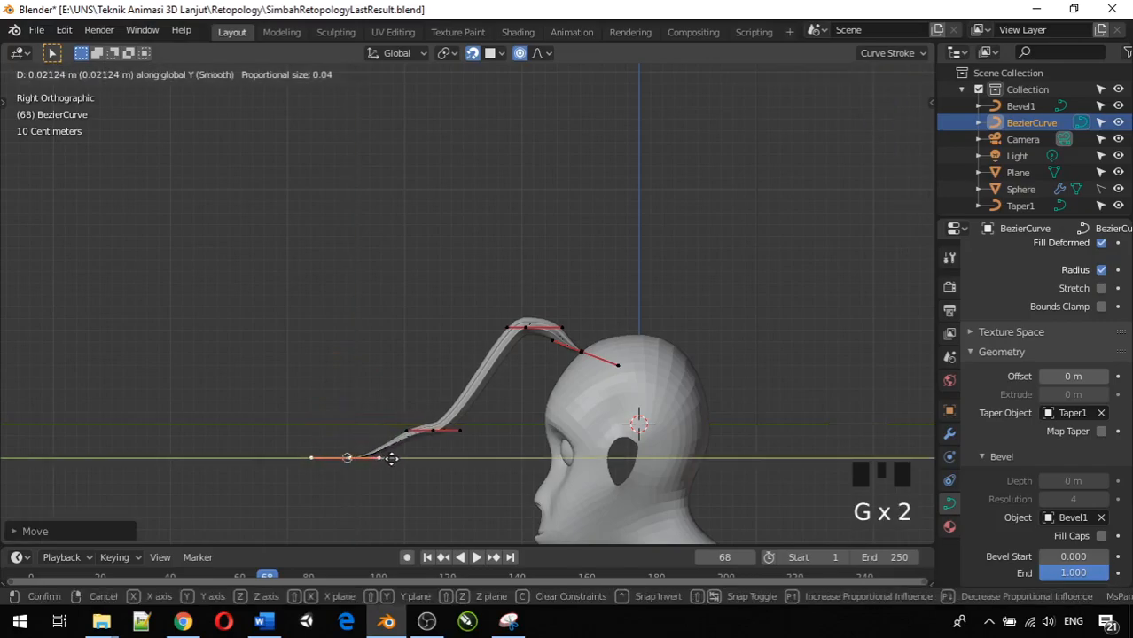
left_click(437, 475)
Step: Raise the control point next to the tip about 0.3 m along Z and shift it about 0.5 m toward the face along Y
left_click(431, 429)
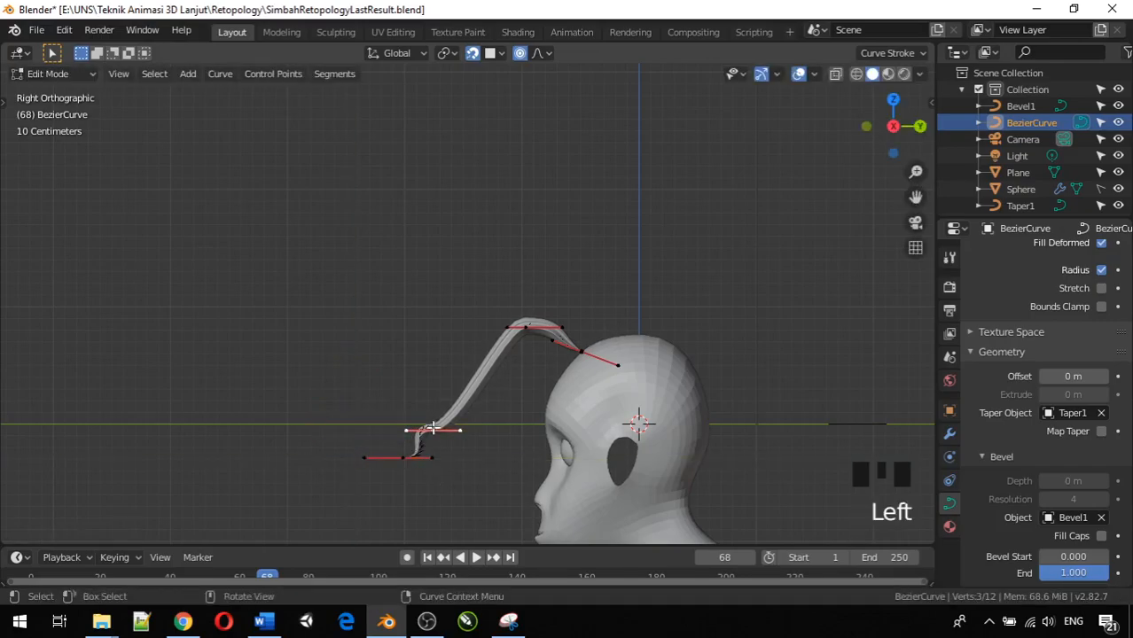
key("g")
key("z")
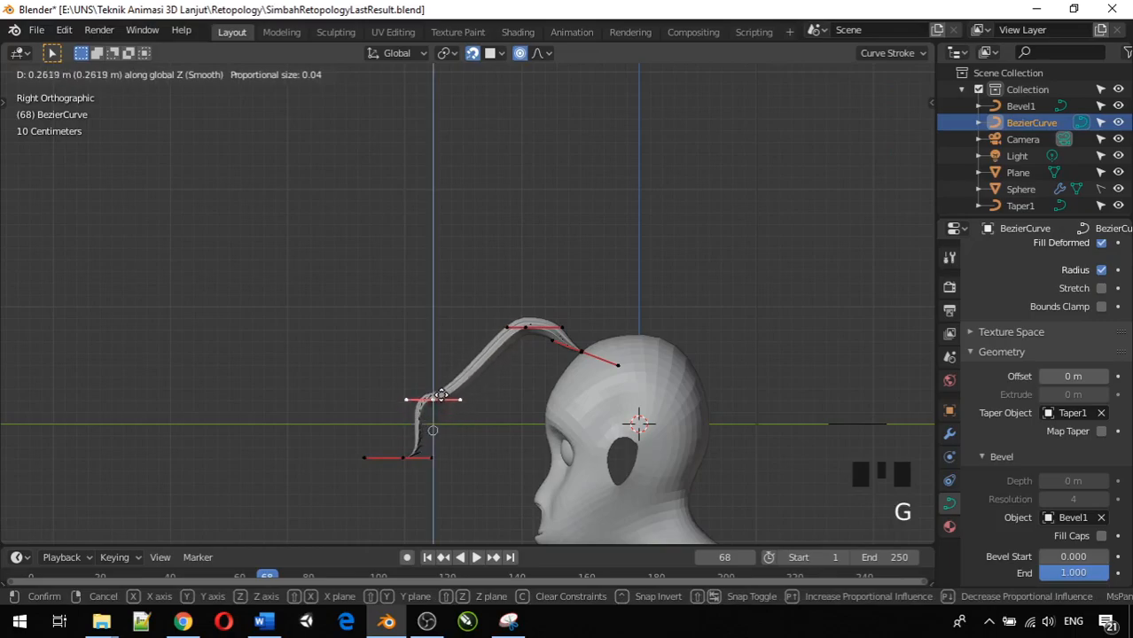
left_click(444, 392)
key("g")
key("y")
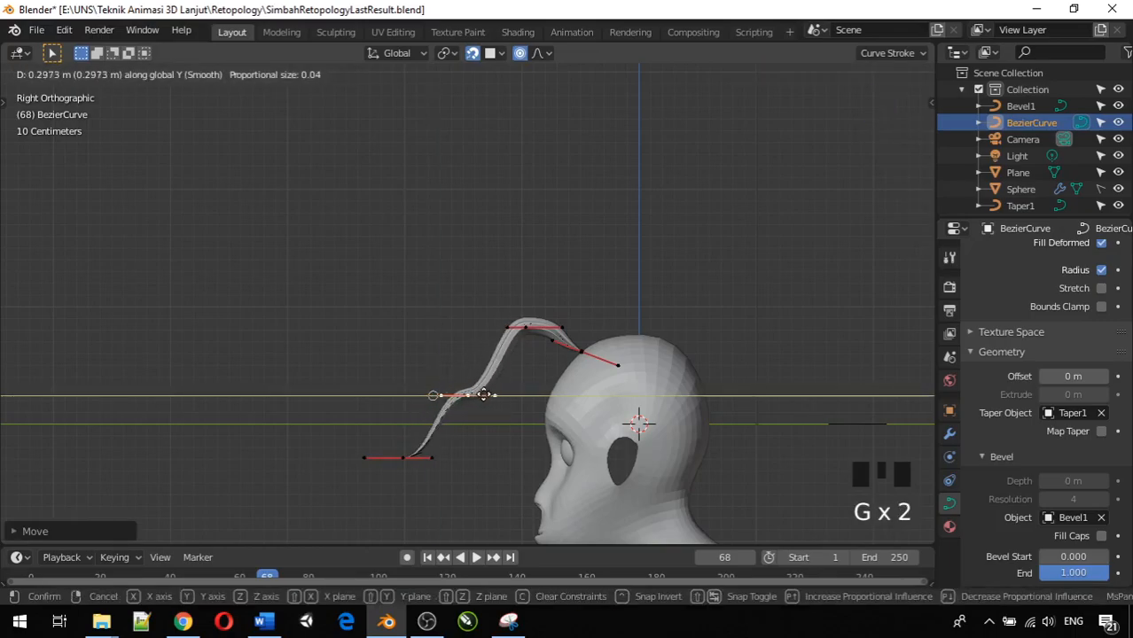
left_click(505, 399)
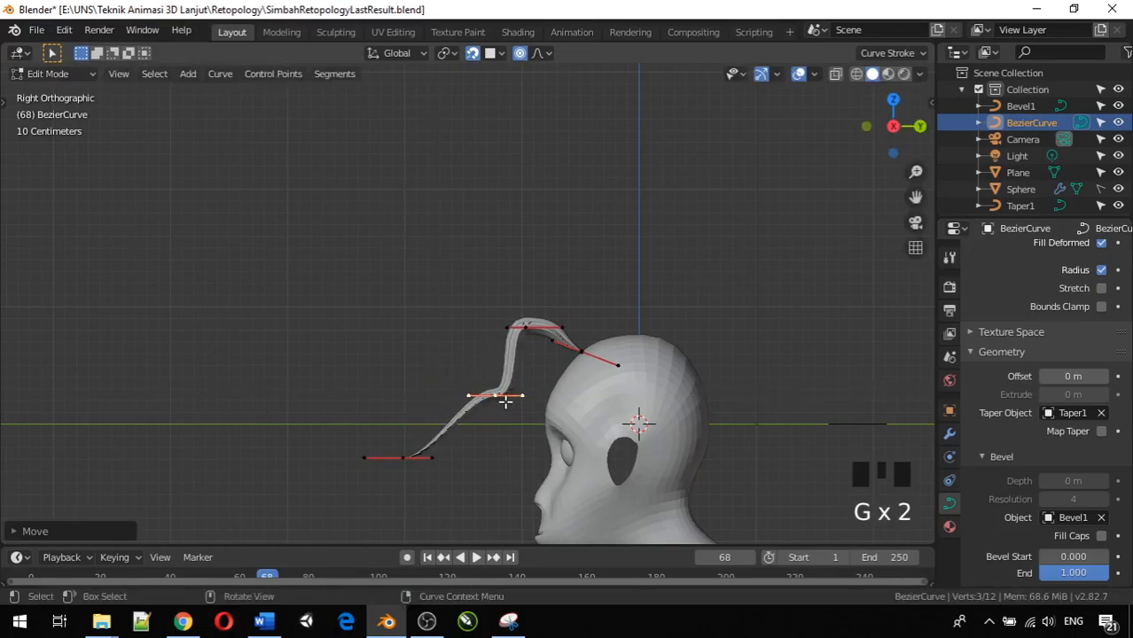
Step: Rotate the tip point about 45 degrees and its neighbouring point about 55 degrees to follow the downward curve, and return to Object Mode
left_click(404, 458)
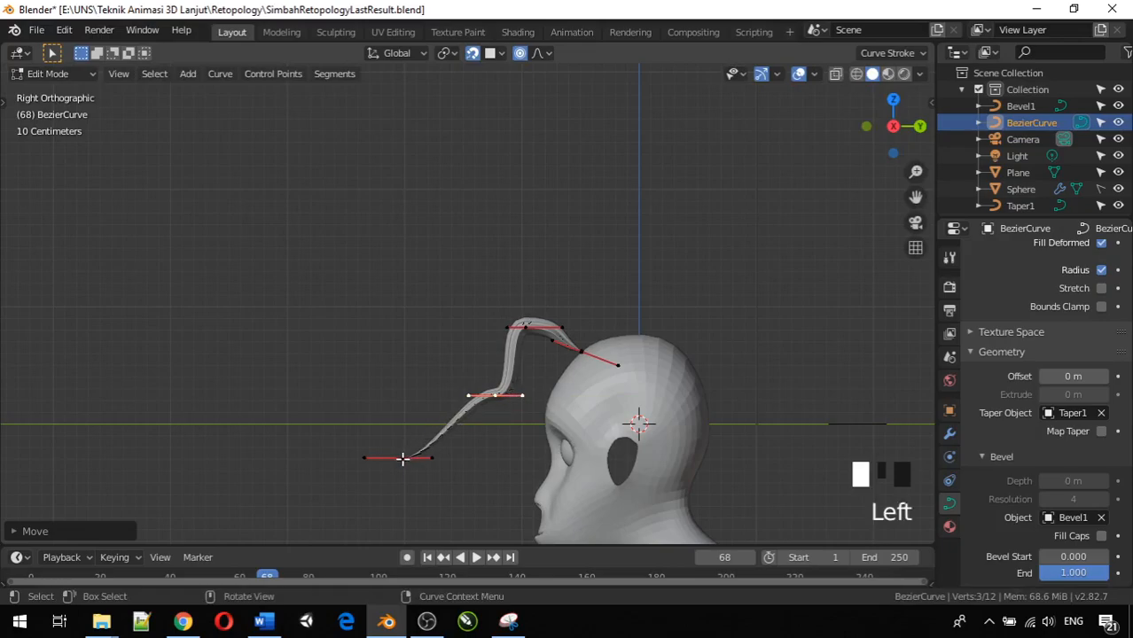
key("r")
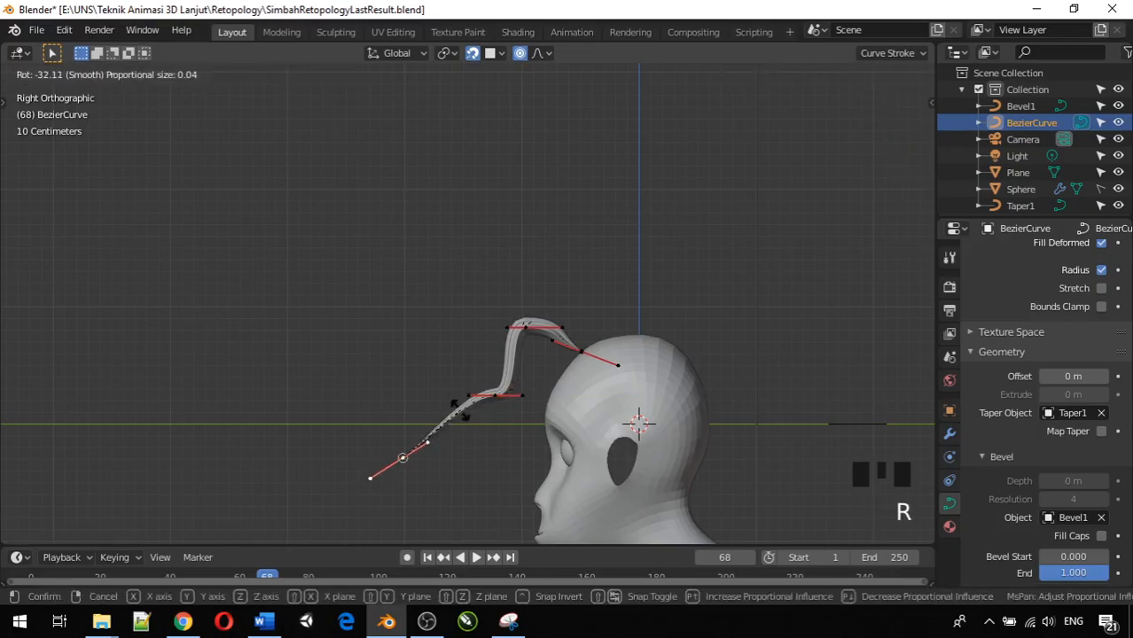
left_click(451, 398)
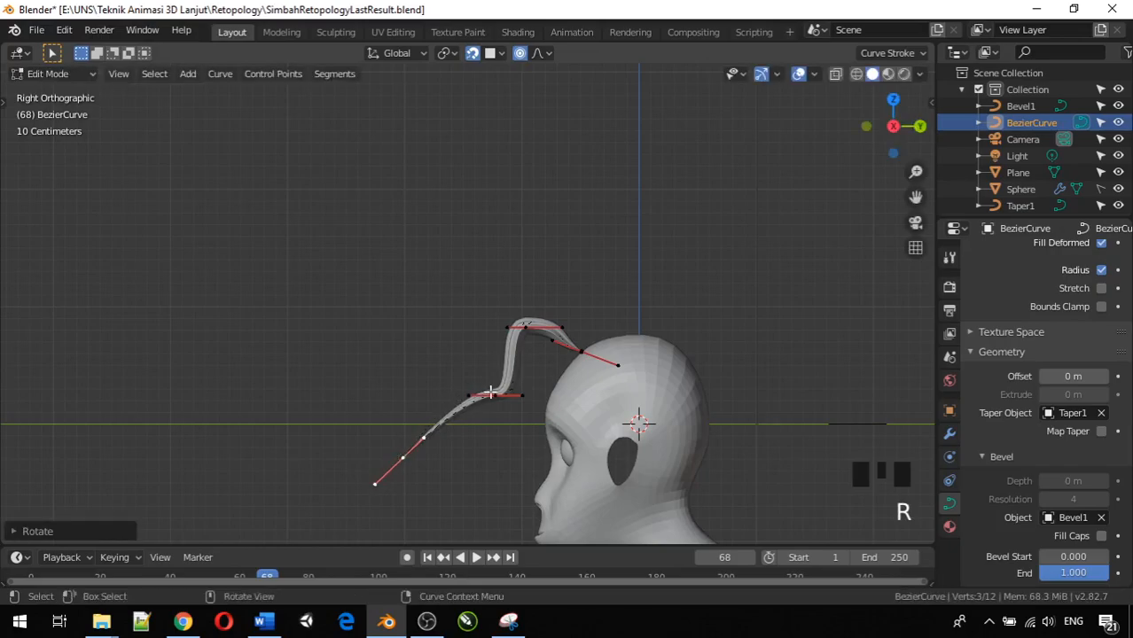
left_click(502, 396)
key("r")
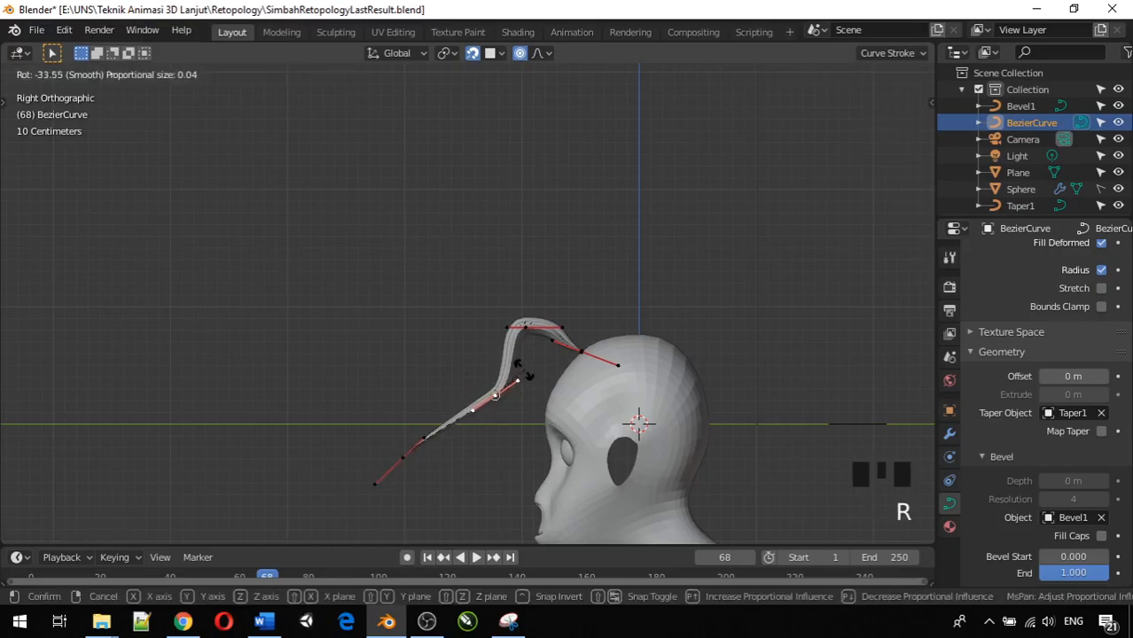
left_click(514, 362)
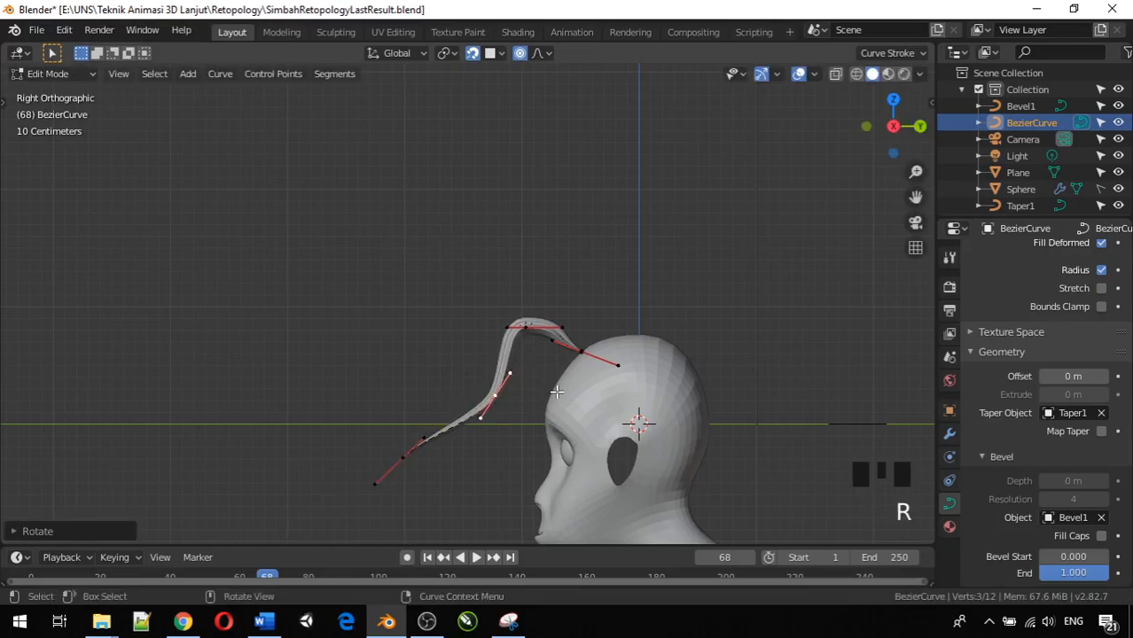
key("Tab")
Step: Slide the whole strand about 0.1 m forward along Y in top view so its root snaps lower on the middle of the forehead
middle_click_drag(547, 399, 767, 402)
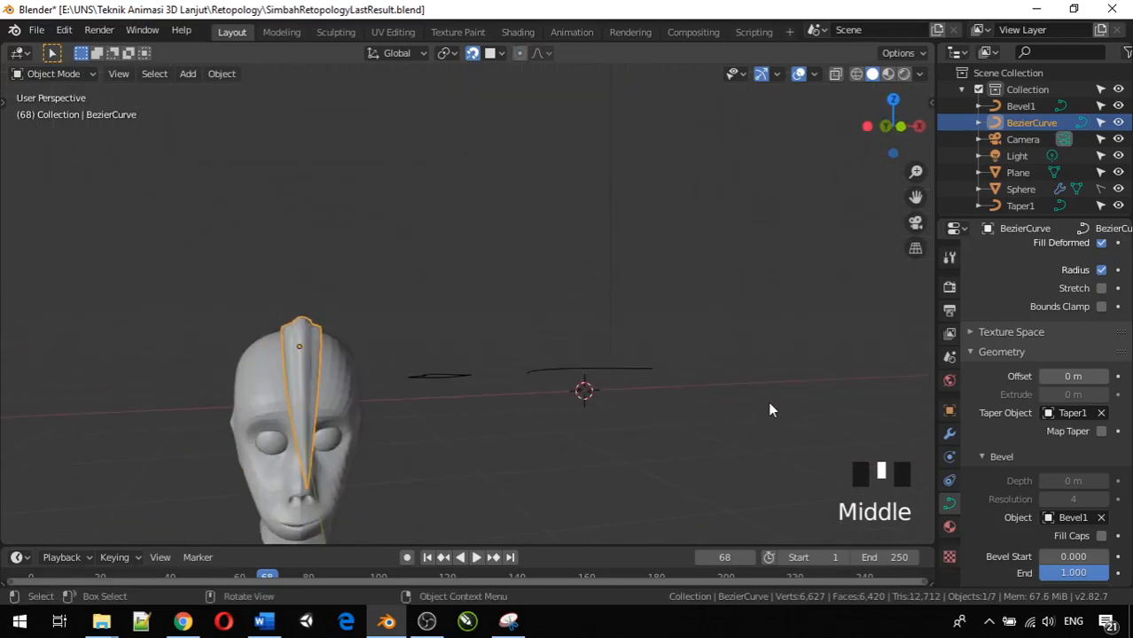
key("KP_1")
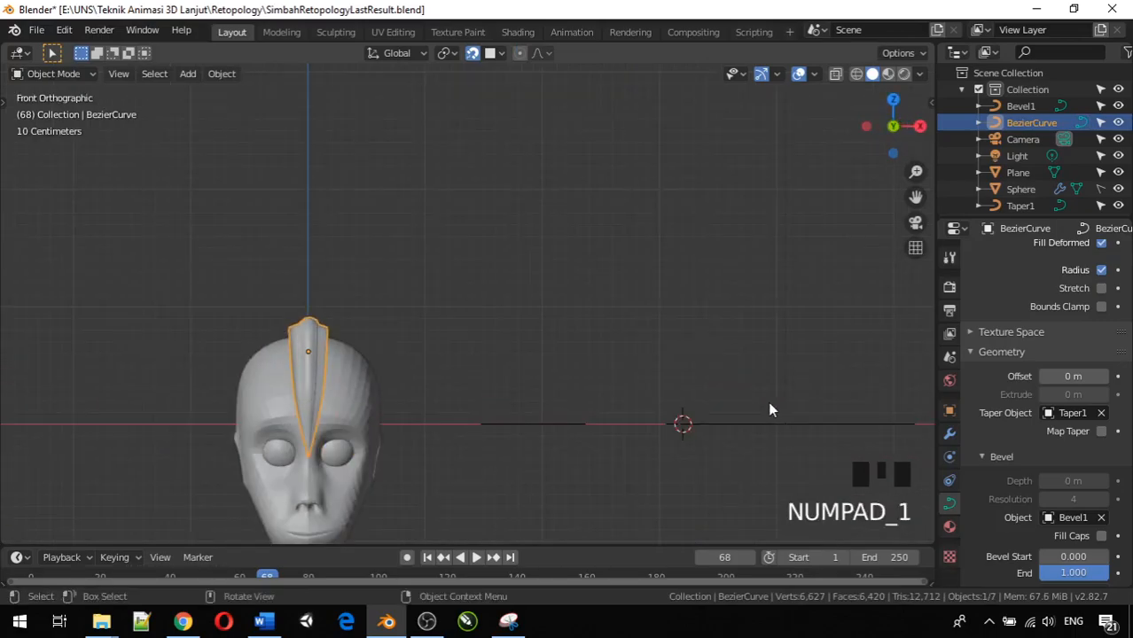
middle_click_drag(736, 409, 545, 440)
key("KP_3")
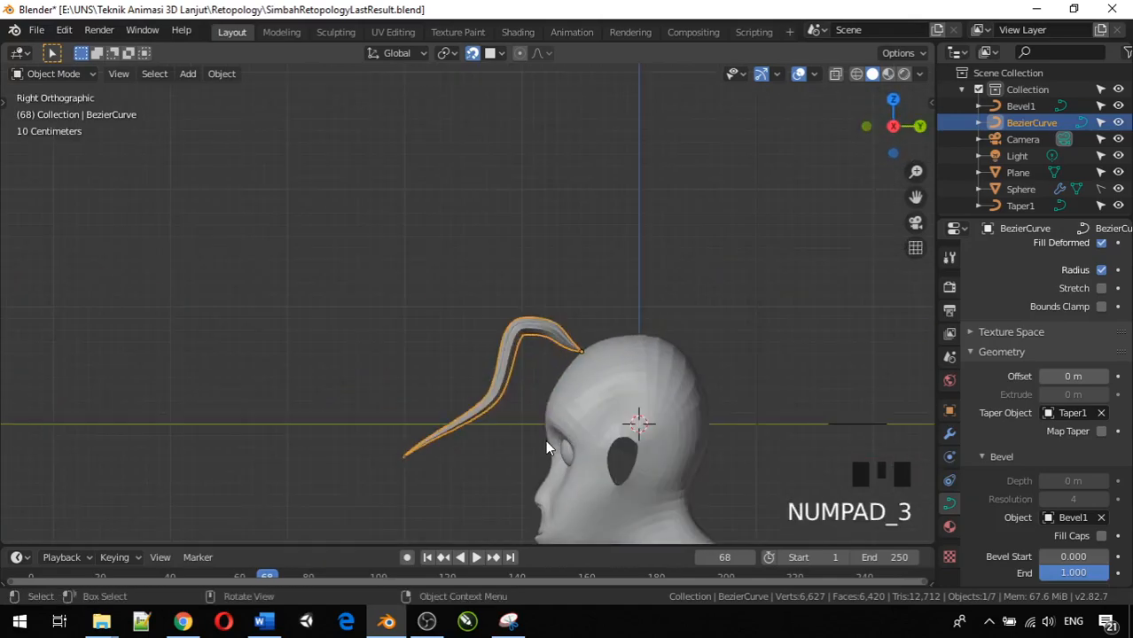
key("KP_7")
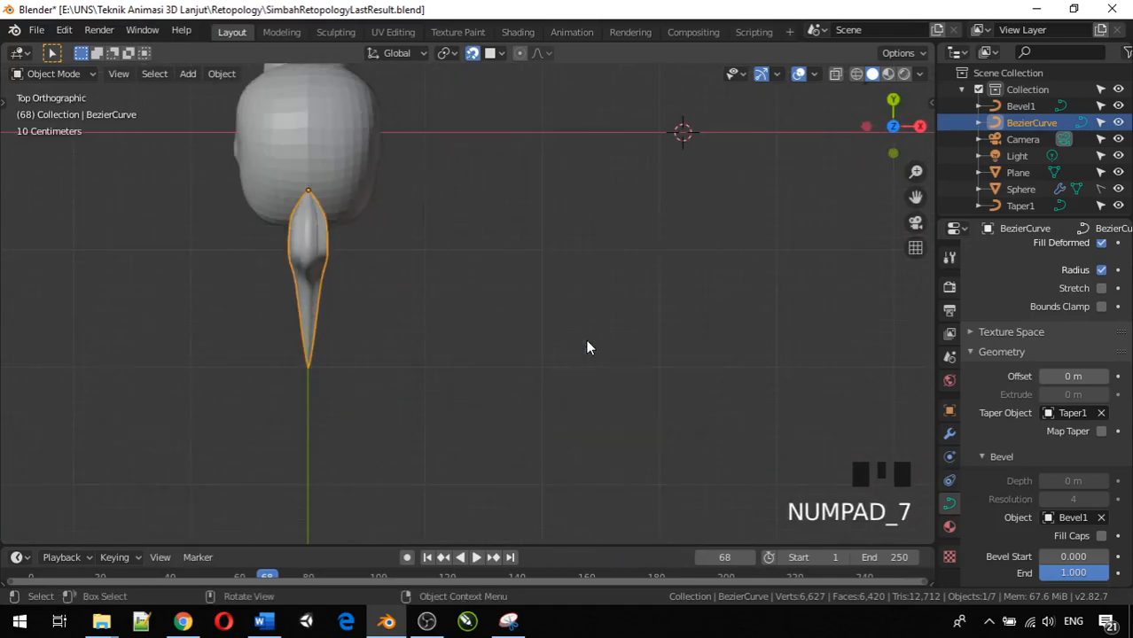
left_click(309, 203)
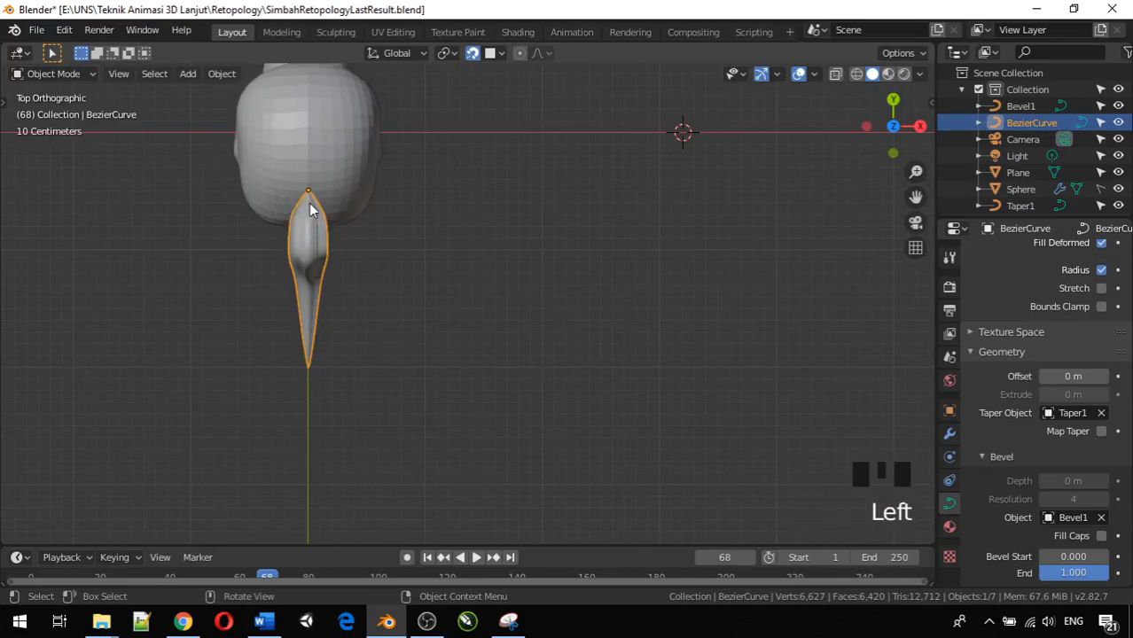
key("g")
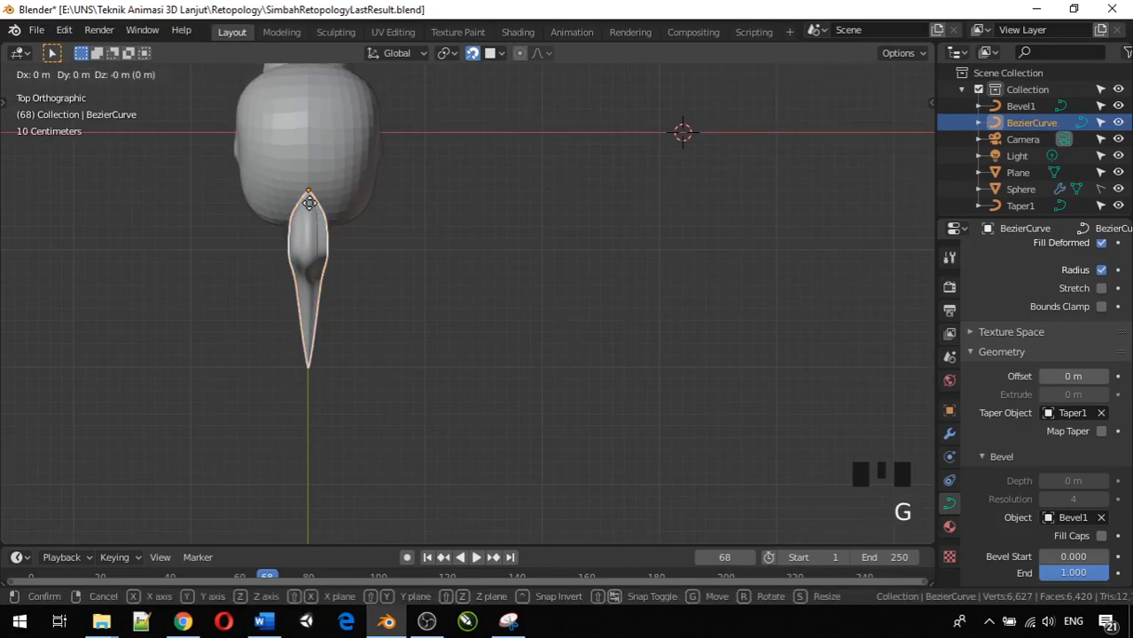
key("y")
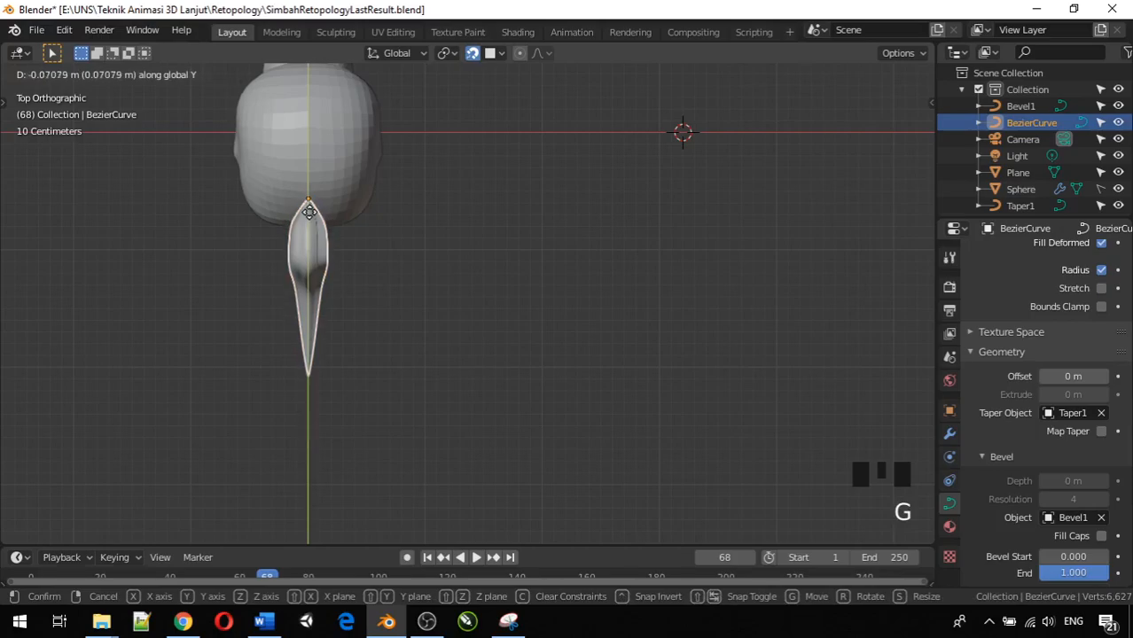
left_click(458, 350)
middle_click_drag(458, 350, 373, 238)
key("KP_1")
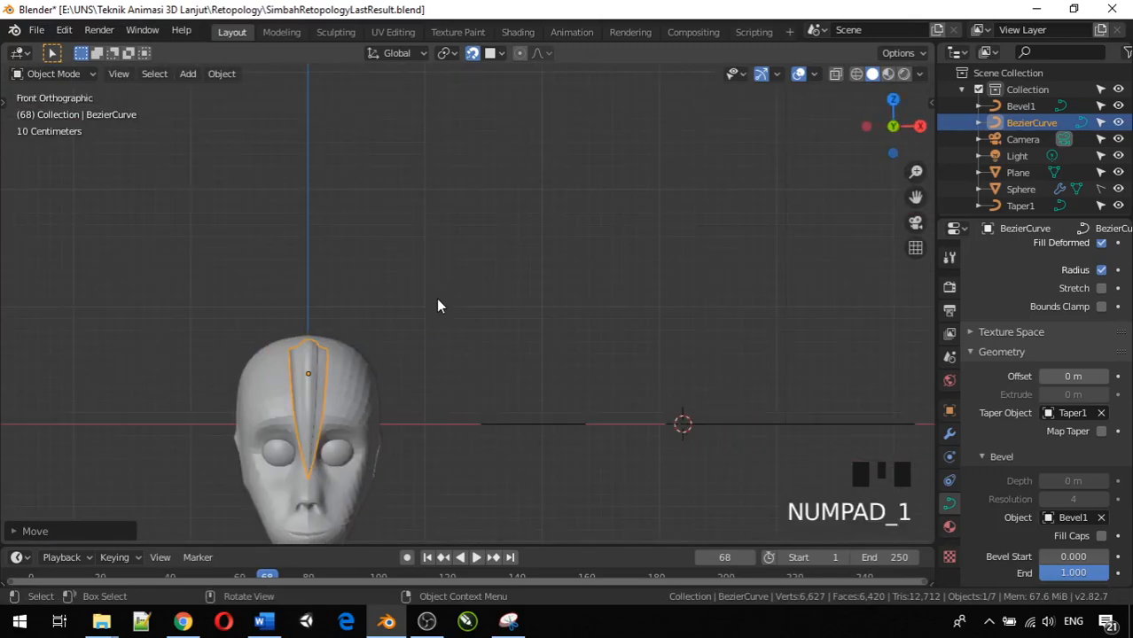
Step: In right view, edit the strand and shift its top bend point about 0.1 m down and 0.1 m toward the head
key("KP_3")
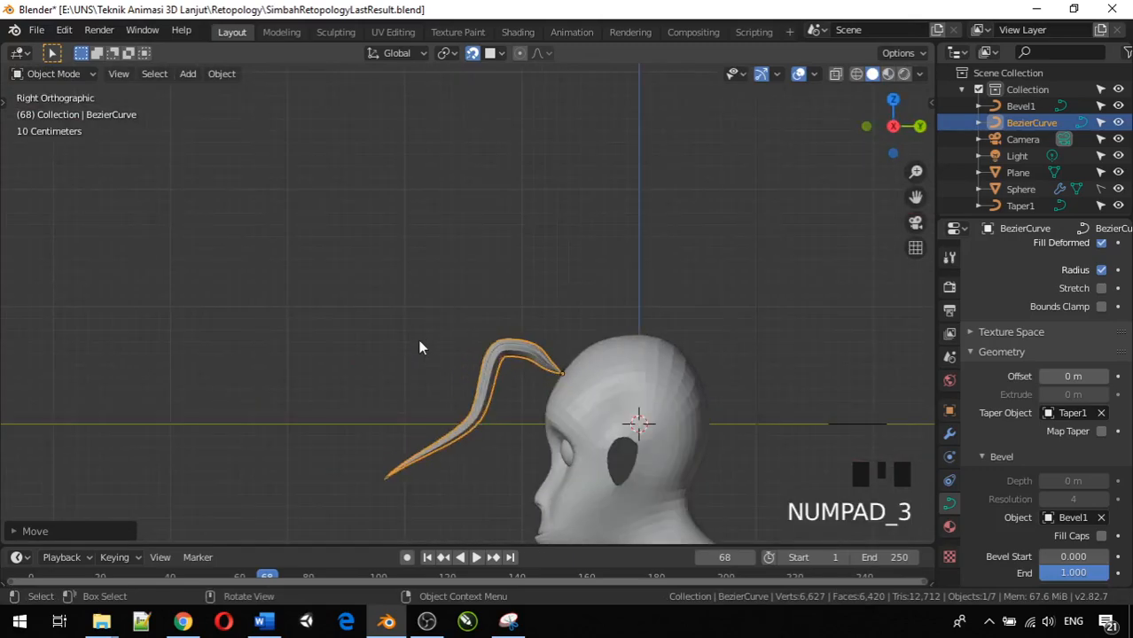
key("Tab")
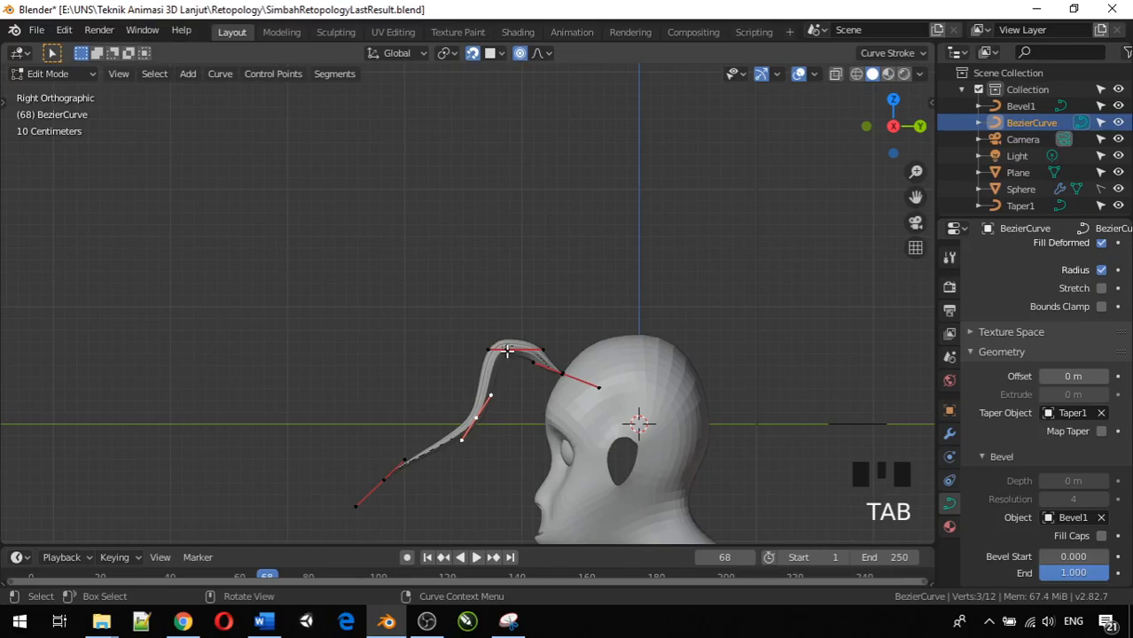
left_click(507, 351)
key("g")
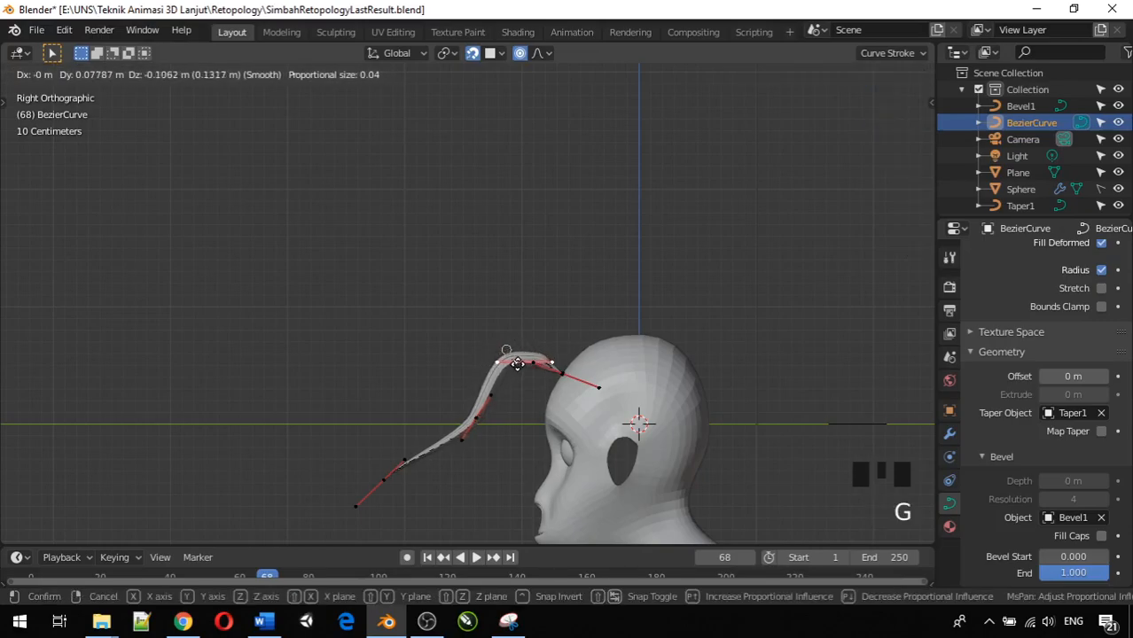
left_click(521, 363)
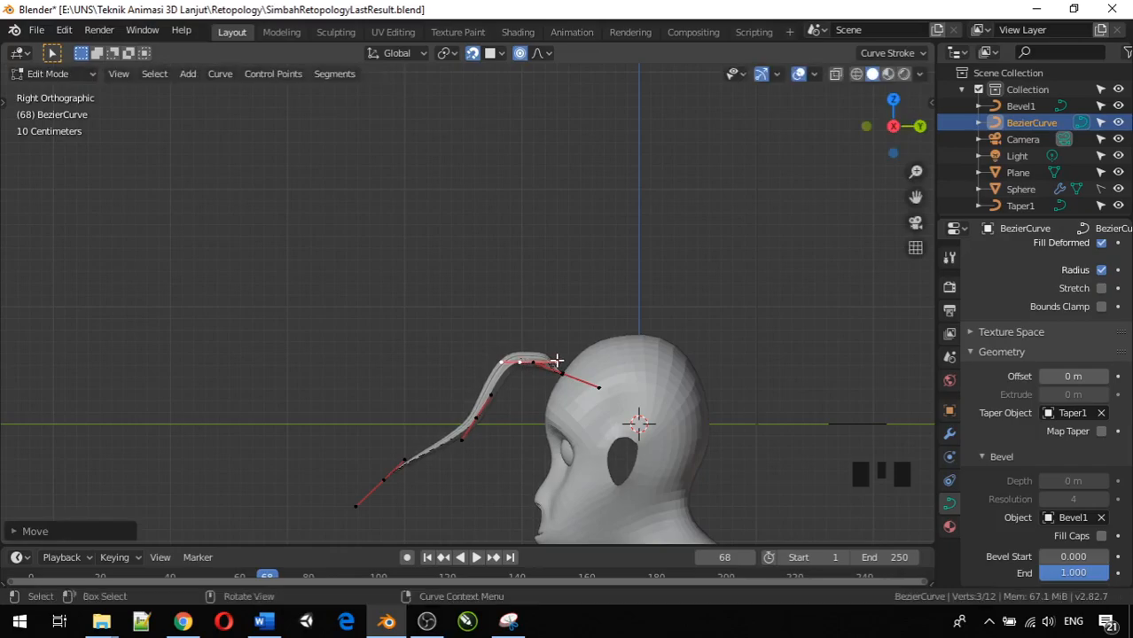
Step: Move the bend point's root-side handle about 0.1 m along Y away from the head
left_click(559, 361)
key("g")
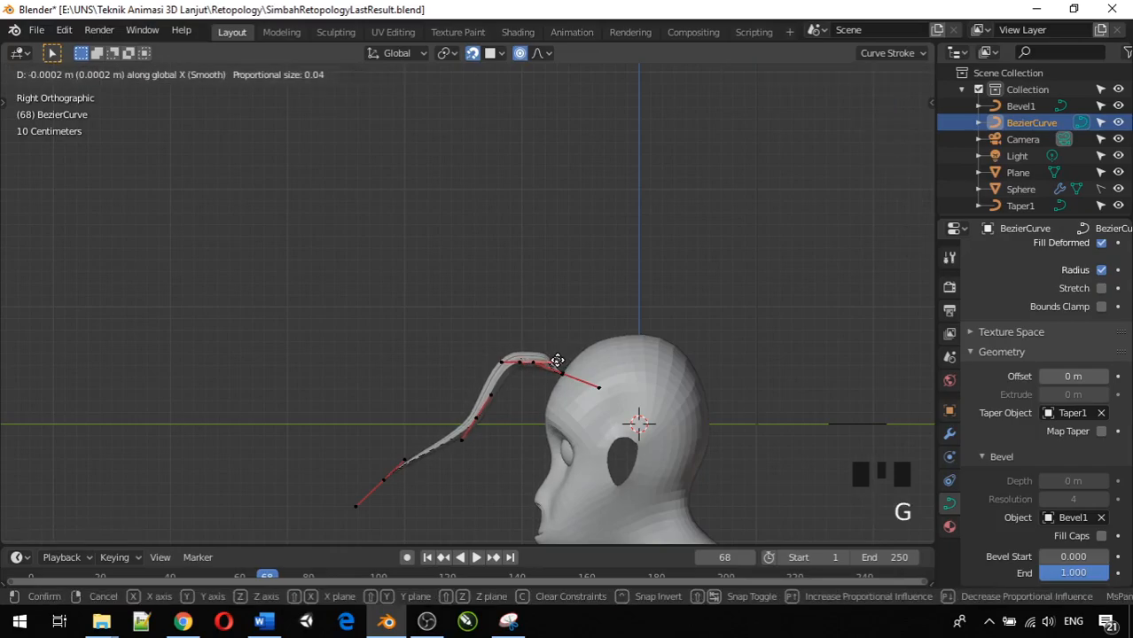
left_click(556, 362)
key("g")
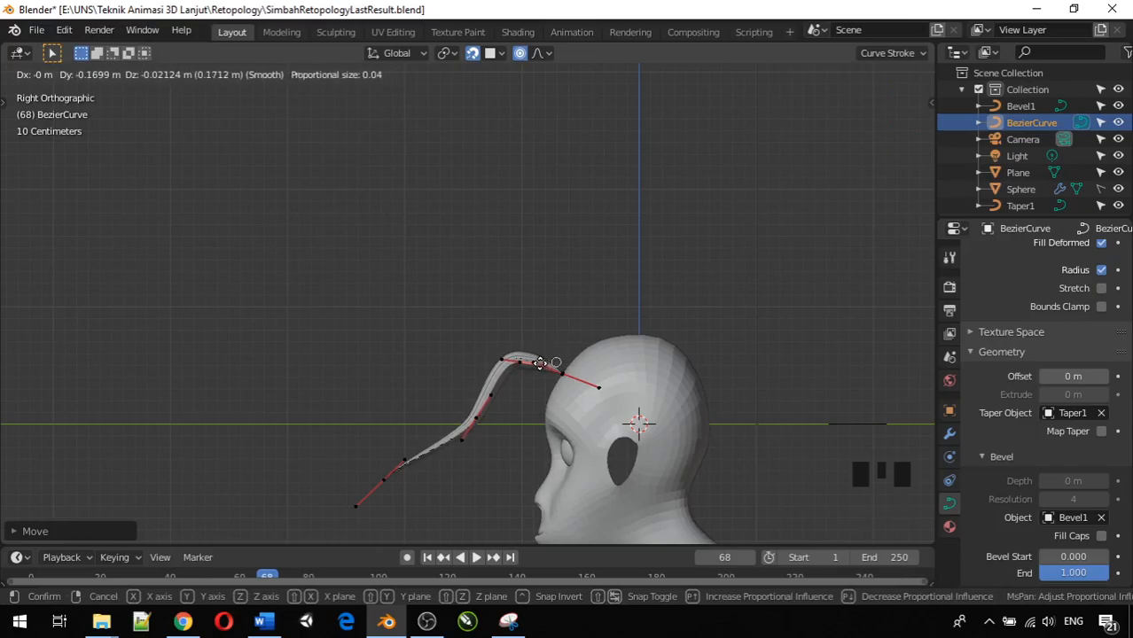
key("y")
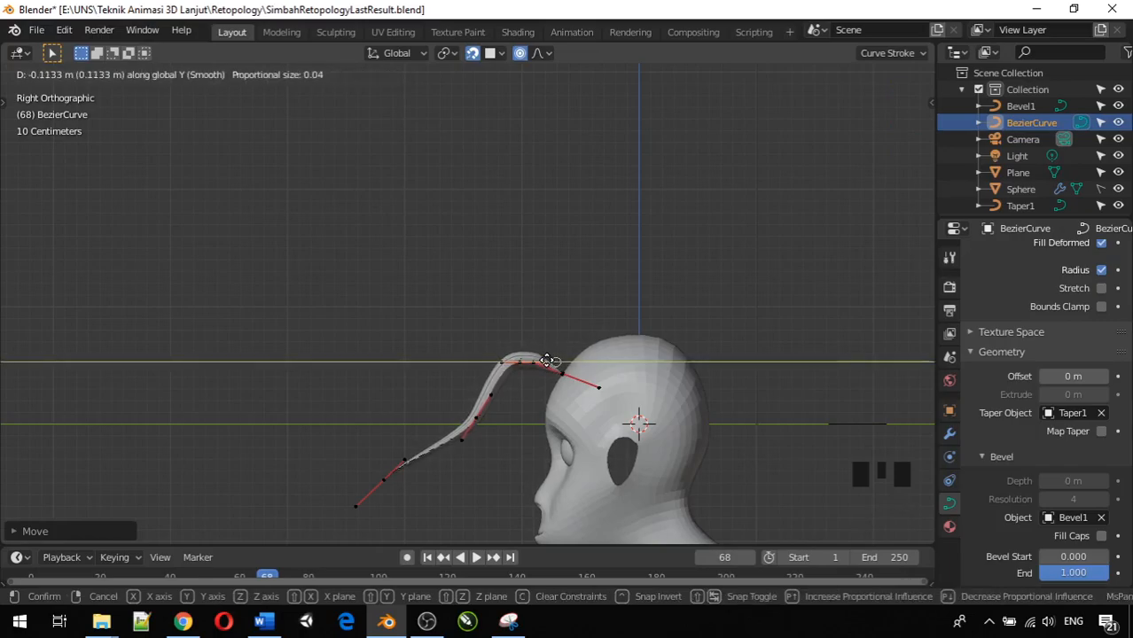
left_click(541, 361)
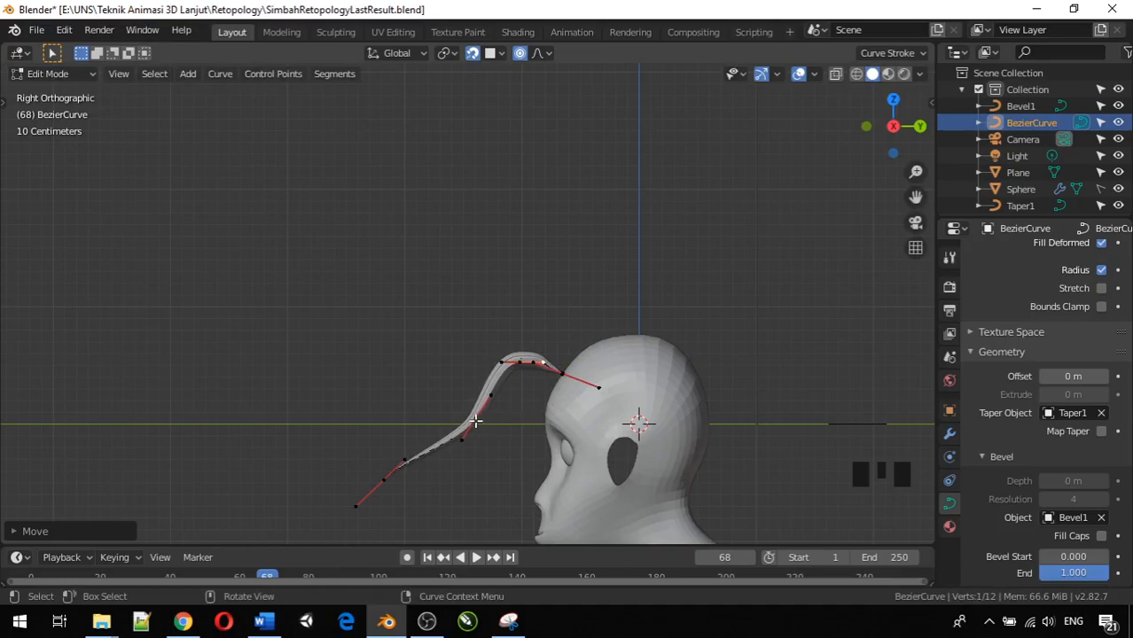
Step: Move the tip point about 1 m toward the face along Y and rotate it so its handles run nearly vertical
left_click(386, 478)
key("g")
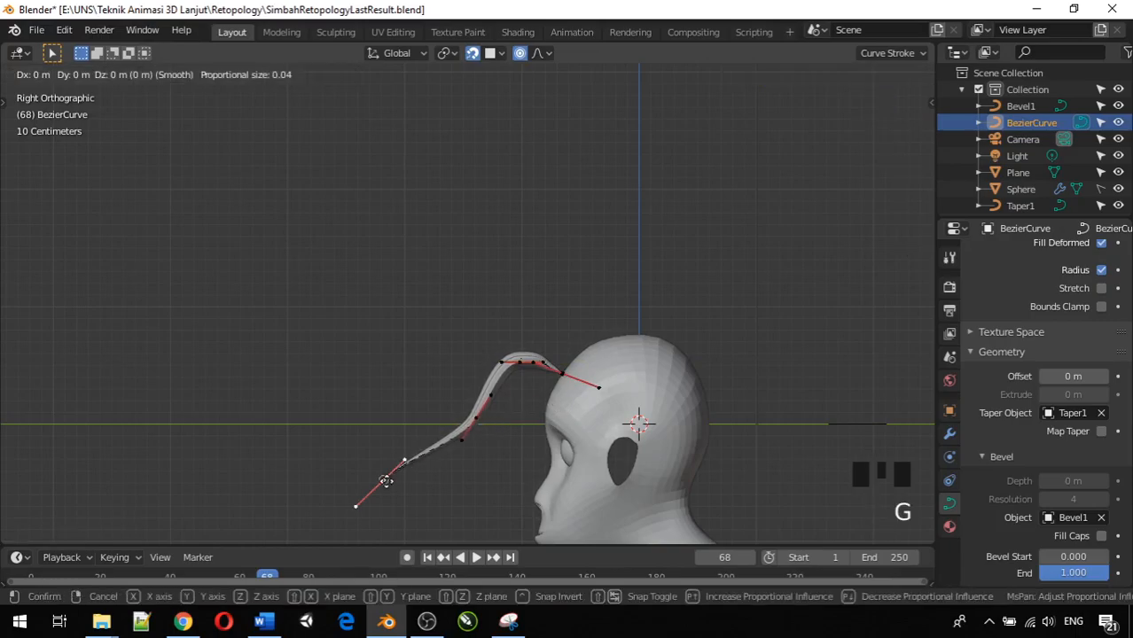
key("y")
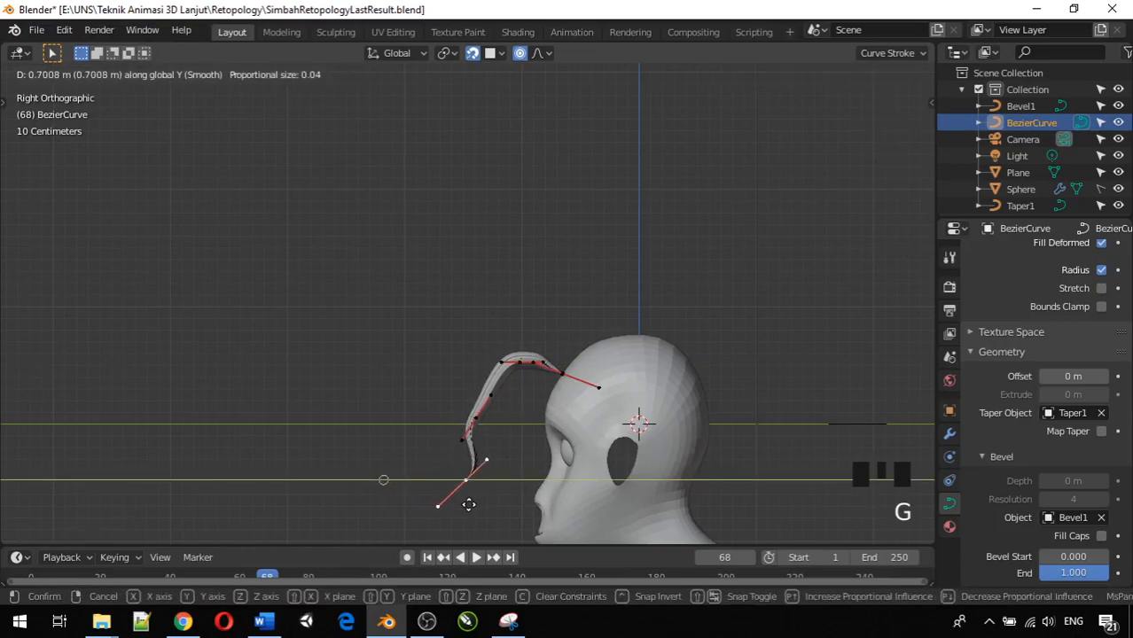
left_click(500, 511)
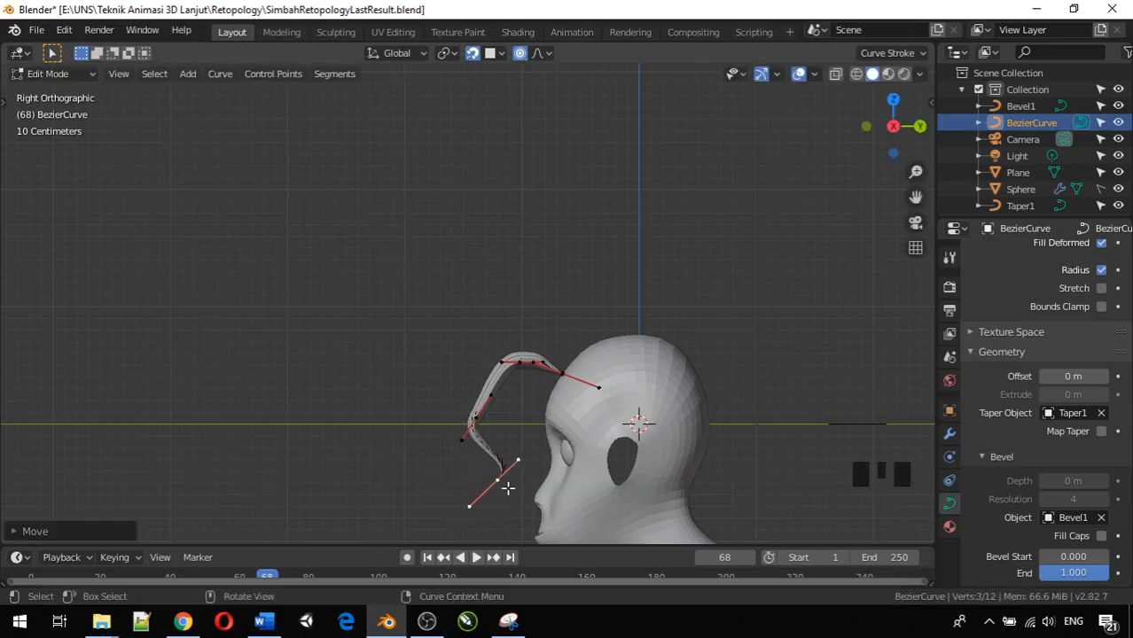
key("r")
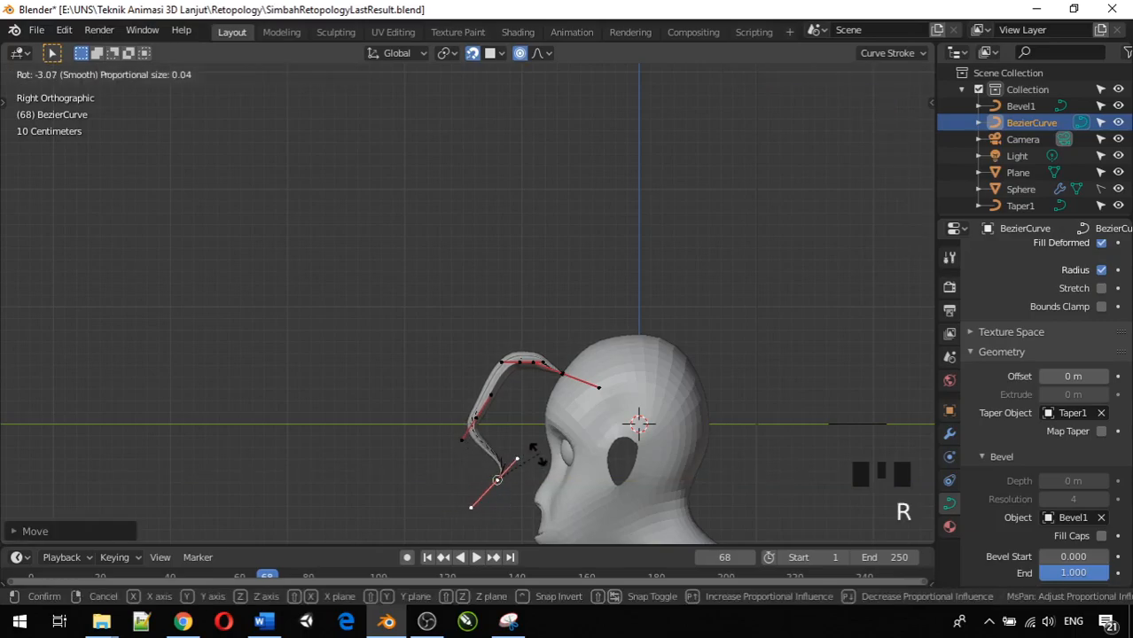
left_click(501, 438)
Step: Shift the point above the tip about 0.2 m toward the face, rotate it about 31 degrees to upright, and return to Object Mode
left_click(472, 421)
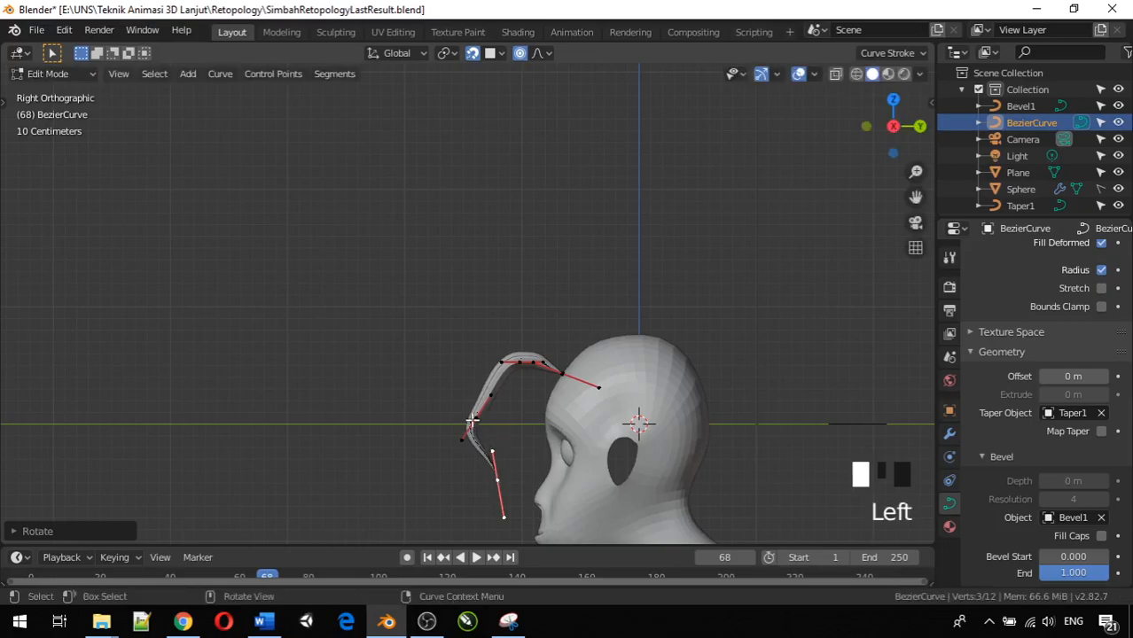
key("g")
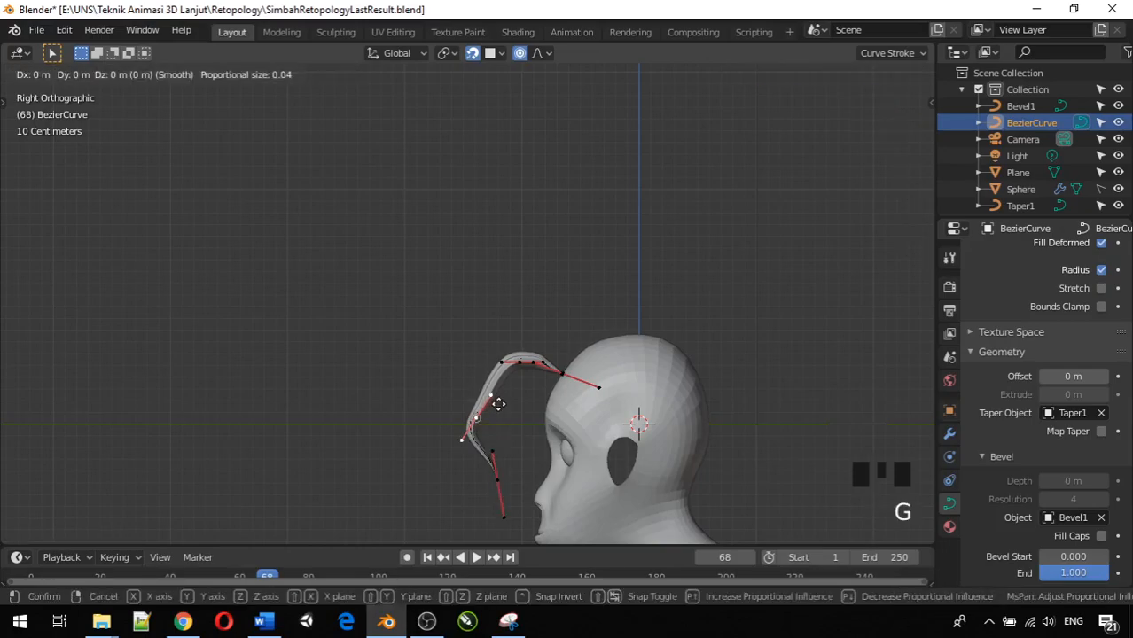
left_click(518, 406)
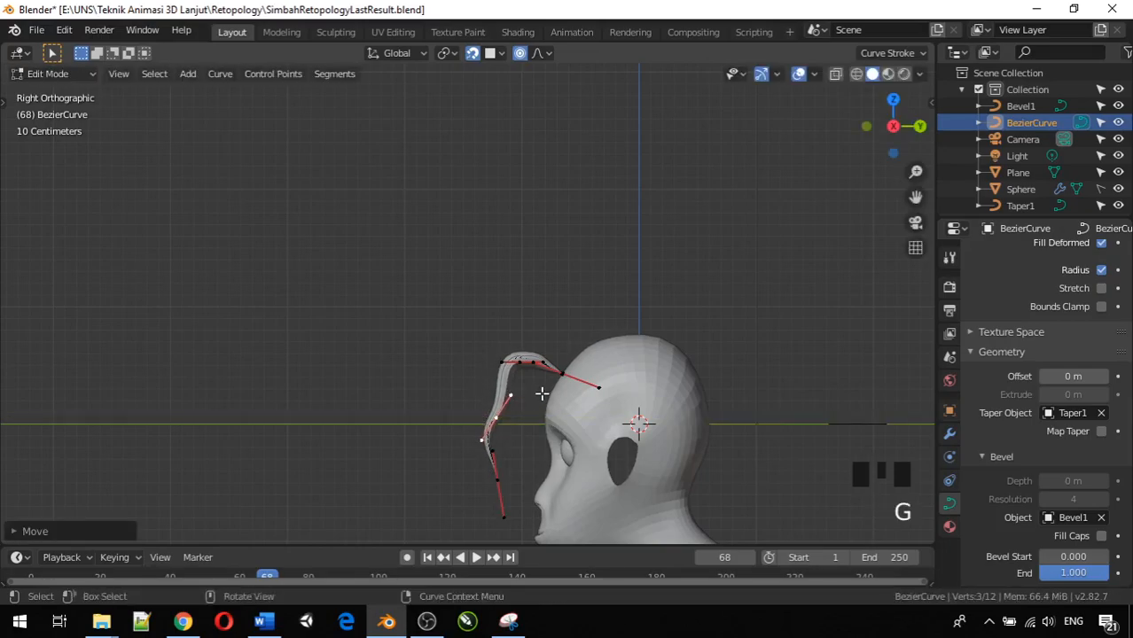
key("r")
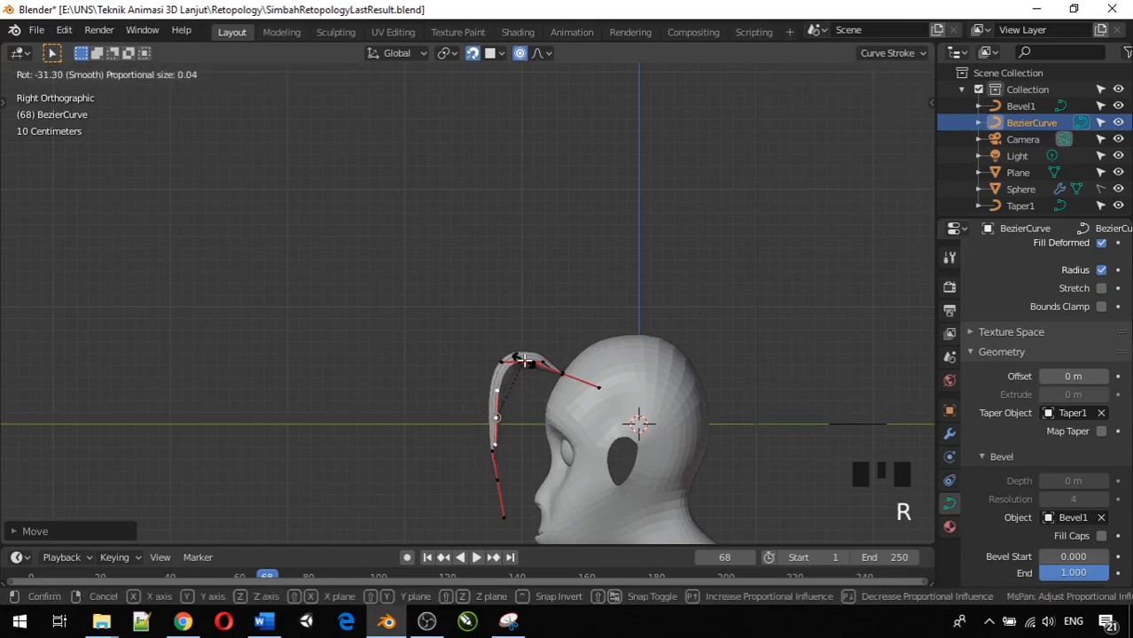
left_click(525, 360)
key("Tab")
middle_click_drag(546, 432, 572, 424)
Step: Edit the strand in right view and pull the bend point's root-side handle about 0.08 m away from the head along Y
key("KP_3")
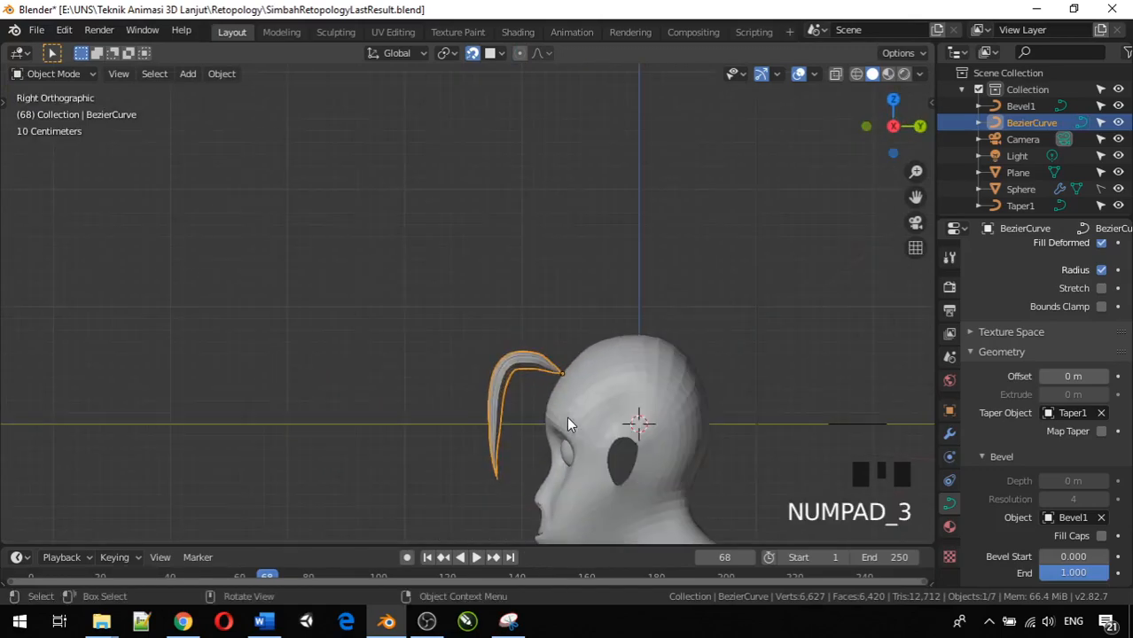
key("Tab")
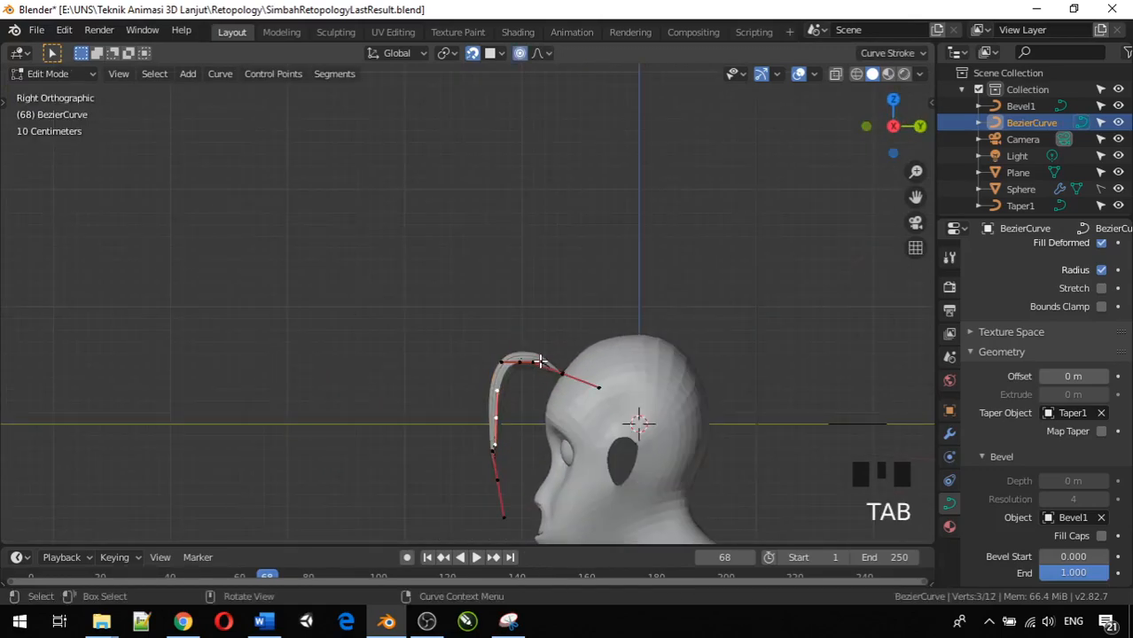
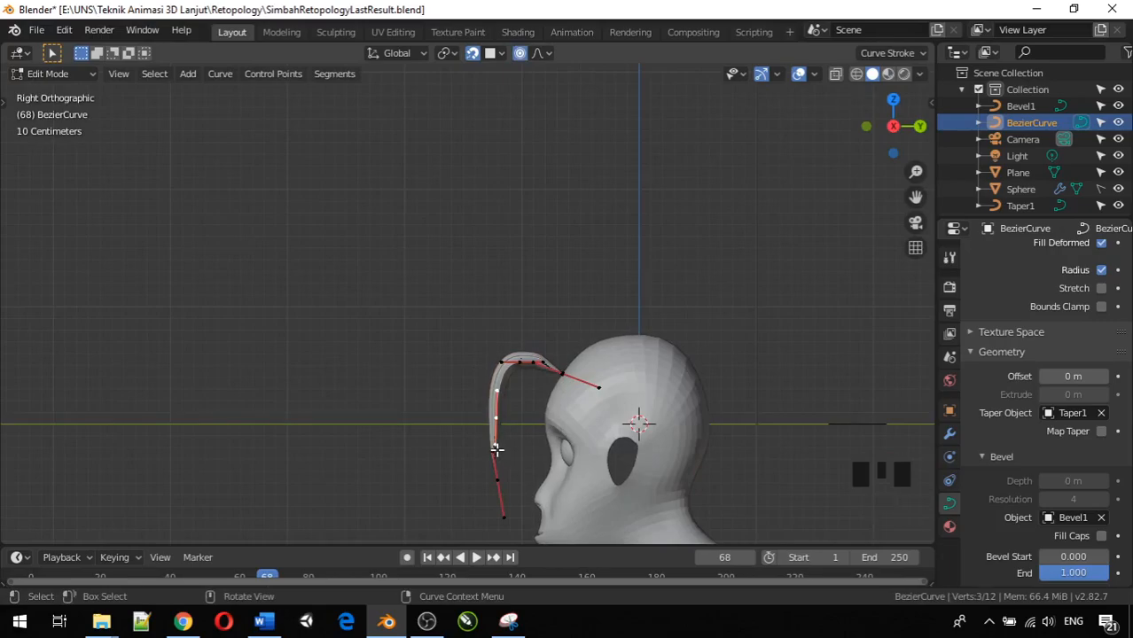
scroll(498, 453, "up", 3)
scroll(496, 453, "down", 3)
scroll(497, 461, "up", 2)
middle_click_drag(497, 465, 470, 257, "shift")
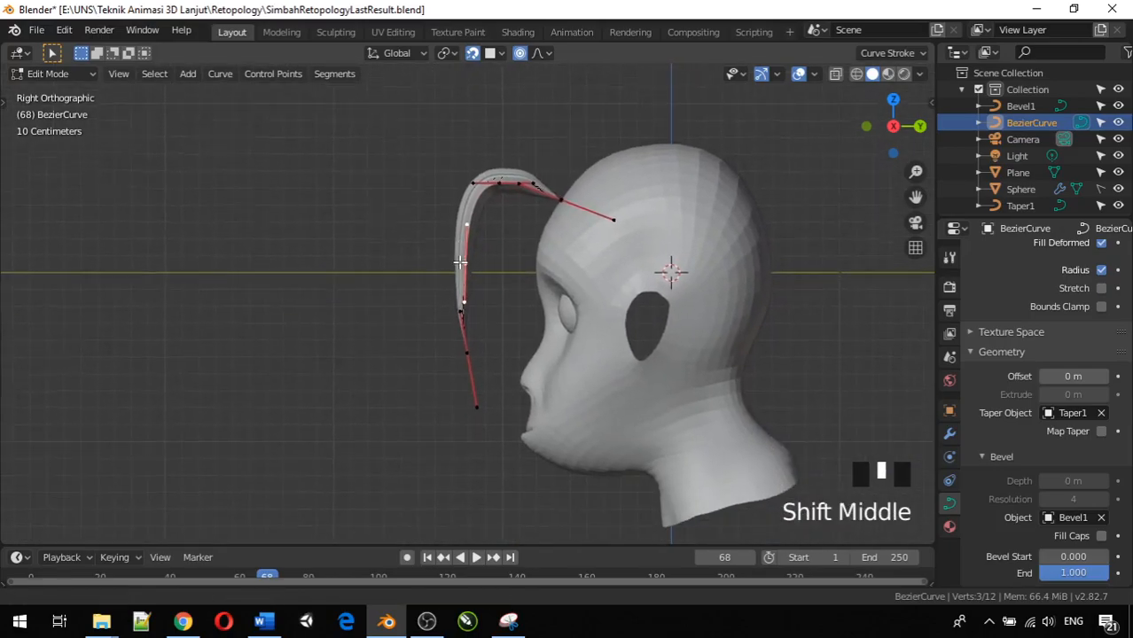
scroll(464, 301, "up", 3)
scroll(467, 299, "up", 1)
scroll(475, 285, "down", 2)
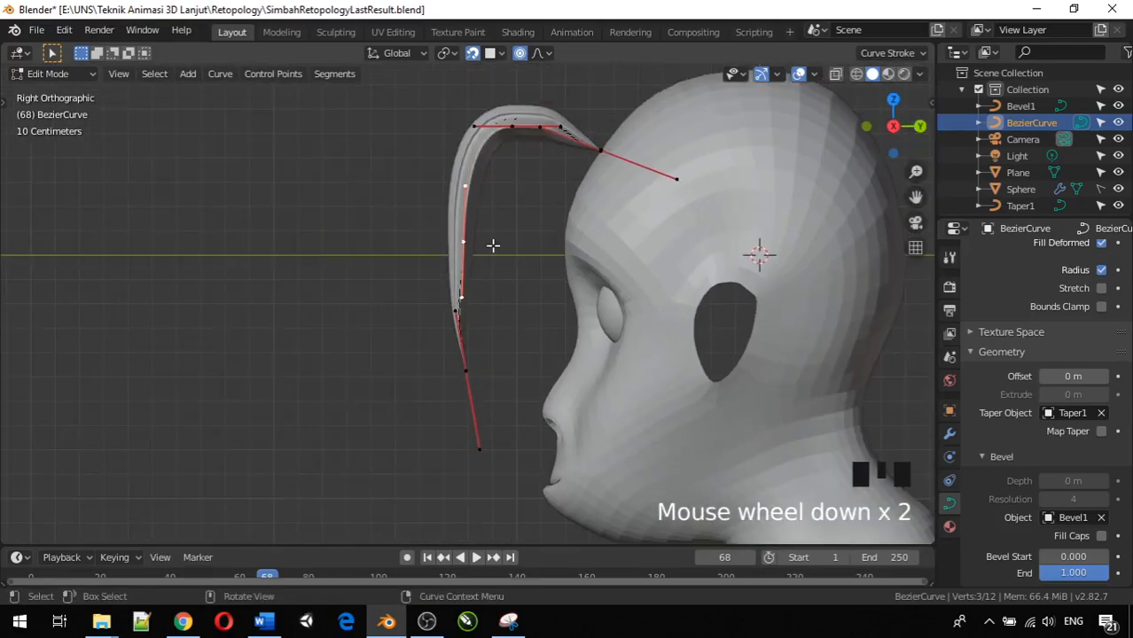
left_click(560, 129)
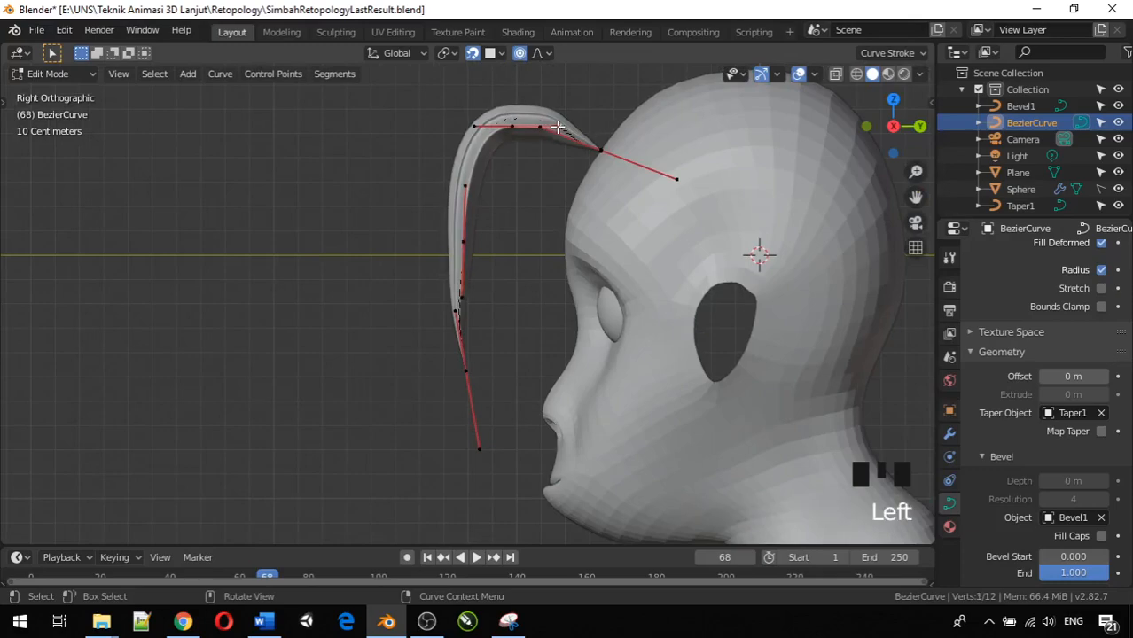
key("g")
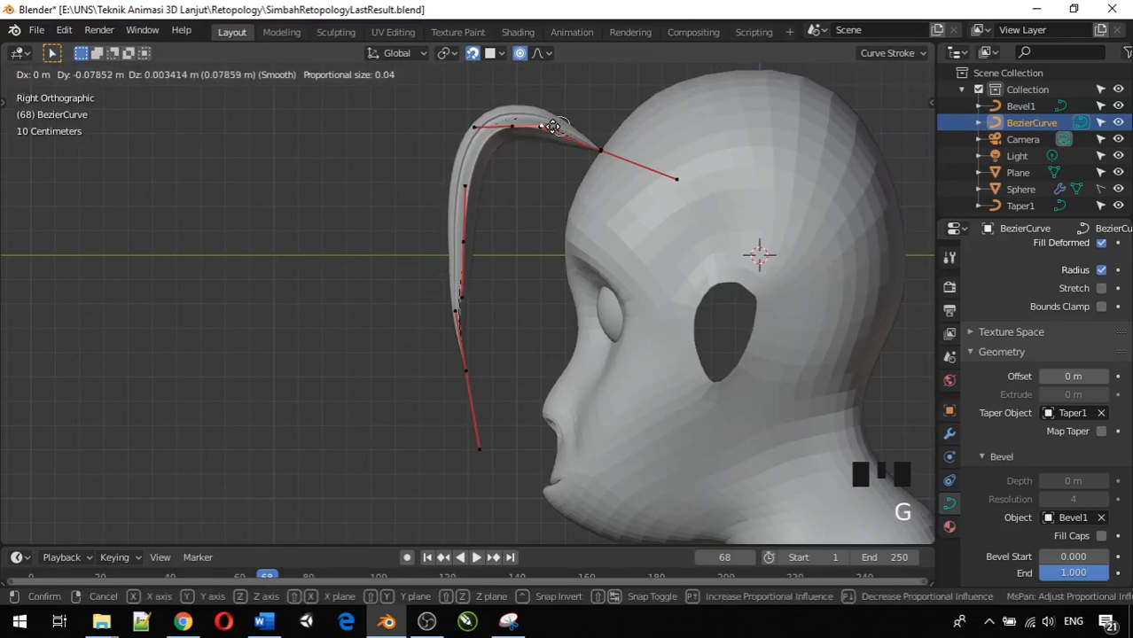
left_click(550, 128)
Step: Shift the whole bend point about 0.12 m toward the head along Y
left_click(522, 127)
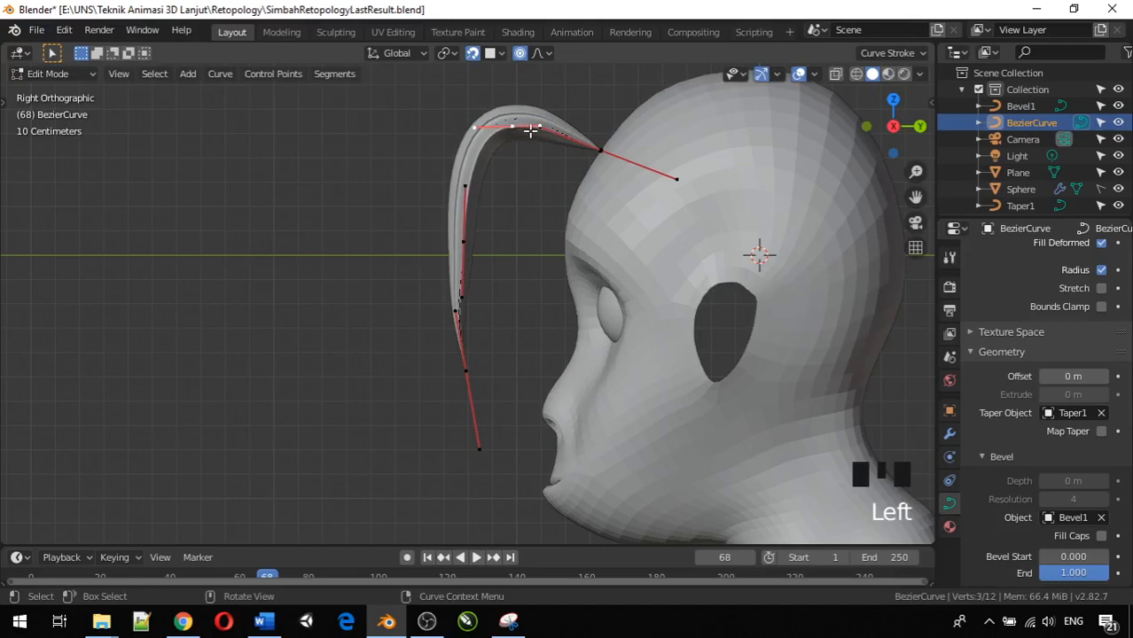
key("g")
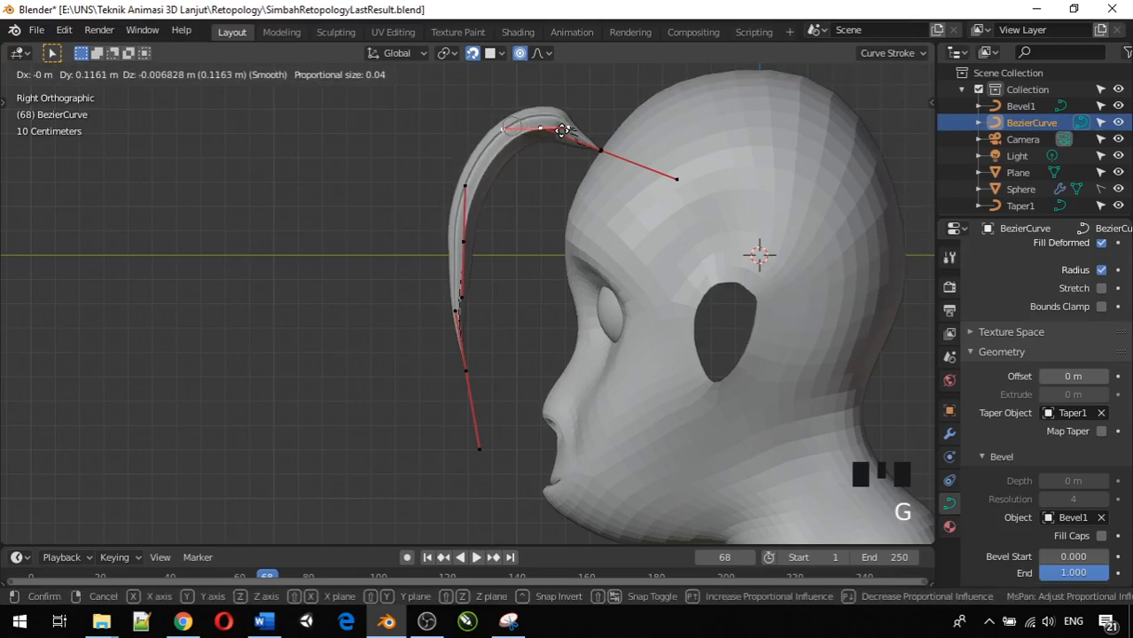
left_click(565, 133)
Step: Move the bend point's centre and root-side handle slightly up and about 0.1 m toward the head
left_click(573, 141)
scroll(540, 130, "down", 2)
left_click(565, 134)
key("g")
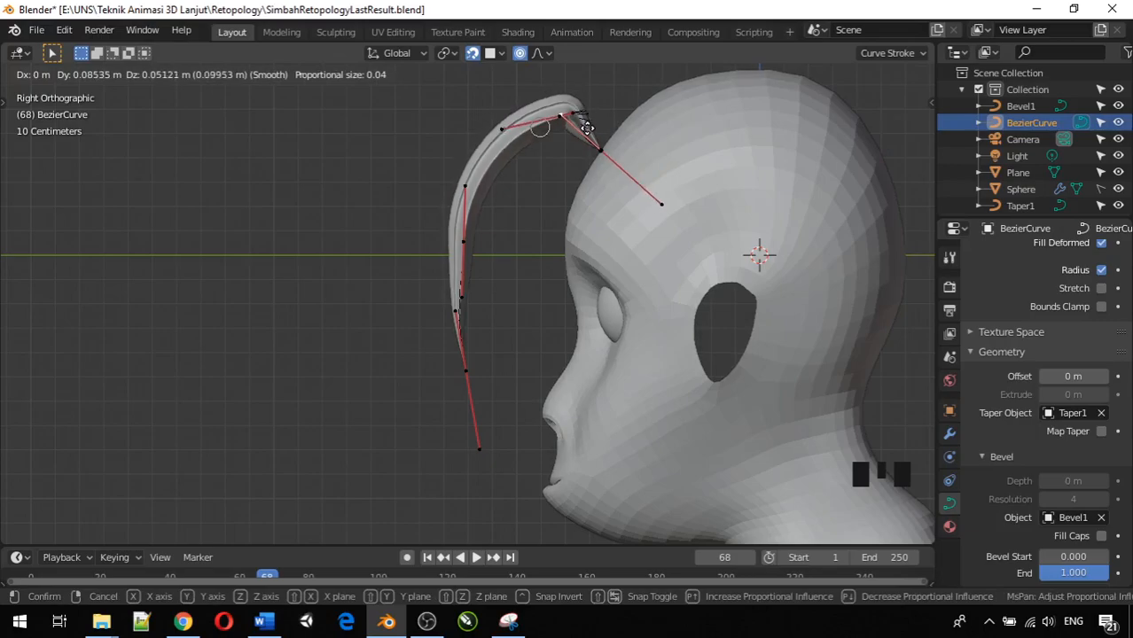
left_click(576, 122)
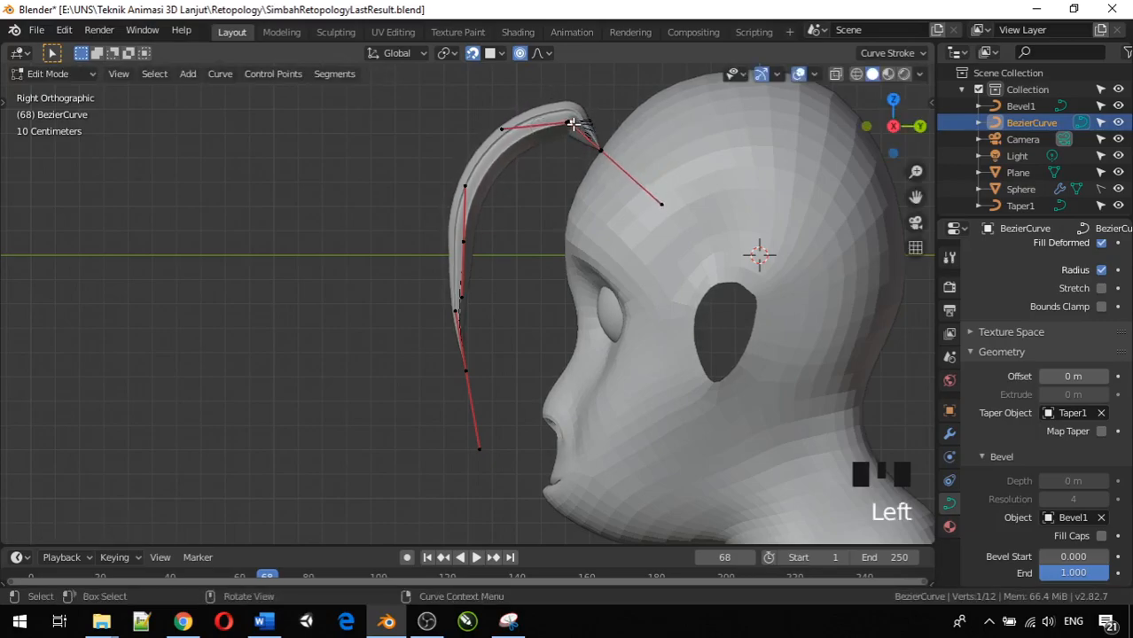
Step: Try to pull the bend point's root-side handle about 0.04 m forward along Y, and undo the move
key("g")
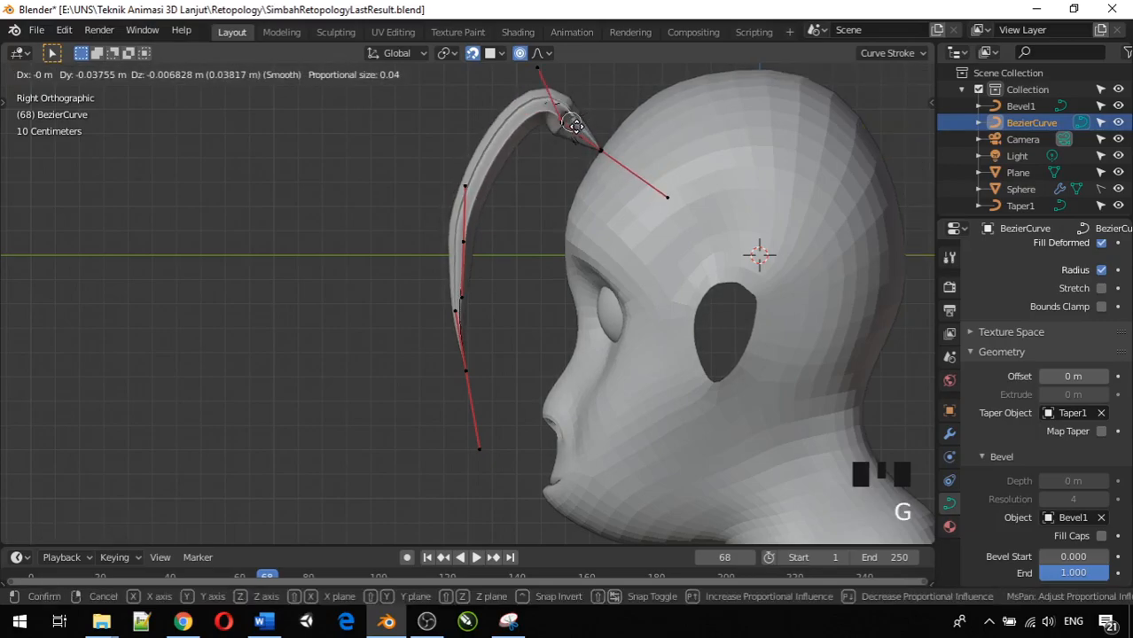
left_click(576, 125)
key("ctrl+z")
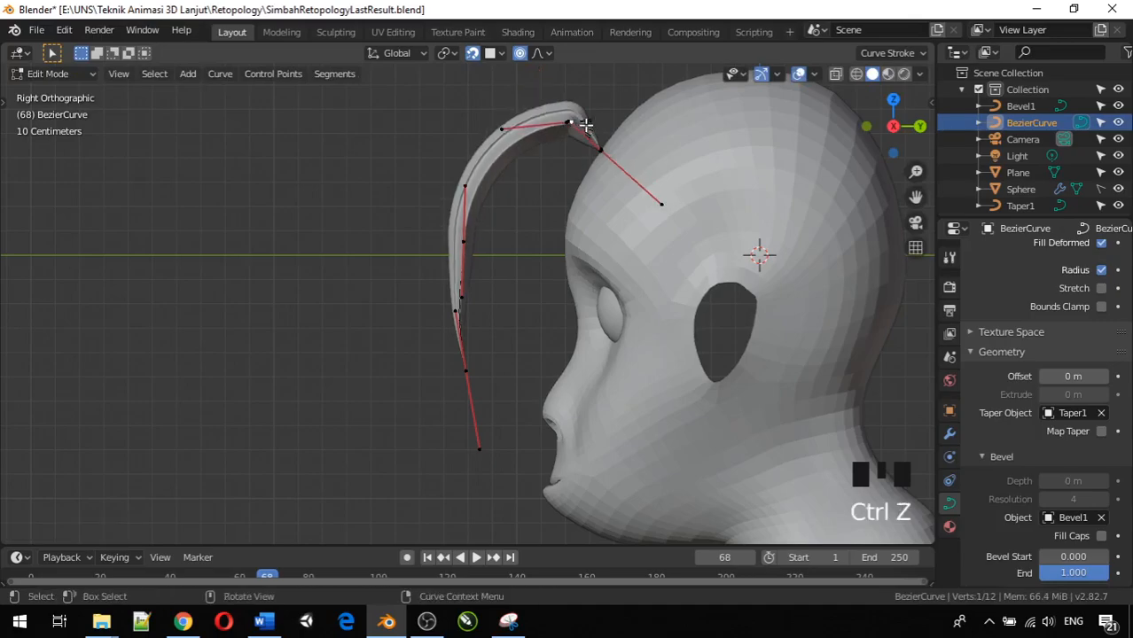
Step: Move the bend point's centre and root-side handle about 0.05 m down and 0.05 m closer to the strand's root
scroll(586, 123, "up", 2)
middle_click_drag(579, 145, 635, 235, "shift")
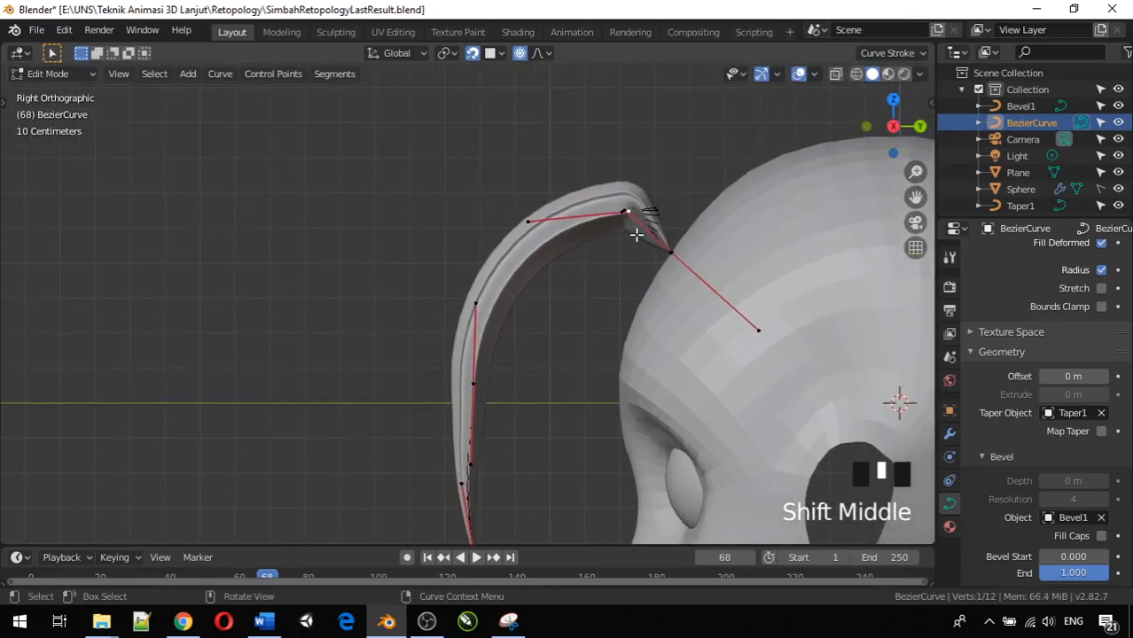
left_click(638, 216)
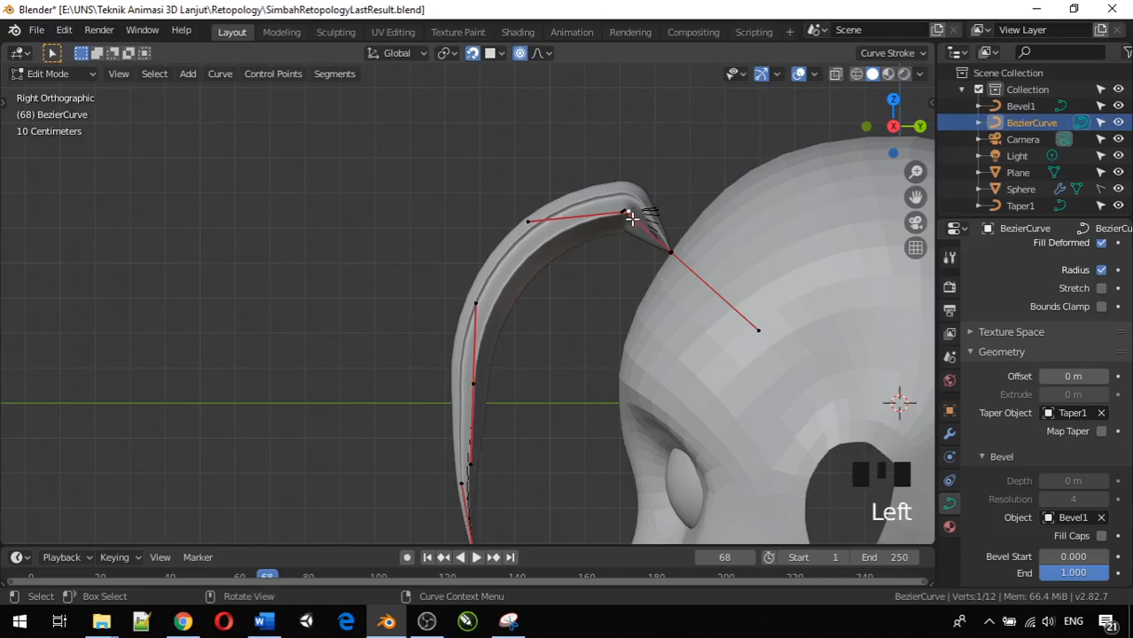
left_click(628, 212)
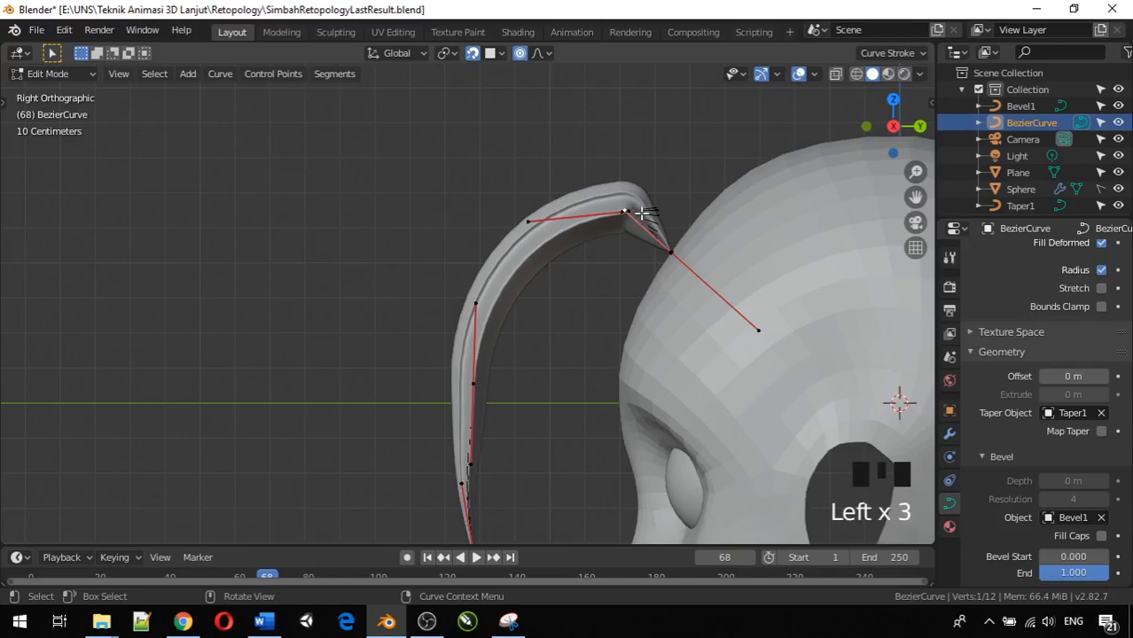
key("g")
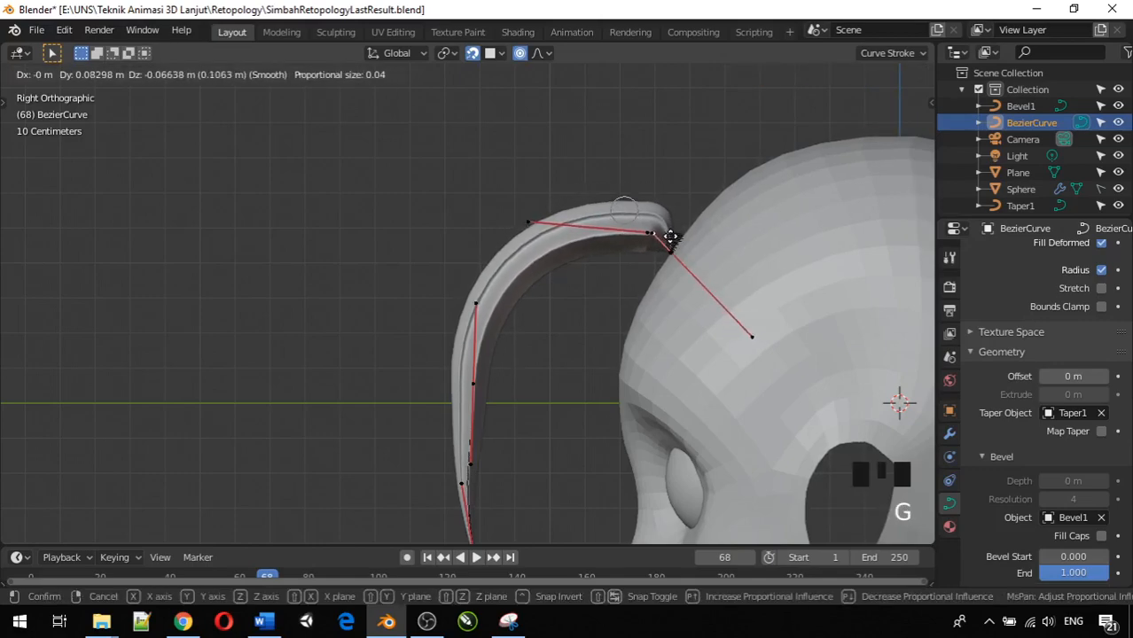
left_click(662, 232)
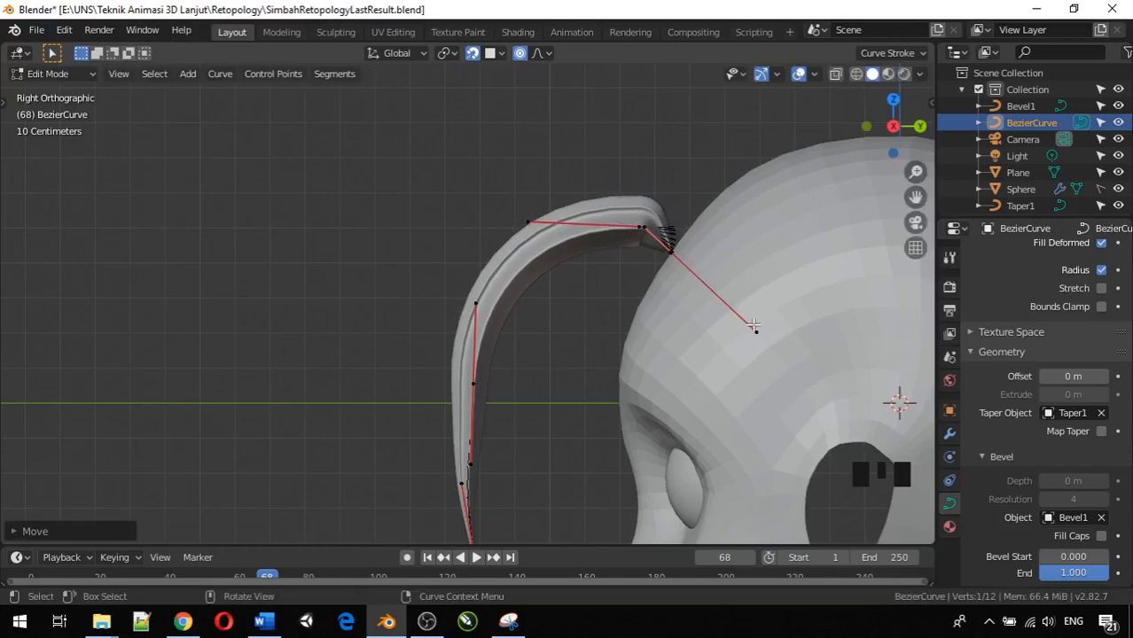
Step: Try to pull the root point's inner handle almost onto the strand's root
left_click(752, 326)
key("g")
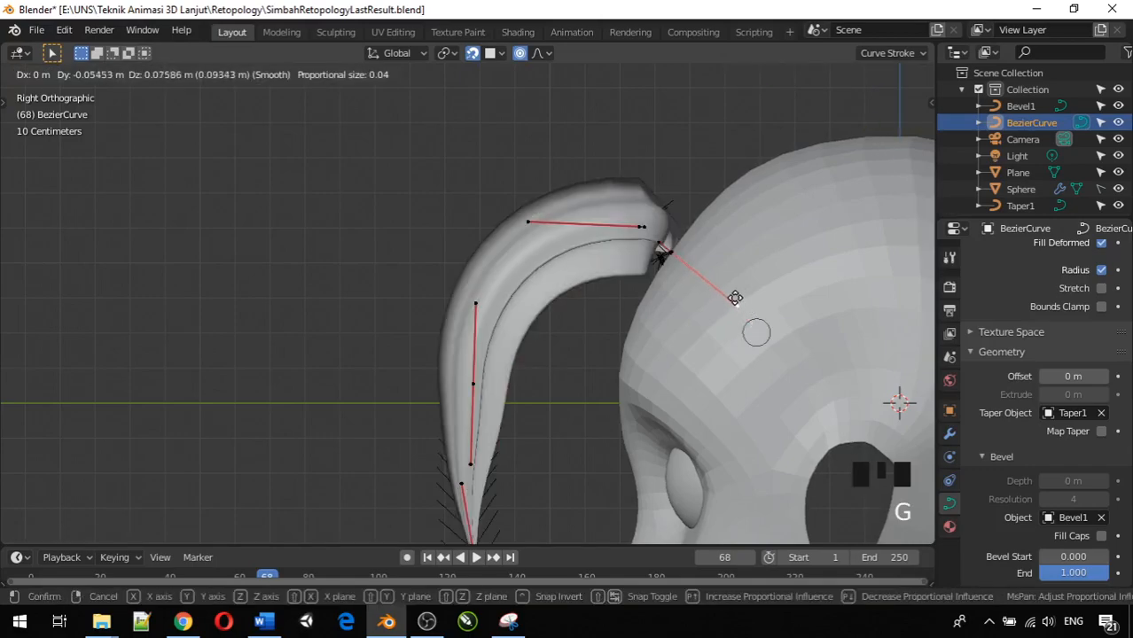
left_click(686, 258)
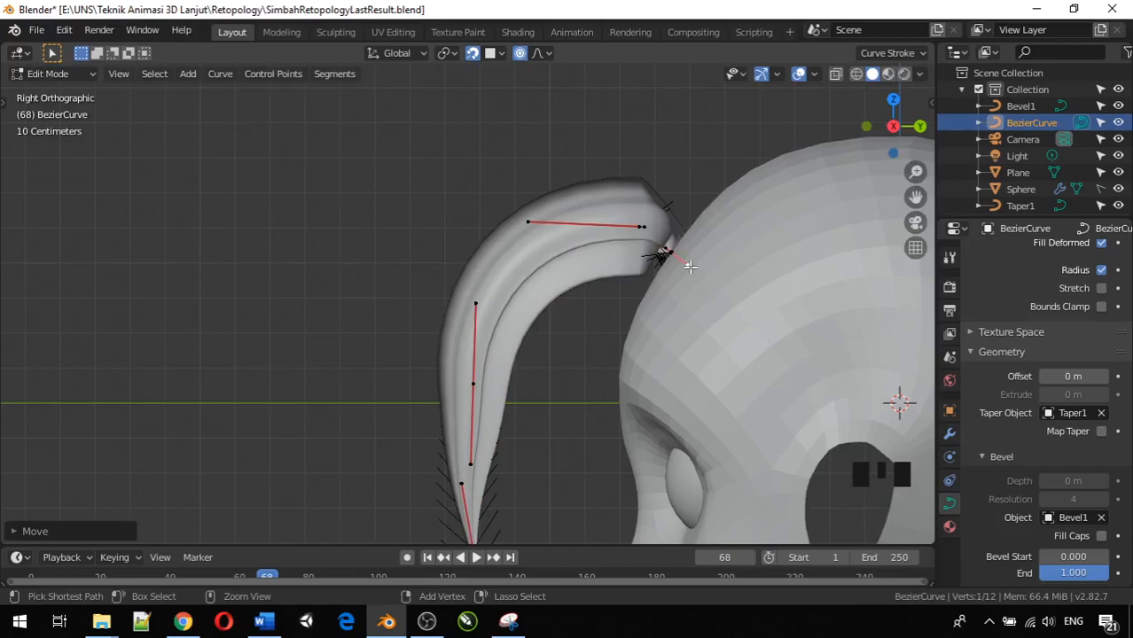
Step: Undo the recent handle and bend point moves, back to the bend point sitting farther out from the forehead
key("ctrl+z")
key("ctrl+z")
key("ctrl+z")
key("ctrl+z")
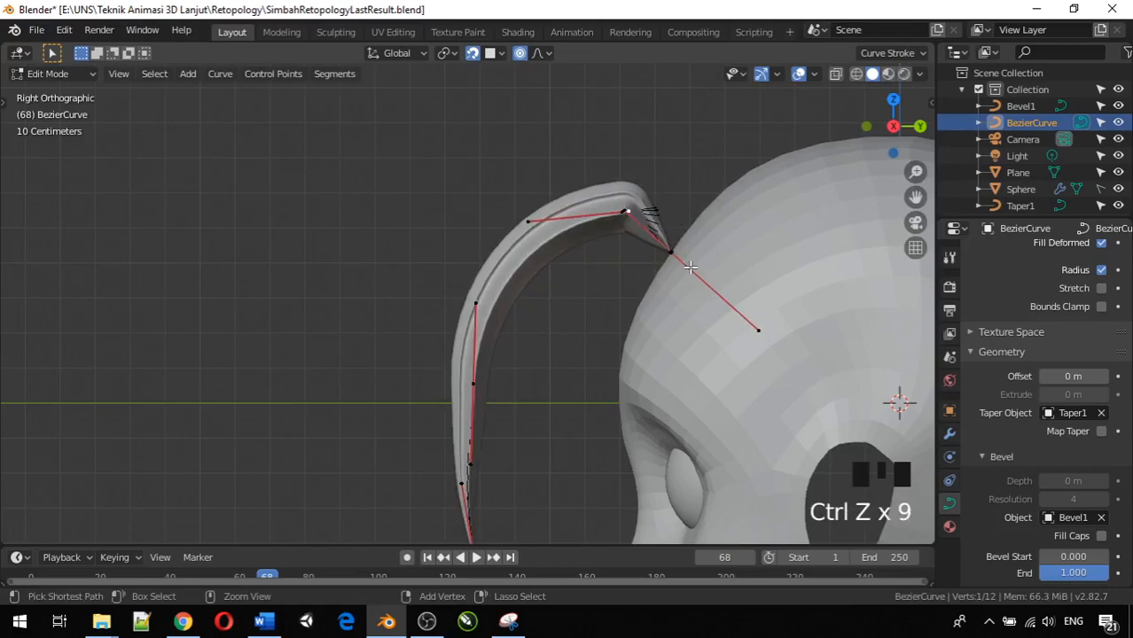
key("ctrl+z")
key("ctrl+z")
key("ctrl+z")
key("ctrl+z")
key("ctrl+z")
key("ctrl+z")
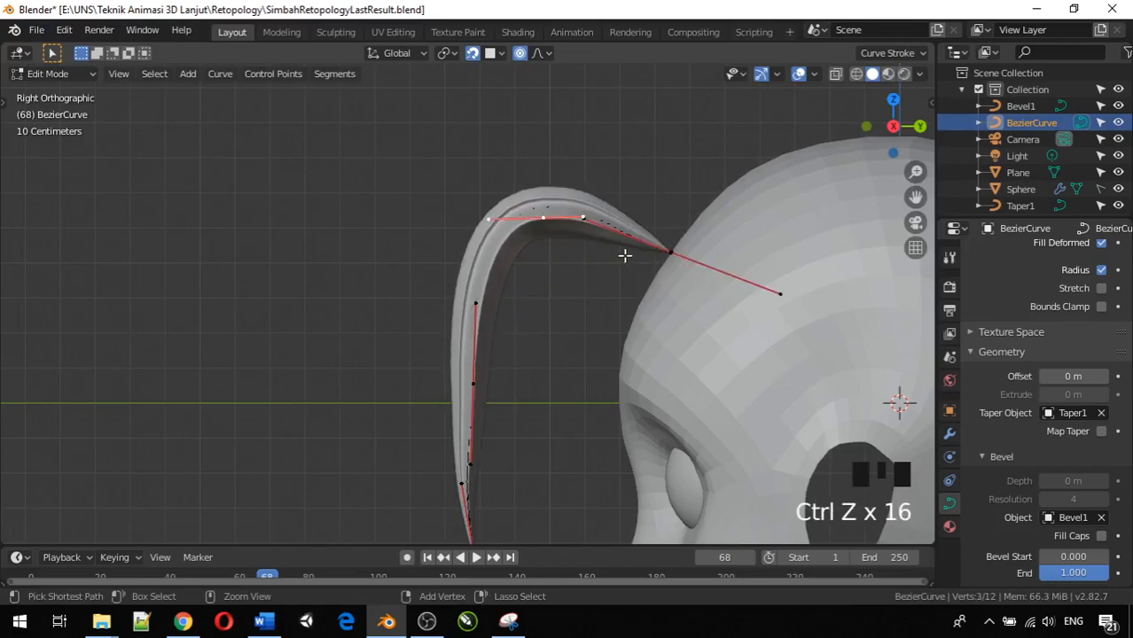
Step: Raise the root point's outer handle straight up along Z, above the top of the strand's arch
left_click(580, 214)
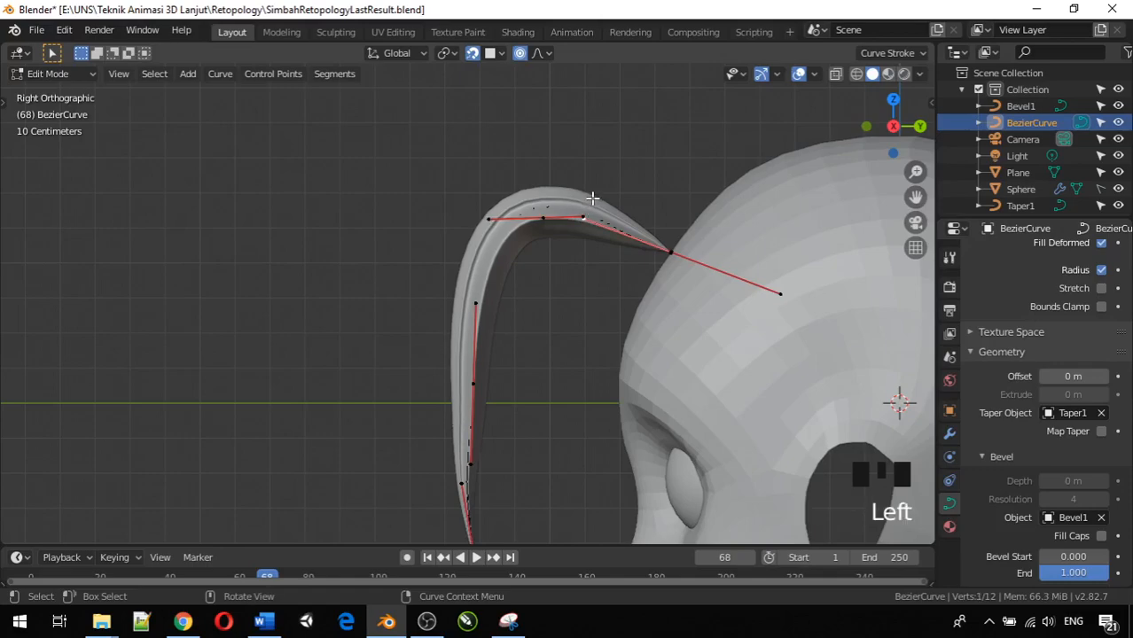
key("g")
key("z")
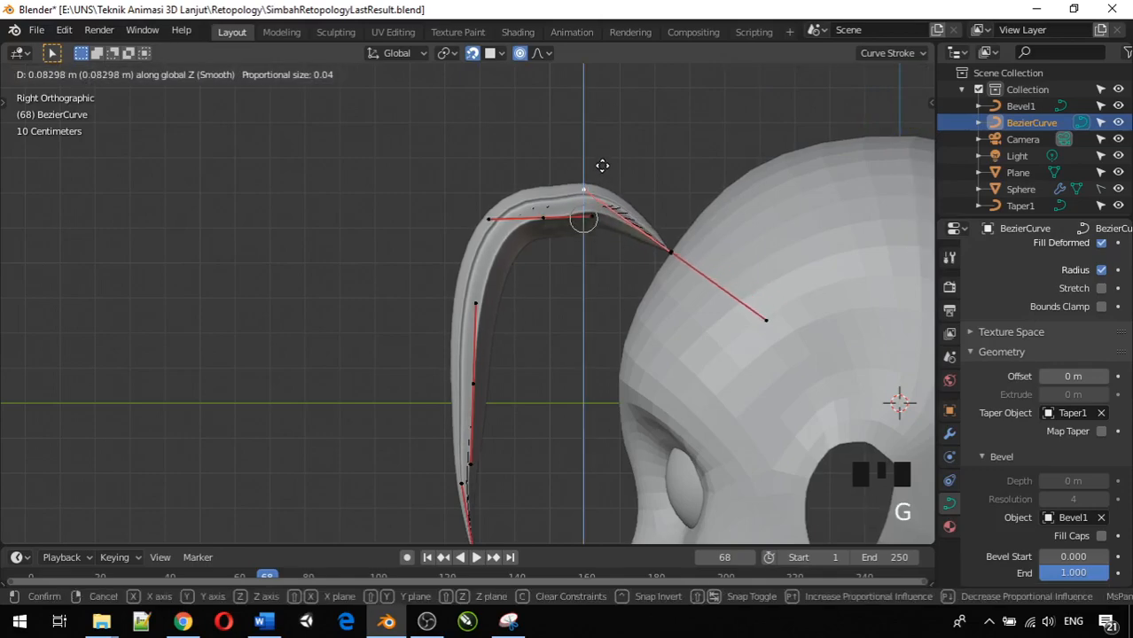
left_click(620, 149)
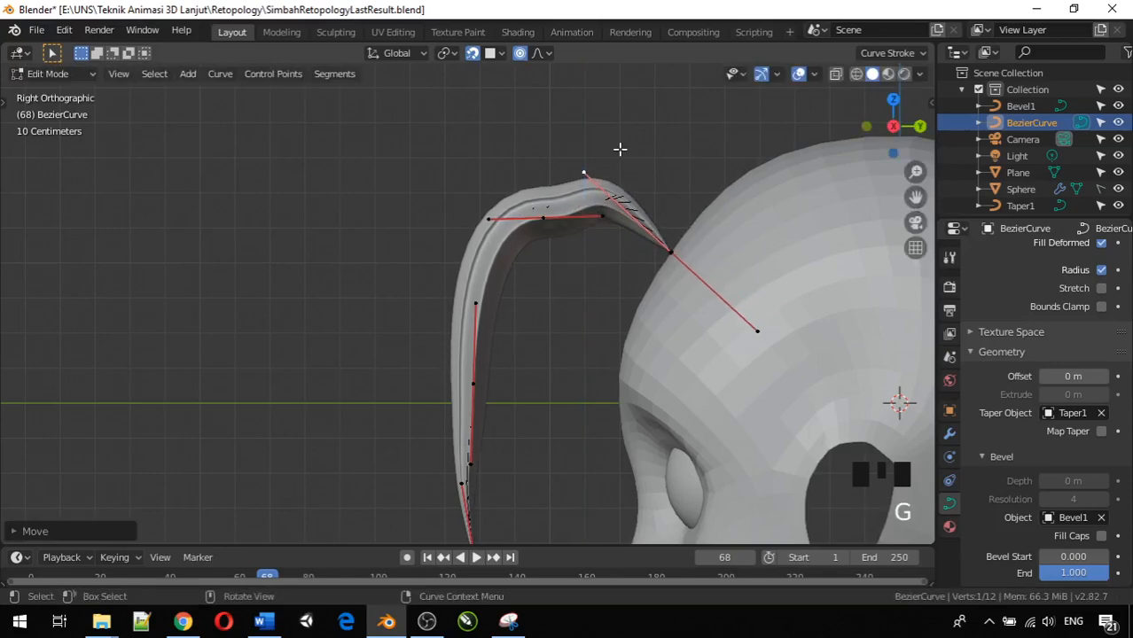
Step: Move the whole bend point about 0.14 m down and 0.03 m toward the head
left_click(548, 219)
key("g")
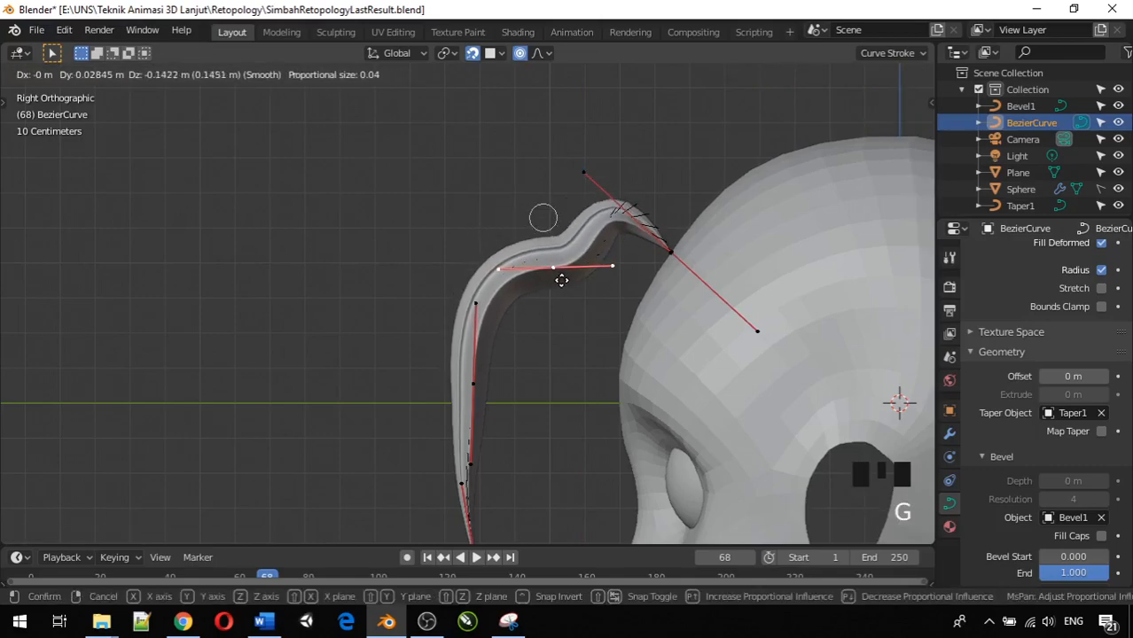
left_click(562, 281)
Step: Rotate the bend point so its handles slope steeply from the arch down toward the hanging part of the strand
left_click(614, 265)
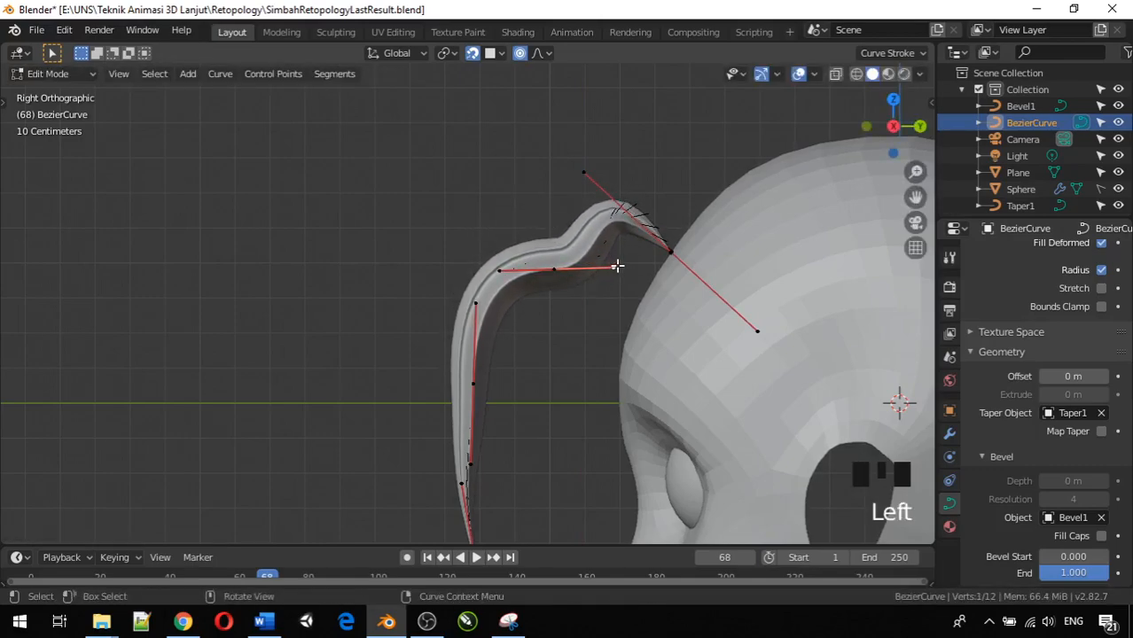
key("r")
left_click(601, 231)
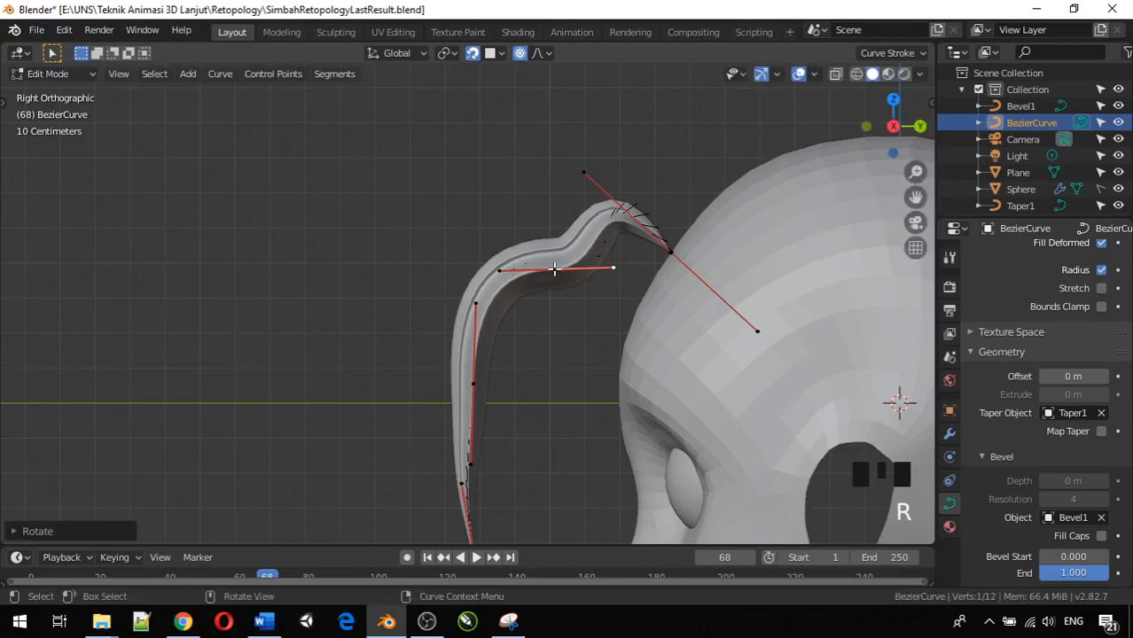
left_click(638, 255)
key("r")
left_click(595, 180)
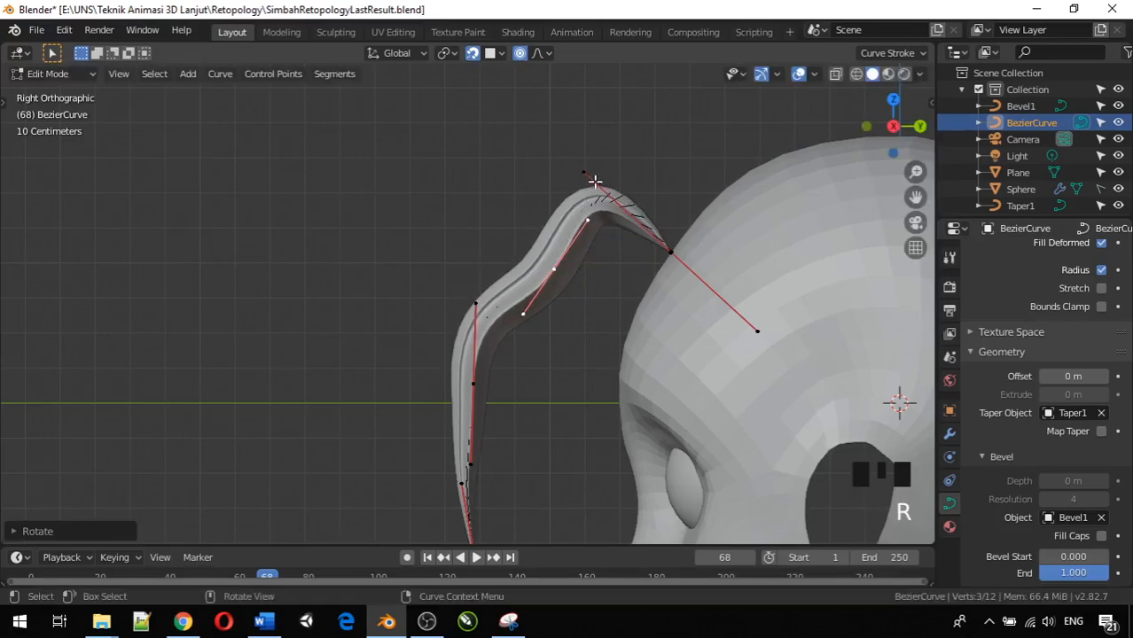
Step: Move the control point below the bend about 0.19 m toward the head and 0.09 m down
left_click(473, 381)
key("g")
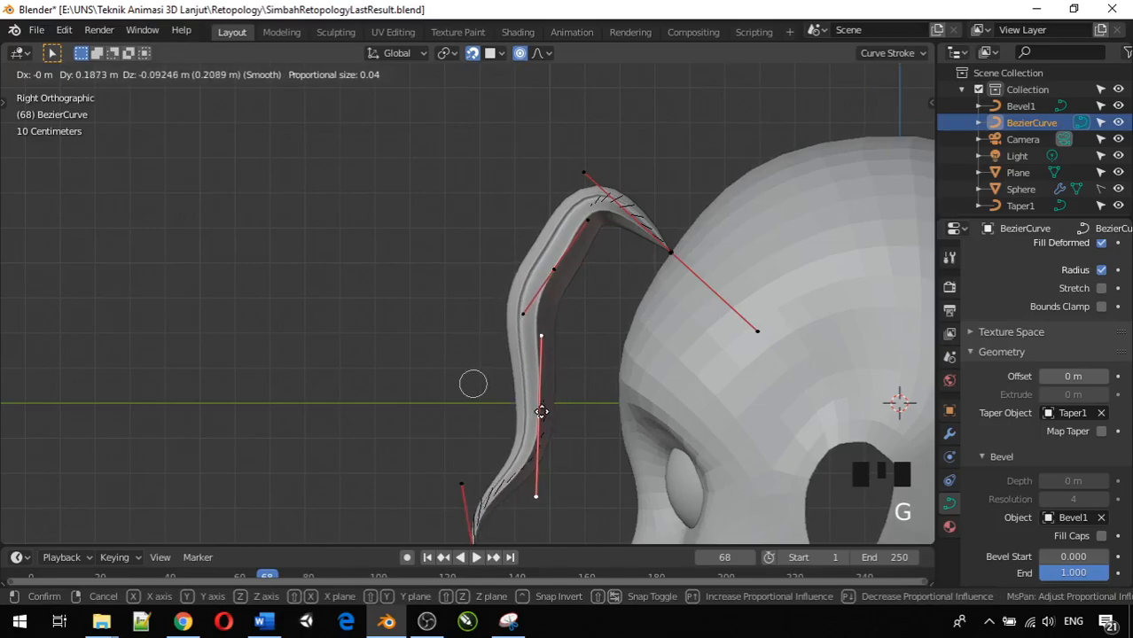
left_click(540, 412)
Step: Move the strand's tip point about 0.28 m toward the face and 0.12 m up, and rotate its handles about 20° toward the nose
scroll(529, 434, "down", 2)
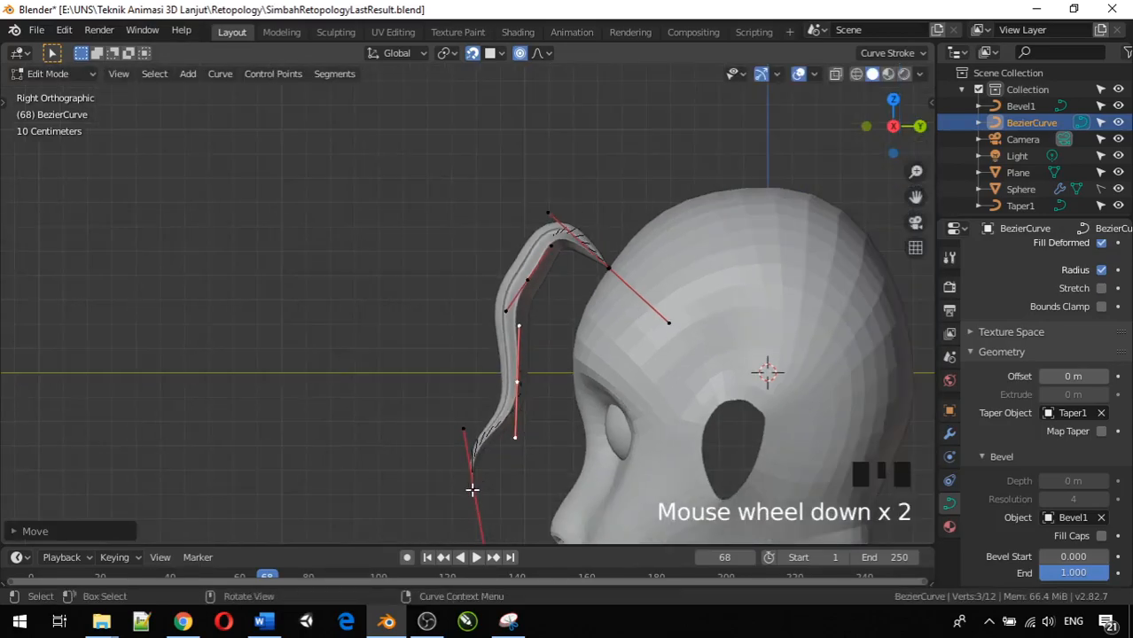
key("g")
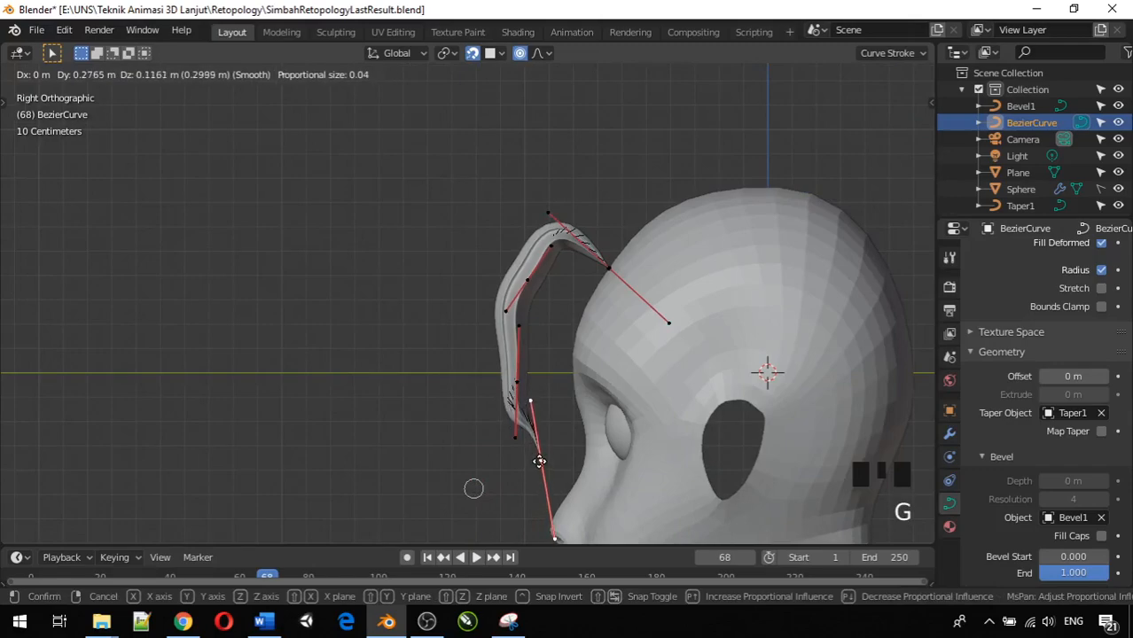
left_click(539, 458)
key("r")
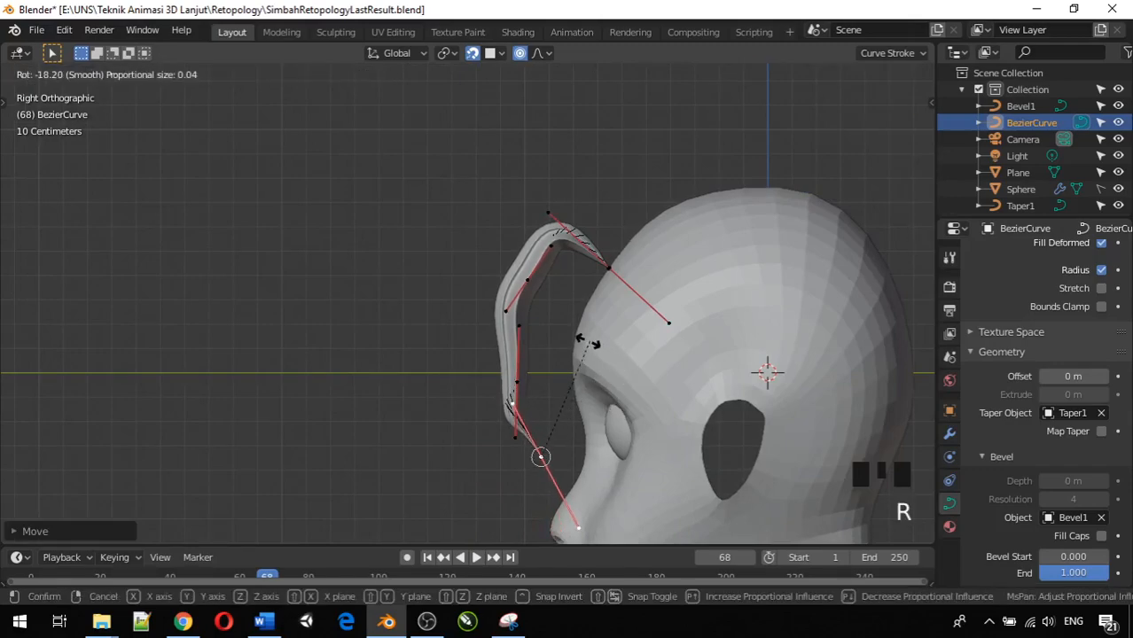
left_click(584, 339)
Step: Raise the control point between the bend and the tip slightly, keeping it in line with the strand
left_click(518, 378)
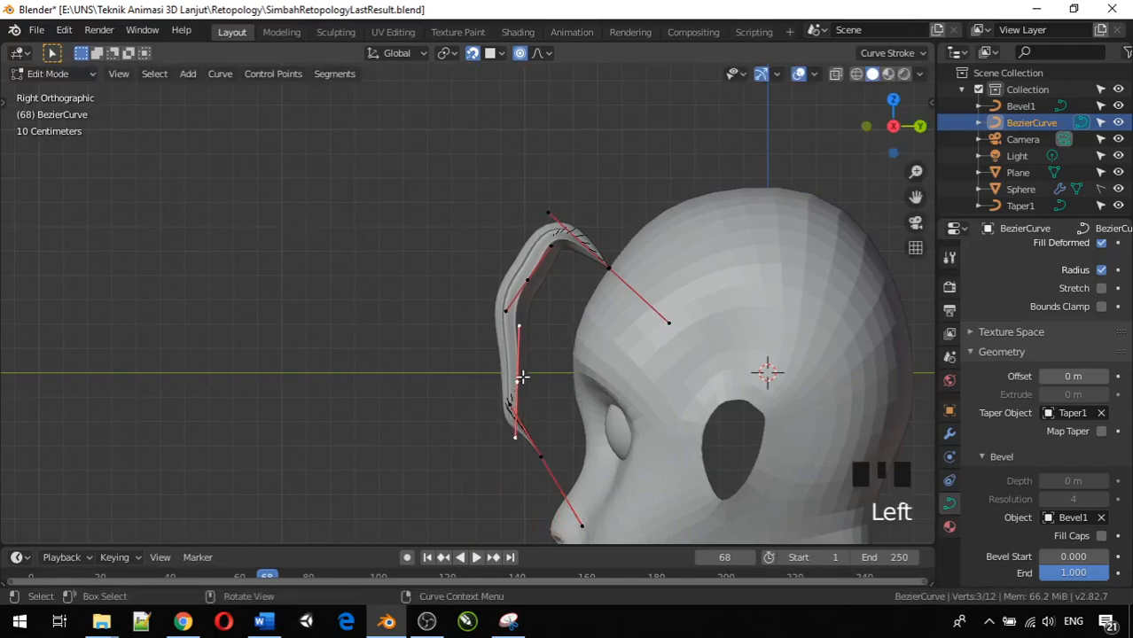
key("g")
left_click(526, 351)
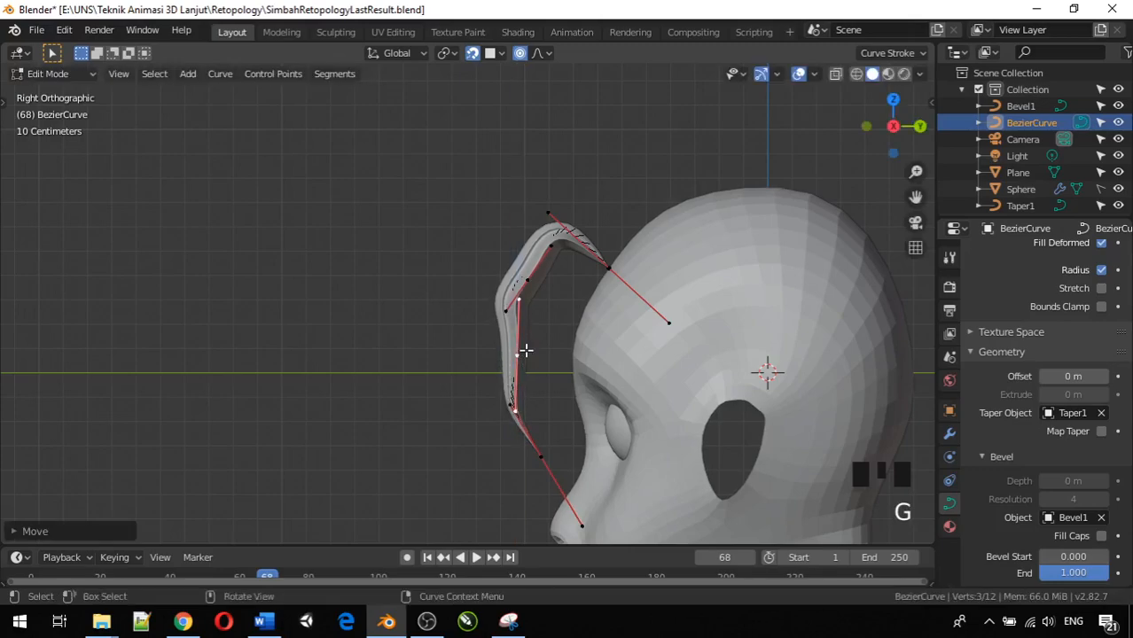
Step: Shorten the upper and lower handles of the control point between the bend and the tip
left_click(524, 298)
key("g")
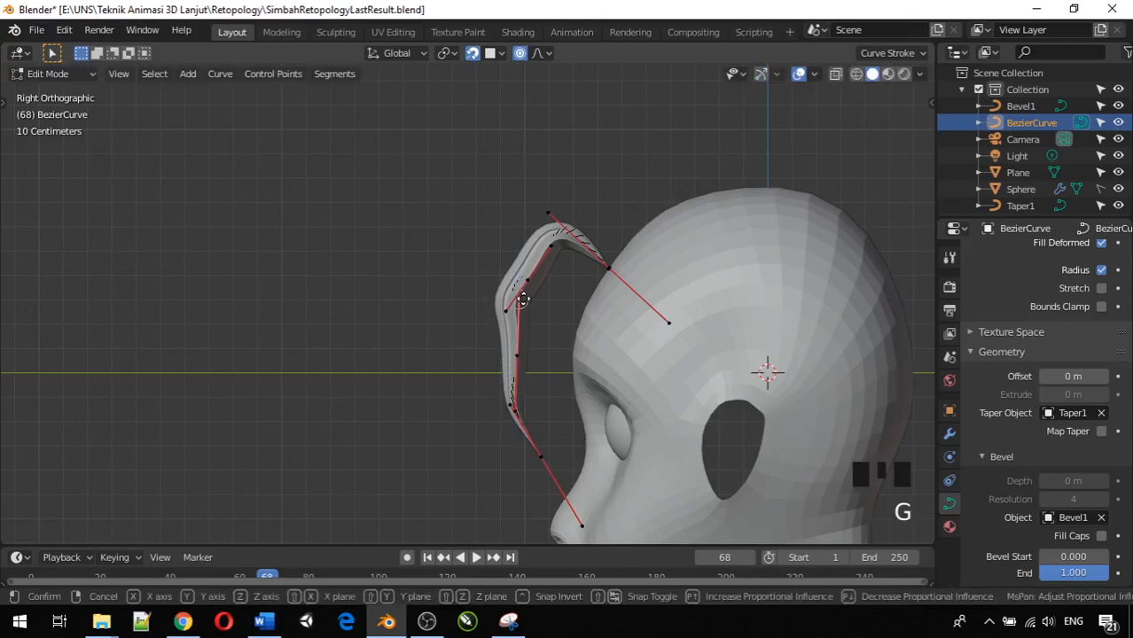
left_click(533, 394)
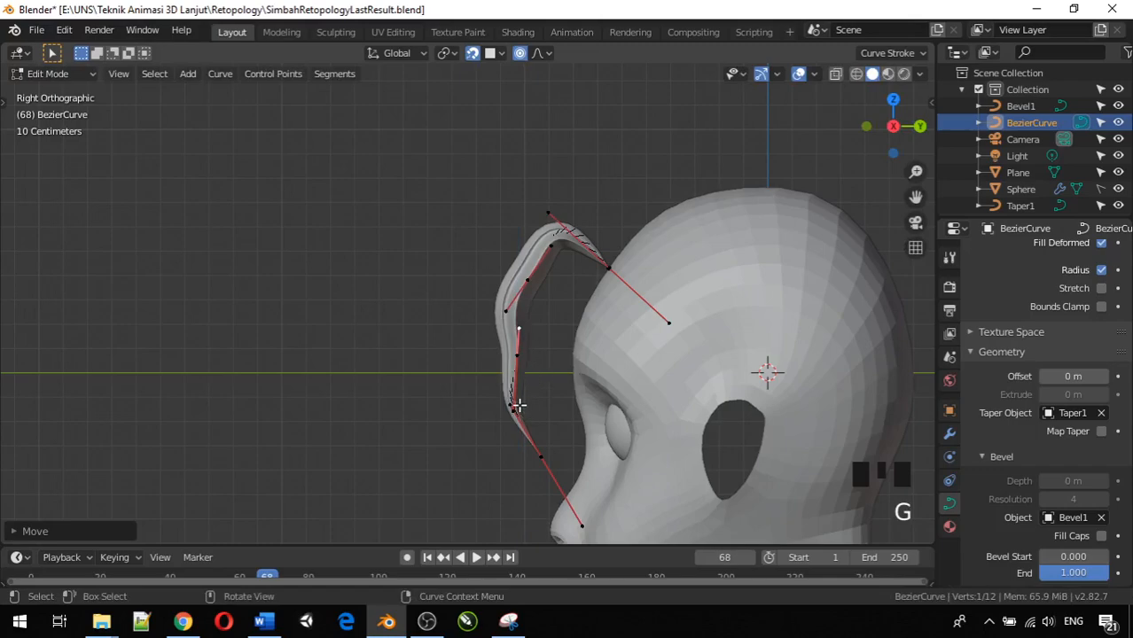
left_click(518, 405)
key("g")
left_click(518, 361)
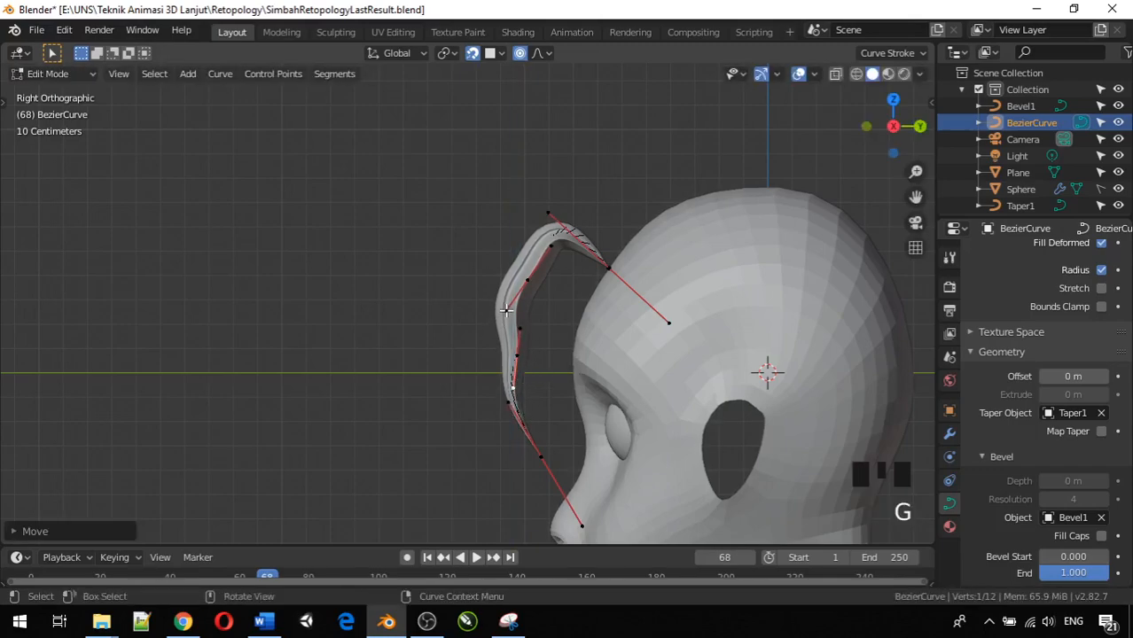
Step: Raise the bend point's lower handle along Z to shorten it, and try rotating that handle alone
key("g")
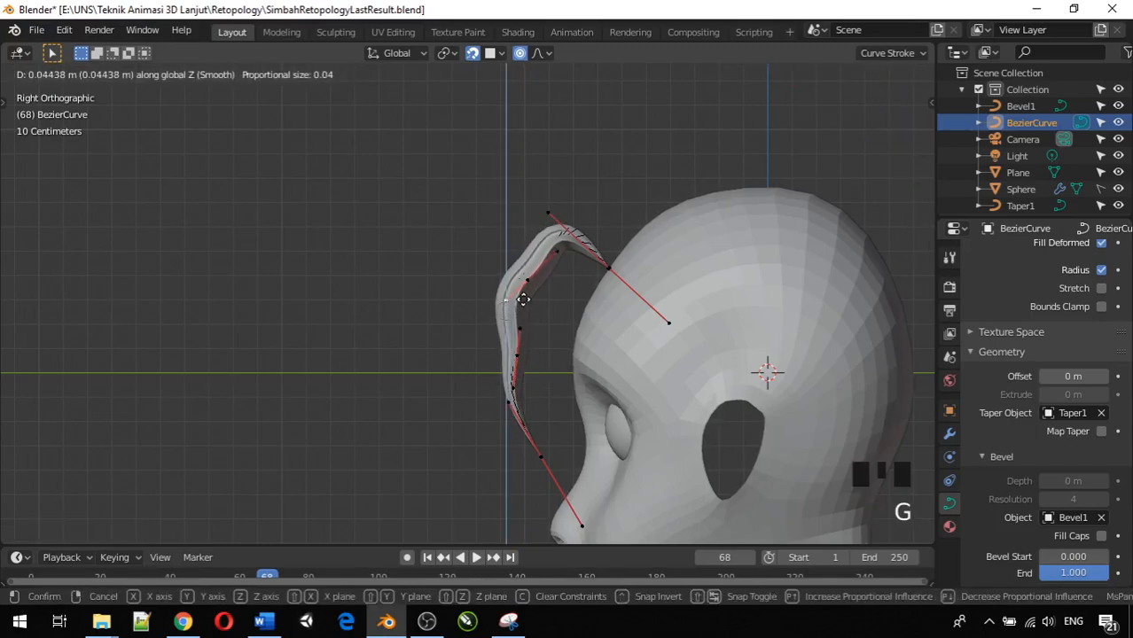
left_click(532, 287)
key("r")
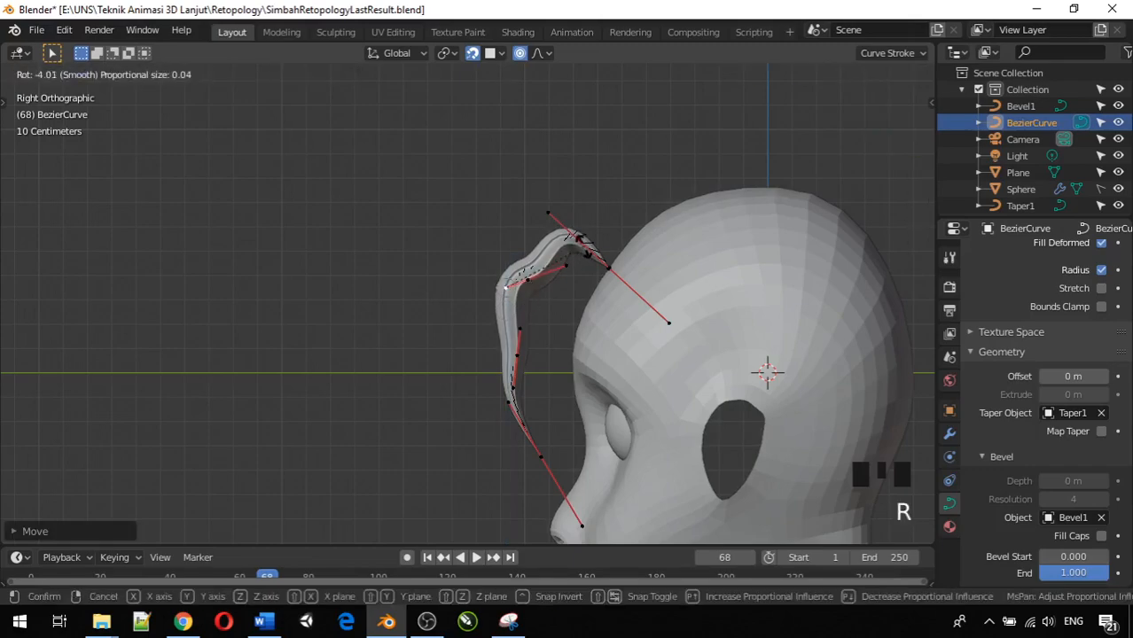
left_click(544, 201)
Step: Rotate the whole bend point about 45° so its handles run steeply along the strand's front curve
left_click(529, 278)
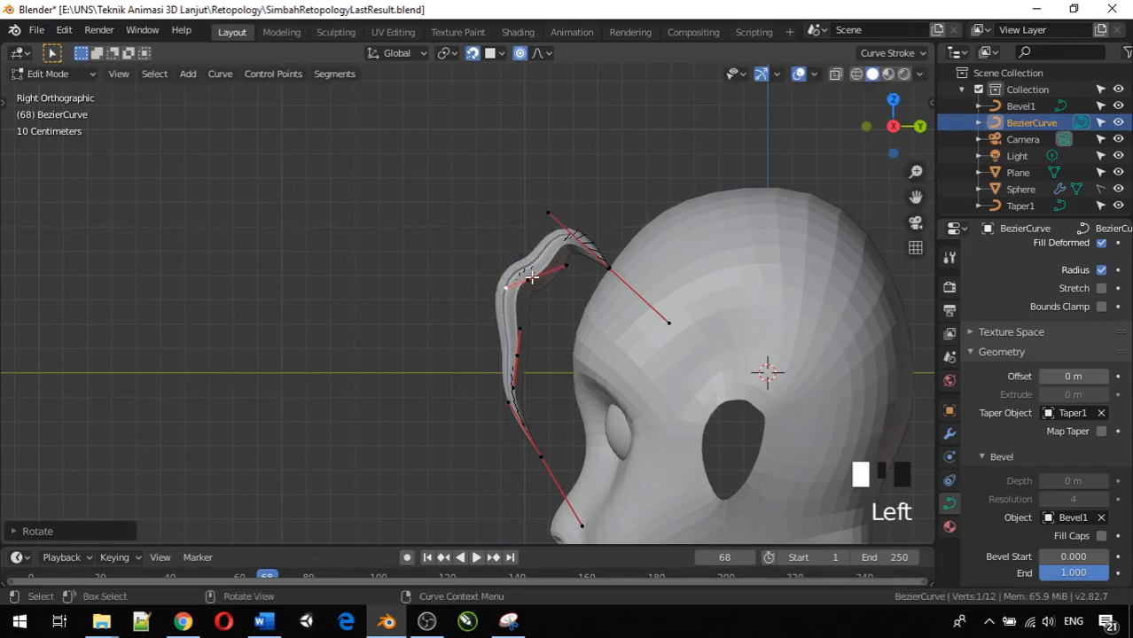
key("r")
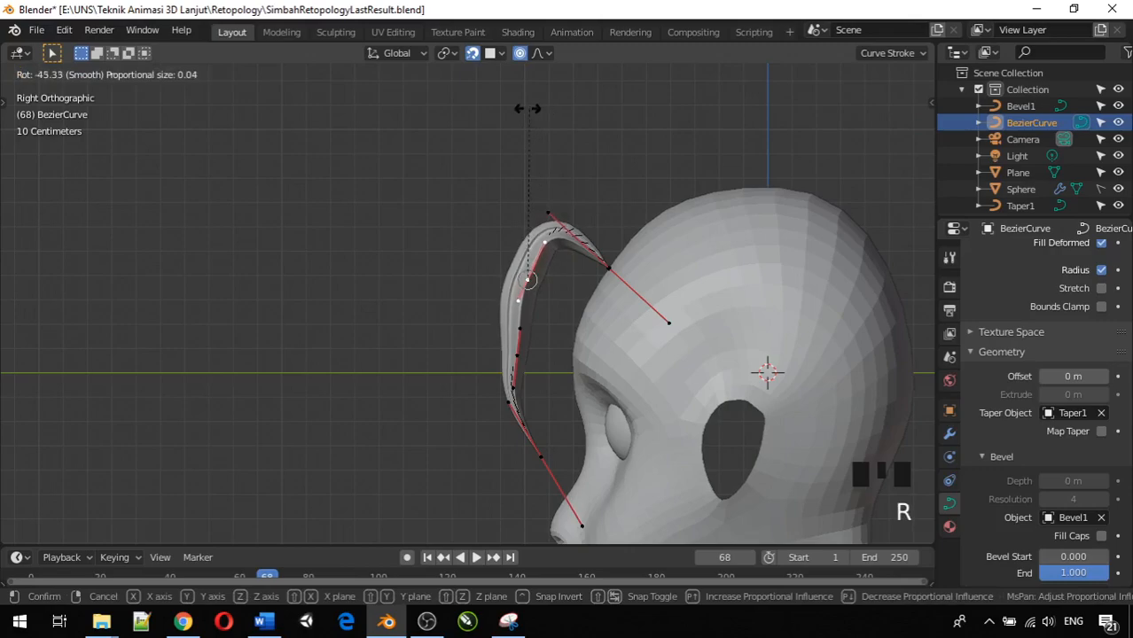
left_click(524, 108)
Step: Move the upper handle of the control point below the bend about 0.02 m forward, away from the face
left_click(520, 355)
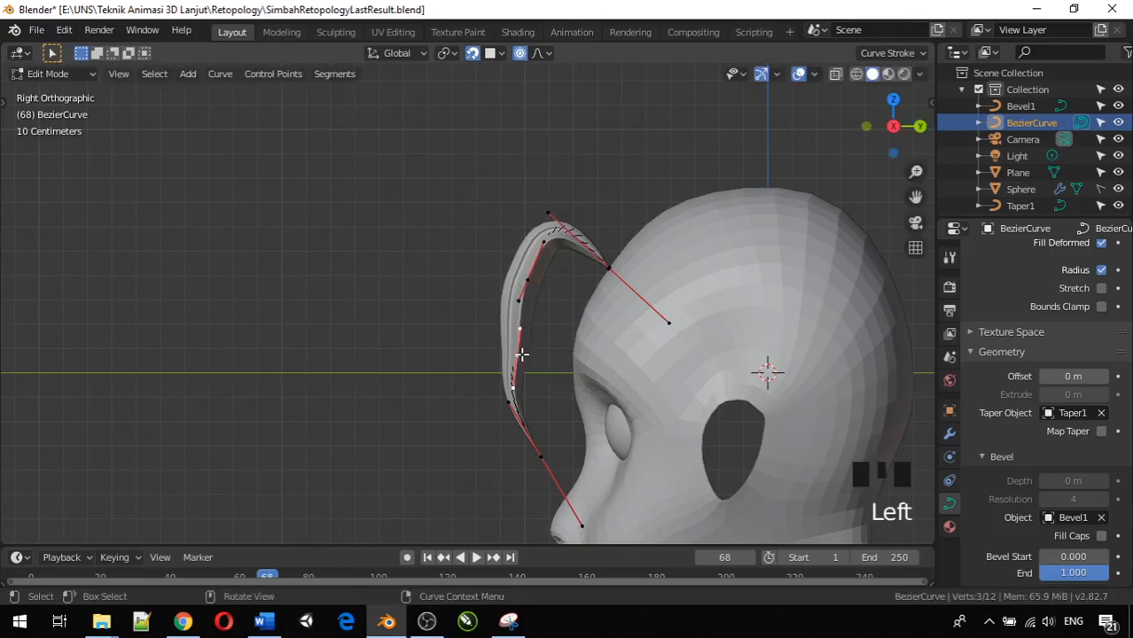
left_click(523, 329)
key("g")
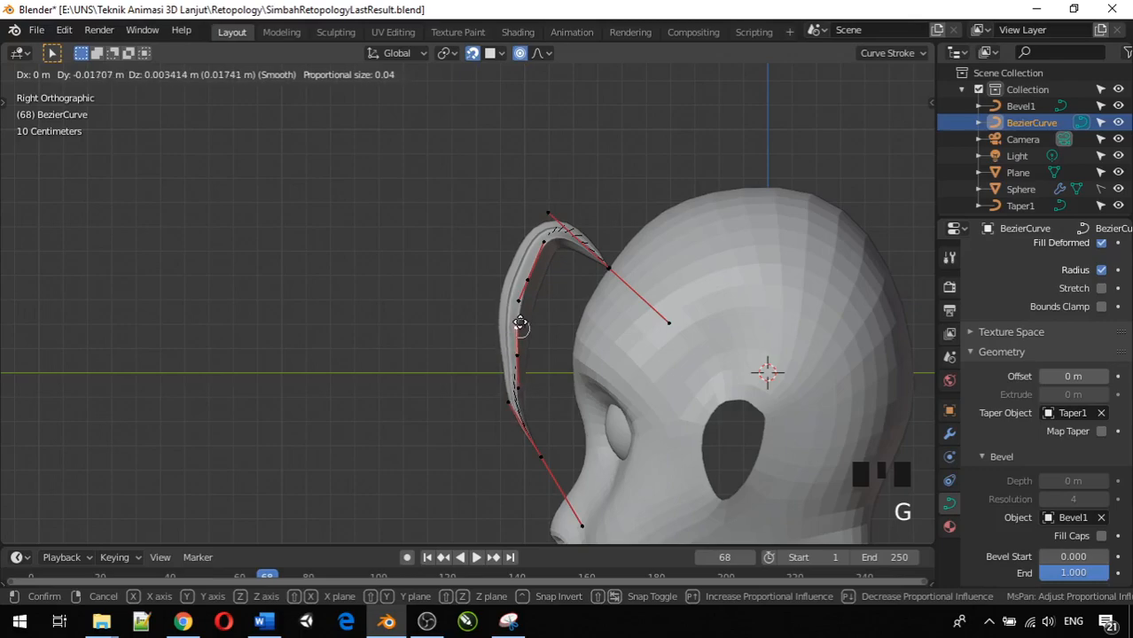
left_click(520, 322)
Step: Leave Edit Mode and check the shaped strand on the forehead from the front
middle_click_drag(625, 367, 803, 365)
key("KP_1")
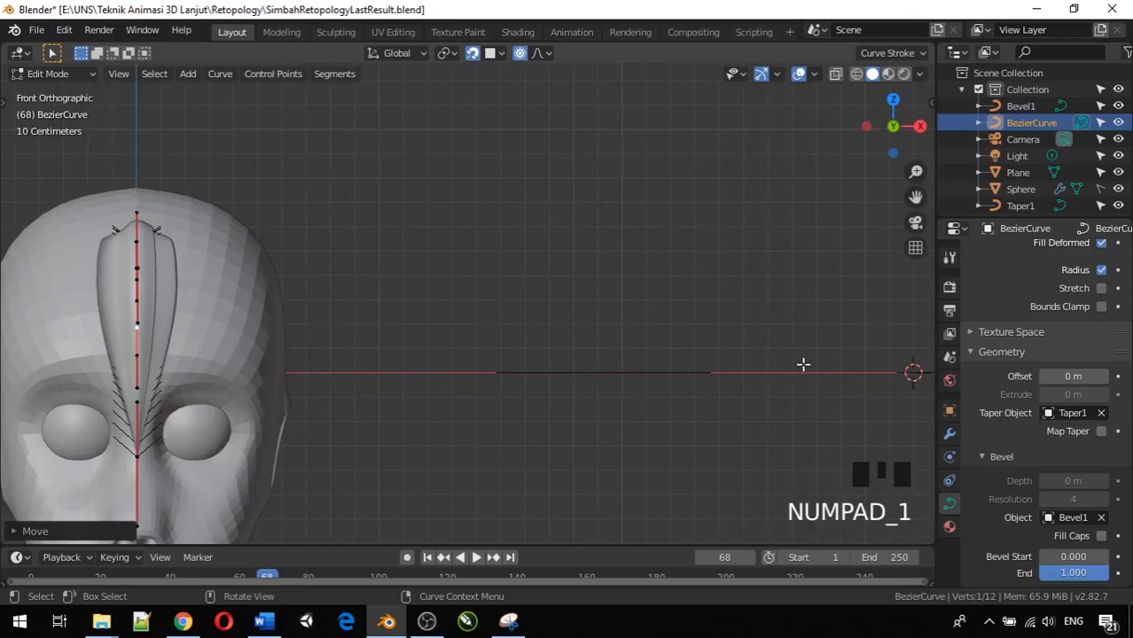
key("Tab")
scroll(567, 337, "down", 3)
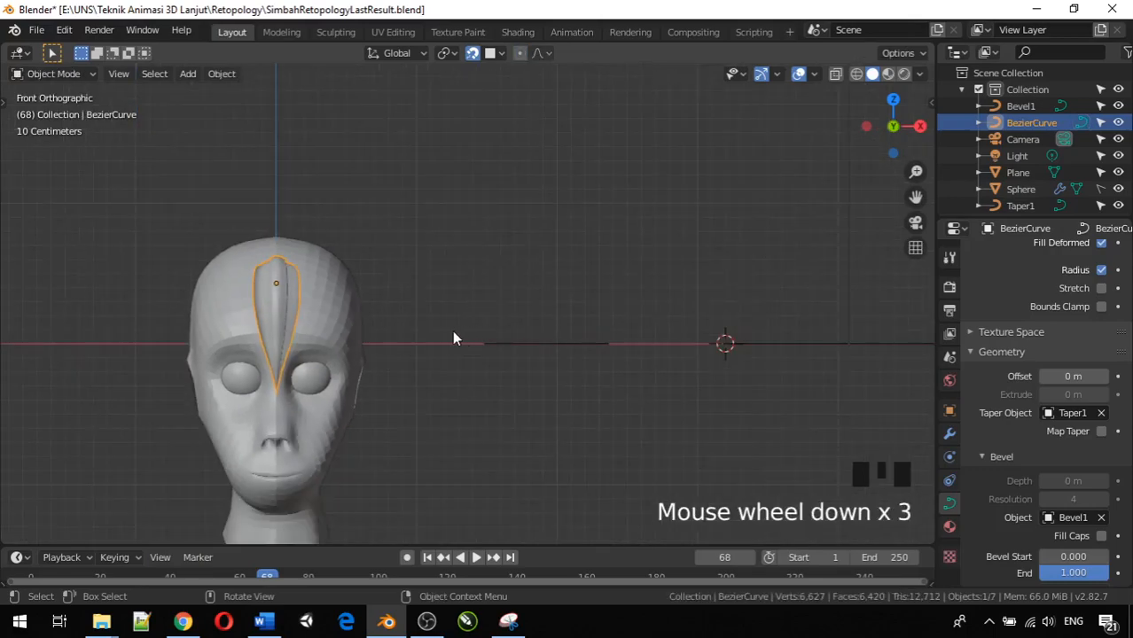
left_click(285, 290)
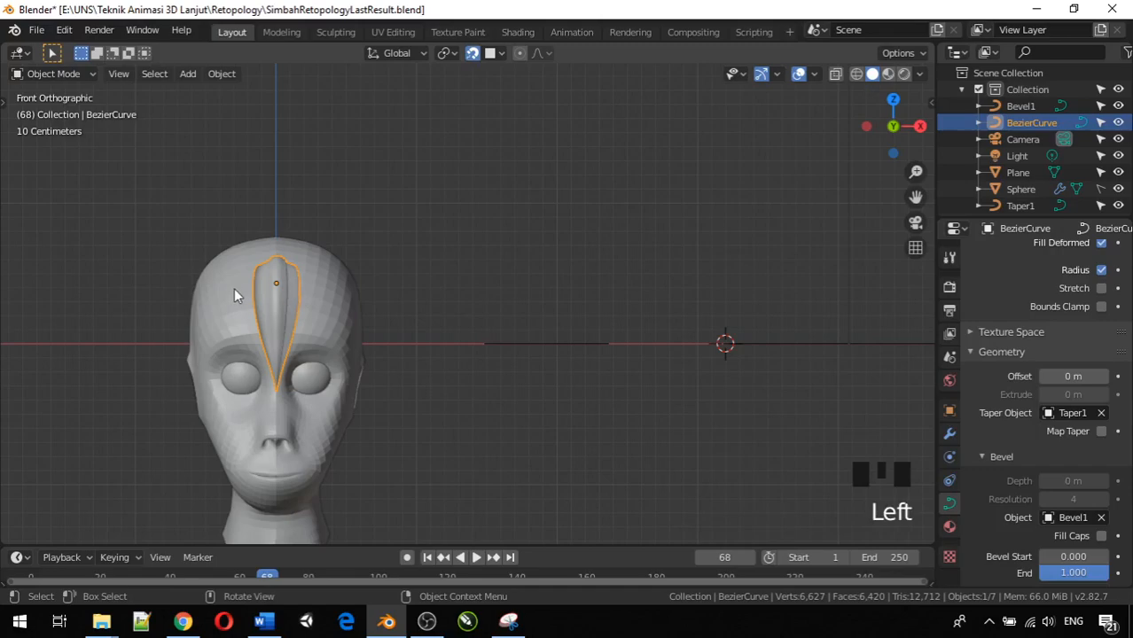
middle_click_drag(248, 297, 311, 315)
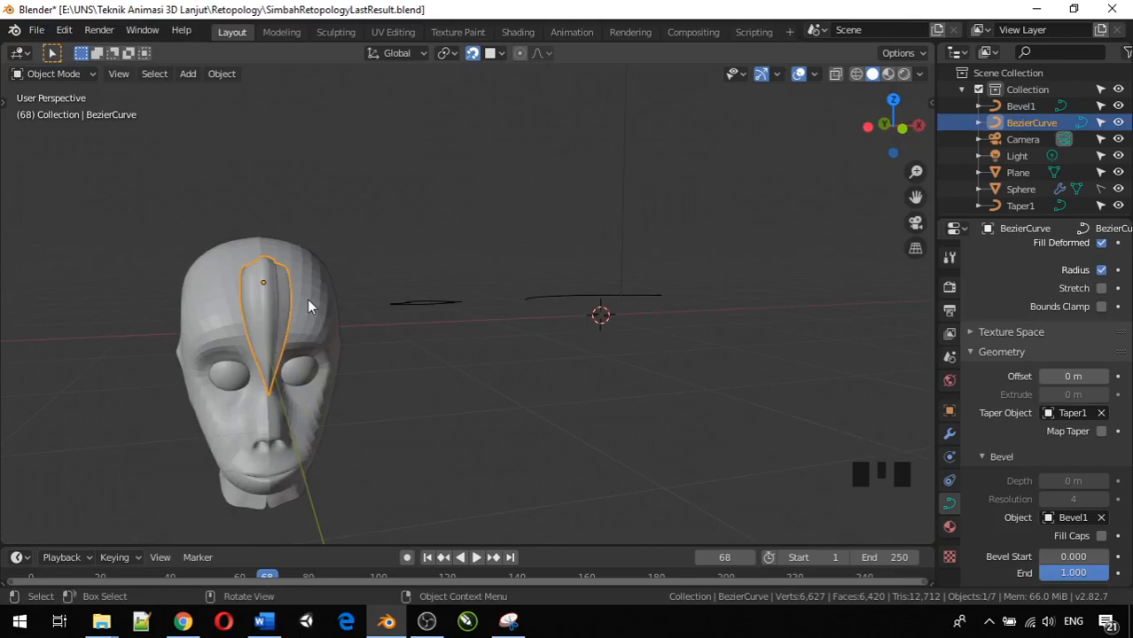
key("KP_1")
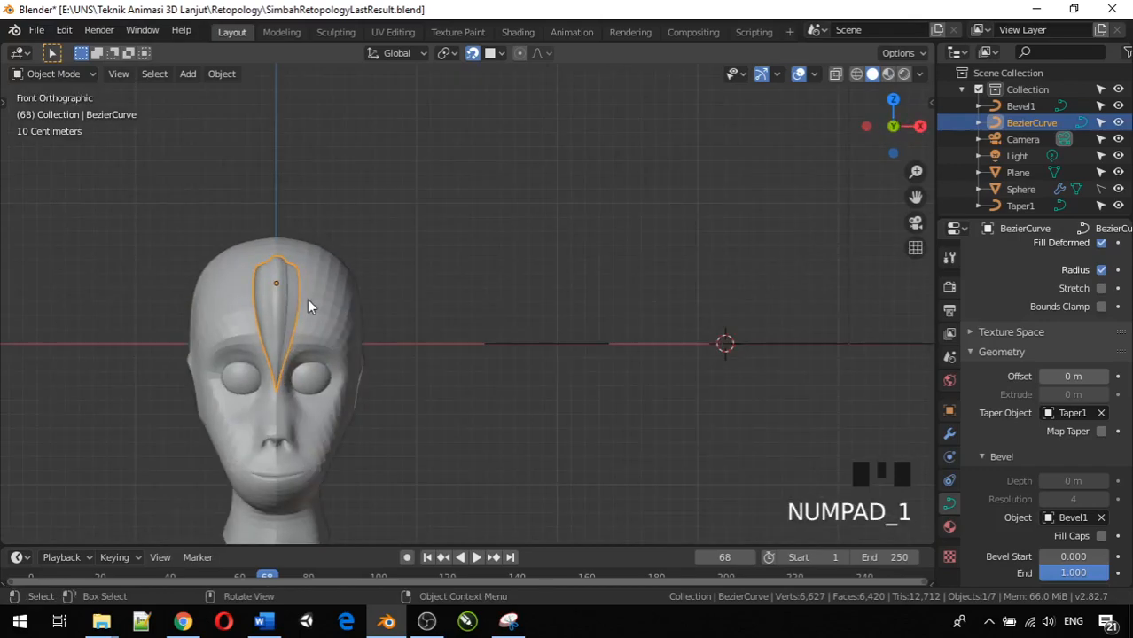
Step: Duplicate the strand and place the copy beside the original, about 0.25 m along X above the neighbouring eye
left_click(277, 276)
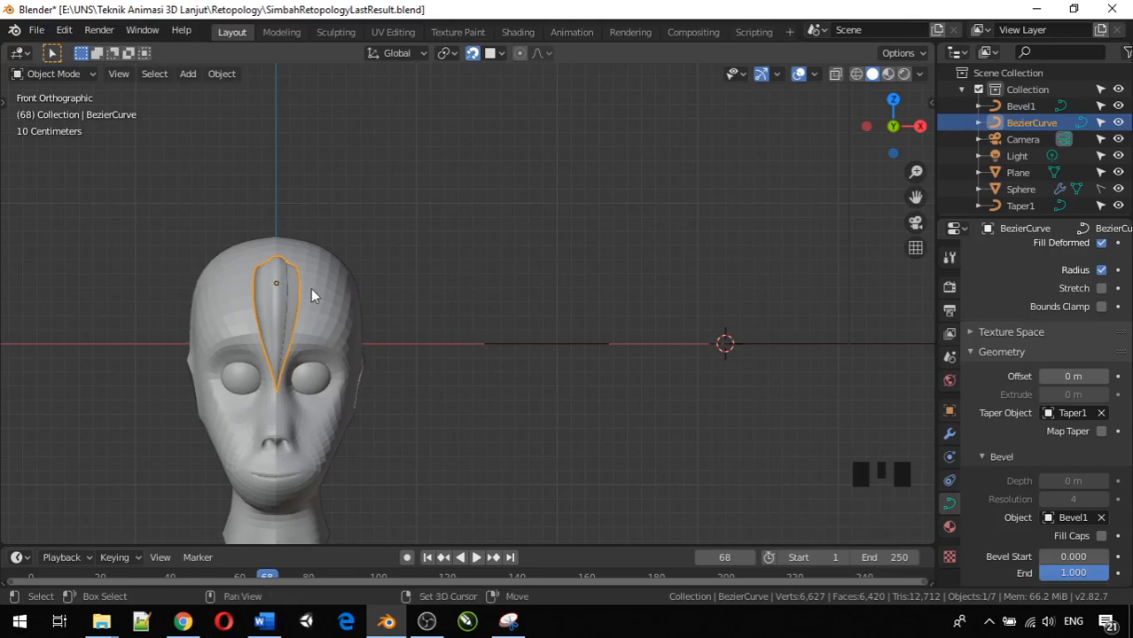
key("shift+d")
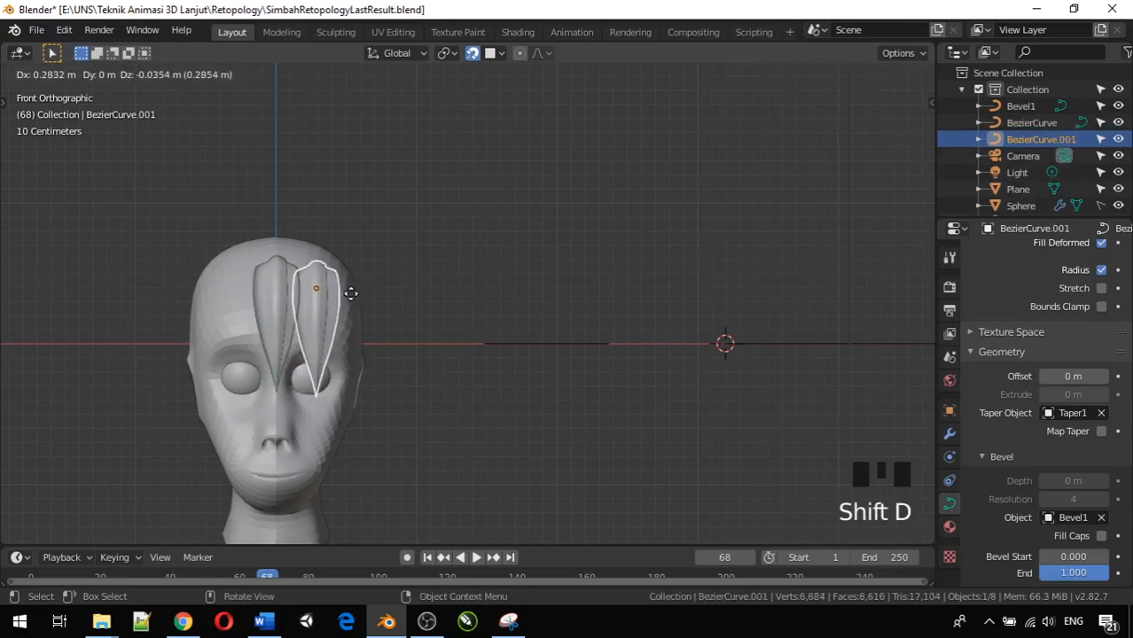
left_click(345, 298)
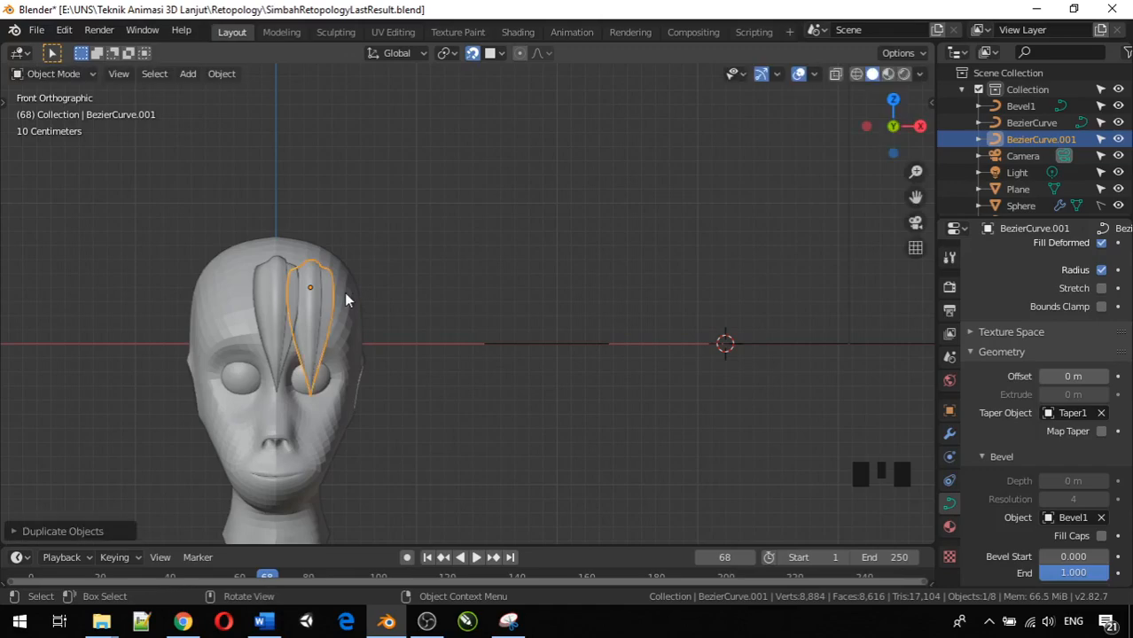
middle_click_drag(391, 329, 374, 287)
key("KP_1")
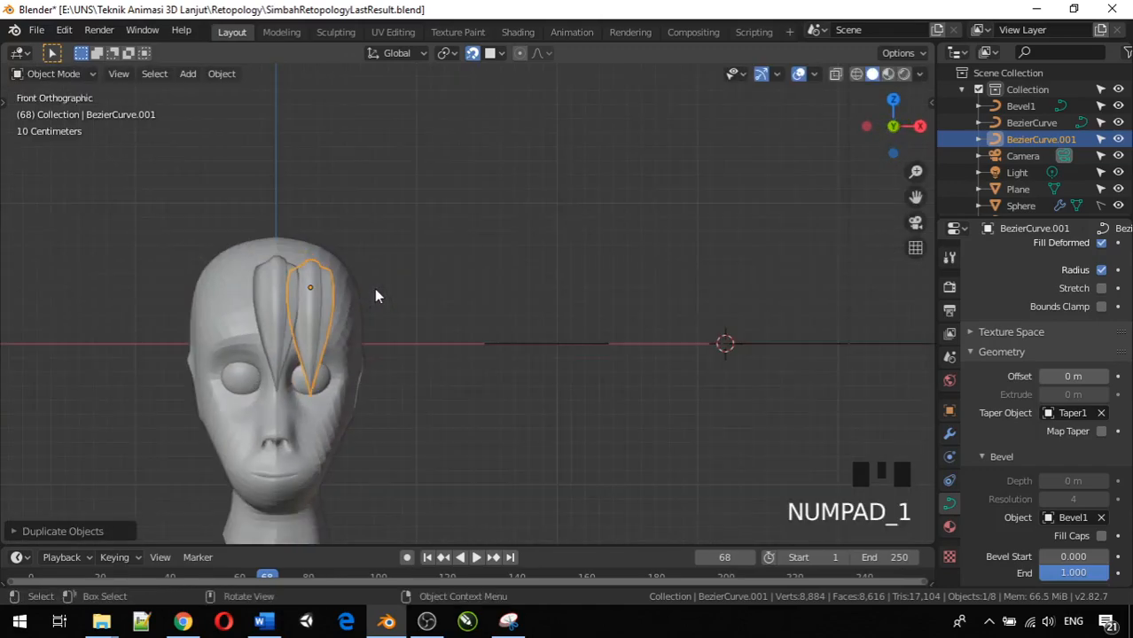
Step: Rotate the duplicated strand about 20° so its tip meets the original strand's tip at the nose bridge
key("r")
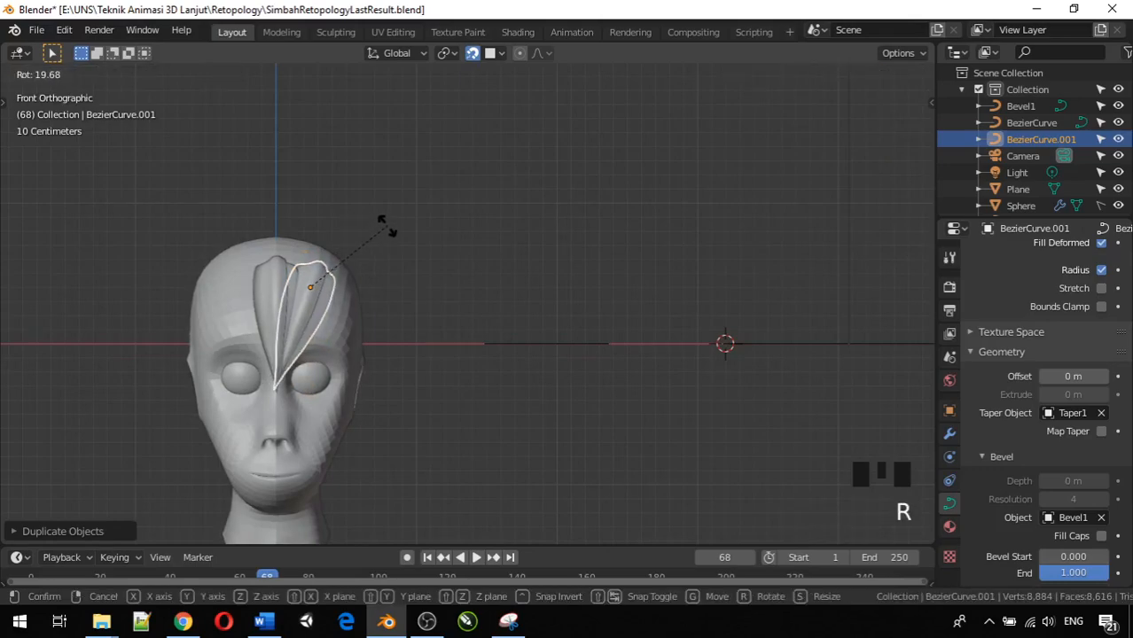
left_click(373, 243)
Step: Duplicate the central strand about -0.25 m along X and rotate the copy about -19° to mirror the fan
left_click(277, 259)
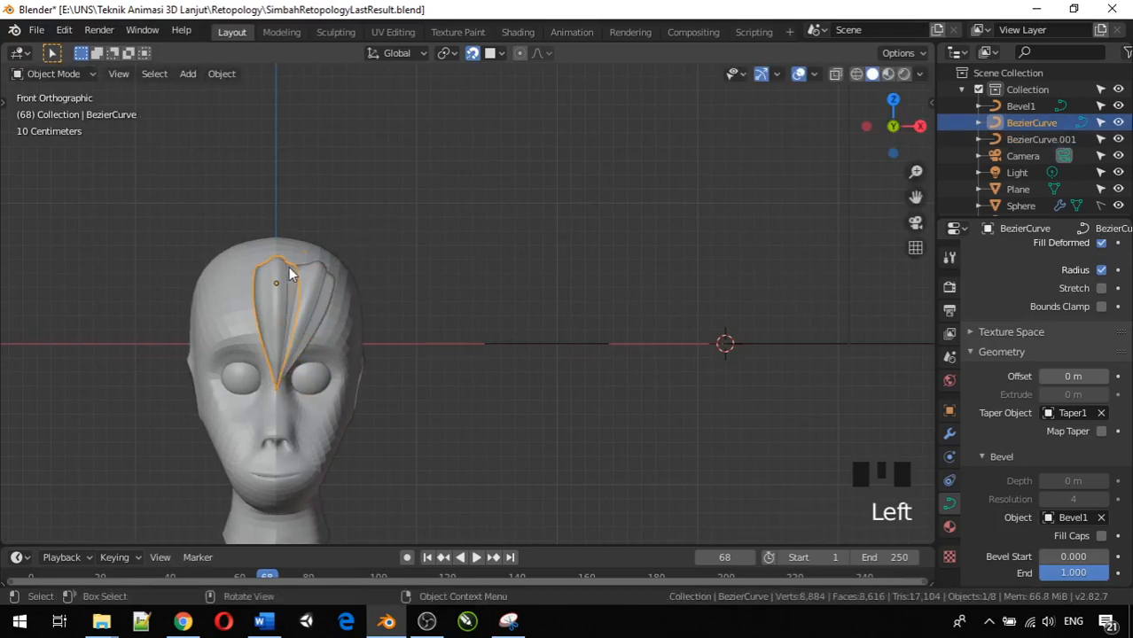
key("shift+d")
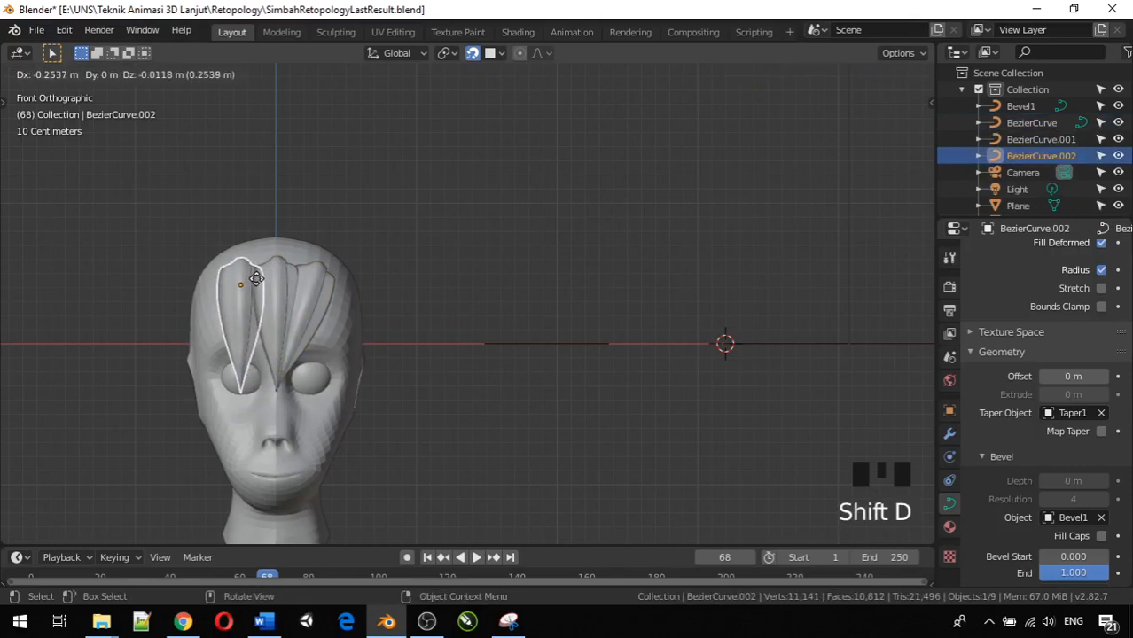
left_click(258, 284)
key("r")
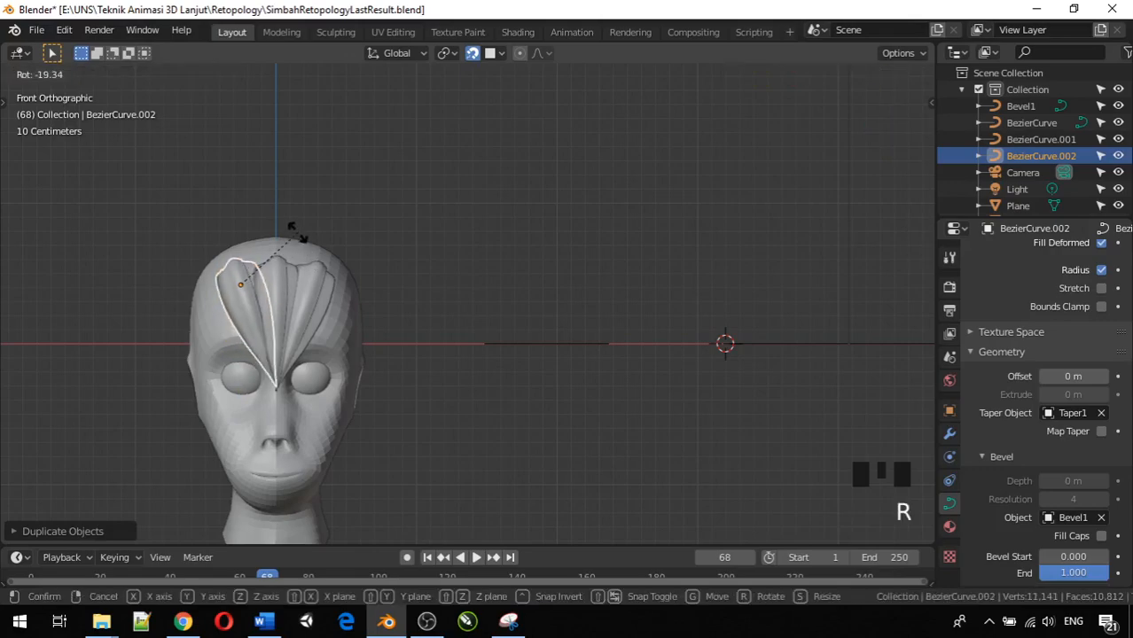
left_click(297, 232)
Step: Inspect the +X side strand from the side and front, and enter Edit Mode on its curve
left_click(318, 308)
middle_click_drag(318, 309, 378, 340)
key("KP_3")
key("KP_1")
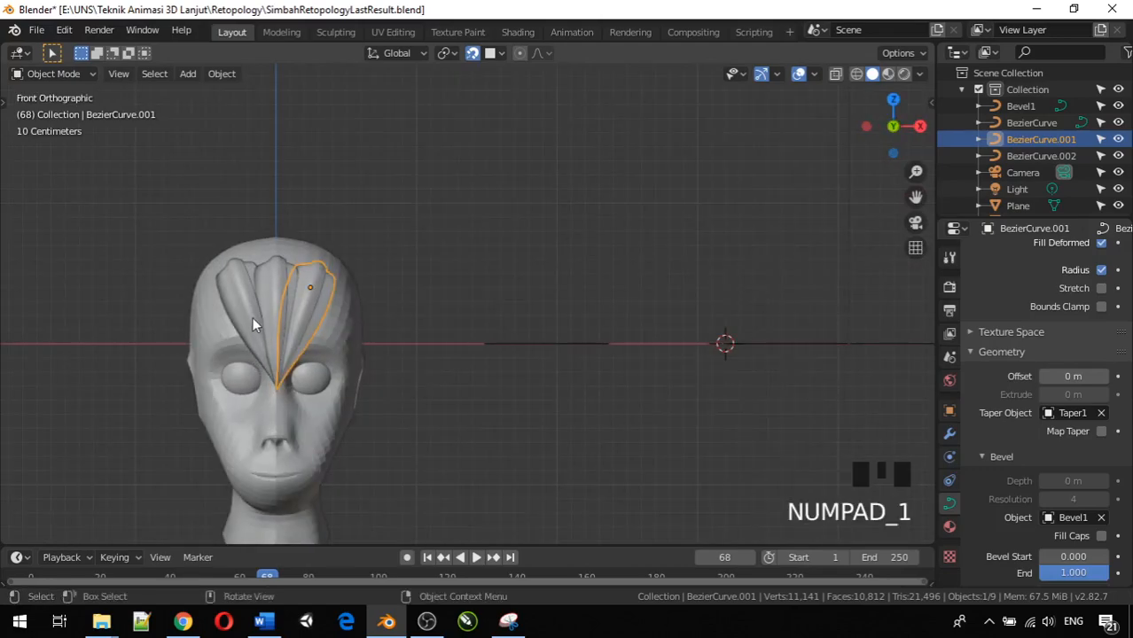
left_click(253, 317)
left_click(310, 315)
key("Tab")
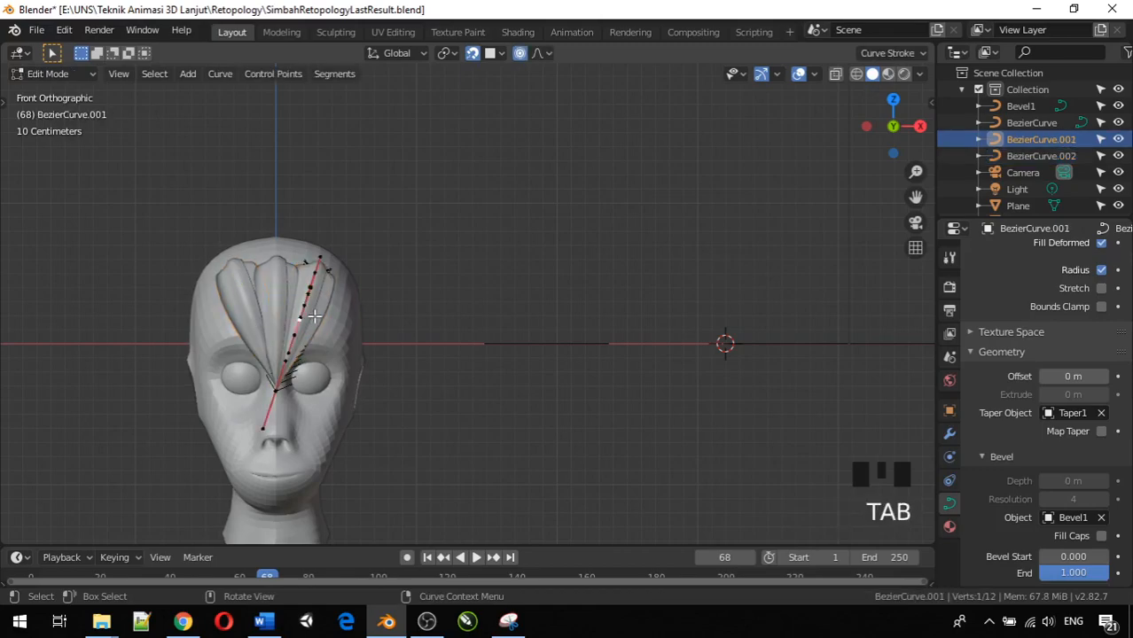
Step: Try to move the lower handle of the strand's upper control point outward along the forehead, and undo the move
left_click(309, 306)
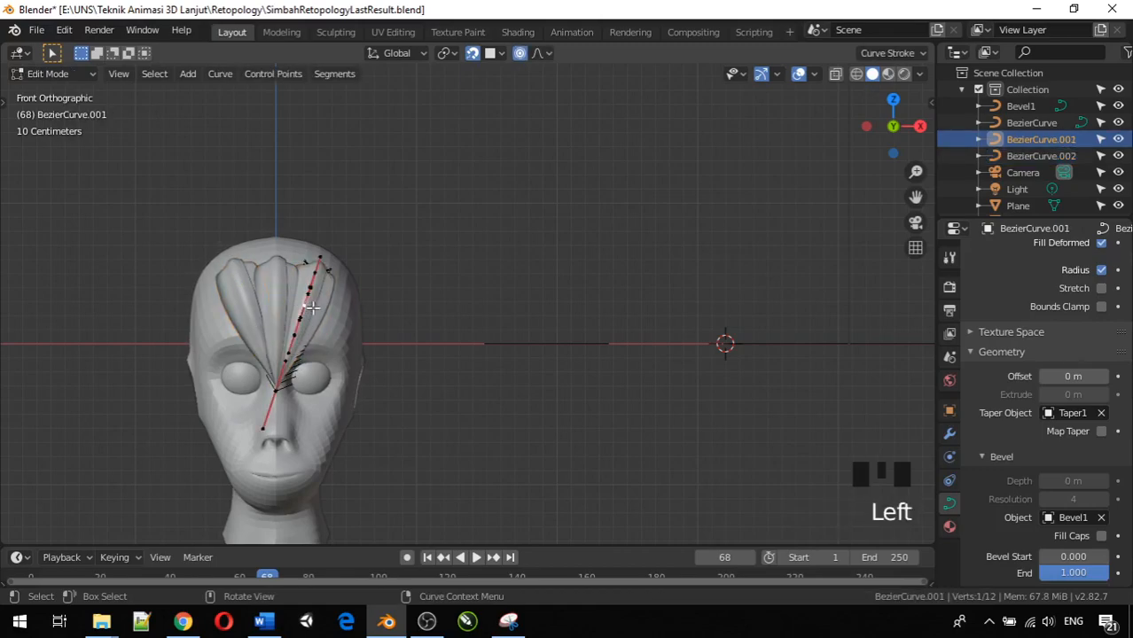
key("g")
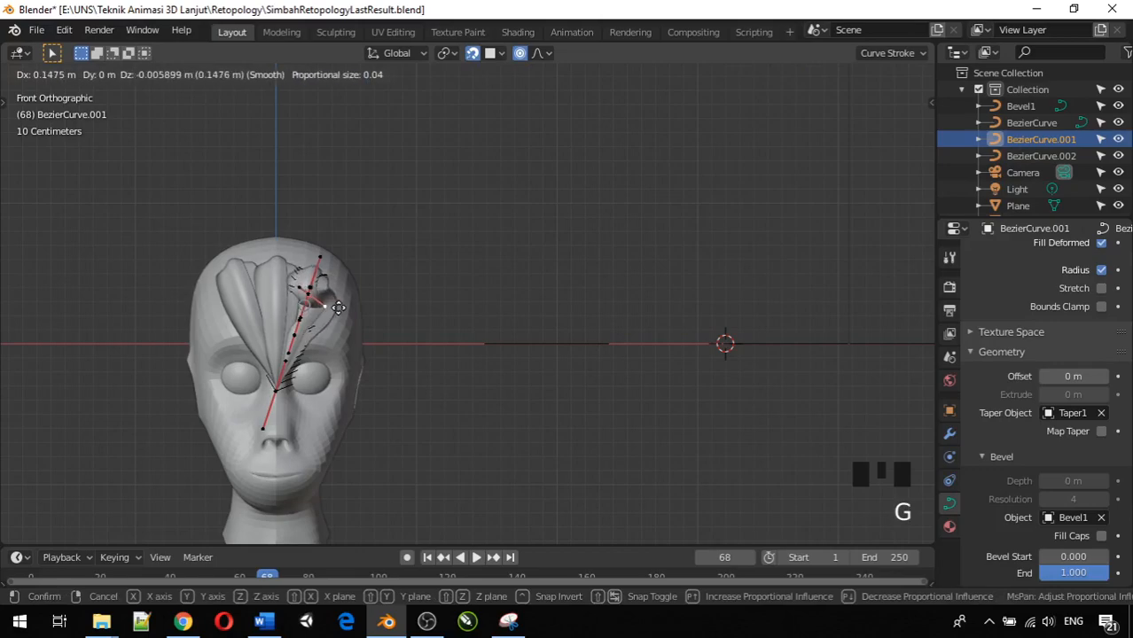
left_click(330, 304)
key("ctrl+z")
Step: Move the control point at the strand's root slightly outward along the X axis
scroll(324, 303, "up", 5)
middle_click_drag(162, 347, 361, 339, "shift")
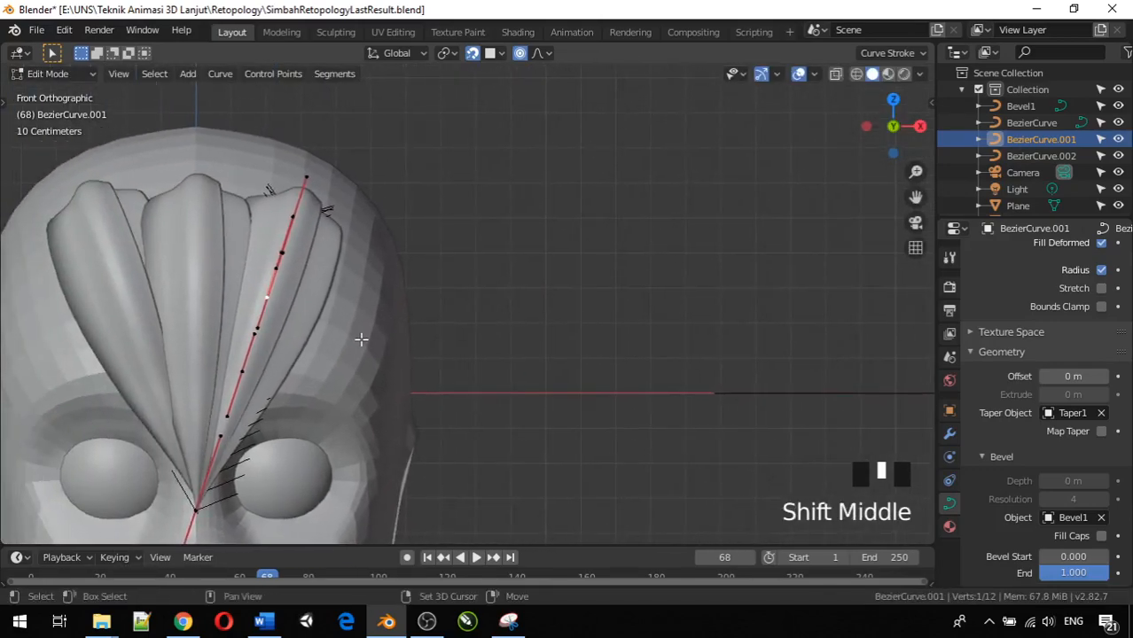
left_click(281, 255)
key("g")
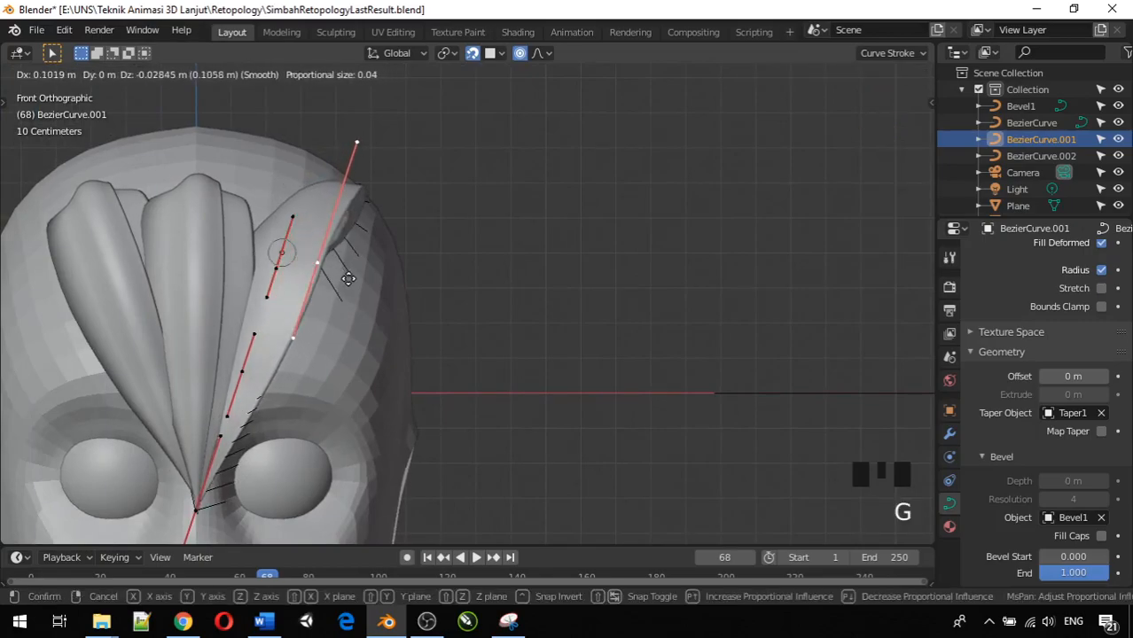
key("x")
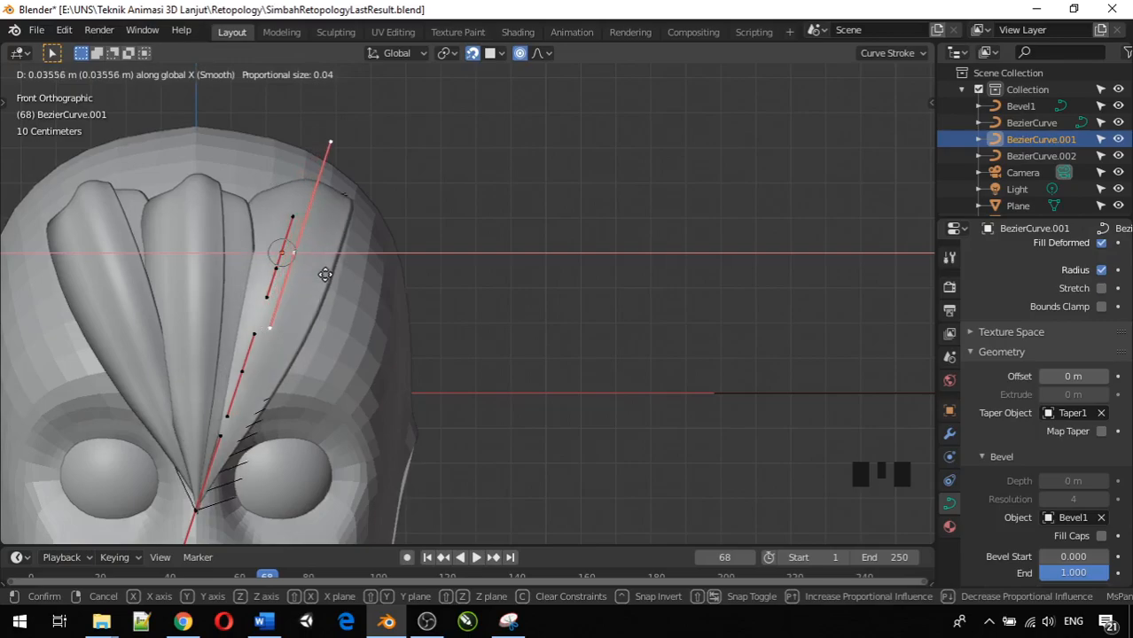
left_click(318, 271)
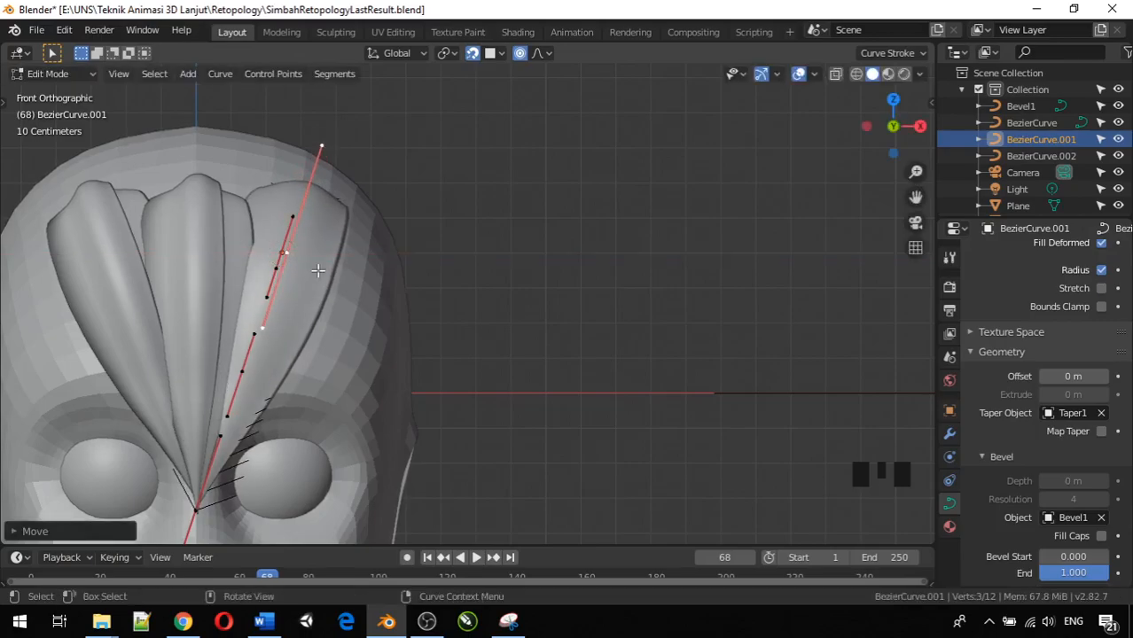
Step: Move the strand's tip control point about 0.17 m along X, away from the nose bridge over the eye
left_click(193, 508)
key("g")
key("x")
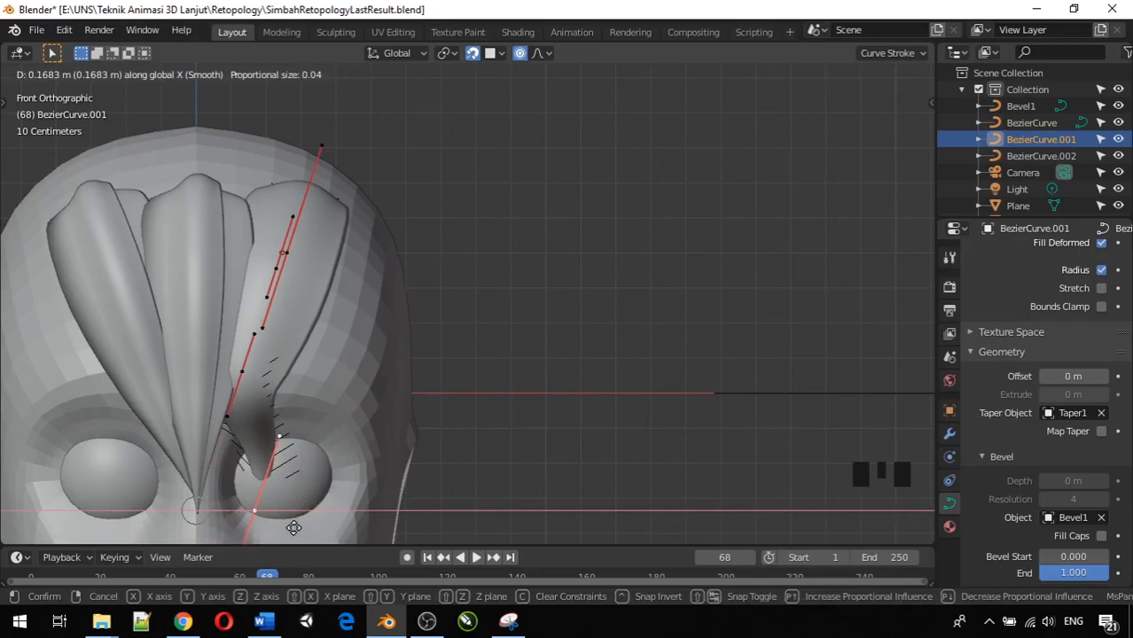
left_click(294, 528)
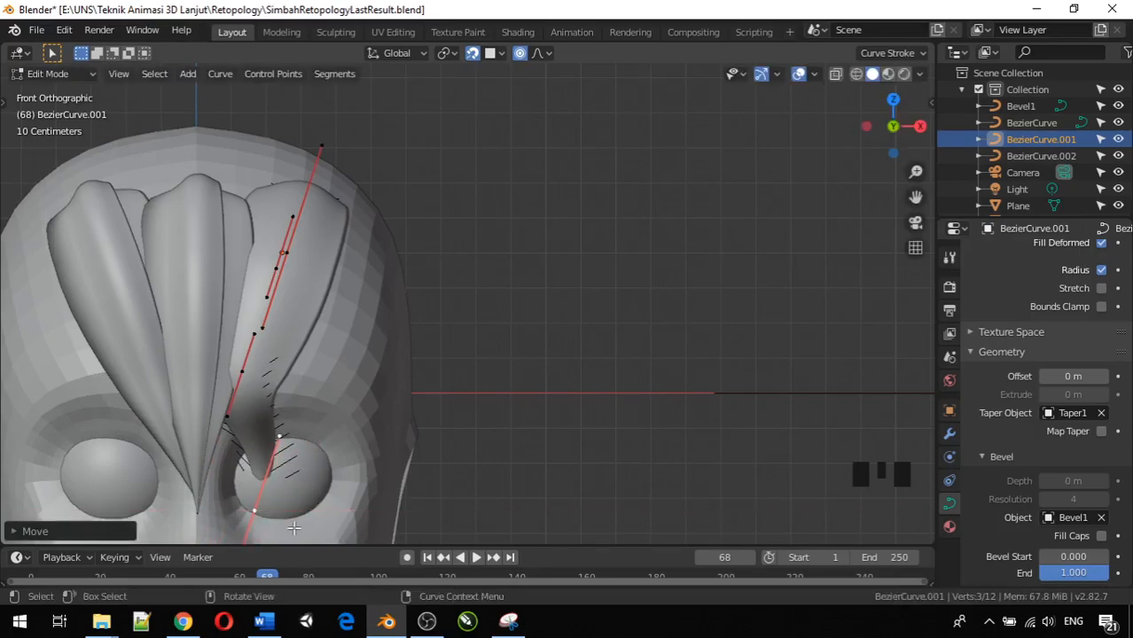
Step: Move the strand's middle control point about 0.14 m along X, in line with the shifted tip
left_click(240, 376)
key("g")
key("x")
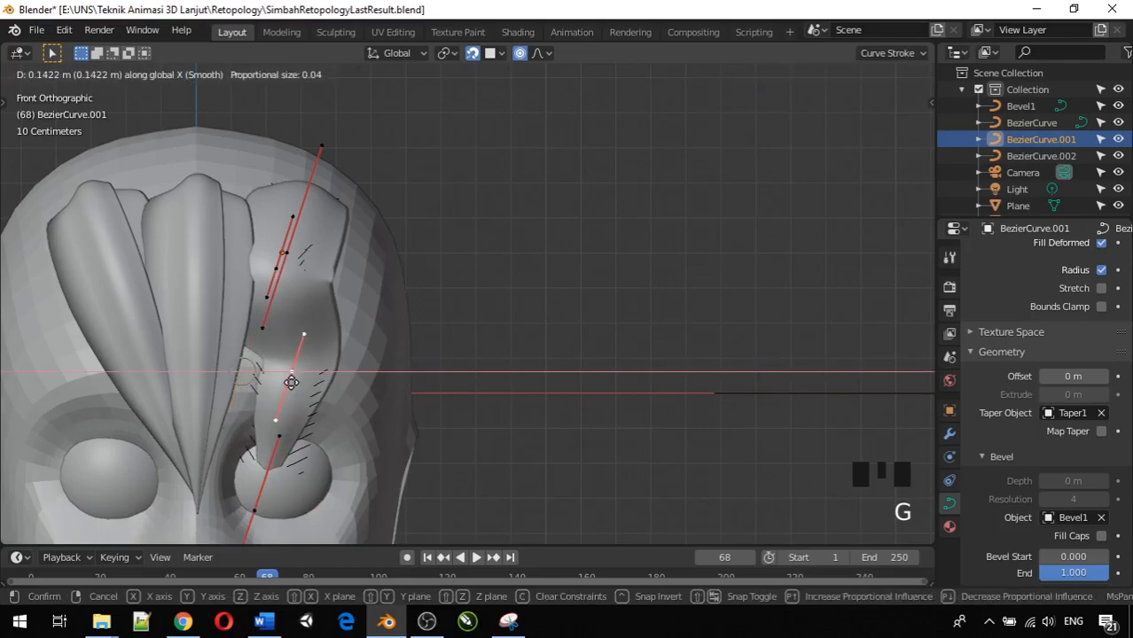
Step: Undo the recent control-point moves on the BezierCurve.001 hair strand and turn snapping off
left_click(291, 382)
key("ctrl+z")
key("ctrl+z")
key("ctrl+z")
key("ctrl+z")
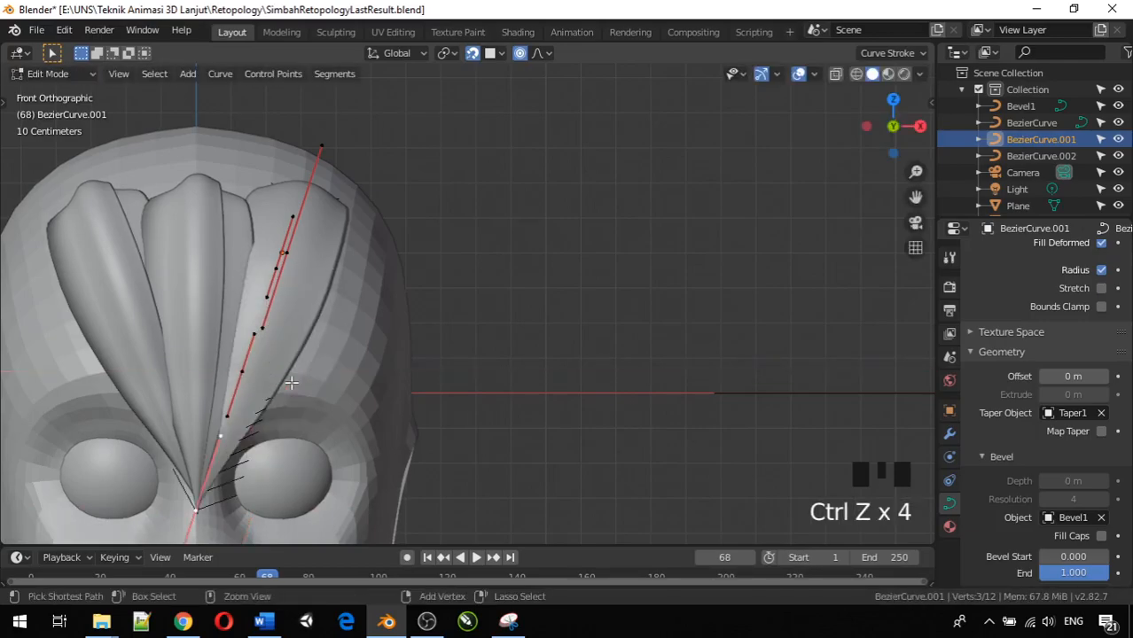
left_click(490, 55)
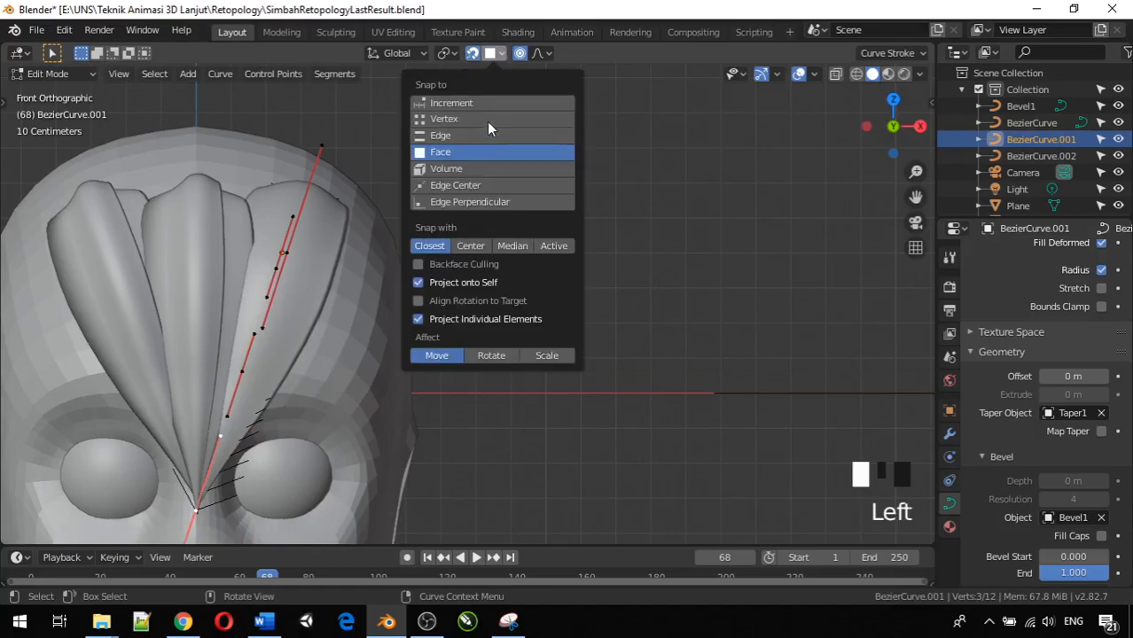
key("ctrl+z")
key("ctrl+z")
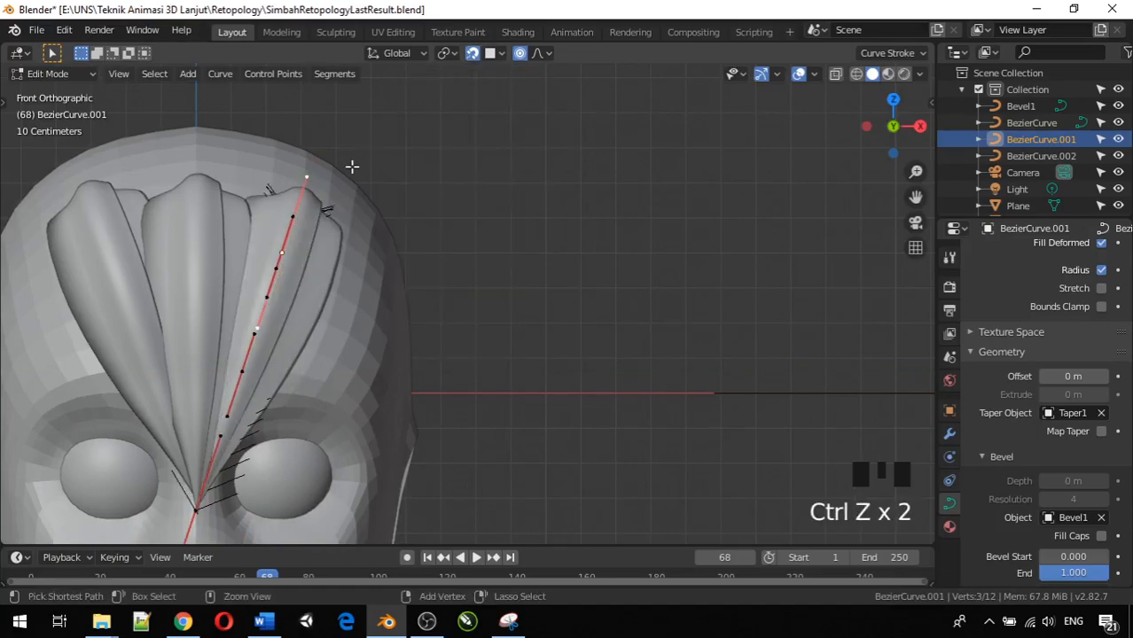
left_click(473, 53)
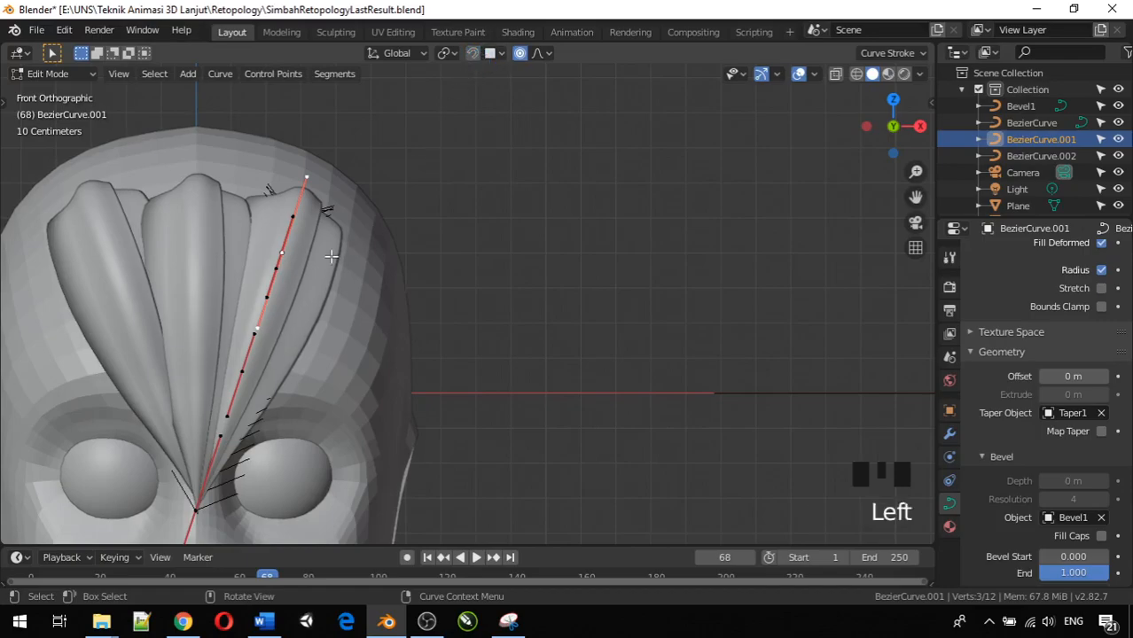
Step: Move the second control point from the top of the BezierCurve.001 strand about 0.1 m outward along X in front view
middle_click_drag(284, 244, 286, 272)
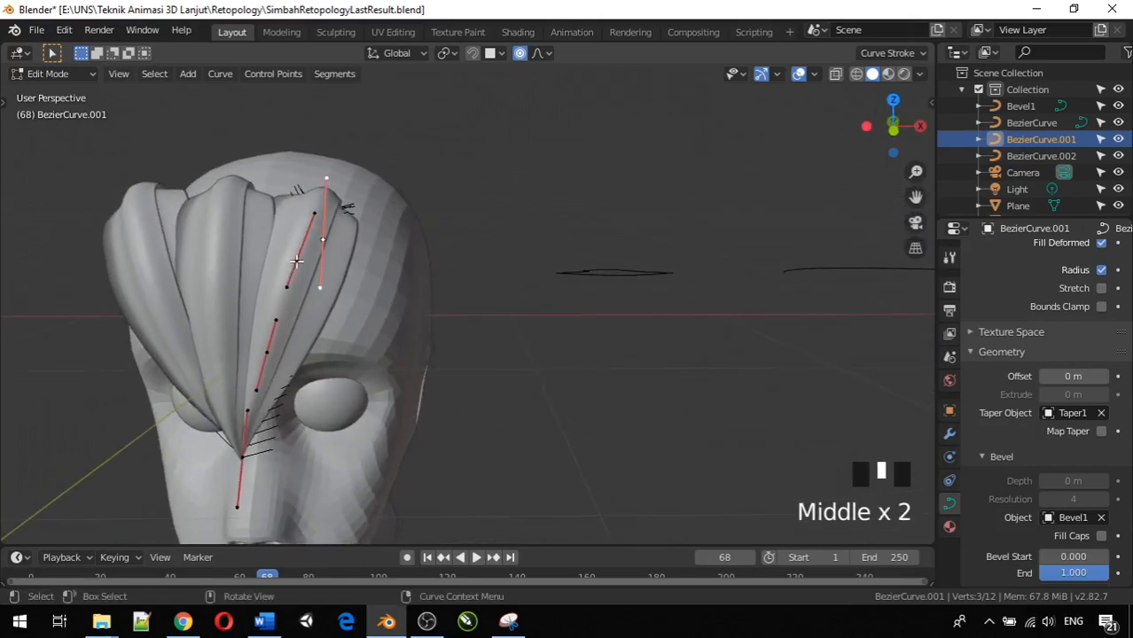
left_click(317, 250)
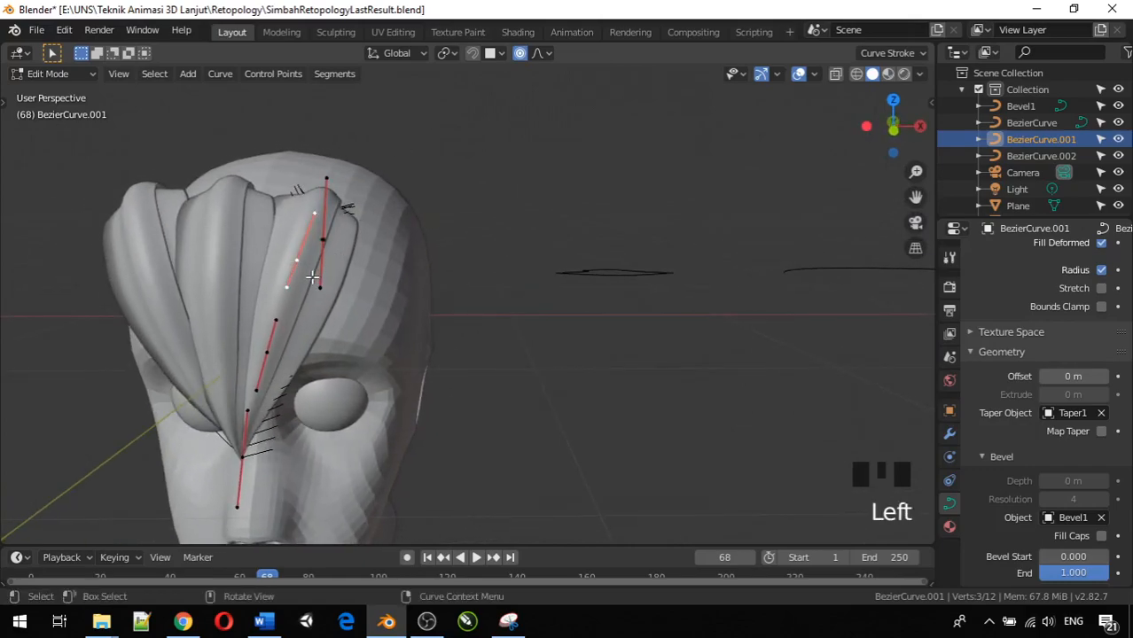
middle_click_drag(361, 274, 390, 293)
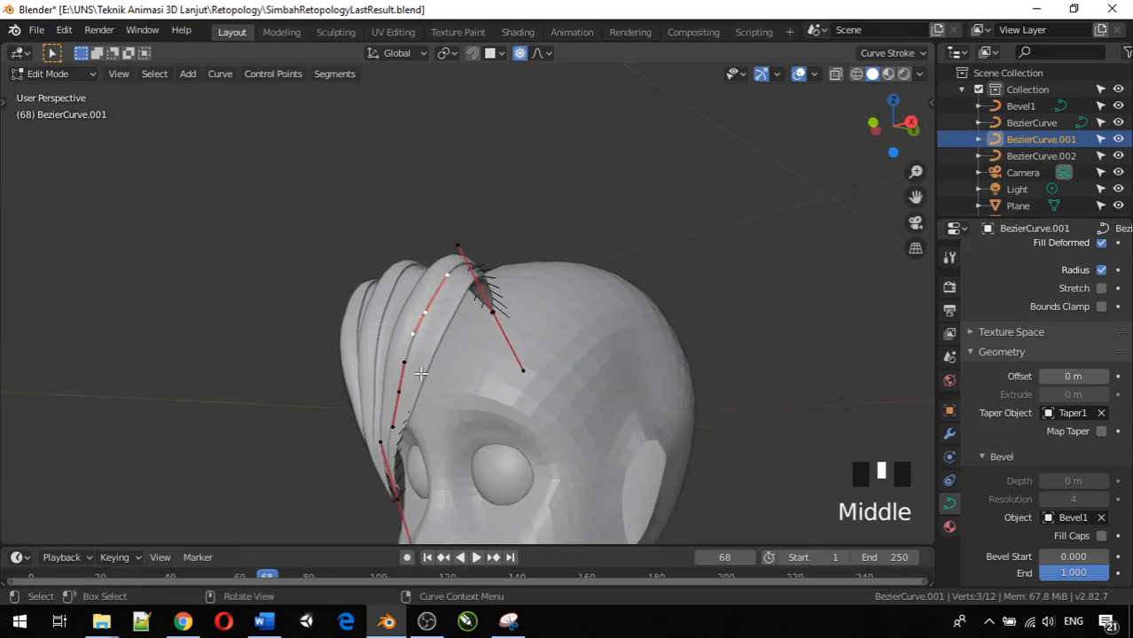
key("KP_1")
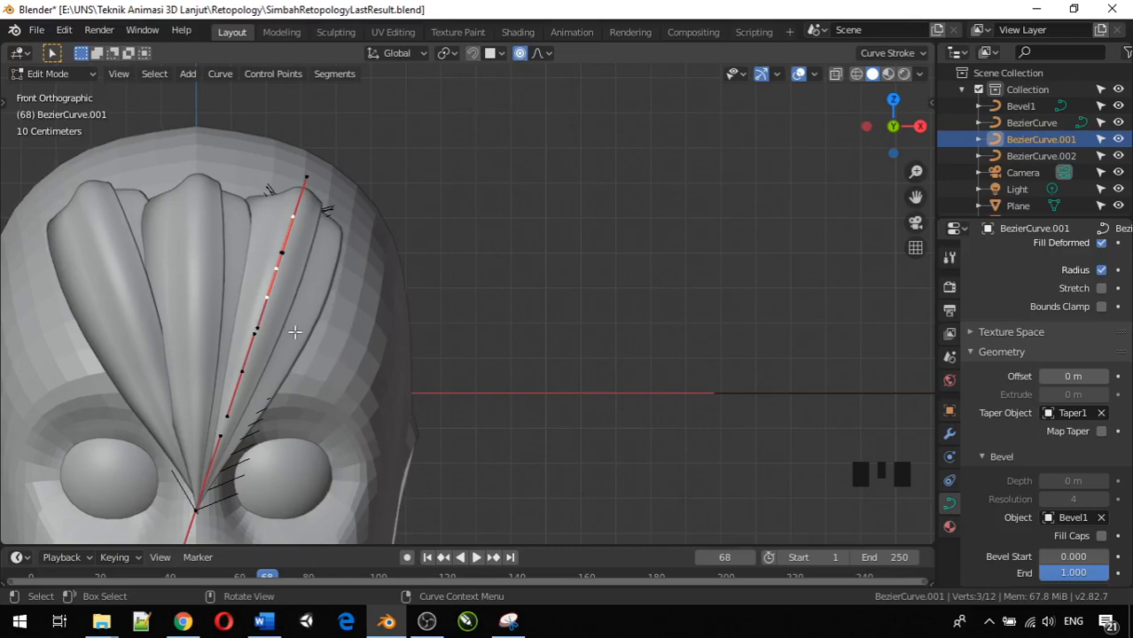
key("g")
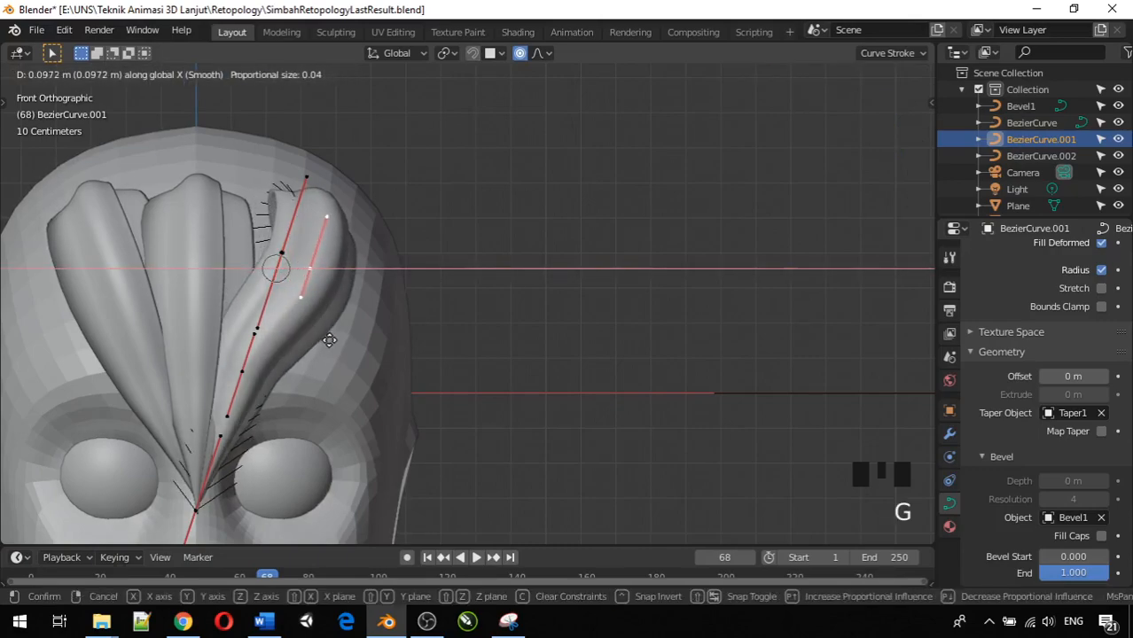
left_click(331, 340)
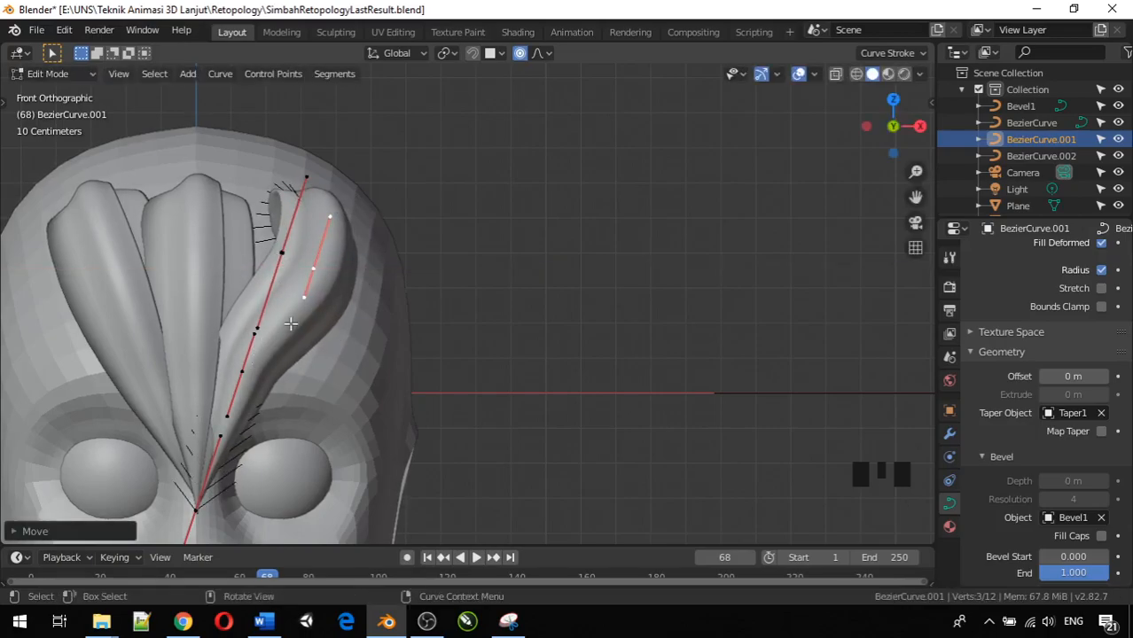
Step: Move the strand's third control point outward along X, and swing the lower handle of the second point outward
left_click(252, 369)
key("g")
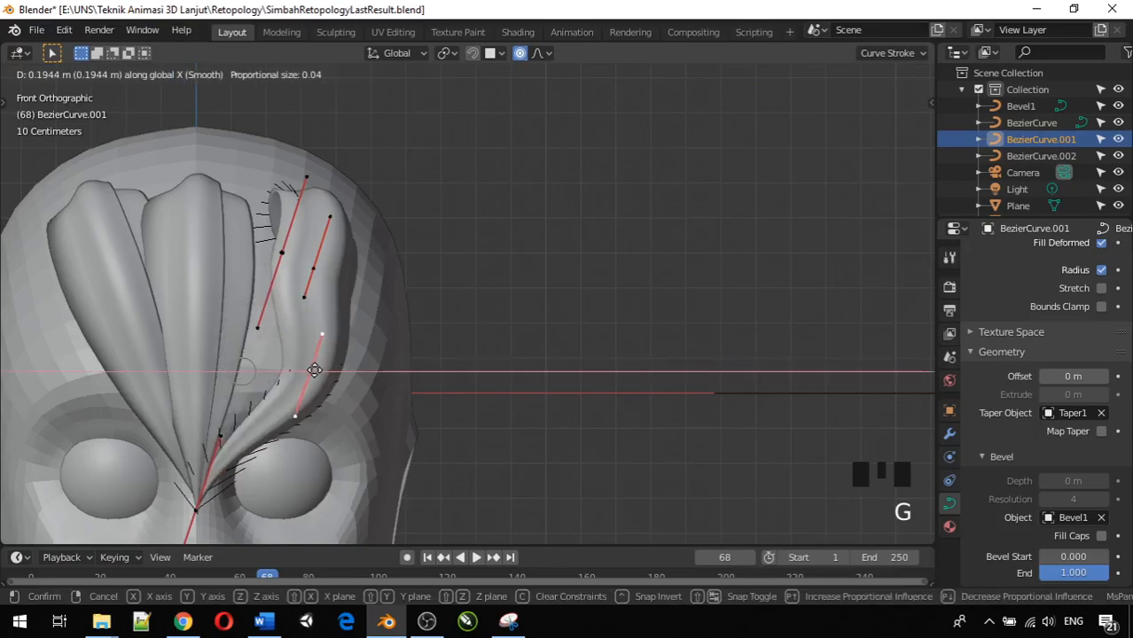
left_click(308, 371)
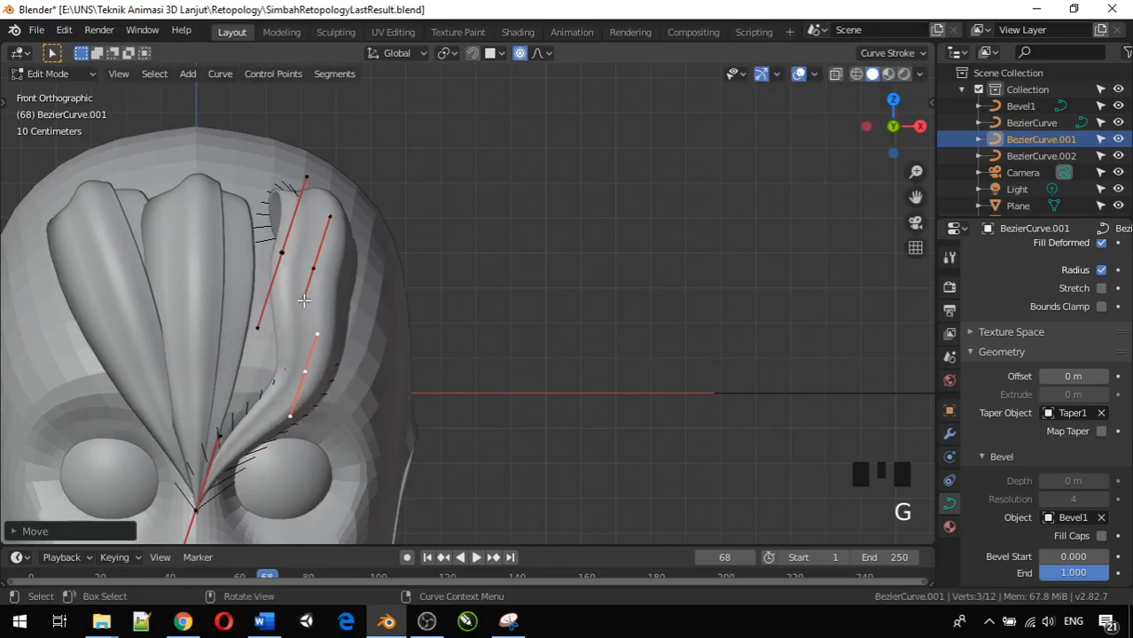
left_click(305, 302)
key("g")
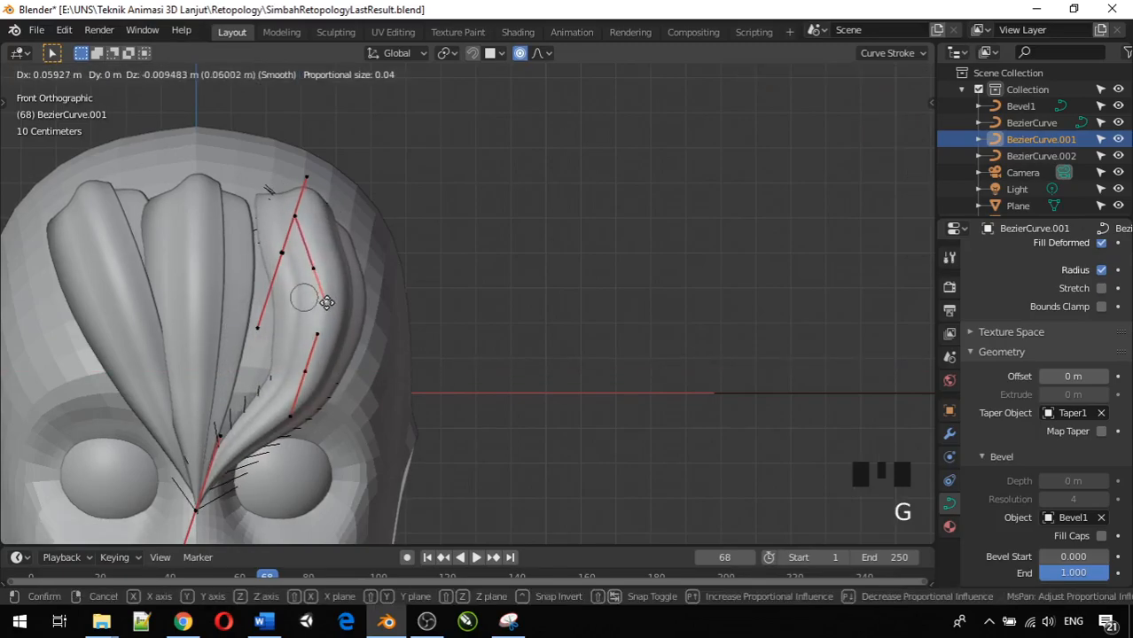
left_click(320, 309)
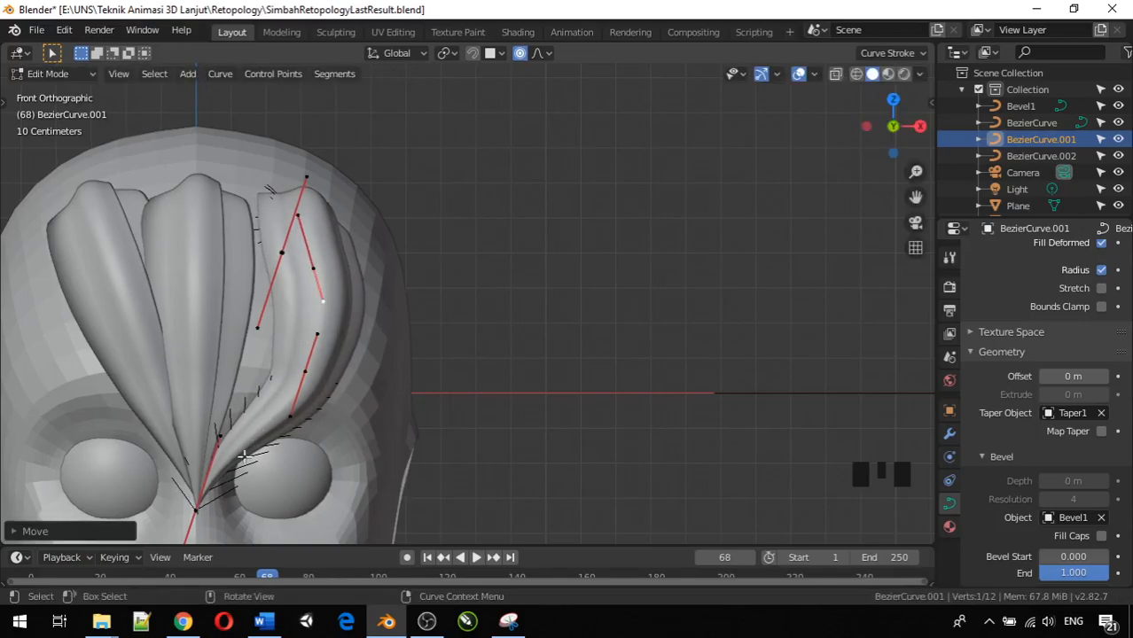
Step: Move the strand's tip point outward and down to just below the eye, refine the two middle points' facing handles, and return to Object Mode
key("g")
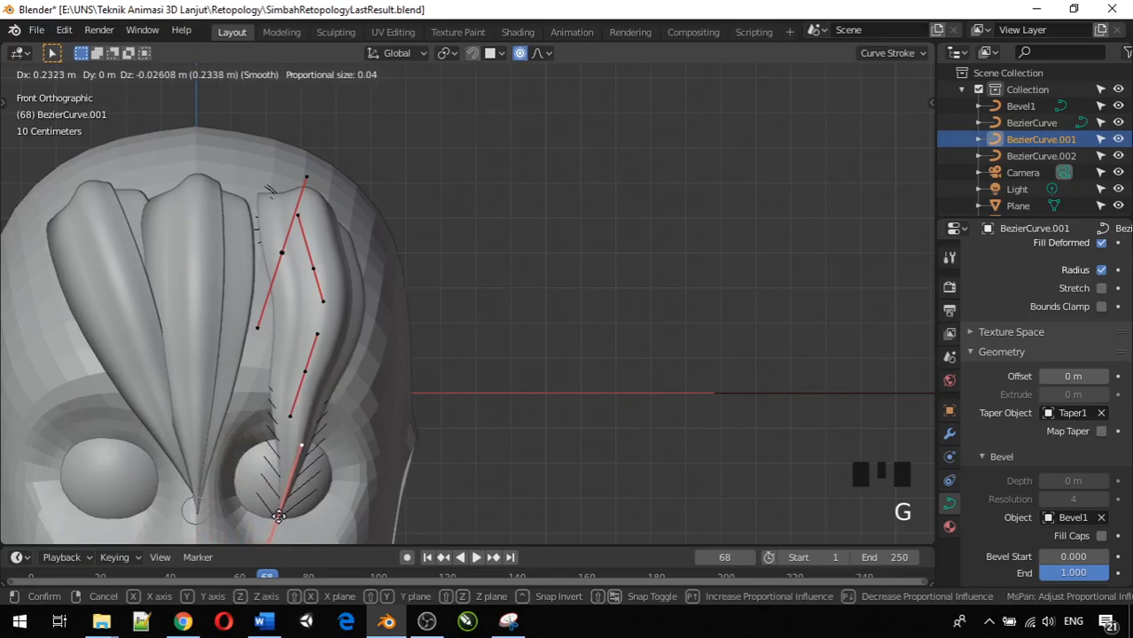
left_click(256, 542)
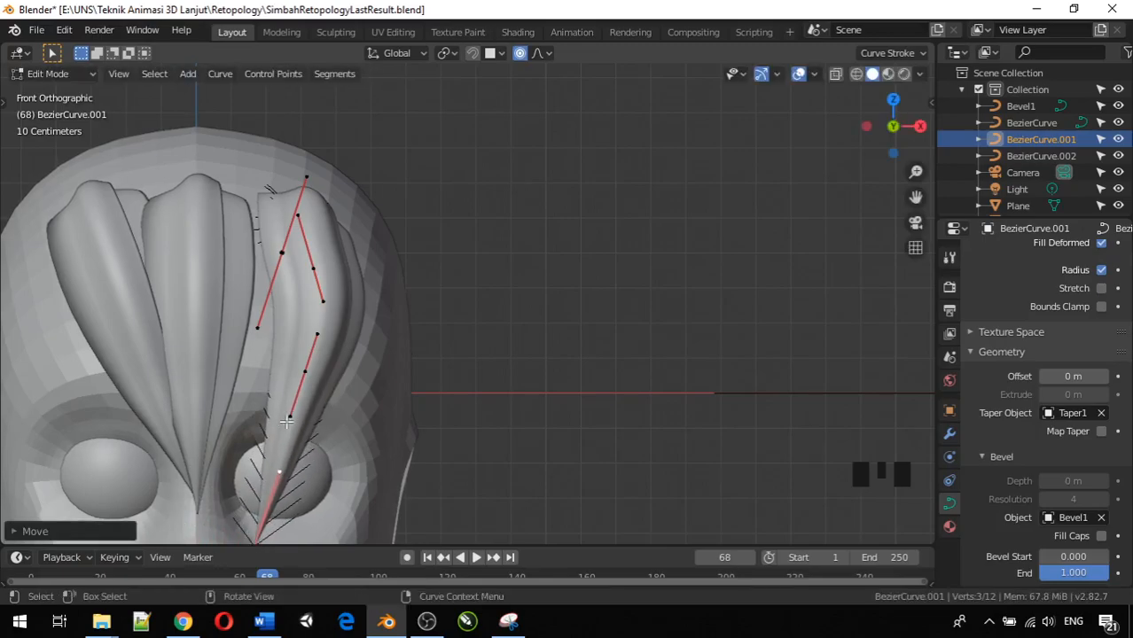
left_click(317, 326)
key("g")
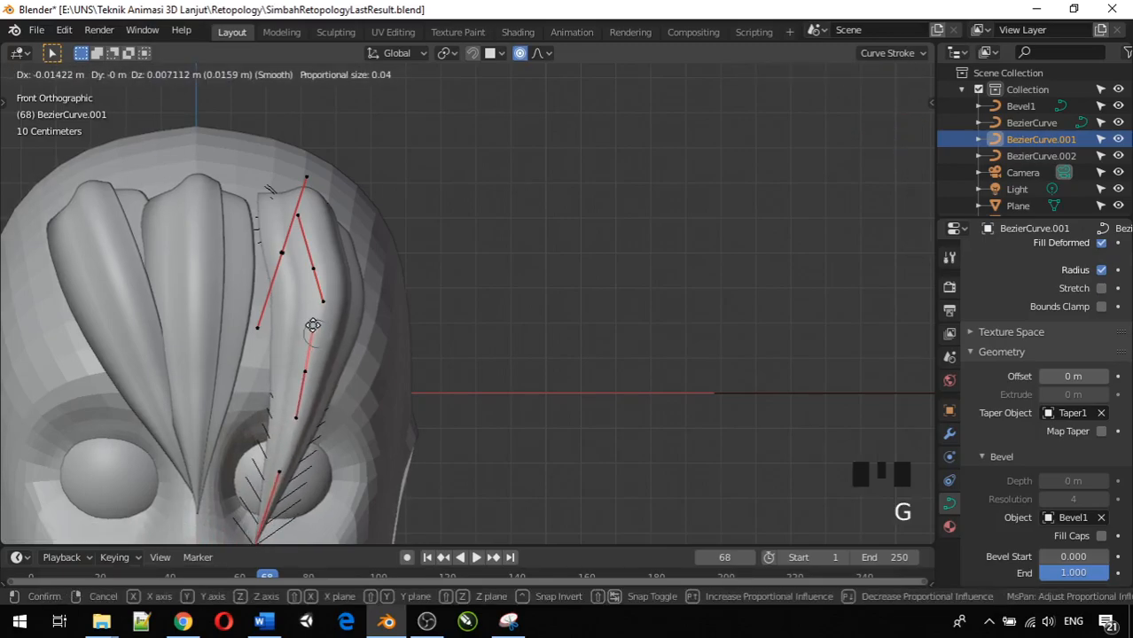
left_click(315, 328)
left_click(318, 304)
key("g")
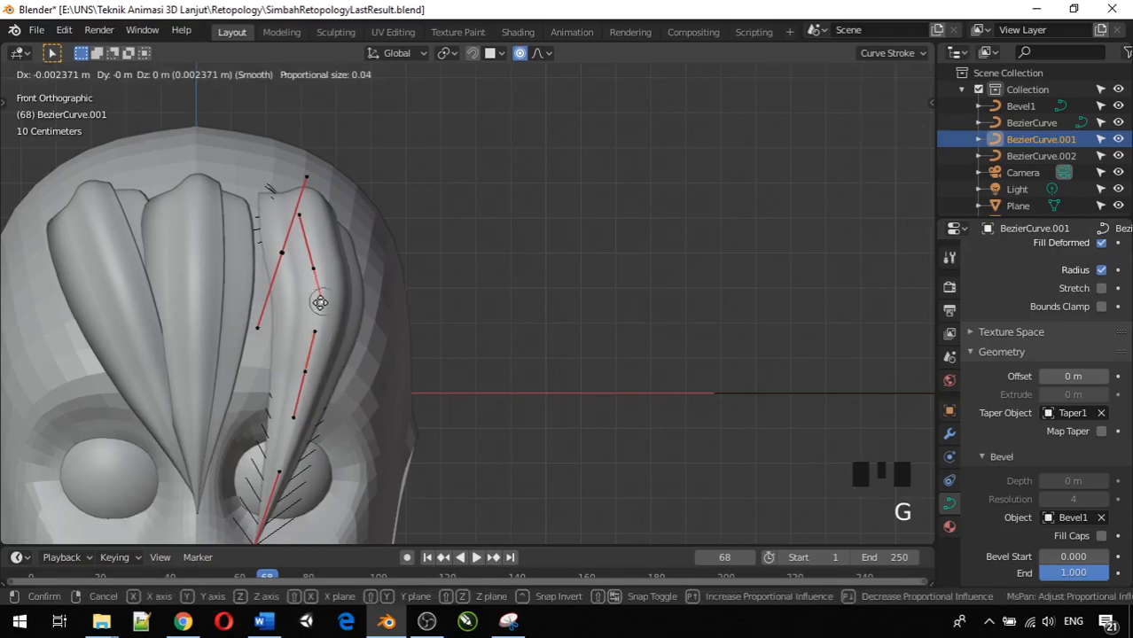
left_click(317, 304)
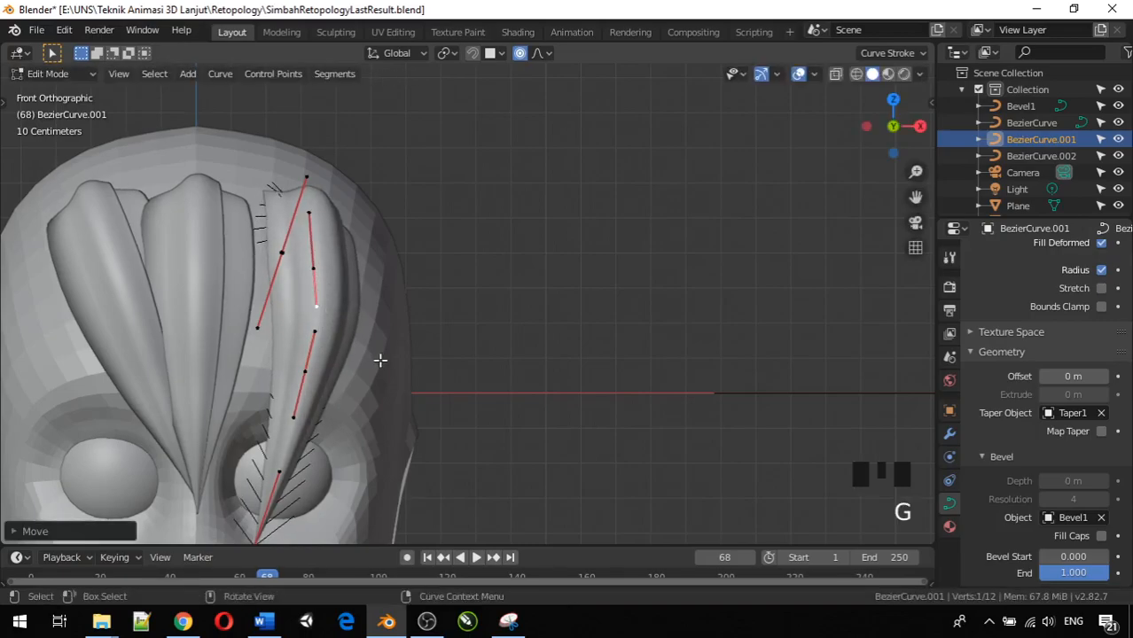
scroll(363, 368, "down", 3)
key("Tab")
Step: Duplicate the BezierCurve.001 strand in front view and place the copy about 0.1 m closer to the forehead's centre
middle_click_drag(392, 419, 410, 401)
middle_click_drag(368, 301, 410, 328)
left_click(387, 301)
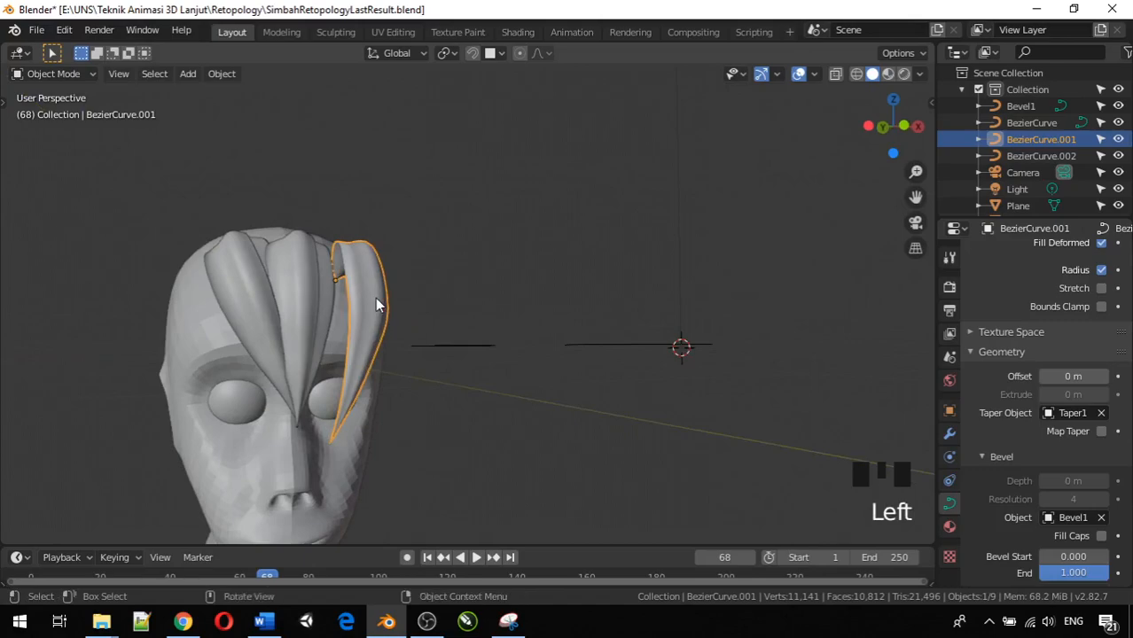
key("KP_1")
key("shift+d")
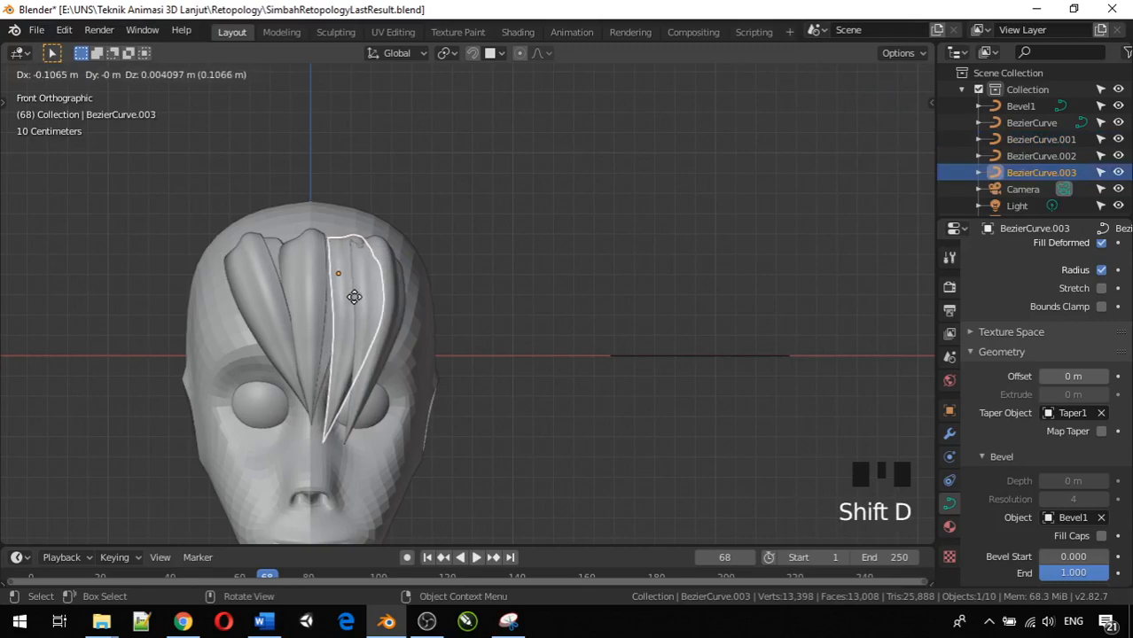
left_click(354, 297)
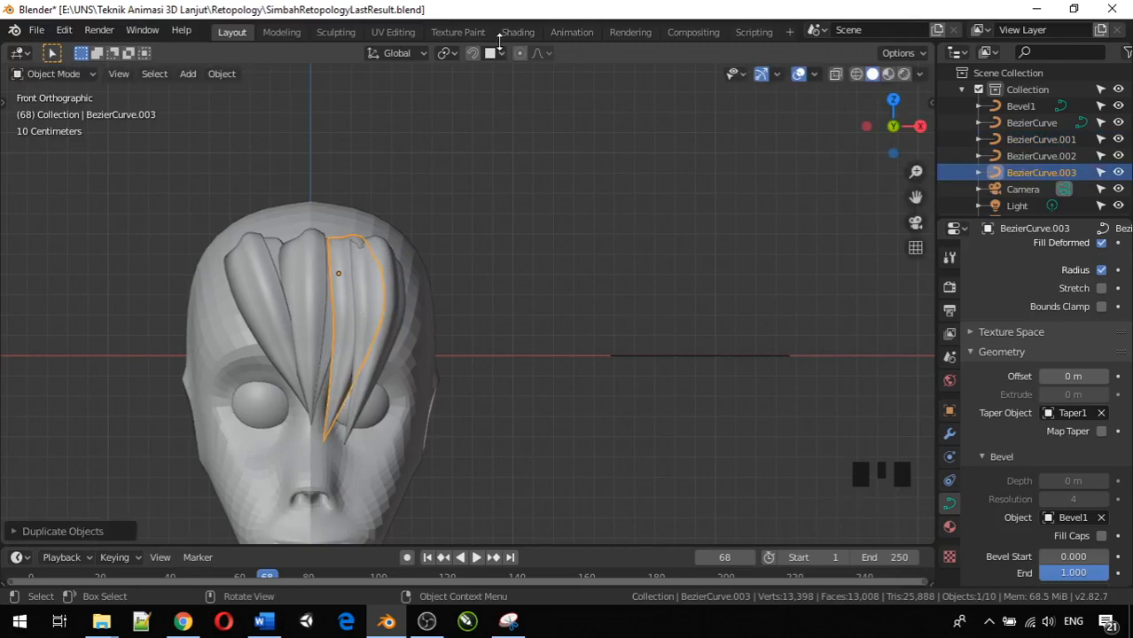
Step: Turn snapping on and raise the duplicated strand about 0.02 m
left_click(475, 54)
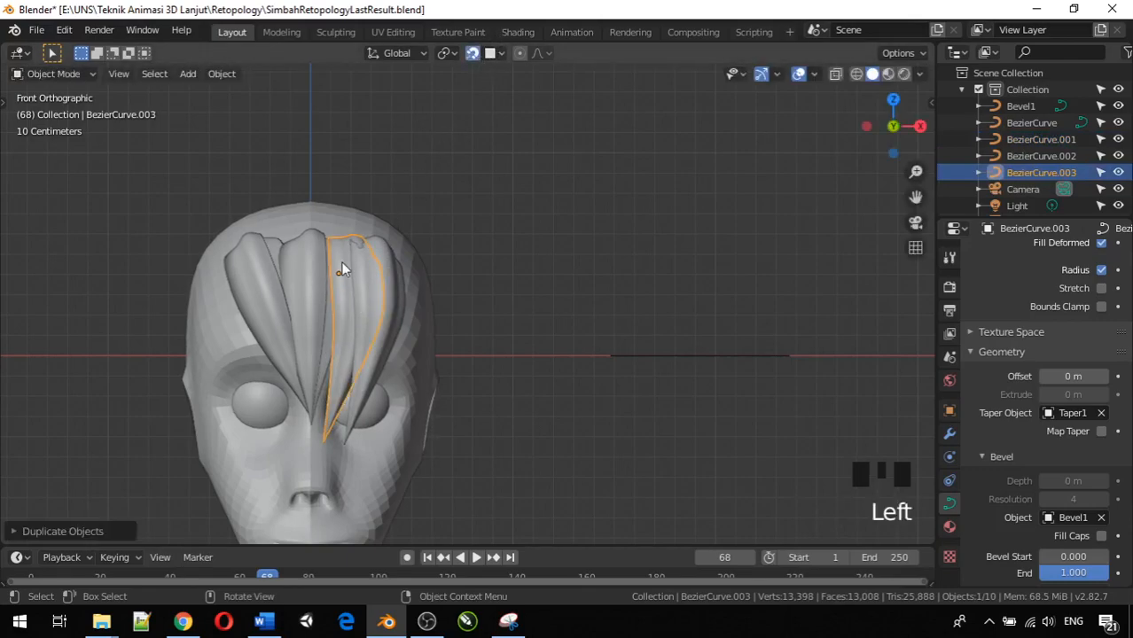
key("g")
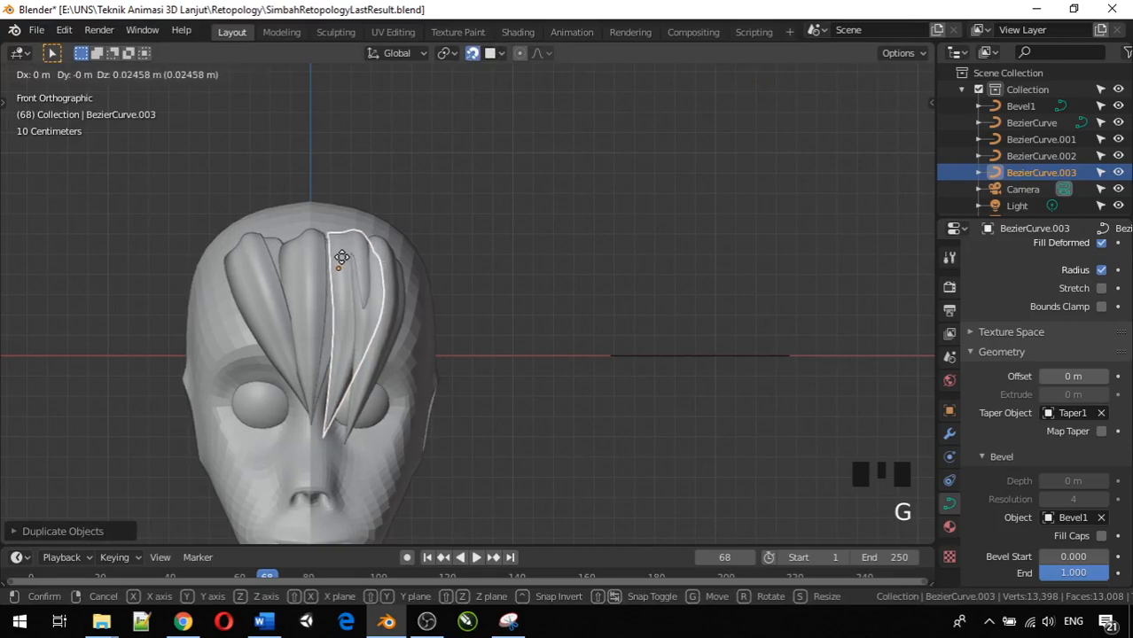
left_click(343, 259)
Step: Rotate the outer BezierCurve.001 strand about -6 degrees so its tip swings outward over the eye
middle_click_drag(354, 265, 382, 275)
left_click(373, 363)
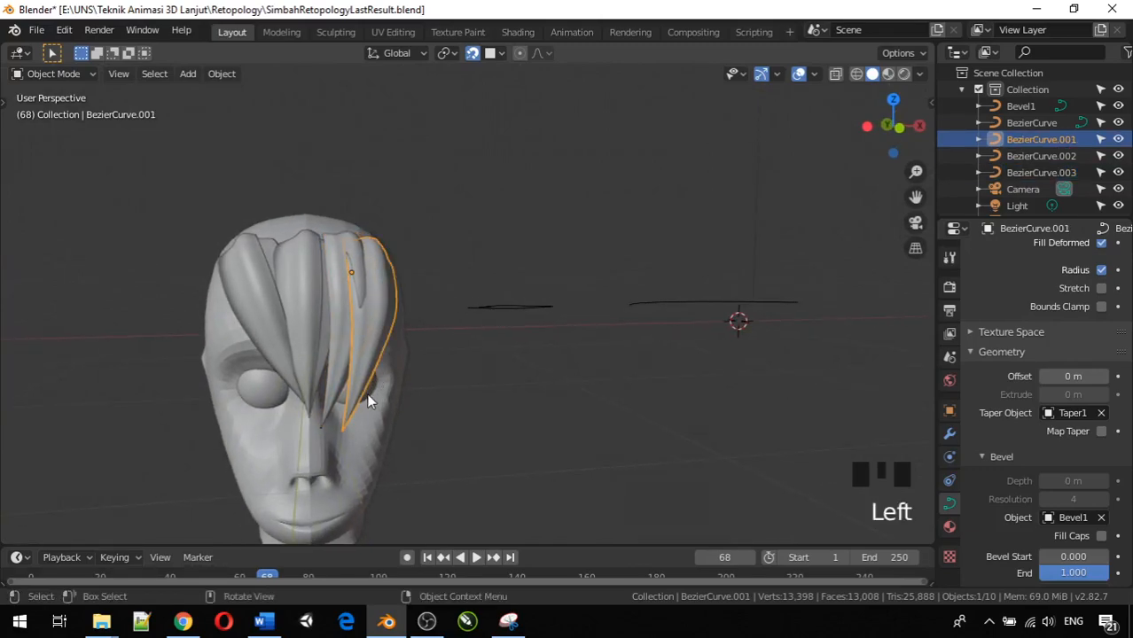
key("r")
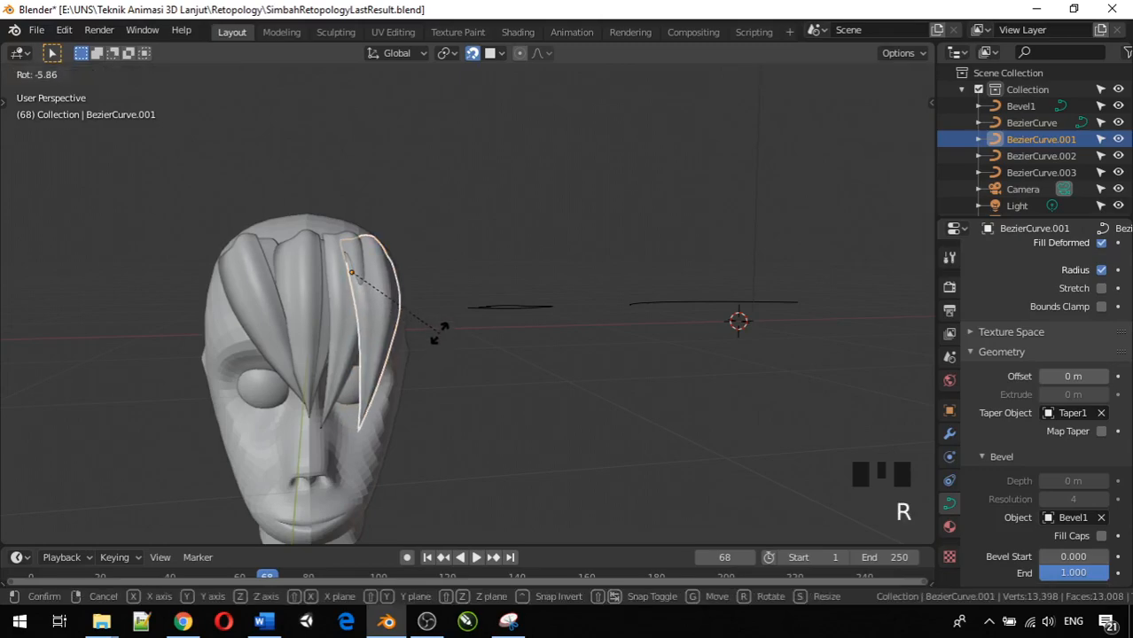
left_click(440, 329)
Step: Rotate the neighbouring BezierCurve.003 strand slightly from a low viewing angle
middle_click_drag(467, 344, 463, 299)
left_click(390, 341)
key("r")
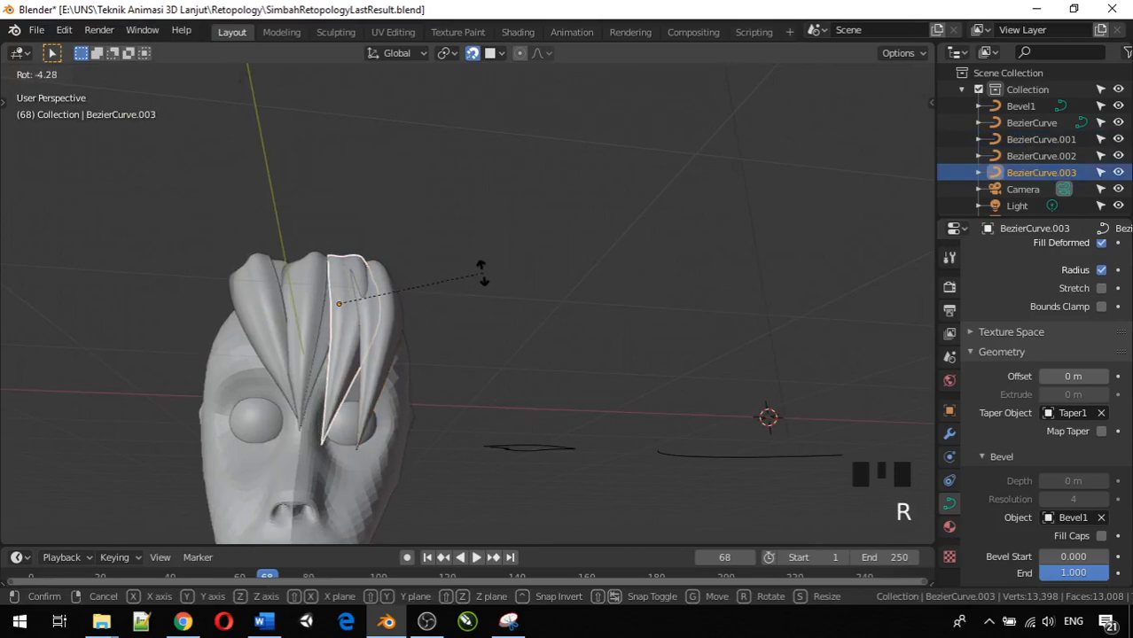
left_click(484, 256)
Step: Duplicate the BezierCurve.002 strand in front view and place the copy farther out and lower on the same side of the head
middle_click_drag(486, 258, 440, 372)
scroll(409, 358, "down", 3)
left_click(346, 289)
middle_click_drag(347, 289, 392, 301)
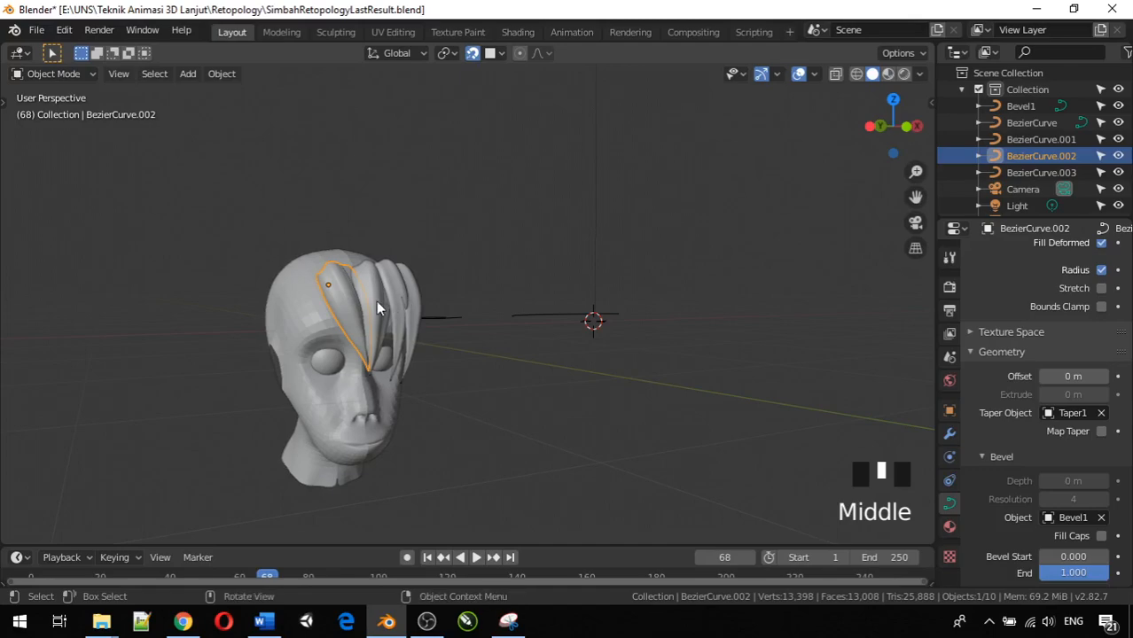
key("KP_3")
key("KP_1")
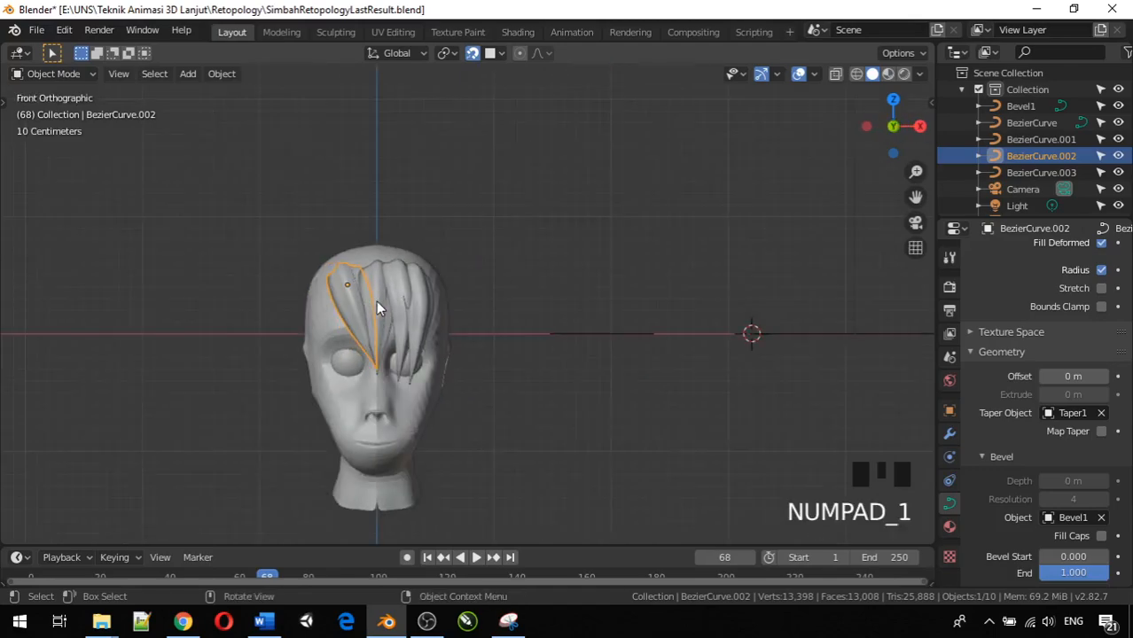
key("shift+d")
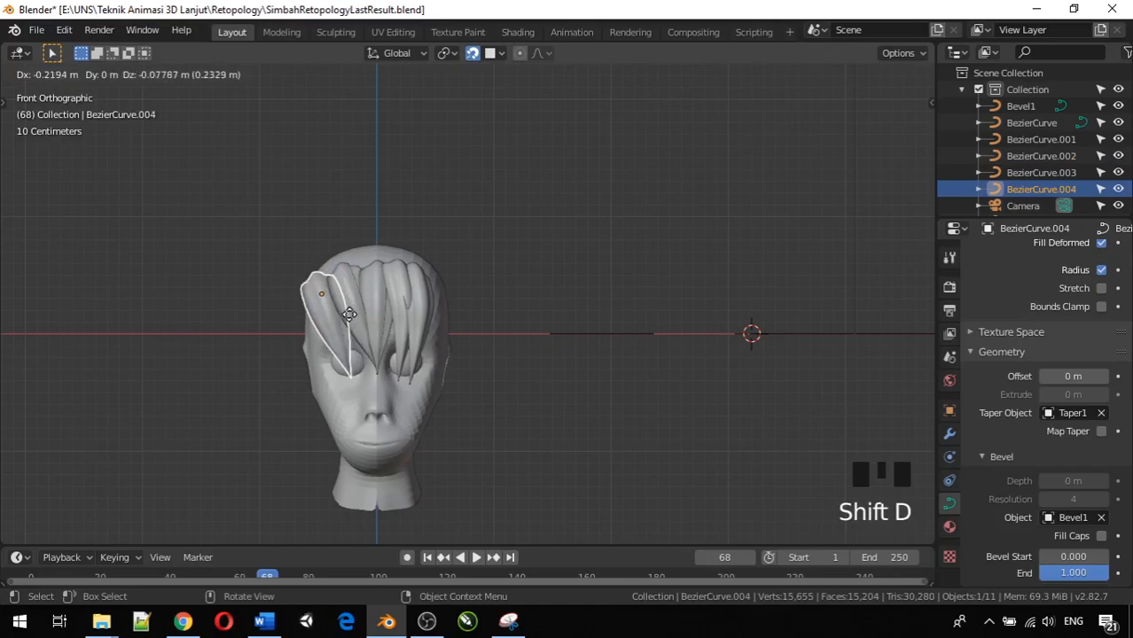
left_click(345, 318)
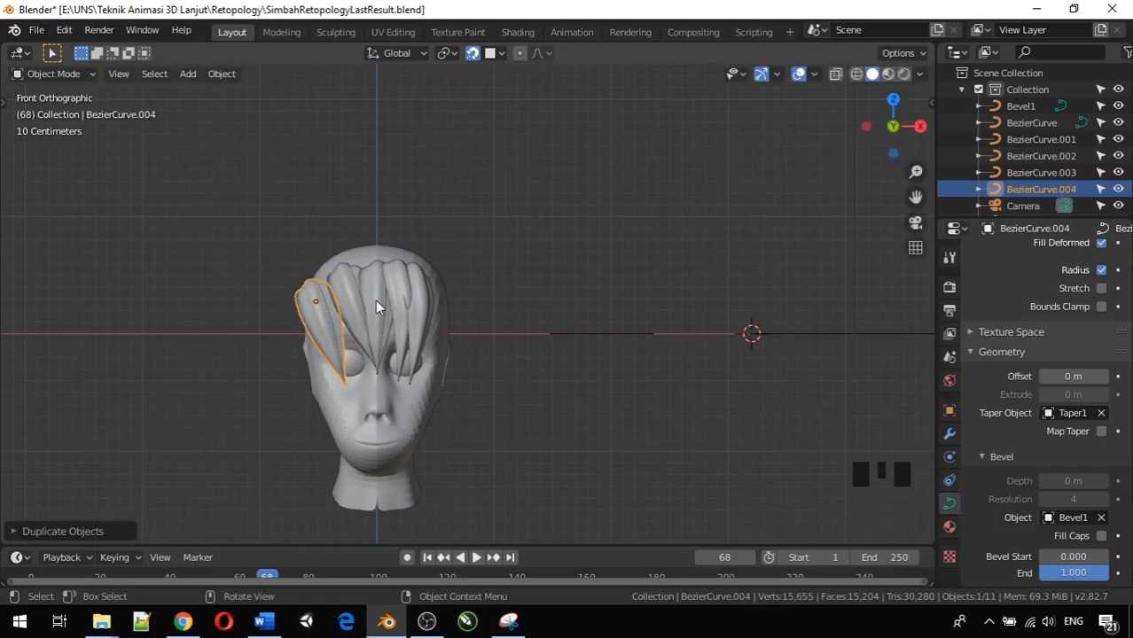
Step: Rotate the new BezierCurve.004 strand about -20 degrees, shift it about 0.1 m inward and up against the head, and deselect it
key("r")
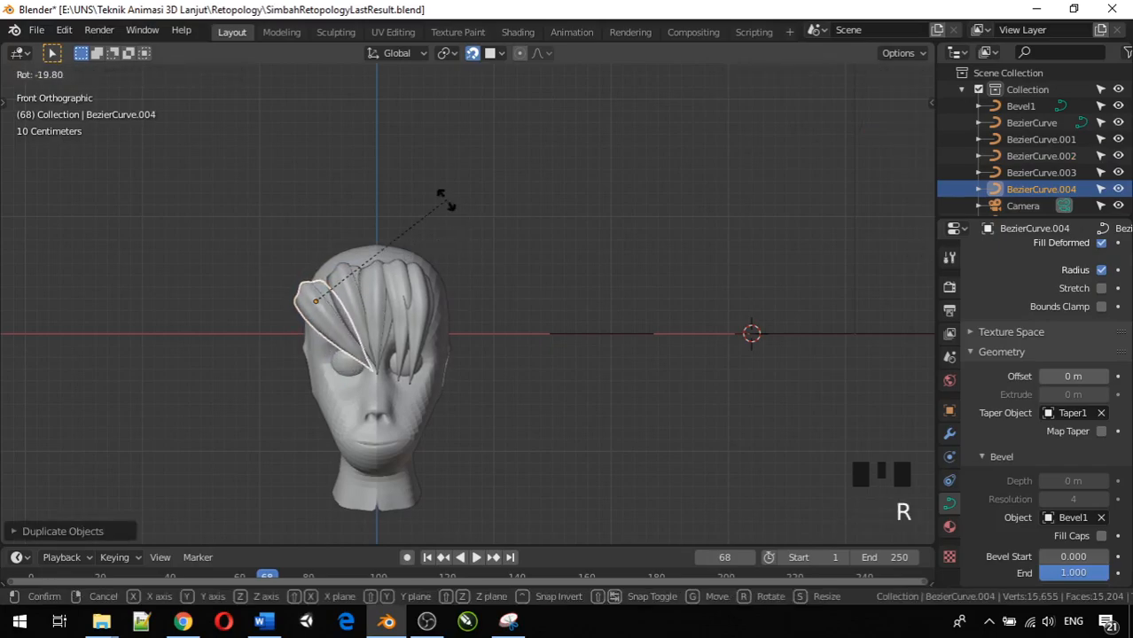
left_click(445, 210)
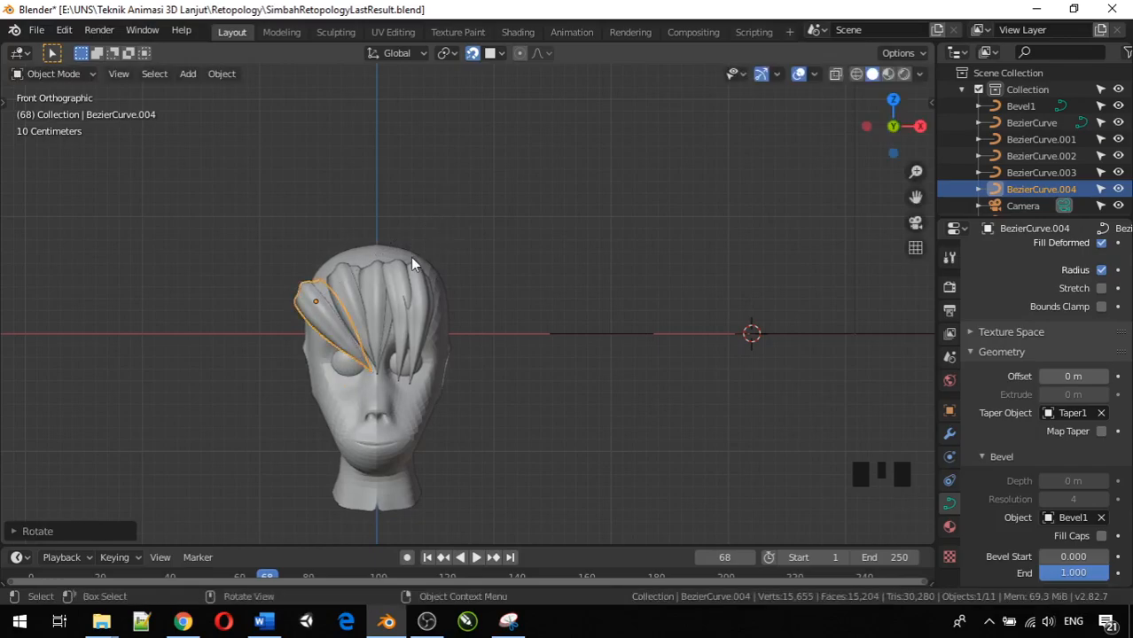
key("g")
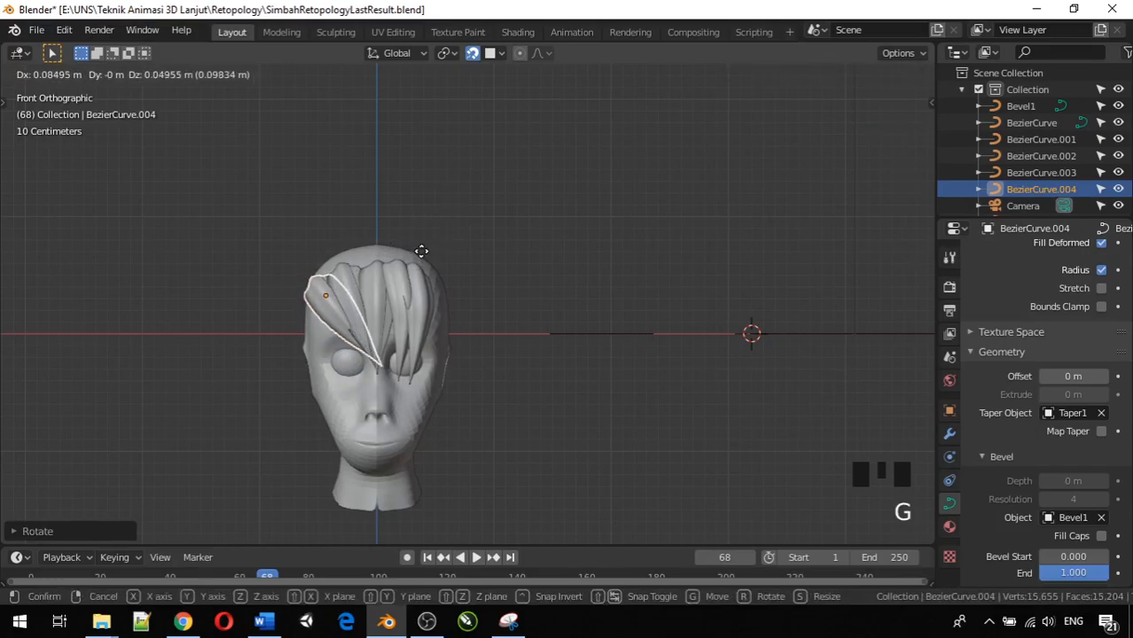
left_click(419, 250)
left_click(546, 302)
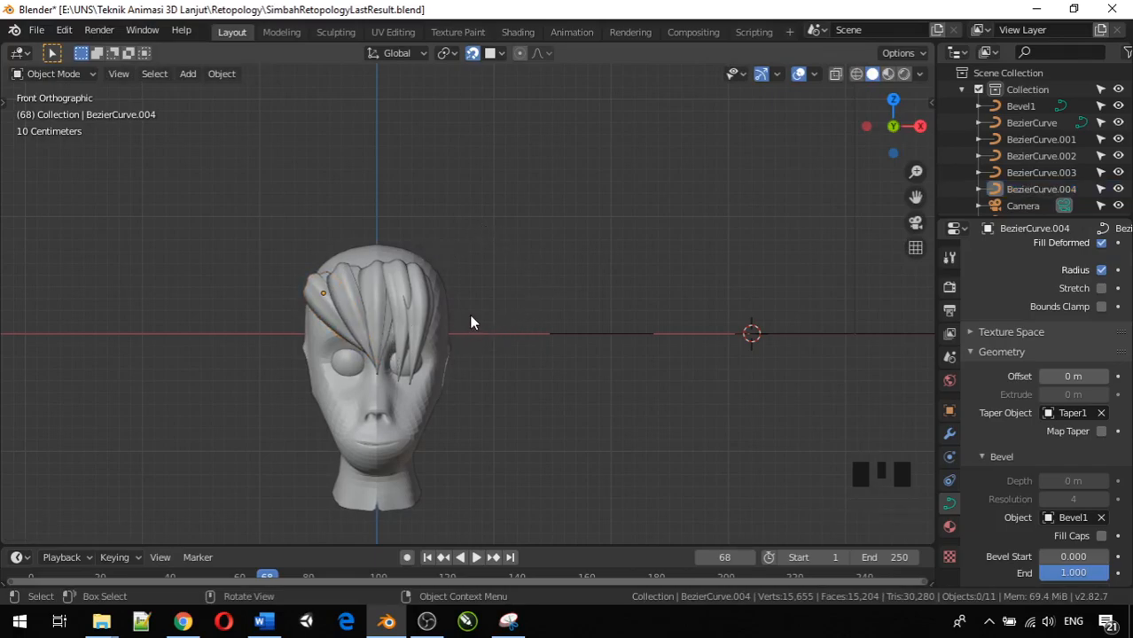
Step: Examine the strands over the forehead from the side and front to judge how they sit on the head
middle_click_drag(471, 322, 422, 328)
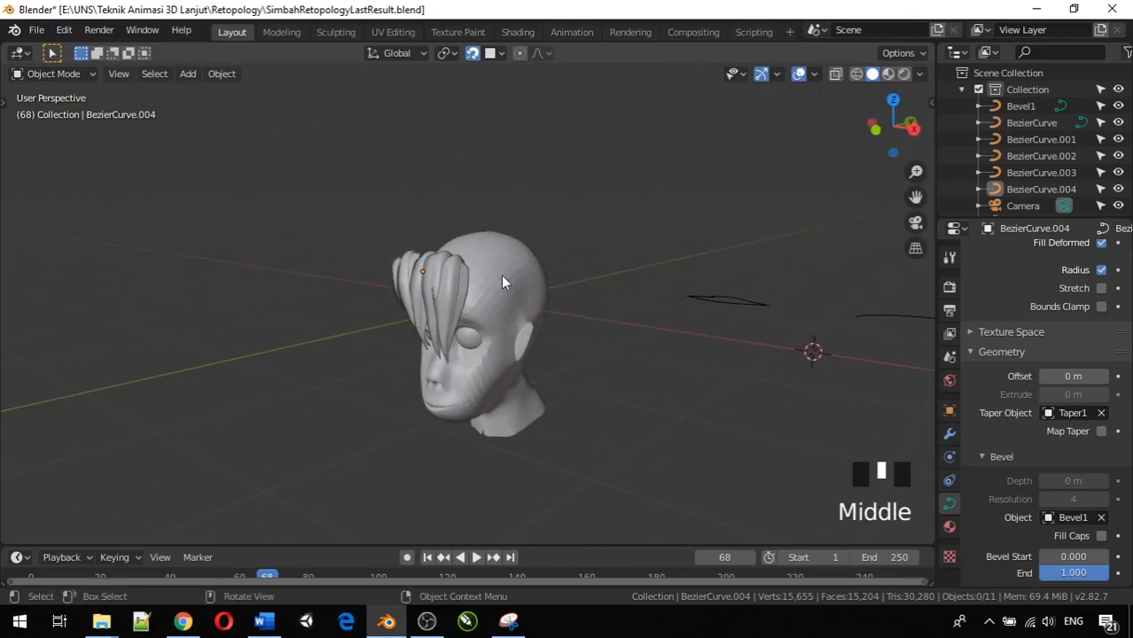
middle_click_drag(724, 337, 623, 336)
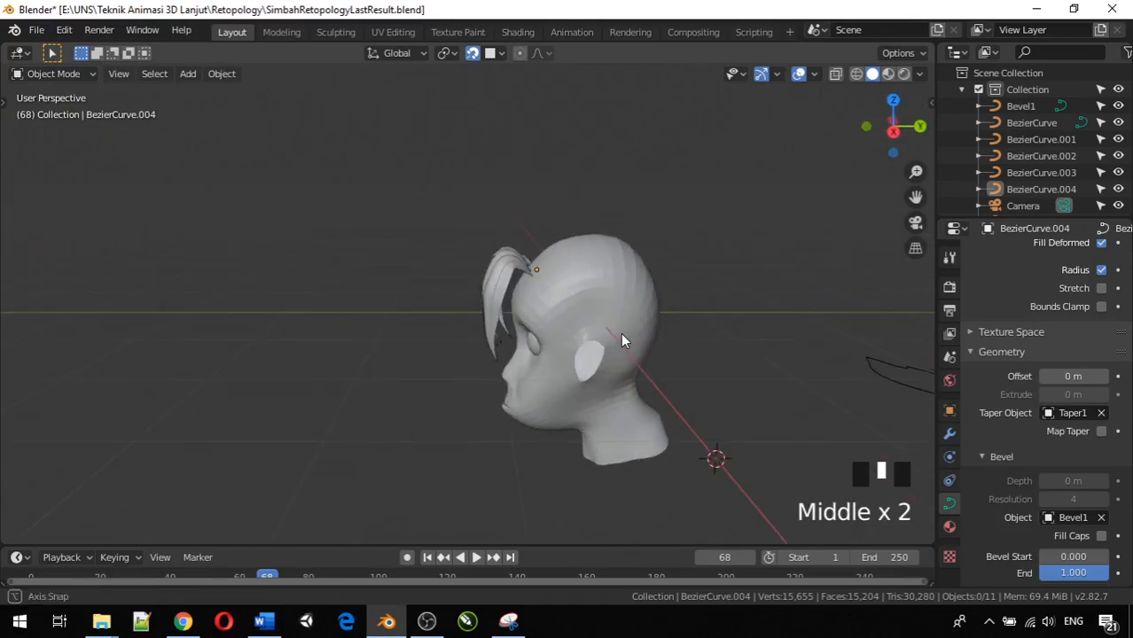
scroll(739, 372, "down", 4)
middle_click_drag(678, 410, 753, 428)
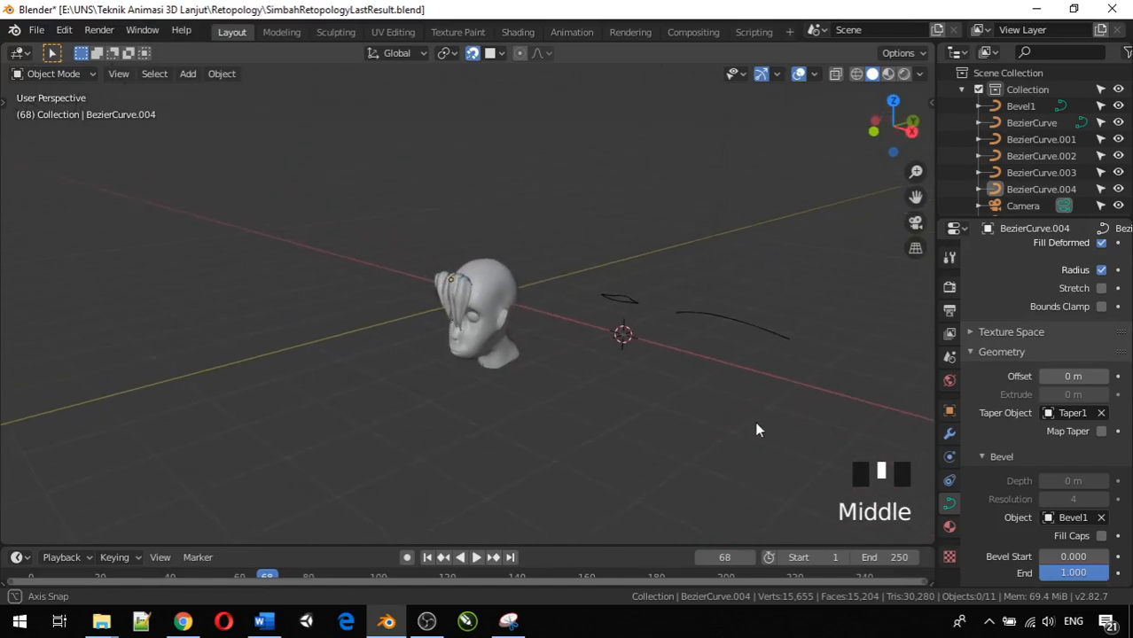
middle_click_drag(617, 430, 821, 407)
middle_click_drag(622, 355, 448, 398)
scroll(468, 335, "up", 6)
scroll(468, 338, "down", 2)
middle_click_drag(467, 339, 496, 301)
left_click(602, 349)
scroll(584, 355, "up", 4)
scroll(586, 353, "up", 2)
scroll(590, 357, "down", 2)
left_click(598, 362)
Step: Add a new Bezier curve at the 3D cursor beside the head as the basis for another hair strand
key("shift+a")
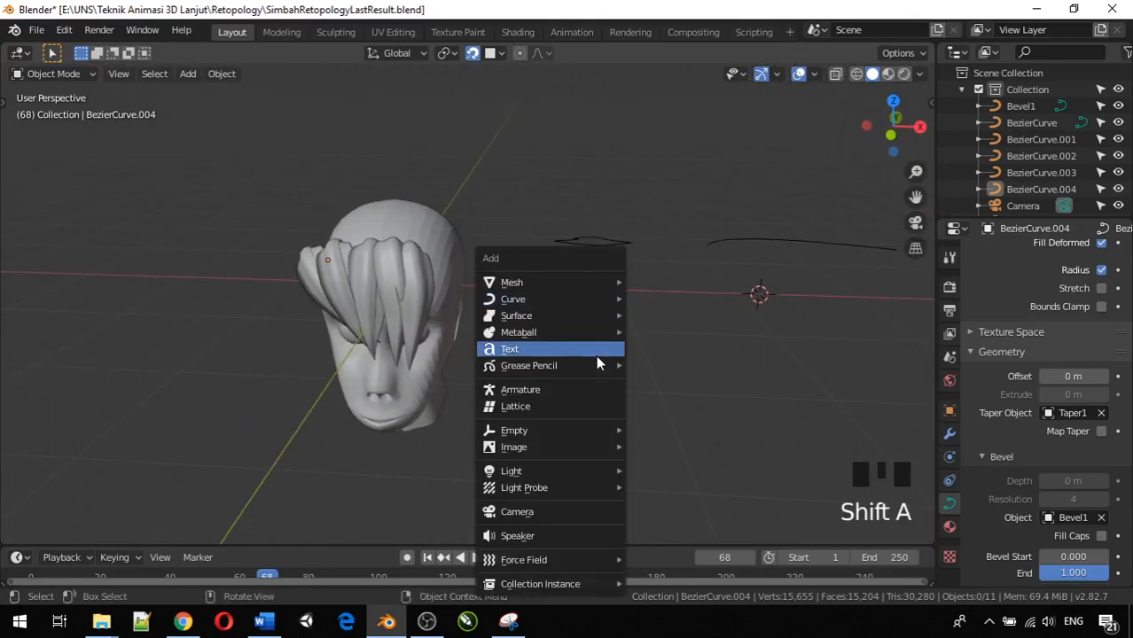
mouse_move(613, 282)
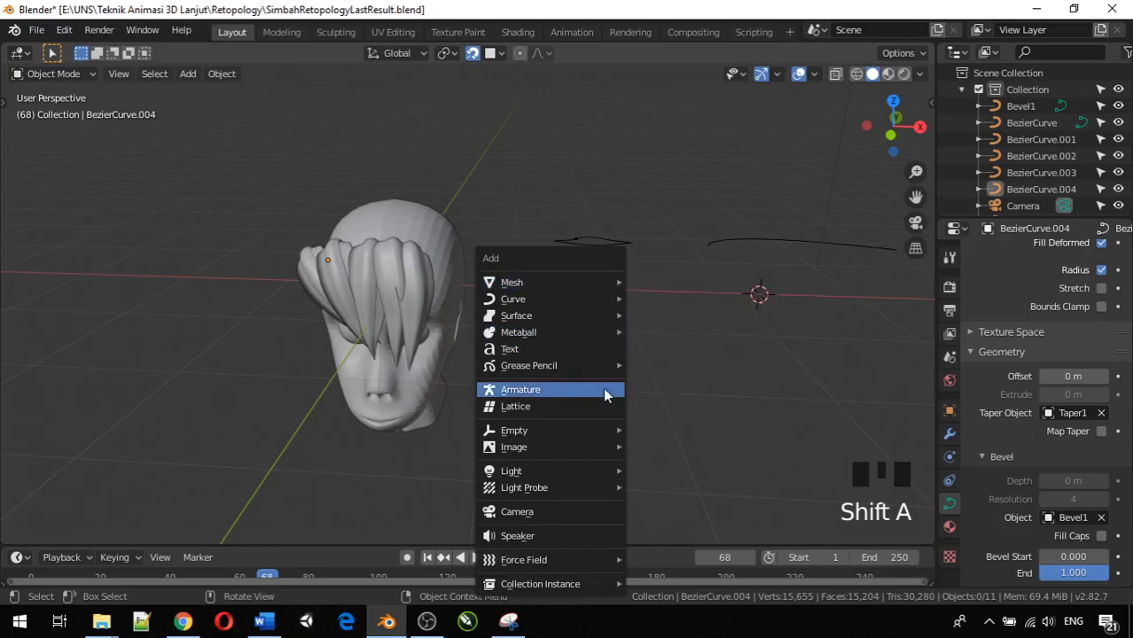
mouse_move(568, 302)
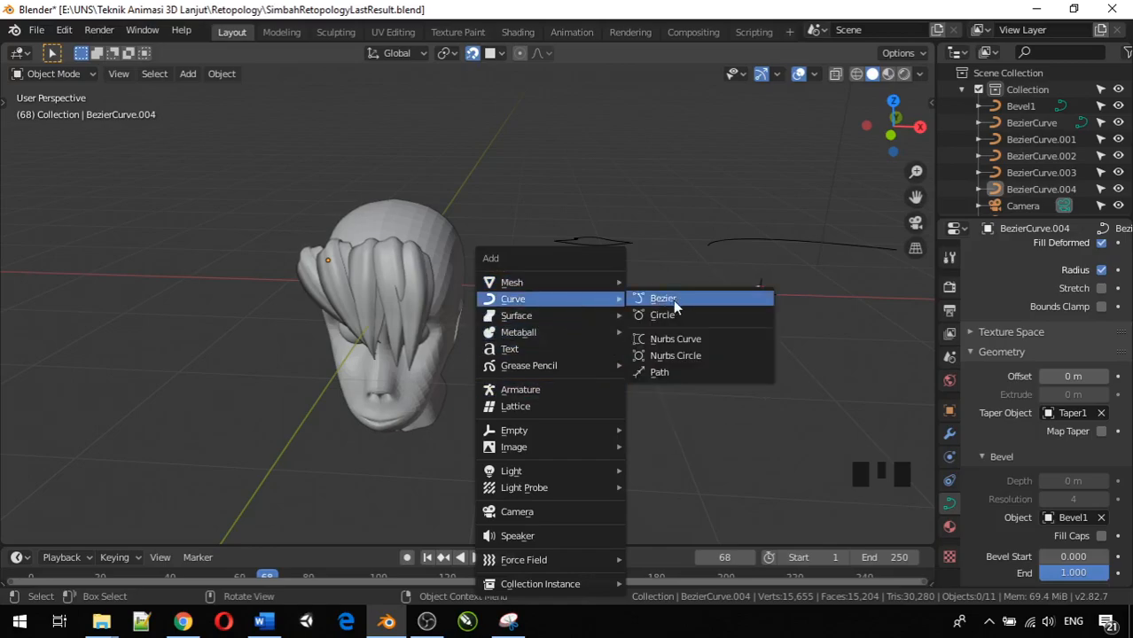
left_click(674, 302)
scroll(677, 327, "down", 4)
middle_click_drag(677, 326, 619, 390)
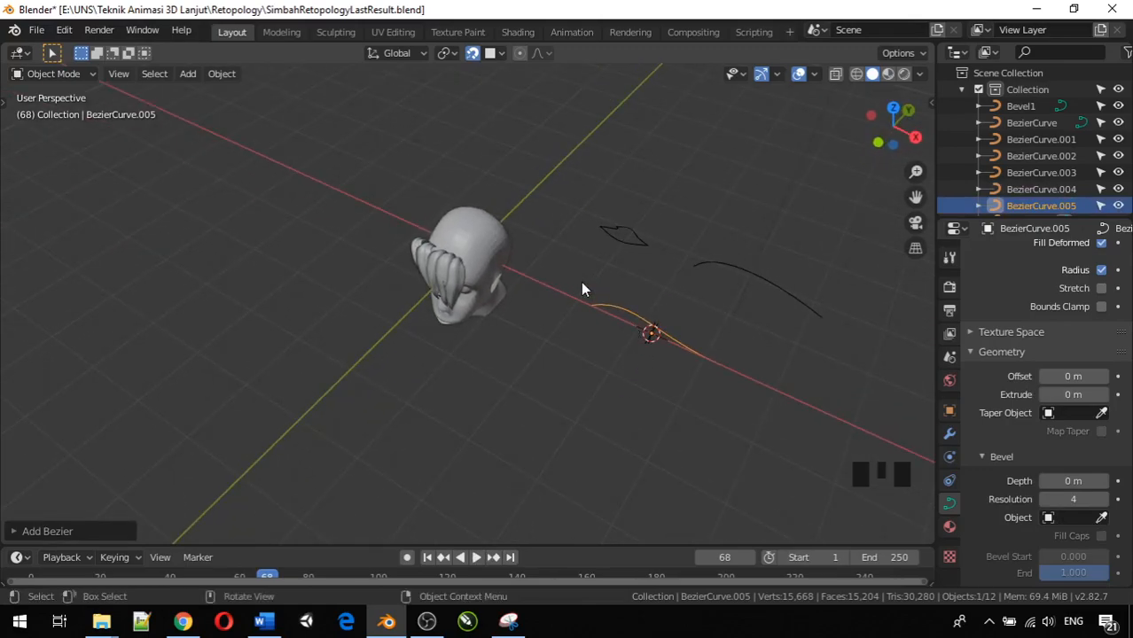
scroll(562, 270, "up", 6)
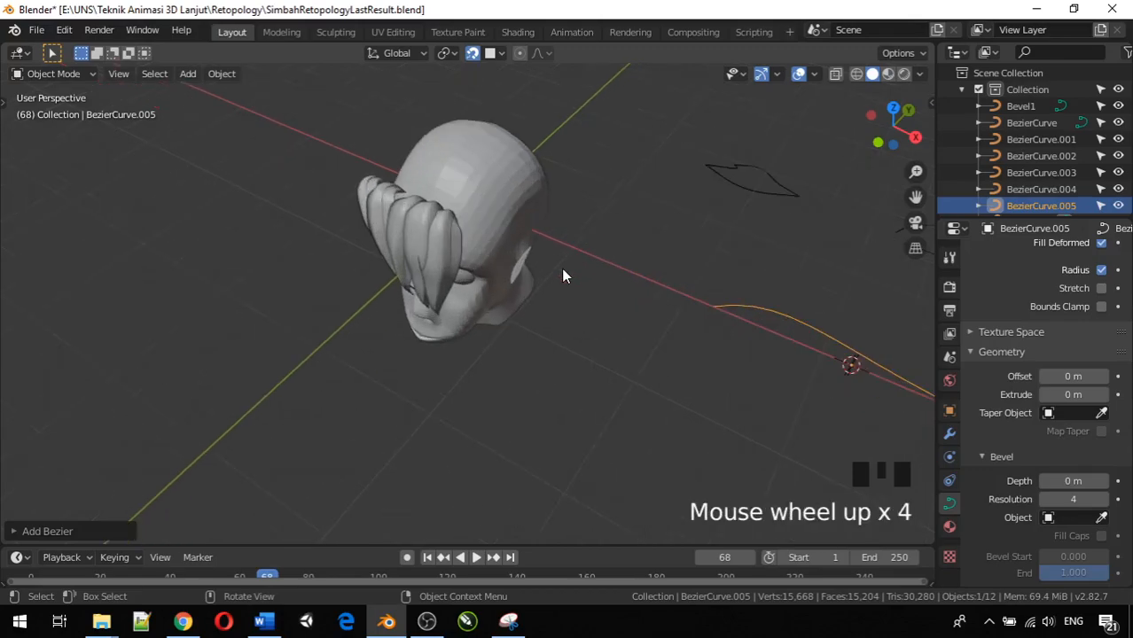
middle_click_drag(436, 215, 626, 216)
scroll(722, 194, "down", 3)
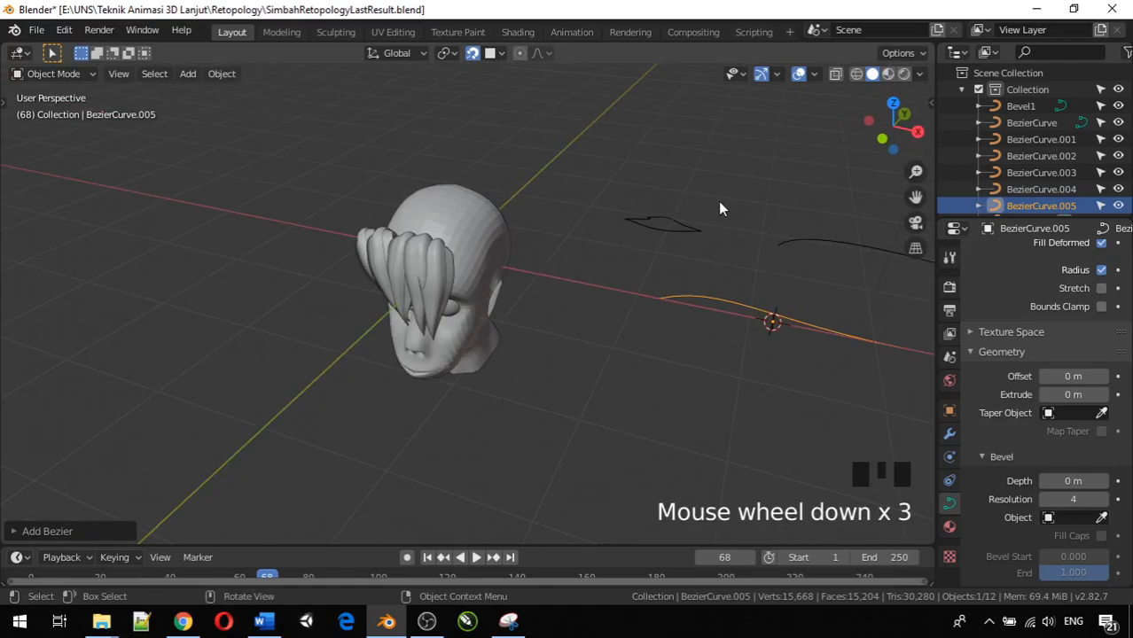
scroll(715, 207, "down", 1)
Step: Add a Bezier circle at the 3D cursor in top view, with the Bevel1 and Taper1 curves deselected
left_click(654, 240)
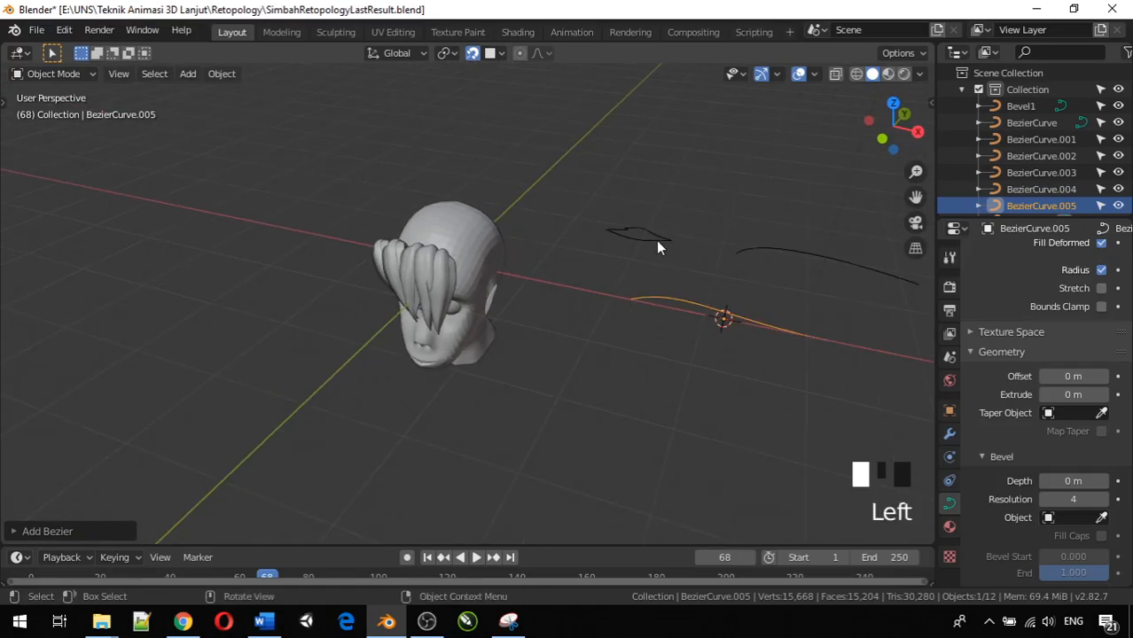
left_click(747, 249, "shift")
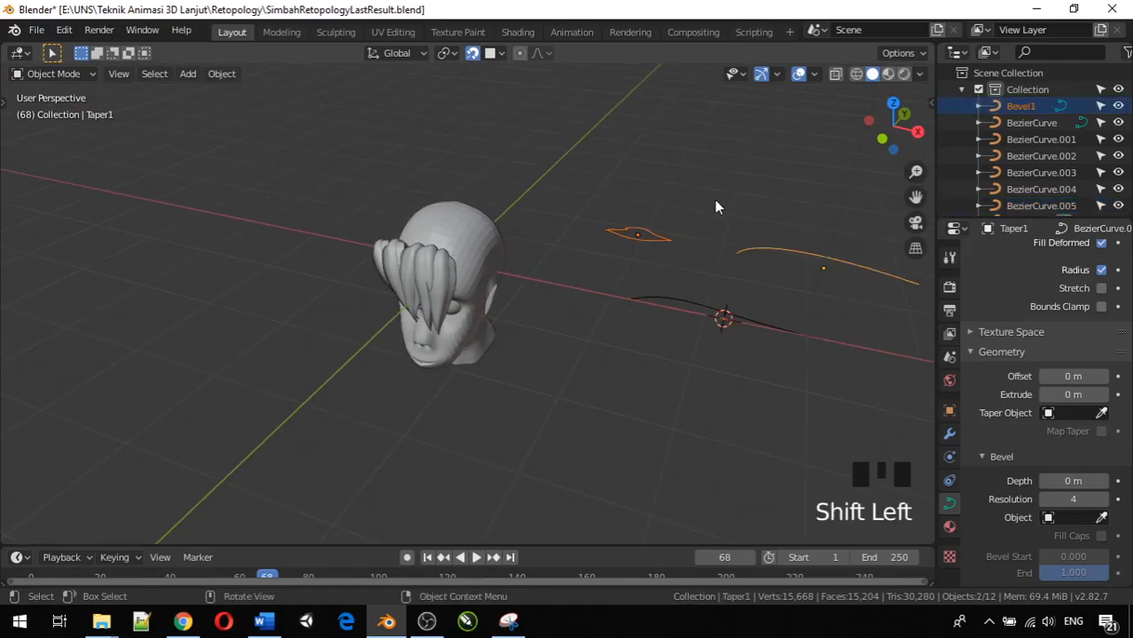
key("KP_3")
key("KP_1")
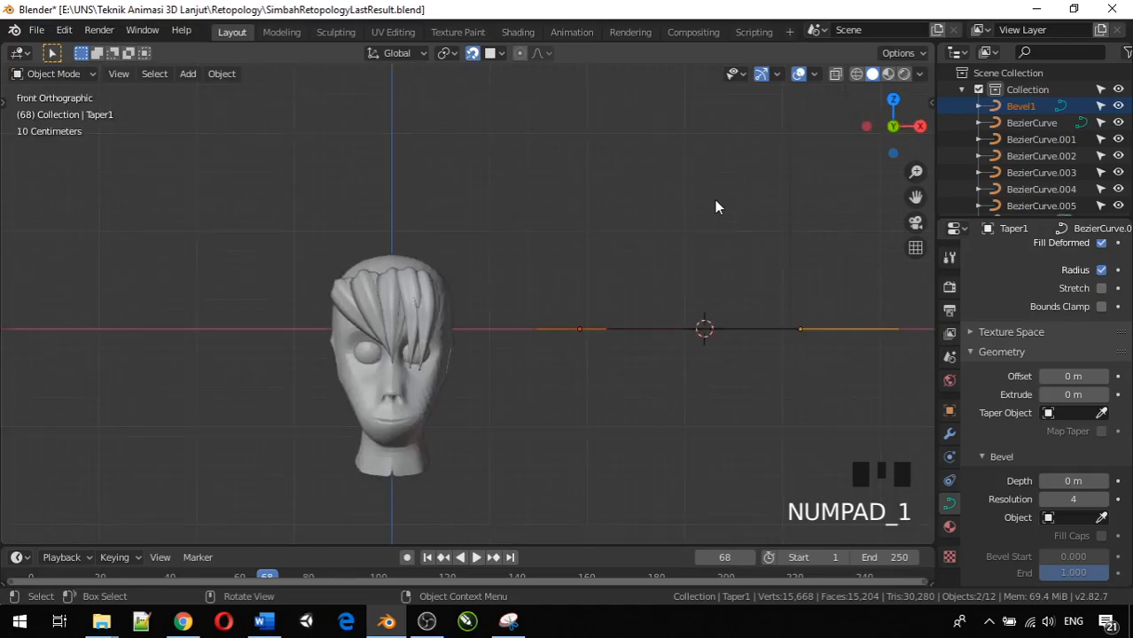
key("KP_7")
left_click(683, 127)
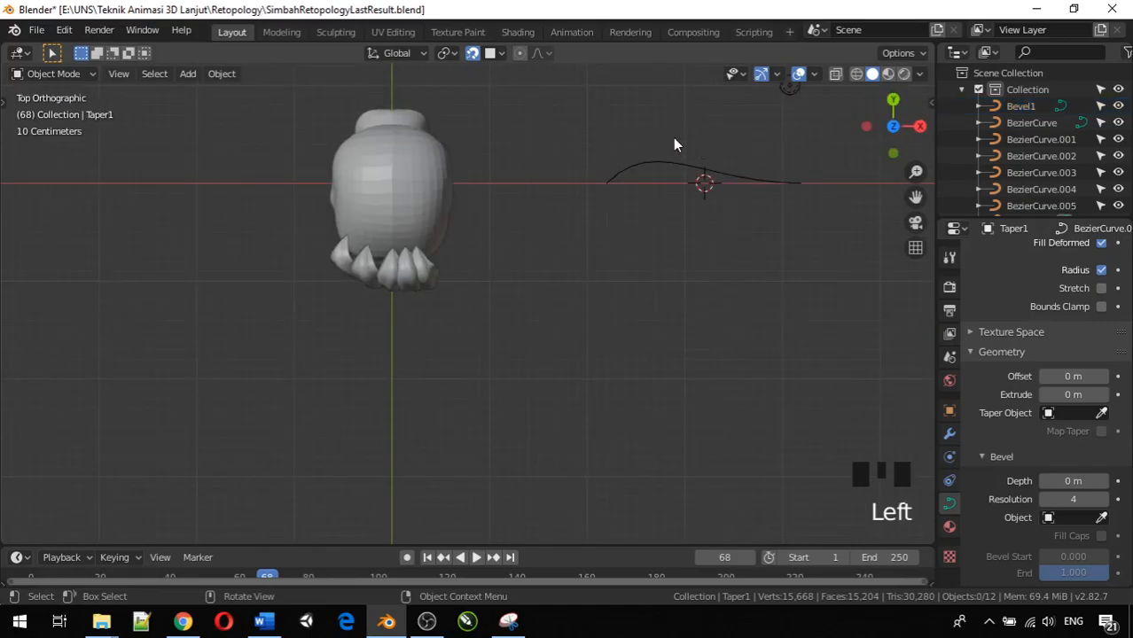
left_click(664, 137)
key("shift+a")
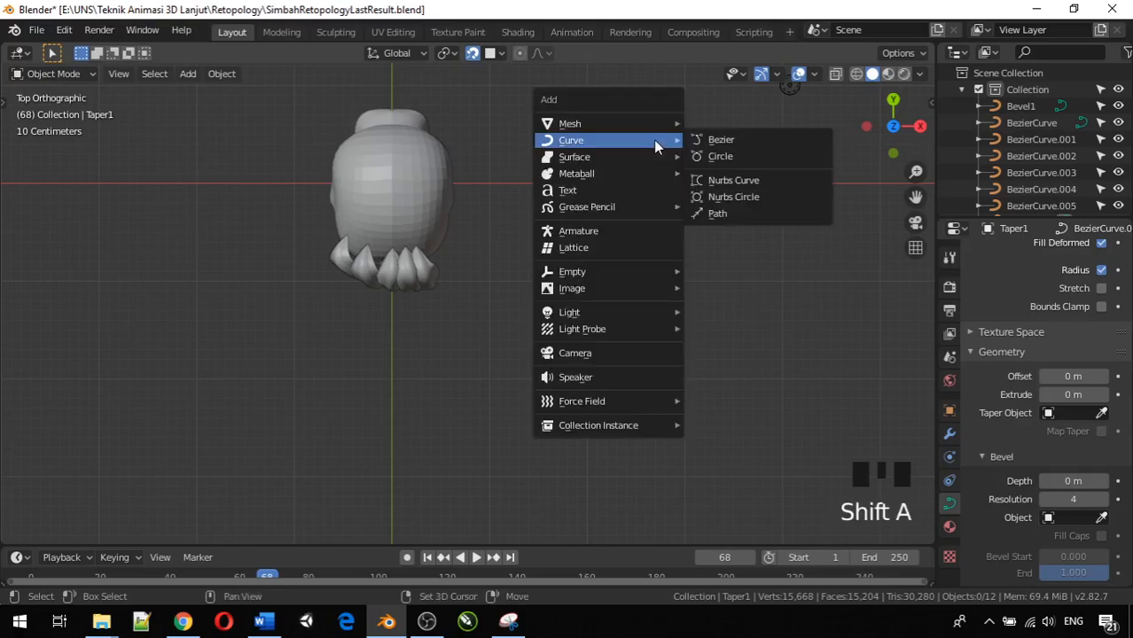
mouse_move(643, 126)
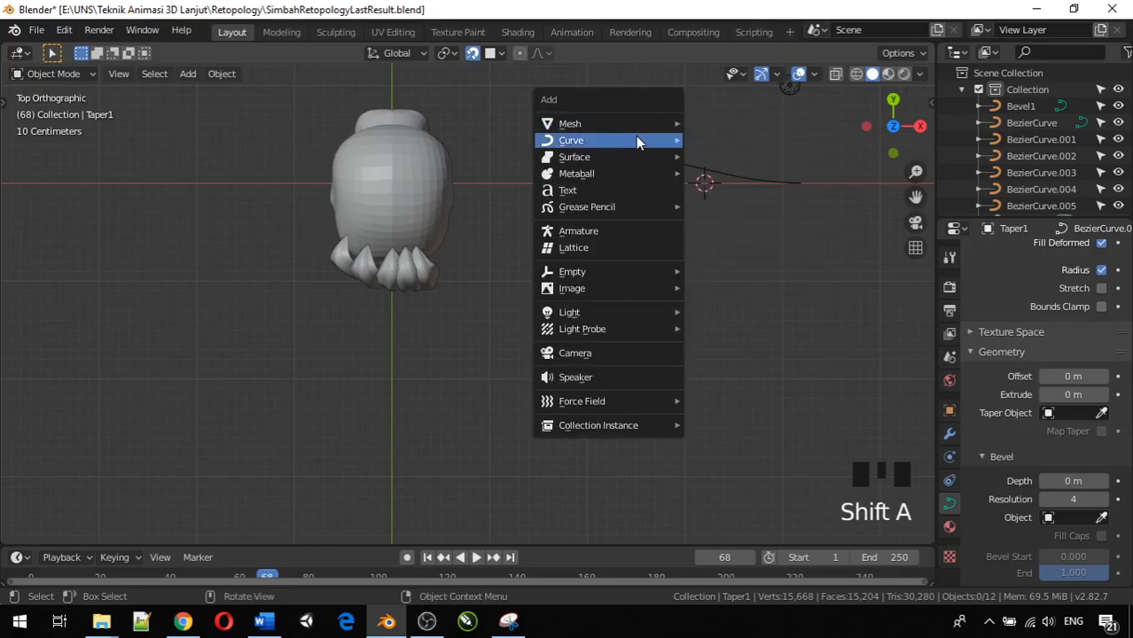
left_click(722, 156)
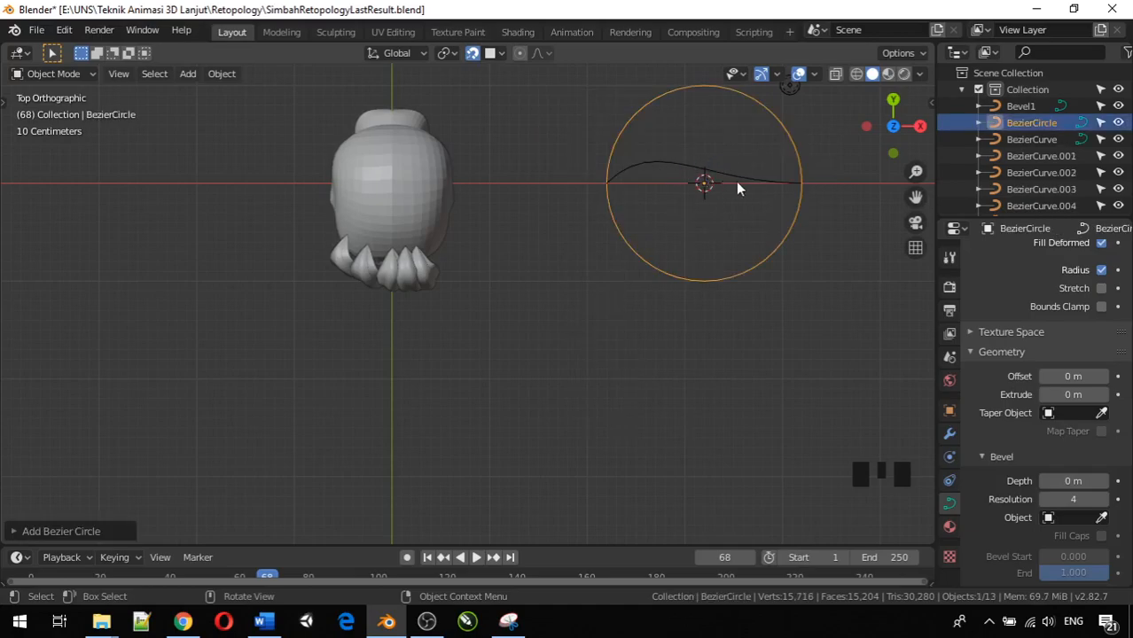
Step: Scale the Bezier circle to about half size and place it beyond the Bevel1 profile, shifting it about -1.37 m along X
scroll(762, 204, "down", 4)
key("s")
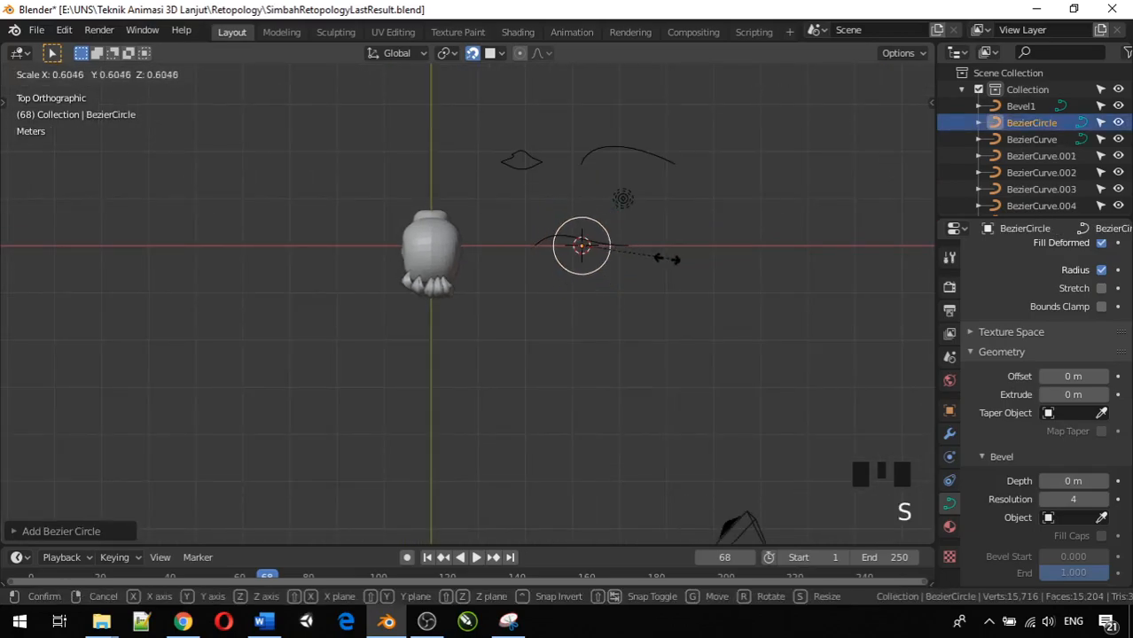
left_click(656, 266)
key("g")
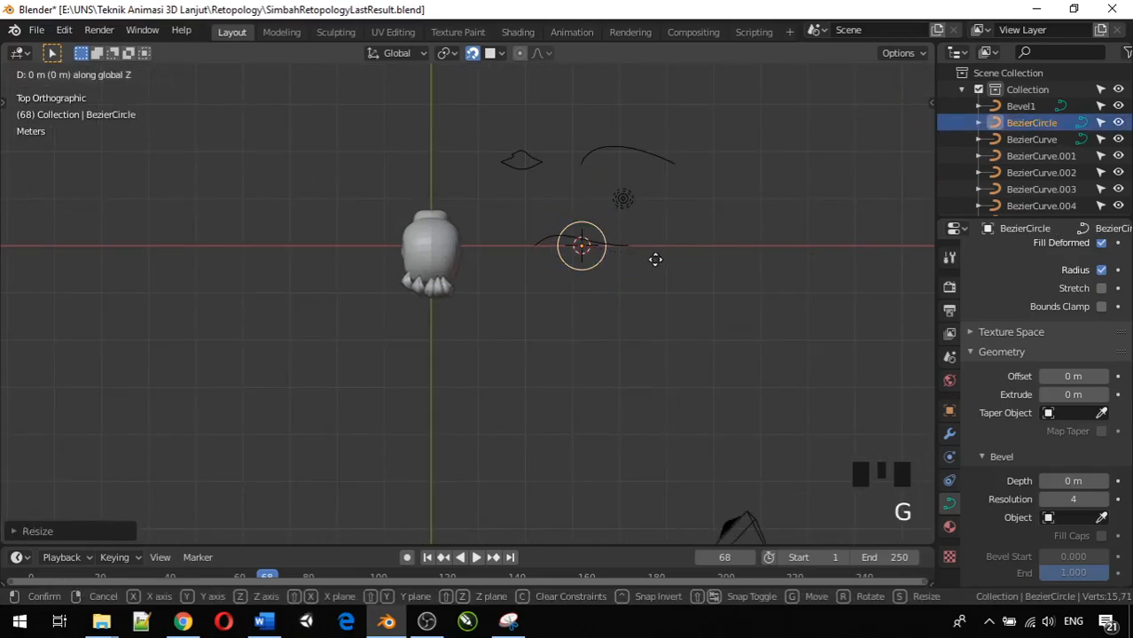
left_click(610, 149)
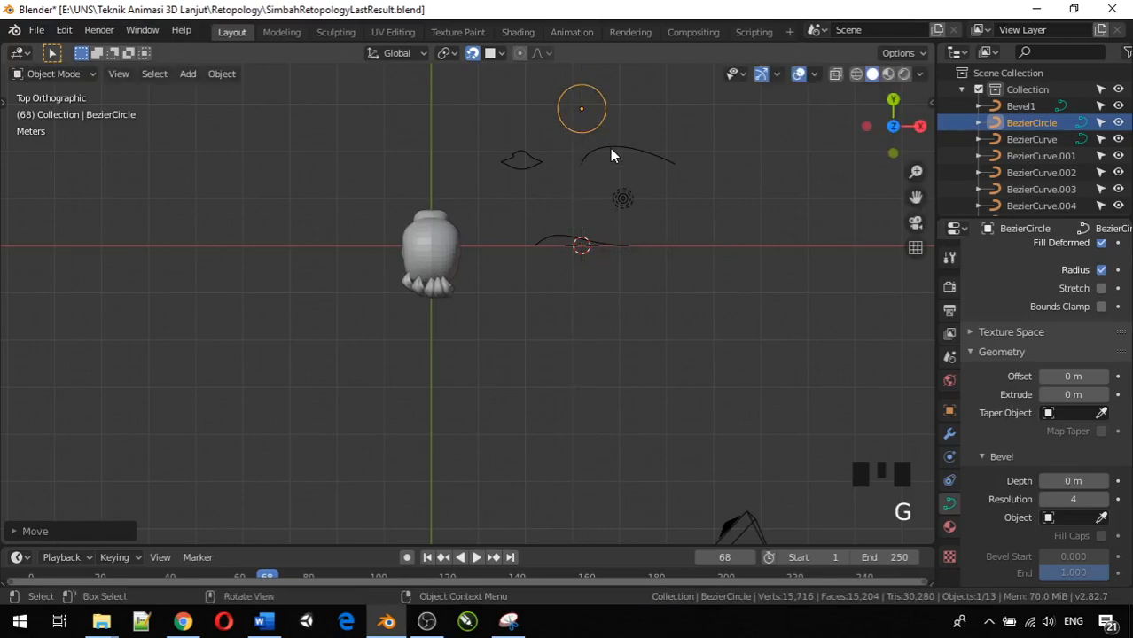
key("g")
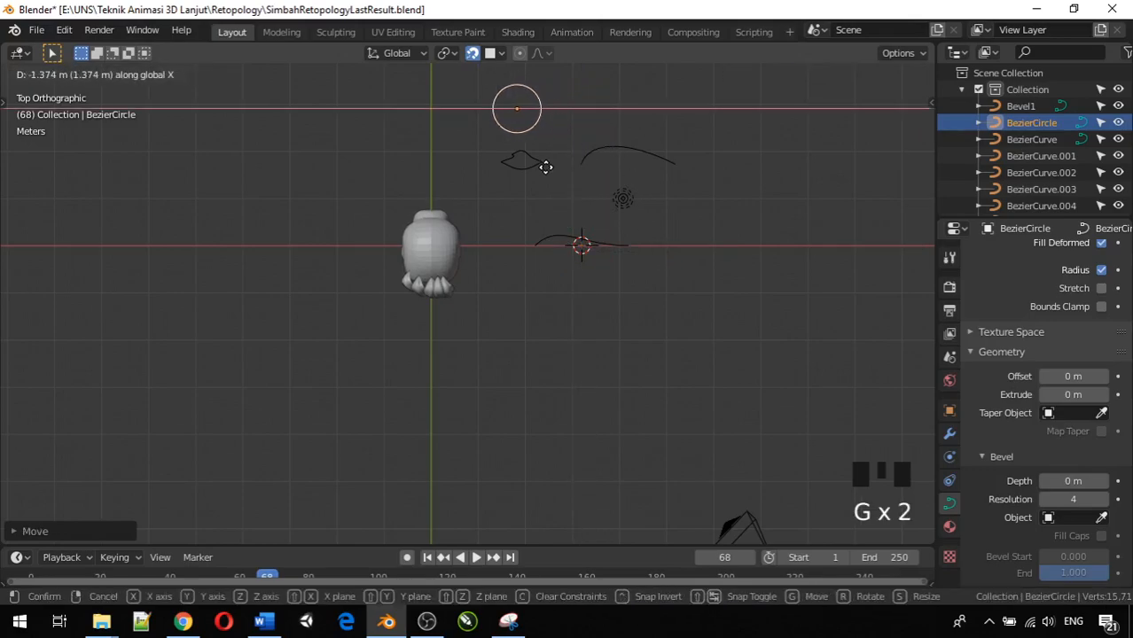
left_click(545, 167)
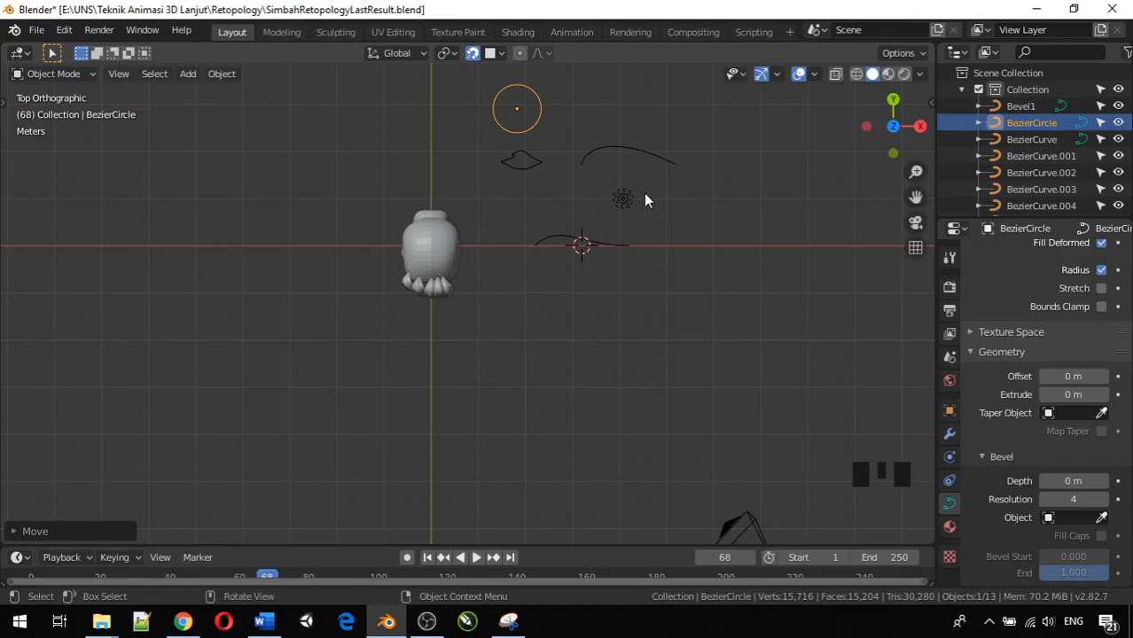
Step: Add another Bezier curve and move it along Y and X to sit beyond the Taper1 curve, level with the circle
left_click(682, 221)
key("shift+a")
mouse_move(673, 208)
left_click(753, 206)
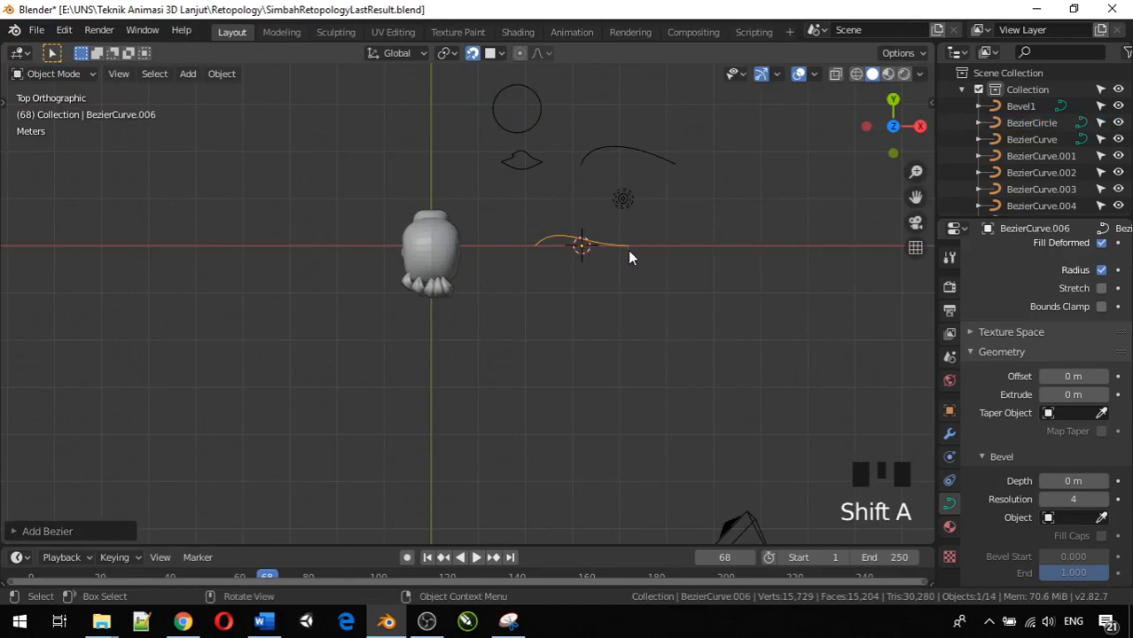
key("g")
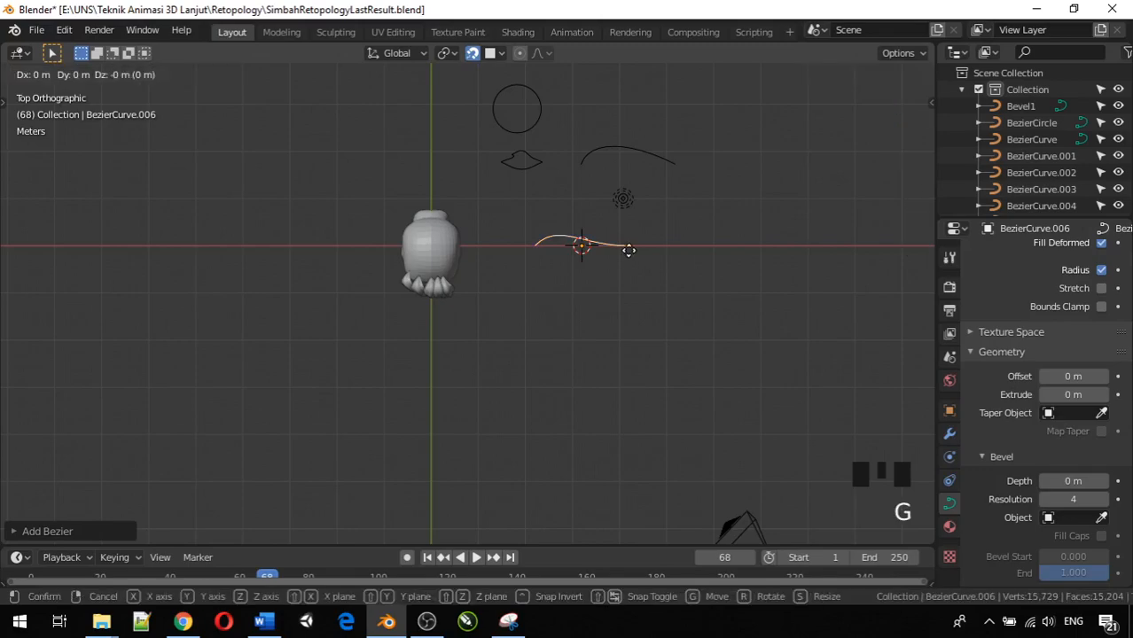
left_click(627, 114)
key("g")
left_click(666, 142)
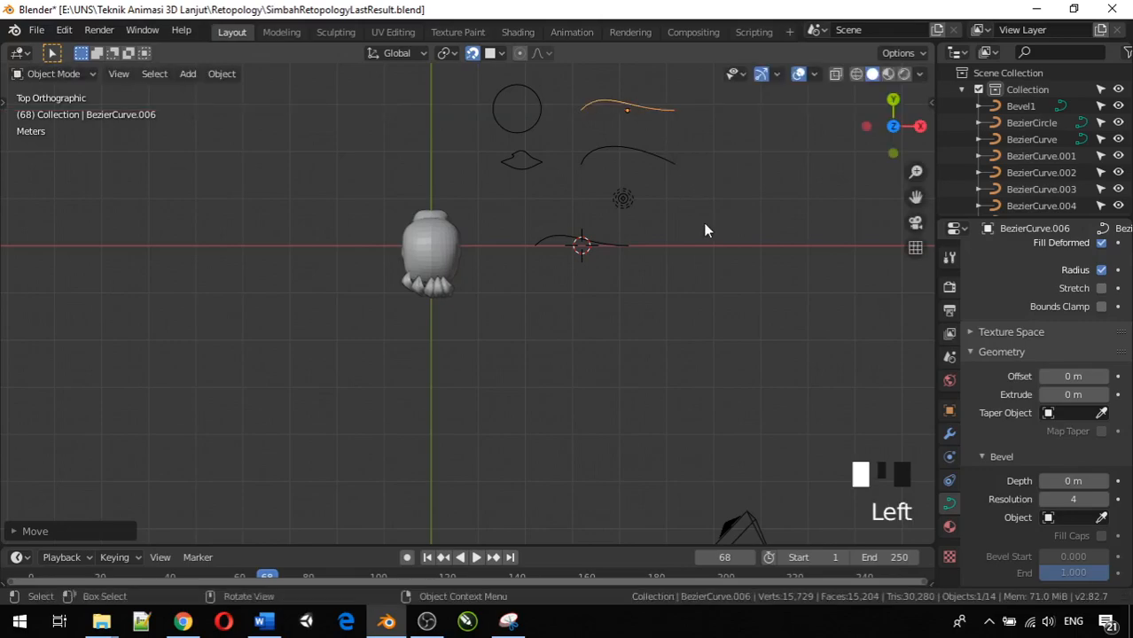
left_click(592, 183)
Step: Flatten the Bezier circle in Edit Mode by scaling its upper and lower control points to about 0.43 along Y
left_click(537, 117)
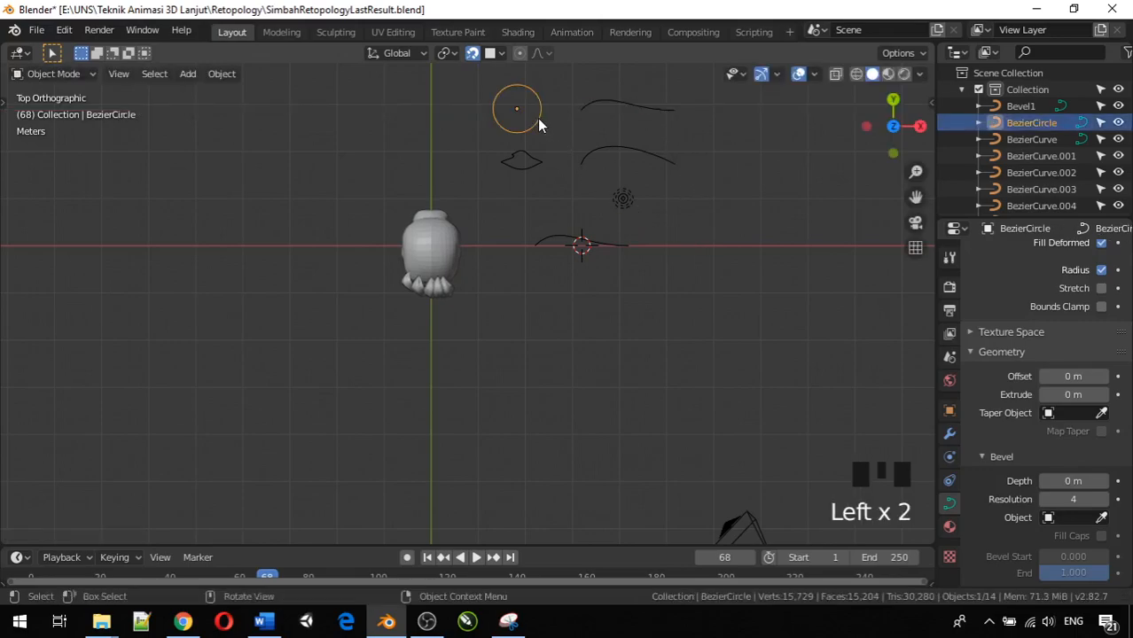
scroll(537, 118, "up", 2)
middle_click_drag(537, 118, 529, 312, "shift")
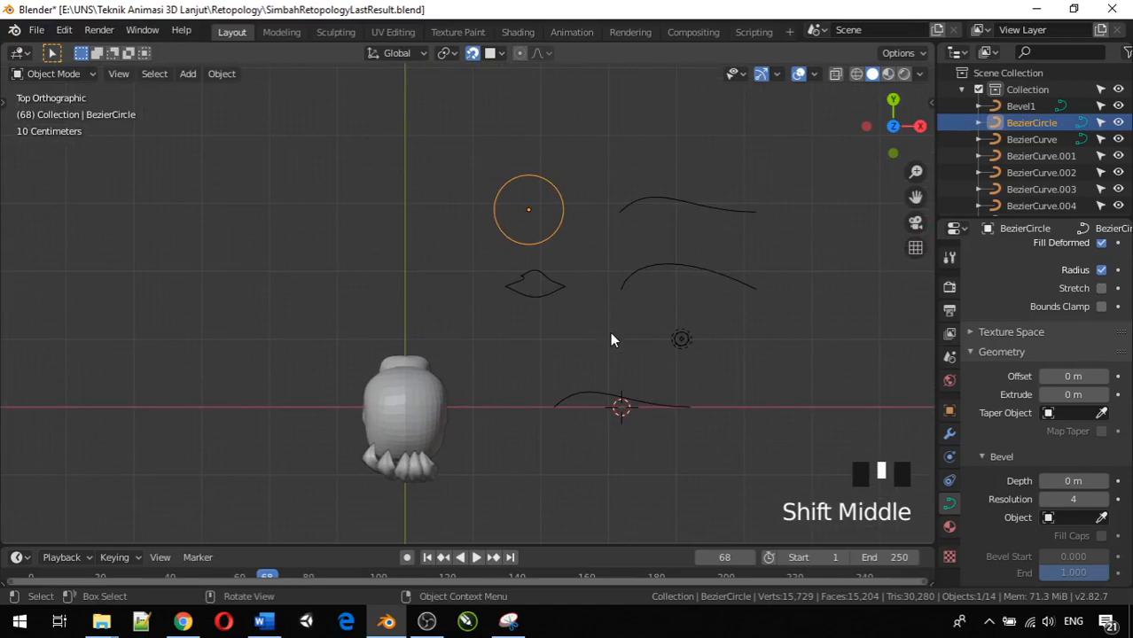
key("Tab")
scroll(559, 188, "up", 2)
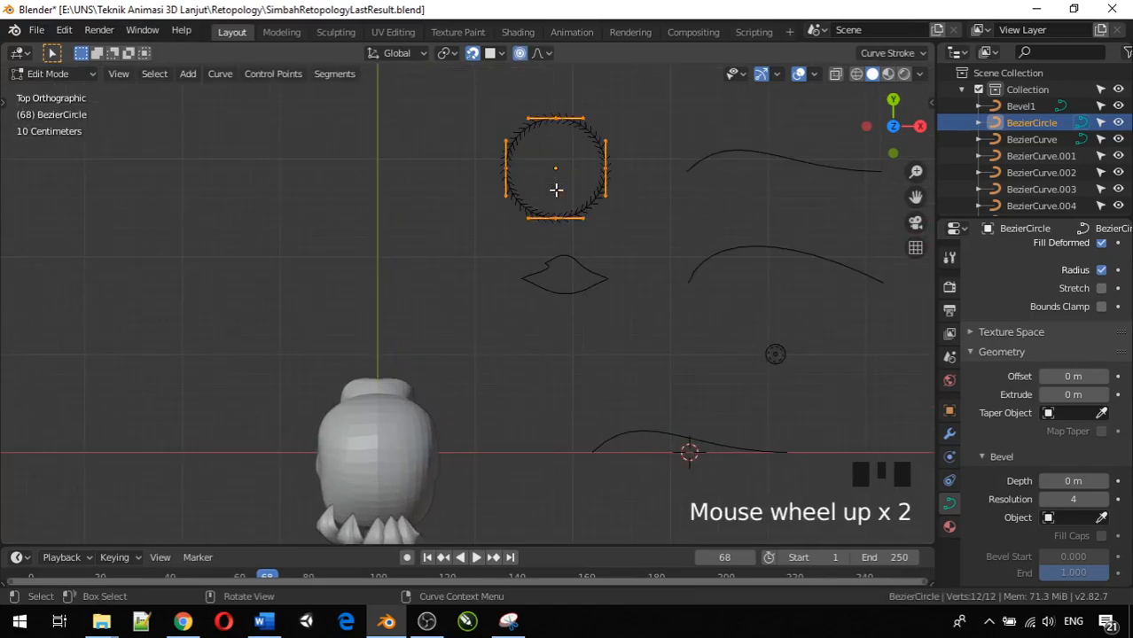
left_click(558, 217)
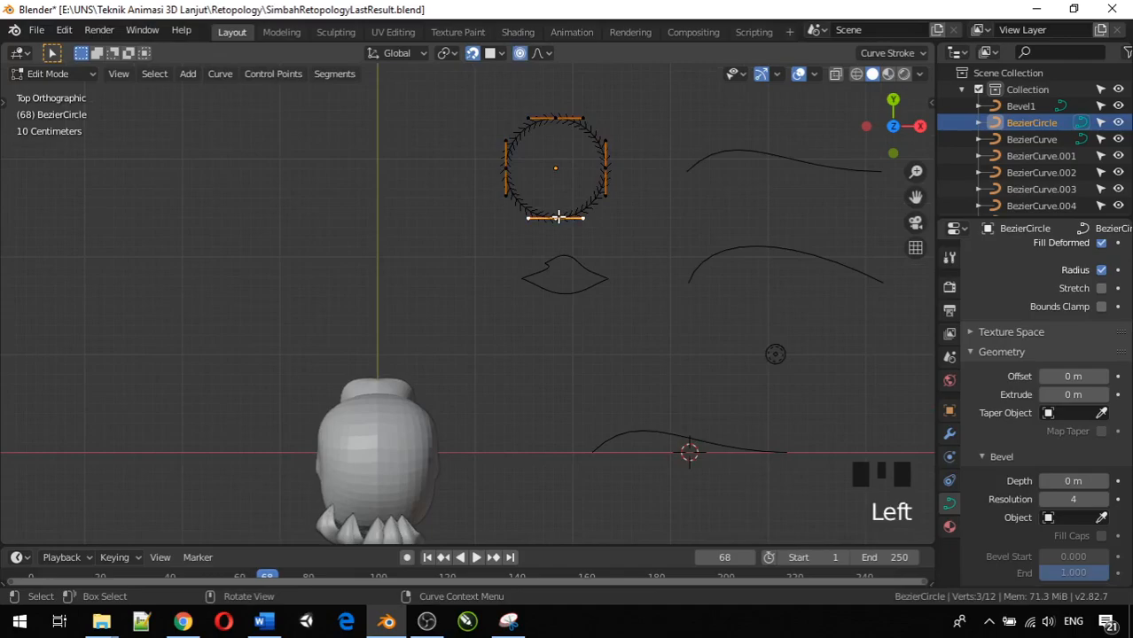
left_click(590, 111, "shift")
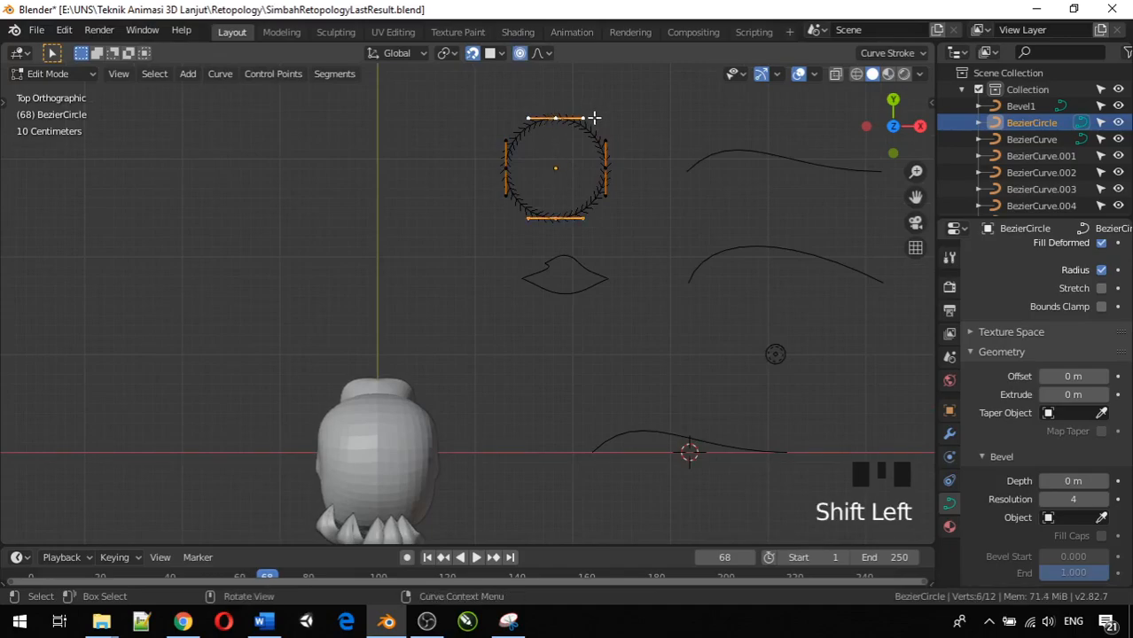
key("s")
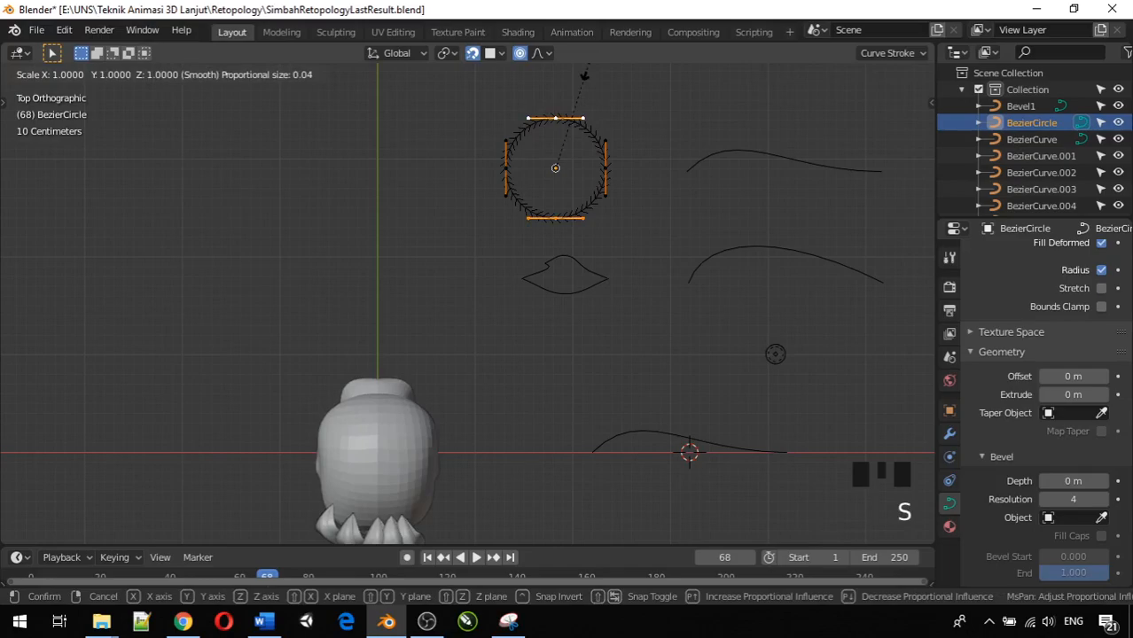
key("y")
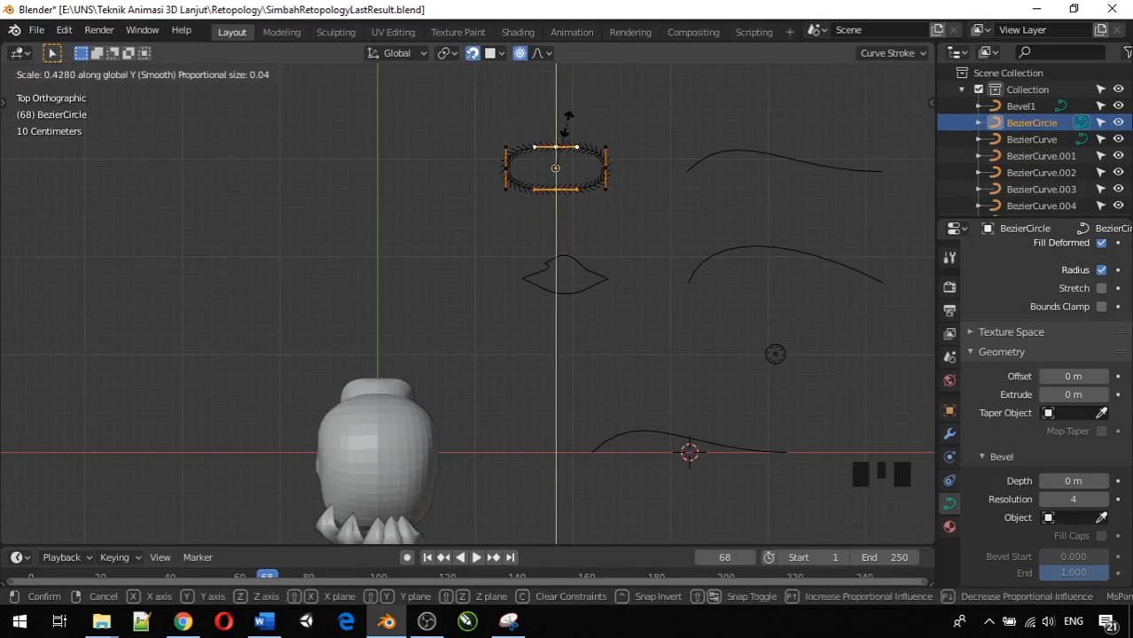
left_click(566, 125)
Step: Set the handles of the flattened circle's two side control points to Vector for pointed ends
left_click(607, 168)
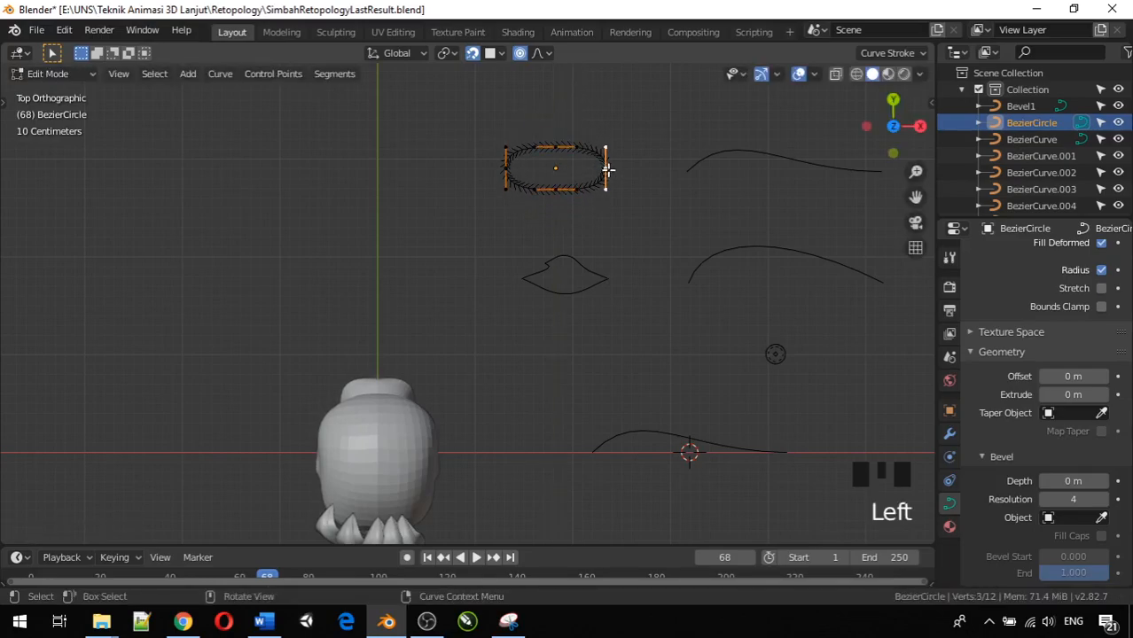
left_click(506, 170, "shift")
key("v")
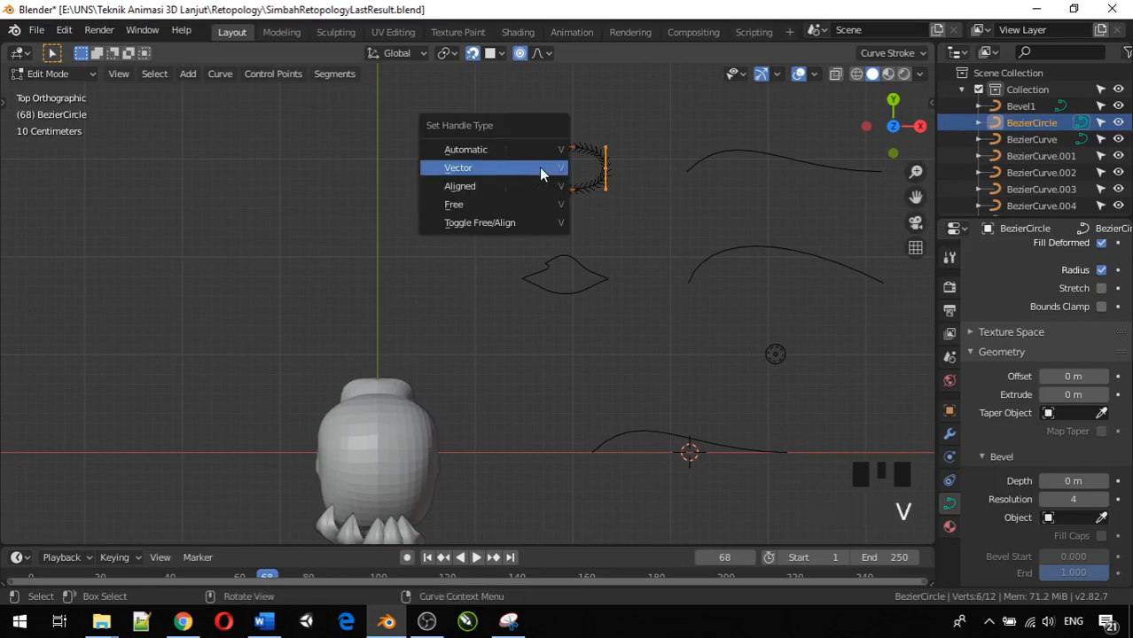
left_click(539, 167)
scroll(602, 178, "up", 2)
middle_click_drag(601, 179, 548, 275, "shift")
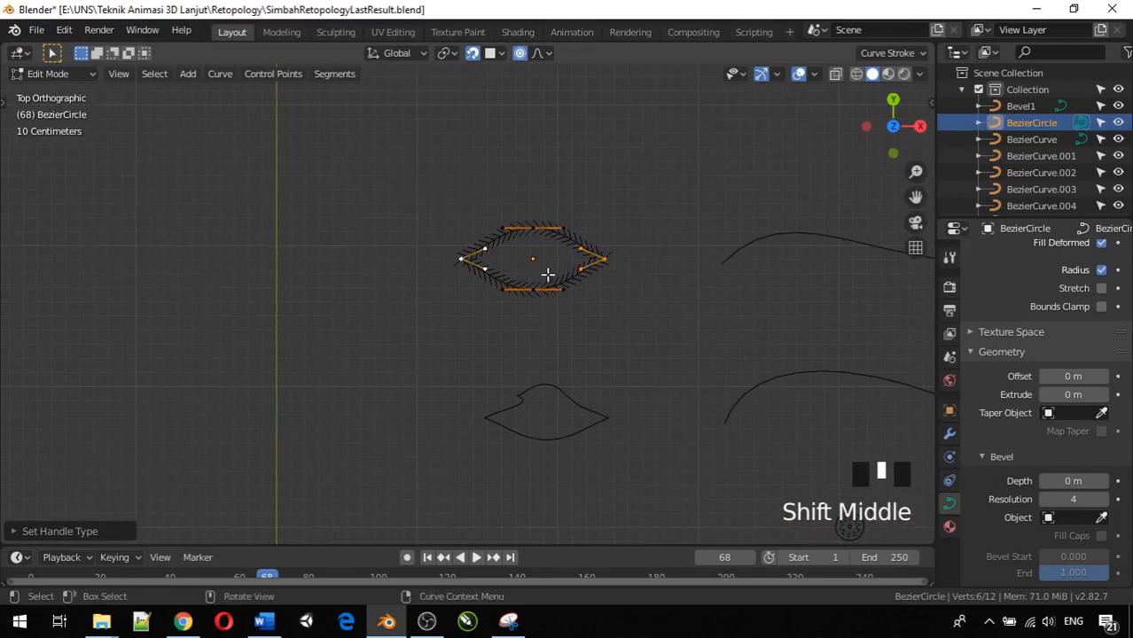
Step: Subdivide the segment between the flattened circle's upper and right control points
left_click(506, 229)
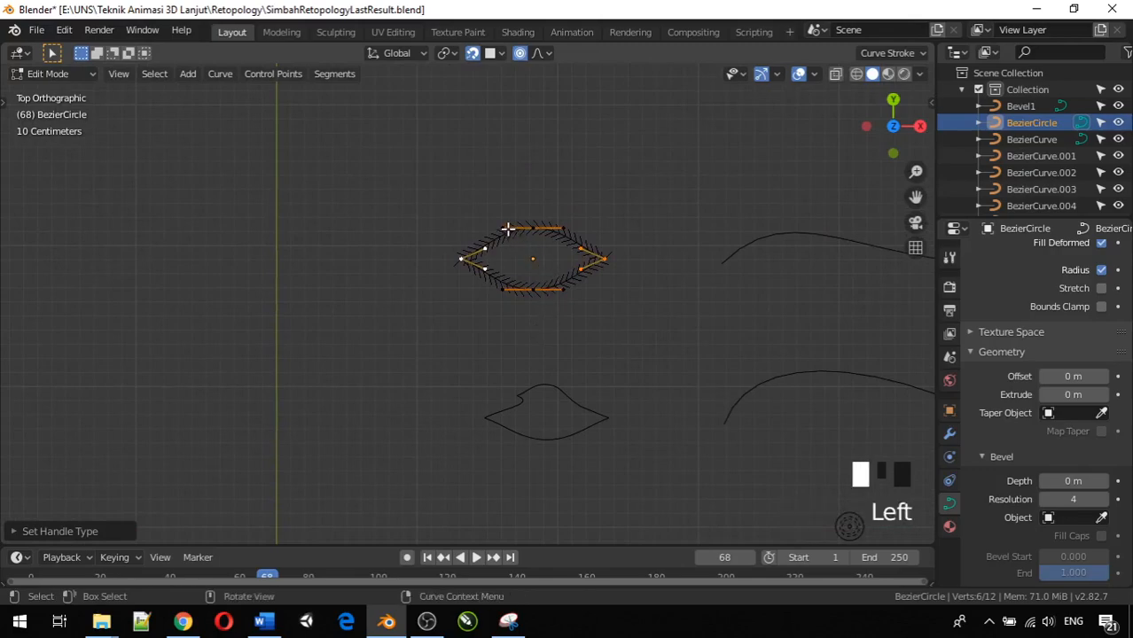
left_click(563, 228)
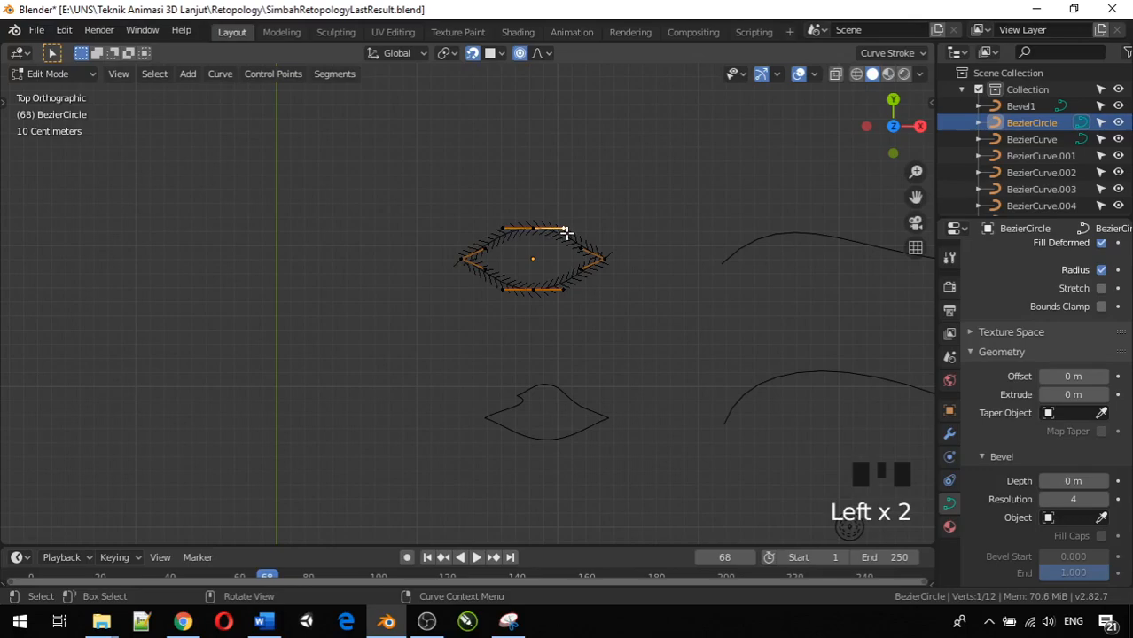
left_click(602, 258, "shift")
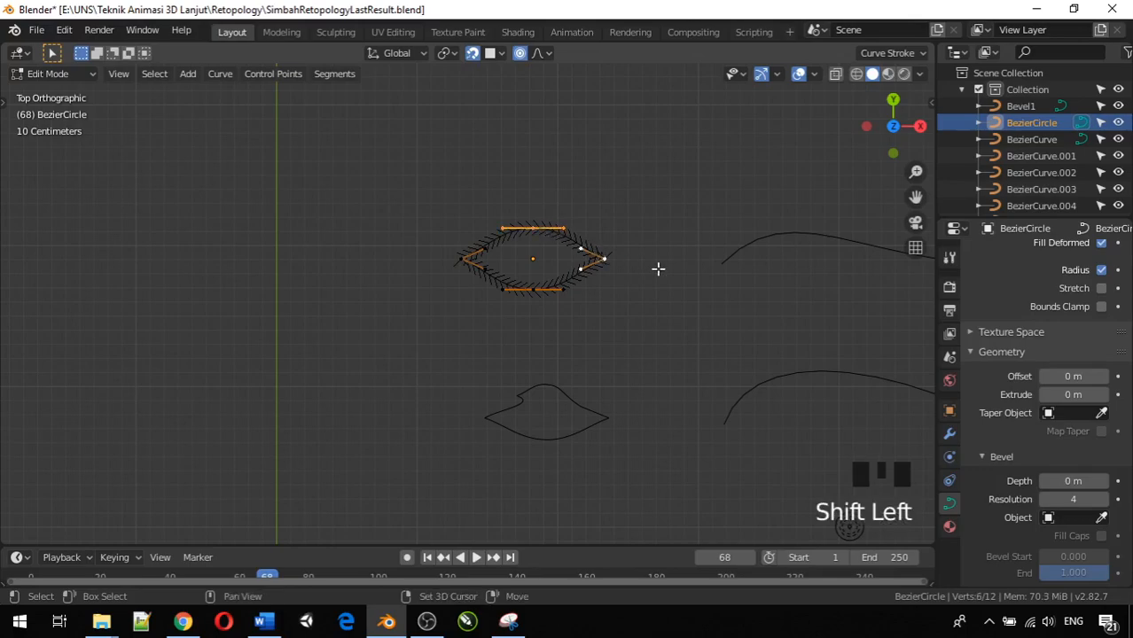
right_click(581, 252)
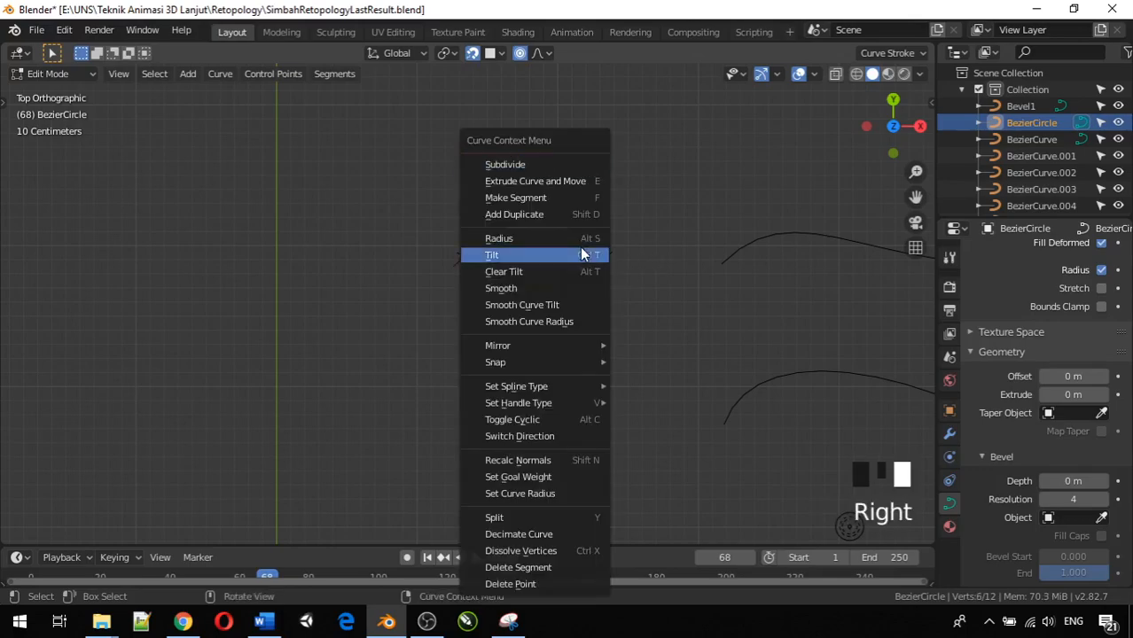
left_click(580, 167)
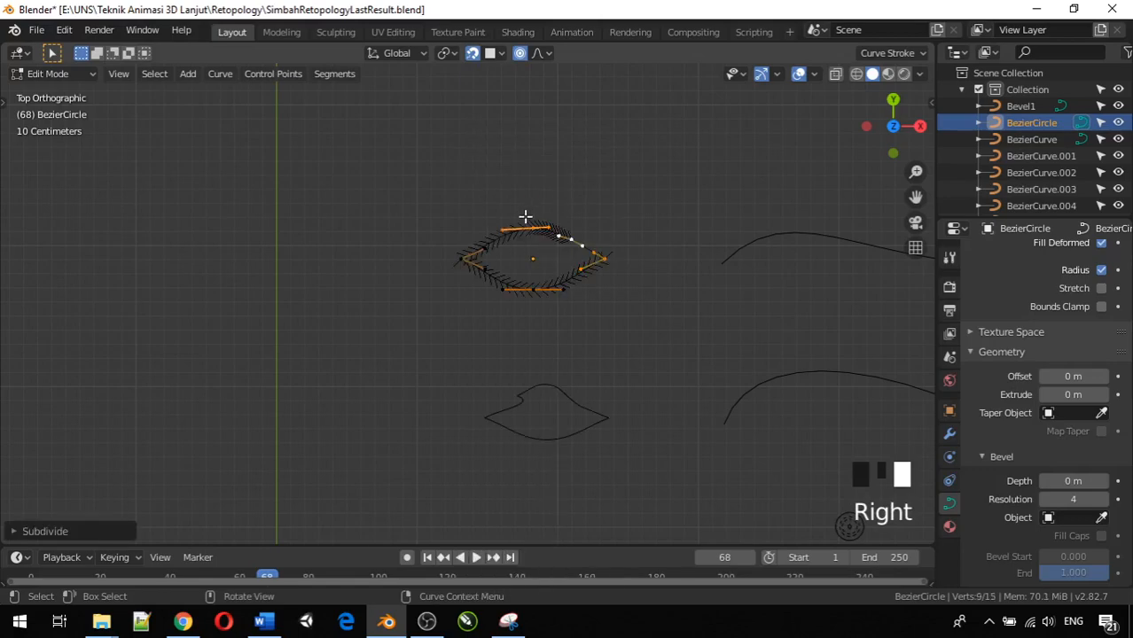
Step: Move the new control point into the profile, about -0.27 m along X and -0.06 m along Y, to form a notch
left_click(580, 239)
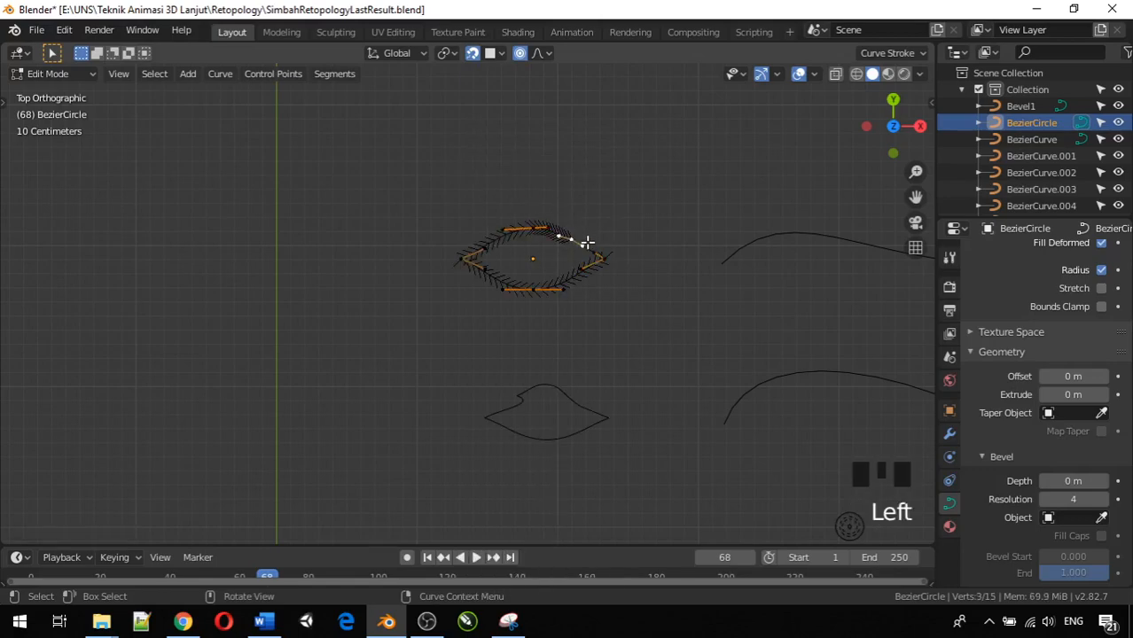
key("g")
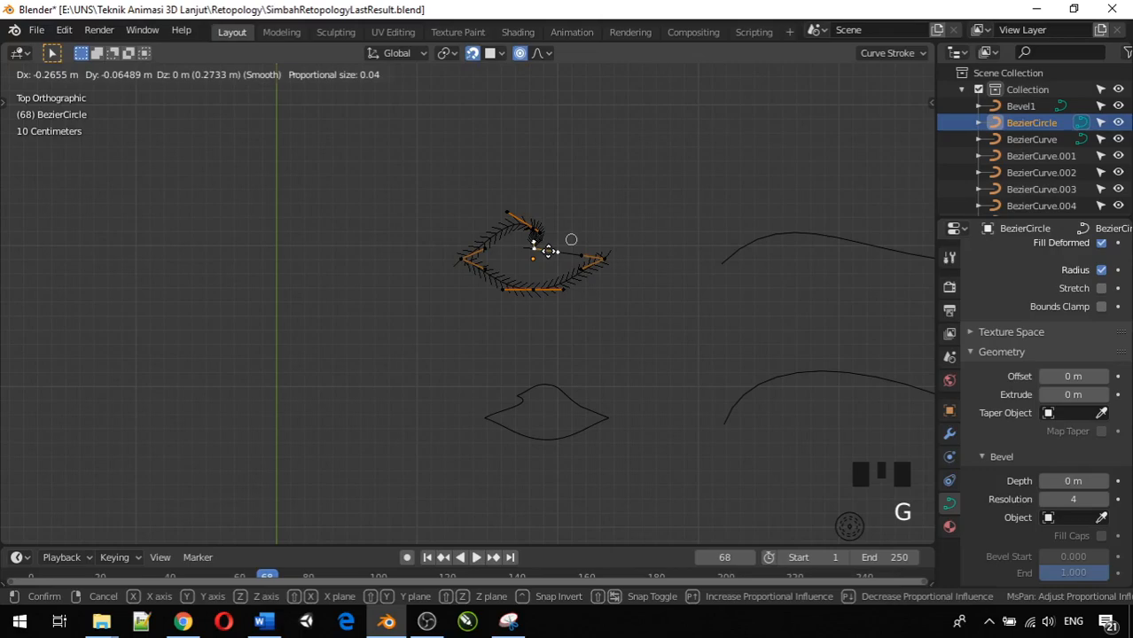
left_click(549, 252)
Step: Set the upper control point's handles to Vector to make a sharp peak above the notch
scroll(550, 252, "up", 5)
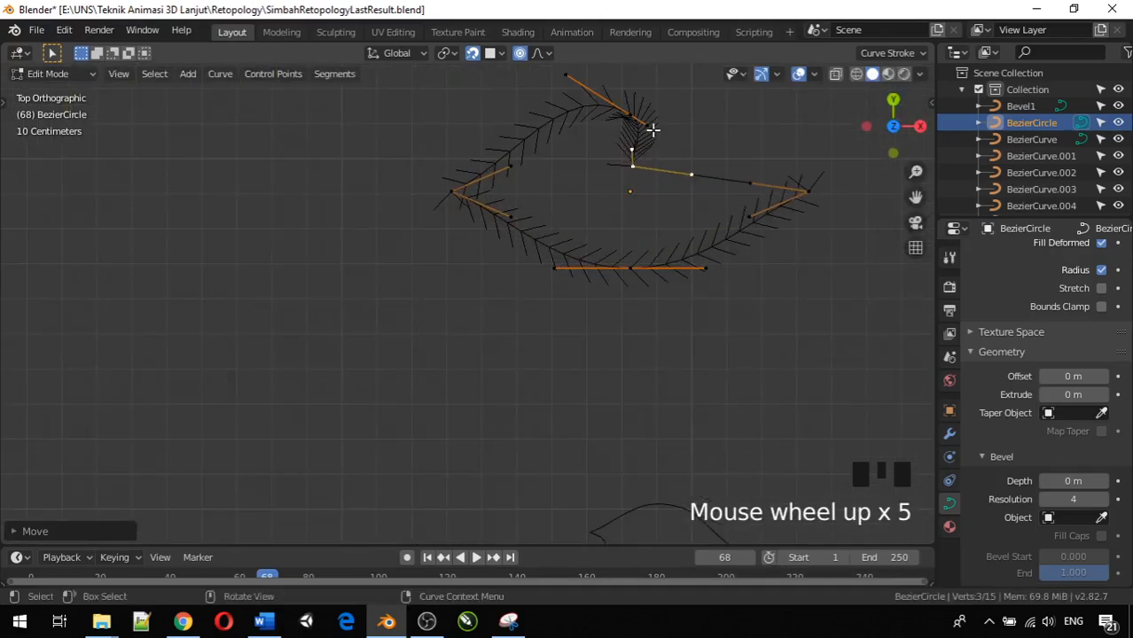
left_click(649, 126)
left_click(632, 115)
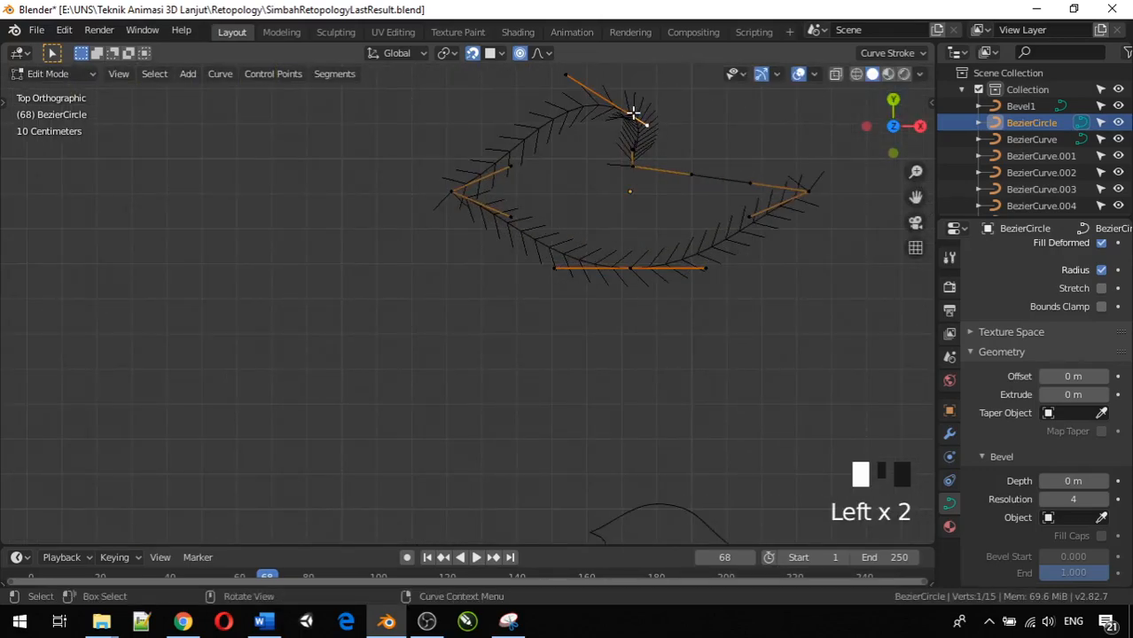
key("v")
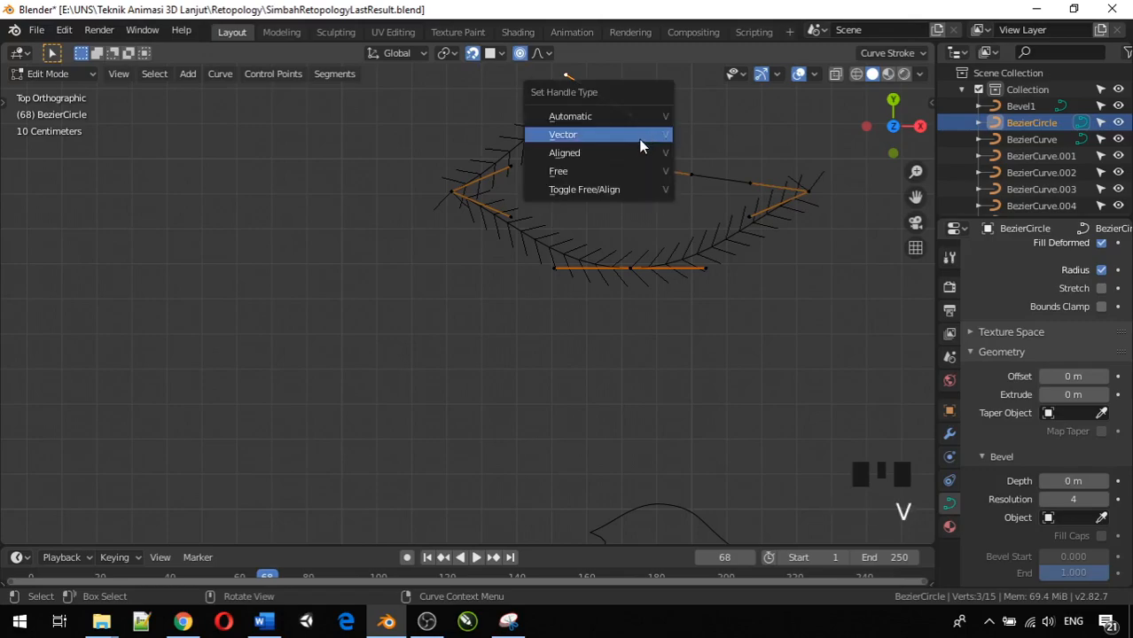
left_click(636, 141)
Step: Raise the peak point's left handle to round the upper-left edge, and shift the point about 0.09 m along X
scroll(661, 138, "down", 2)
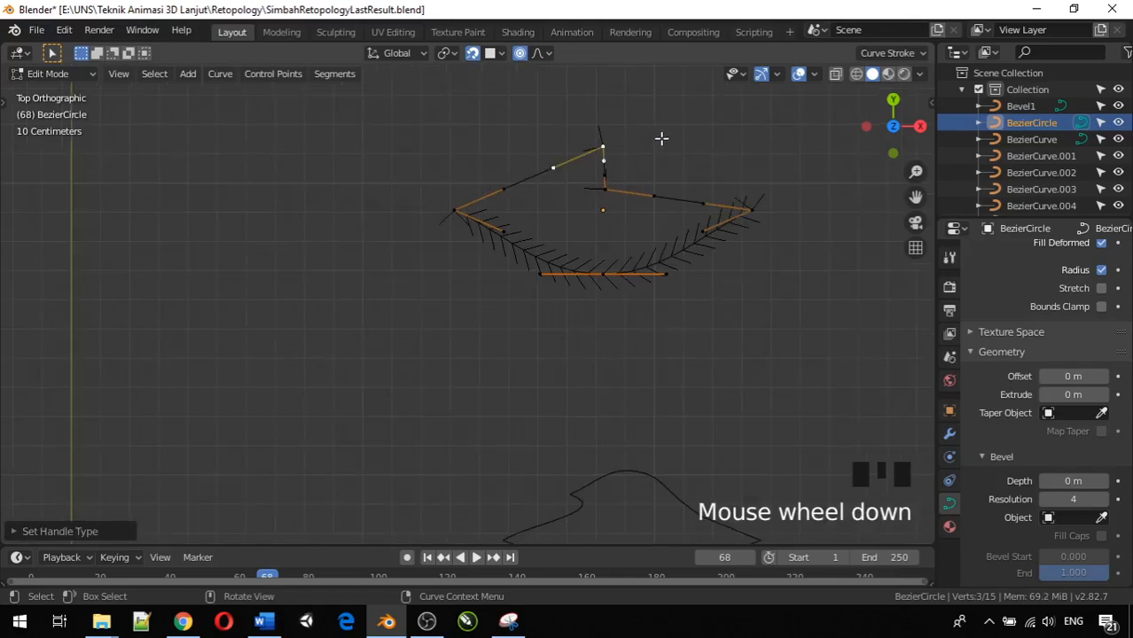
middle_click_drag(661, 139, 650, 143)
left_click(544, 182)
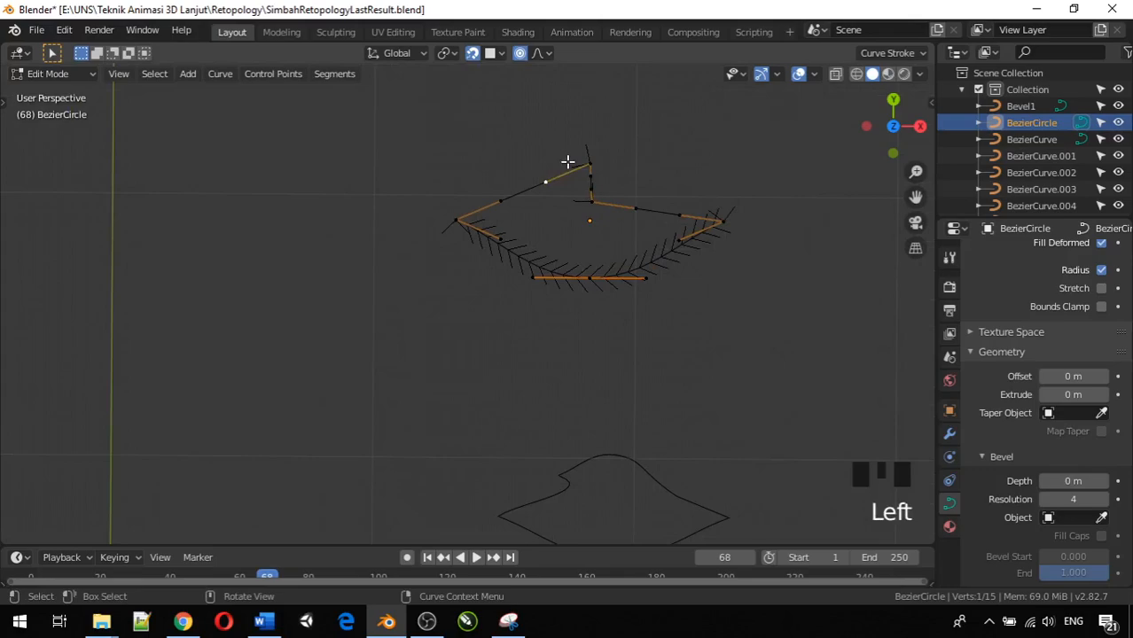
key("g")
left_click(546, 145)
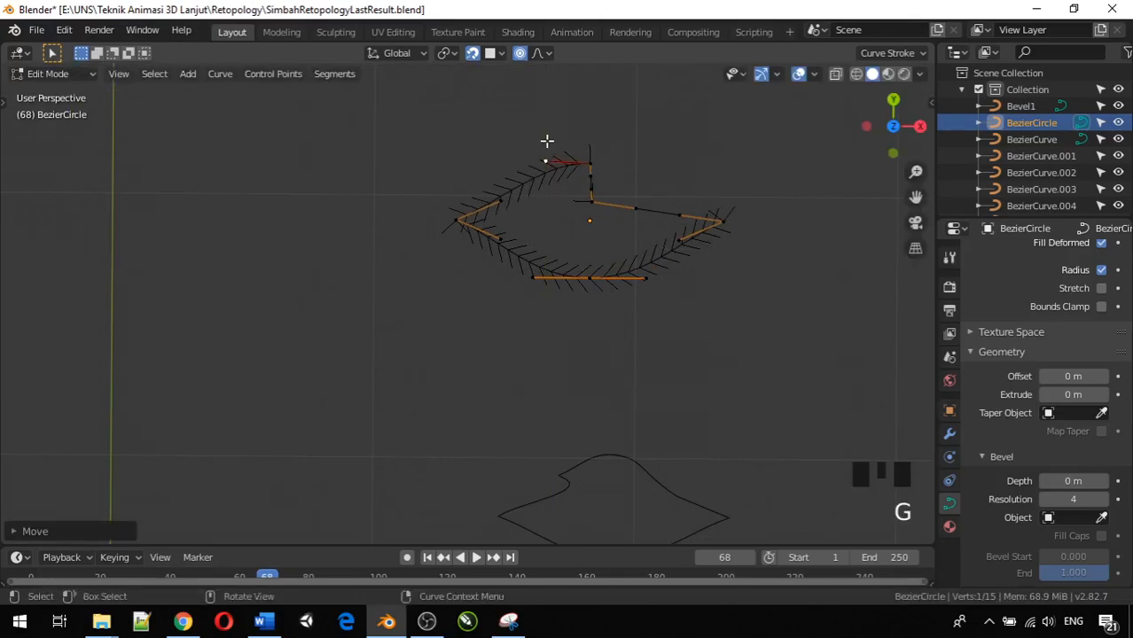
left_click(594, 162)
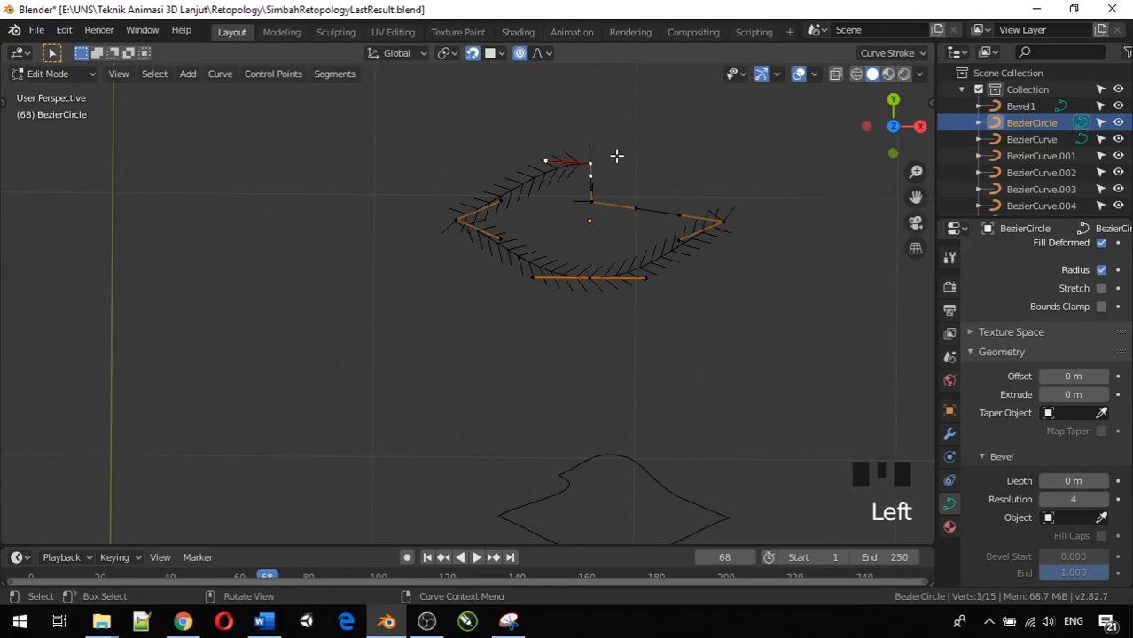
key("g")
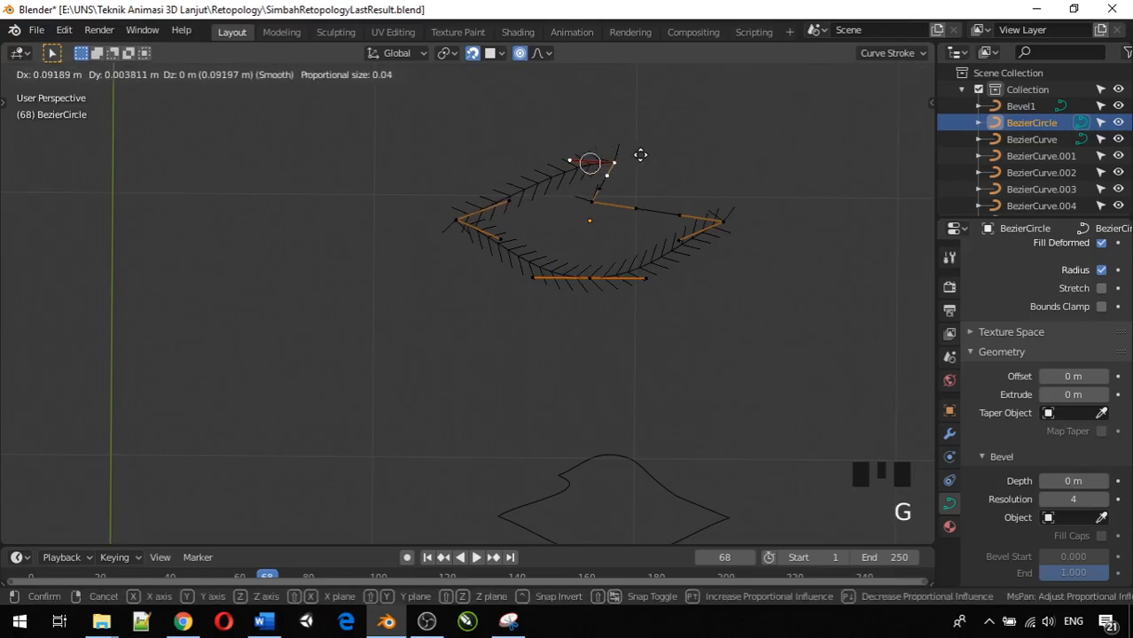
left_click(645, 156)
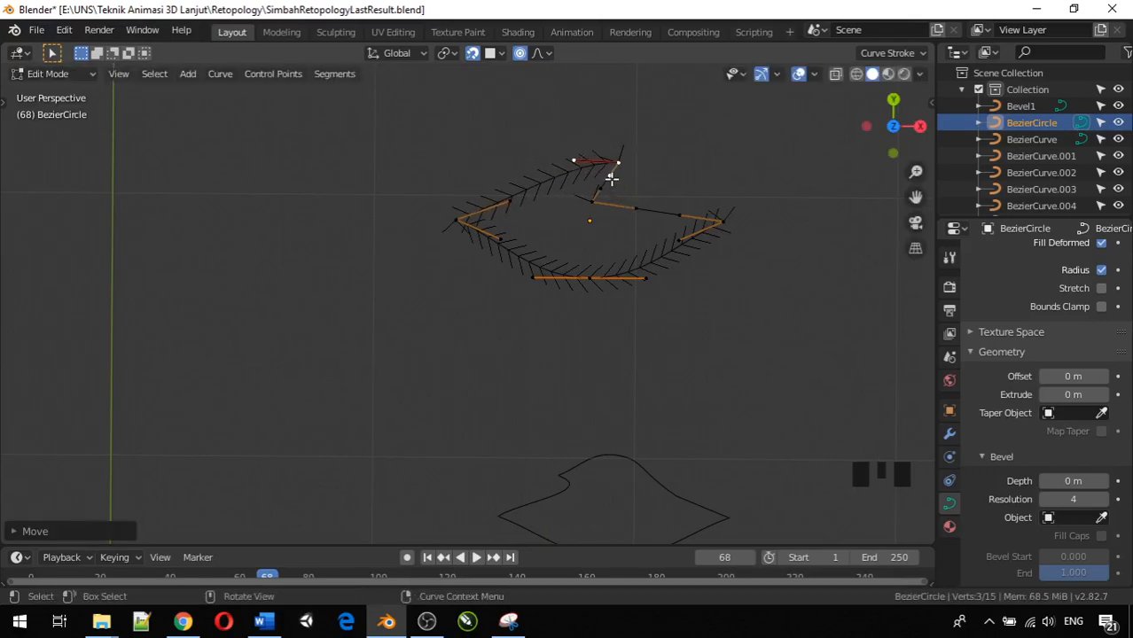
Step: Adjust the handles between the peak and the notch point to bow the short segment joining them
key("g")
left_click(584, 177)
key("g")
left_click(609, 187)
left_click(599, 192)
key("g")
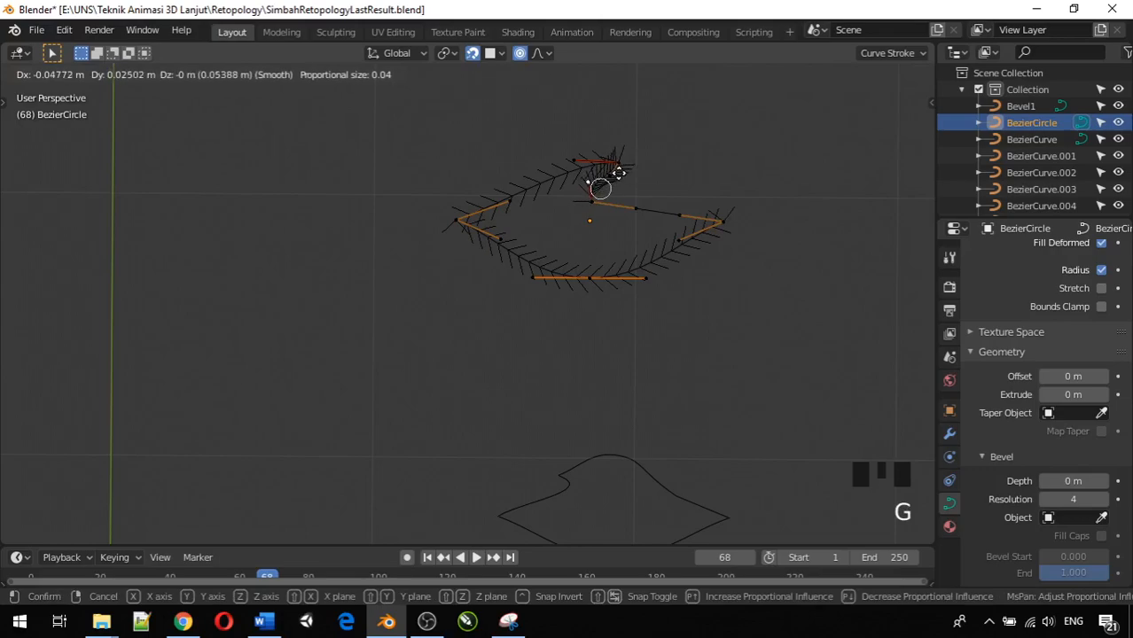
left_click(618, 169)
Step: Subdivide the straight segment between the notch point and the profile's right tip in the top view
scroll(652, 189, "up", 2)
middle_click_drag(652, 190, 589, 204)
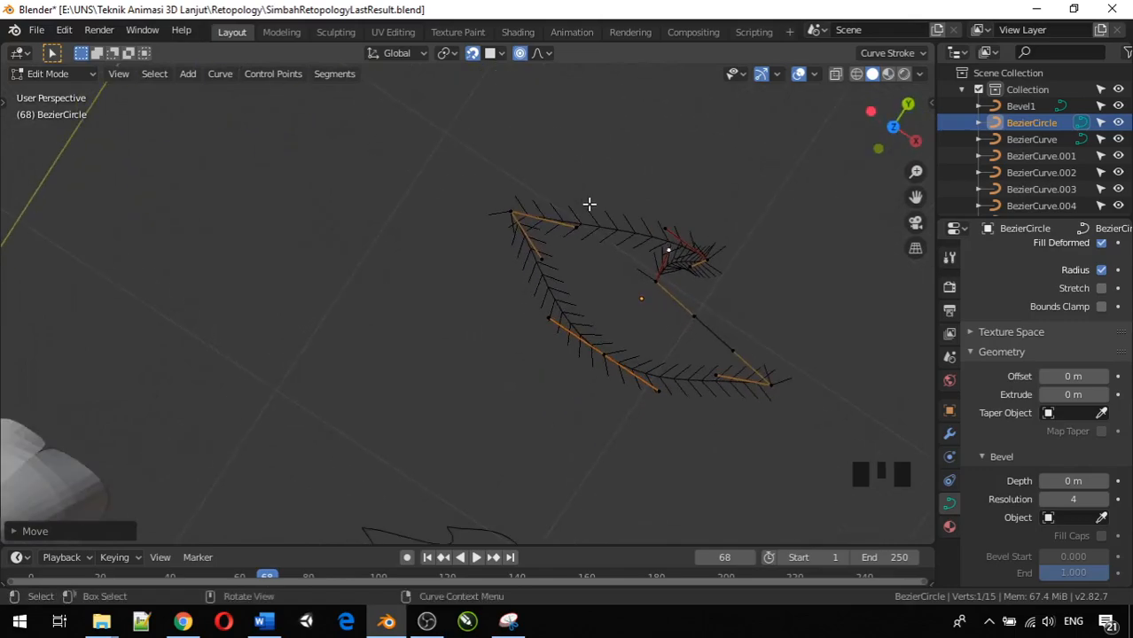
key("Up")
key("KP_1")
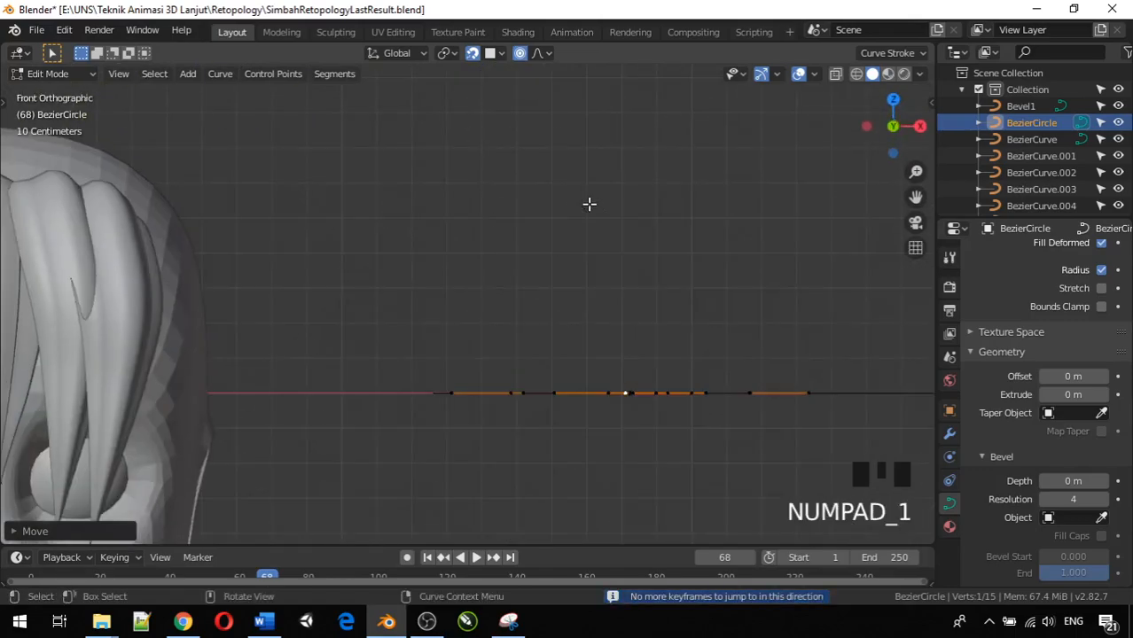
key("KP_7")
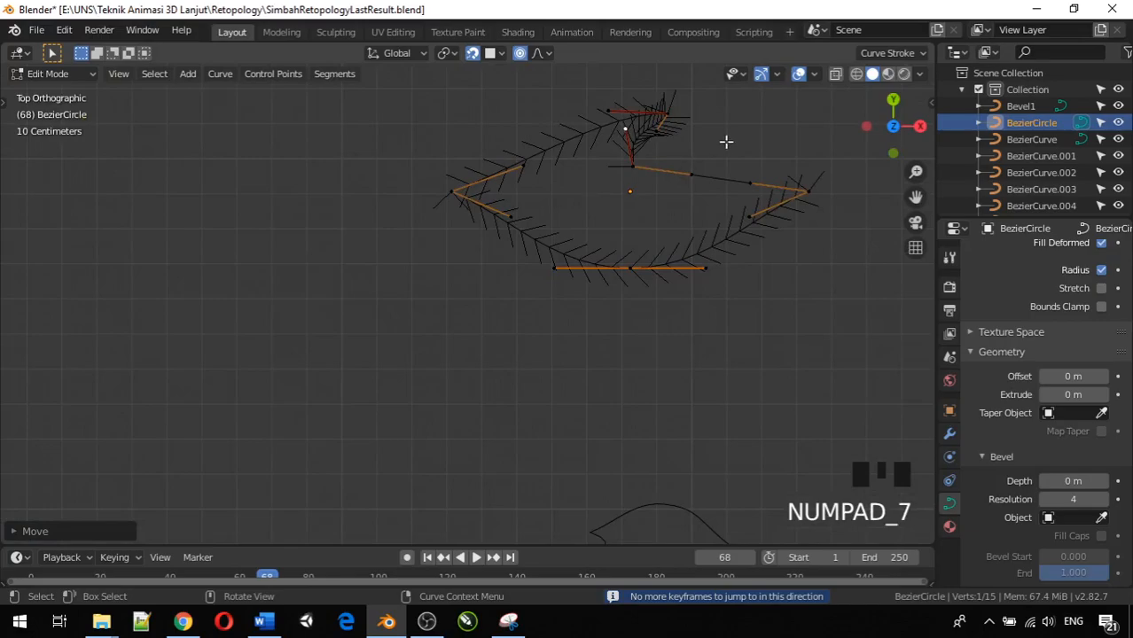
left_click(632, 167)
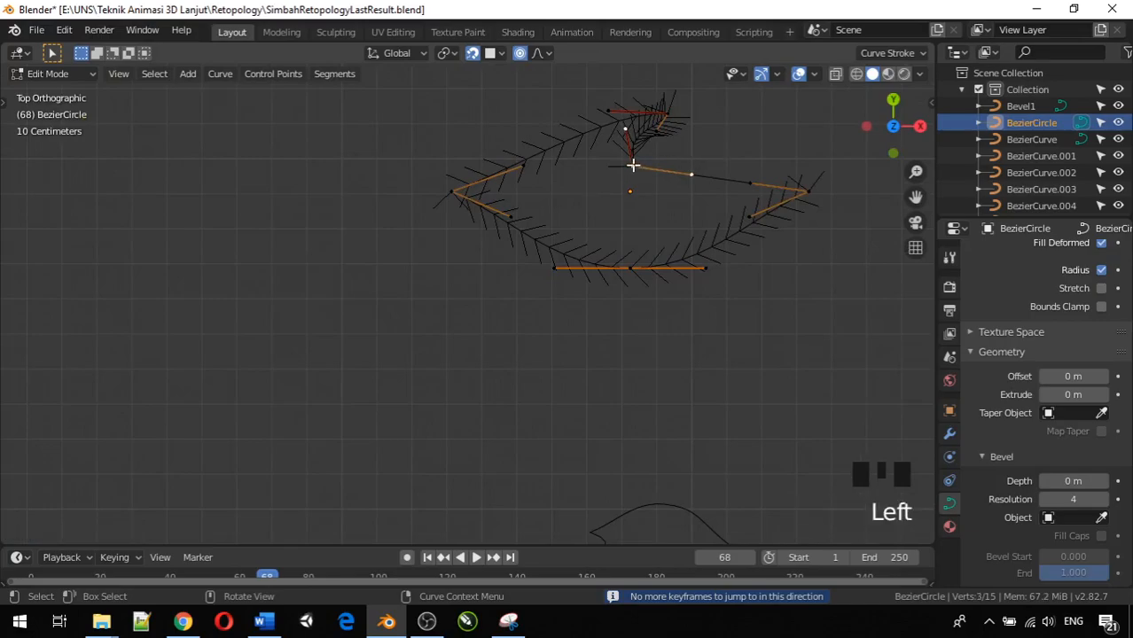
left_click(812, 188, "shift")
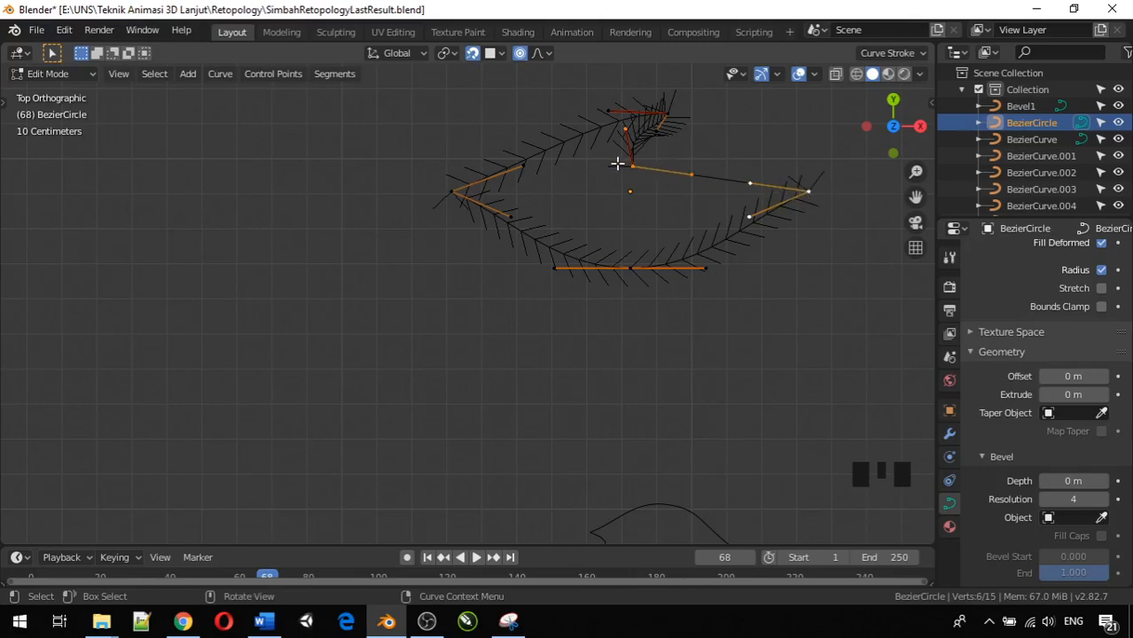
right_click(743, 183)
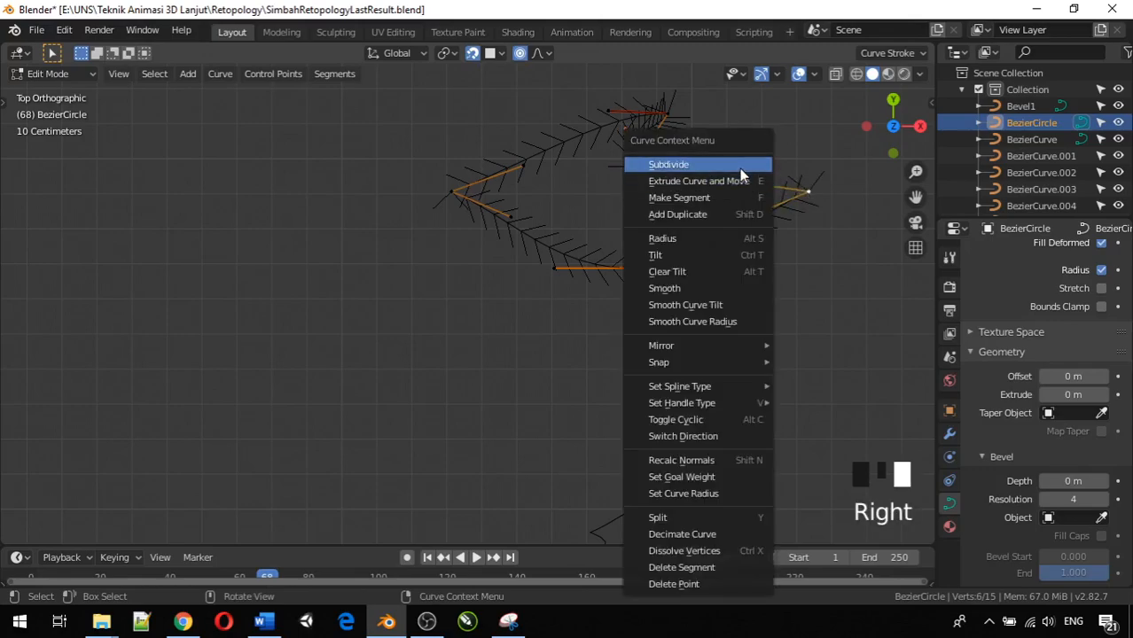
left_click(740, 166)
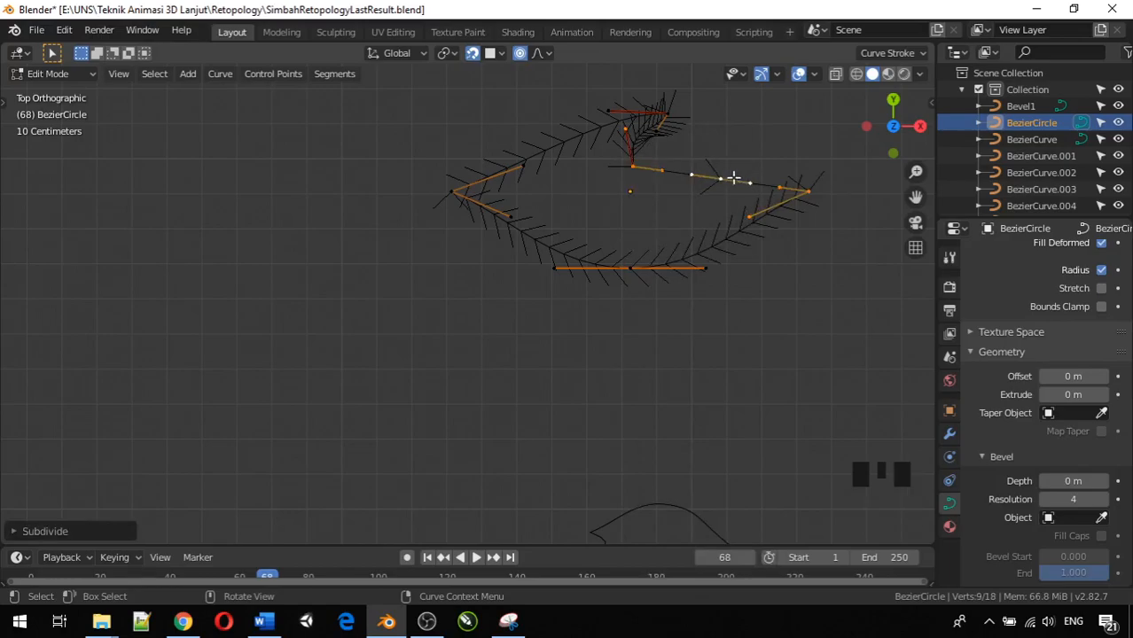
Step: Set the handles of the new control point between the notch and the right tip to Vector
left_click(719, 178)
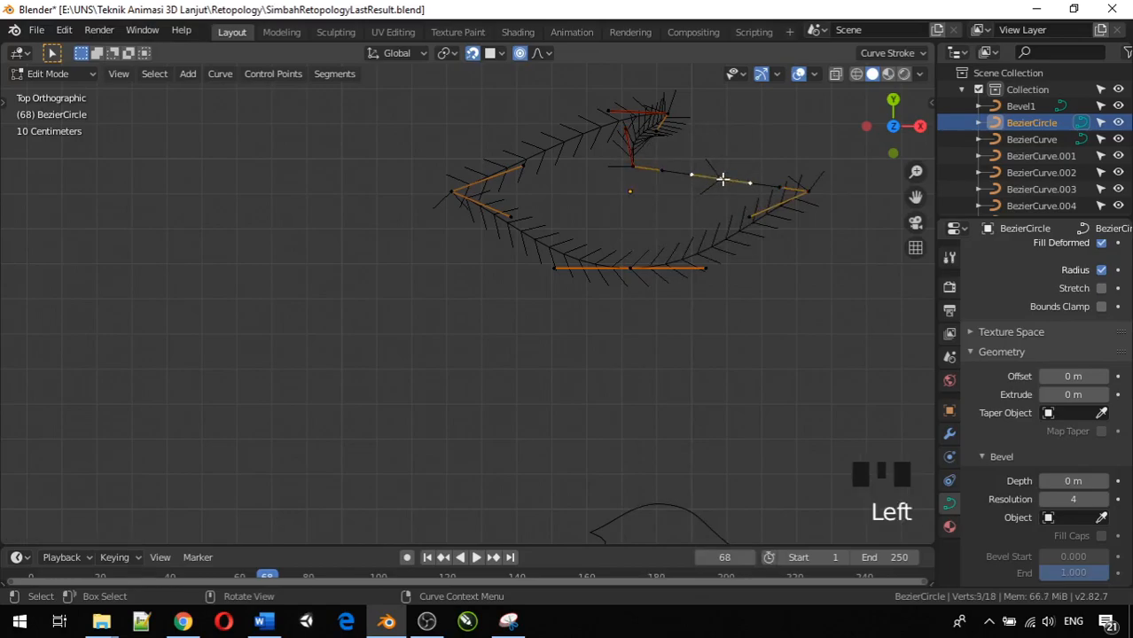
left_click(723, 179)
key("v")
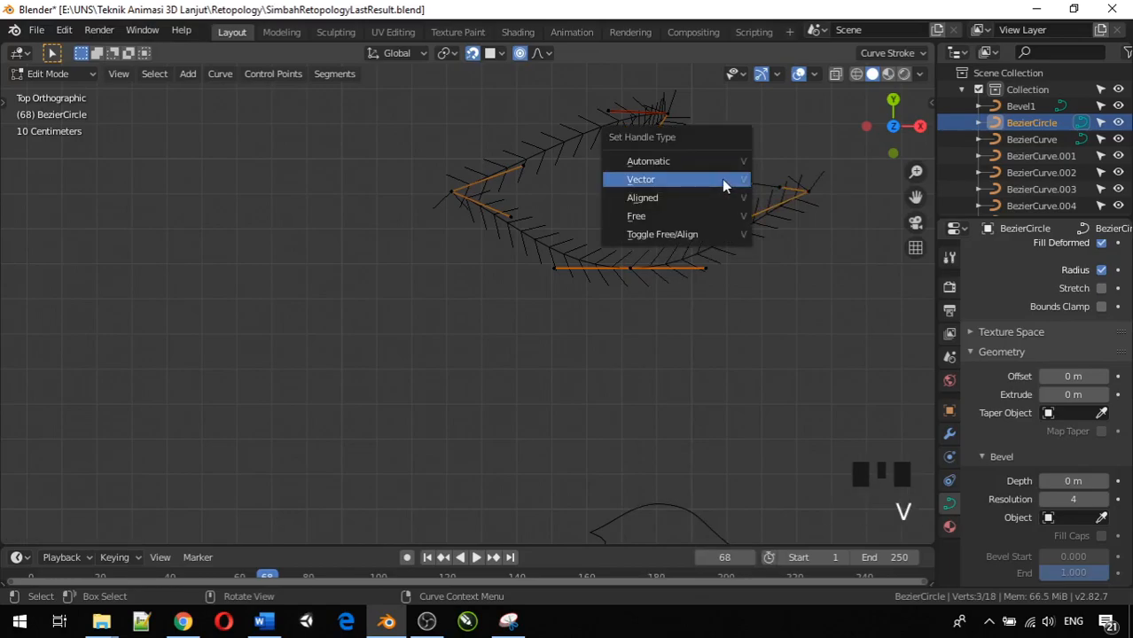
left_click(724, 183)
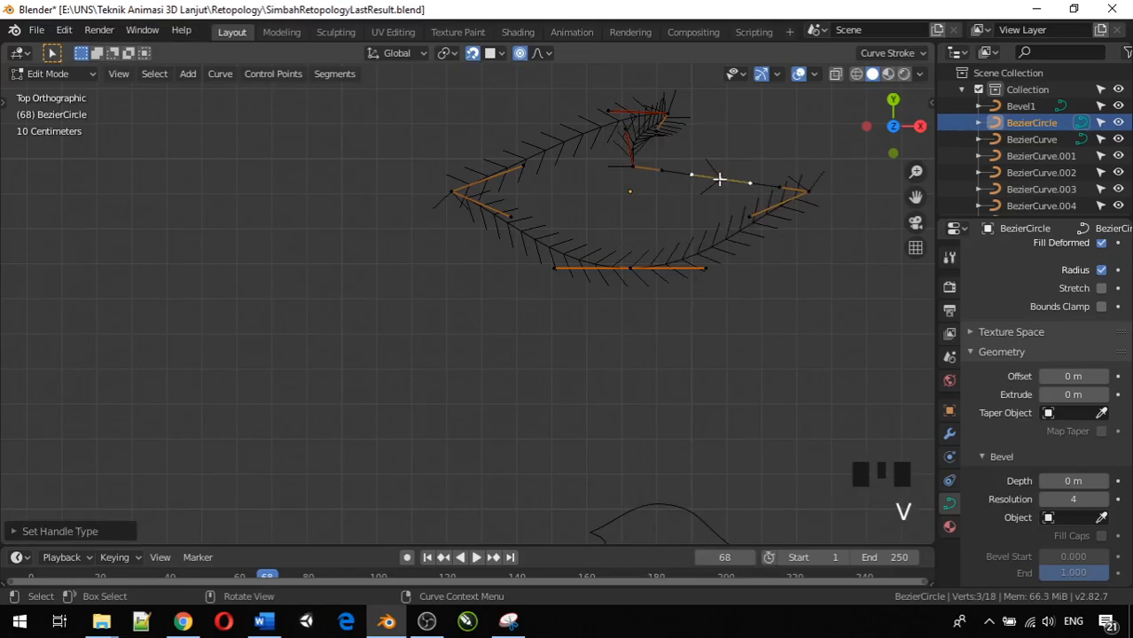
Step: Shift the notch point's upper handle about 0.04 m along X and move the peak point about -0.2 m along X
left_click(626, 132)
key("g")
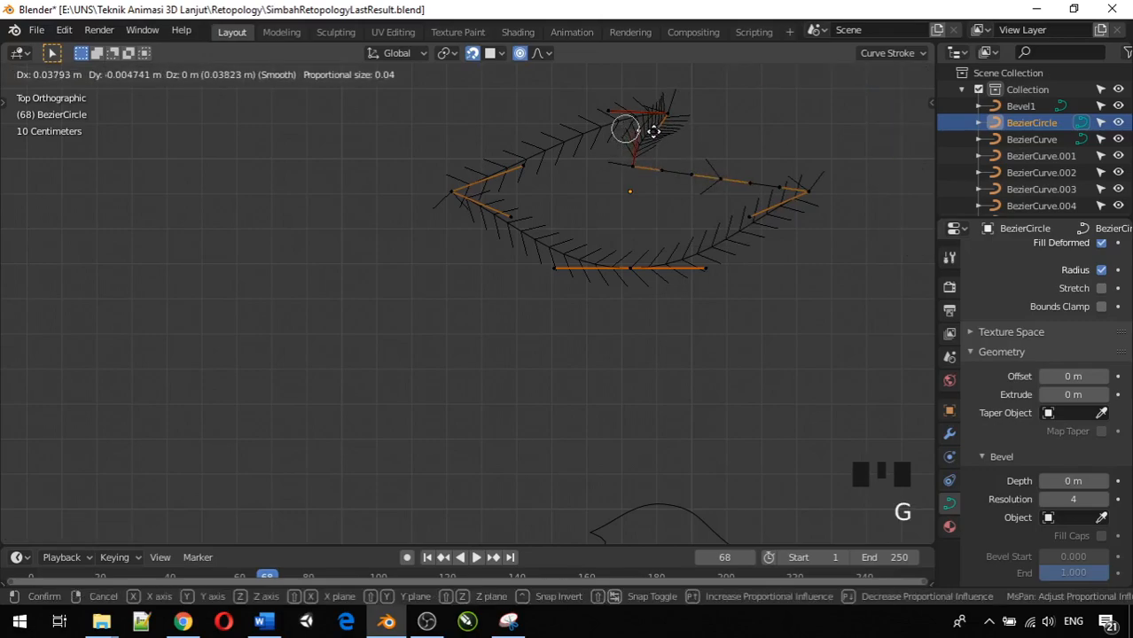
left_click(654, 131)
left_click(664, 117)
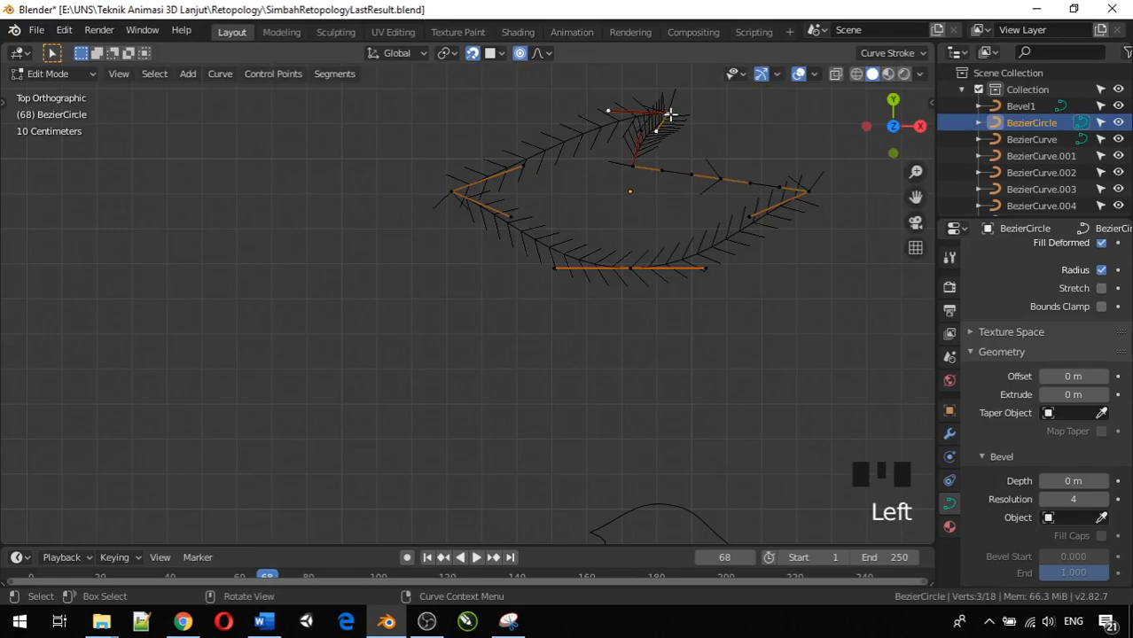
key("g")
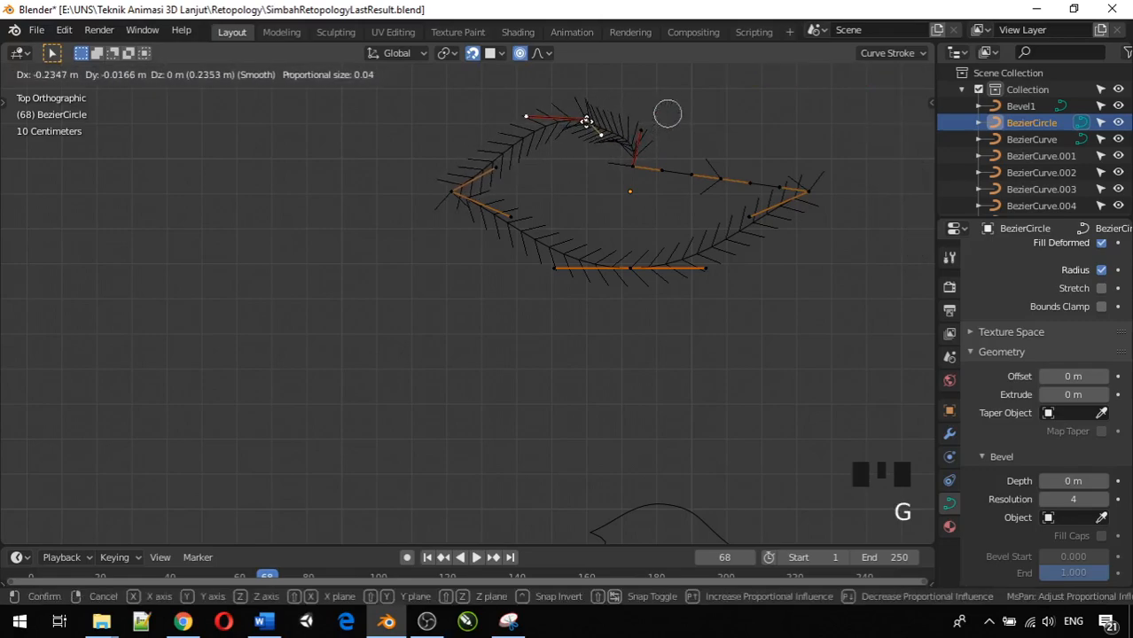
left_click(598, 127)
Step: Move the notch point about -0.14 m along X and 0.05 m along Y beneath the peak, and adjust its upper handle
key("g")
left_click(608, 113)
key("g")
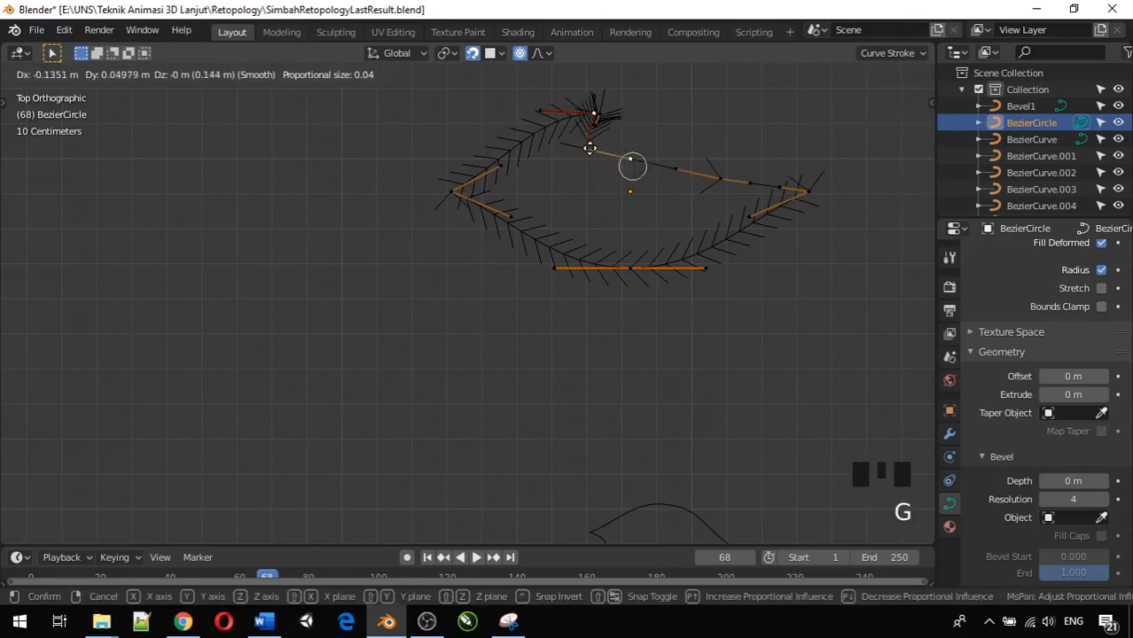
left_click(595, 116)
key("g")
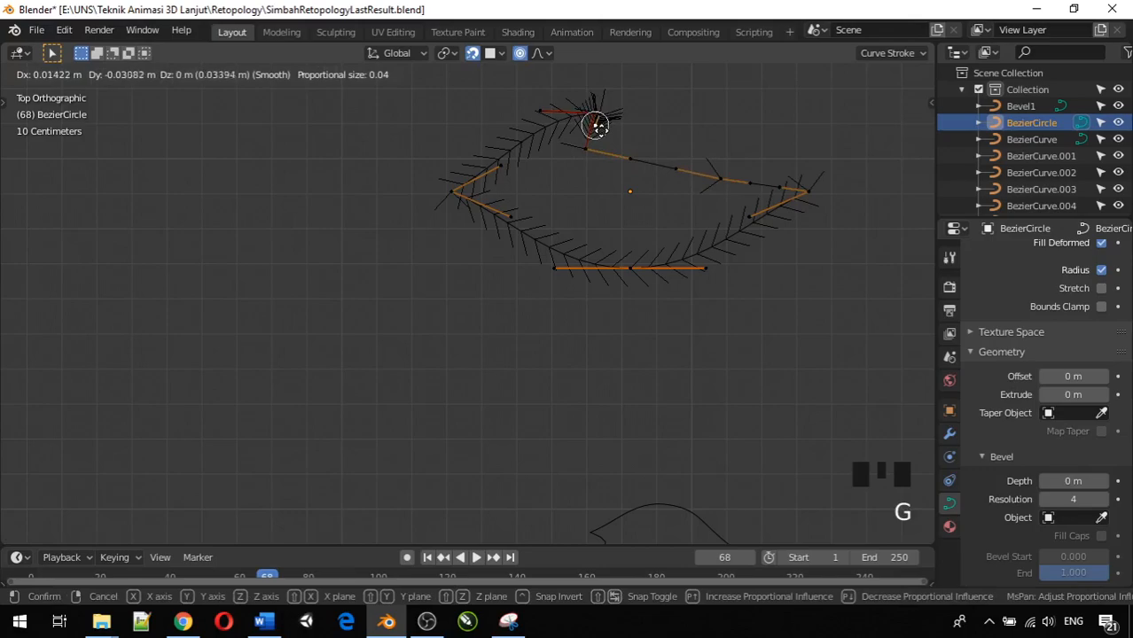
left_click(597, 148)
left_click(594, 113)
key("g")
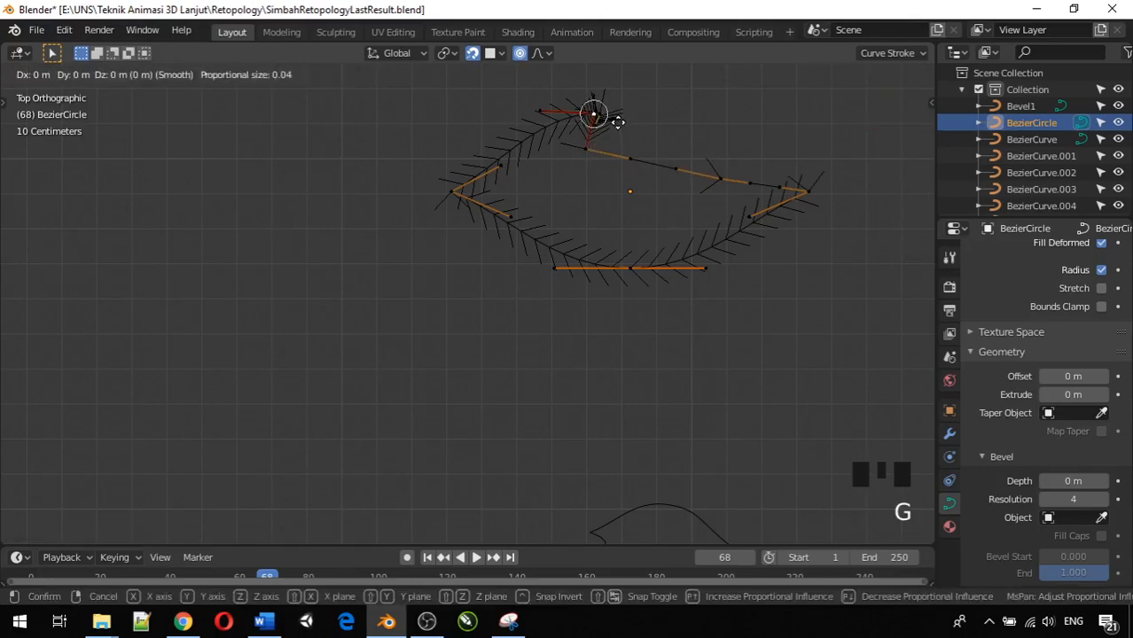
left_click(616, 122)
Step: Move the notched profile's peak control point slightly along positive X in the top view
scroll(610, 131, "up", 2)
middle_click_drag(610, 131, 536, 353, "shift")
scroll(607, 278, "up", 3)
mouse_move(607, 278)
middle_mouse_down("shift")
mouse_move(542, 335)
mouse_move(591, 270)
middle_mouse_up("shift")
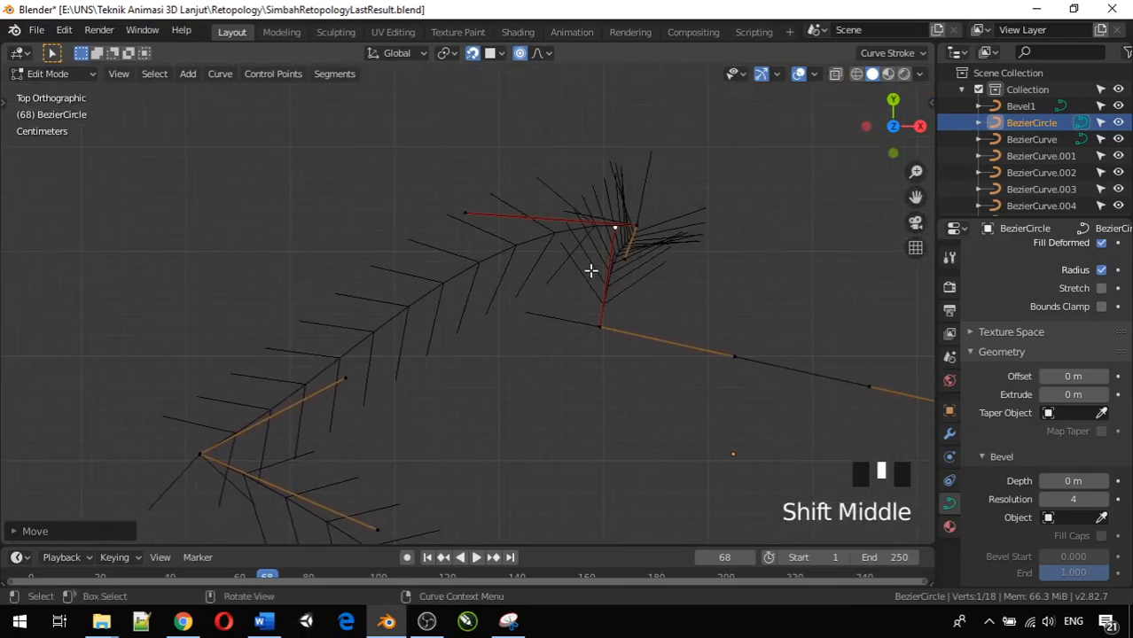
left_click(615, 232)
left_click(636, 227)
key("g")
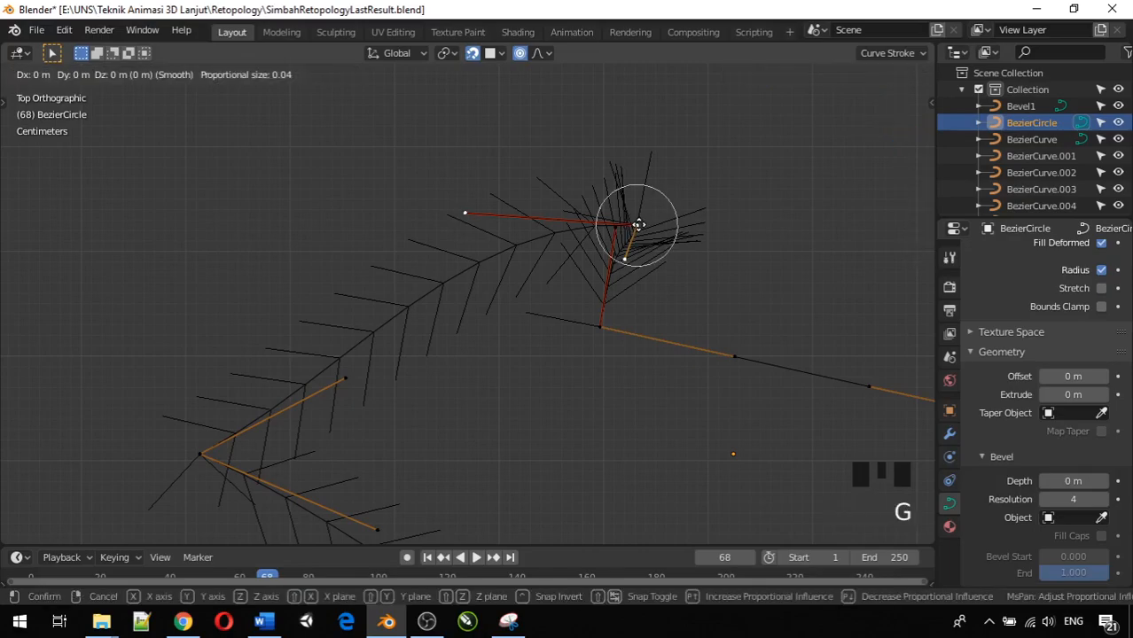
left_click(653, 224)
scroll(692, 266, "down", 5)
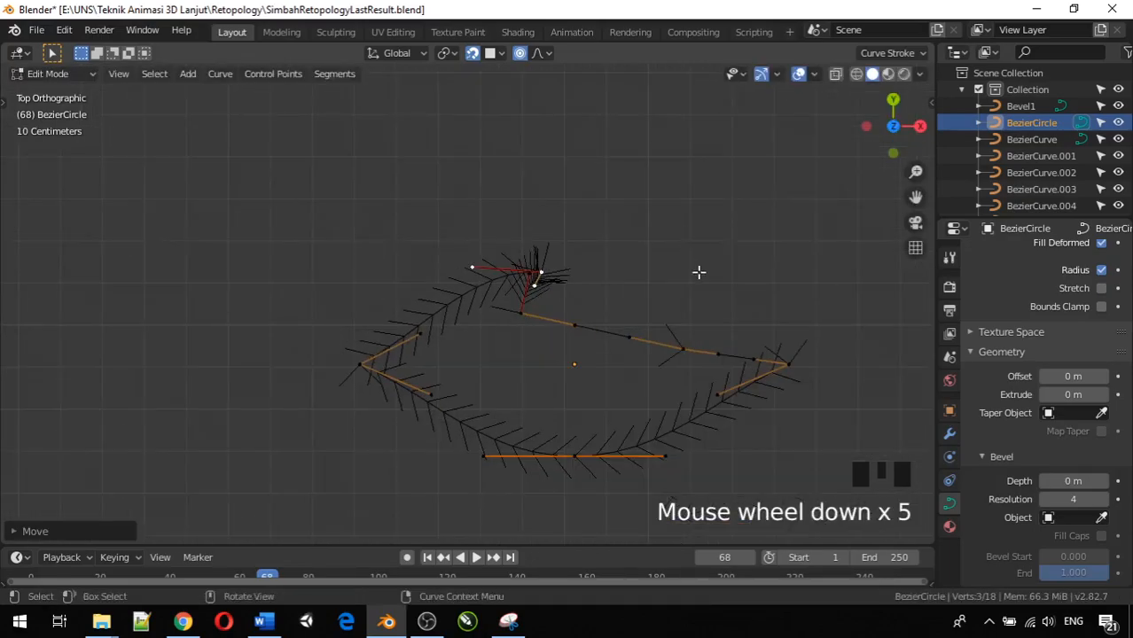
Step: Raise the Vector point between the notch and the right tip about 0.2 m along Y, and pull its left handle about -0.07 m along X
left_click(687, 348)
key("g")
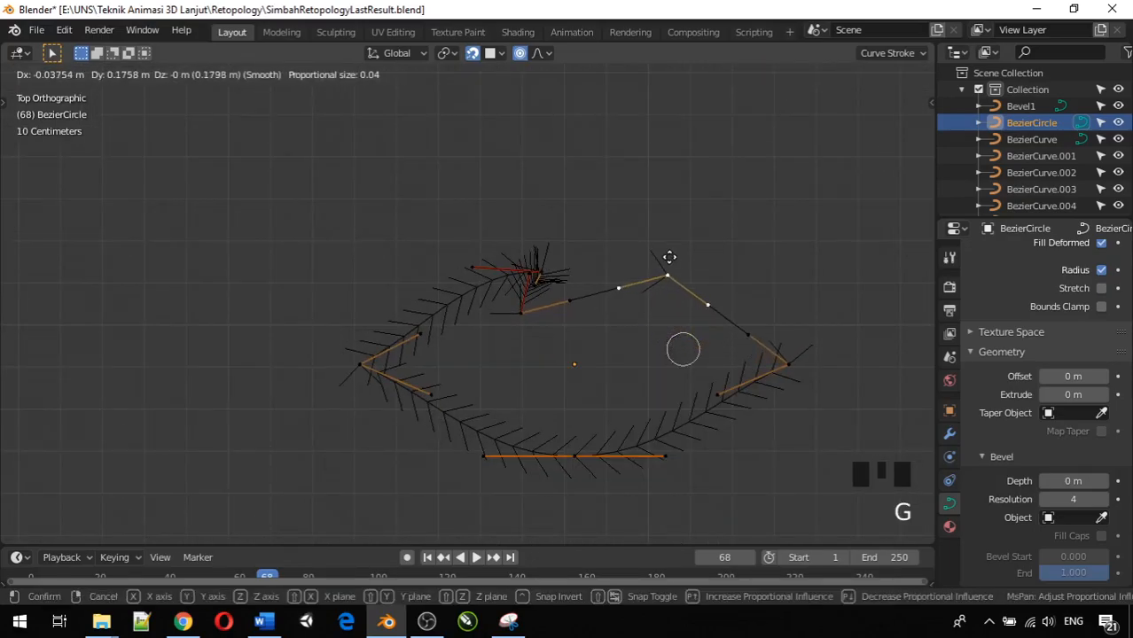
left_click(676, 252)
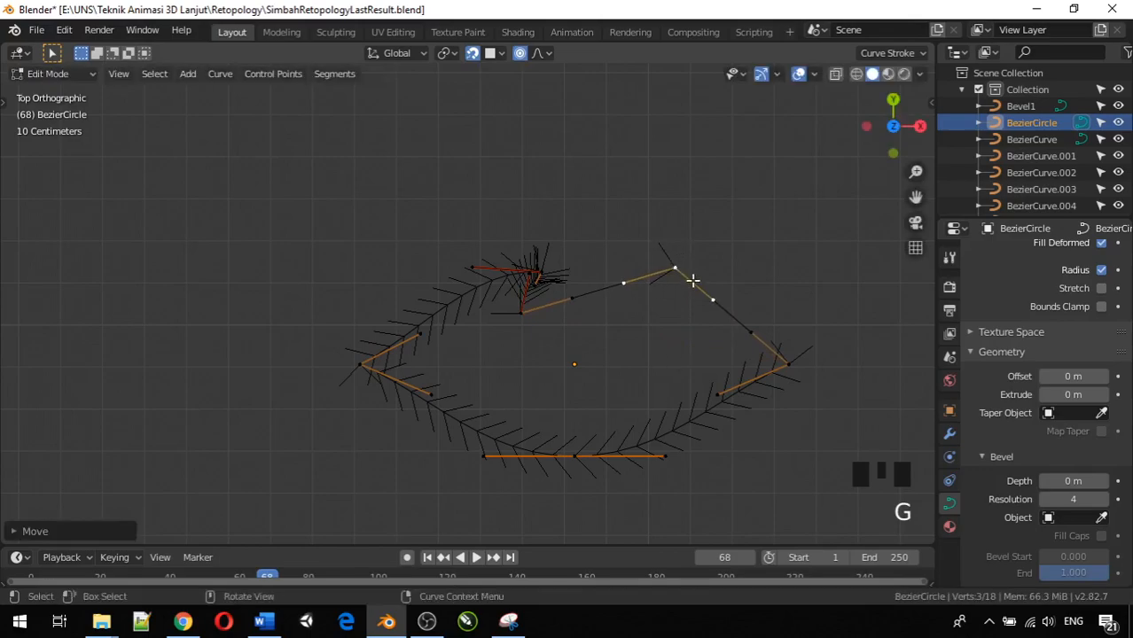
left_click(626, 281)
key("g")
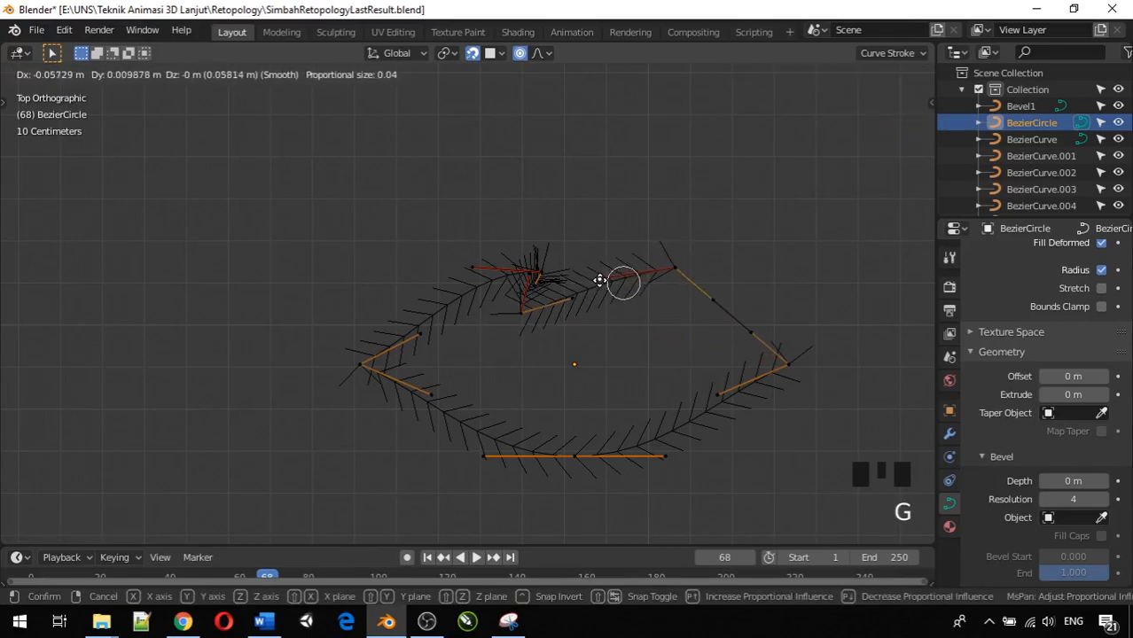
left_click(592, 279)
Step: Move the right tip's upper handle about -0.43 m along X and -0.03 m along Y into the profile
left_click(714, 302)
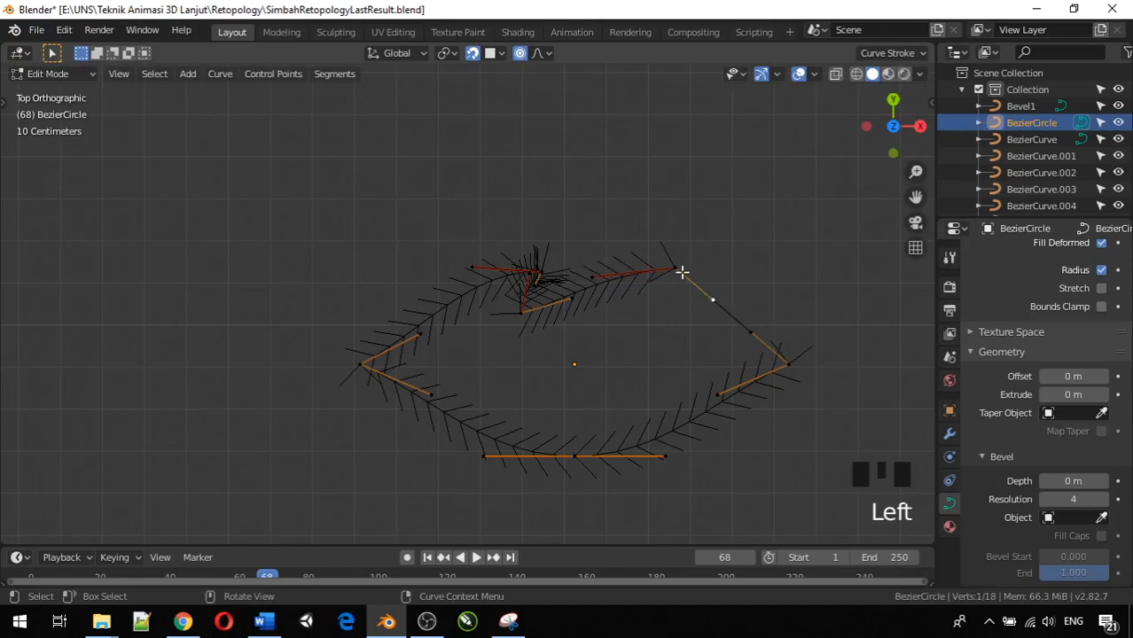
key("g")
key("g")
left_click(747, 322)
left_click(758, 335)
key("g")
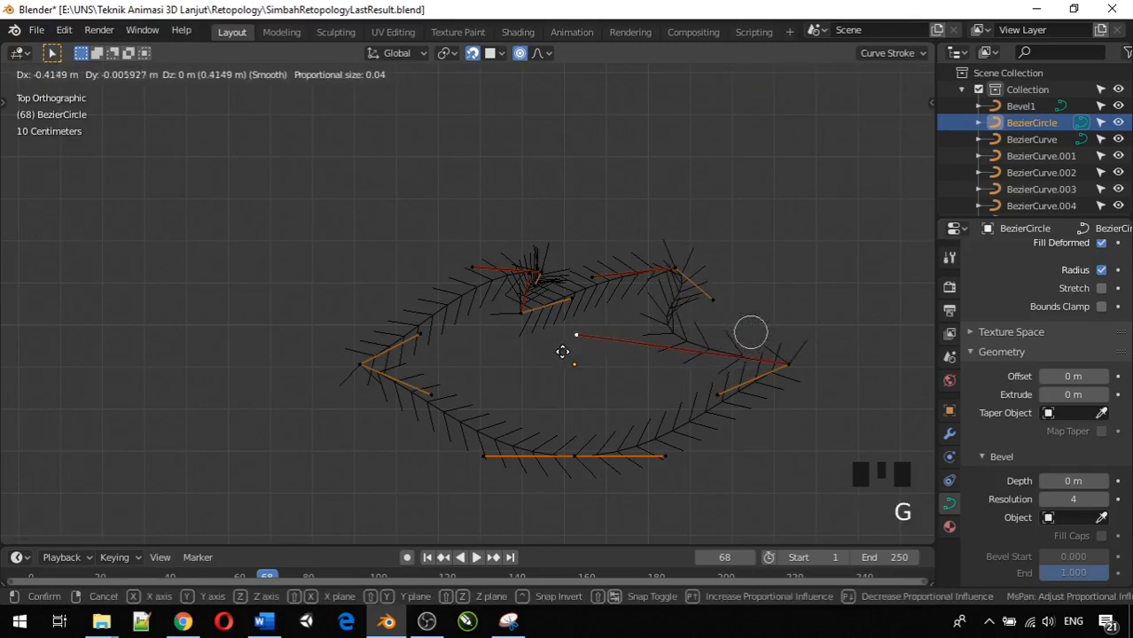
left_click(556, 358)
Step: Try to move the raised point's right handle inward and downward
left_click(713, 298)
key("g")
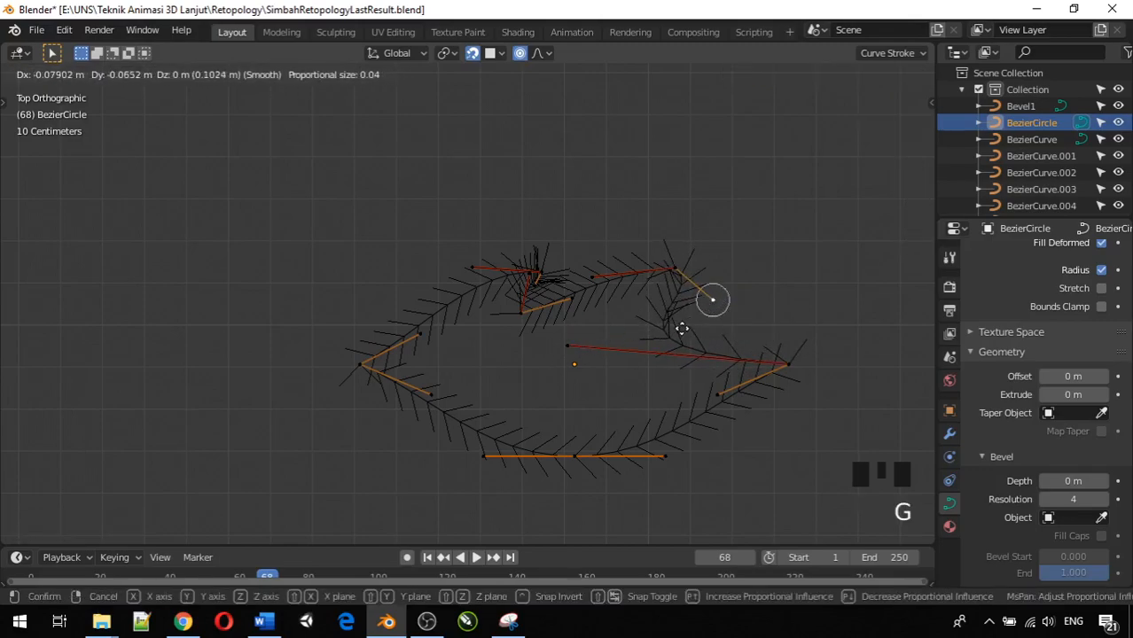
key("g")
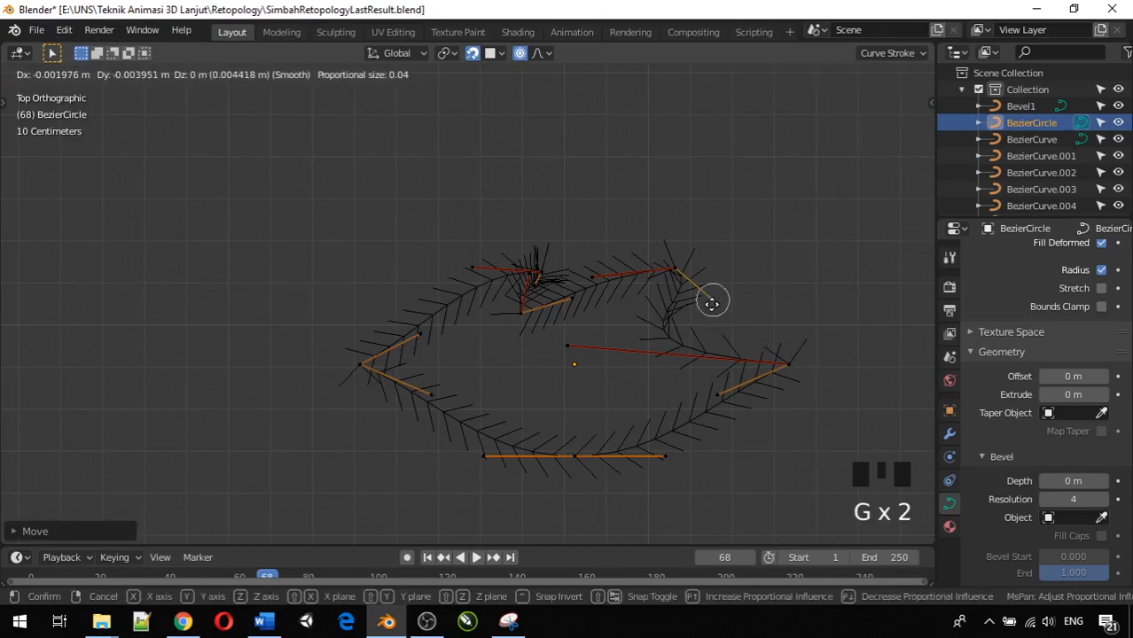
left_click(714, 301)
Step: Lower the raised control point about -0.04 m along Y and shift it about 0.015 m along X
scroll(741, 293, "up", 2)
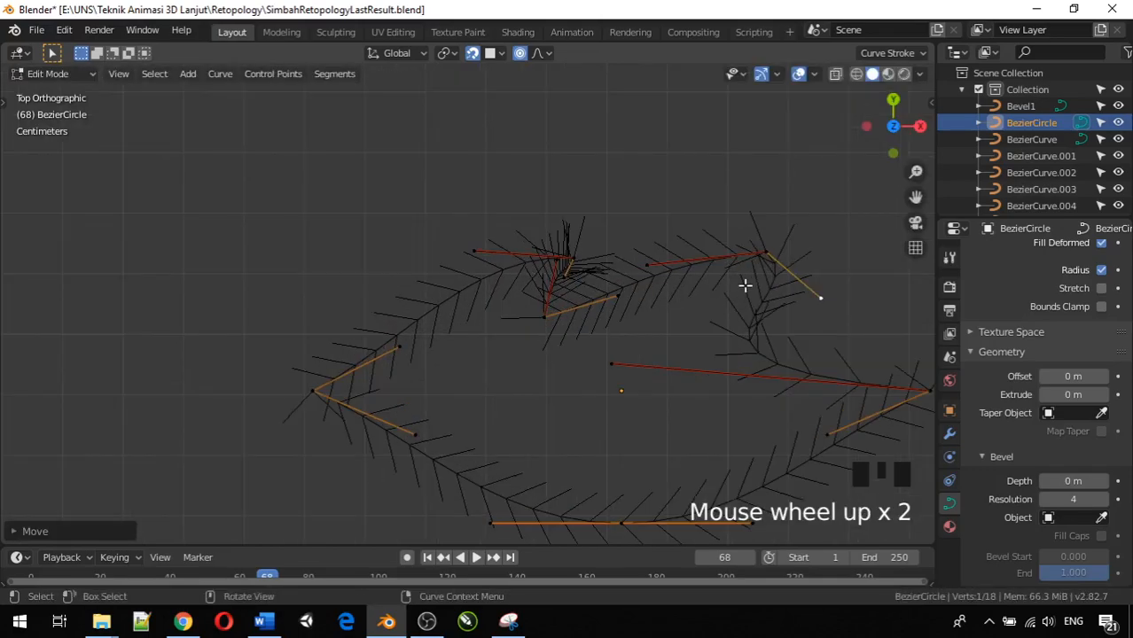
left_click(767, 254)
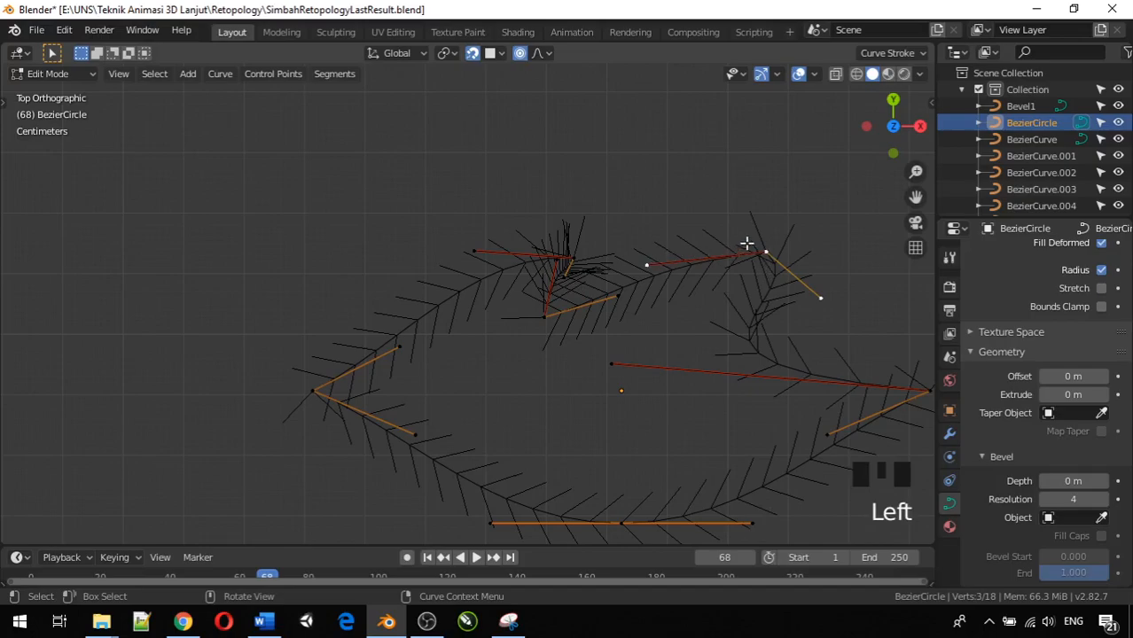
key("g")
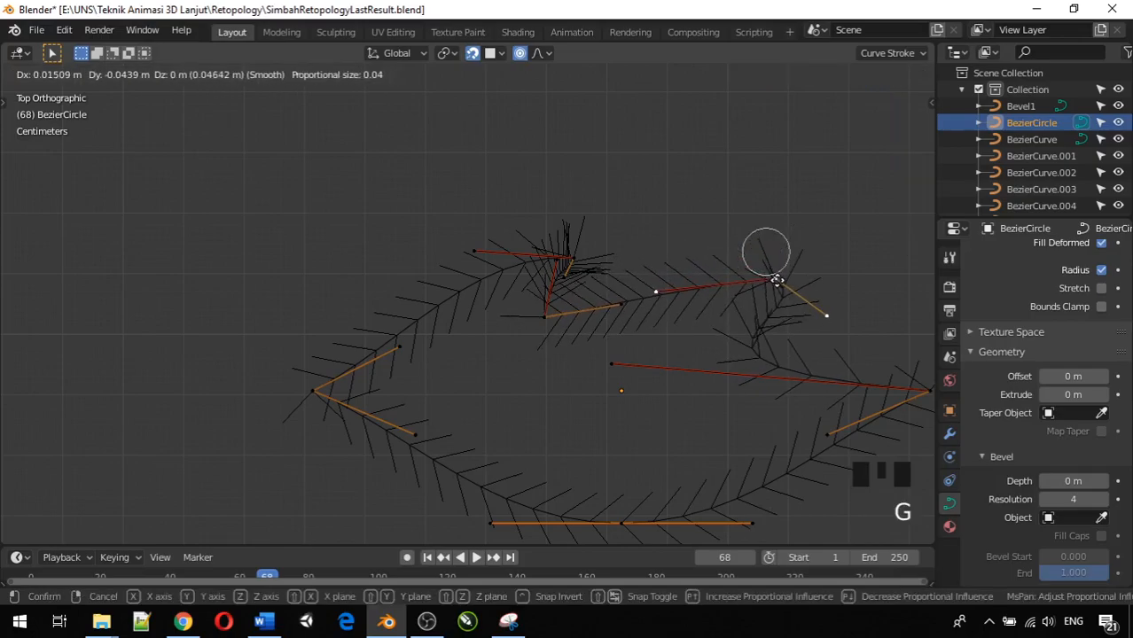
left_click(777, 279)
Step: Adjust the raised point's left handle by about -0.02 m along X and 0.03 m along Y
left_click(825, 315)
key("g")
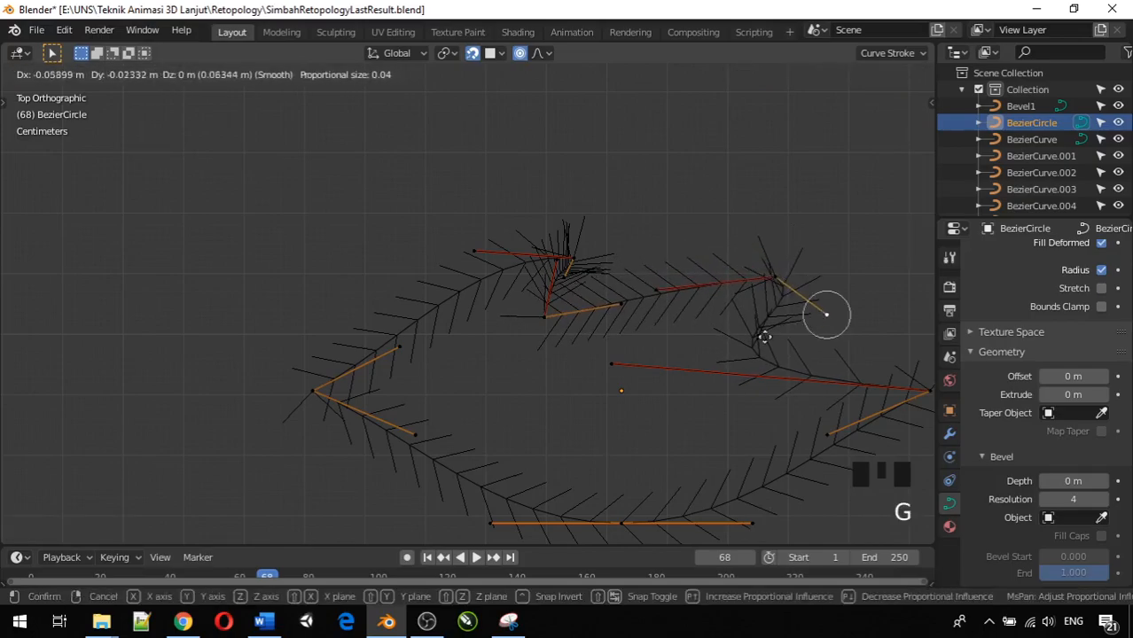
left_click(661, 289)
key("g")
left_click(658, 288)
key("g")
left_click(662, 289)
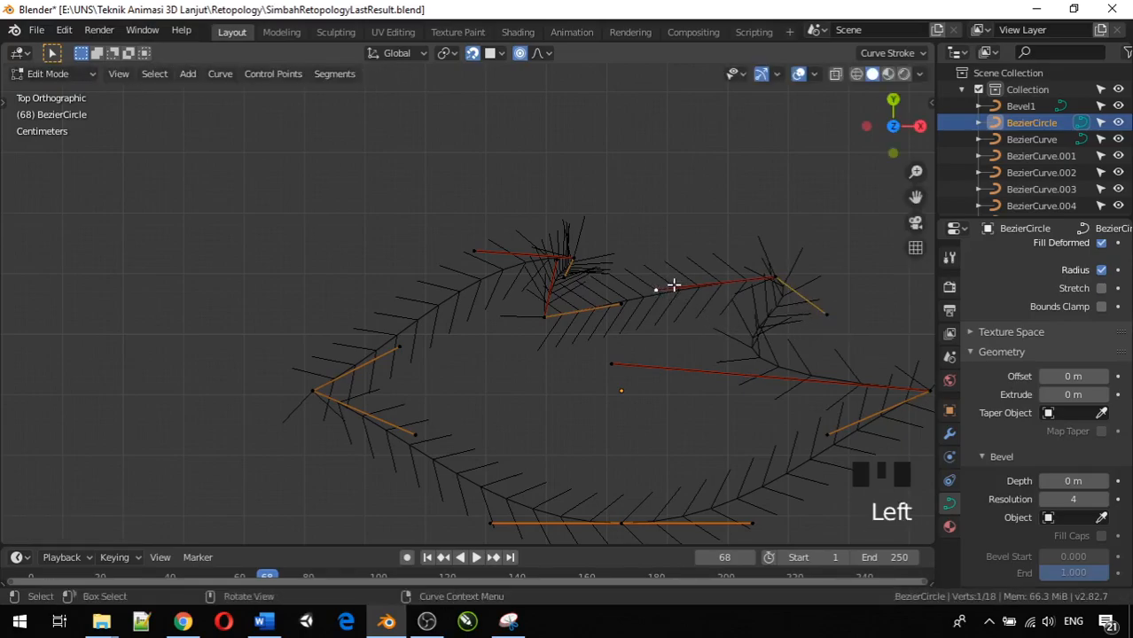
key("g")
left_click(738, 264)
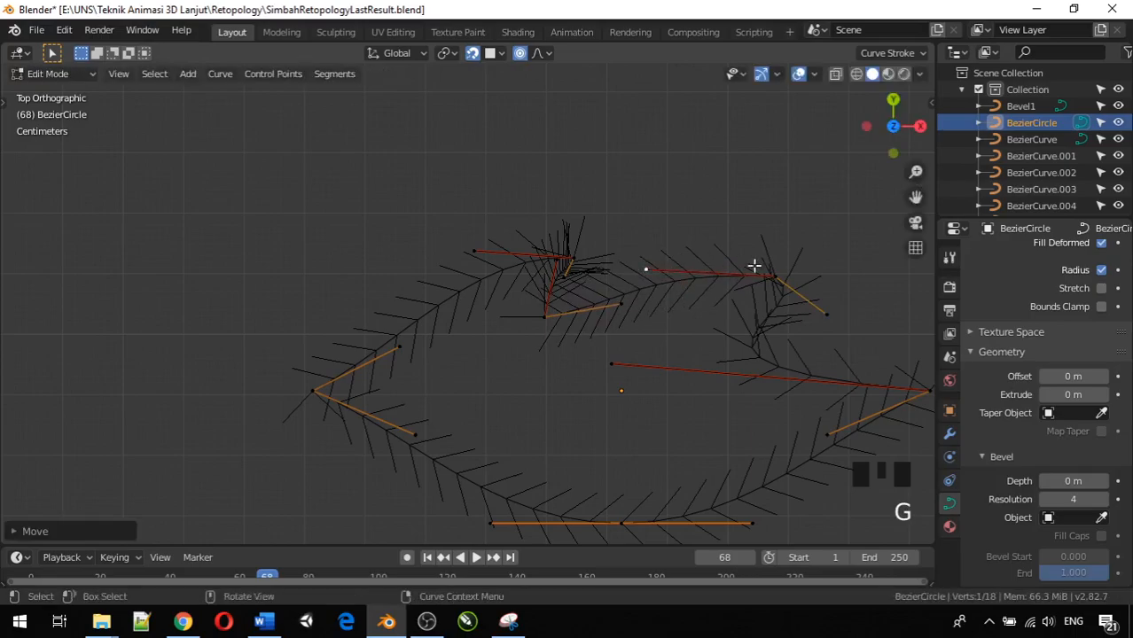
Step: Set the handle type of the raised point near the right tip to Automatic
left_click(779, 275)
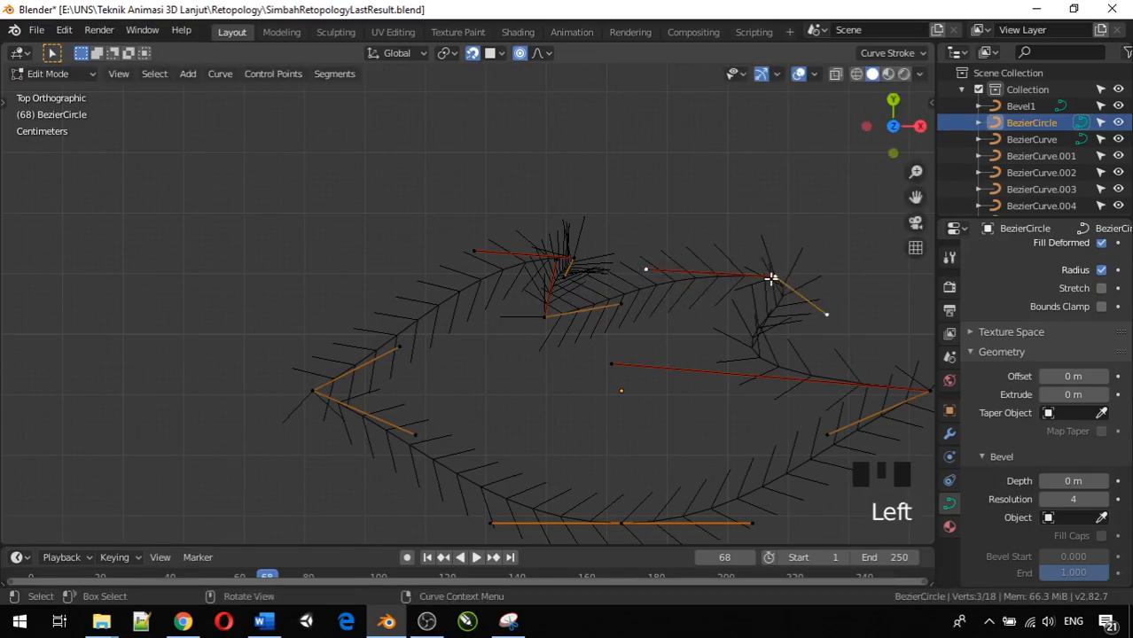
right_click(771, 278)
key("v")
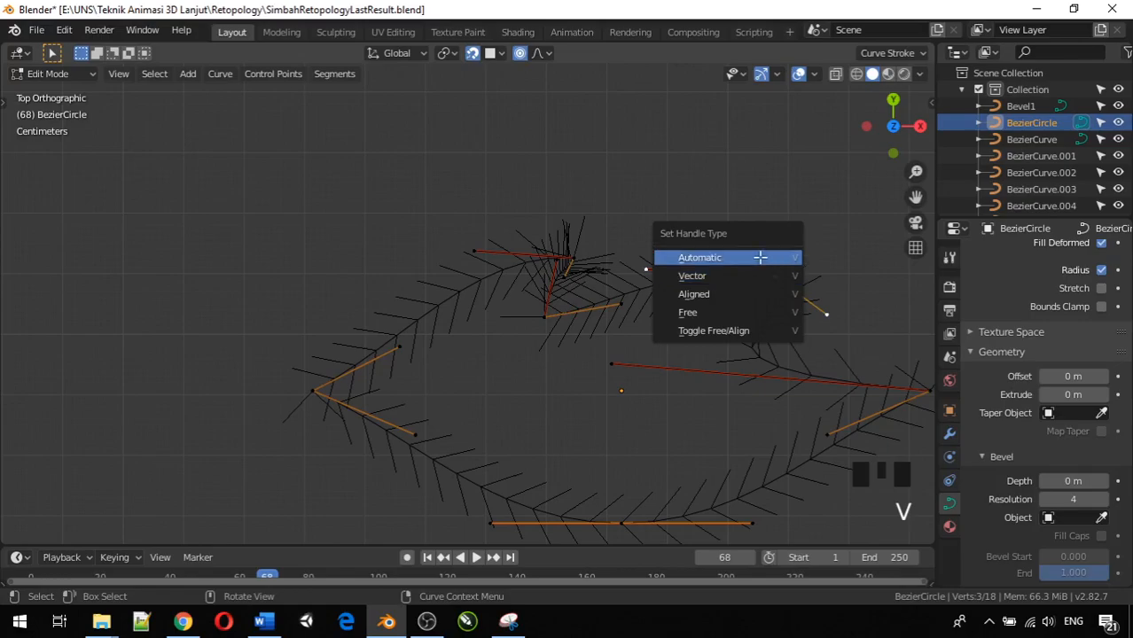
left_click(759, 257)
Step: Try to pull the right handle of the point with Automatic handles toward the point
left_click(847, 293)
left_click(853, 295)
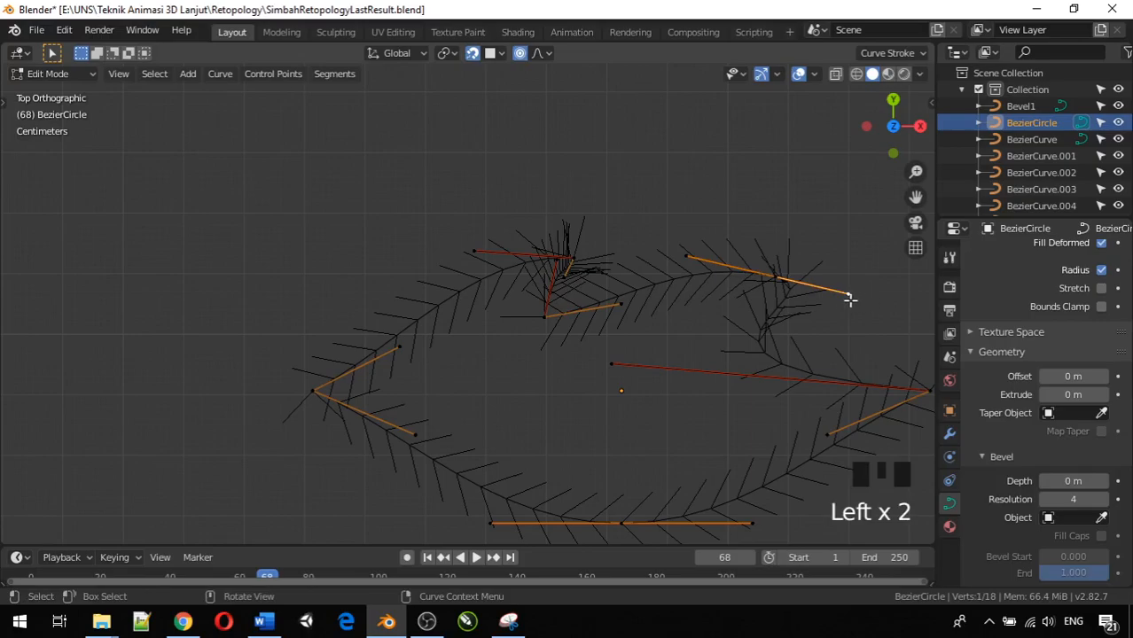
key("g")
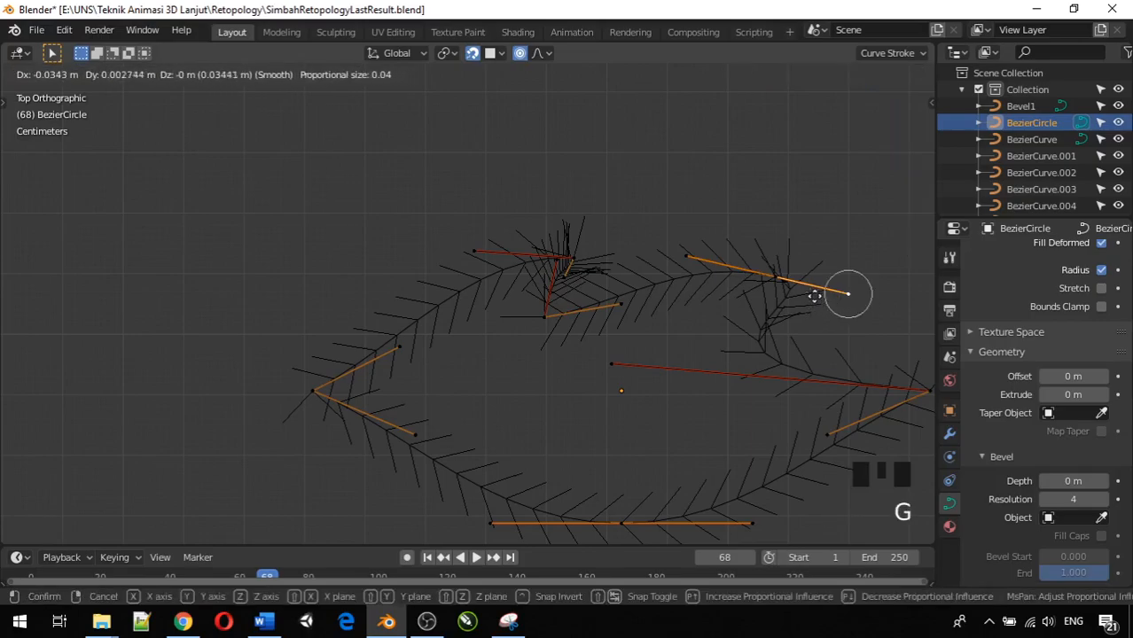
left_click(768, 277)
Step: Move the point with Automatic handles about -0.01 m along X and -0.02 m along Y, and return to Object Mode
left_click(768, 277)
key("g")
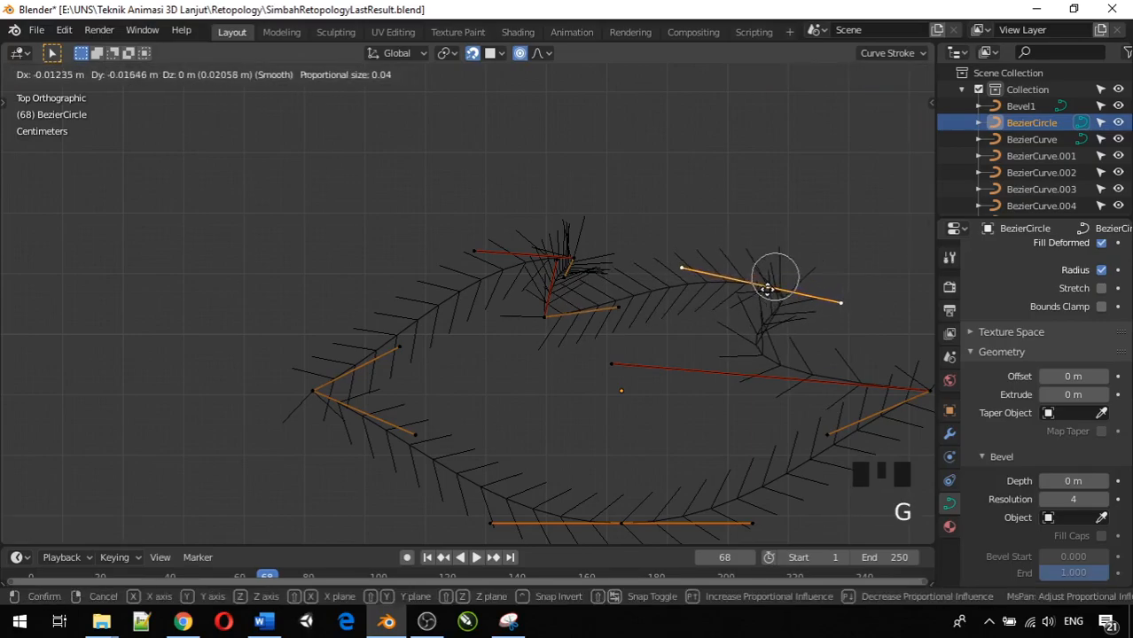
left_click(768, 289)
middle_click_drag(767, 289, 799, 318)
scroll(774, 336, "down", 11)
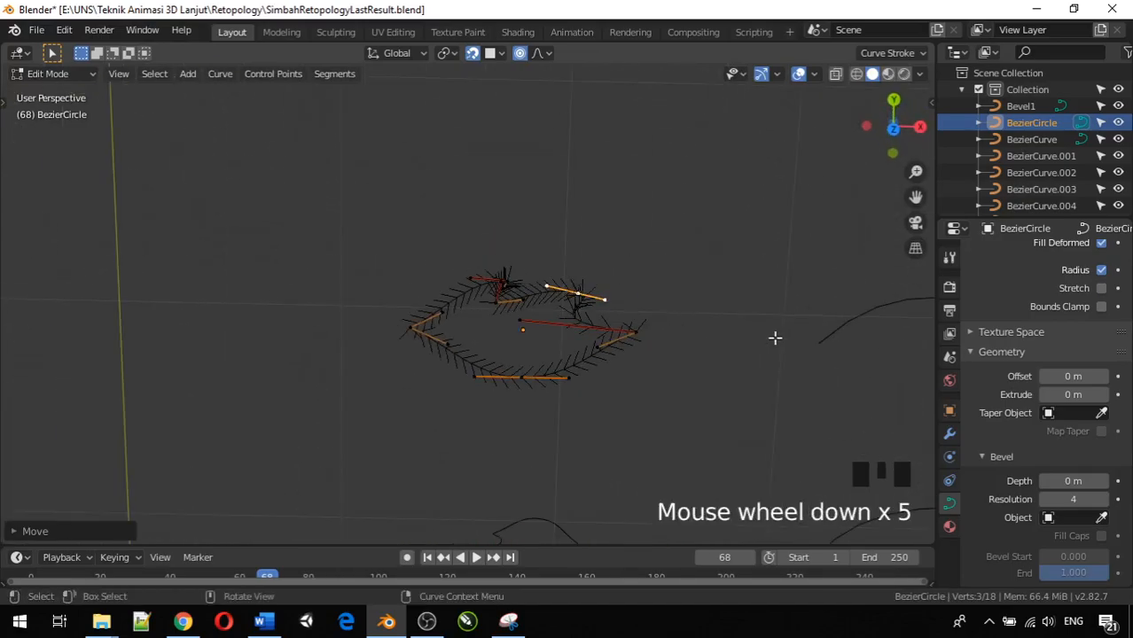
scroll(650, 385, "down", 3)
key("Tab")
Step: Rename the rear taper curve, BezierCurve.006, to Taper2
middle_click_drag(614, 421, 621, 327)
scroll(629, 387, "up", 1)
middle_click_drag(626, 387, 594, 430)
left_click(572, 404)
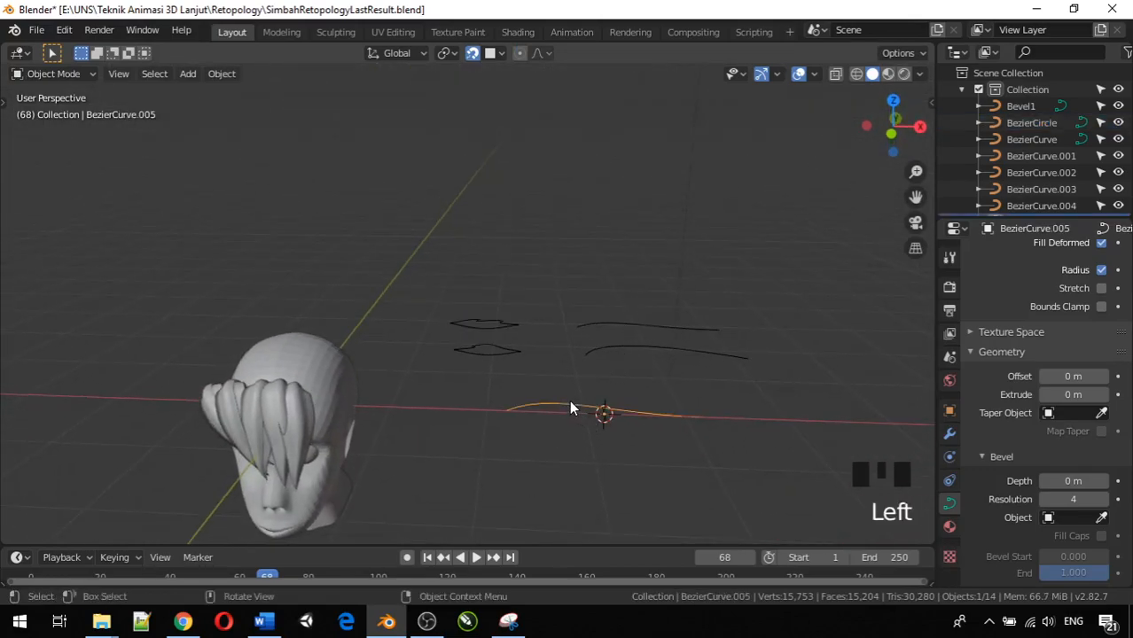
left_click(653, 324)
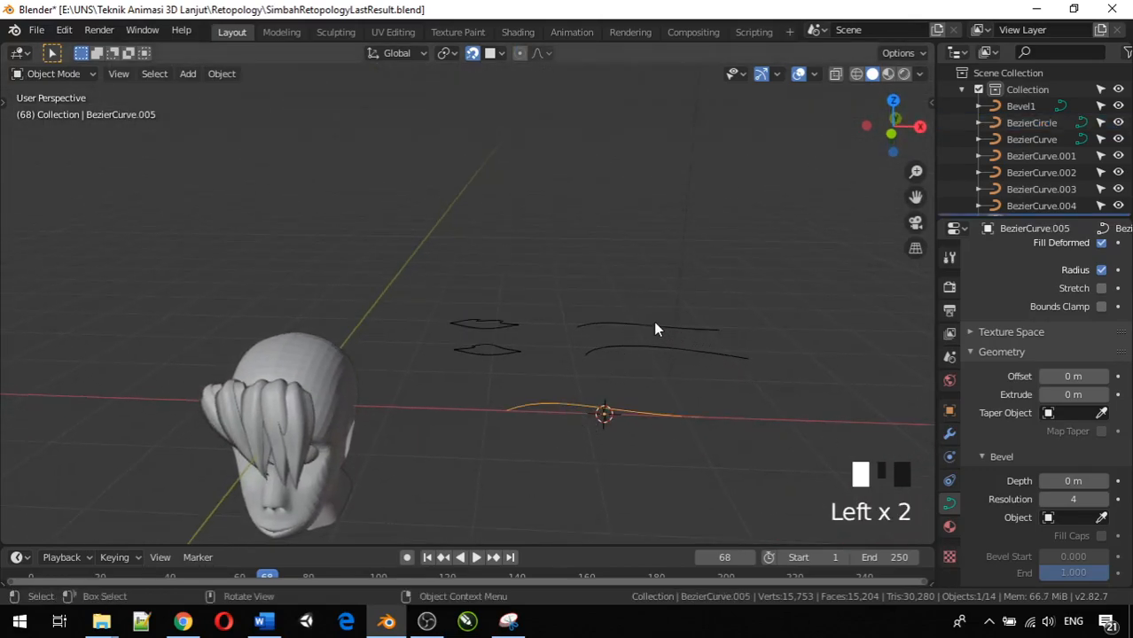
scroll(949, 206, "down", 5)
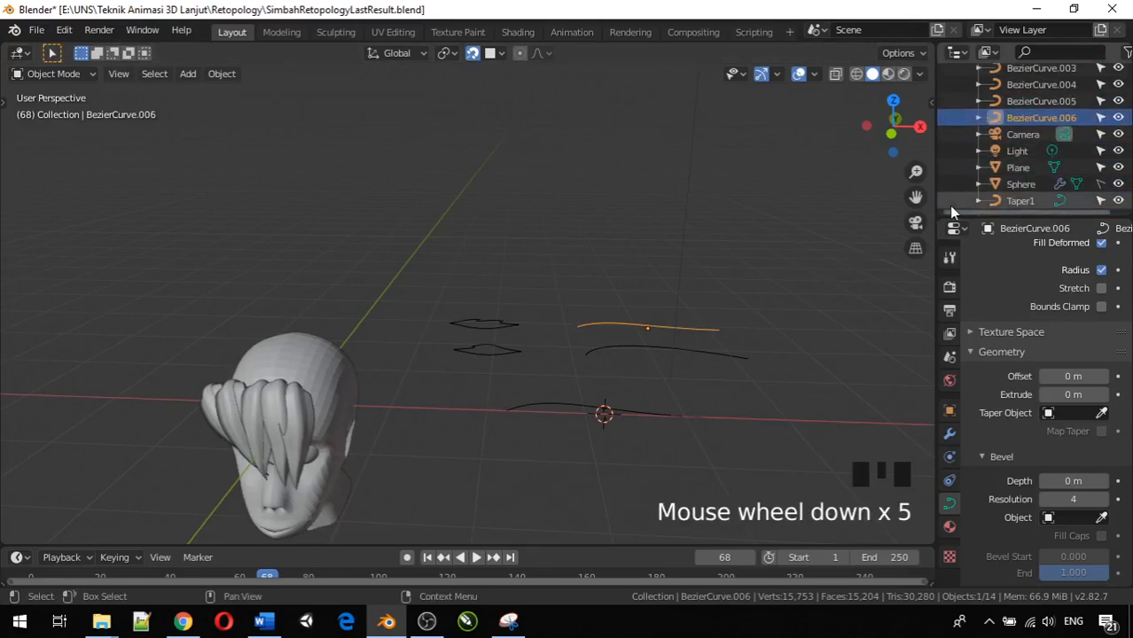
scroll(948, 206, "up", 3)
scroll(948, 205, "down", 3)
scroll(948, 205, "up", 1)
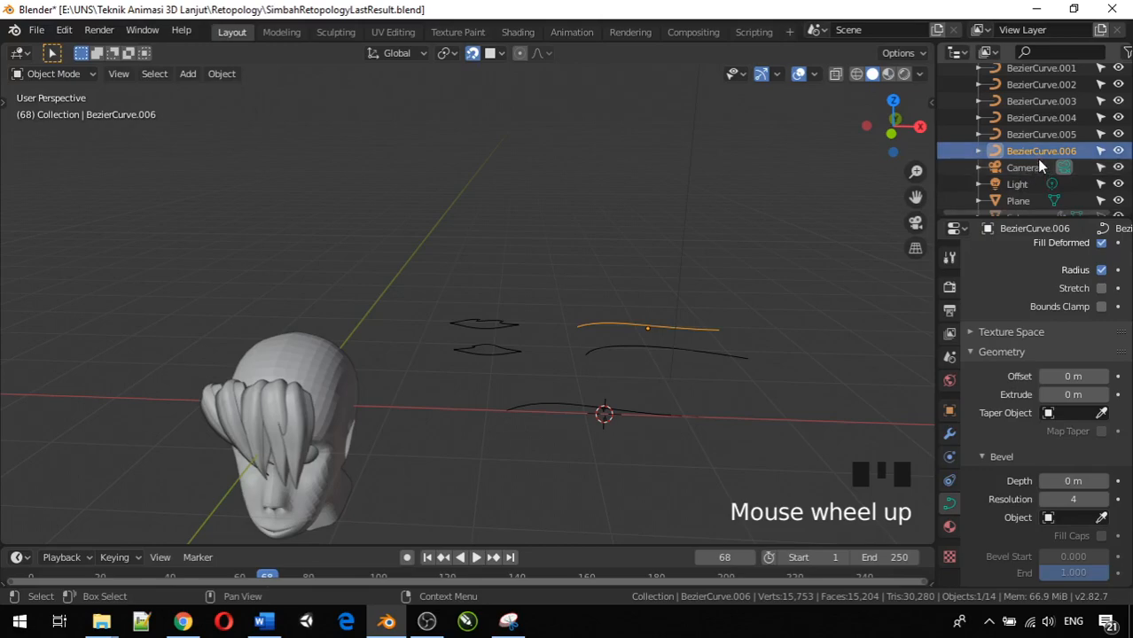
left_click(1038, 155)
double_click(1040, 158)
type("Ta")
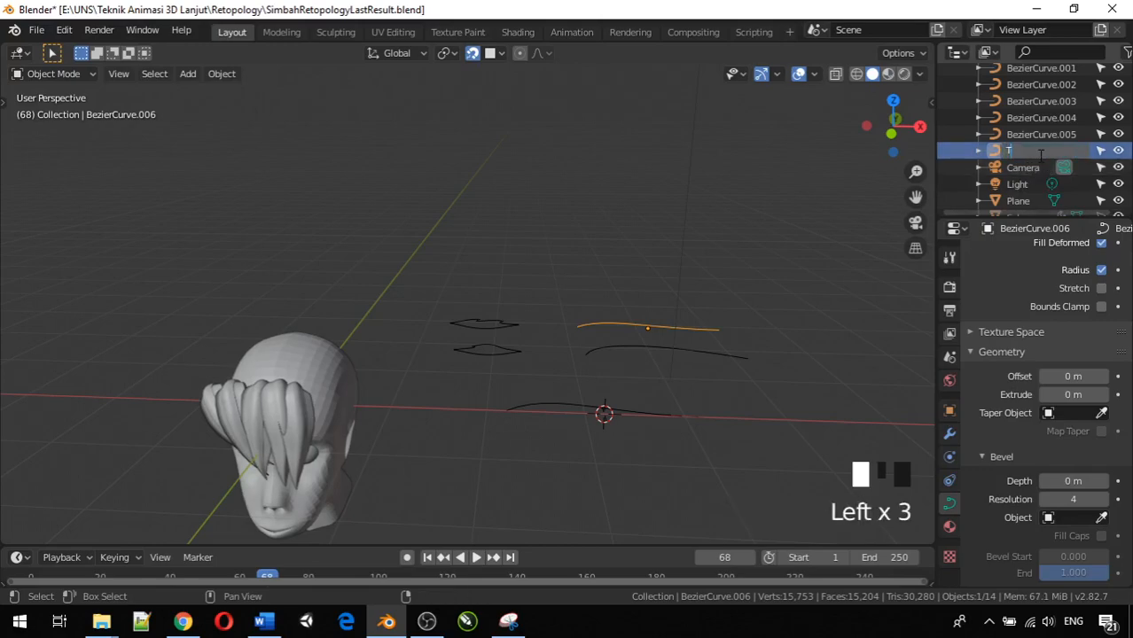
key("BackSpace")
key("BackSpace")
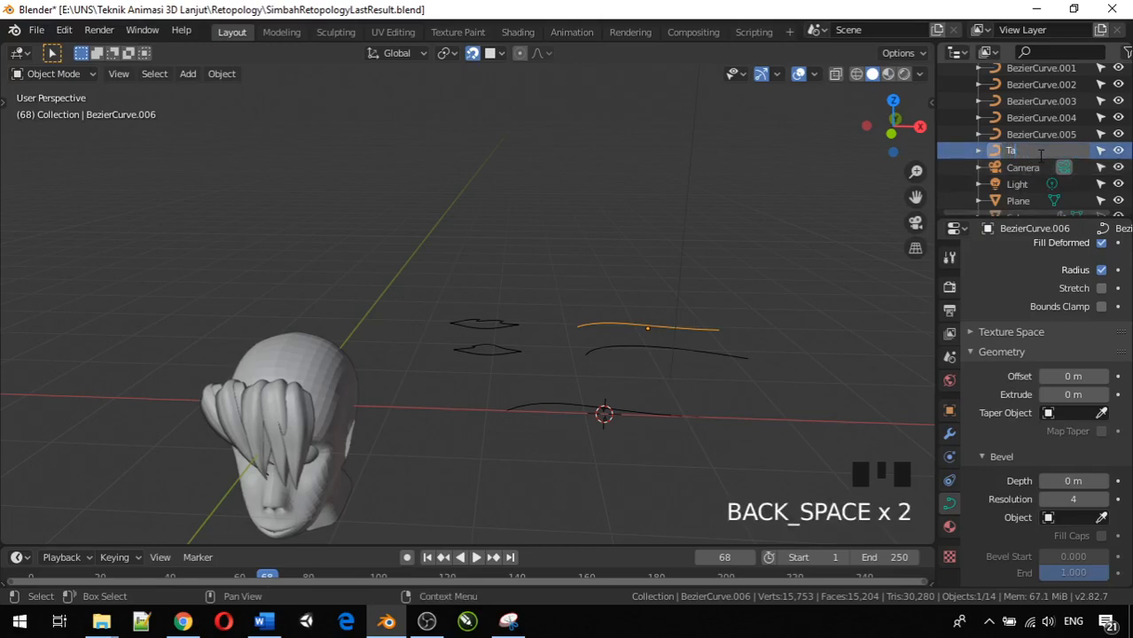
key("Return")
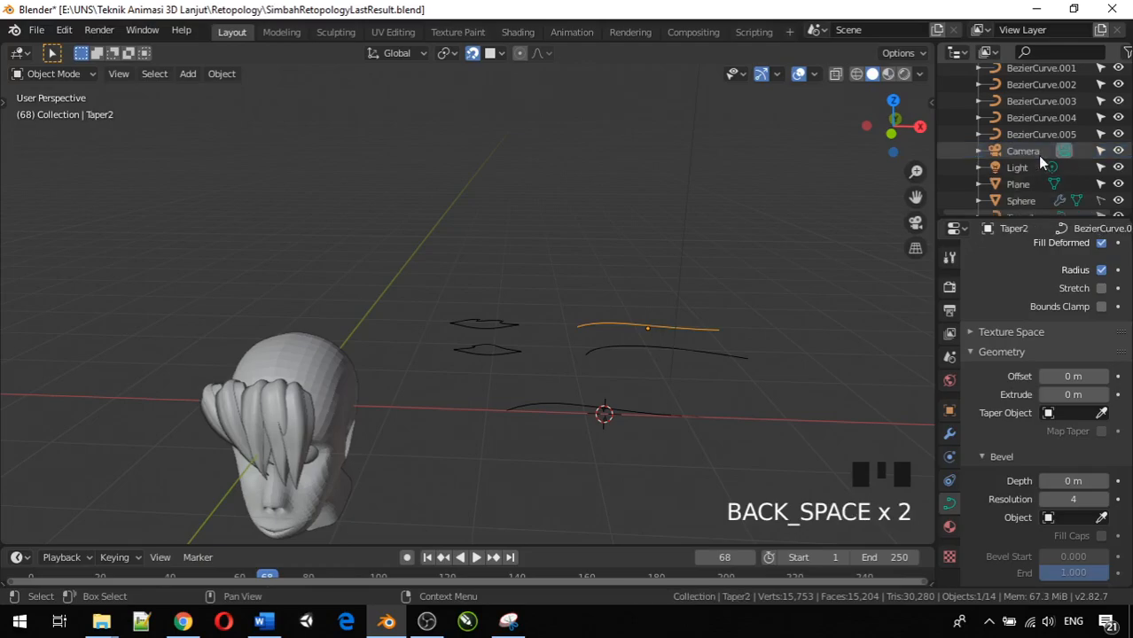
Step: Rename the double-notched profile, BezierCircle, to Bevel2
left_click(486, 323)
scroll(1055, 164, "down", 3)
scroll(1052, 158, "up", 4)
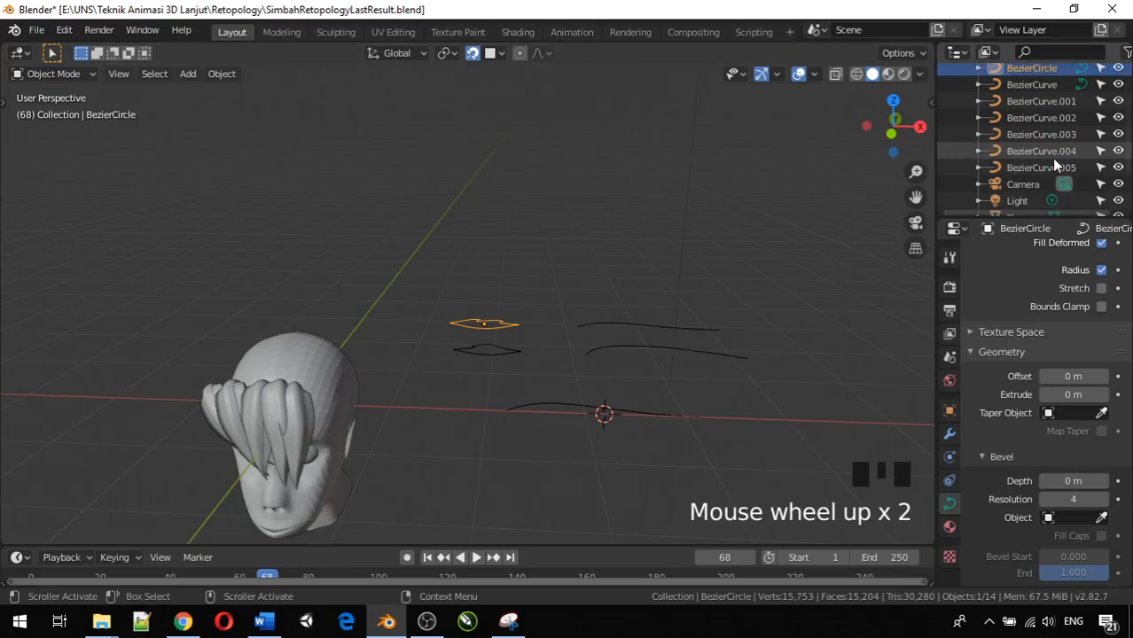
double_click(1046, 122)
key("Left")
key("Left")
key("Left")
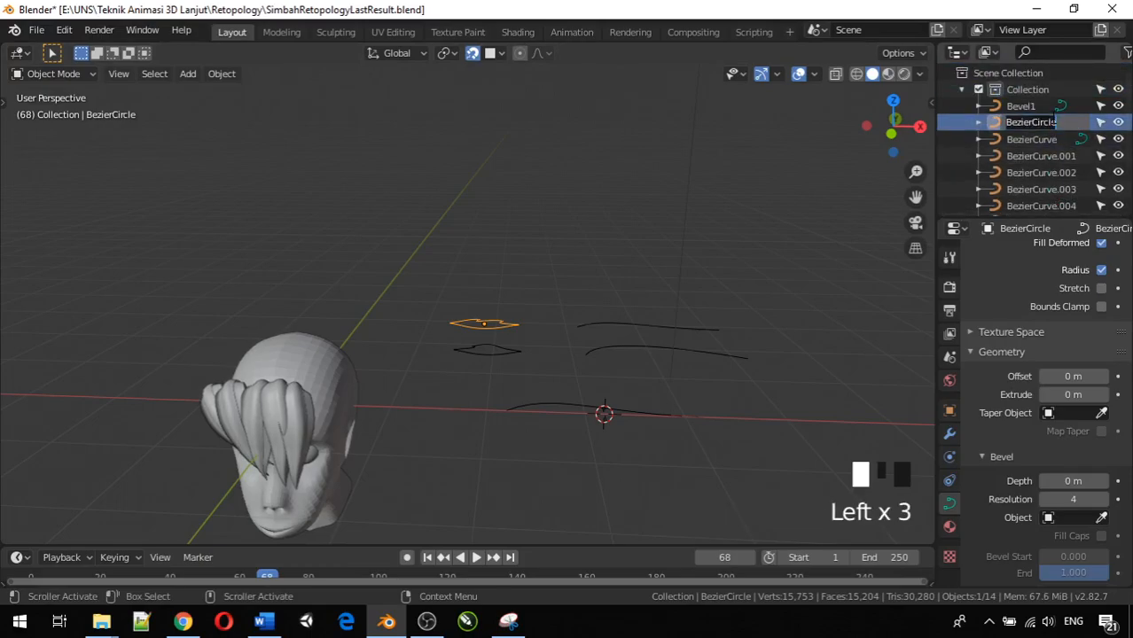
left_click(1054, 120)
left_click_drag(1065, 119, 953, 122)
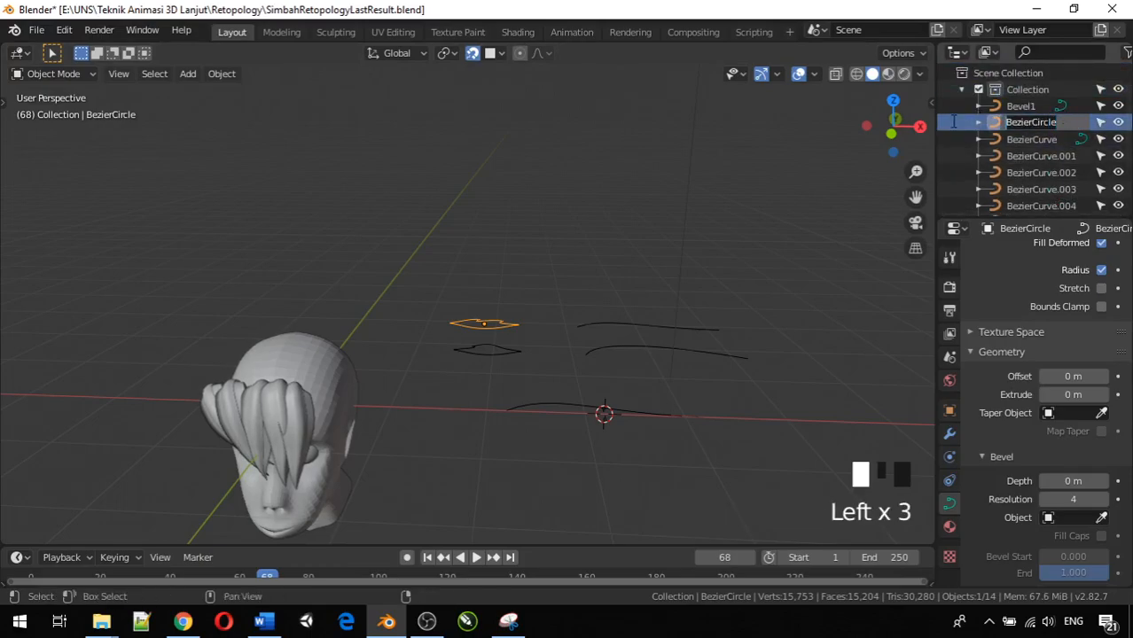
type("Bevel2")
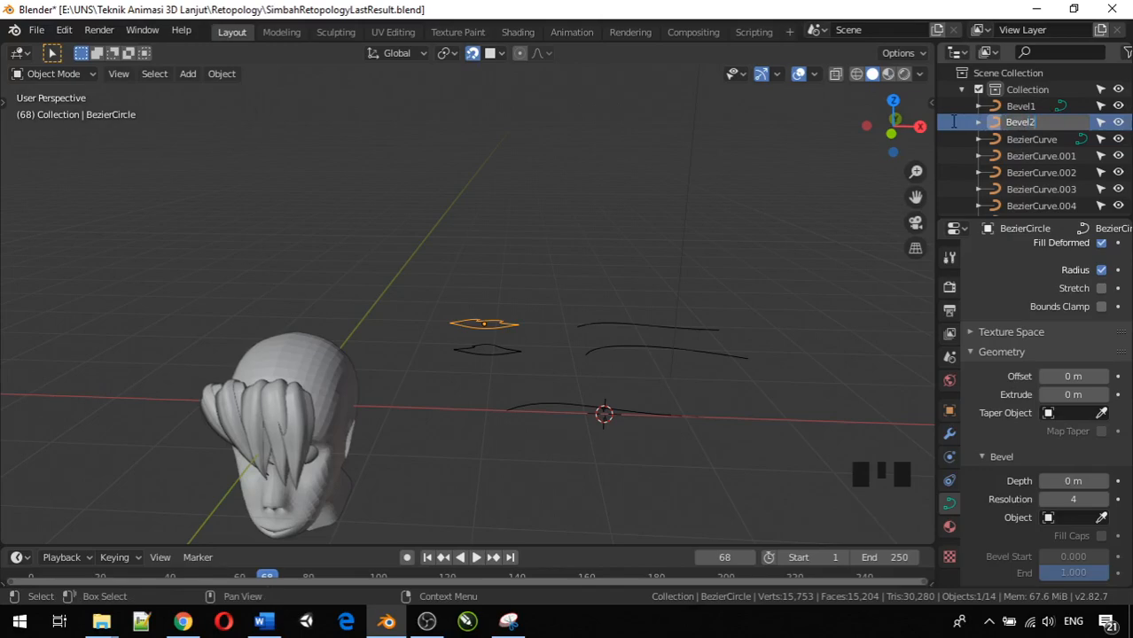
key("Return")
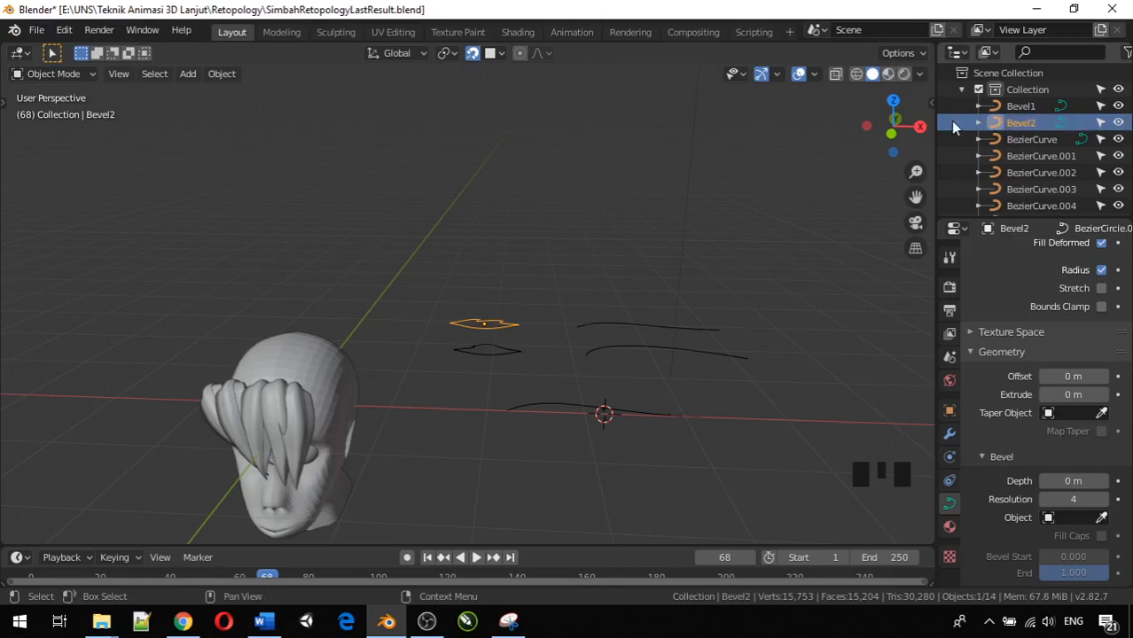
Step: Assign Taper2 as the taper object and Bevel2 as the bevel object of the curve lying on the X axis, BezierCurve.005
left_click(541, 403)
scroll(986, 365, "down", 1)
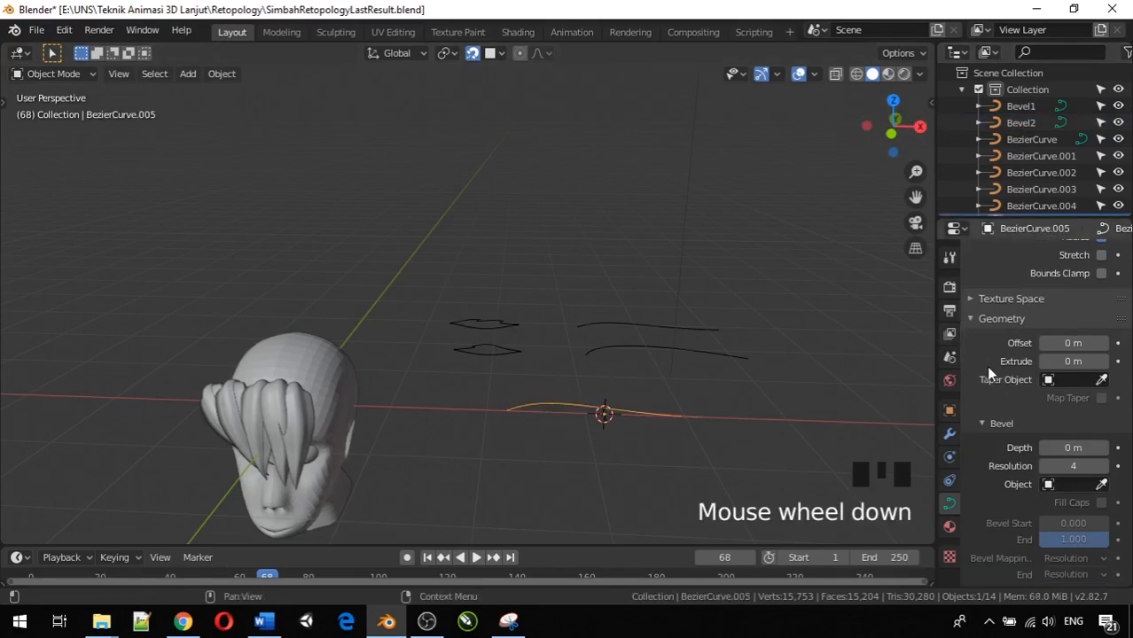
left_click(1062, 387)
left_click(1061, 387)
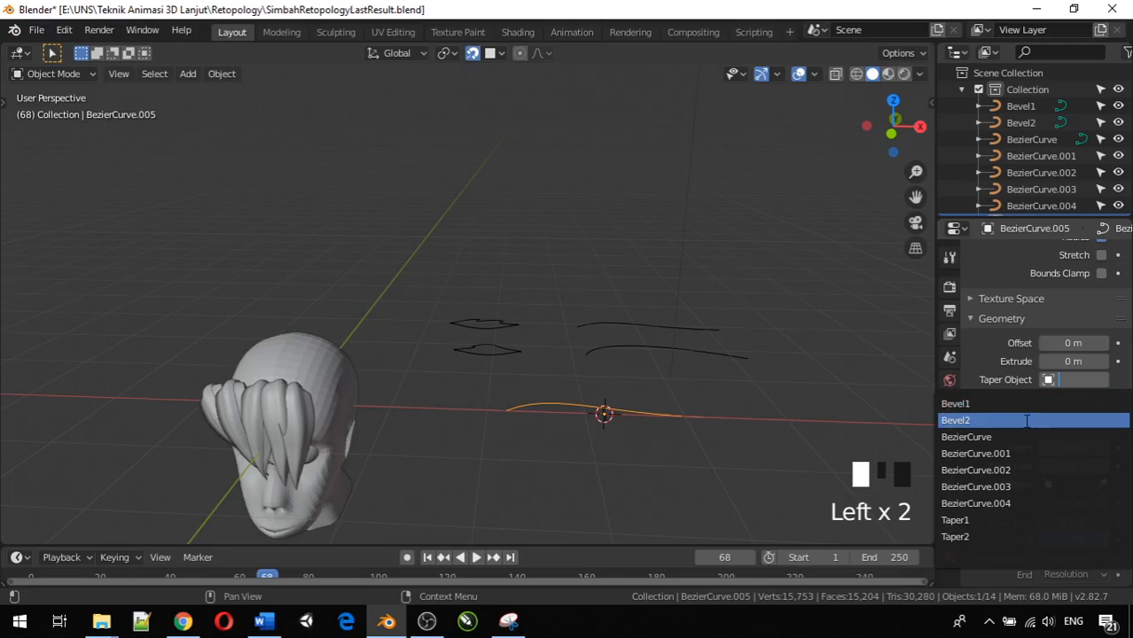
left_click(1028, 537)
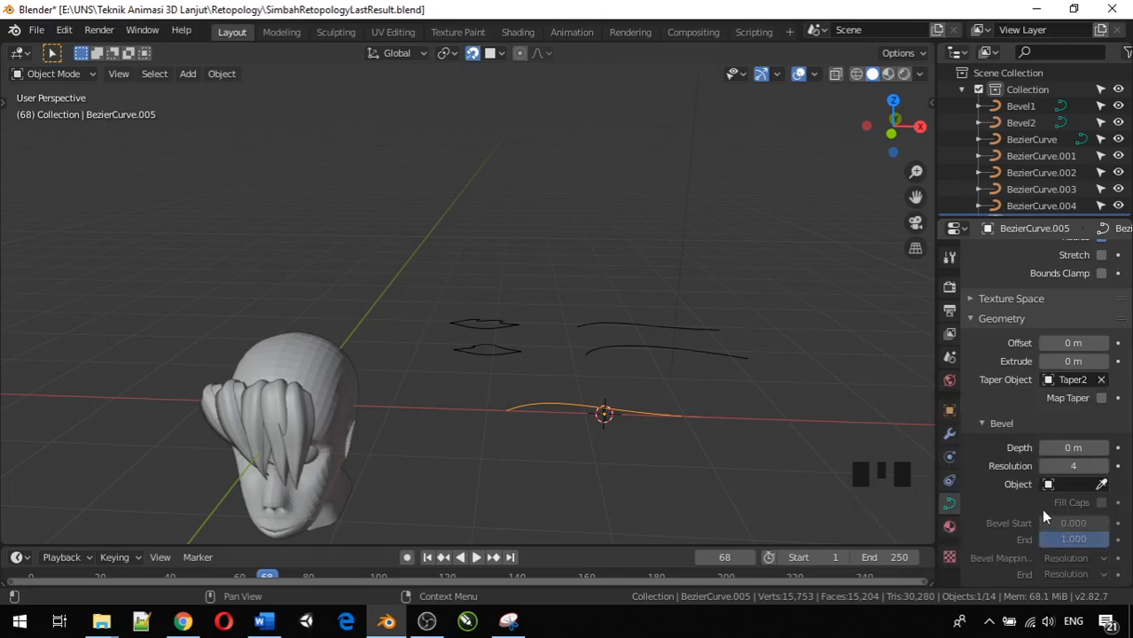
left_click(1063, 487)
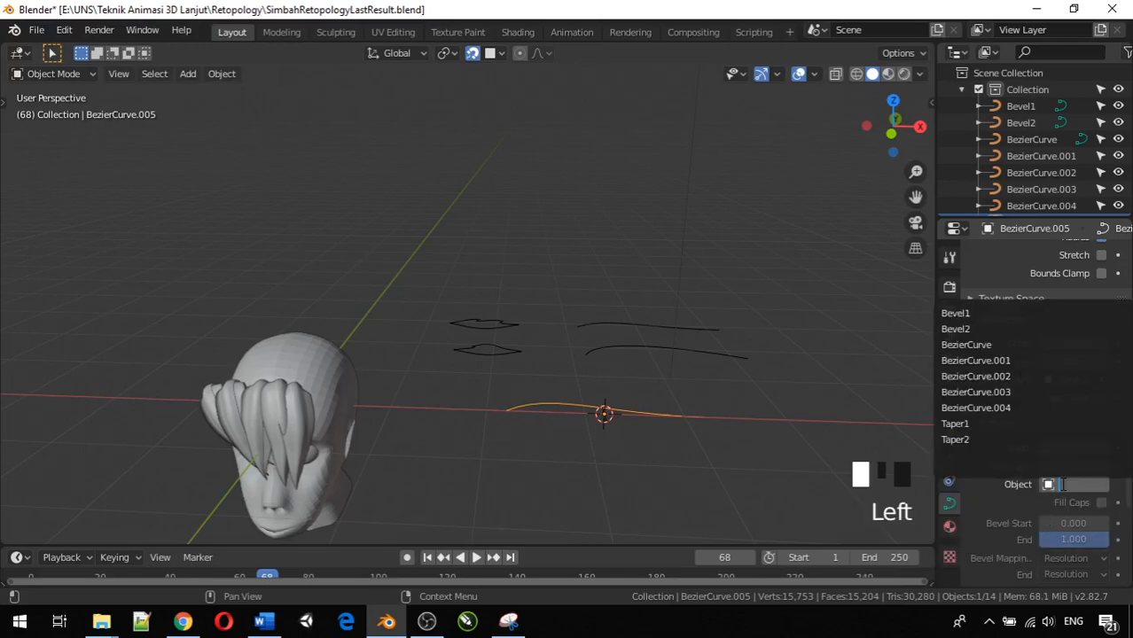
left_click(988, 329)
scroll(585, 421, "up", 4)
scroll(585, 421, "down", 5)
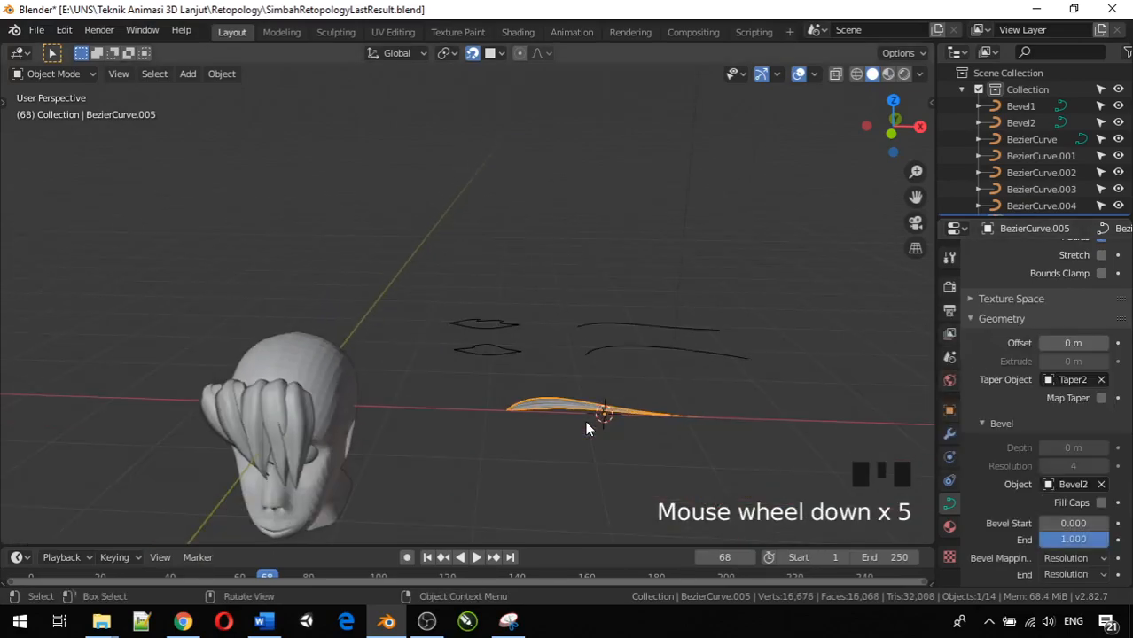
Step: Snap the 3D cursor to the control point at the strand's end nearest the head, in Edit Mode
middle_click_drag(592, 421, 508, 250, "shift")
scroll(457, 444, "up", 5)
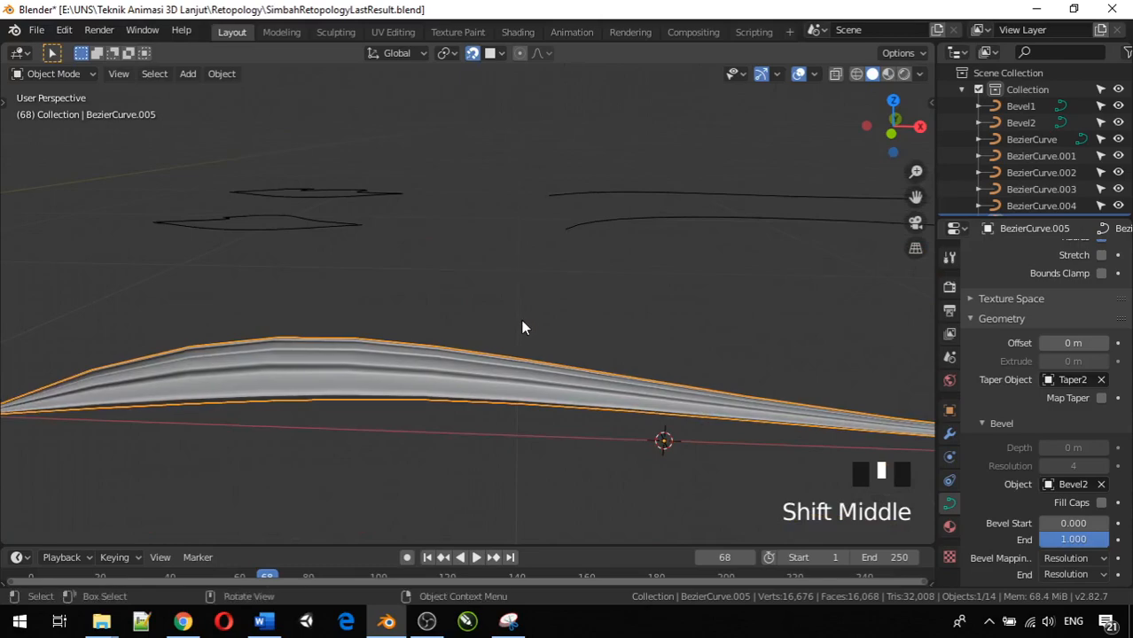
scroll(523, 339, "down", 2)
middle_click_drag(523, 339, 463, 360)
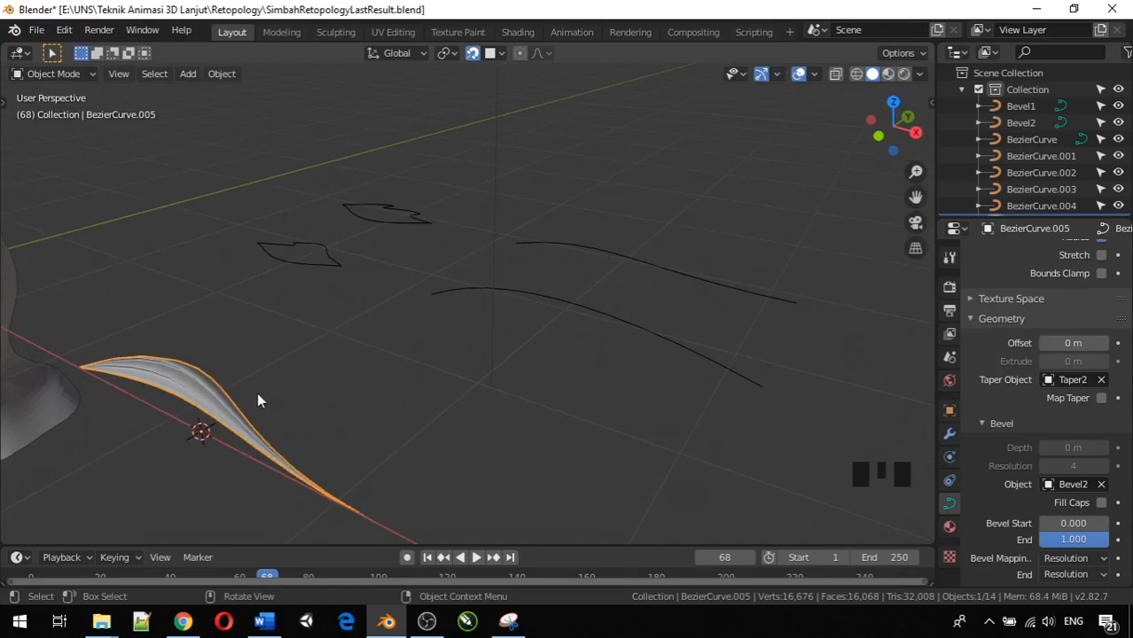
key("Tab")
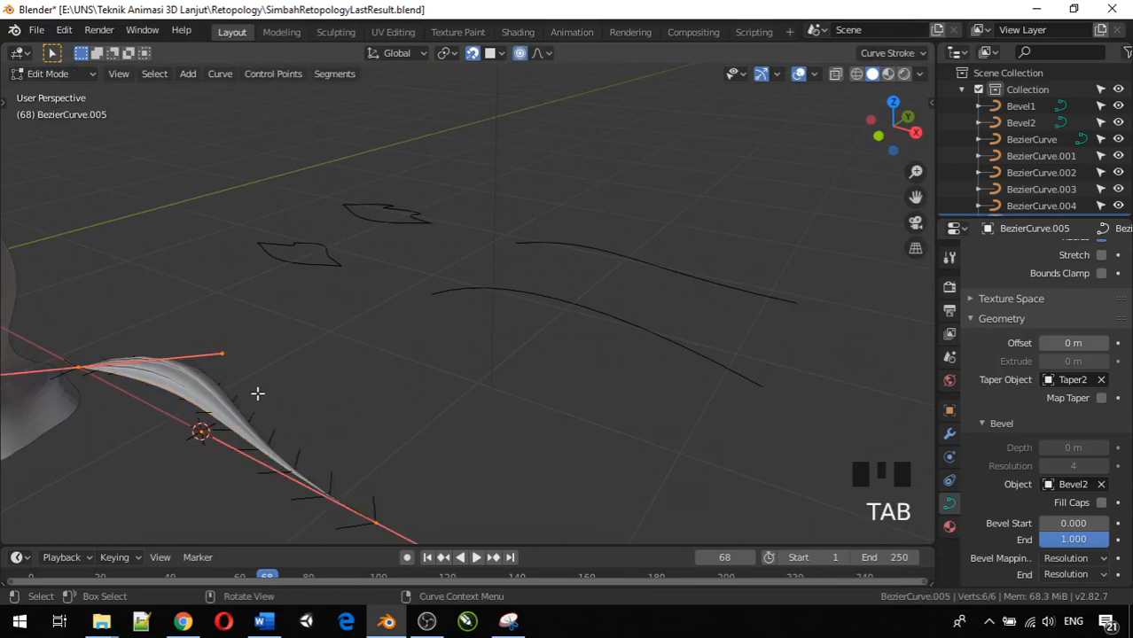
scroll(256, 396, "down", 3)
middle_click_drag(256, 393, 312, 446)
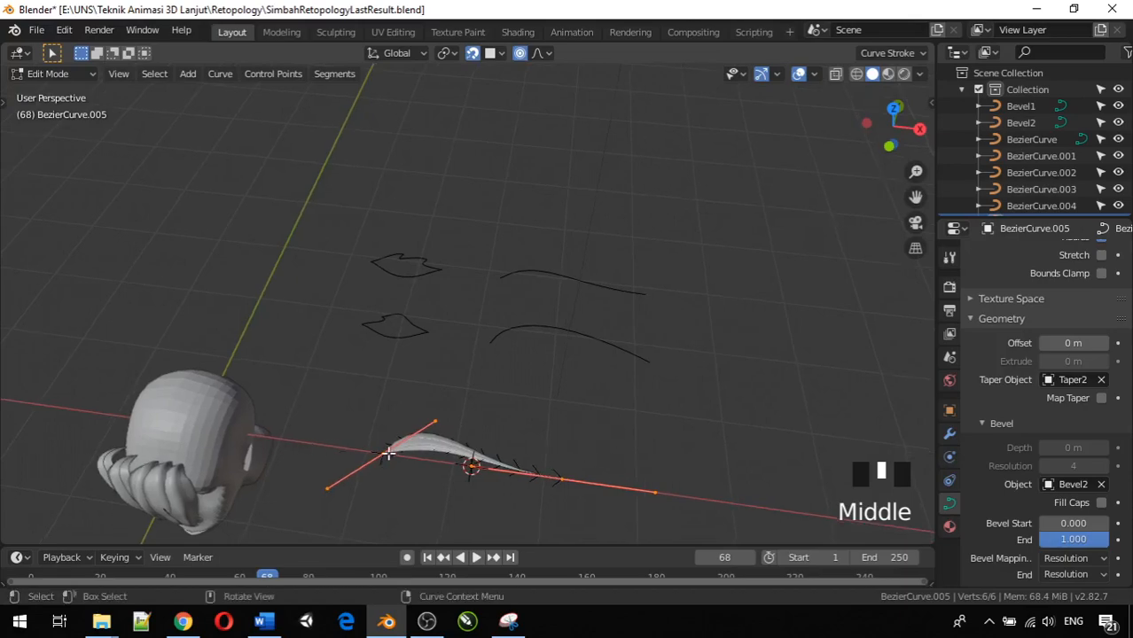
left_click(386, 453)
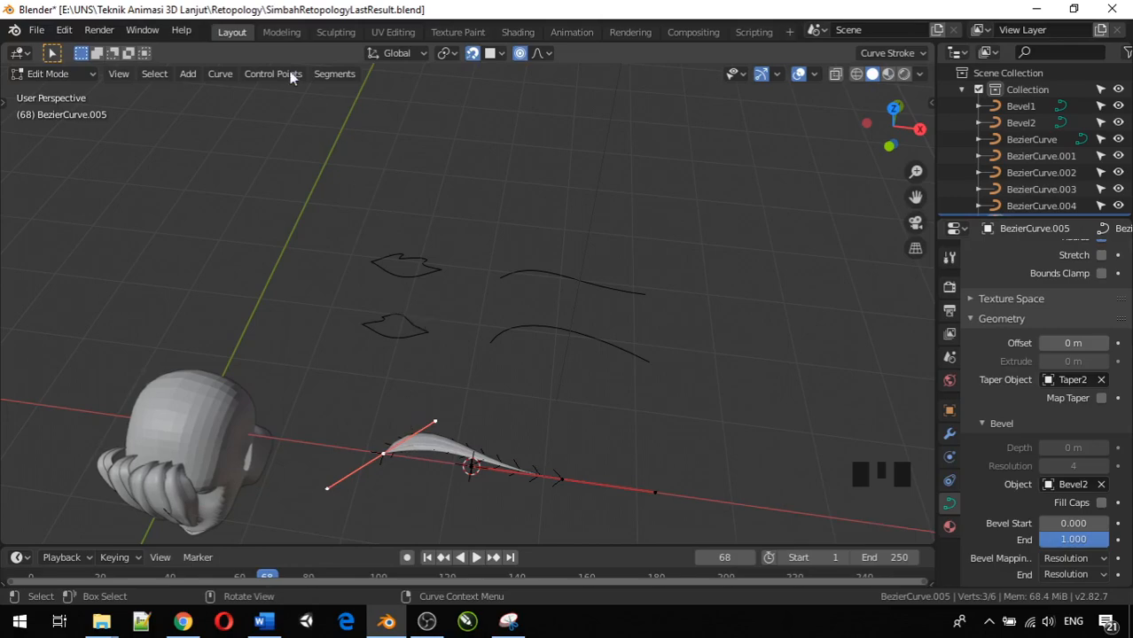
left_click(220, 73)
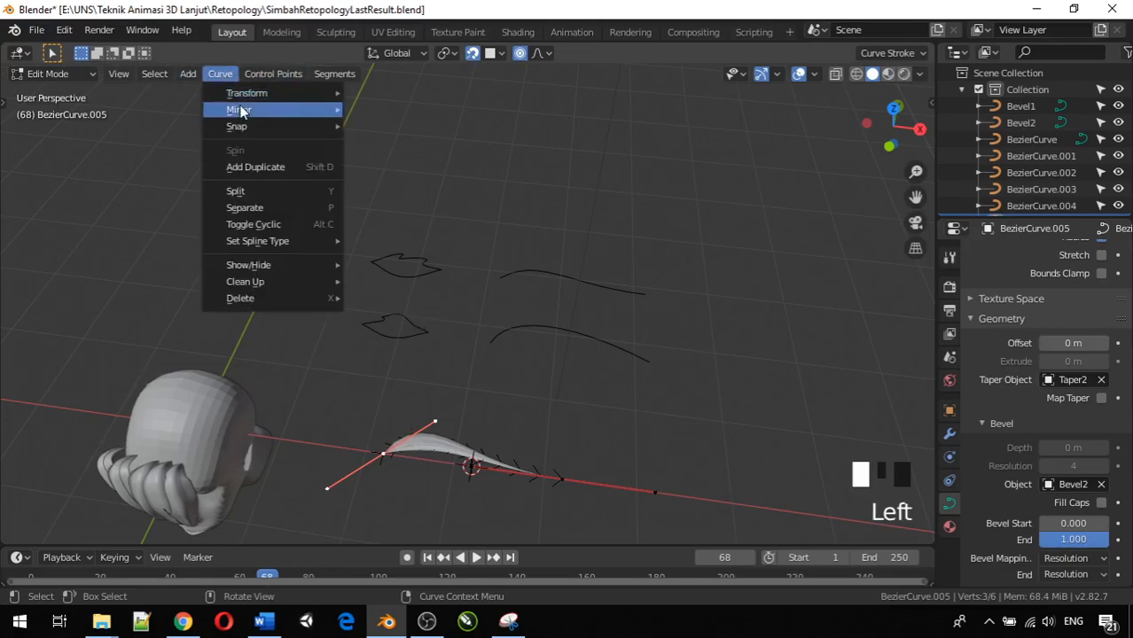
mouse_move(279, 129)
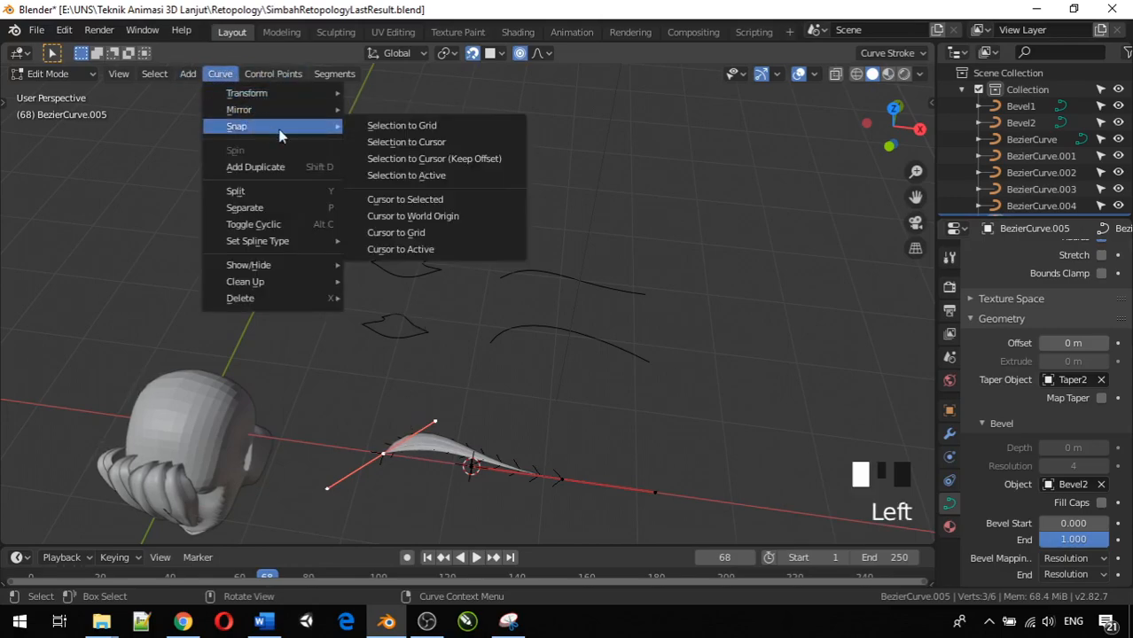
left_click(420, 200)
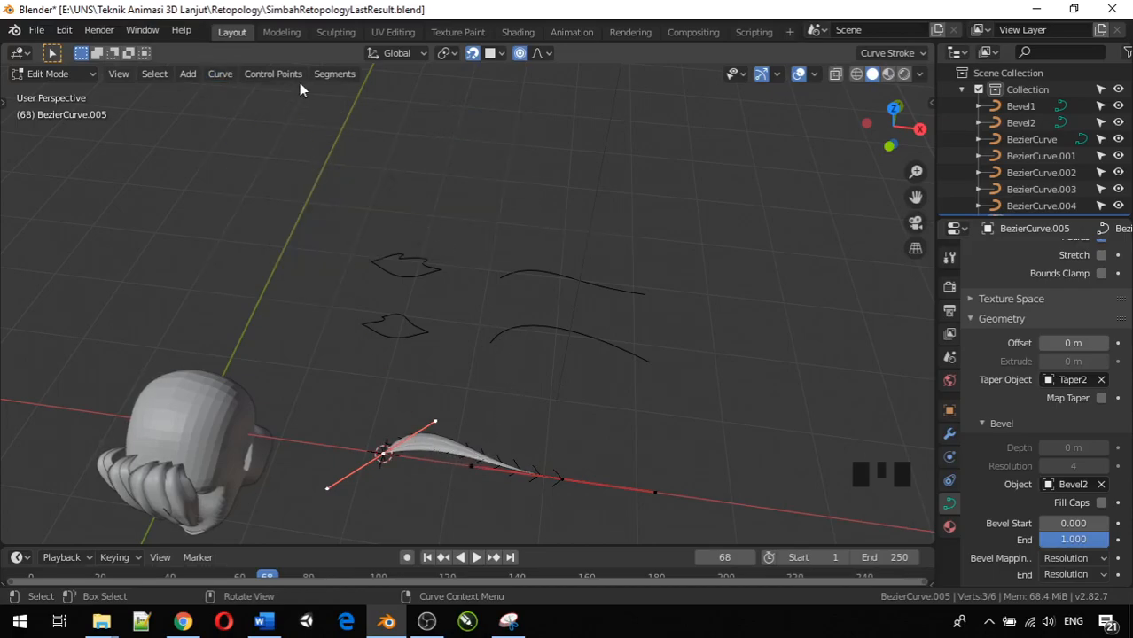
Step: Return to Object Mode and set the strand's origin to the 3D cursor
key("Tab")
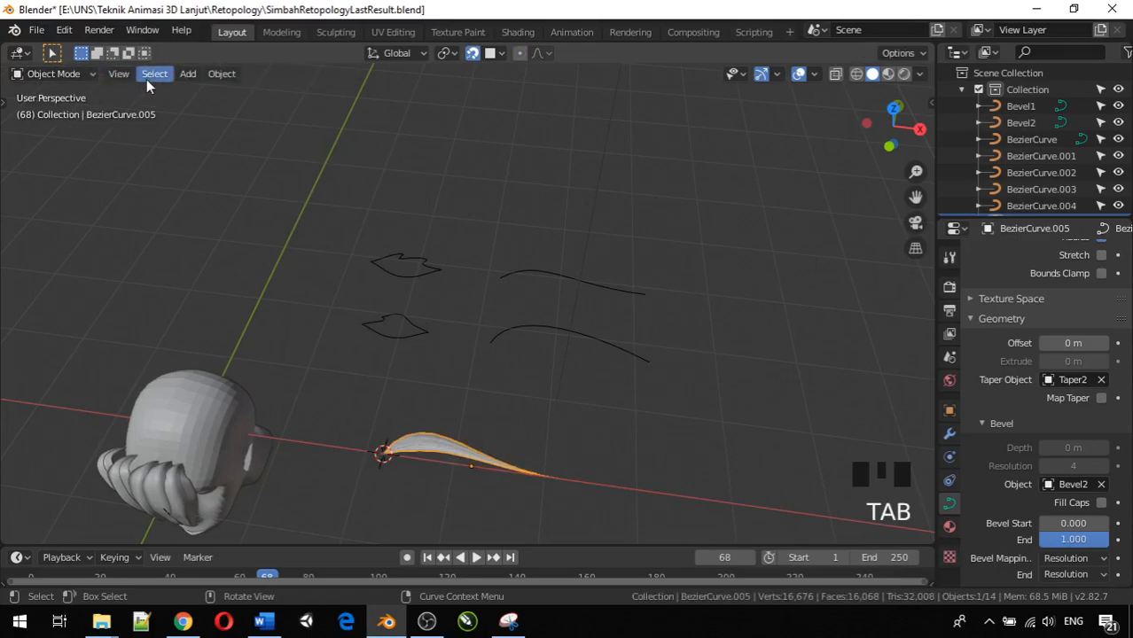
left_click(225, 76)
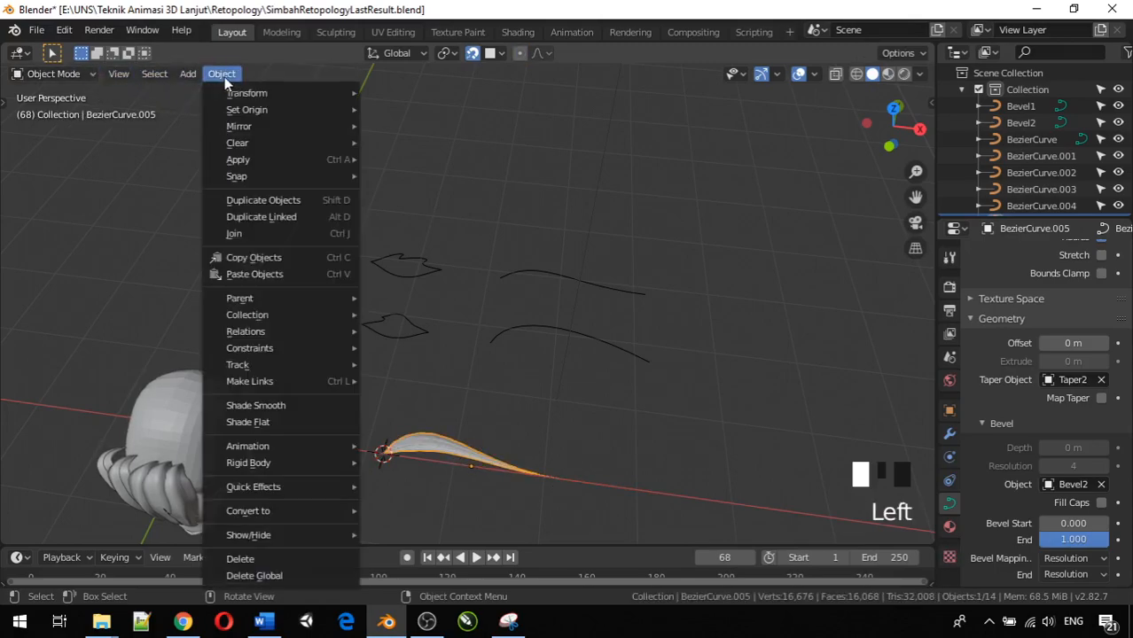
mouse_move(245, 112)
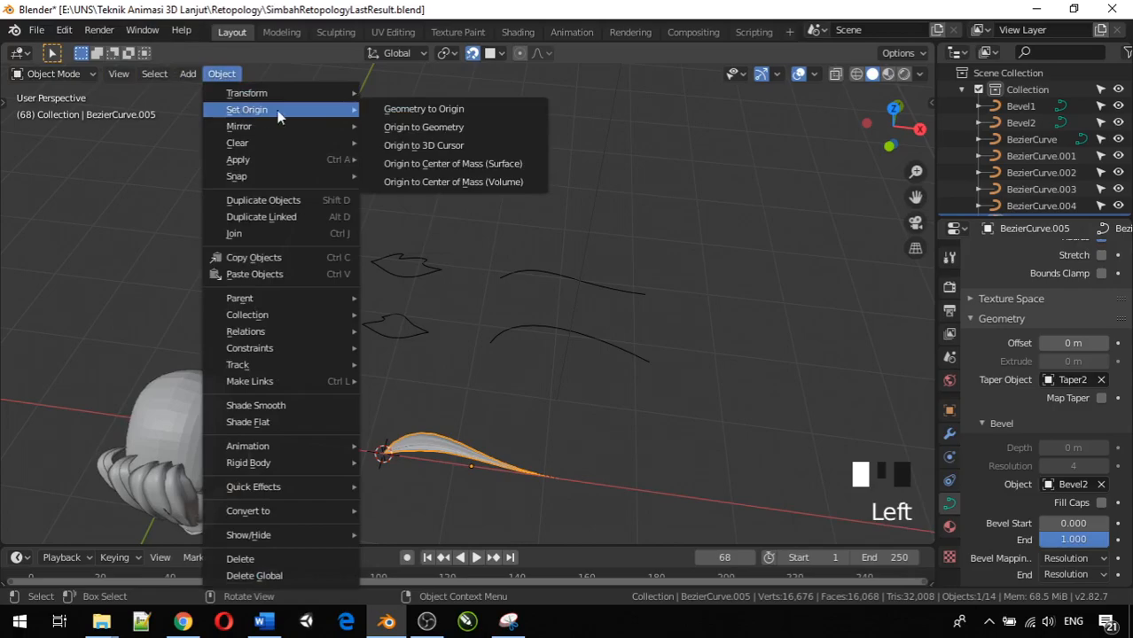
left_click(412, 147)
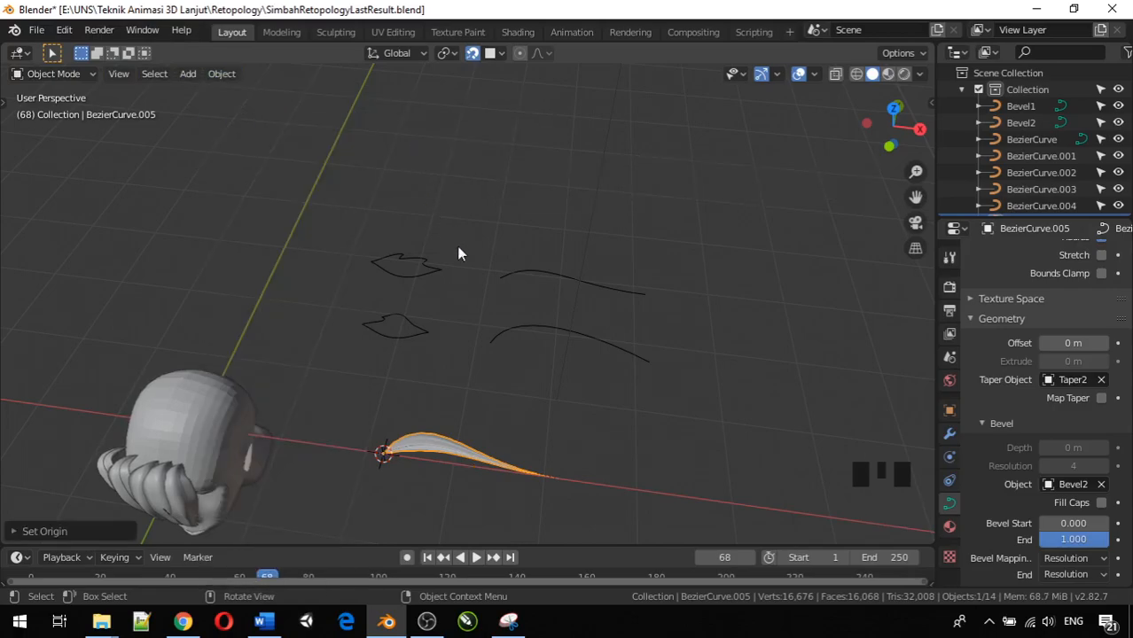
Step: Widen the strand's tip by moving the inner handle of Taper2's end point about 0.45 m along X and 0.40 m along Y, and return to Object Mode
middle_click_drag(485, 462, 784, 213, "shift")
scroll(268, 392, "up", 6)
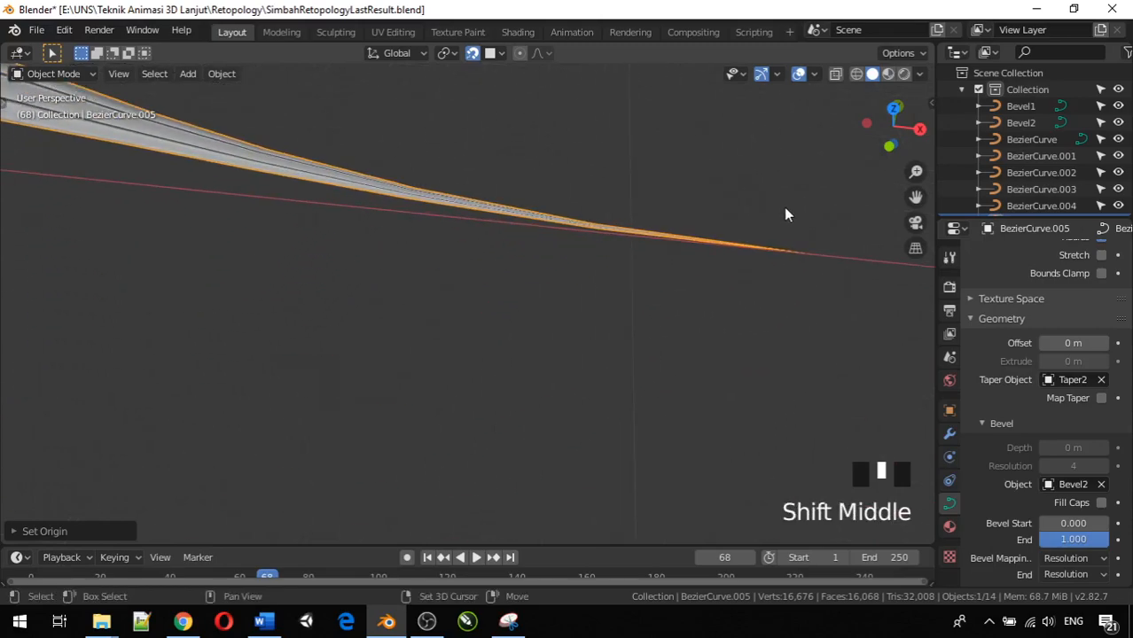
scroll(760, 228, "down", 4)
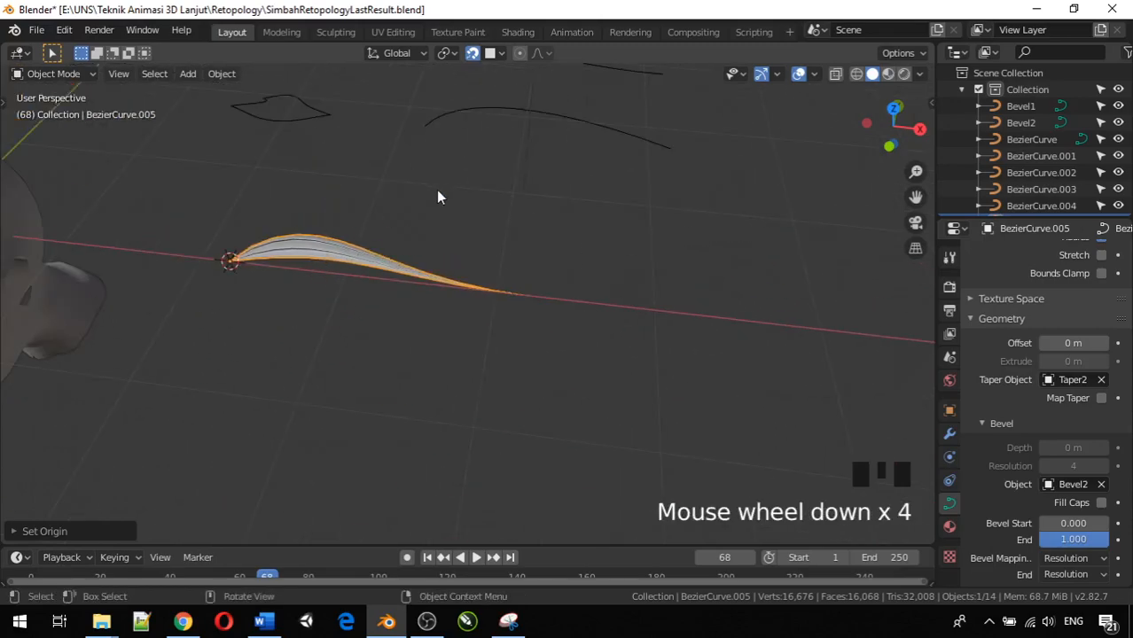
scroll(471, 181, "down", 2)
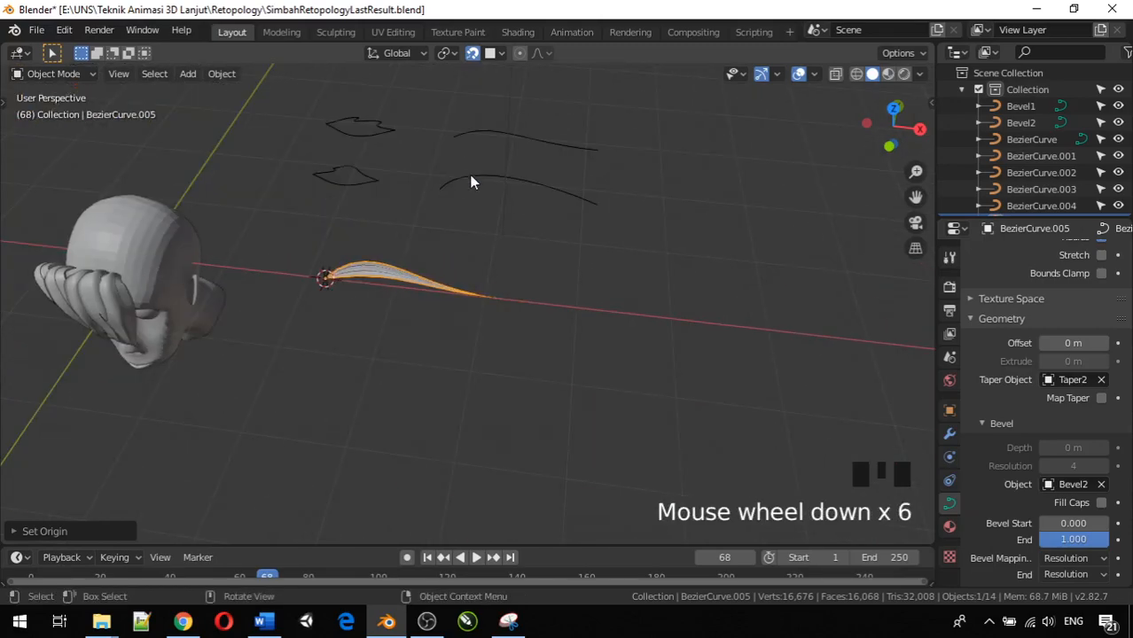
left_click(494, 135)
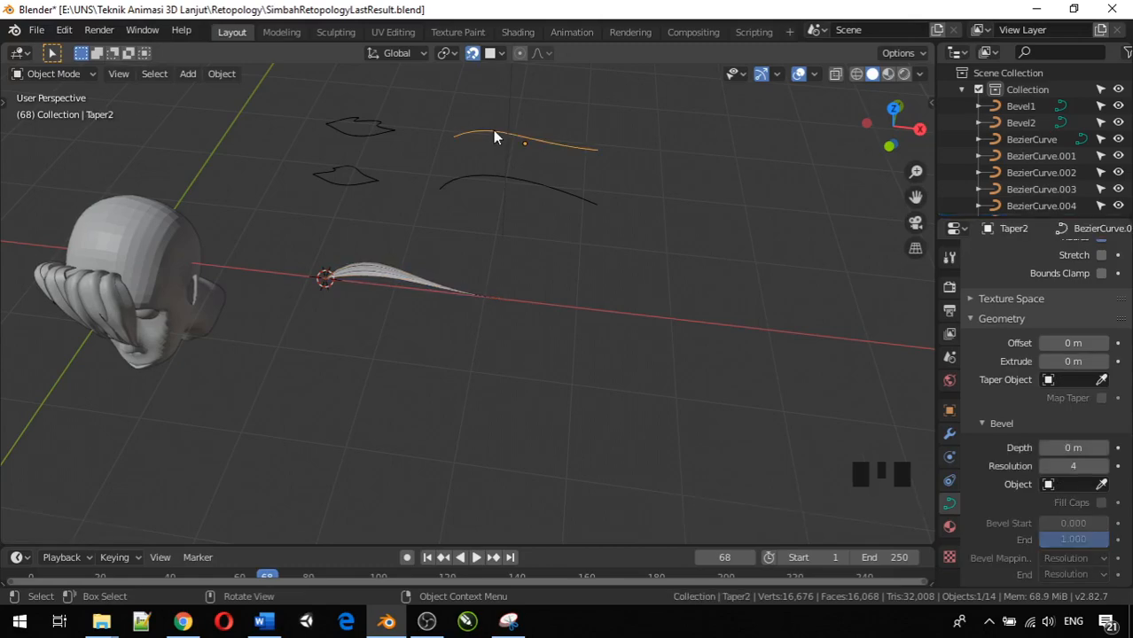
key("Tab")
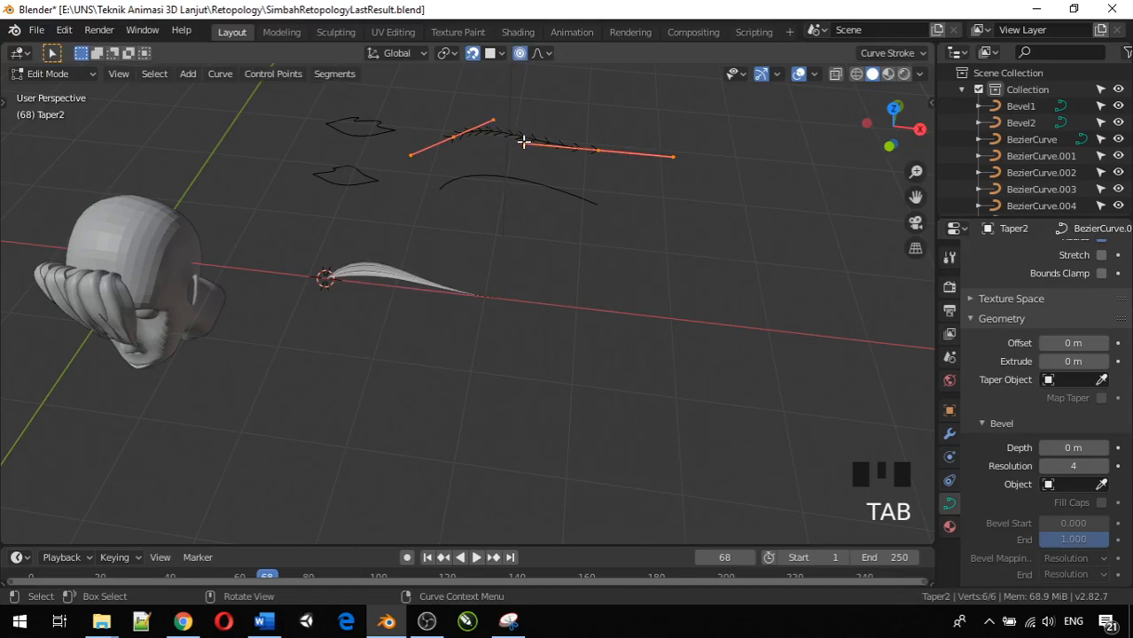
key("KP_7")
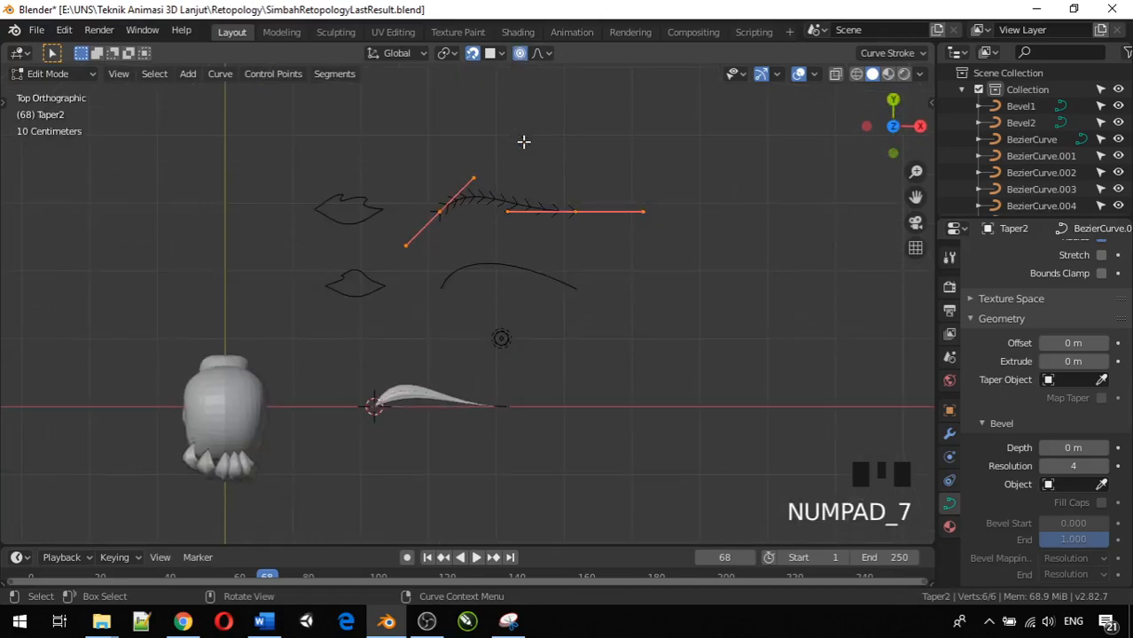
left_click(509, 209)
key("g")
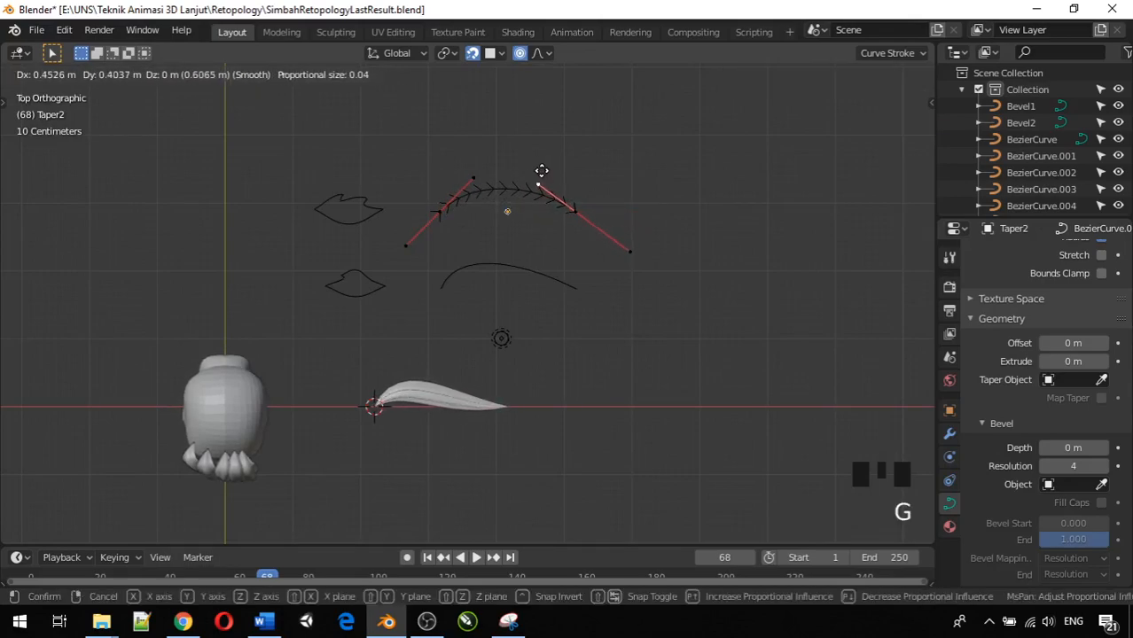
left_click(542, 170)
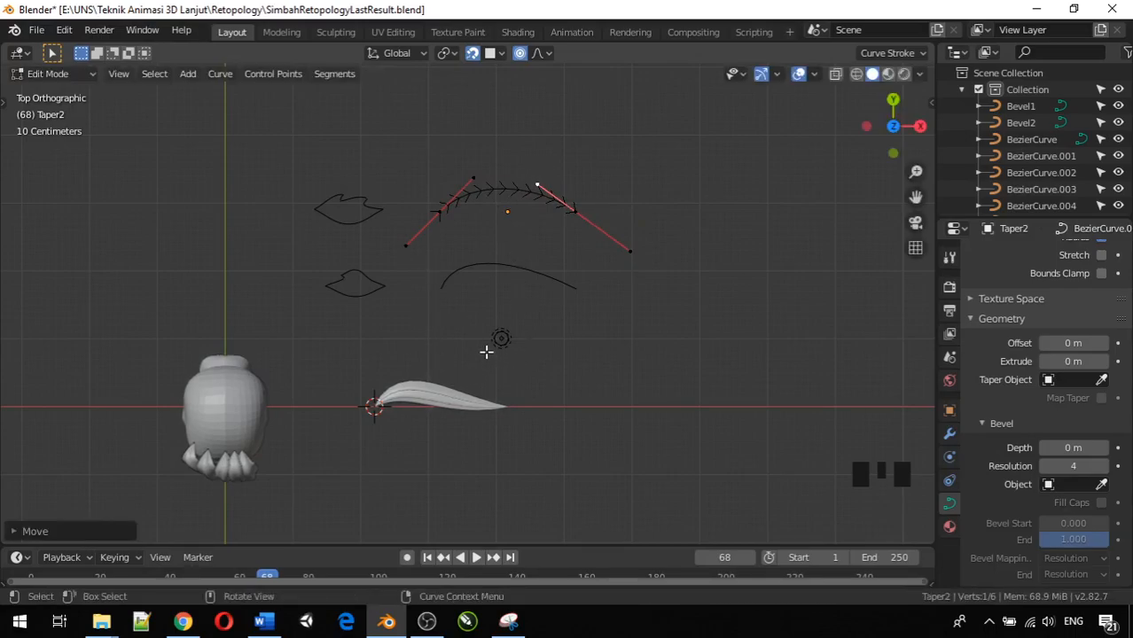
middle_click_drag(491, 390, 339, 288)
scroll(327, 255, "down", 2)
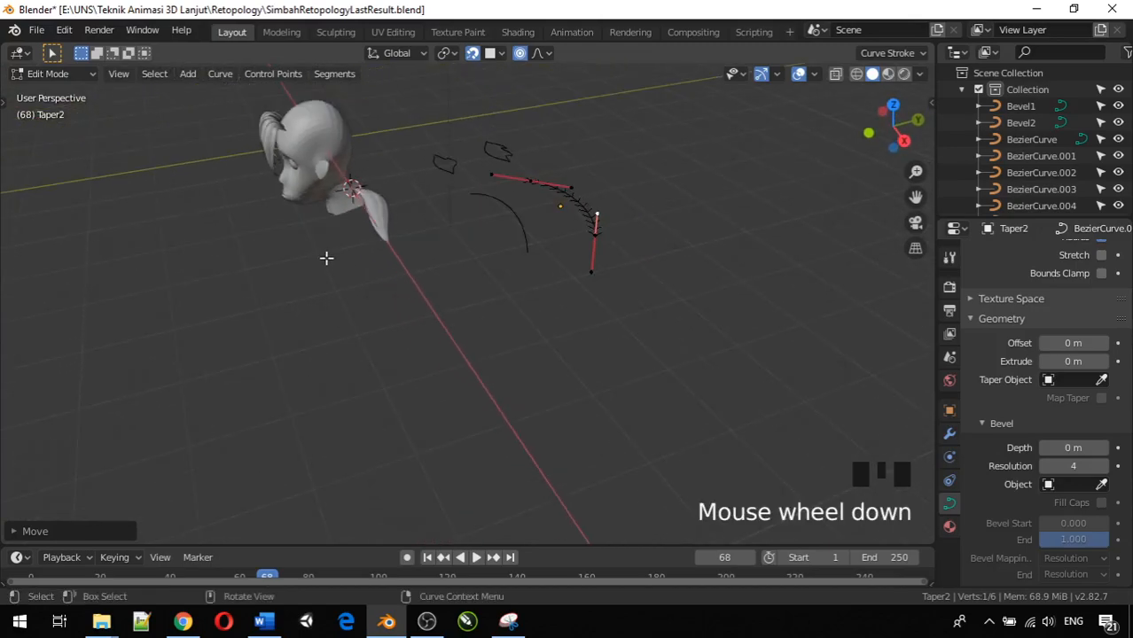
key("Tab")
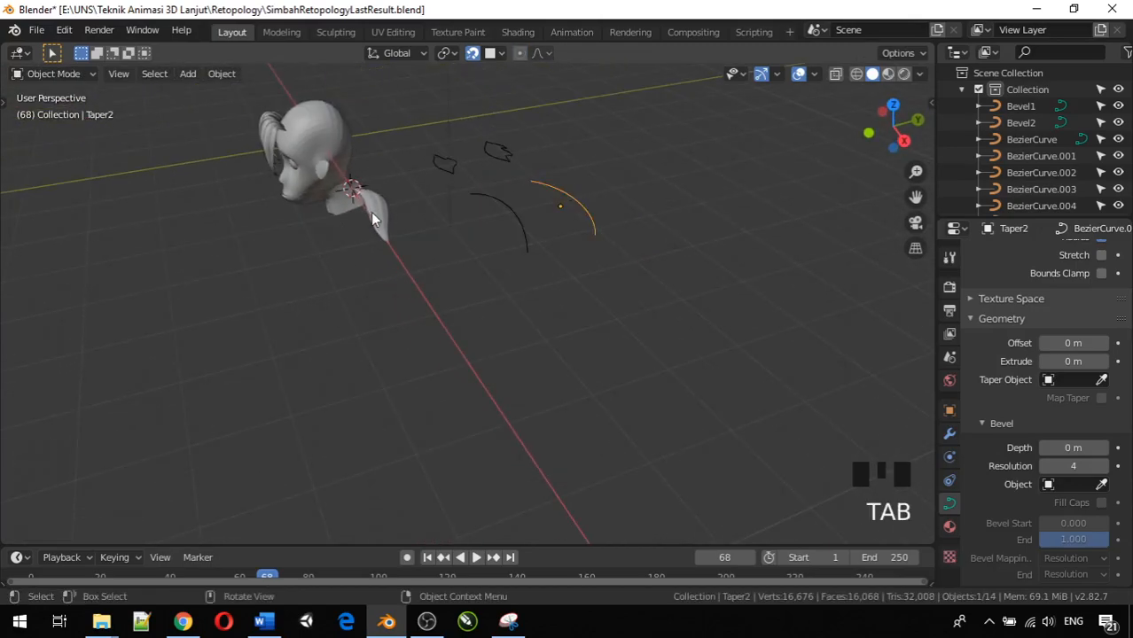
Step: Move the new strand, BezierCurve.005, onto the side of the head at the hairline just behind the fringe
left_click(370, 213)
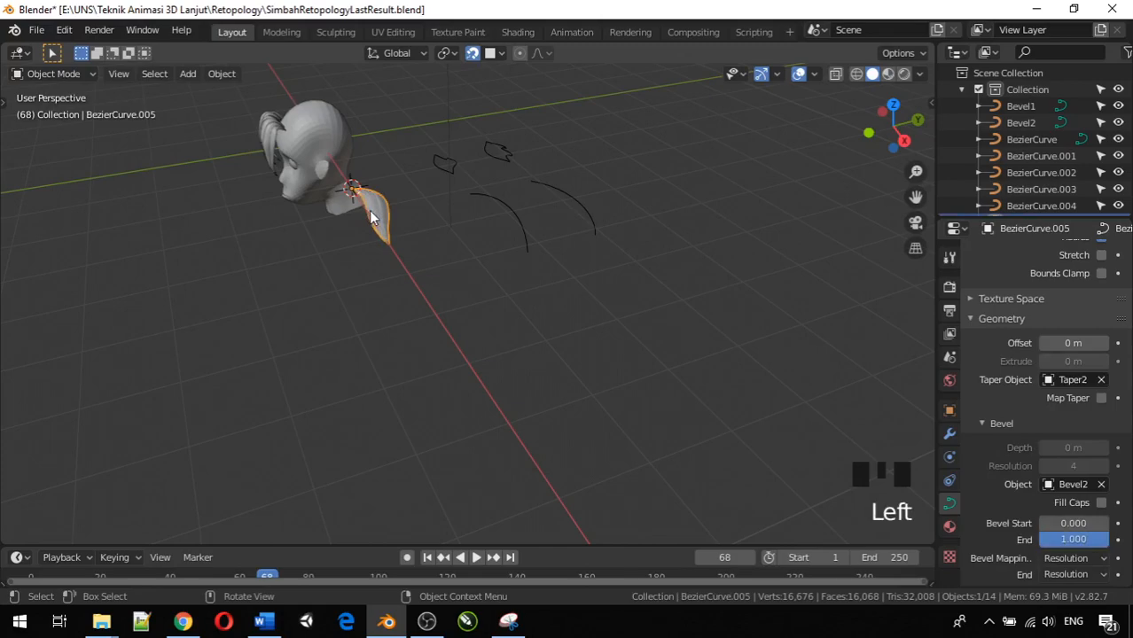
key("g")
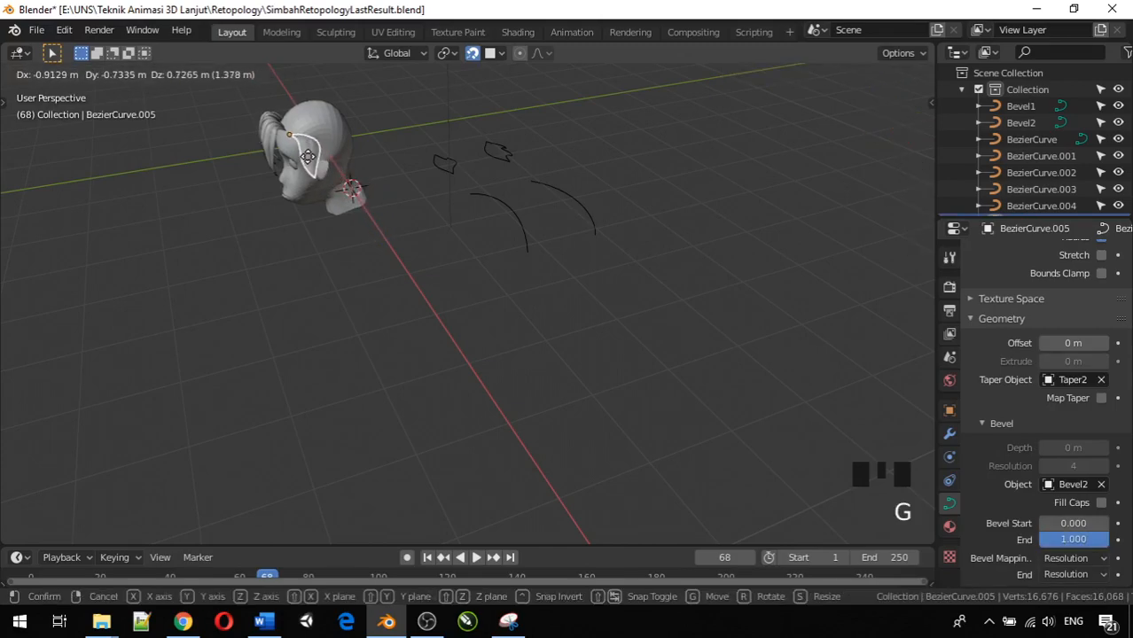
left_click(309, 158)
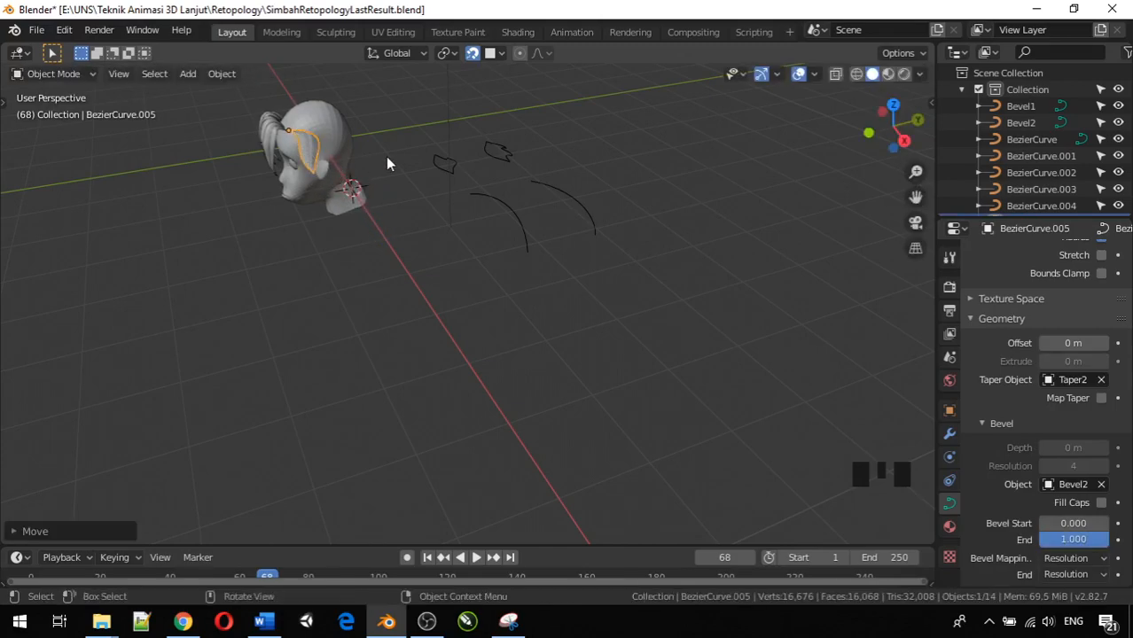
Step: Bend the strand down in front of the ear by moving its tip control point about 0.24 m along Y and 0.70 m down, and return to Object Mode
key("KP_7")
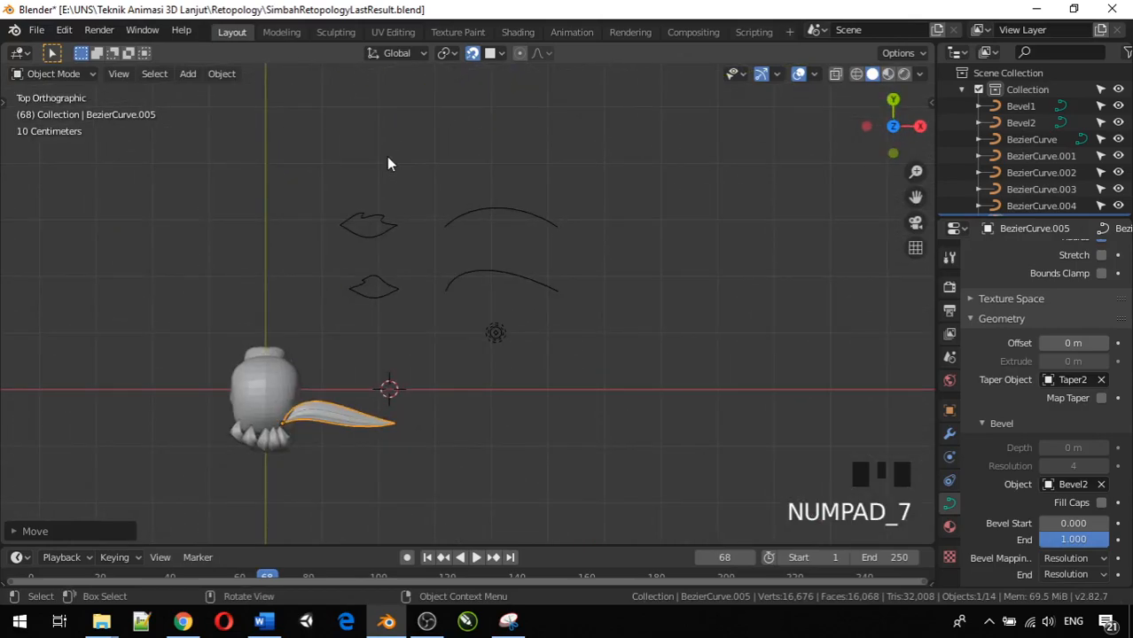
key("KP_3")
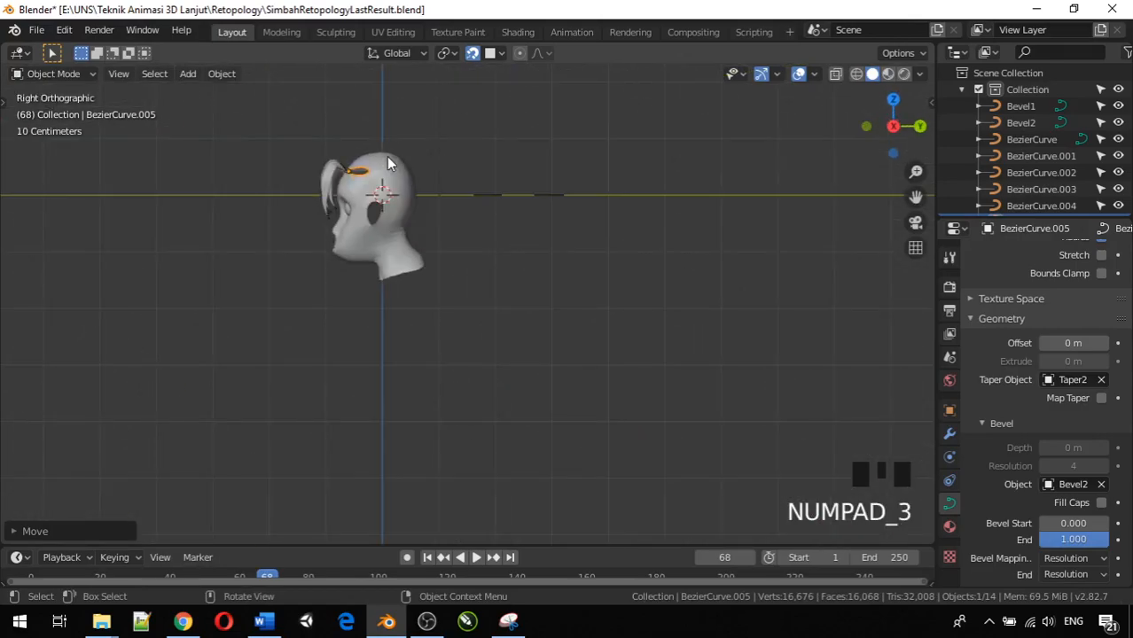
scroll(387, 162, "up", 7)
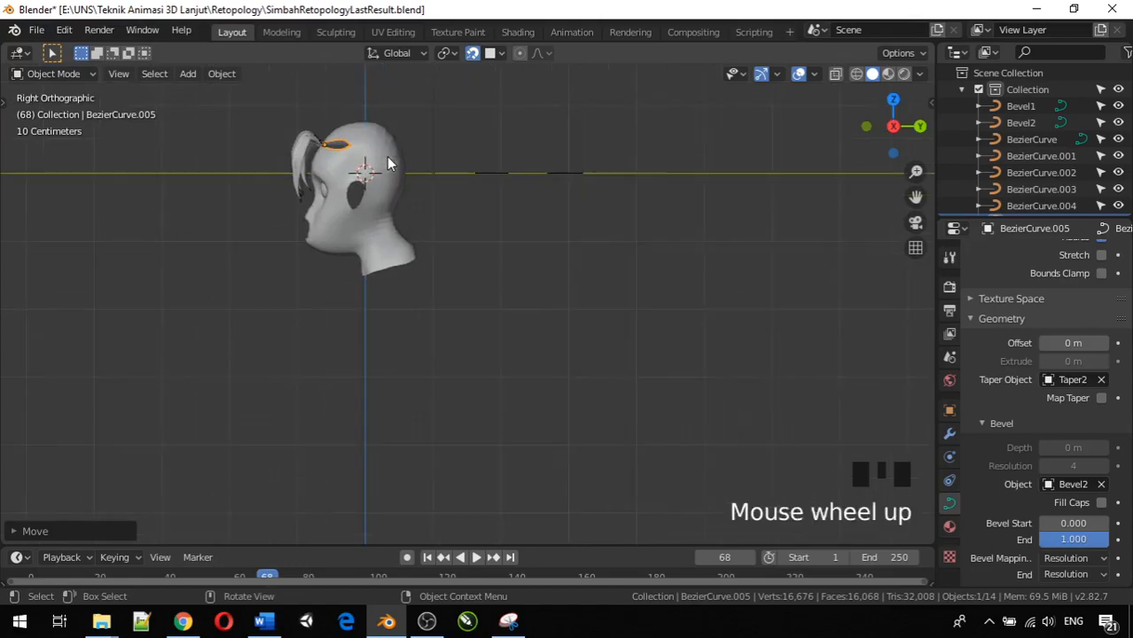
middle_click_drag(386, 164, 916, 617, "shift")
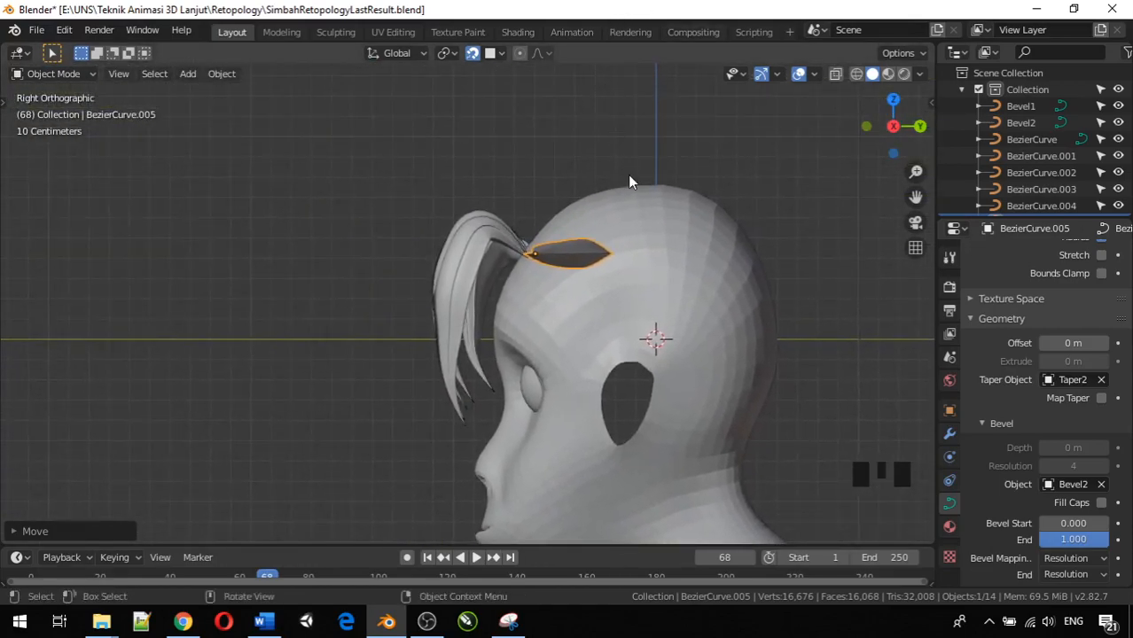
key("Tab")
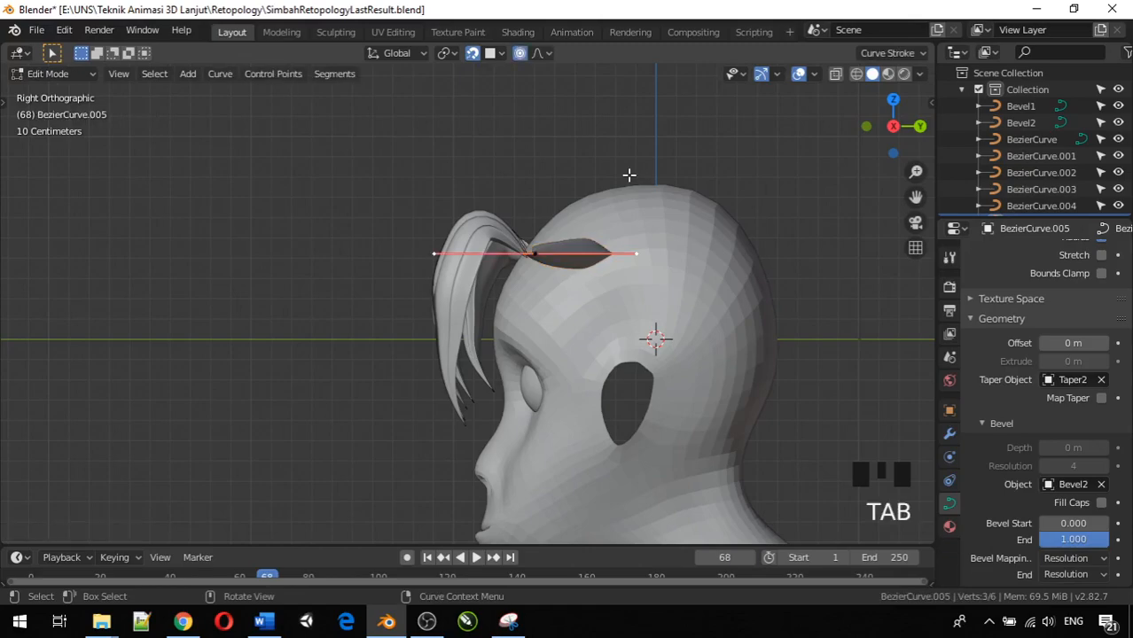
key("KP_7")
scroll(629, 175, "down", 3)
middle_click_drag(630, 179, 445, 178)
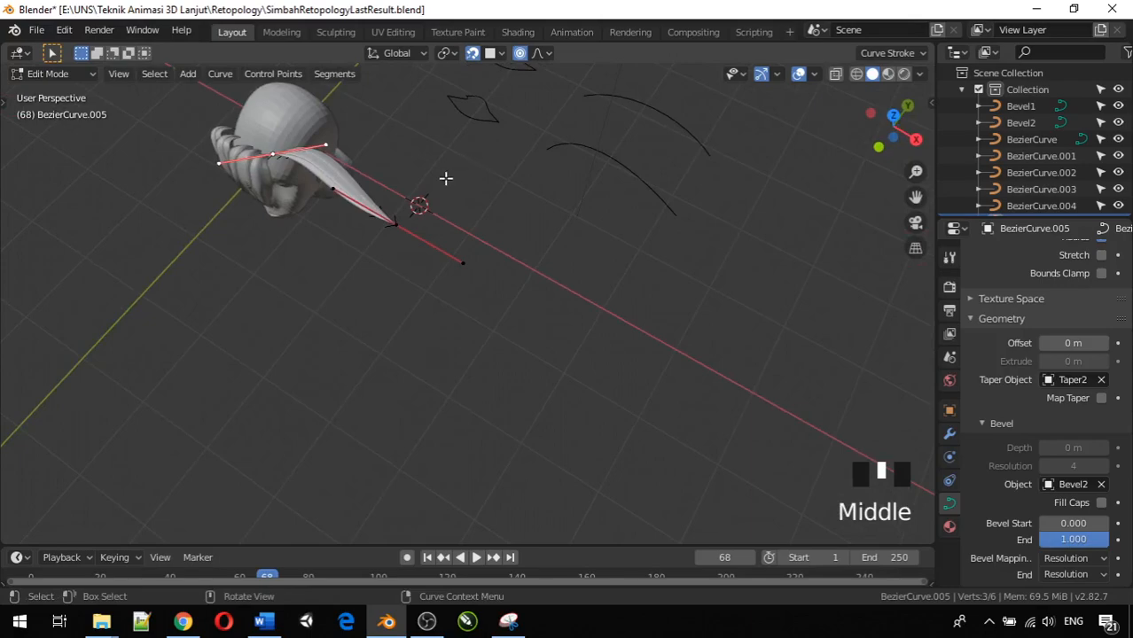
left_click(393, 222)
key("KP_3")
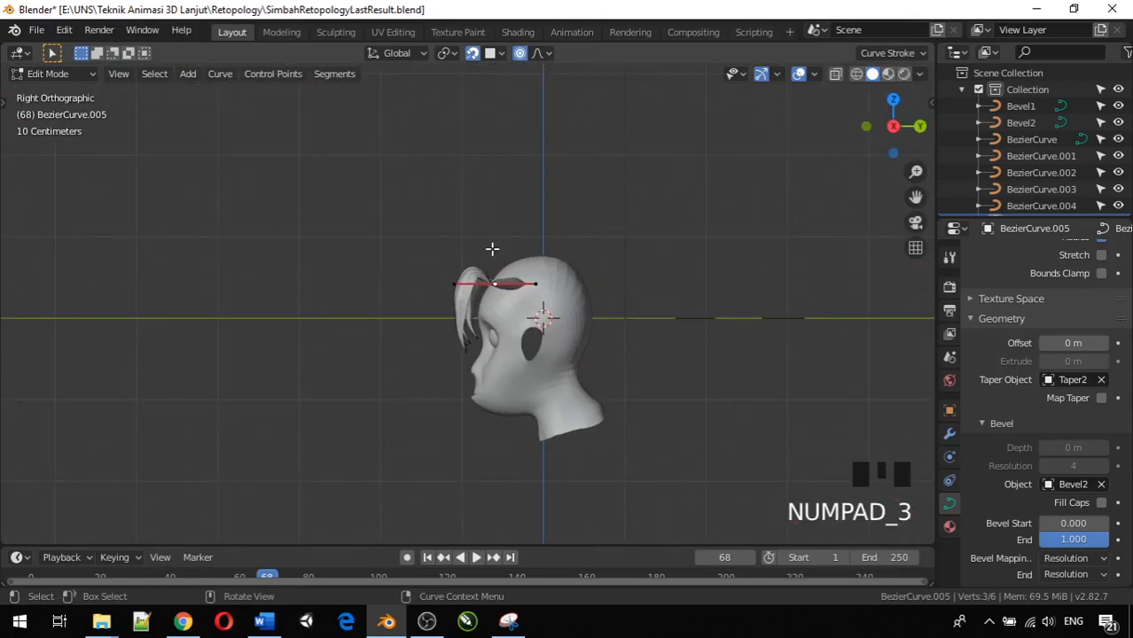
key("g")
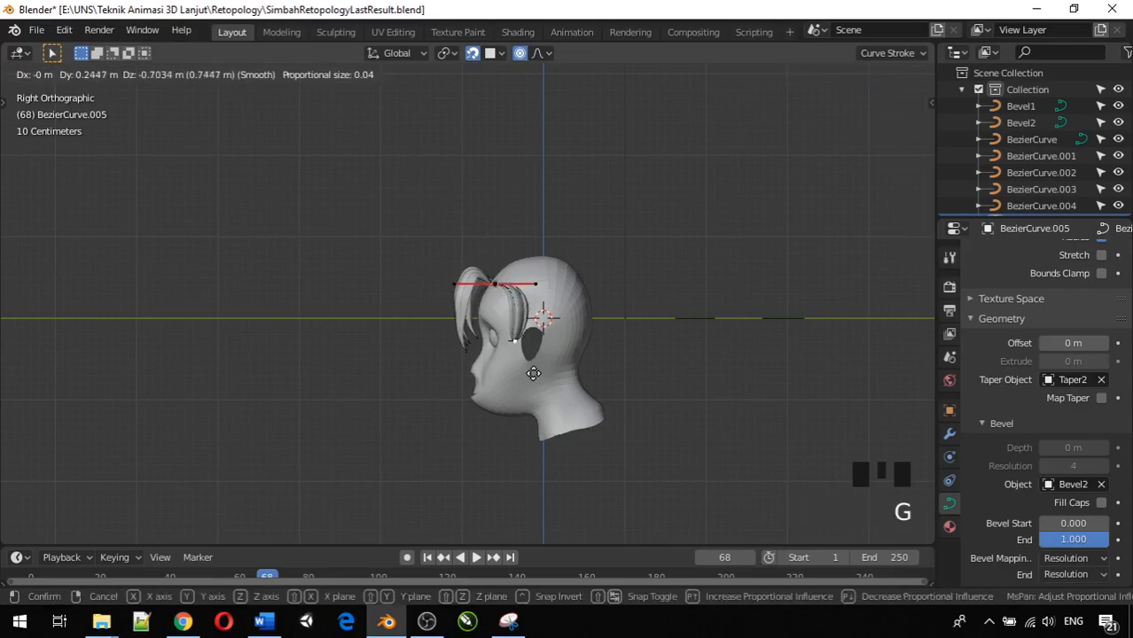
left_click(533, 377)
middle_click_drag(532, 379, 526, 338)
key("Tab")
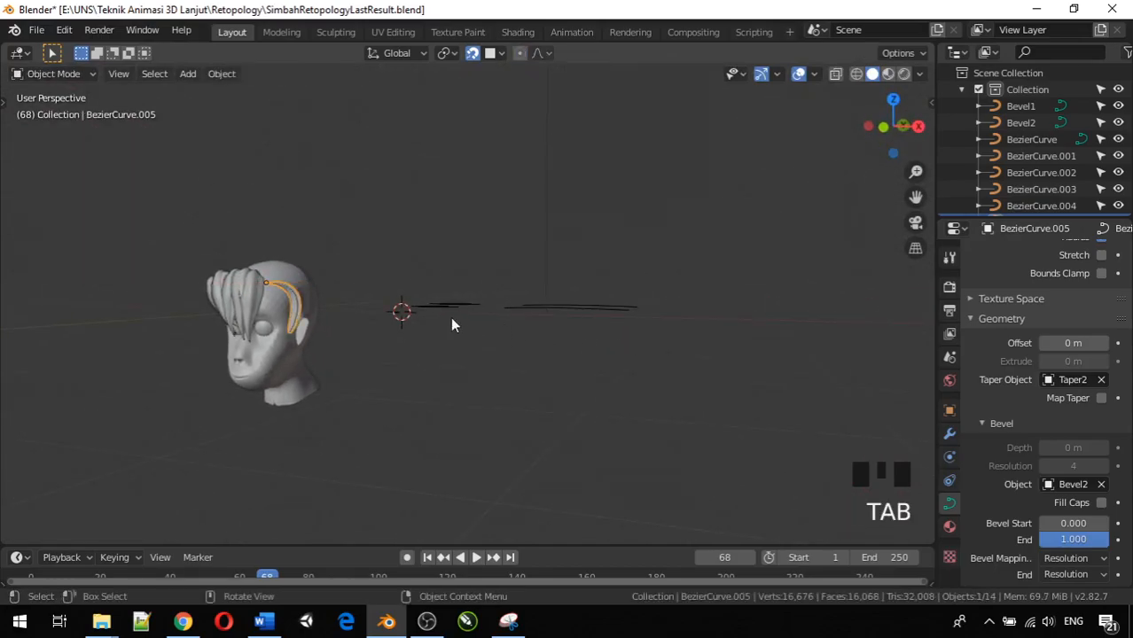
Step: Rotate the whole strand slightly in the right side view so its tip swings a little toward the ear
scroll(272, 294, "up", 4)
middle_click_drag(234, 300, 273, 306)
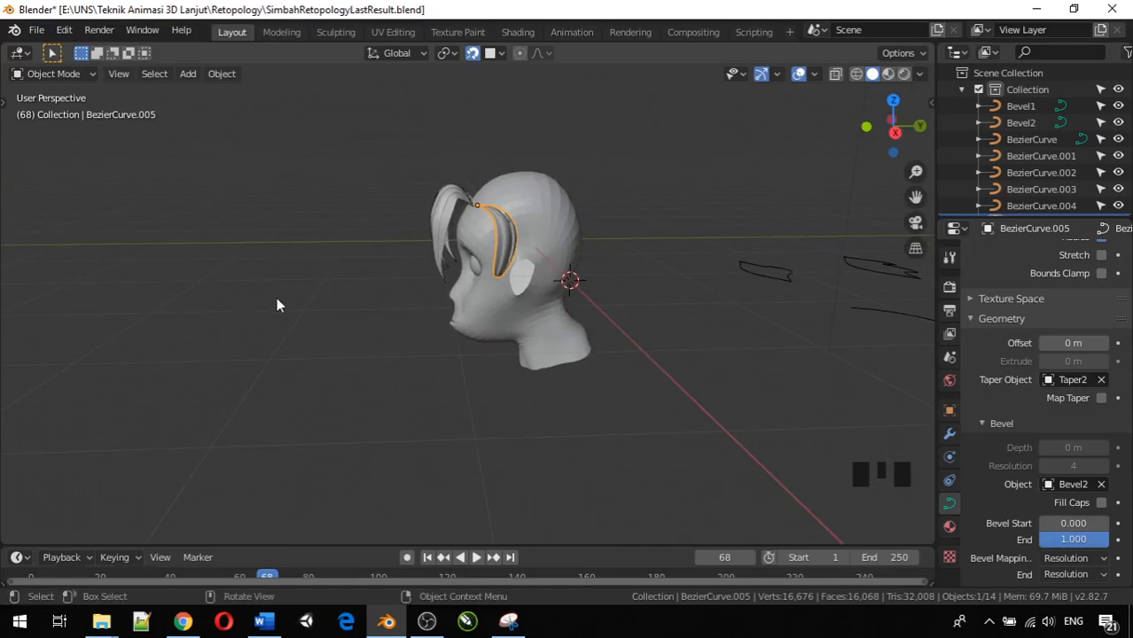
key("KP_3")
key("KP_1")
key("KP_3")
key("Tab")
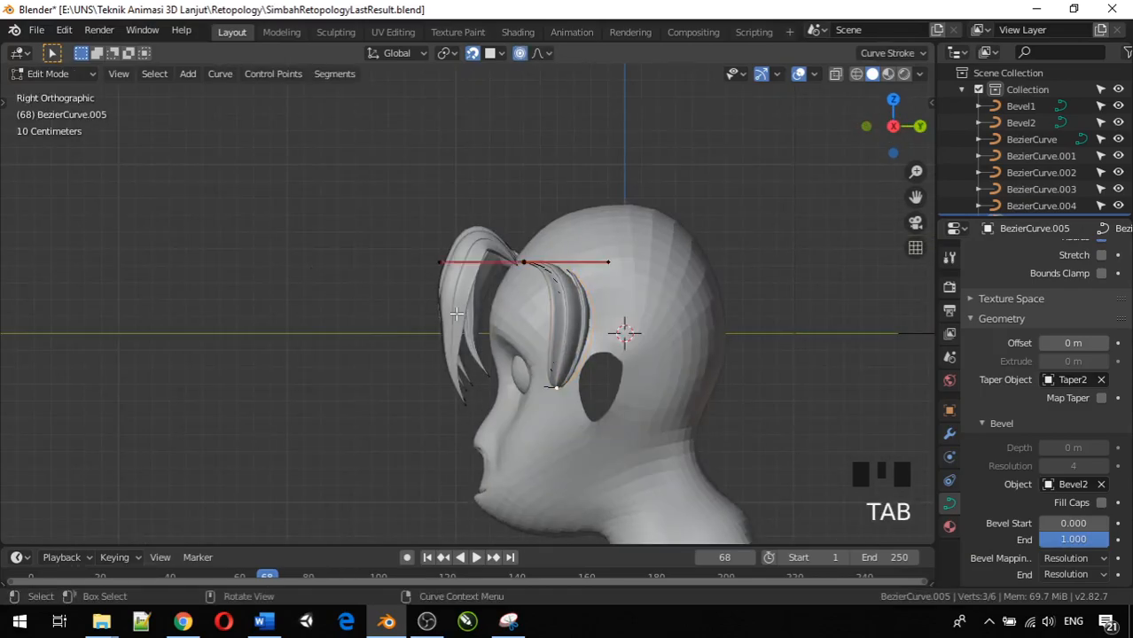
left_click(558, 388)
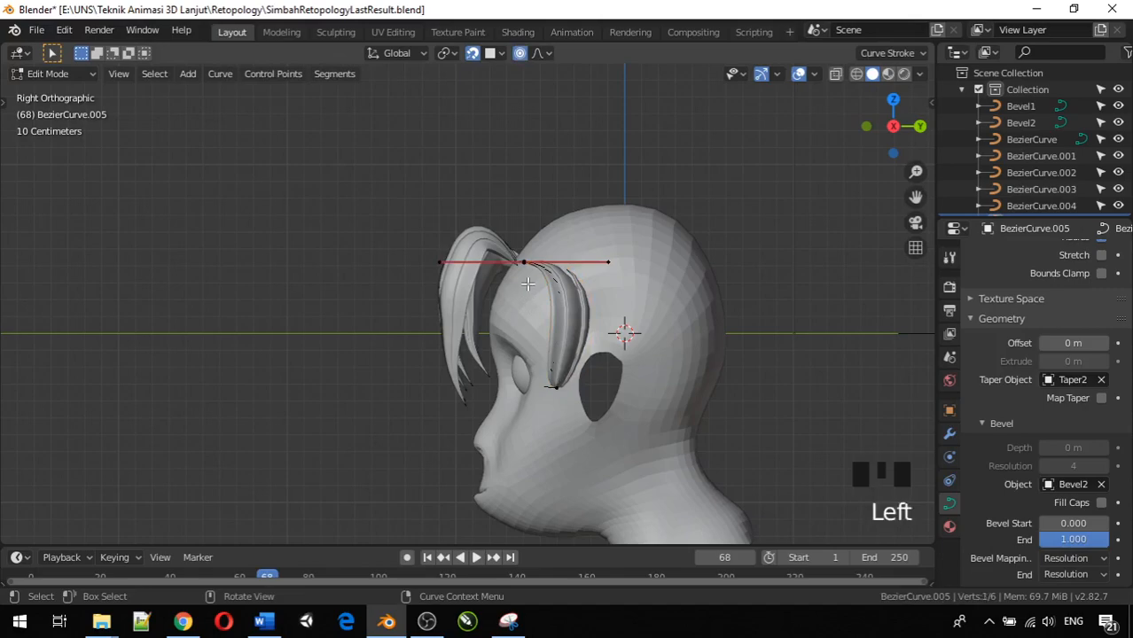
key("Tab")
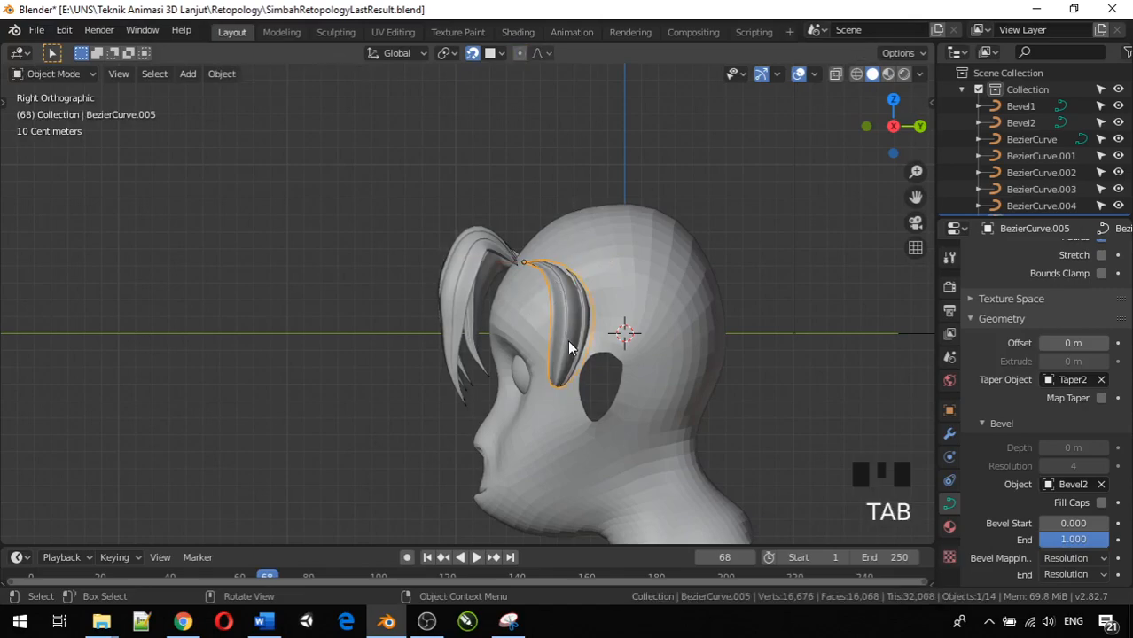
key("r")
left_click(602, 258)
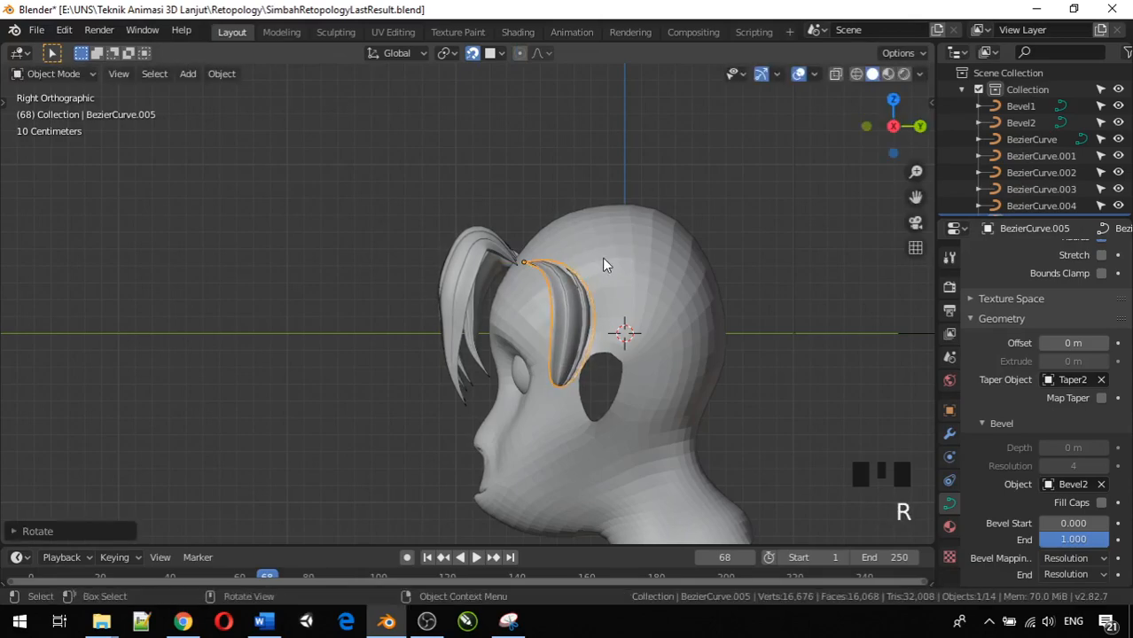
Step: Rotate the strand about 76° clockwise in the top view so it points outward beside the fringe
key("KP_1")
key("KP_3")
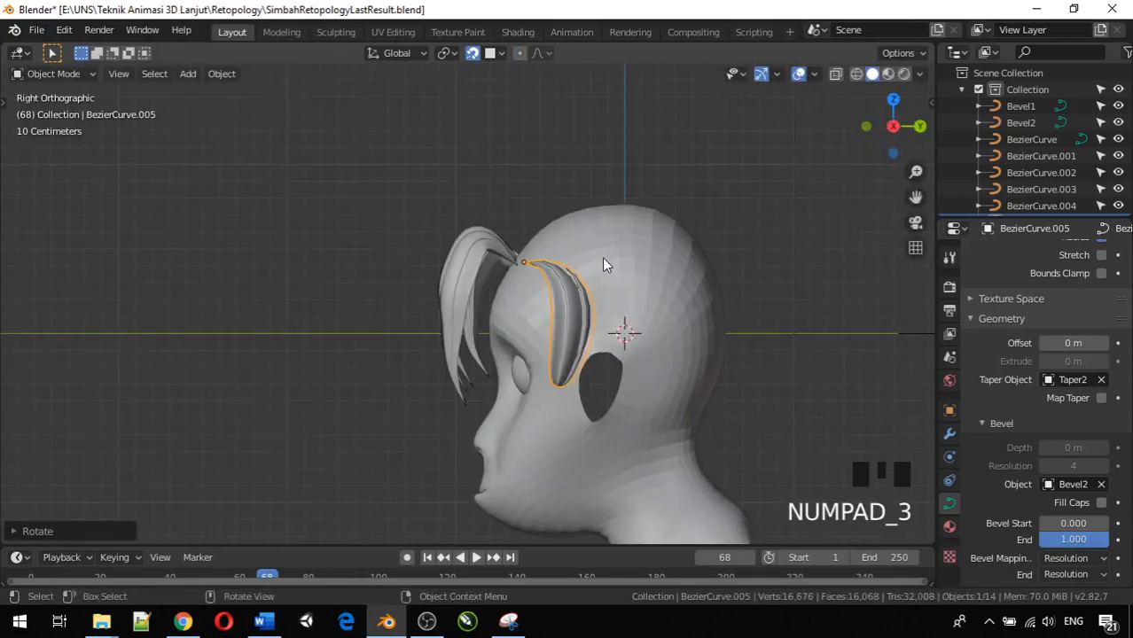
key("KP_1")
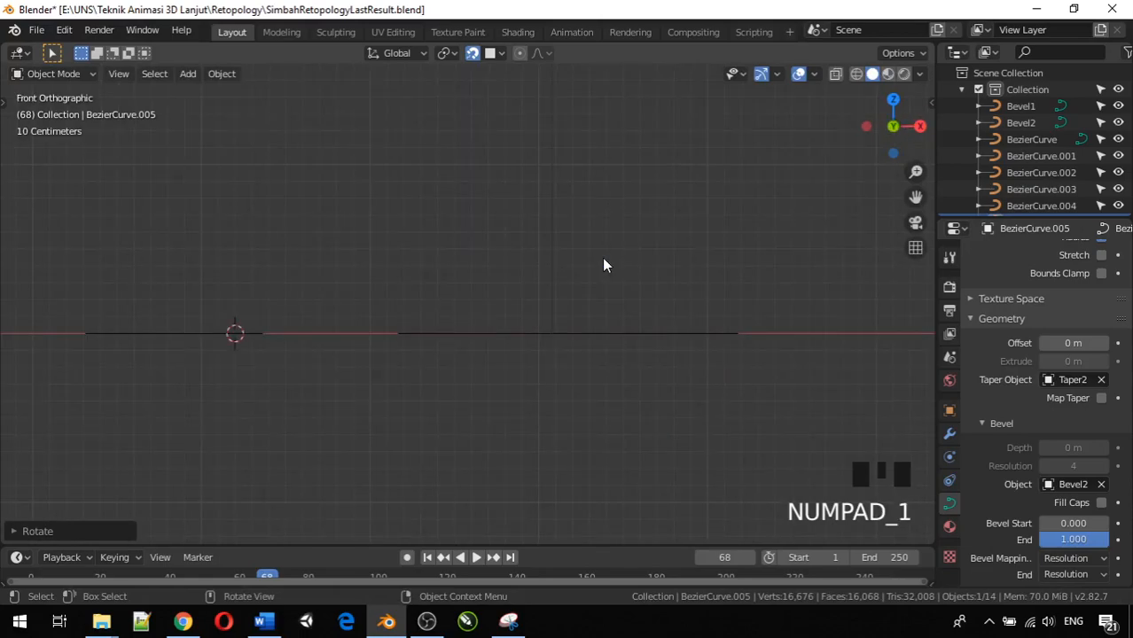
scroll(602, 264, "down", 5)
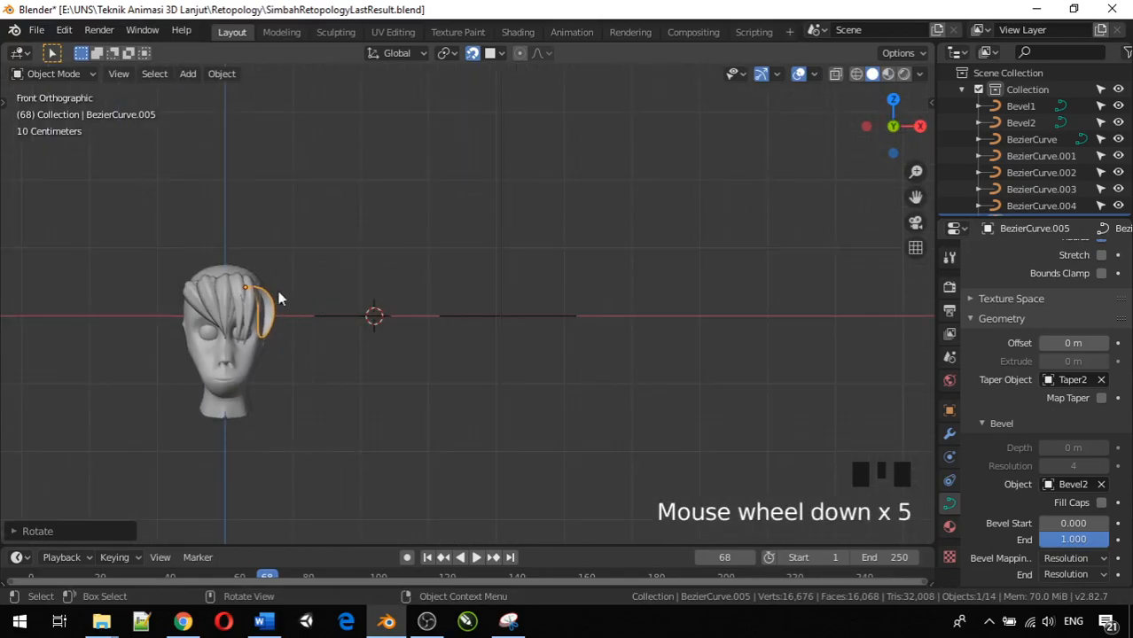
scroll(286, 299, "up", 2)
key("KP_7")
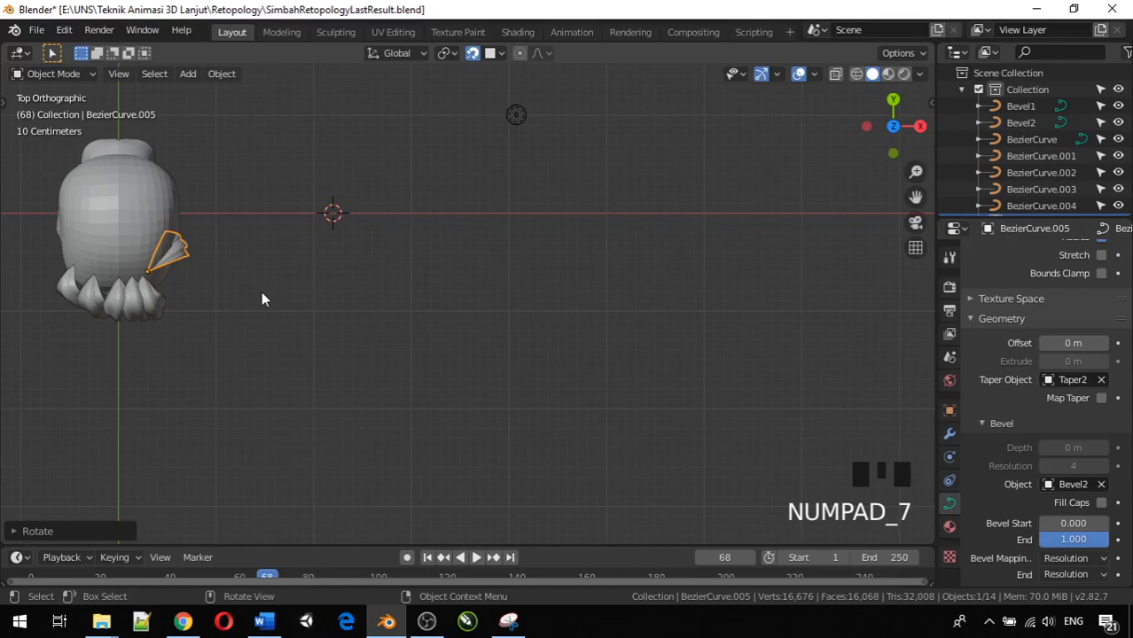
key("r")
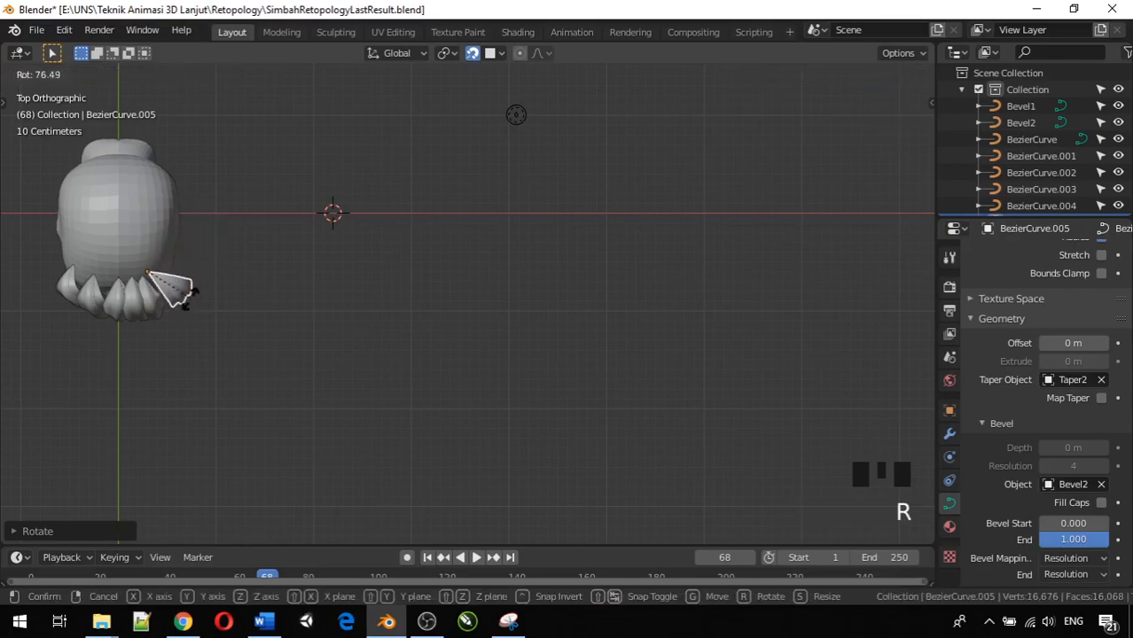
left_click(189, 311)
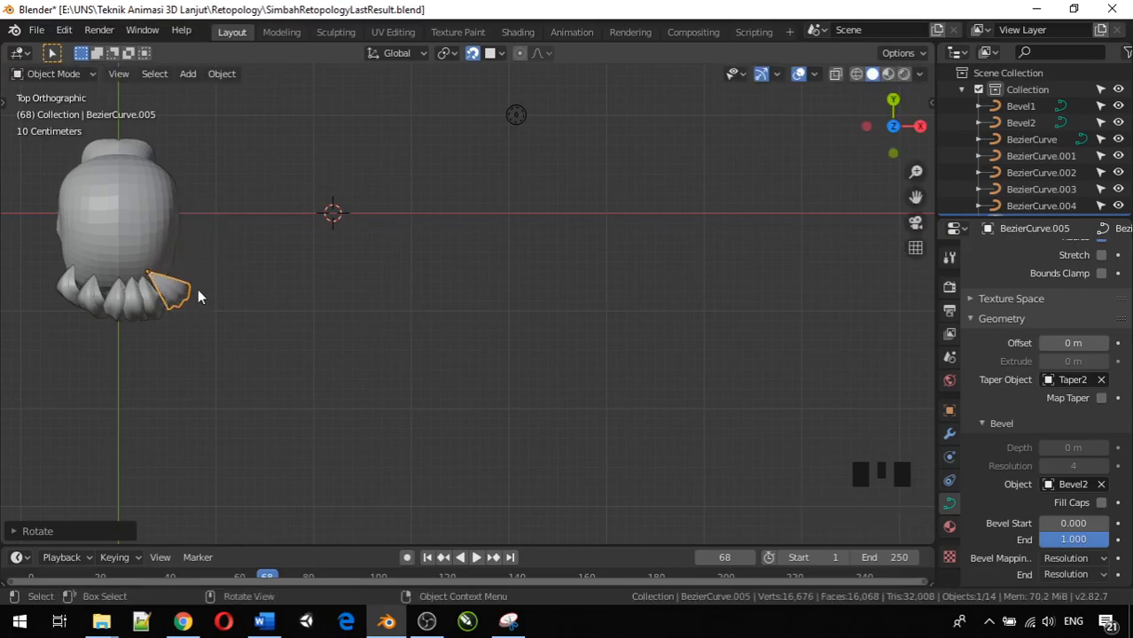
Step: Move the strand's root farther back and up onto the crown, and rotate the strand again in the top view
key("g")
left_click(189, 256)
key("r")
left_click(234, 299)
middle_click_drag(234, 299, 99, 87)
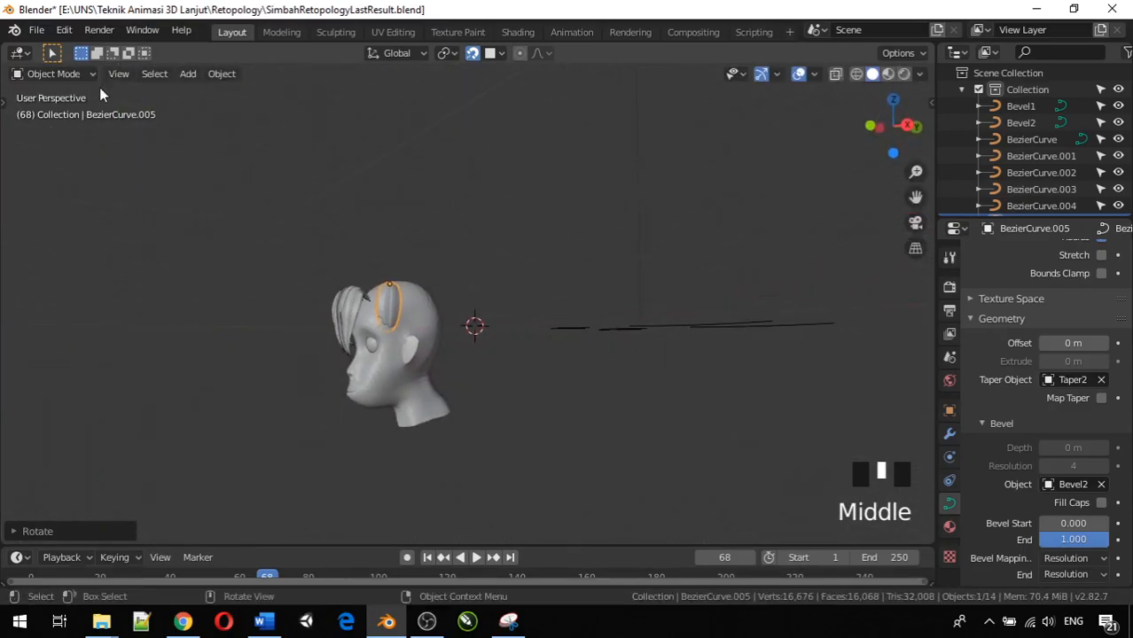
Step: Lengthen the strand beside the ear by moving its tip control point about 0.4 m down and 0.09 m along Y in Edit Mode
key("KP_3")
scroll(99, 87, "up", 6)
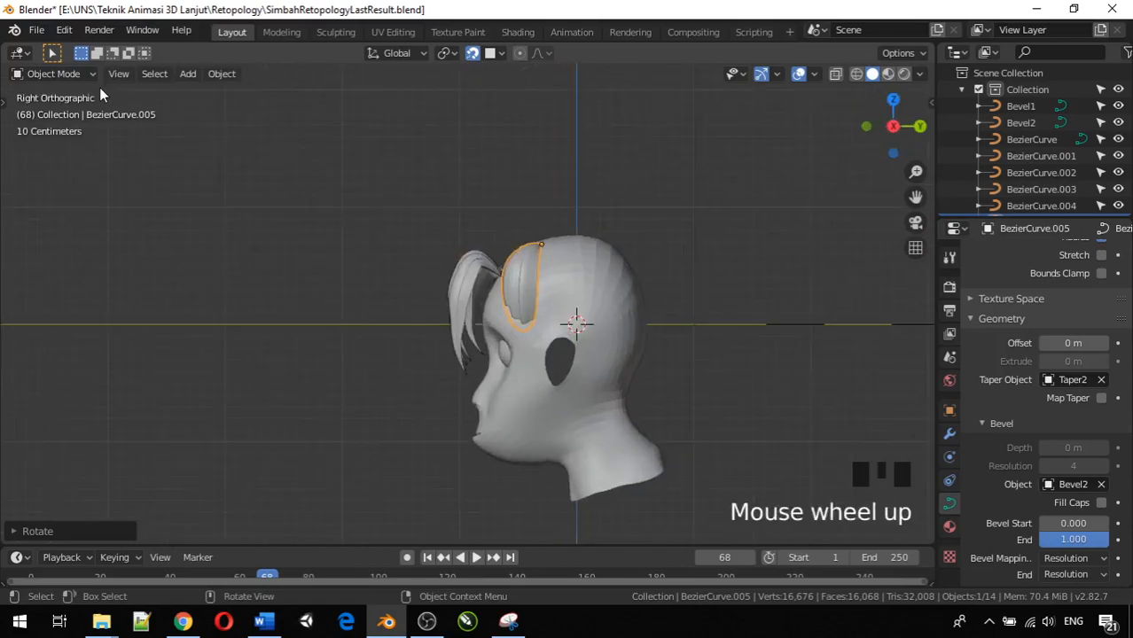
key("Tab")
left_click(608, 372)
key("g")
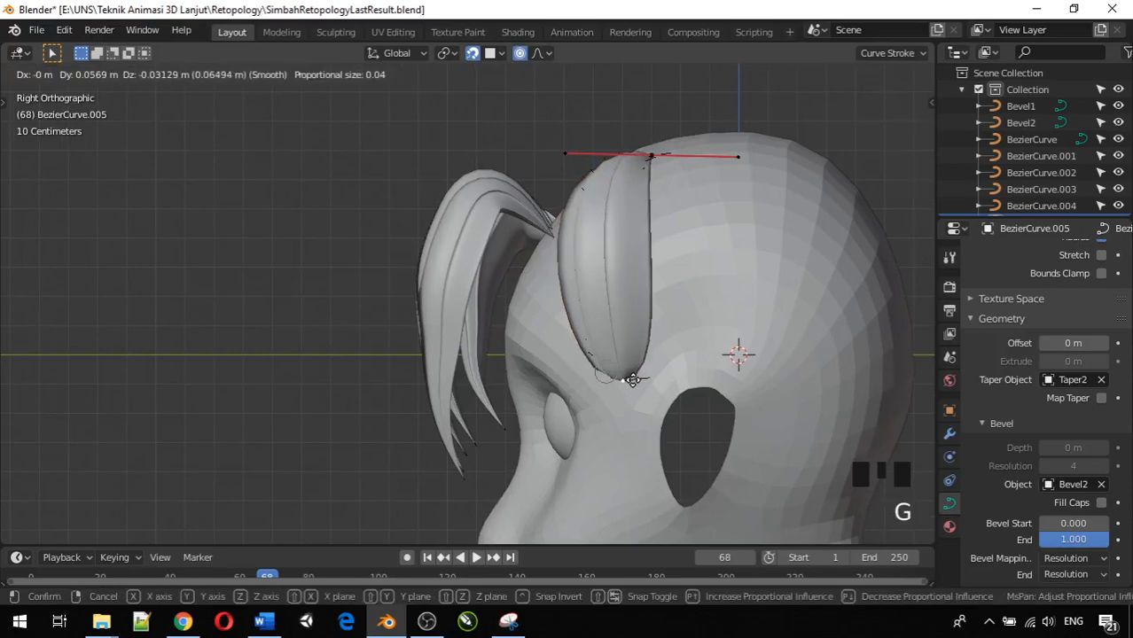
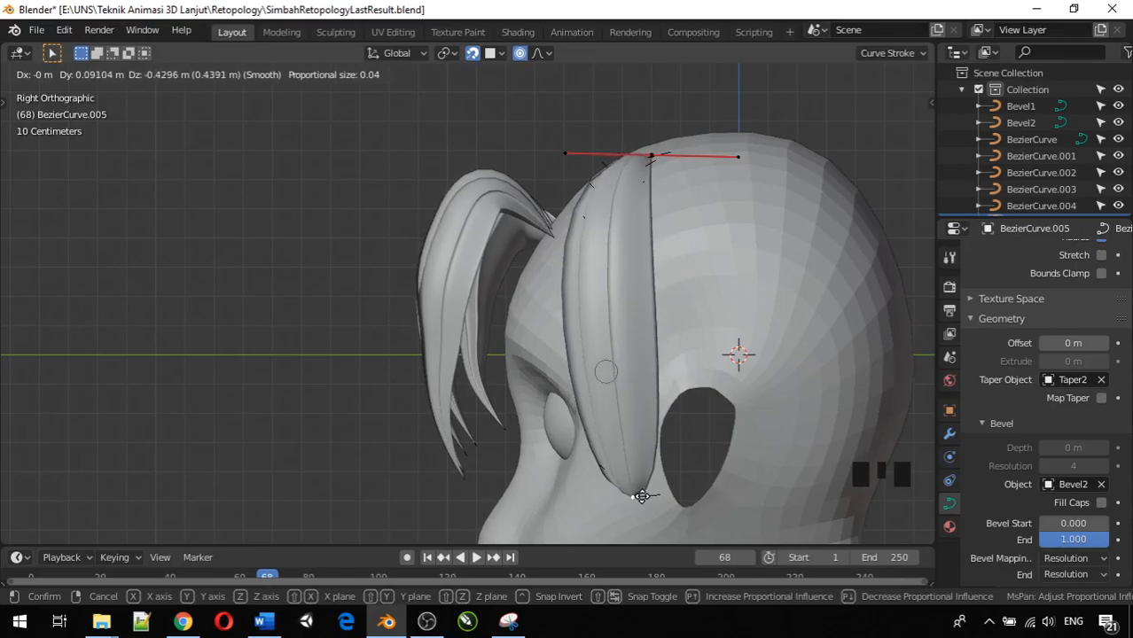
left_click(640, 481)
scroll(643, 487, "down", 3)
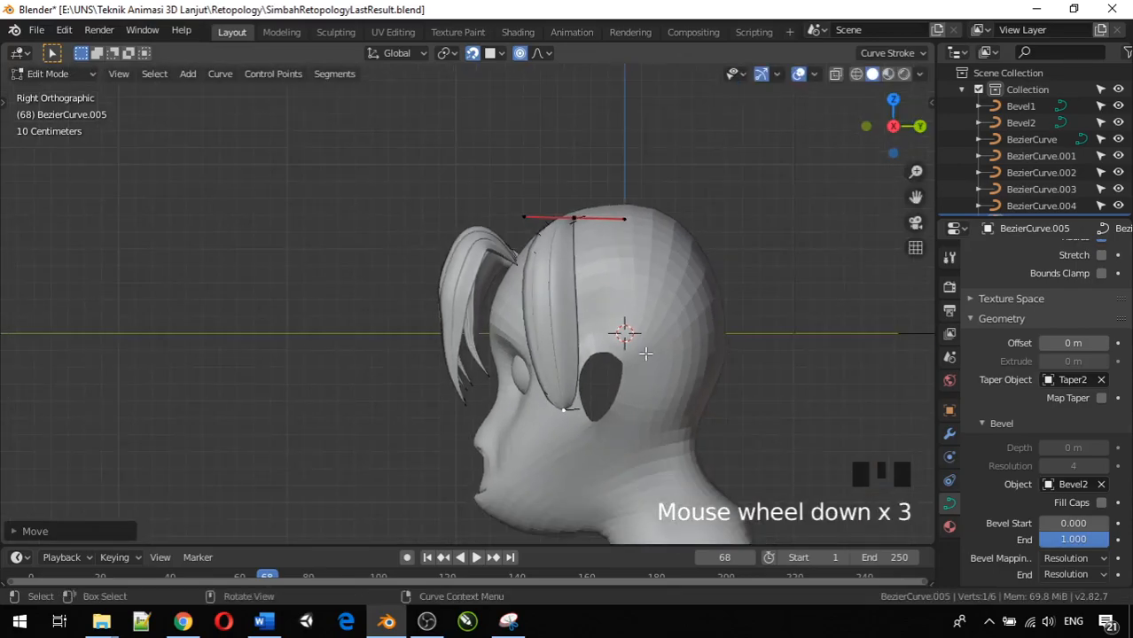
Step: Return to Object Mode and move the whole strand forward and down to the hairline beside the fringe
left_click(576, 218)
middle_click_drag(582, 222, 786, 218)
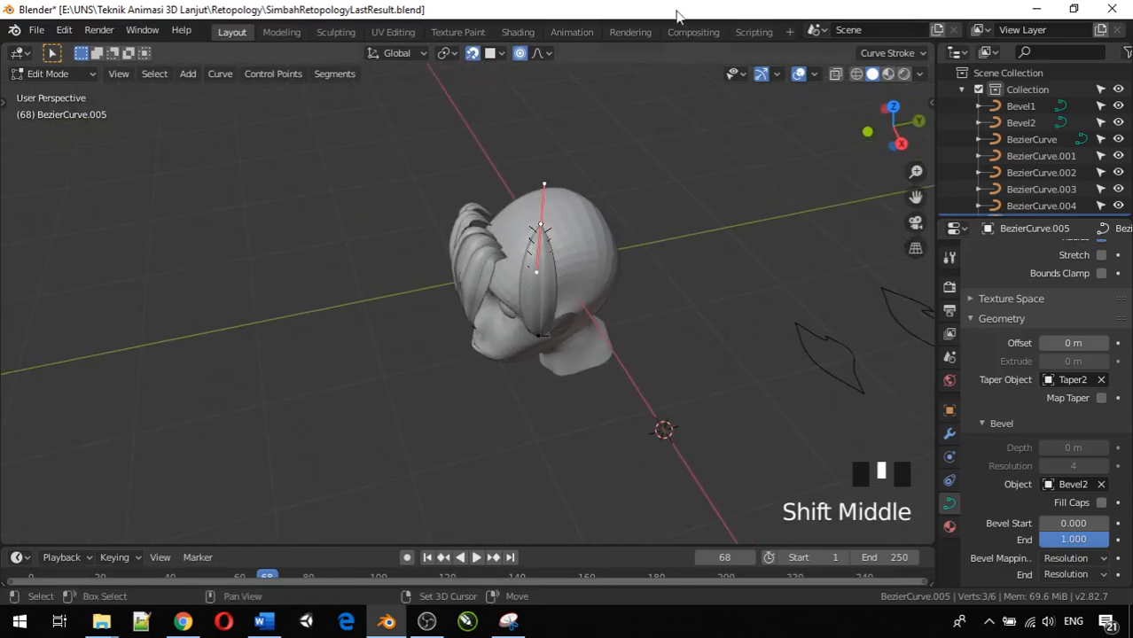
key("Tab")
key("Tab")
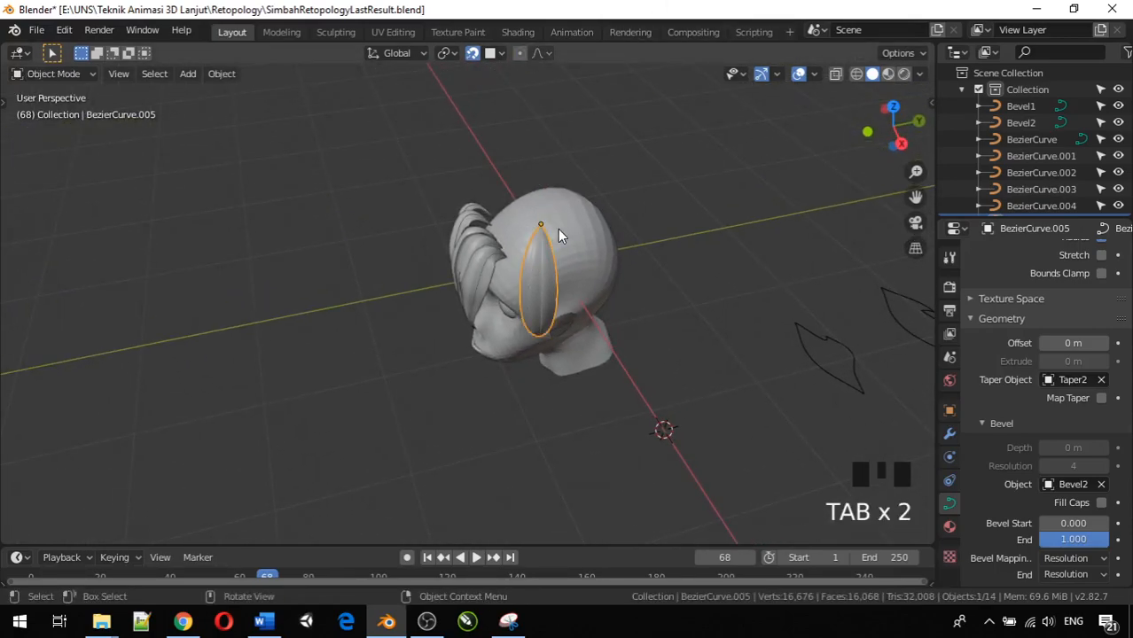
left_click(543, 227)
left_click(539, 227)
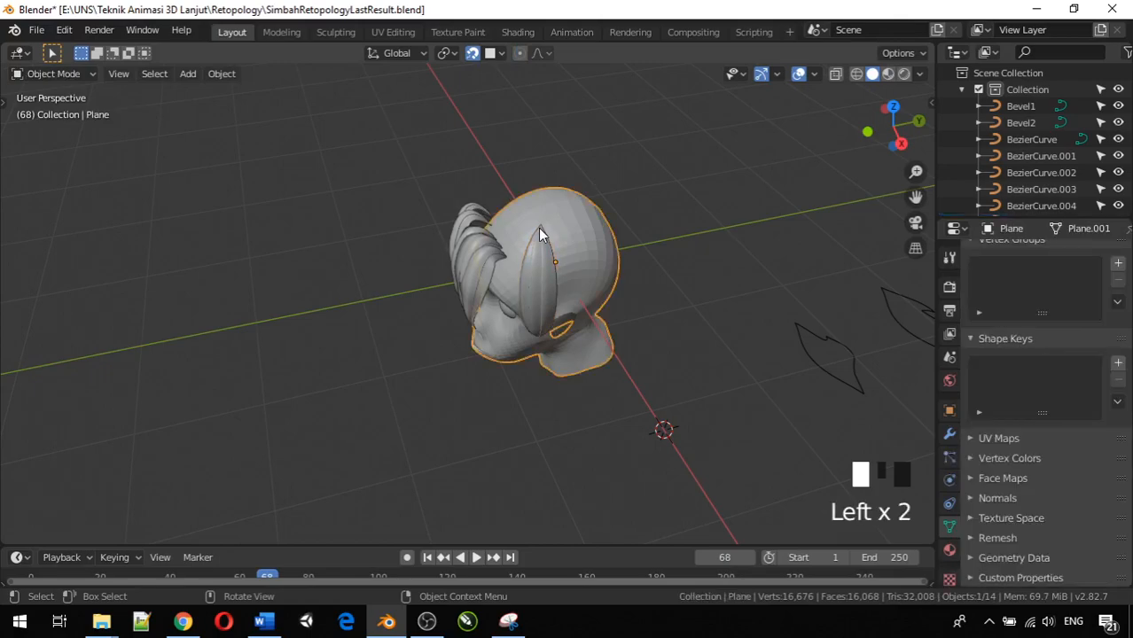
key("g")
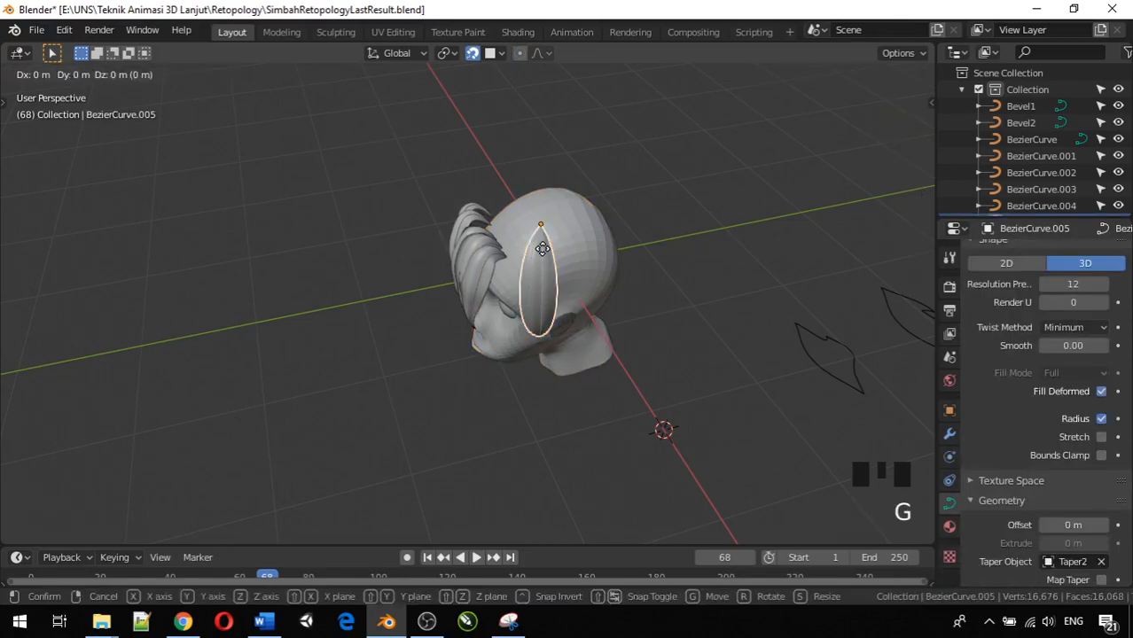
left_click(519, 288)
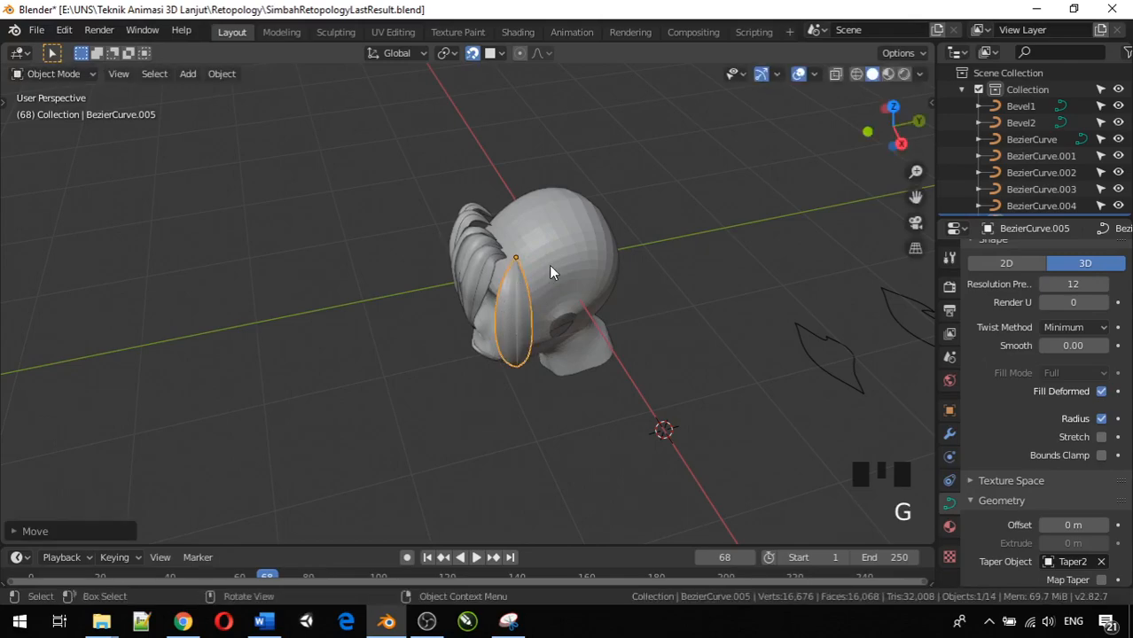
Step: In the top view, rotate the strand beside the fringe about 20° counterclockwise and move it about 0.06 m inward on the head
key("KP_7")
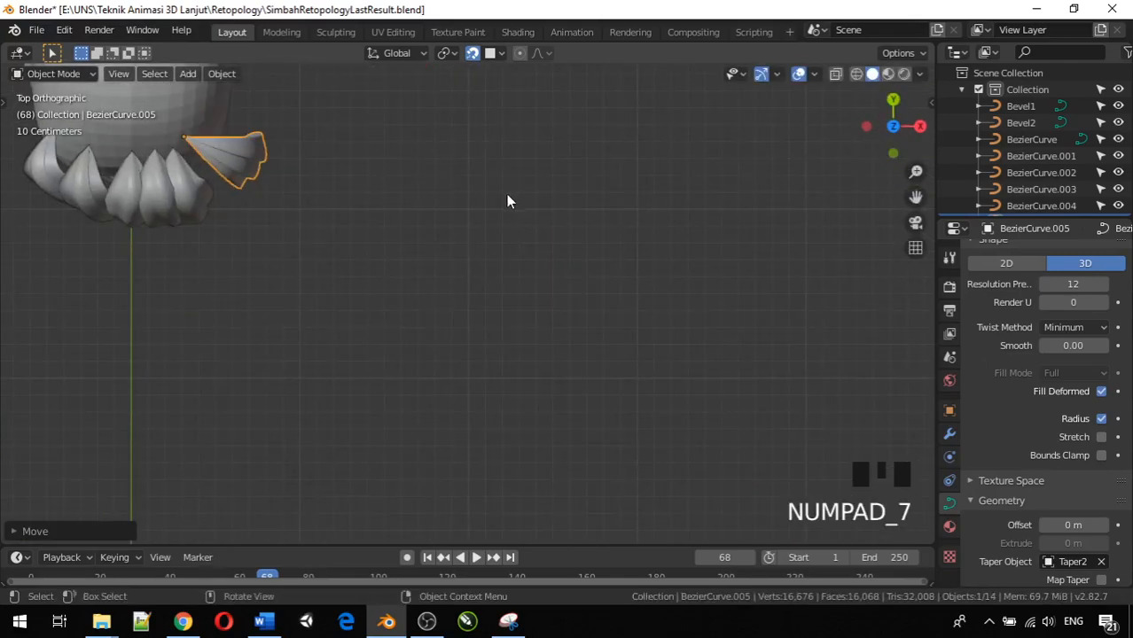
key("g")
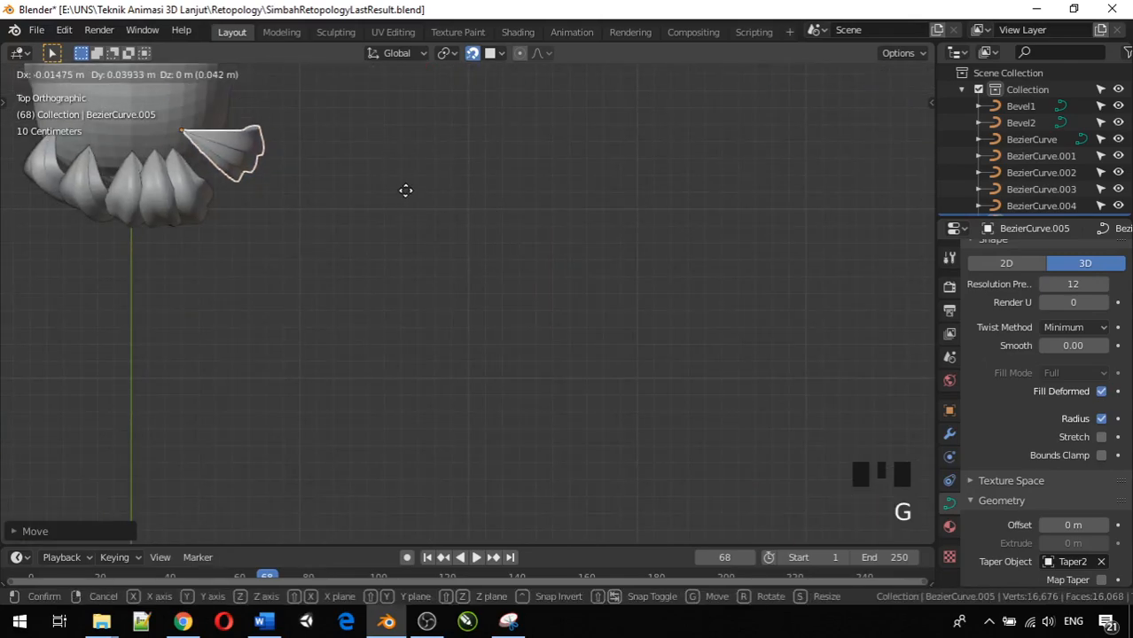
left_click(405, 191)
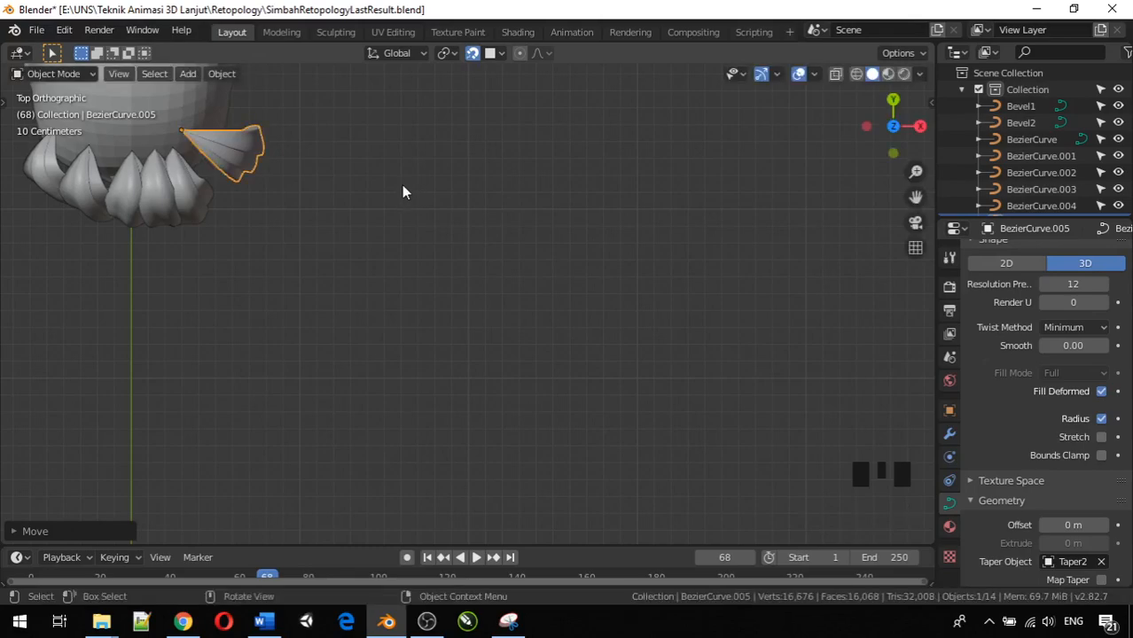
key("r")
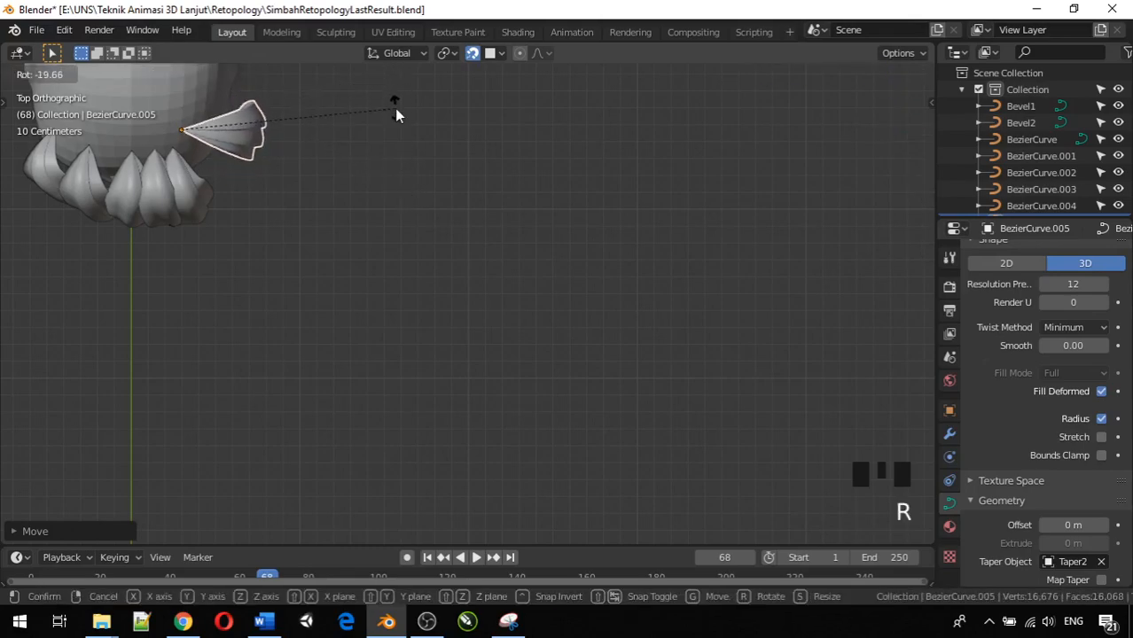
left_click(393, 105)
key("g")
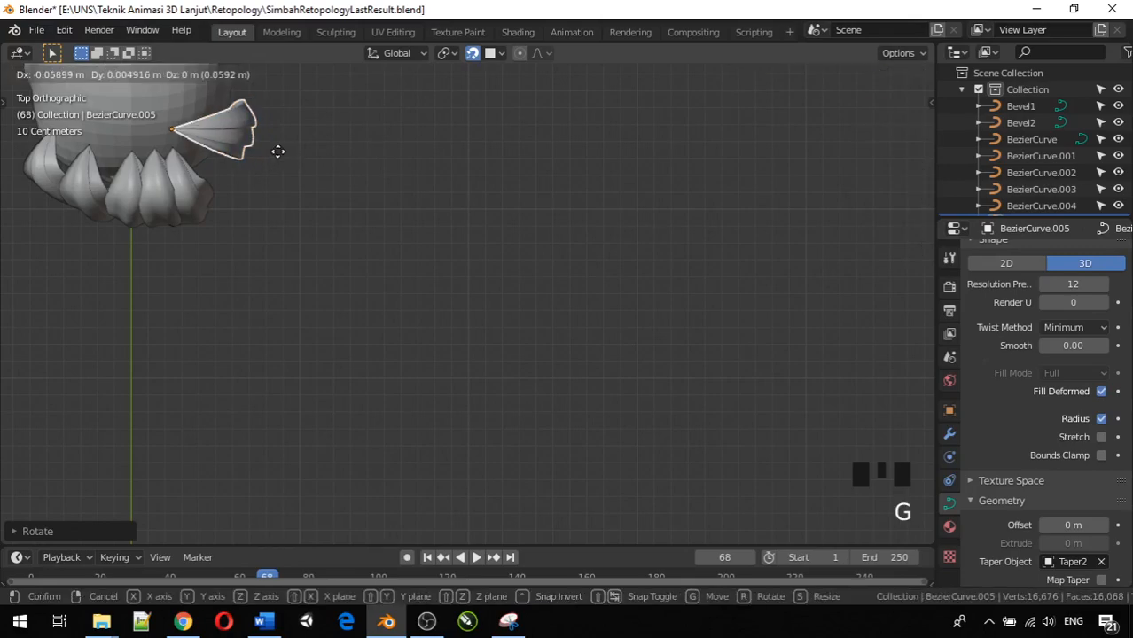
left_click(277, 164)
middle_click_drag(278, 164, 405, 466)
scroll(352, 470, "down", 3)
scroll(408, 463, "up", 4)
scroll(403, 468, "down", 11)
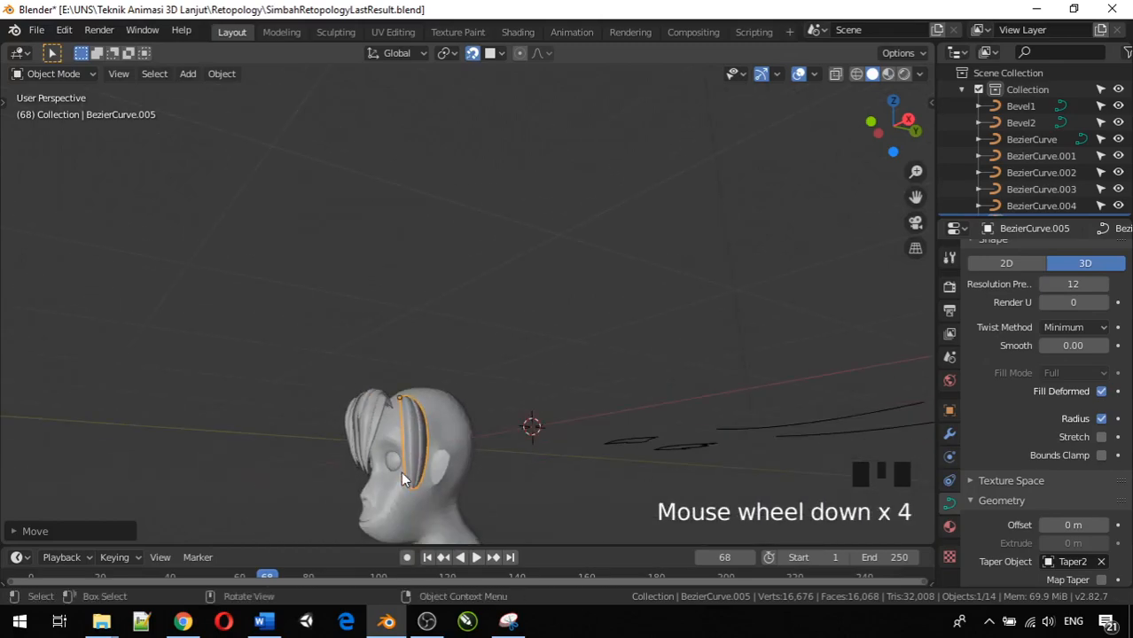
middle_click_drag(550, 470, 202, 134)
scroll(483, 254, "up", 9)
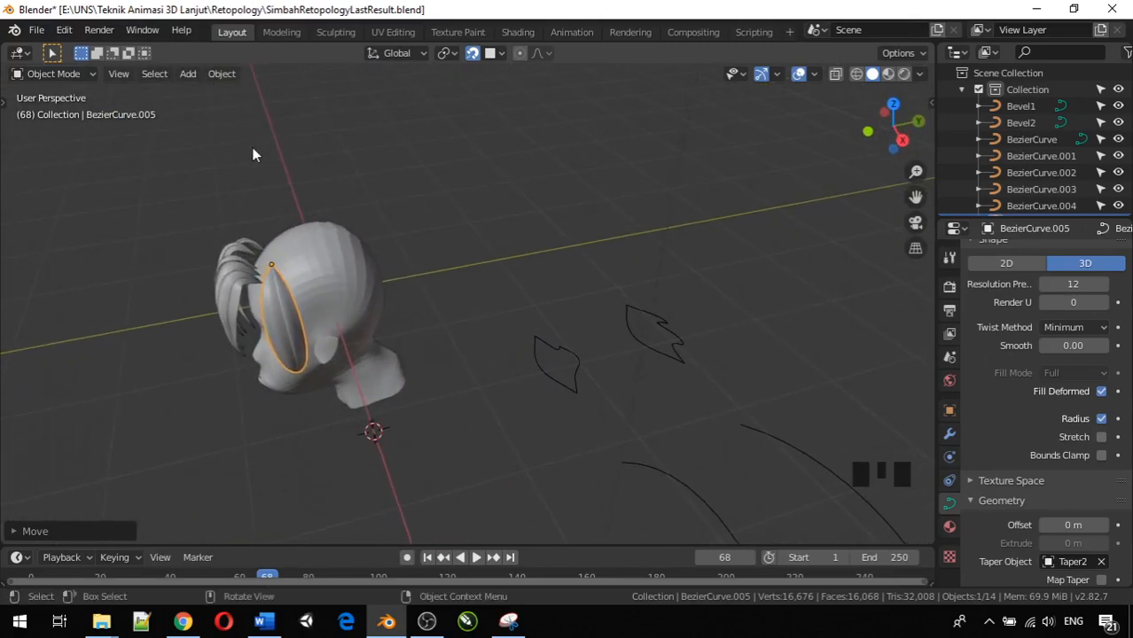
Step: Edit the Taper2 curve by moving the inner handle of its upper control point about 0.6 m, mainly upward
scroll(549, 249, "down", 5)
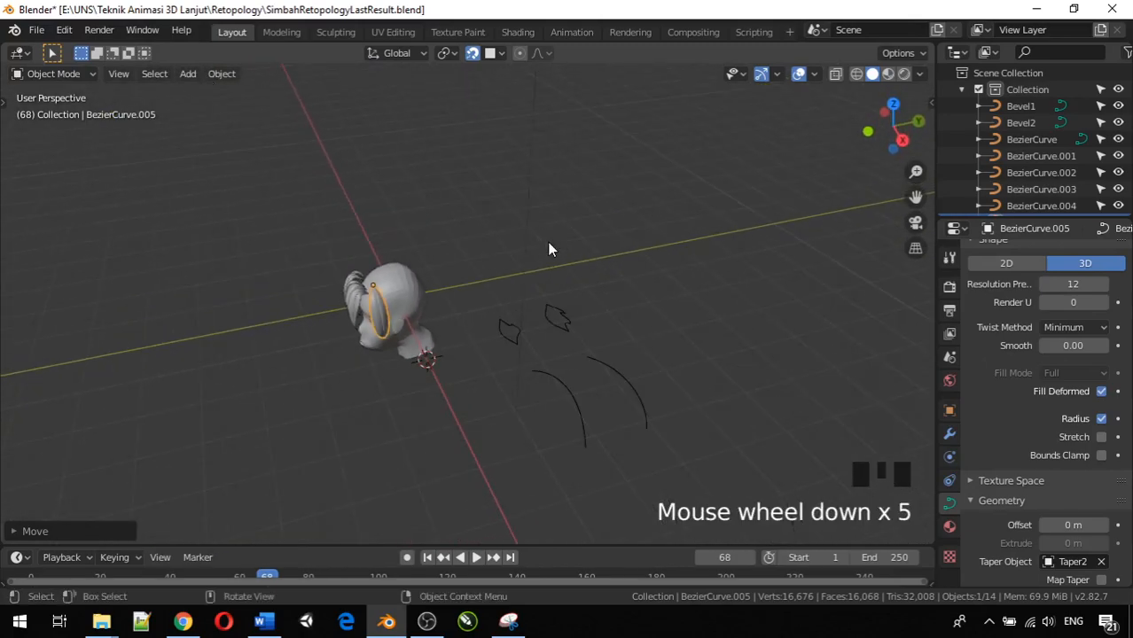
left_click(627, 383)
key("Tab")
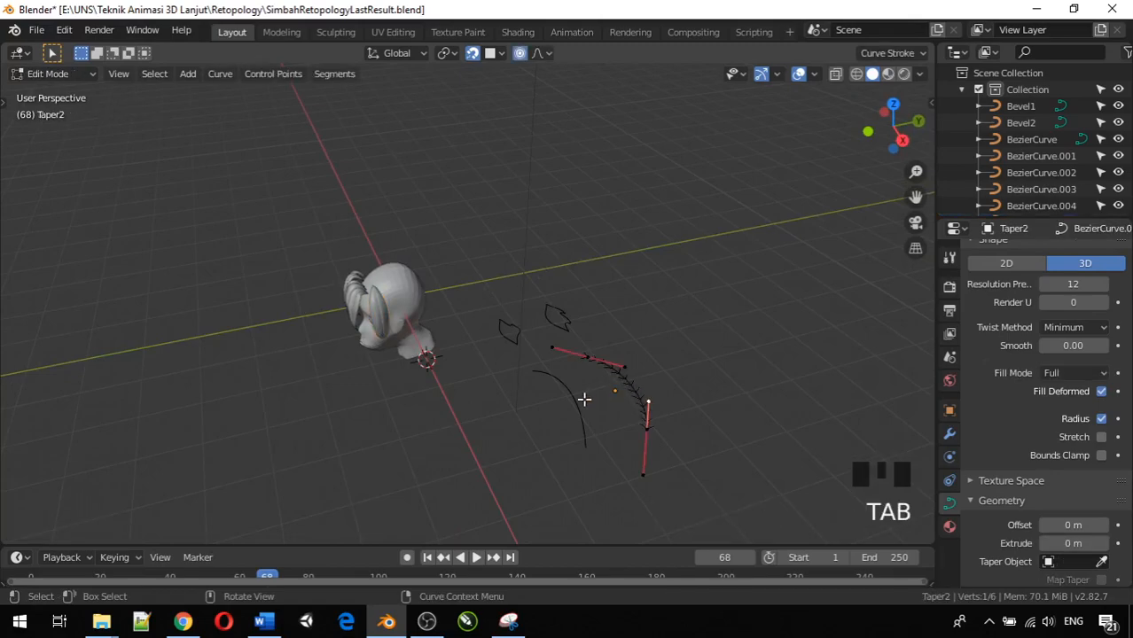
scroll(481, 398, "up", 7)
scroll(481, 397, "down", 3)
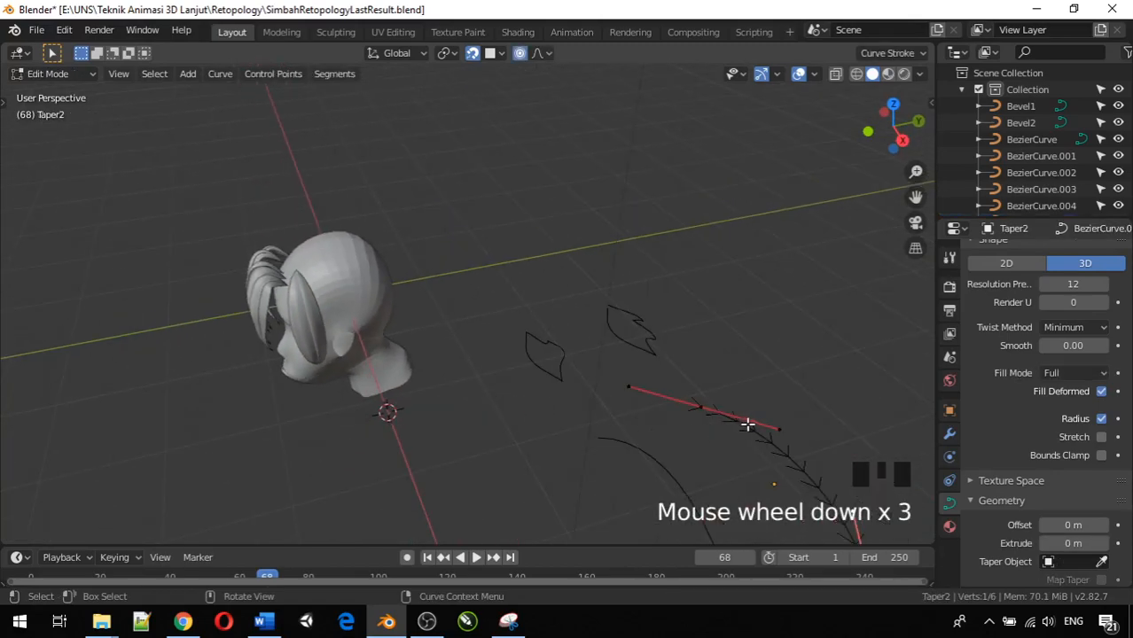
left_click(785, 429)
key("g")
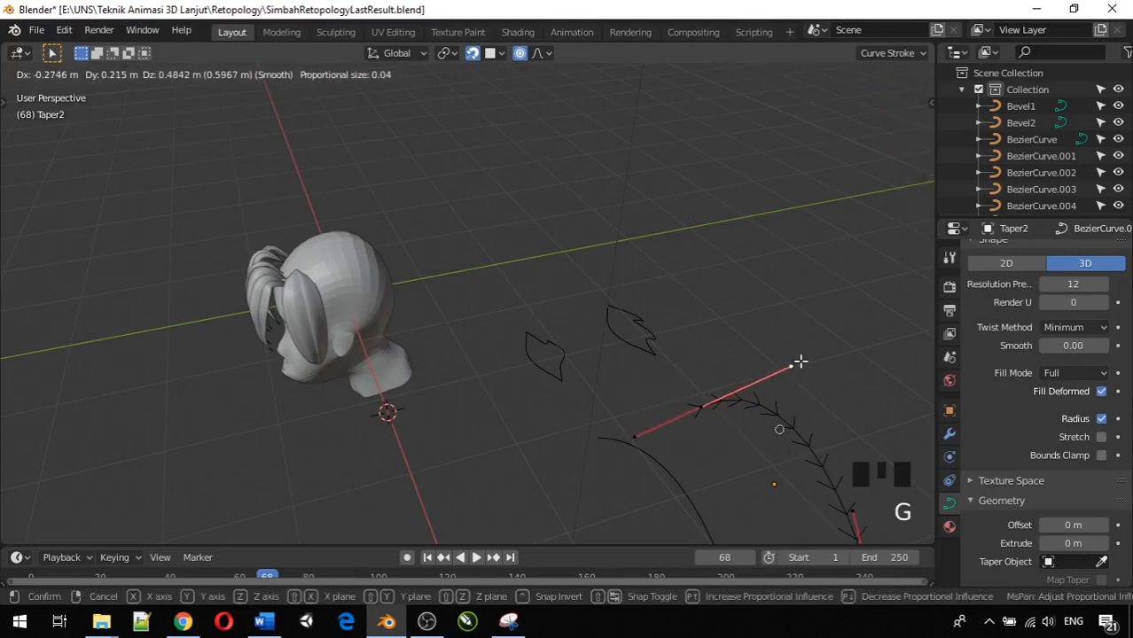
left_click(800, 362)
Step: Move the inner handle of Taper2's lower end point about 0.39 m, mainly along negative Y, and return to Object Mode
scroll(807, 398, "down", 3)
middle_click_drag(791, 418, 707, 383, "shift")
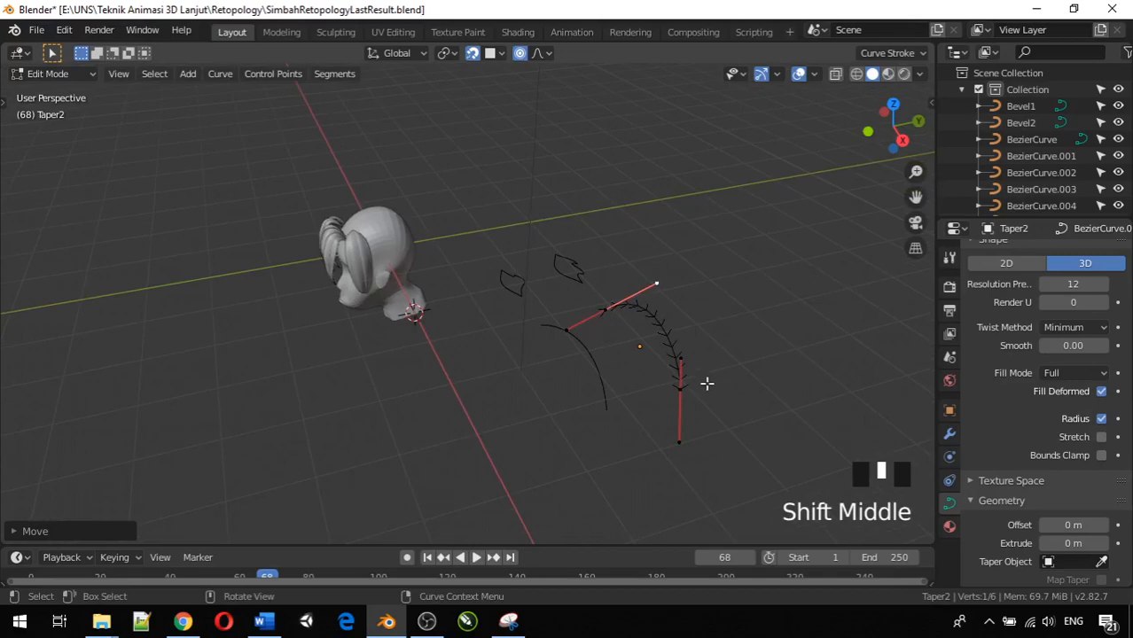
key("g")
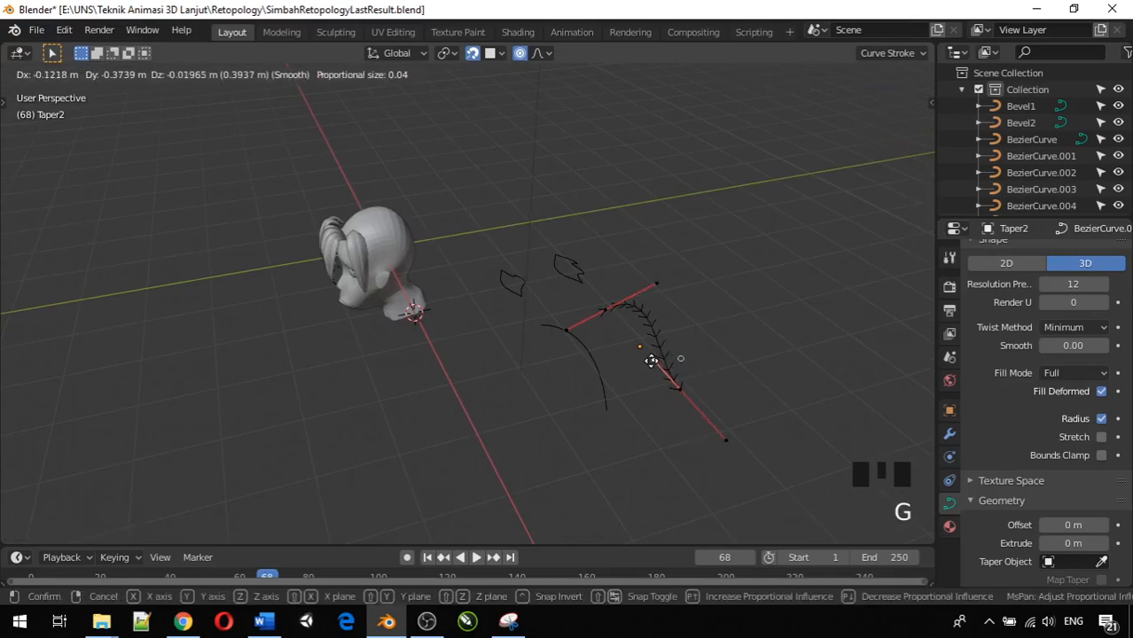
left_click(652, 361)
scroll(248, 284, "up", 6)
middle_click_drag(461, 293, 712, 359, "shift")
scroll(430, 248, "up", 5)
key("Tab")
Step: Duplicate the side strand in the front view and place the copy about 0.7 m along negative X and 0.1 m lower
scroll(463, 284, "down", 3)
key("KP_1")
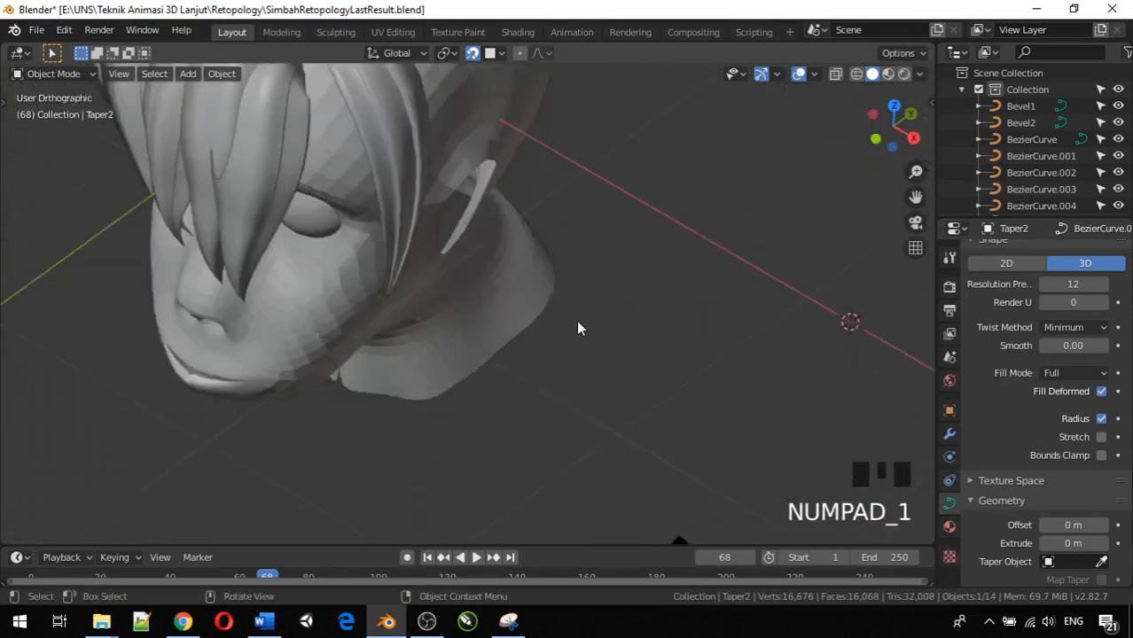
scroll(578, 328, "down", 4)
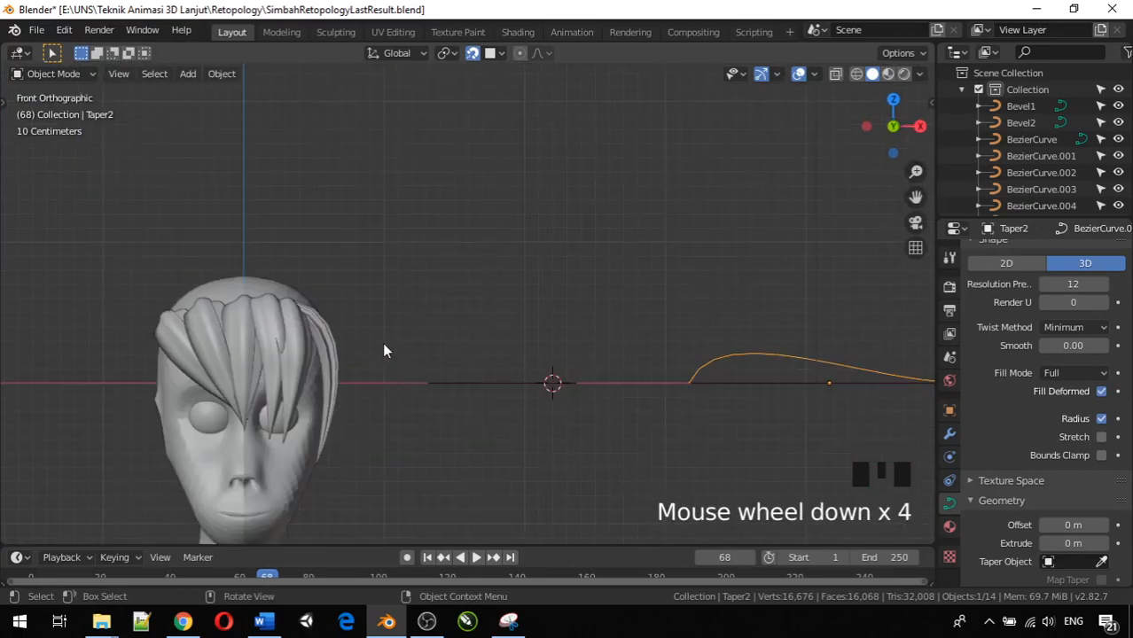
left_click(333, 392)
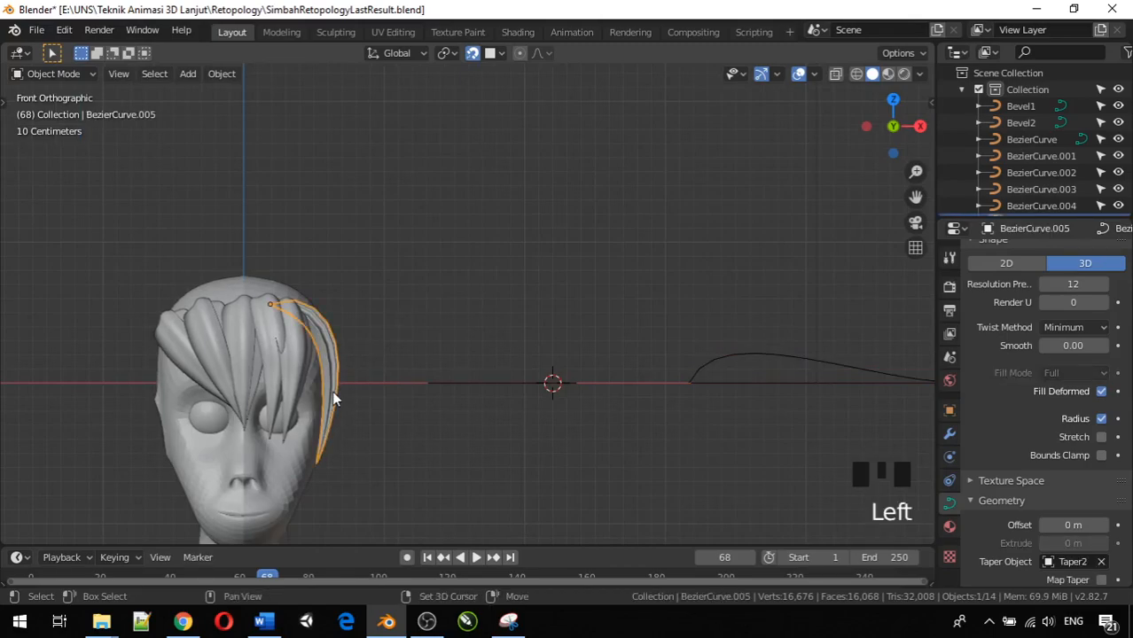
key("shift+d")
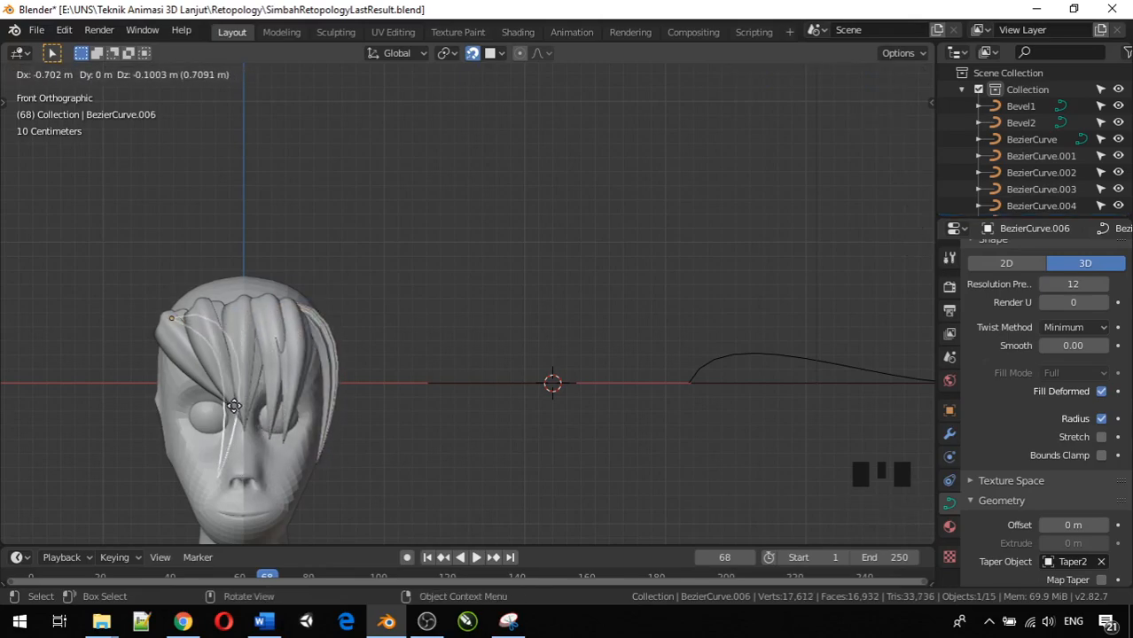
left_click(233, 406)
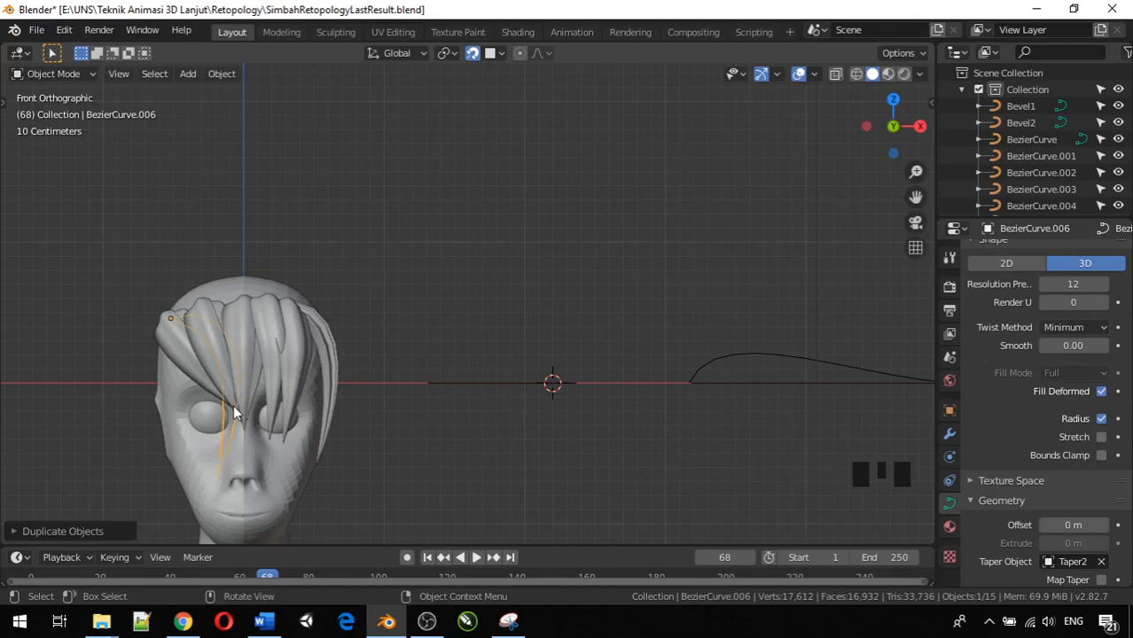
Step: In the top view, rotate the duplicate strand about 152° to point outward, fine-tune its angle, and move it beside the fringe
key("KP_7")
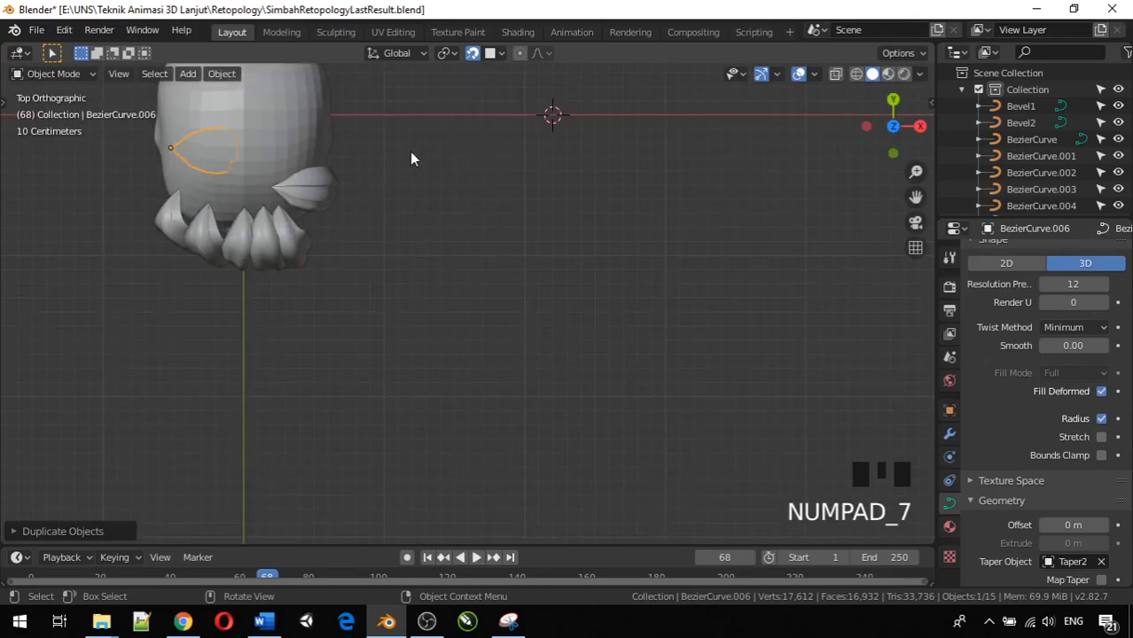
key("r")
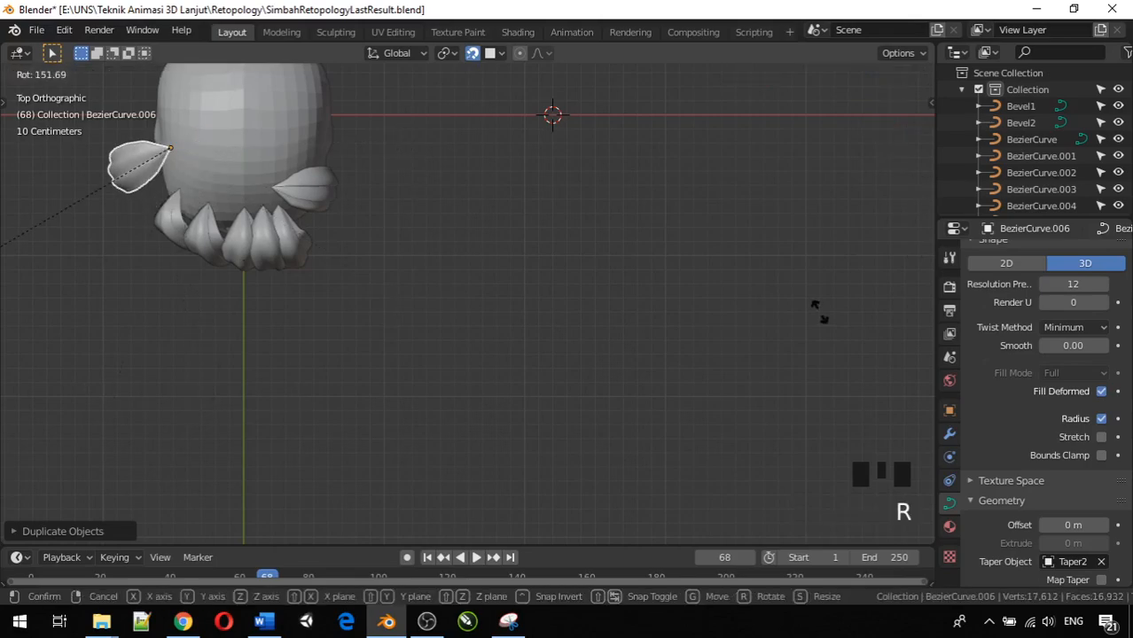
left_click(819, 312)
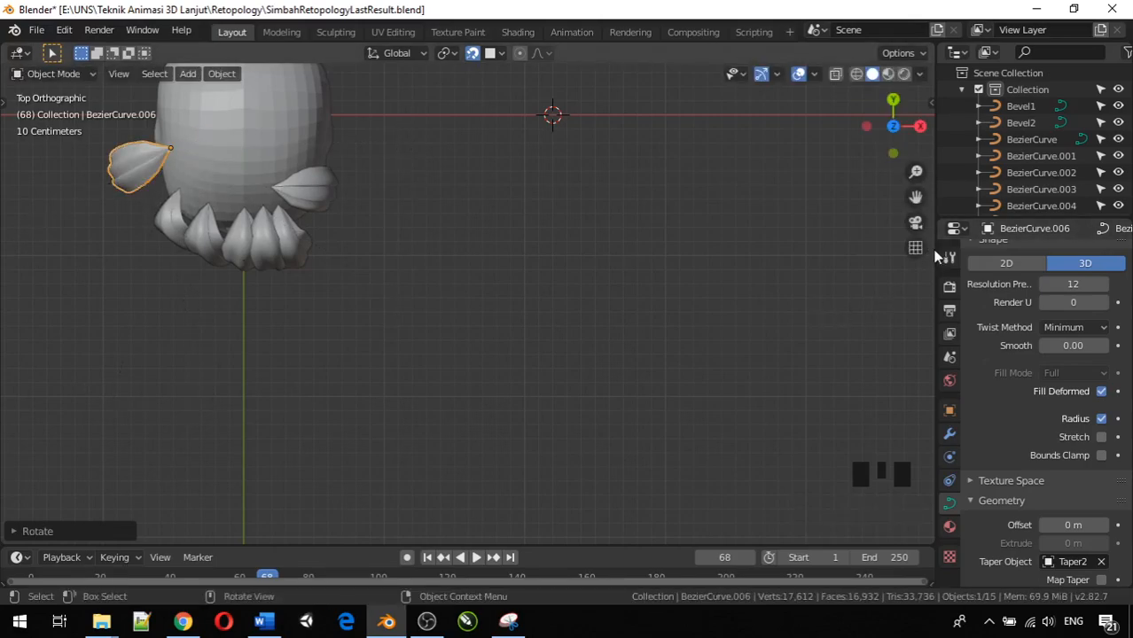
key("g")
left_click(25, 268)
key("r")
left_click(215, 131)
key("g")
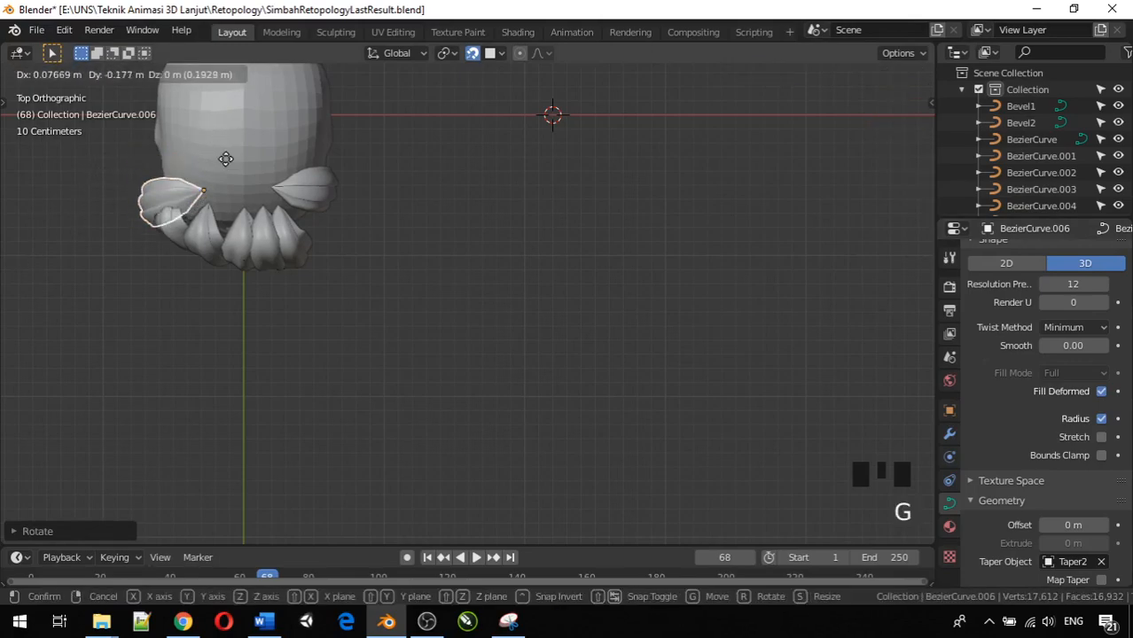
left_click(233, 155)
Step: In the left view, lower the duplicate strand at the hairline and tilt it so its tip points back toward the ear
middle_click_drag(233, 154, 379, 164)
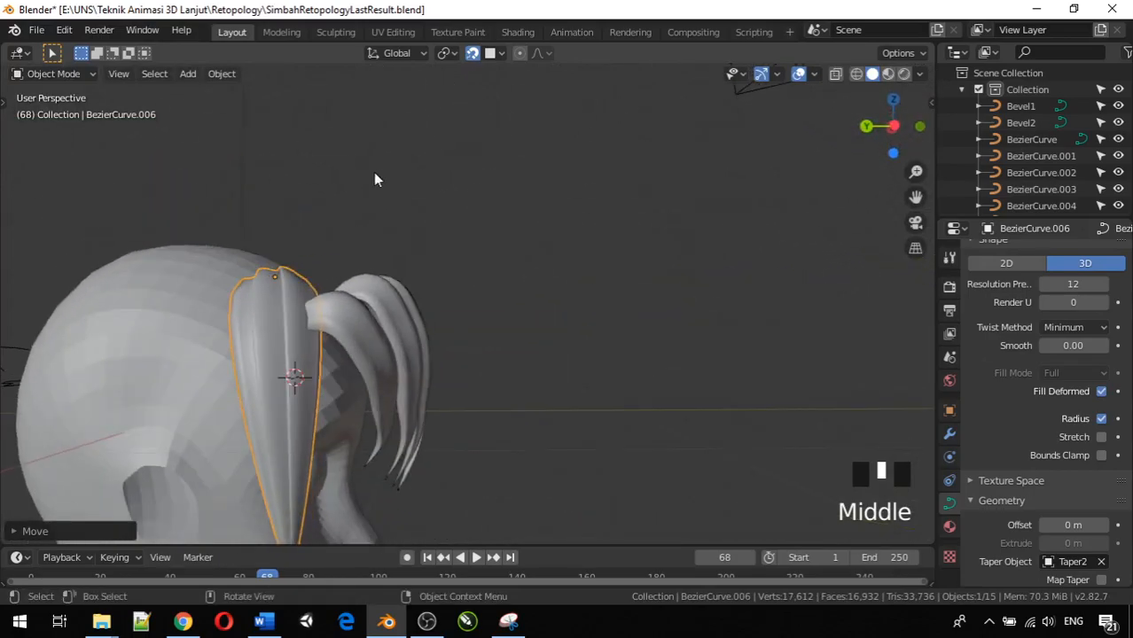
scroll(323, 260, "down", 2)
key("KP_3")
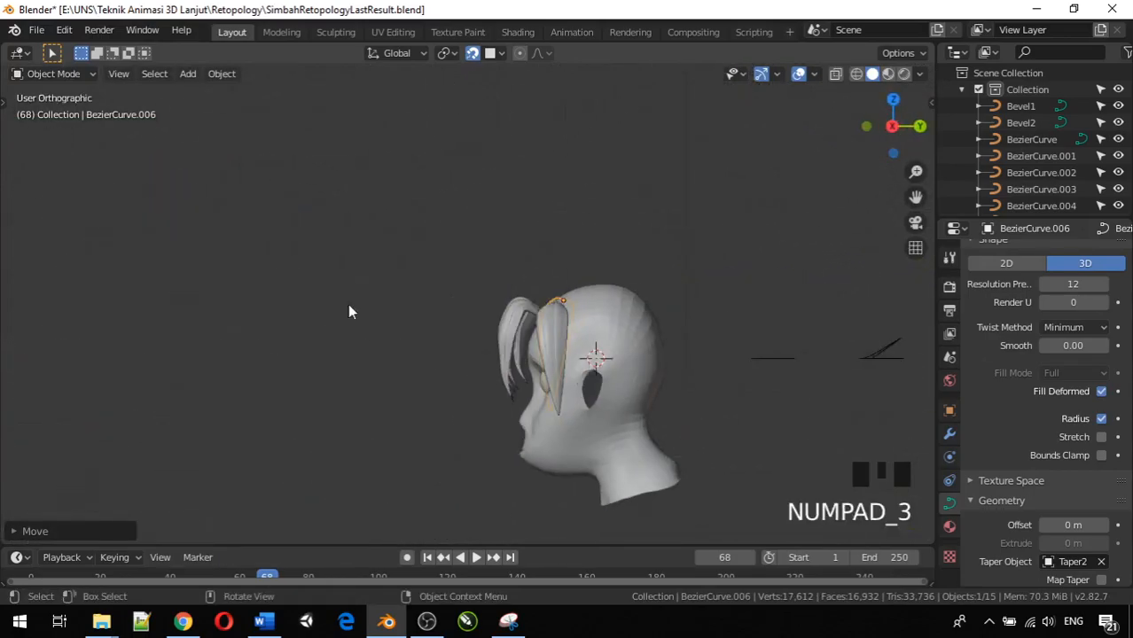
key("ctrl+KP_3")
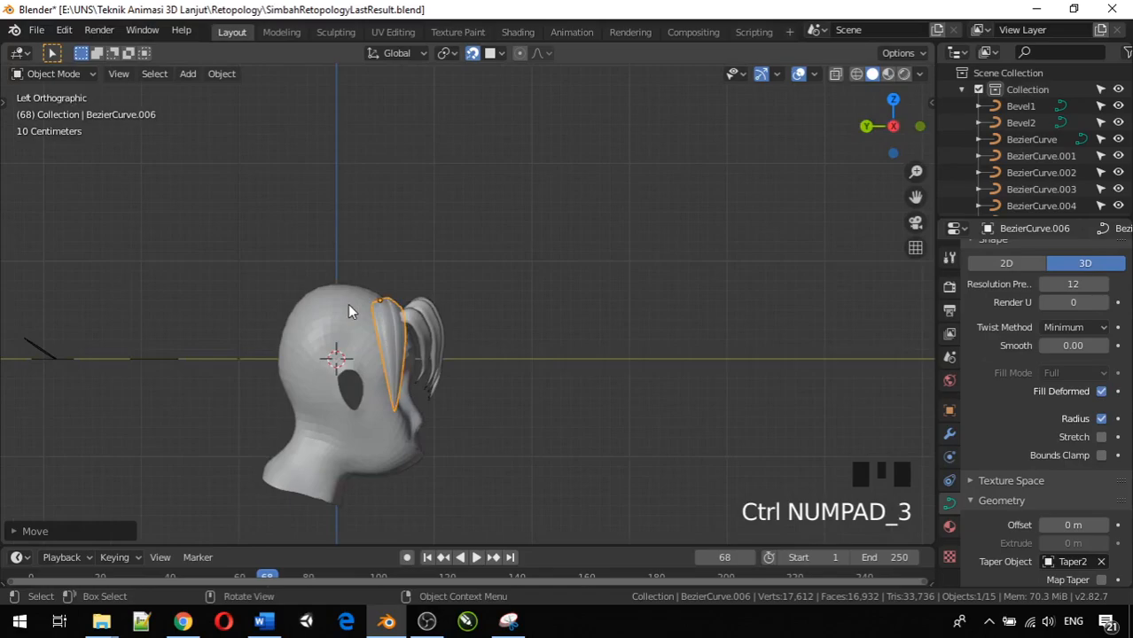
key("g")
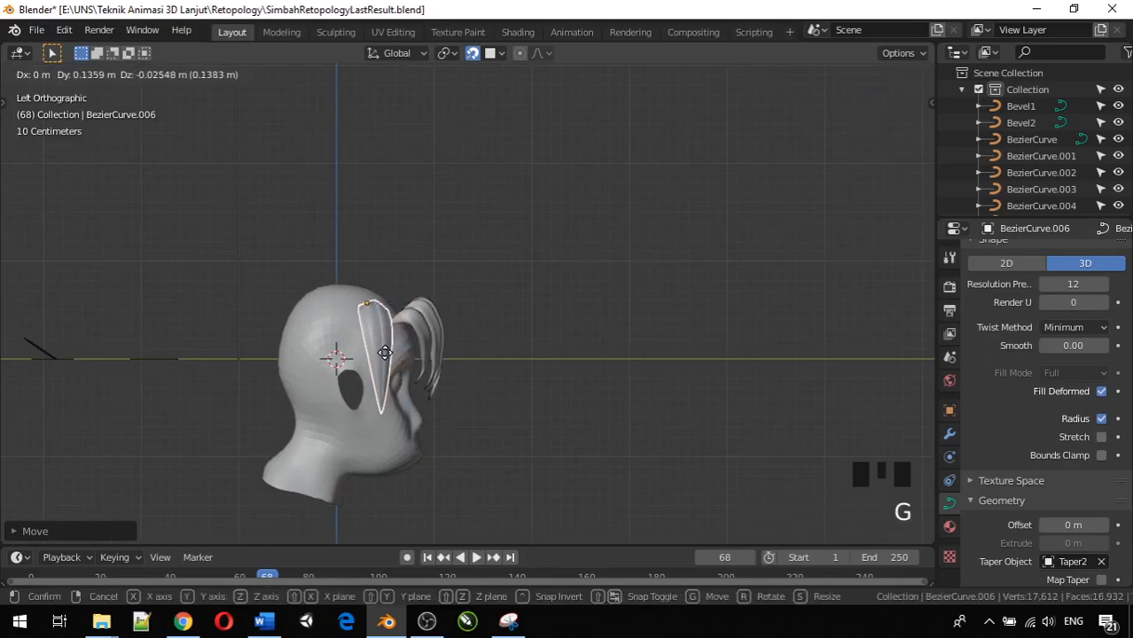
left_click(383, 353)
key("r")
left_click(388, 332)
key("g")
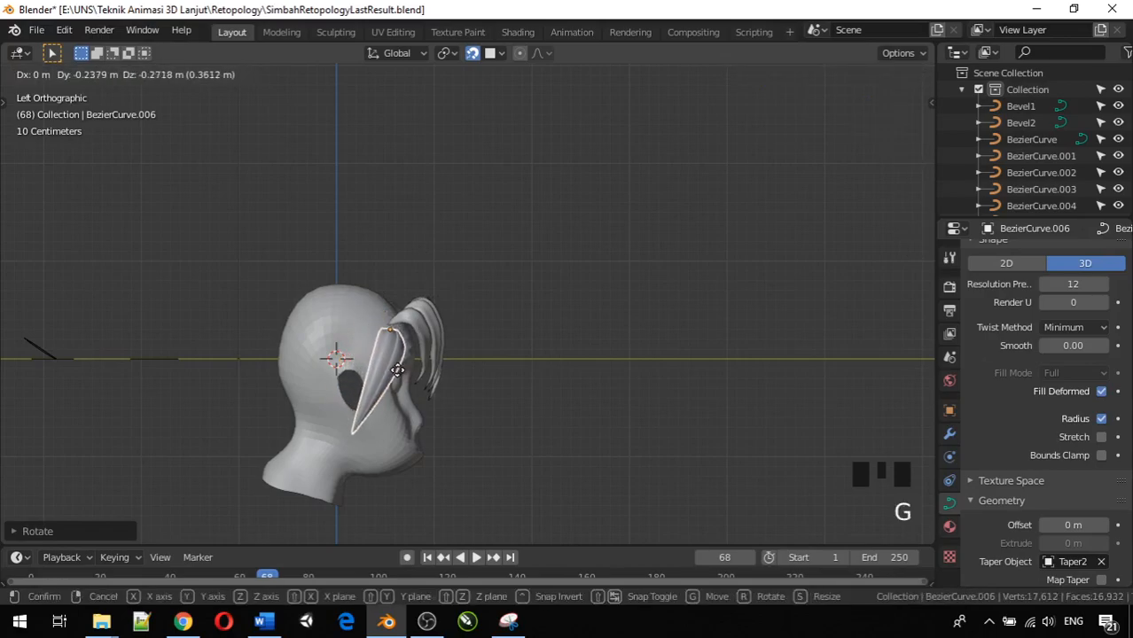
left_click(394, 365)
key("r")
left_click(480, 365)
Step: In Edit Mode, move the duplicate strand's tip control point farther back below the ear in the left view
middle_click_drag(480, 364, 347, 367)
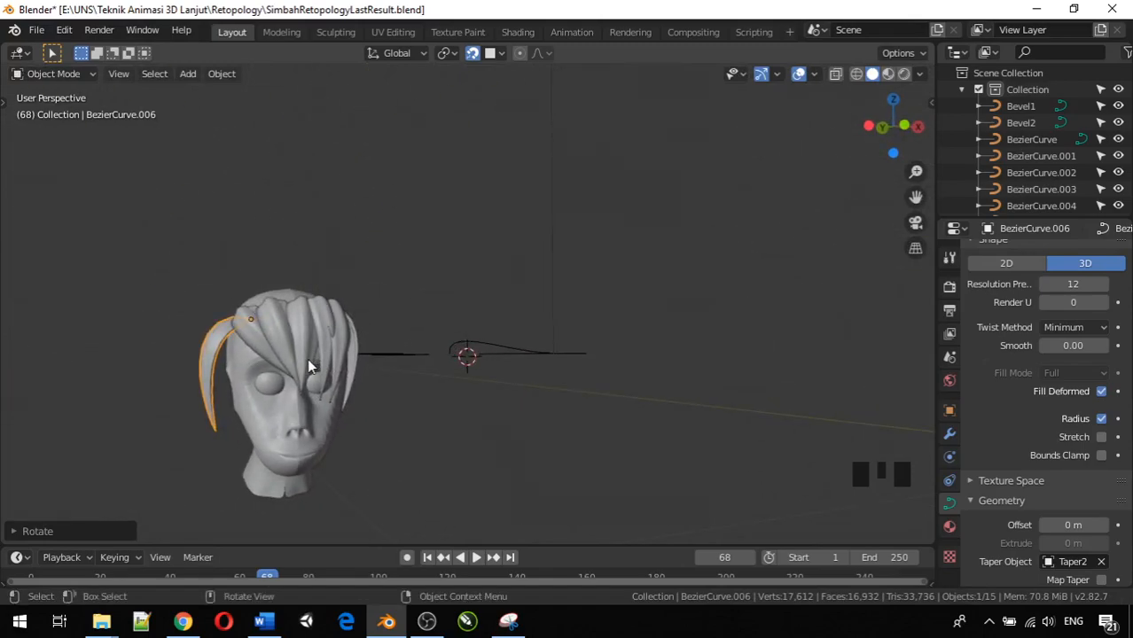
key("KP_1")
key("KP_3")
key("KP_1")
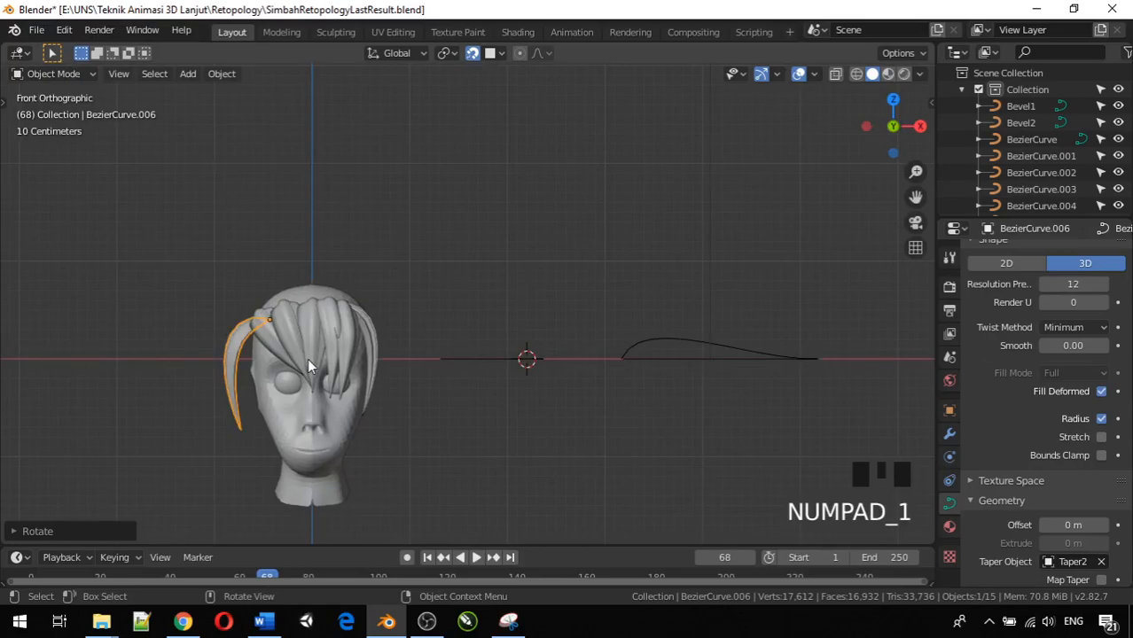
key("KP_1")
key("KP_3")
key("KP_1")
key("ctrl+KP_3")
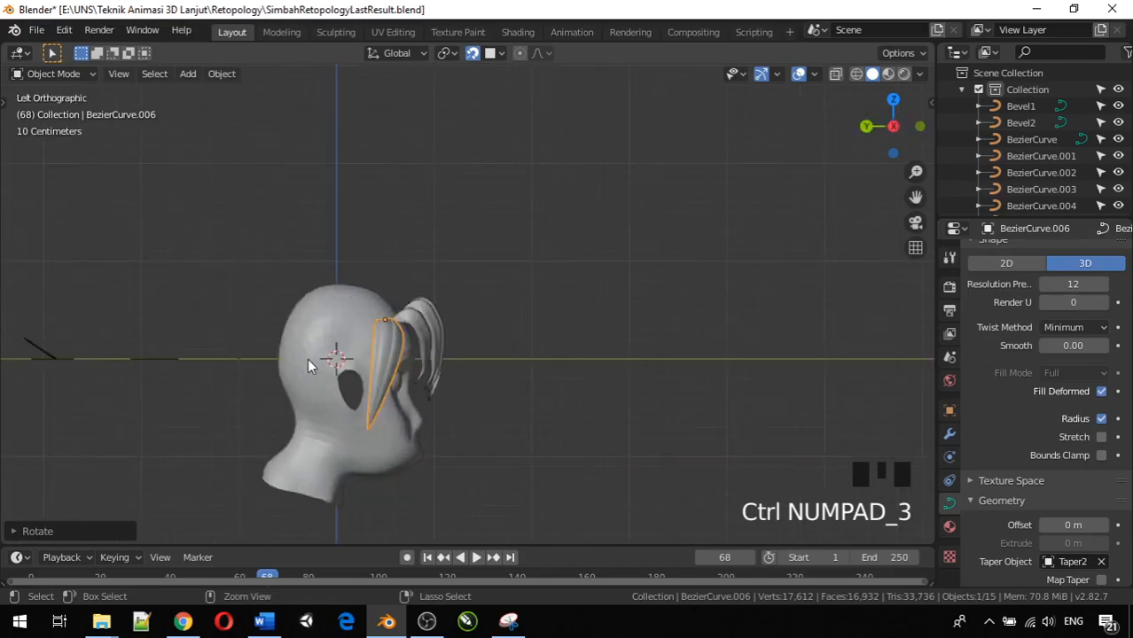
key("Tab")
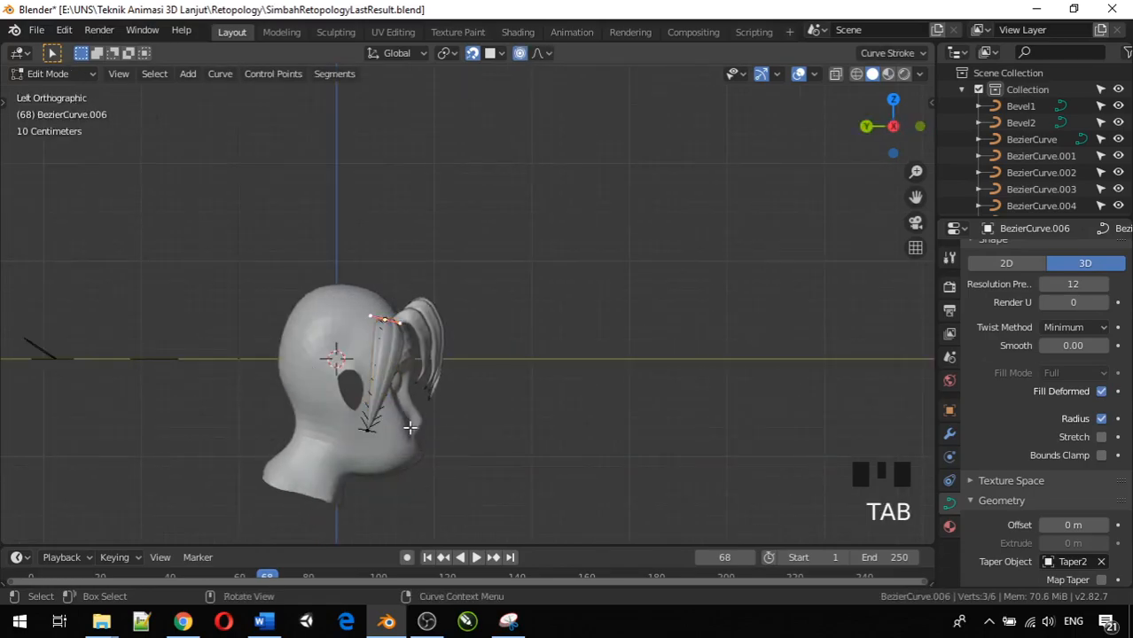
left_click(367, 429)
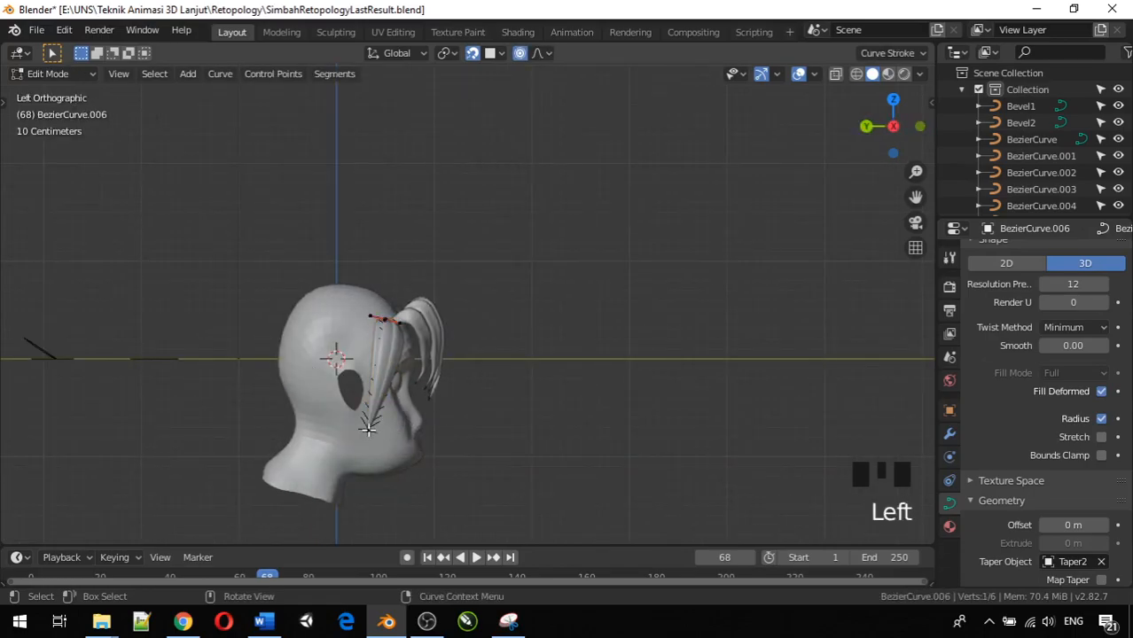
left_click(365, 429)
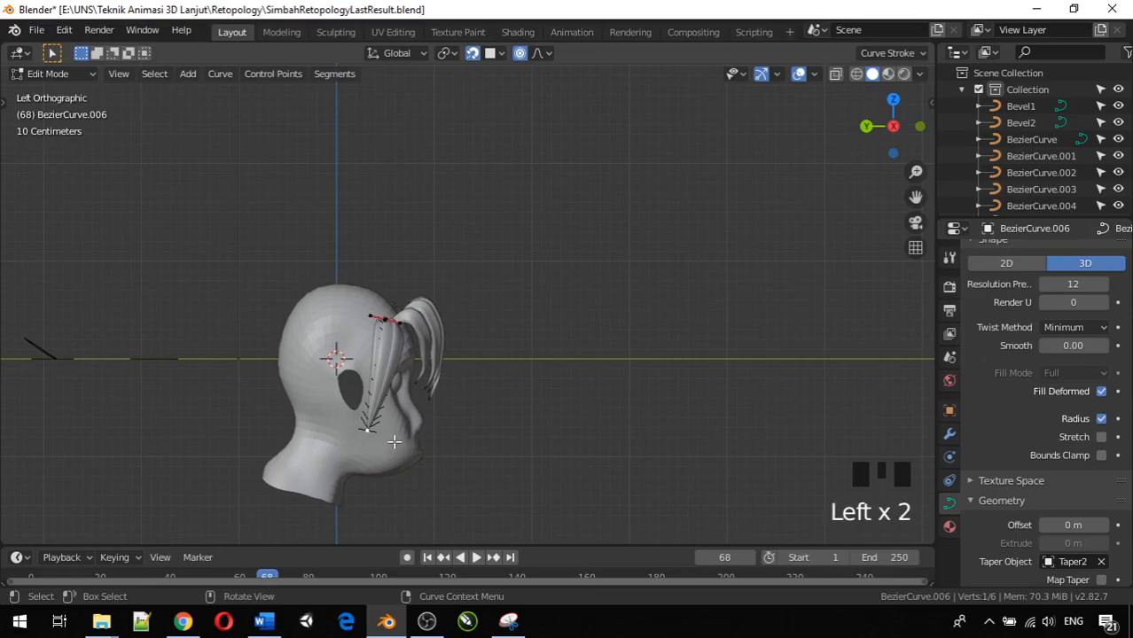
key("g")
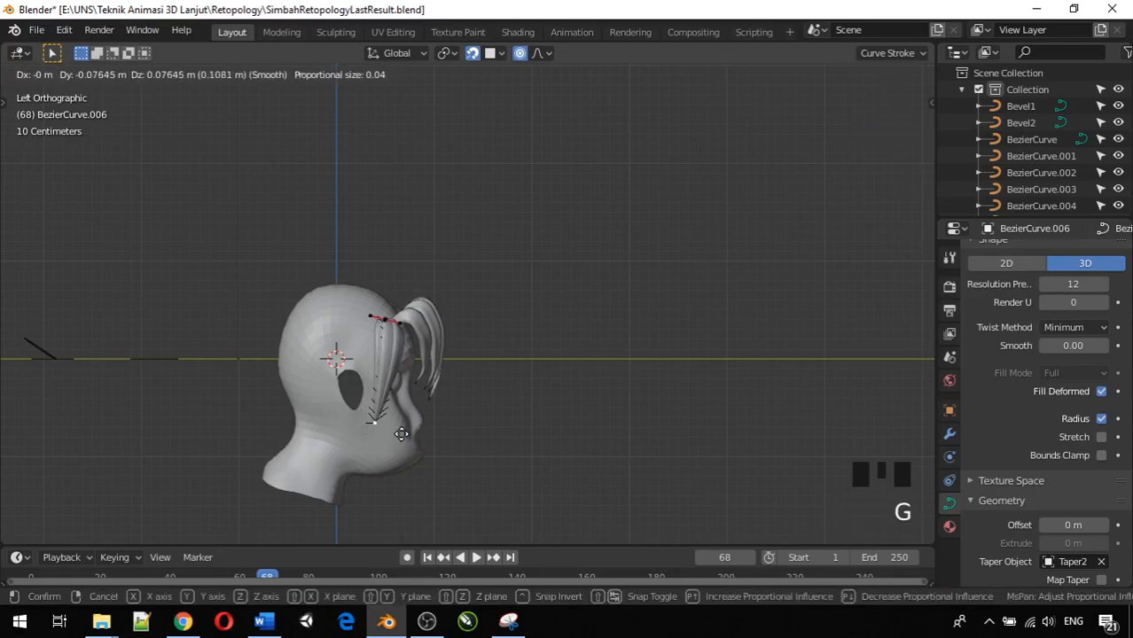
left_click(378, 441)
mouse_move(378, 441)
middle_mouse_down()
mouse_move(355, 425)
mouse_move(268, 422)
mouse_move(378, 445)
middle_mouse_up()
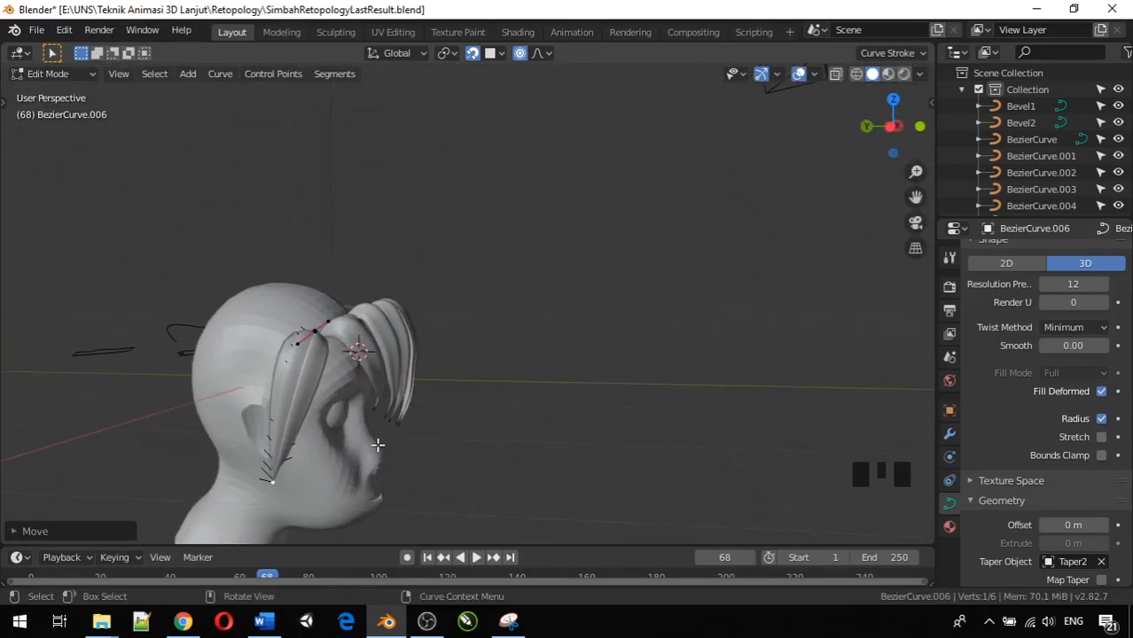
Step: Try to move the rear handle of the duplicate strand's root control point in the left view
key("KP_3")
key("ctrl+KP_3")
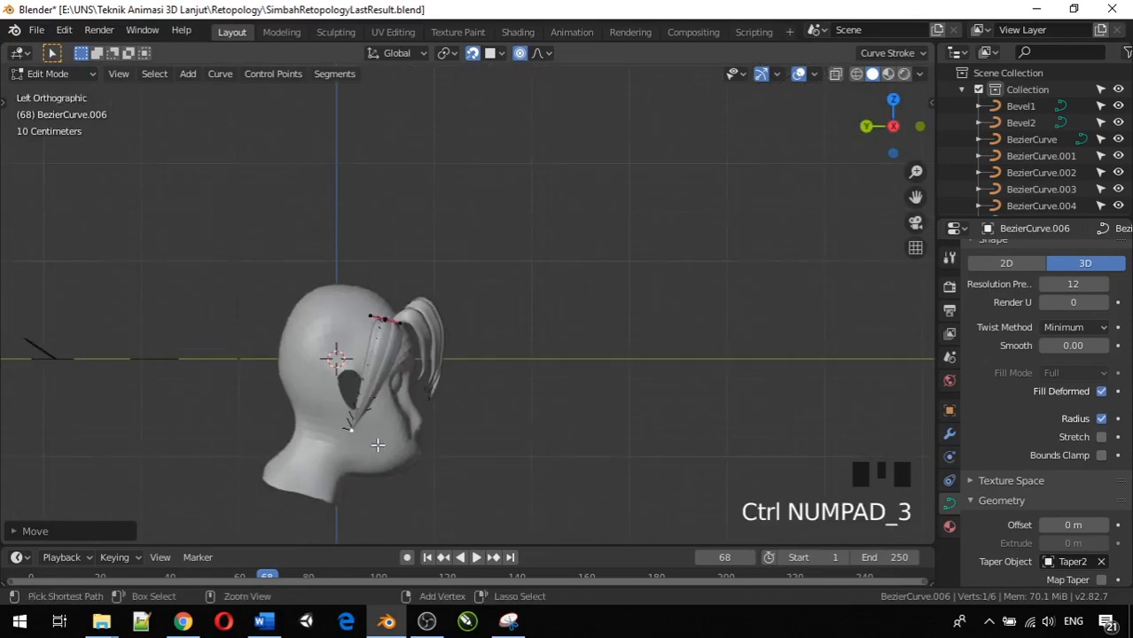
left_click(369, 319)
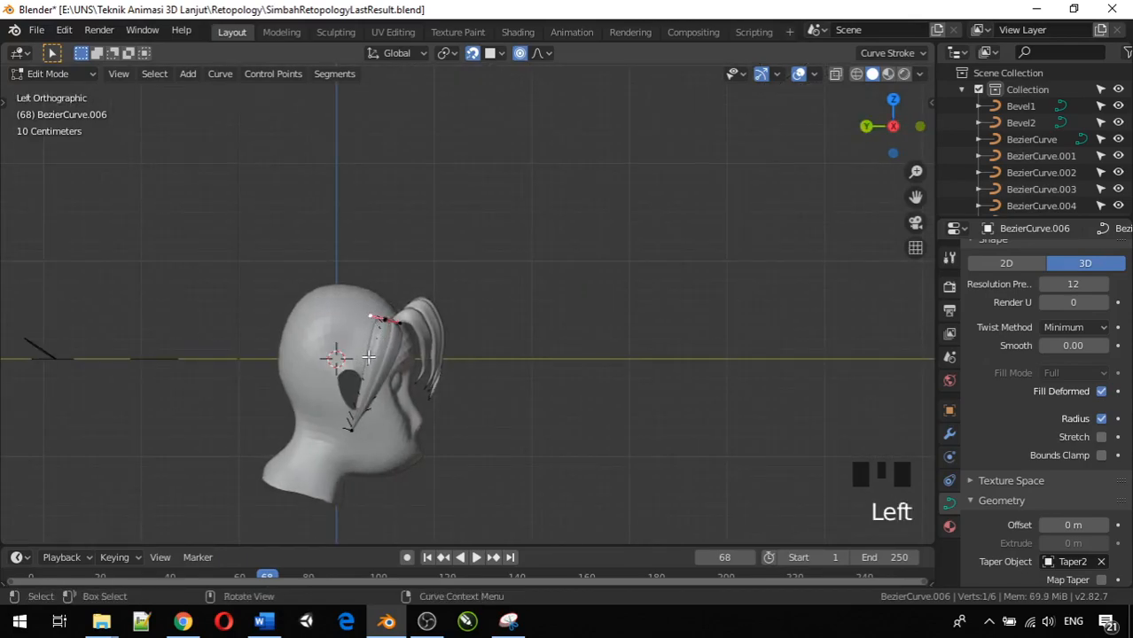
key("g")
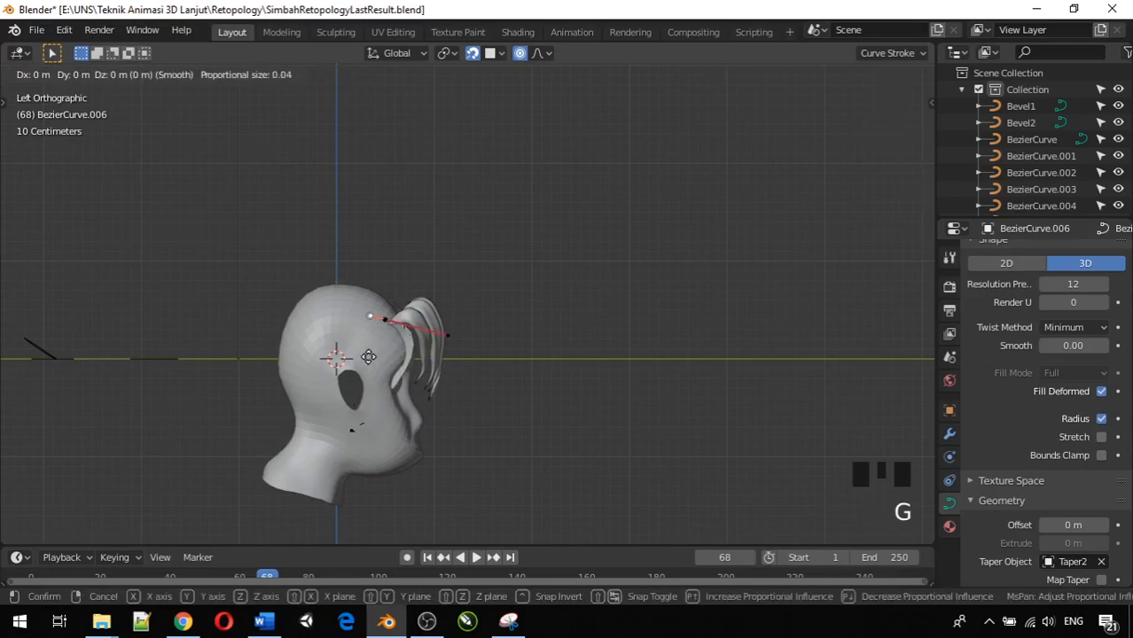
left_click(351, 358)
key("ctrl+z")
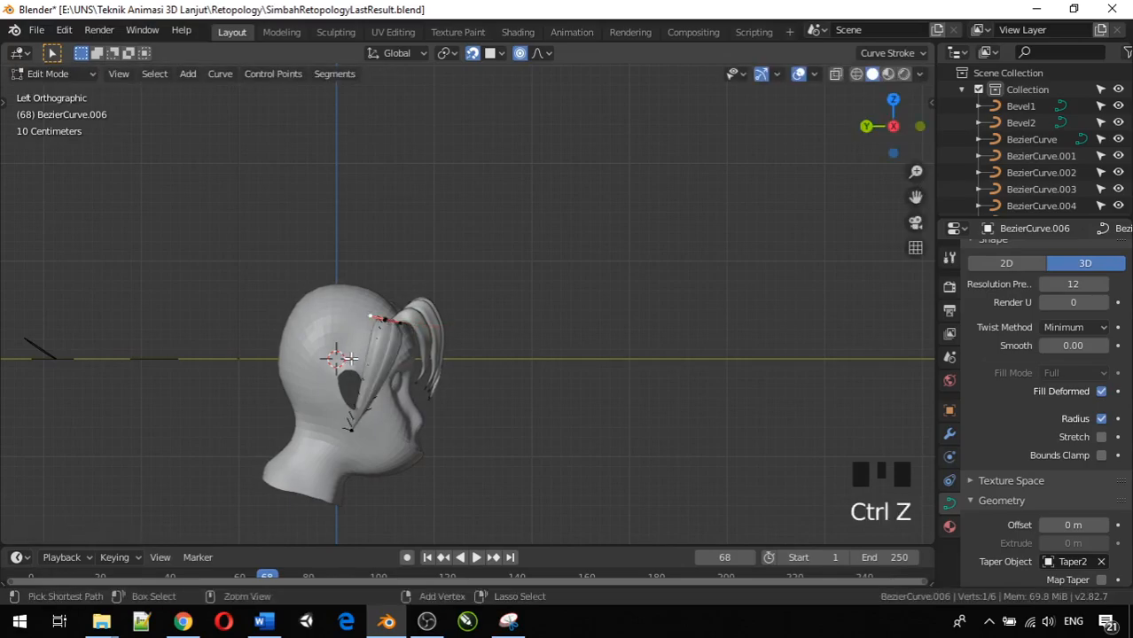
Step: In the top view, move the outer handle of the duplicate strand's root point along X toward the head
middle_click_drag(351, 358, 259, 388)
left_click(185, 339)
key("KP_3")
key("KP_1")
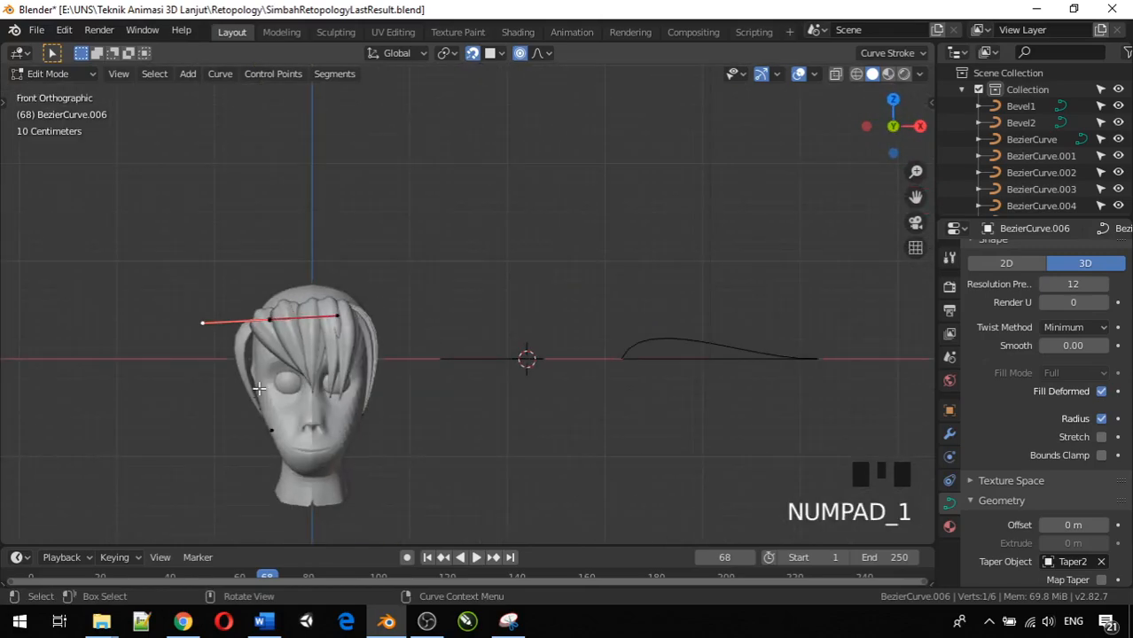
key("KP_7")
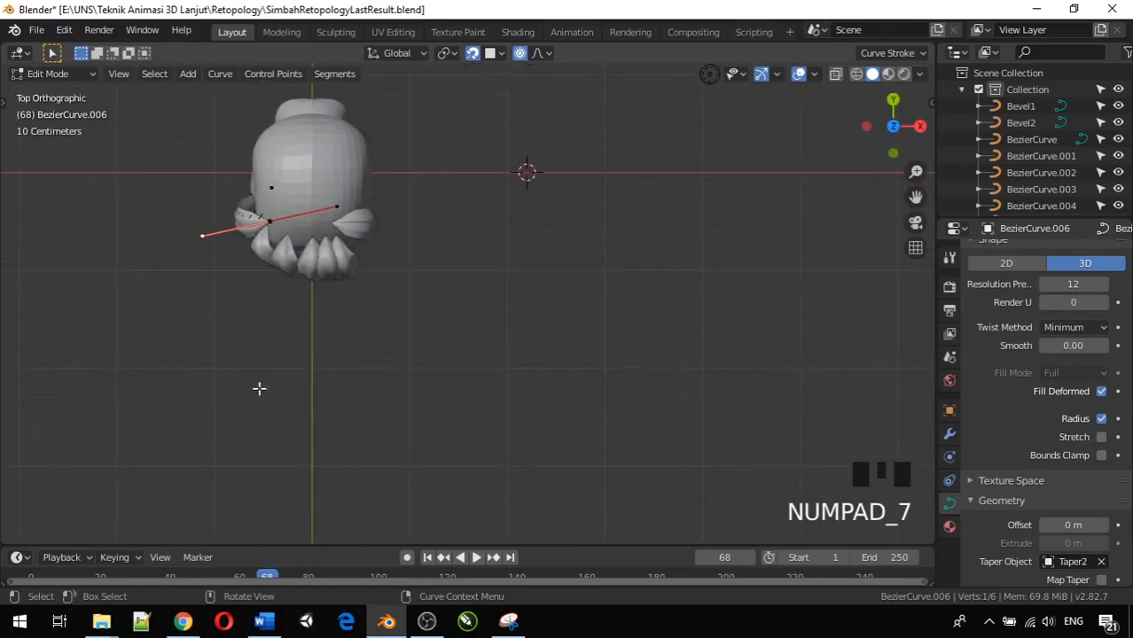
key("g")
key("x")
left_click(210, 344)
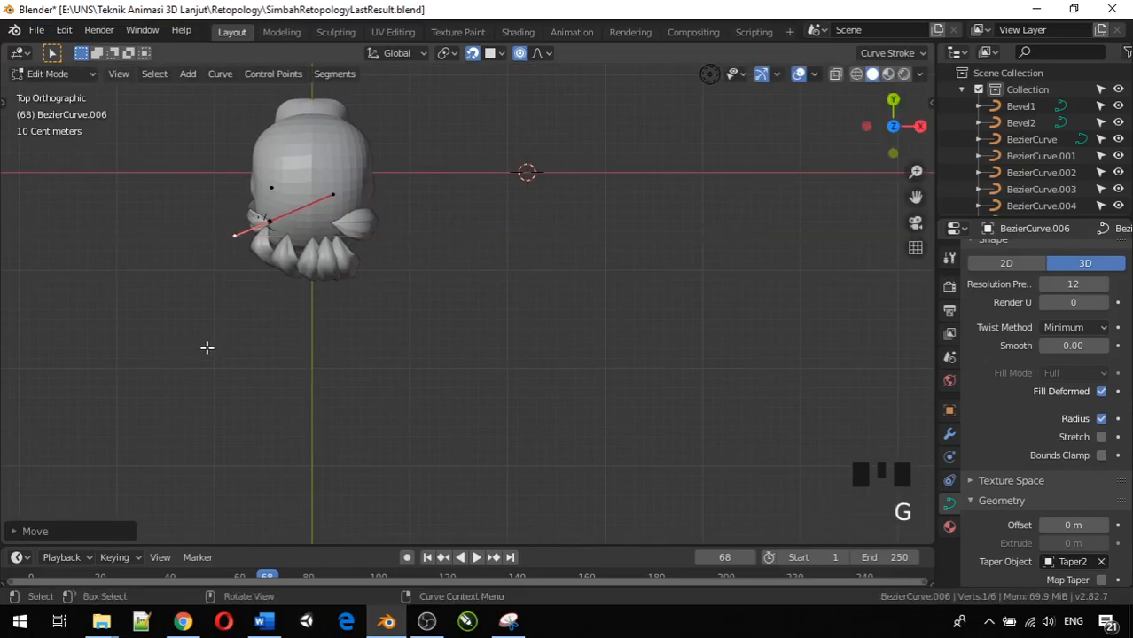
Step: Pull the root point's inner handle along negative X, and rotate the root control point in the top view
left_click(332, 195)
key("g")
key("x")
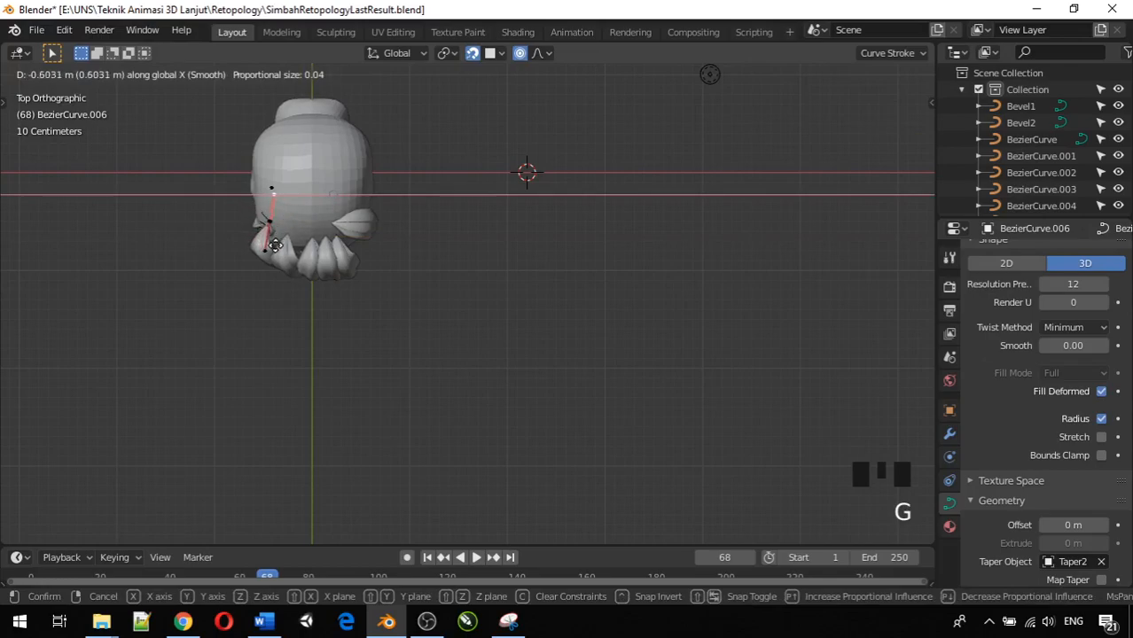
left_click(282, 227)
left_click(268, 222)
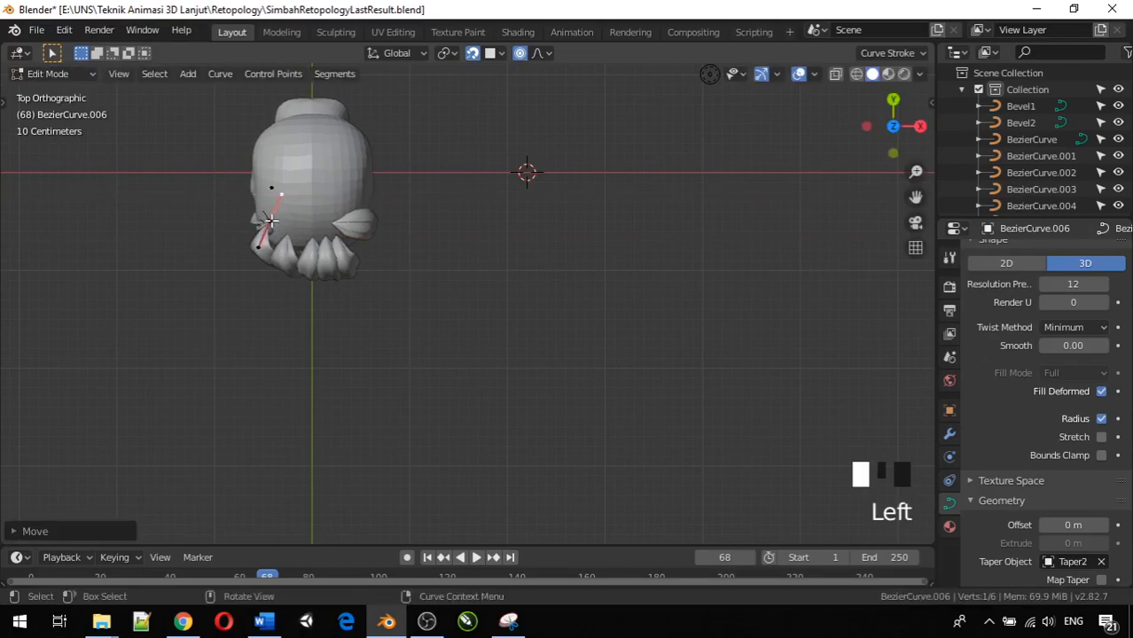
key("r")
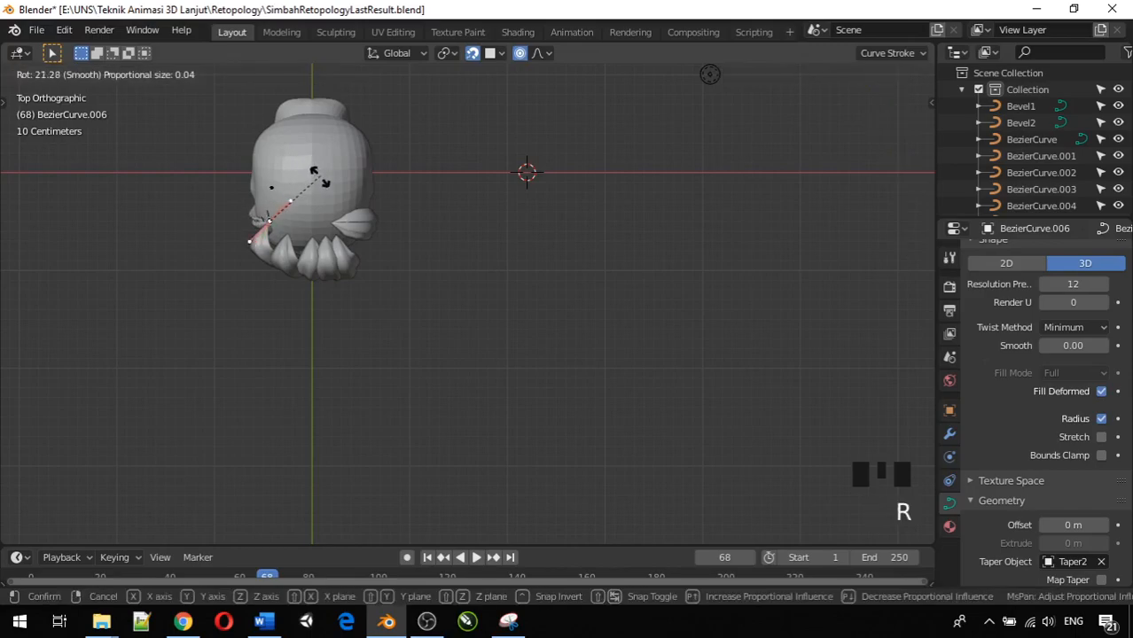
left_click(226, 302)
Step: Raise the duplicate side strand's tip control point about 0.16 m, closer to the ear
middle_click_drag(226, 302, 408, 113)
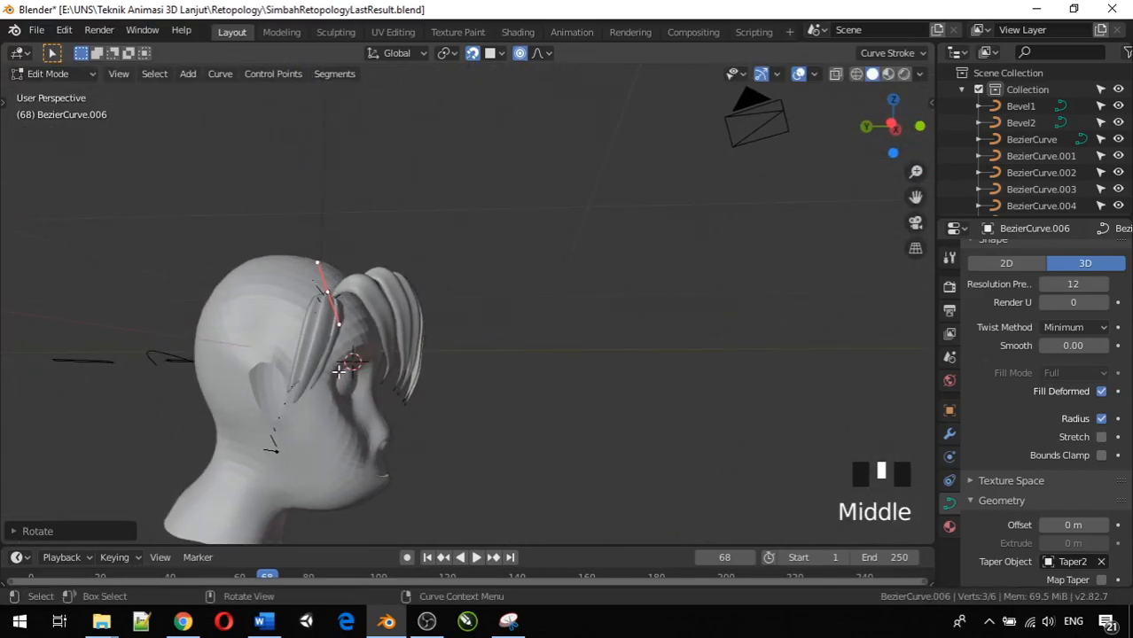
key("Tab")
key("Tab")
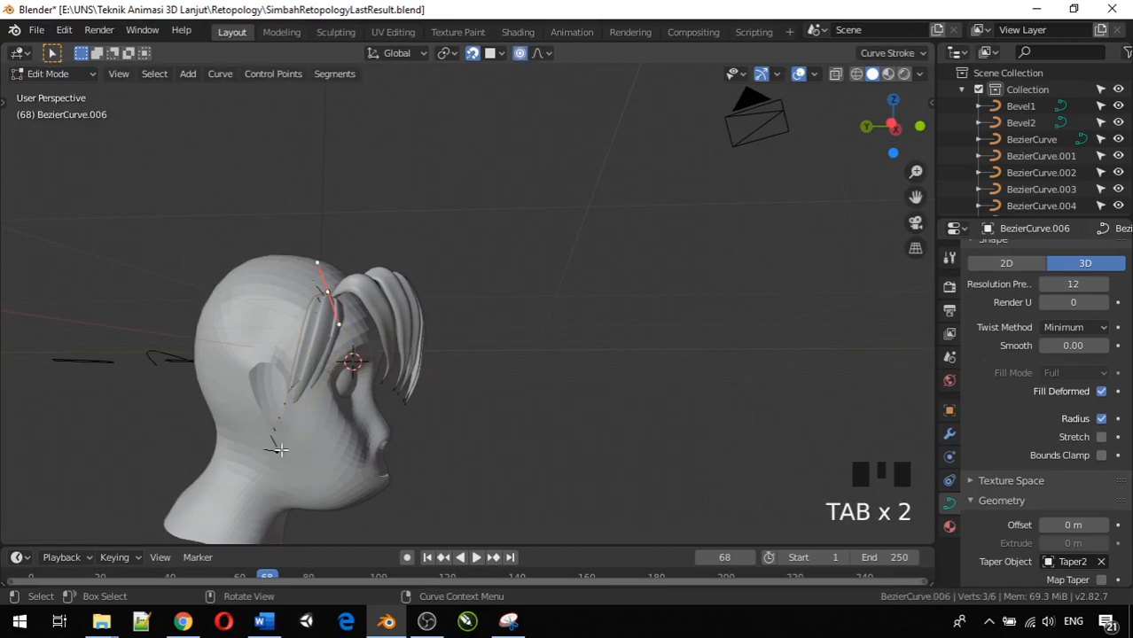
left_click(274, 452)
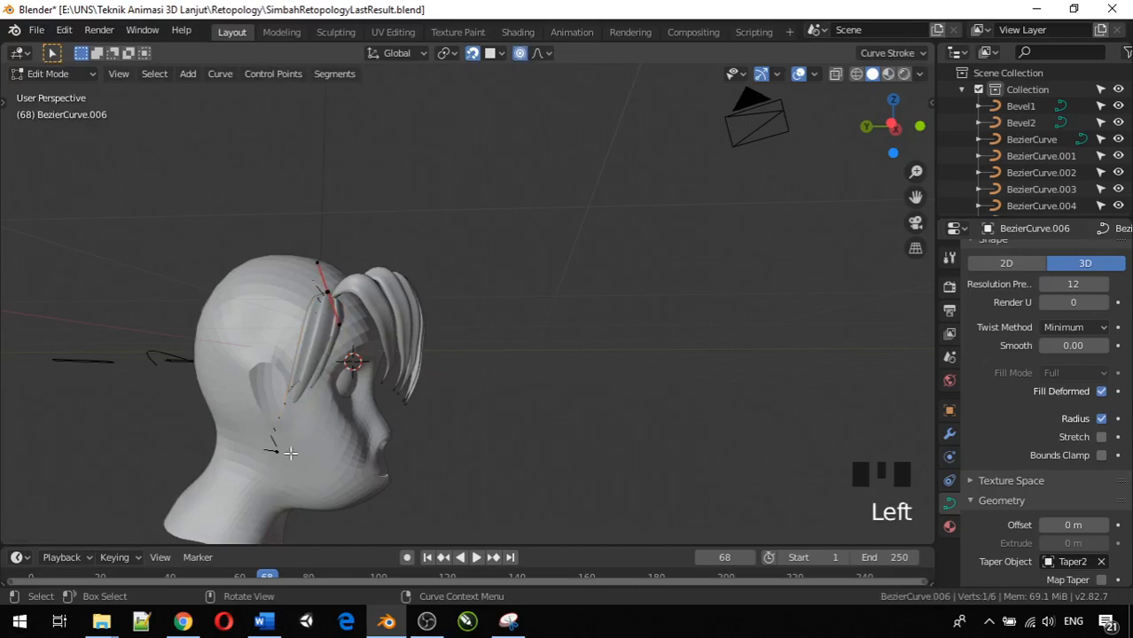
key("g")
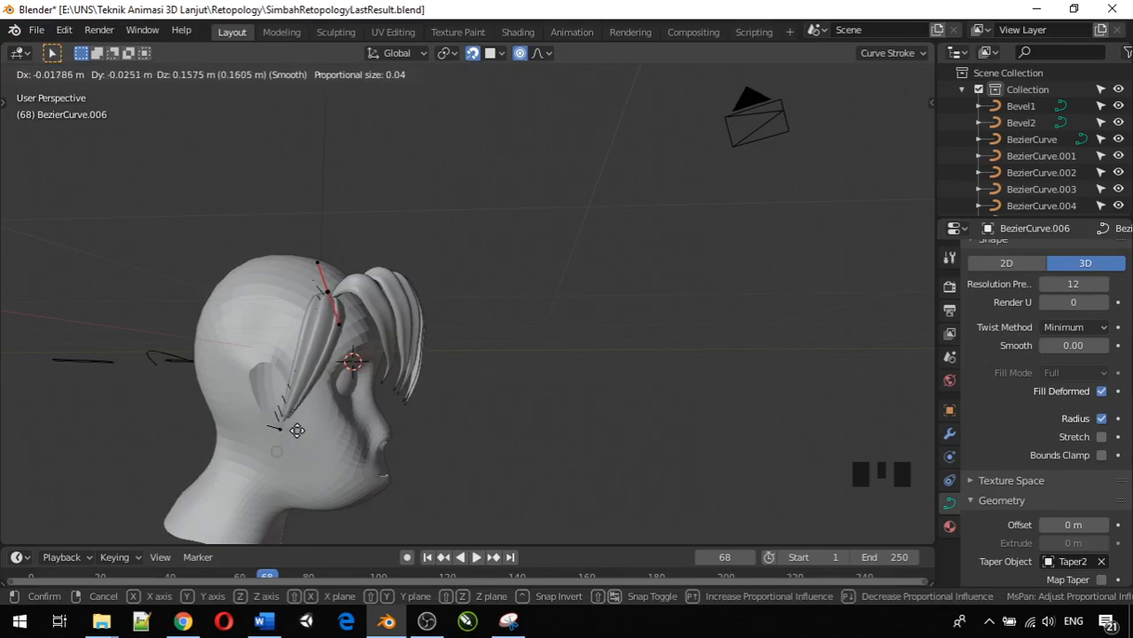
left_click(298, 430)
Step: In Object Mode, rotate the original side strand in the right view so its tip points back toward the ear
middle_click_drag(298, 431, 71, 535)
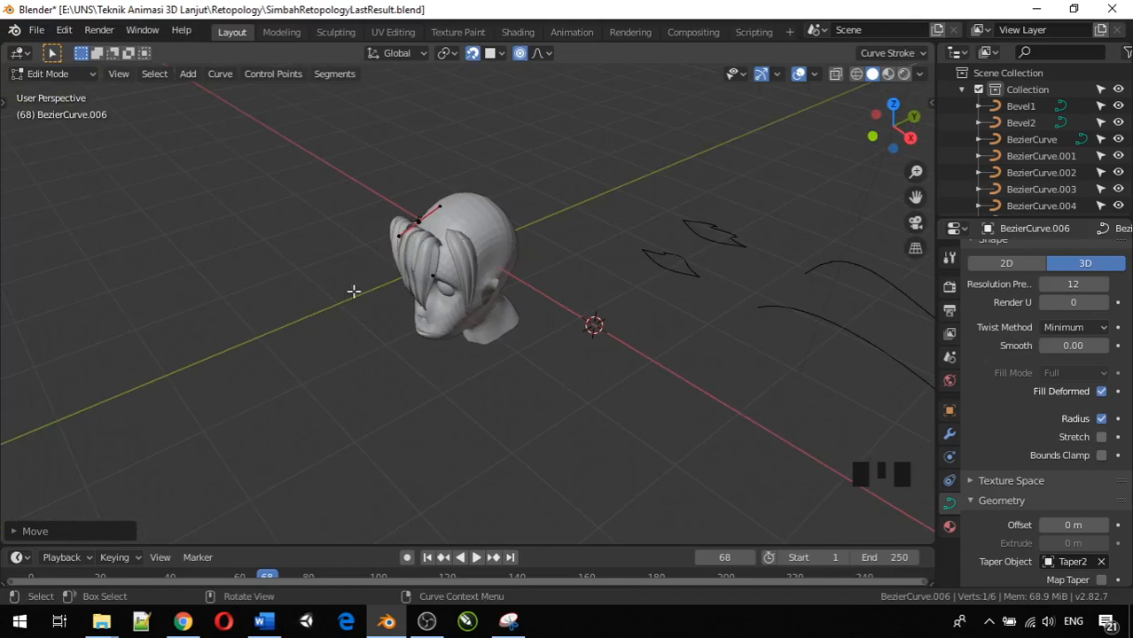
middle_click_drag(480, 296, 523, 335)
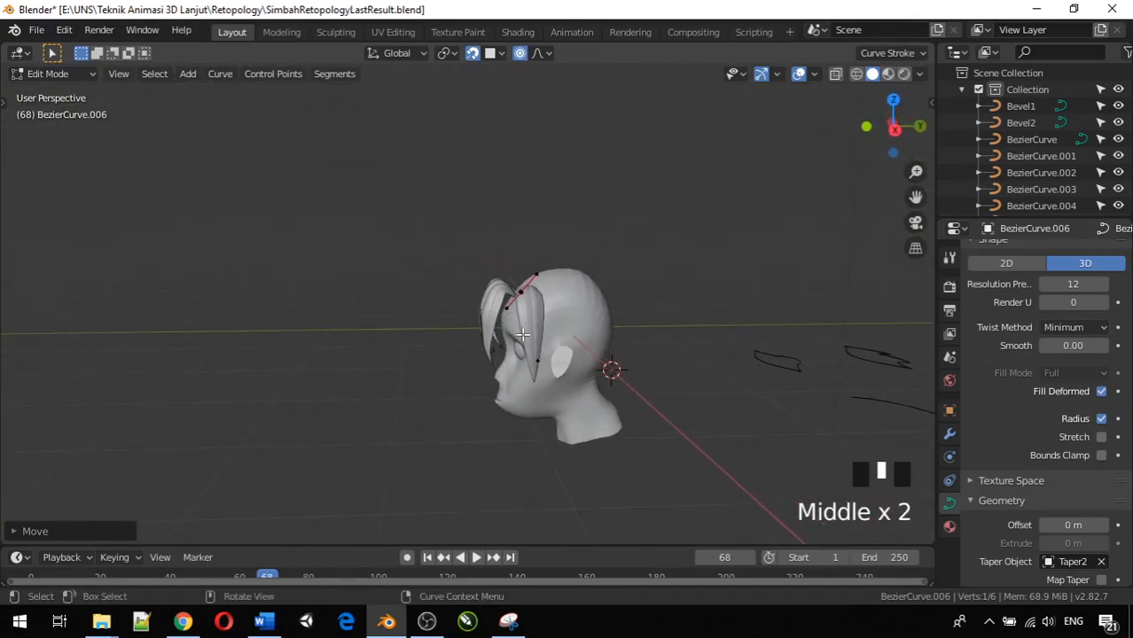
left_click(536, 352)
key("Tab")
left_click(535, 350)
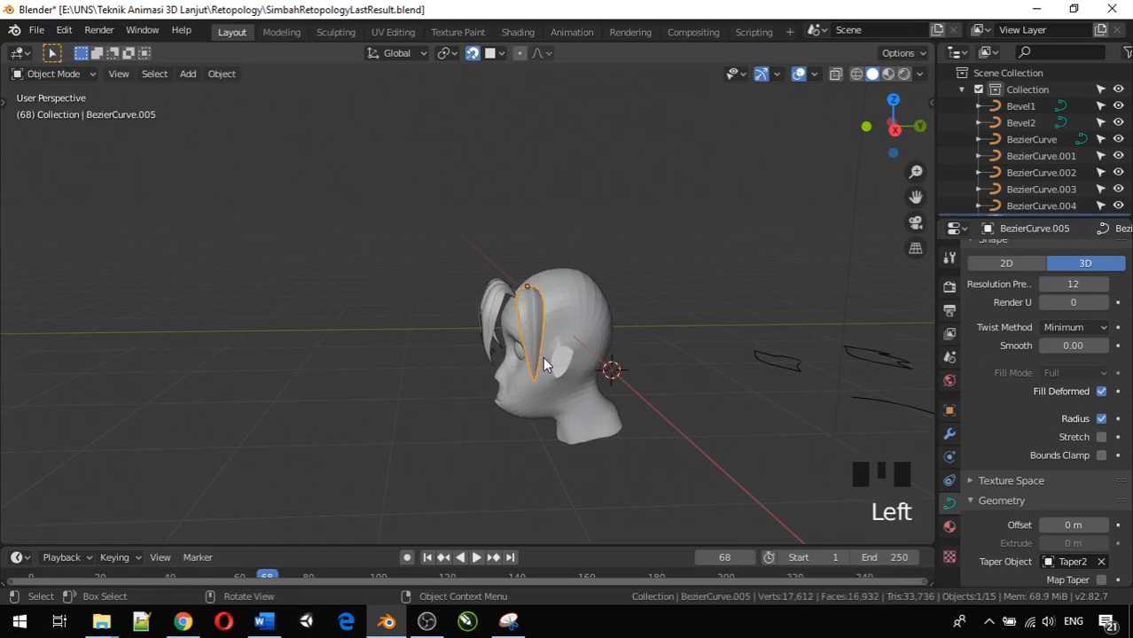
key("ctrl+KP_3")
key("KP_3")
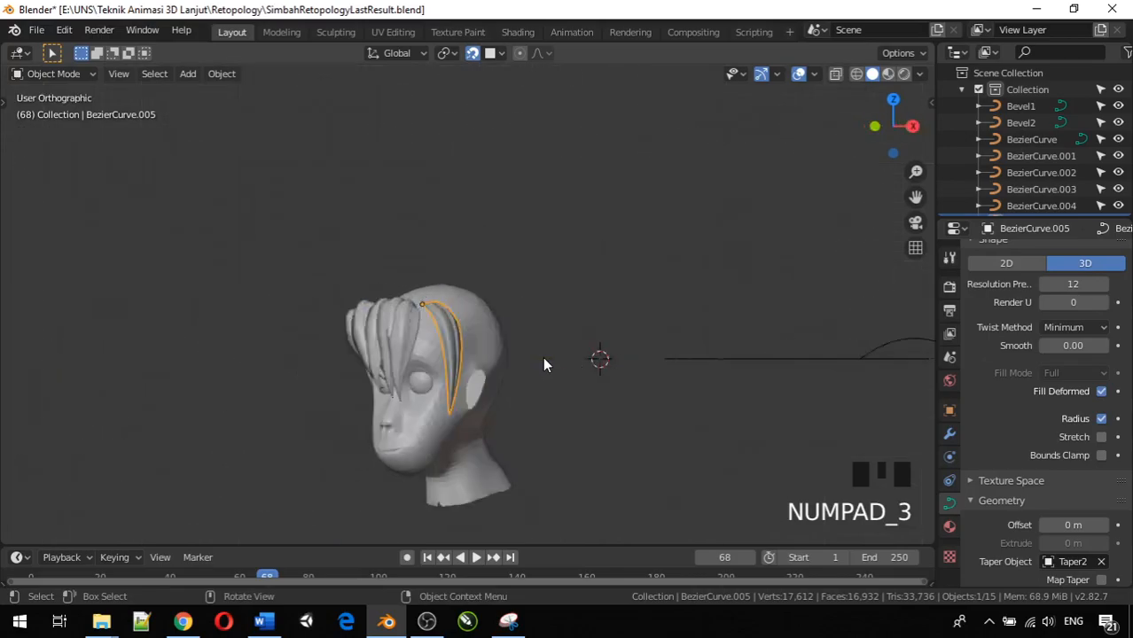
key("r")
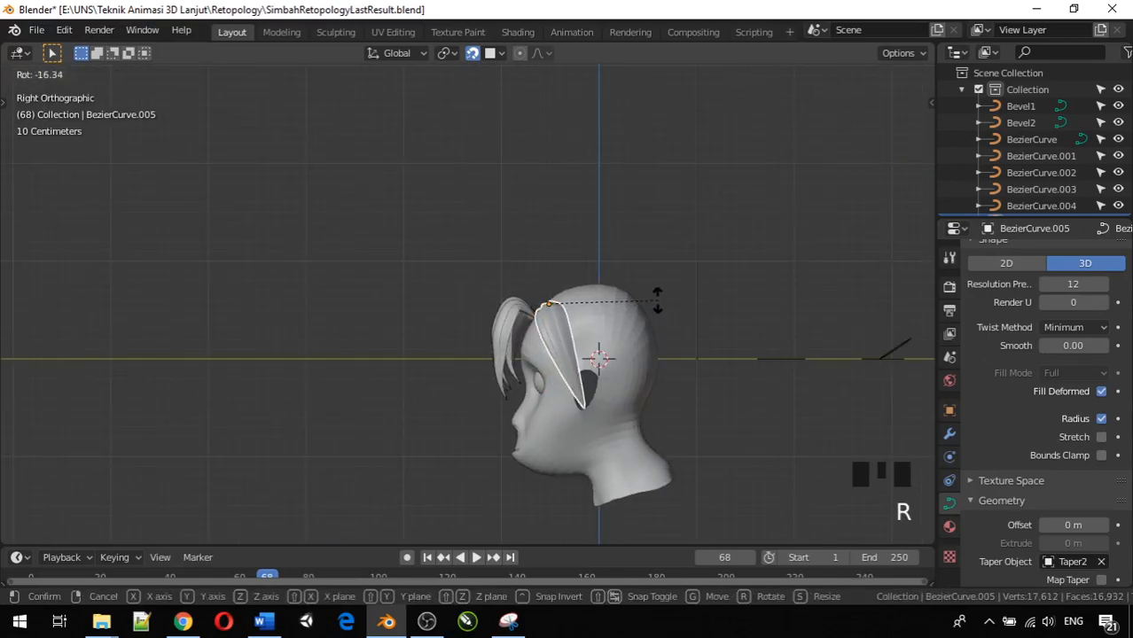
left_click(655, 315)
middle_click_drag(654, 315, 737, 331)
key("KP_1")
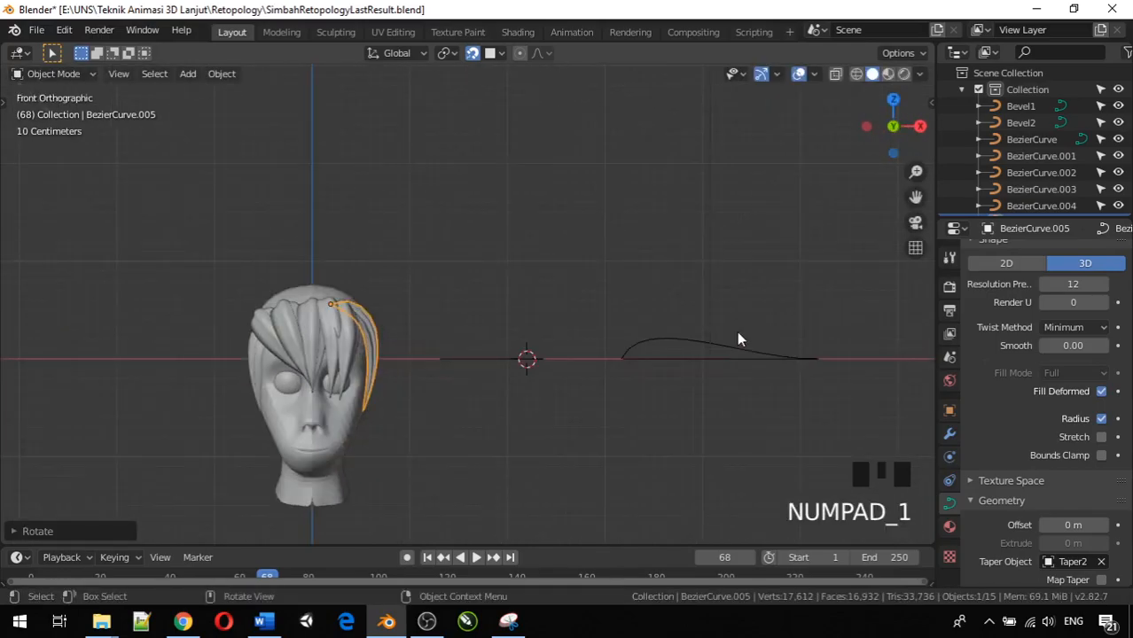
left_click(618, 248)
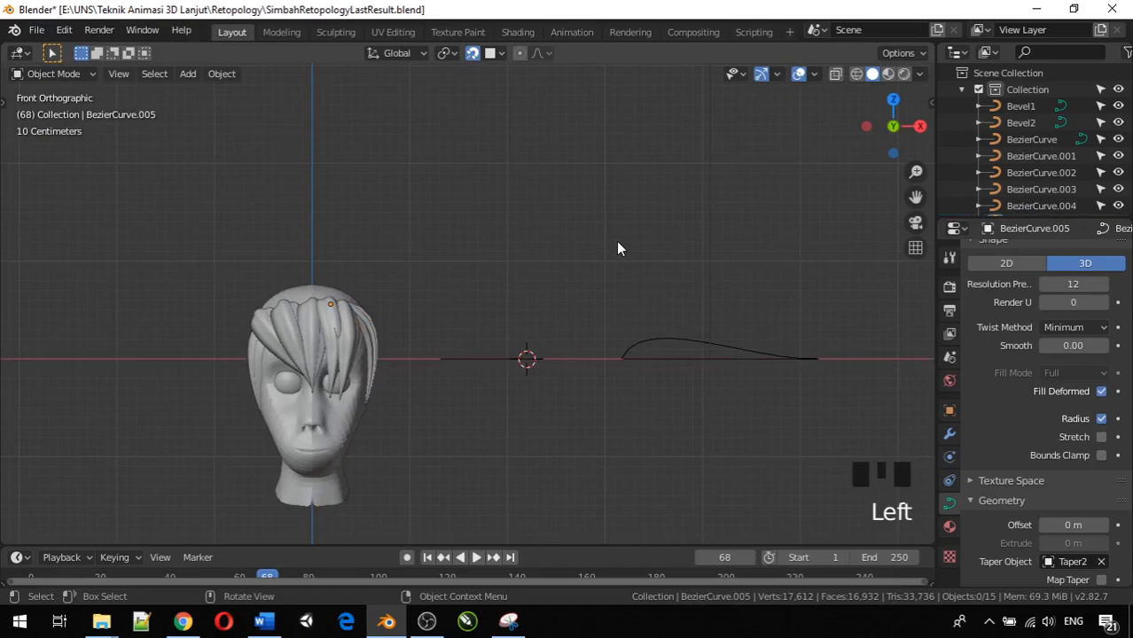
Step: Duplicate the Taper1 fringe strand and place the copy on top of the head, about 0.67 m back and 0.3 m higher
middle_click_drag(428, 302, 625, 310)
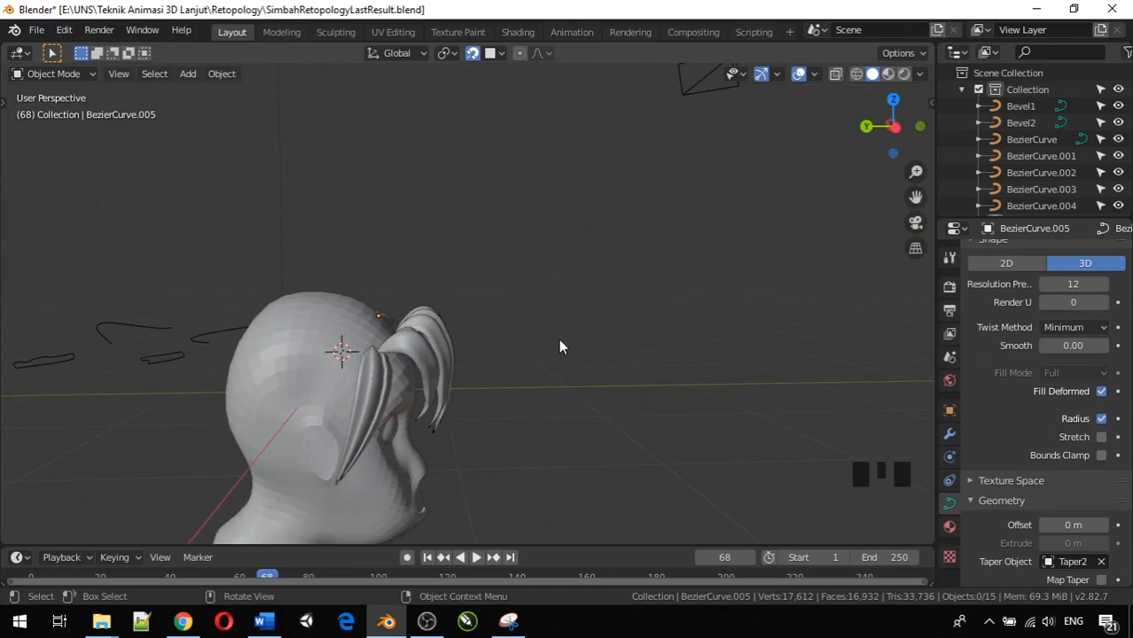
left_click(379, 397)
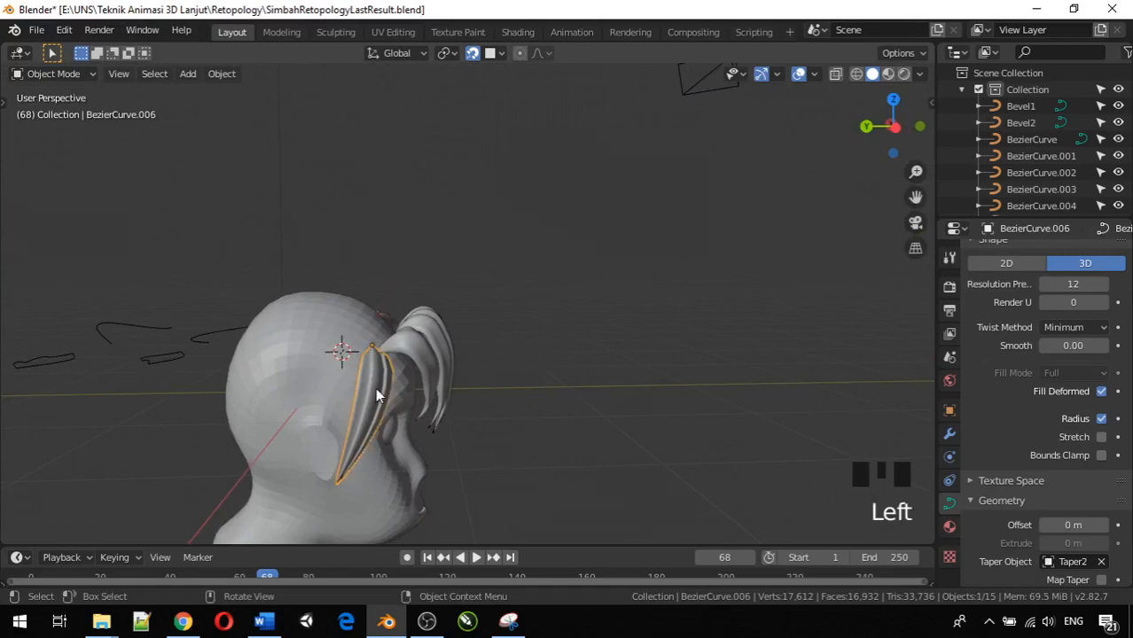
middle_click_drag(421, 368, 340, 414)
left_click(333, 401)
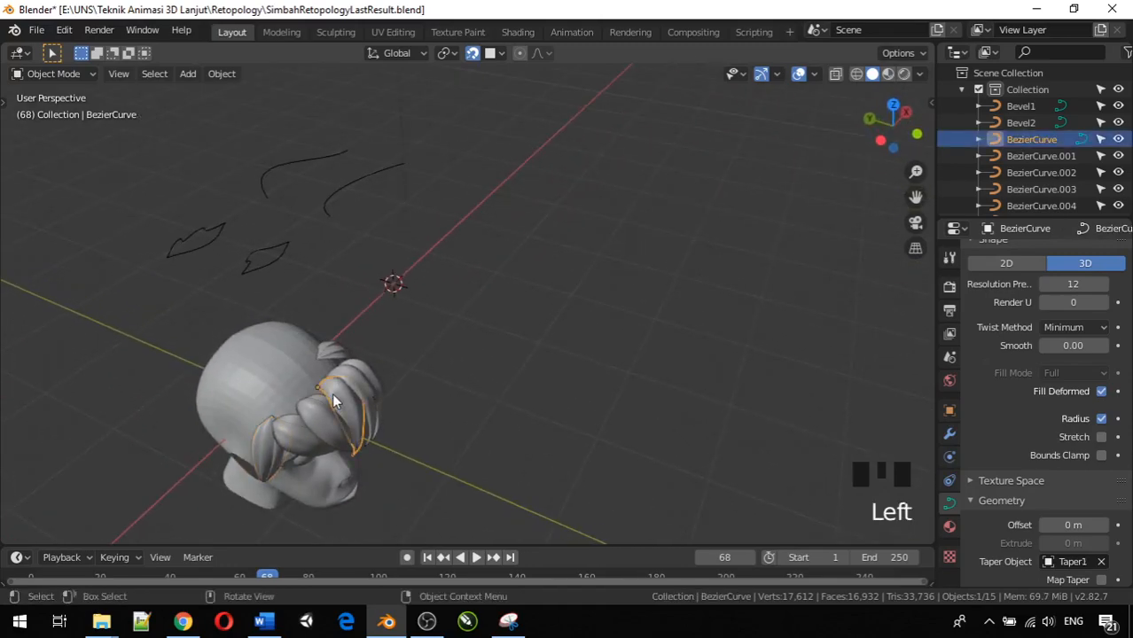
key("shift+d")
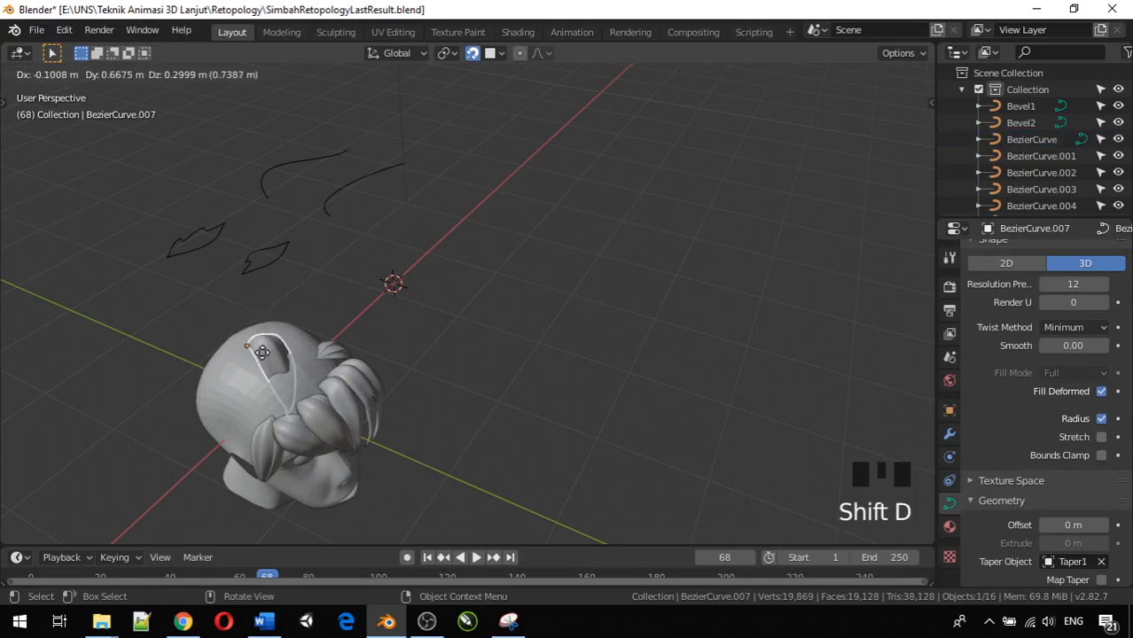
left_click(264, 359)
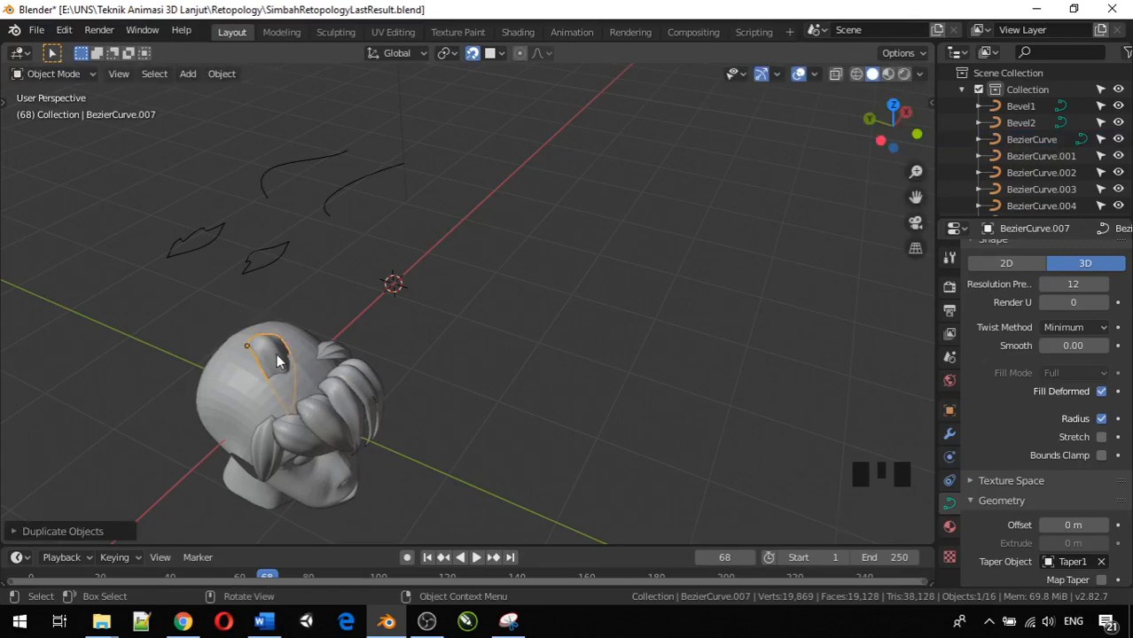
Step: In the top view, rotate the copied strand so it points toward the back of the head
key("KP_7")
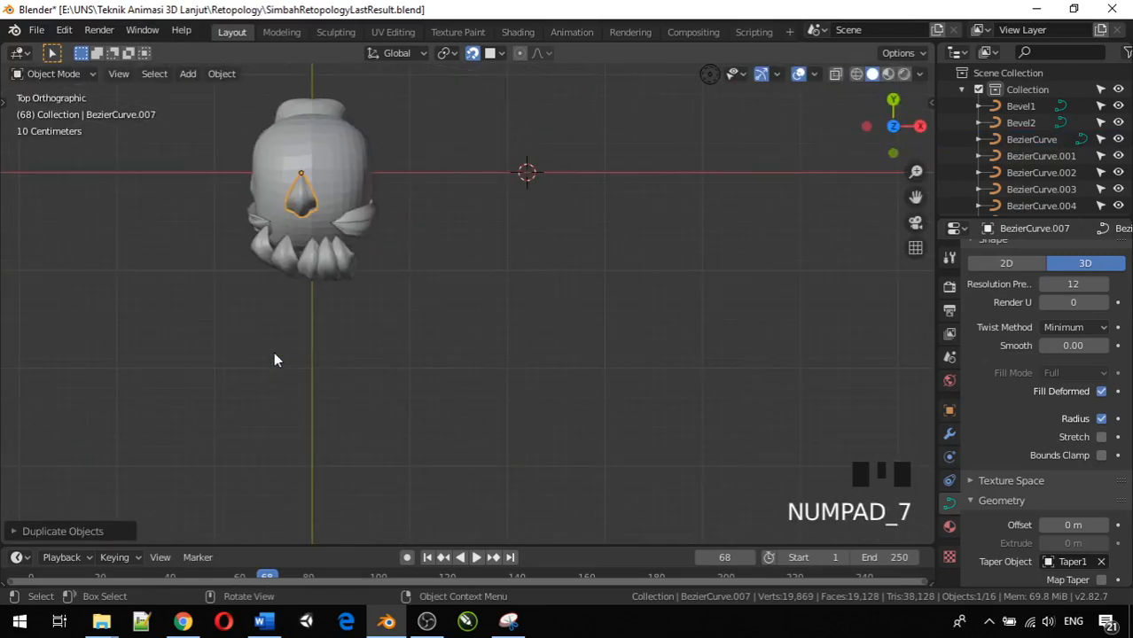
key("r")
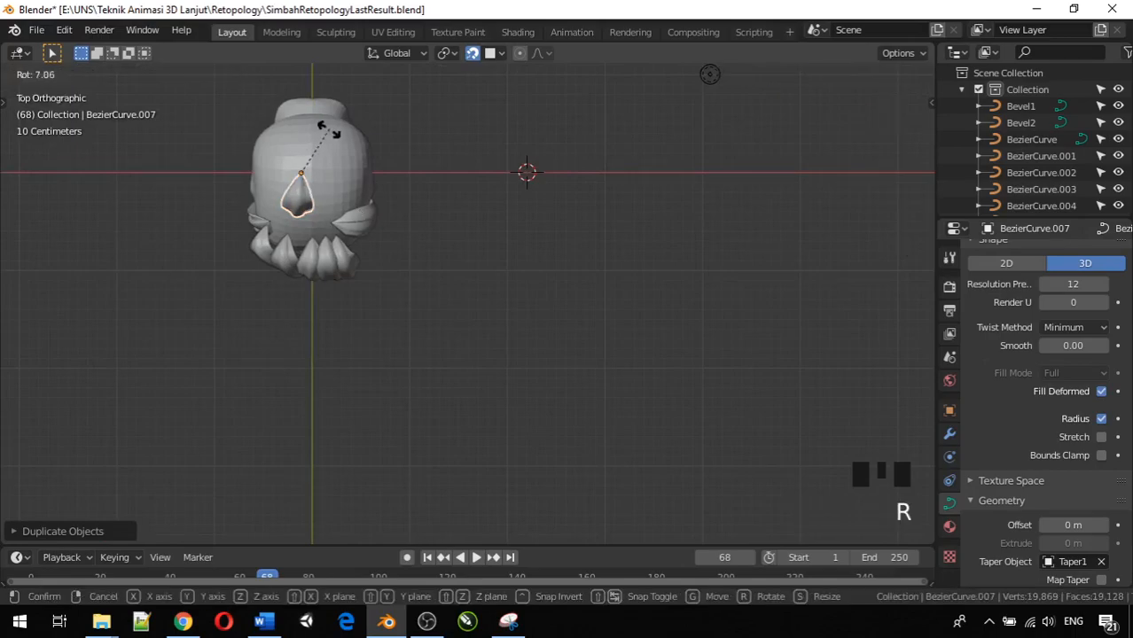
left_click(192, 425)
Step: In Edit Mode, lower the copied strand's tip control point about 0.04 m and adjust the neighbouring point along the back of the head
middle_click_drag(455, 310, 90, 100)
key("Tab")
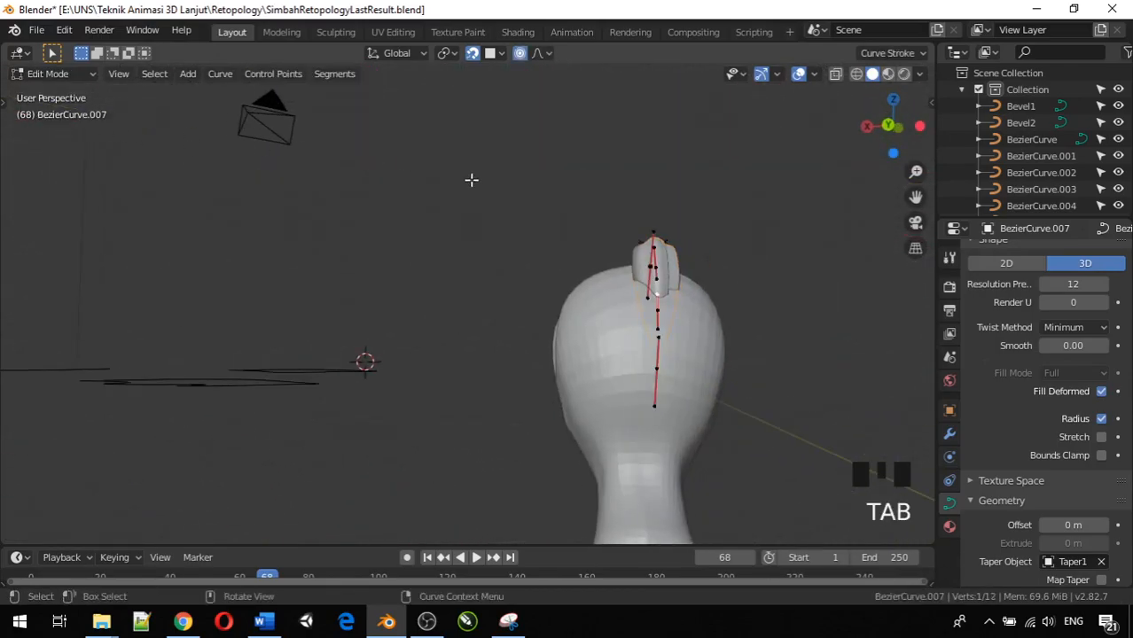
left_click(663, 374)
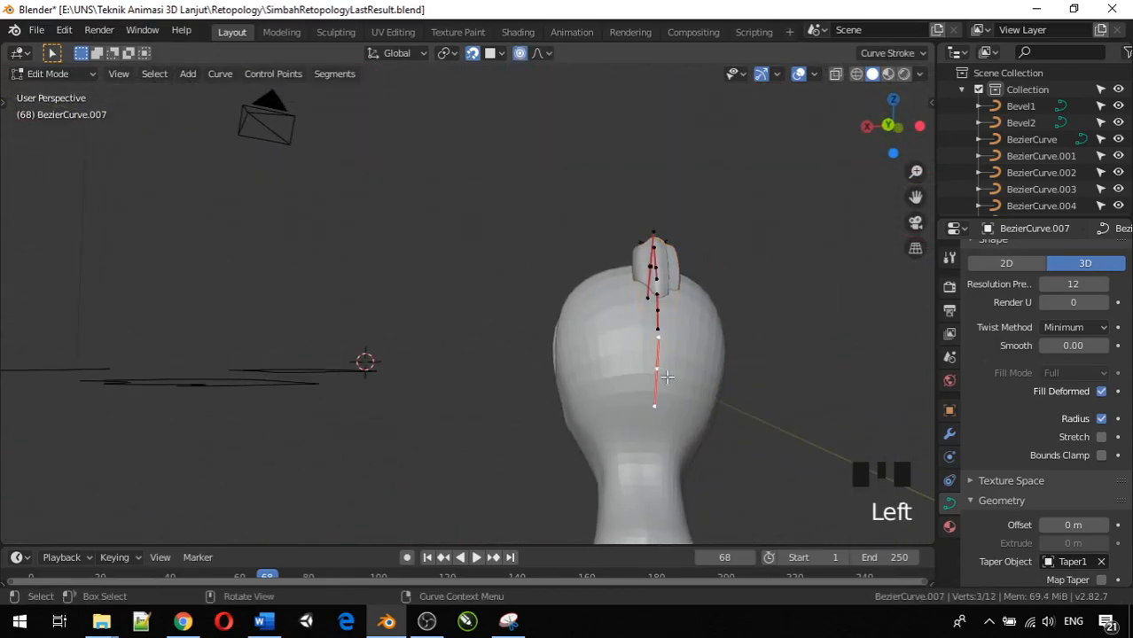
key("g")
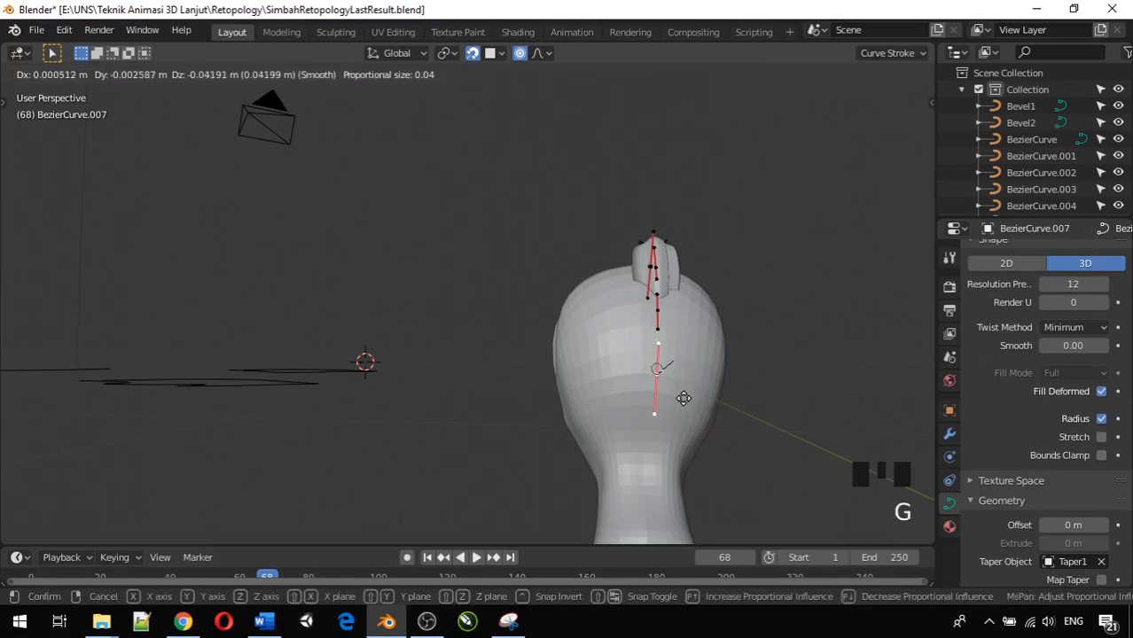
left_click(685, 398)
left_click(656, 313)
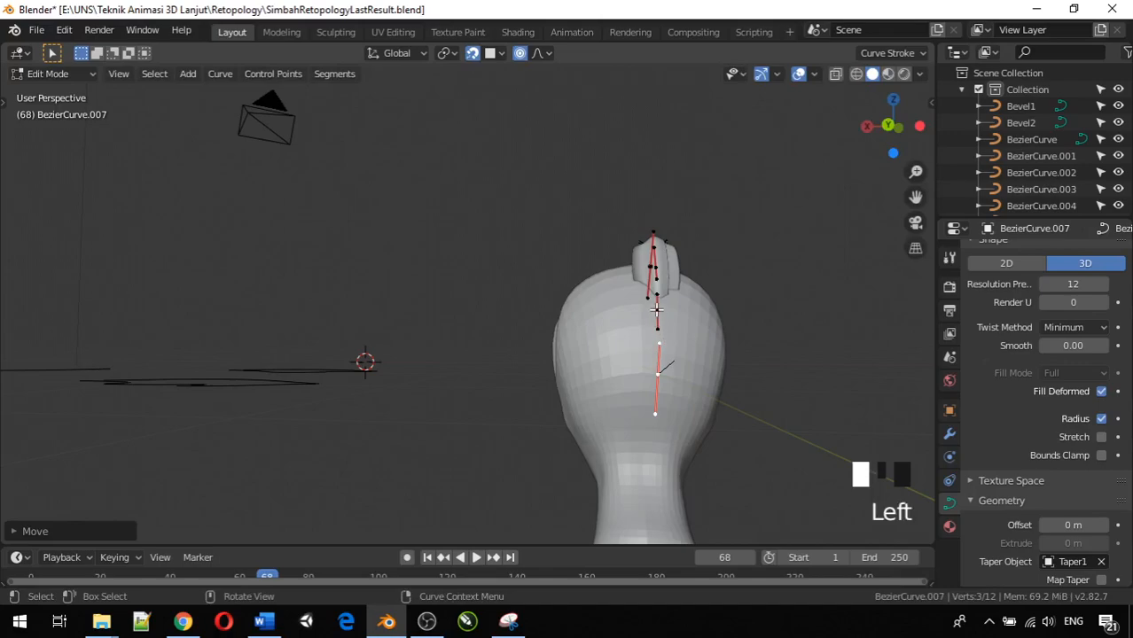
key("g")
left_click(654, 309)
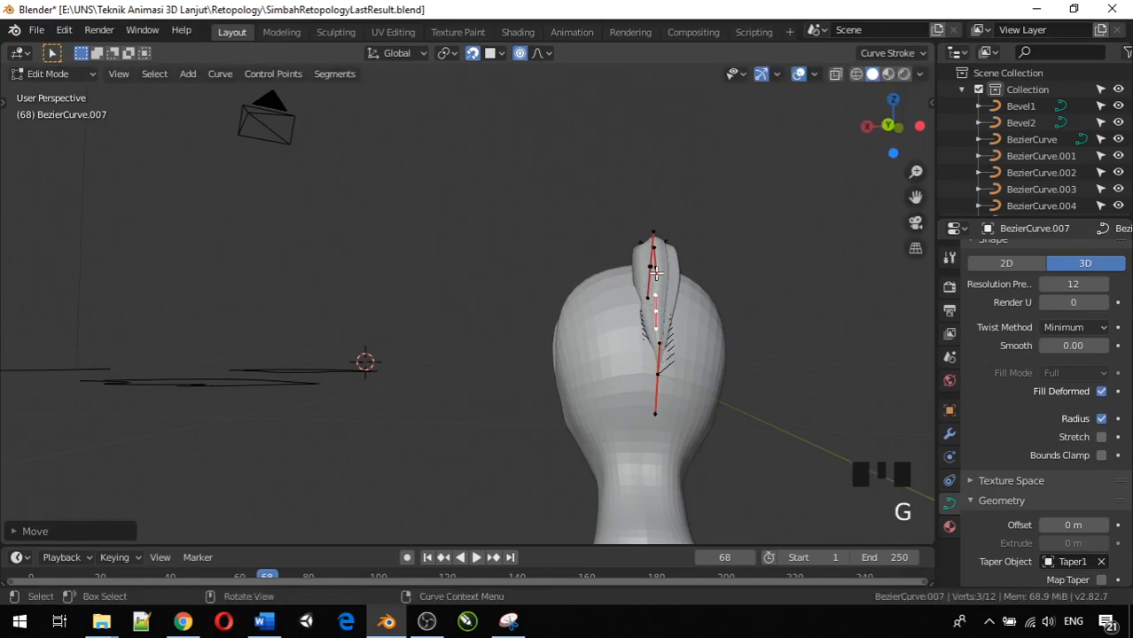
Step: Try to shift the copied strand's upper control point, just below its root, along the back of the head
left_click(654, 273)
key("g")
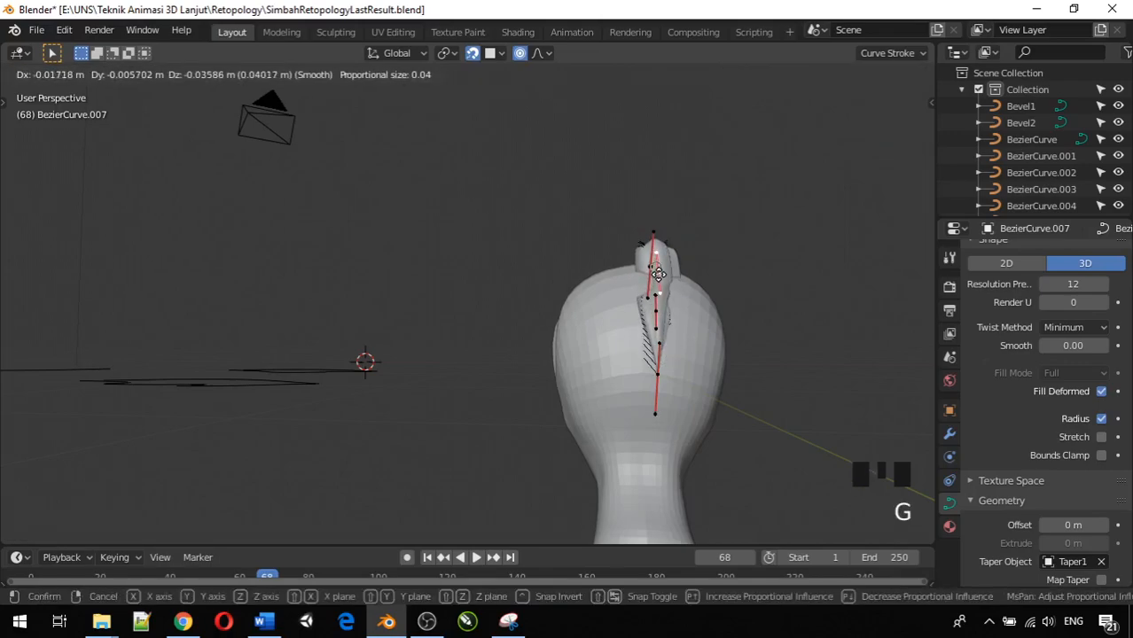
left_click(656, 275)
middle_click_drag(714, 304, 754, 399)
key("ctrl+z")
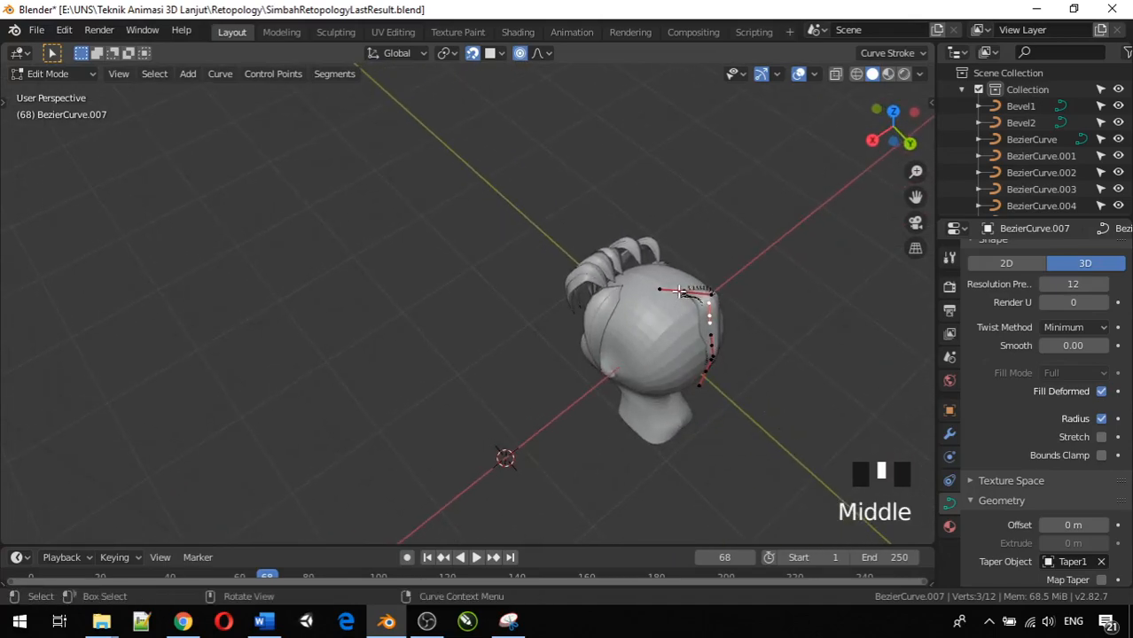
Step: Try to move the copied strand's root control point about 0.31 m toward the front of the head
left_click(690, 294)
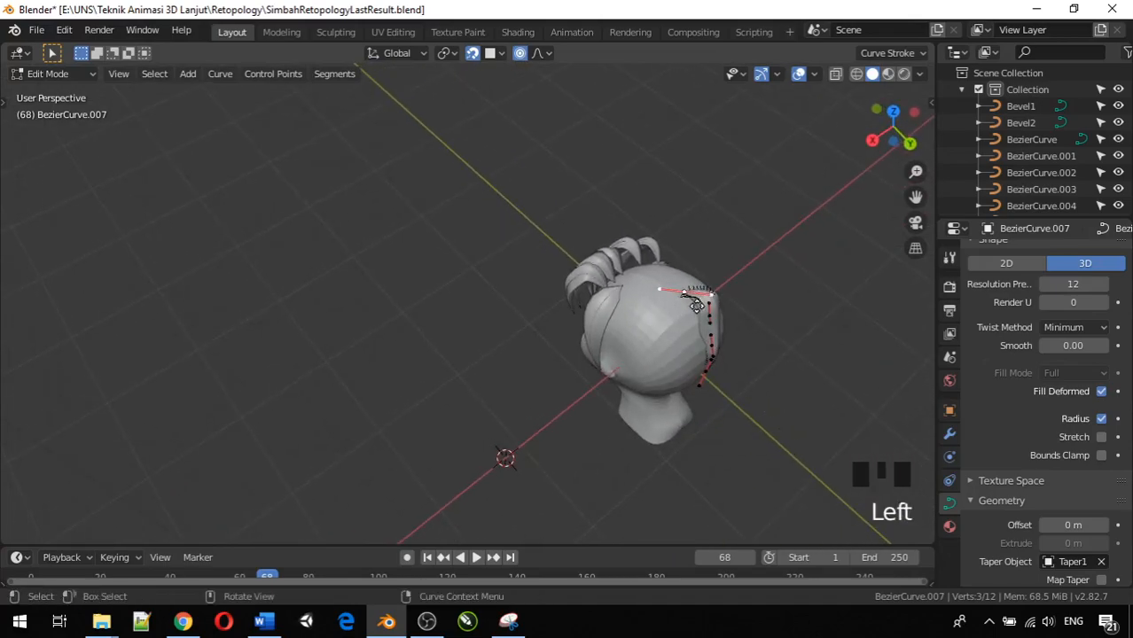
key("g")
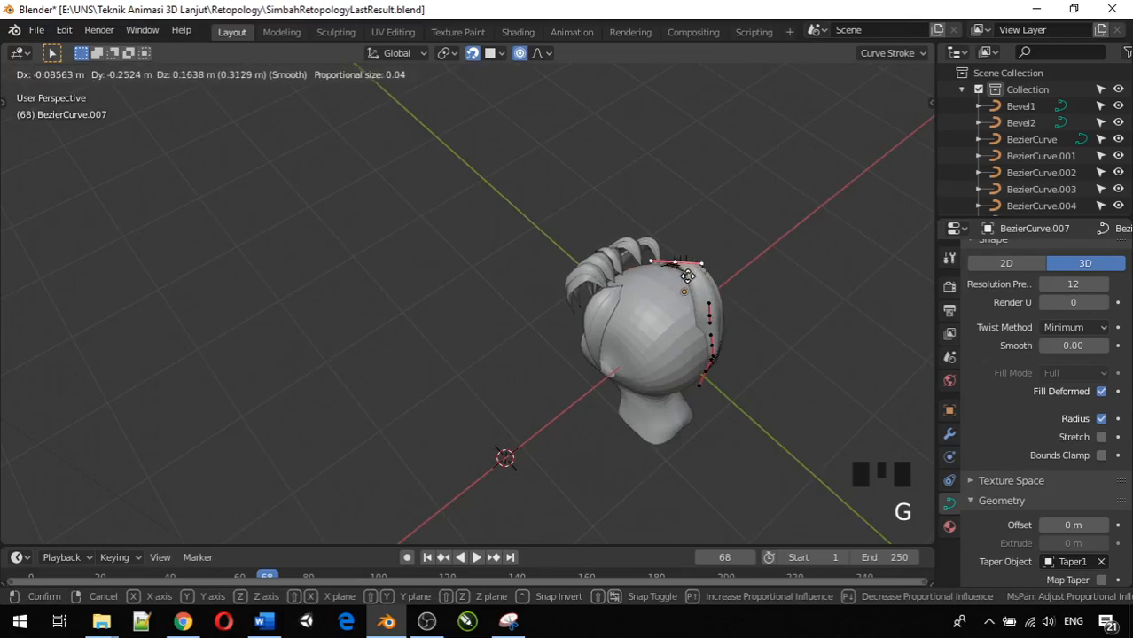
left_click(666, 278)
middle_click_drag(739, 291, 504, 217)
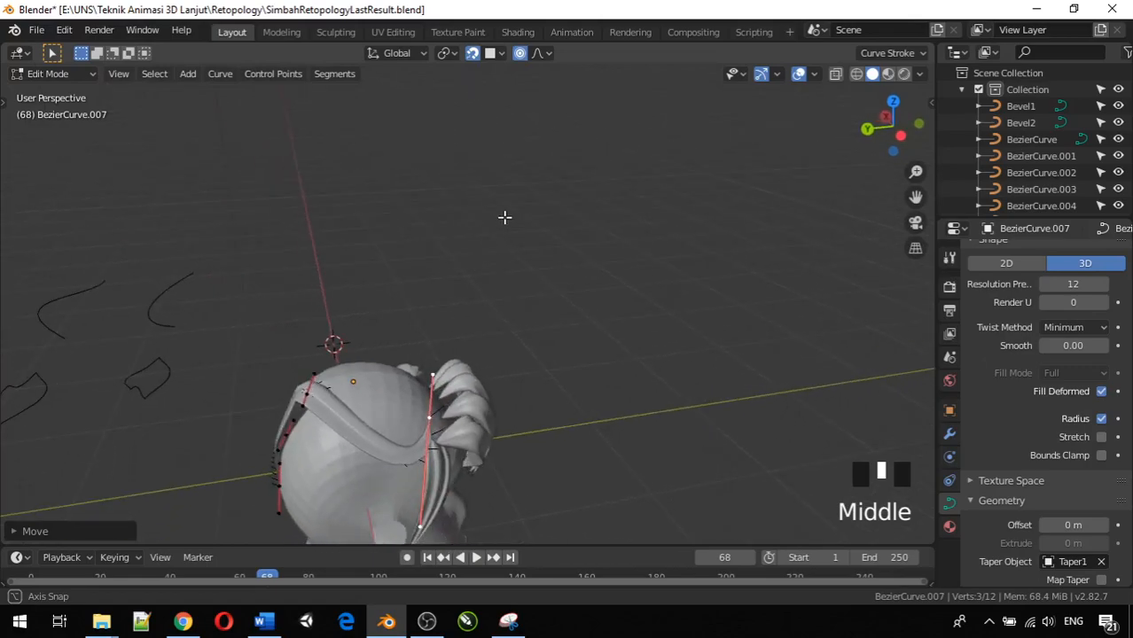
Step: Try to rotate the root control point and its handles so the strand's upper end curves over the head
left_click(432, 376)
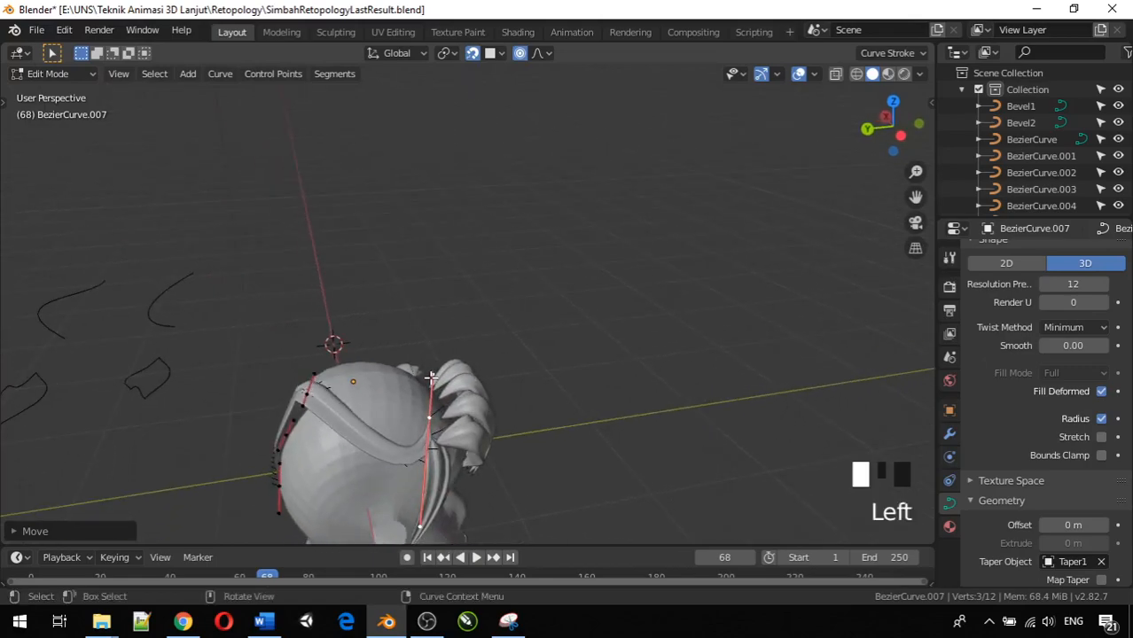
key("r")
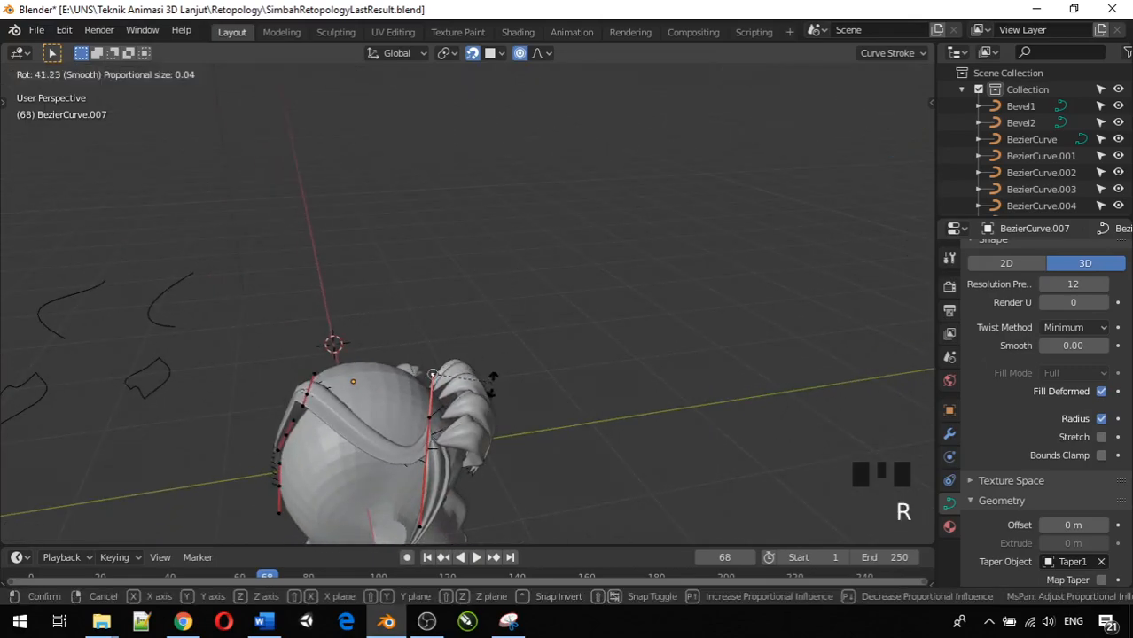
left_click(509, 396)
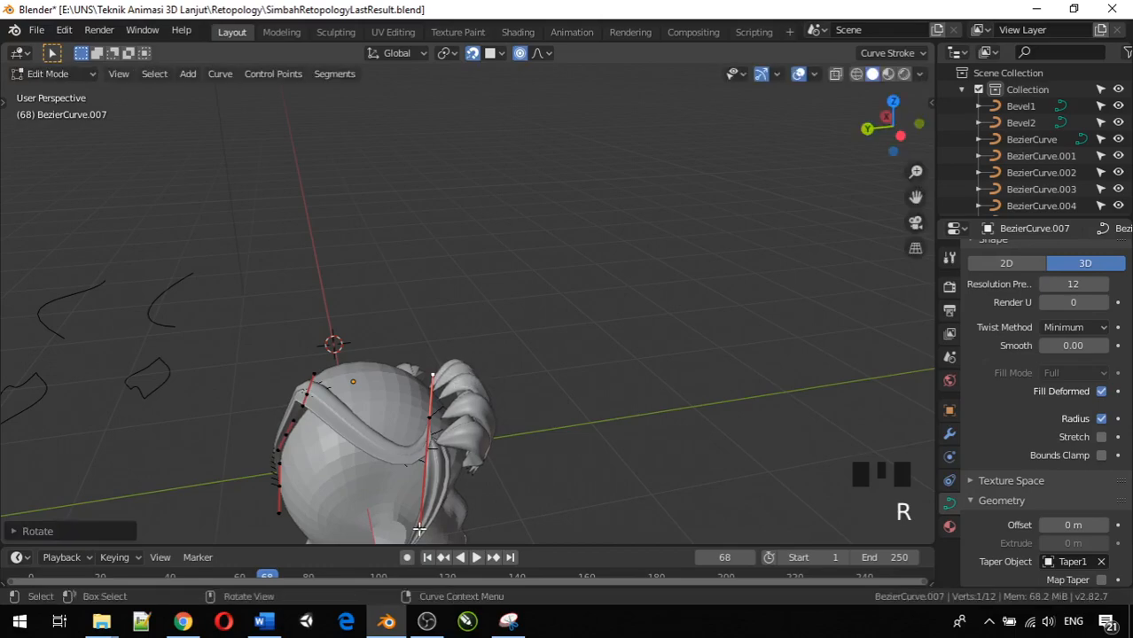
key("r")
left_click(384, 497)
left_click(429, 420)
key("r")
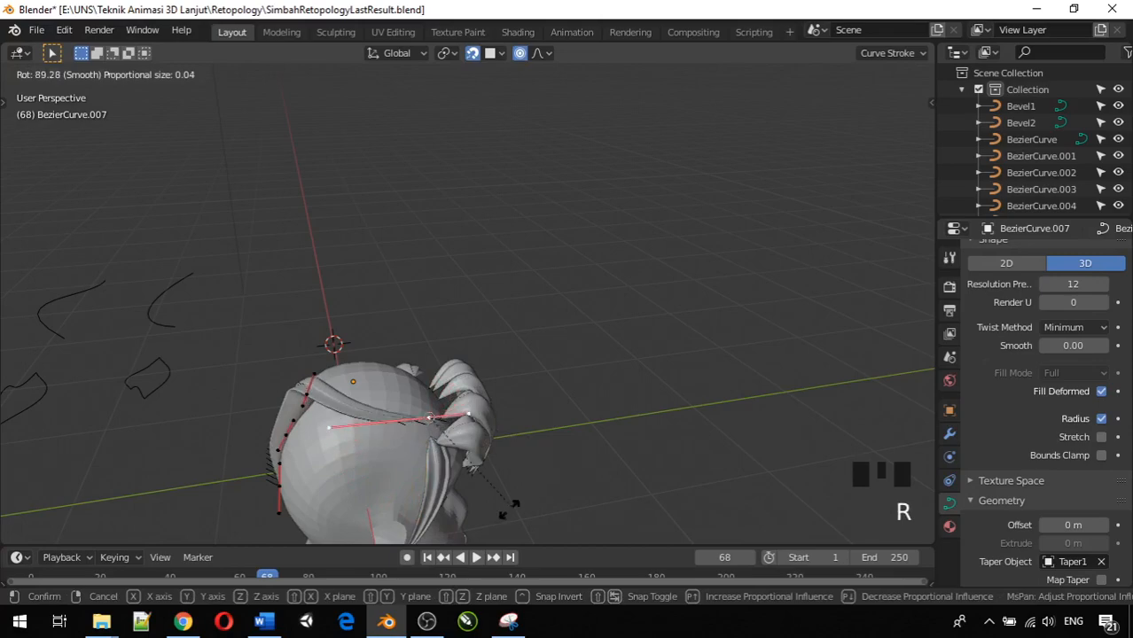
left_click(413, 91)
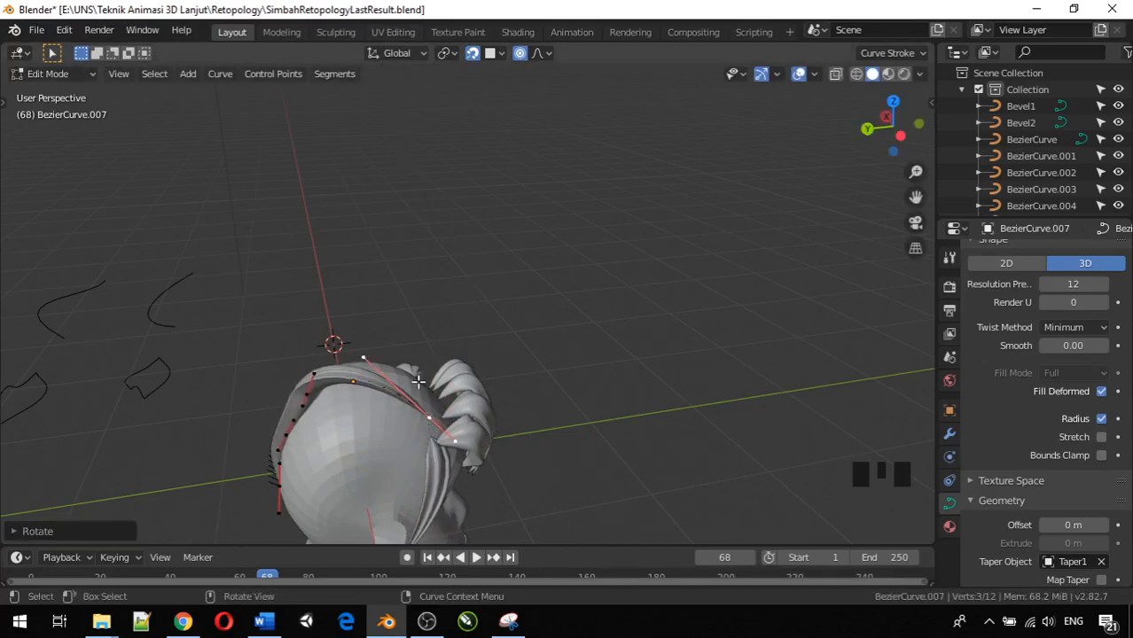
middle_click_drag(429, 423, 535, 446)
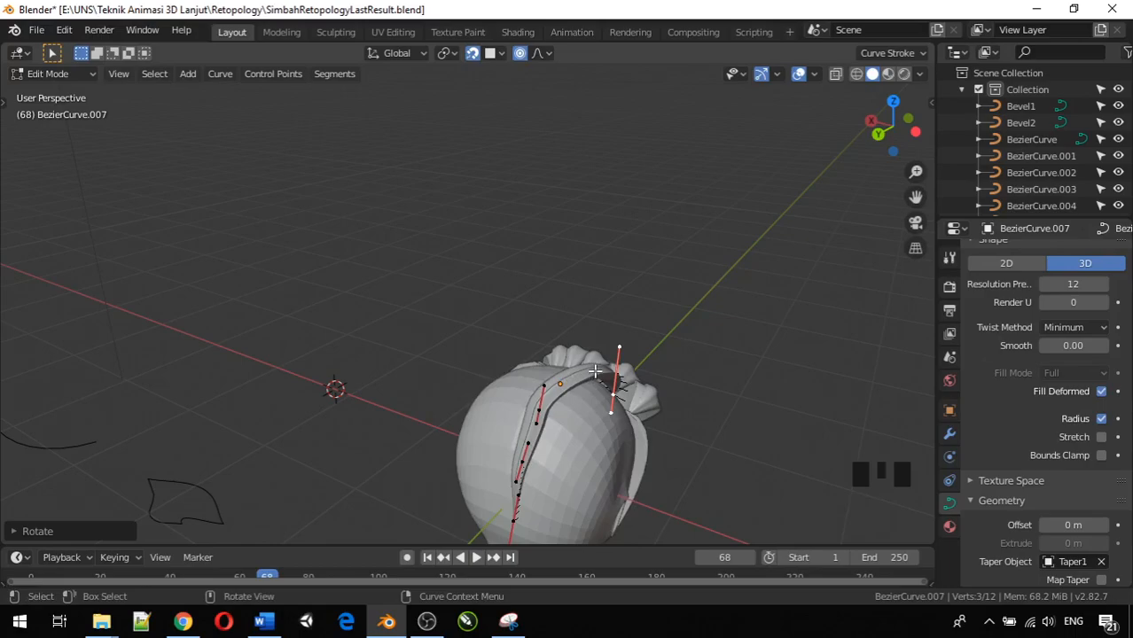
Step: Undo the rotations and the move of the copied strand's root control point
key("ctrl+z")
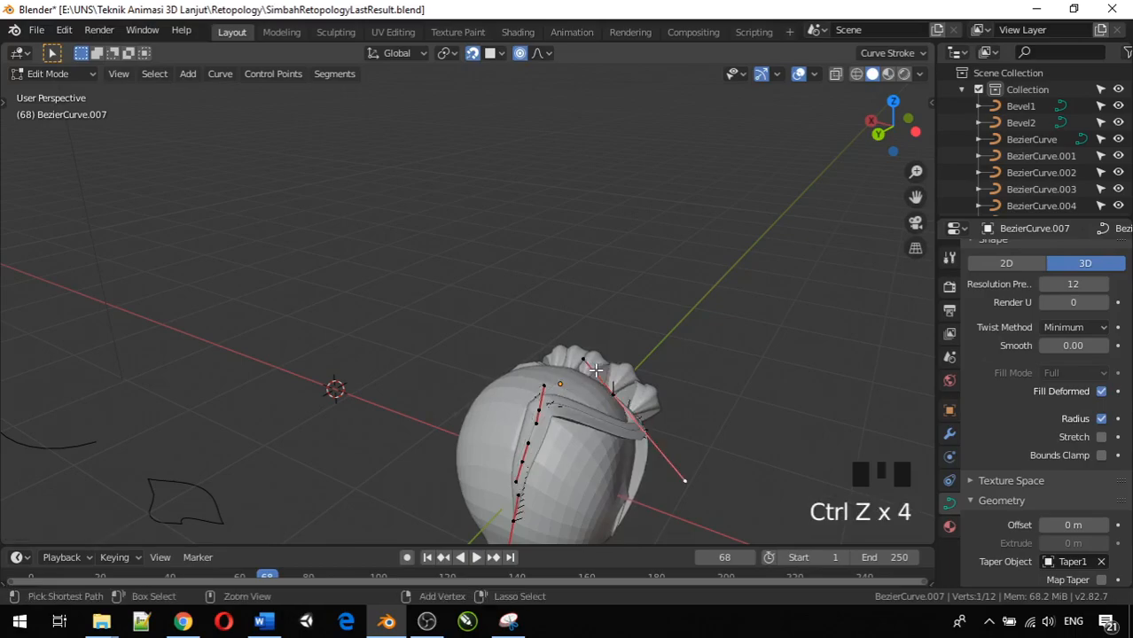
key("ctrl+z")
key("ctrl+z")
key("ctrl+z")
Step: In Object Mode, move the copied strand about 0.67 m so its root sits behind the side fringe
middle_click_drag(596, 374, 519, 400)
key("Tab")
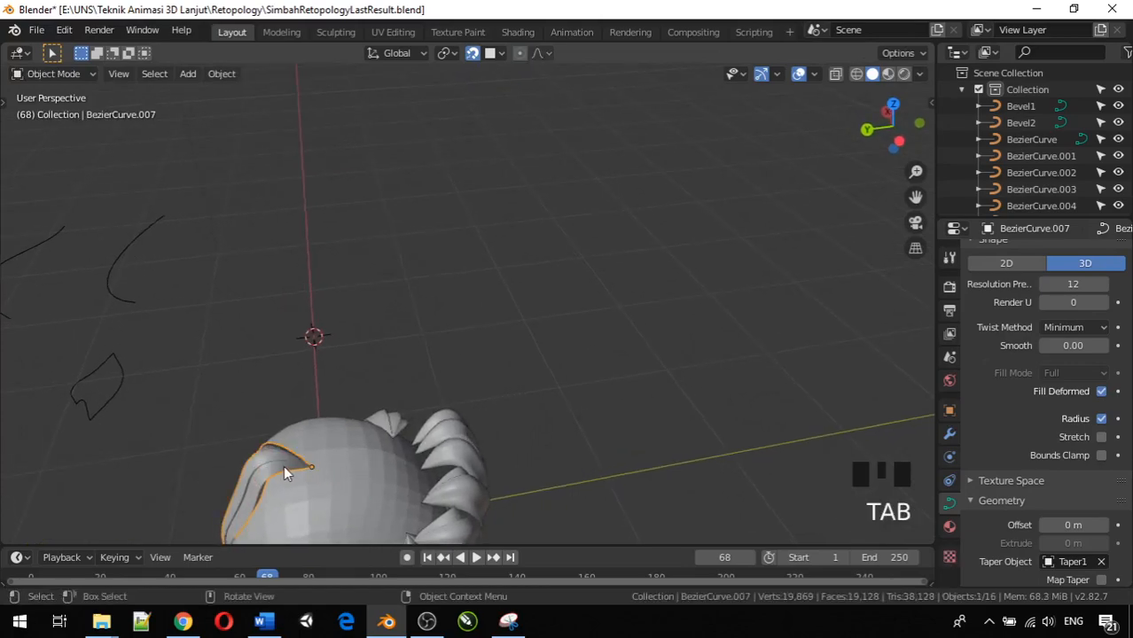
key("g")
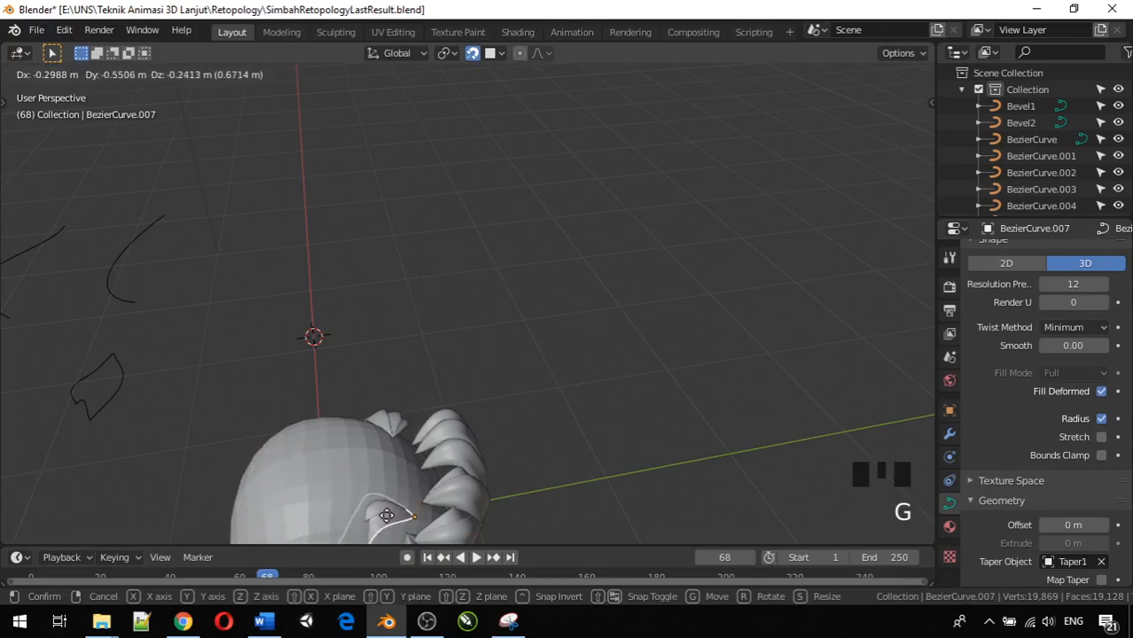
left_click(386, 515)
scroll(387, 513, "down", 4)
scroll(402, 511, "up", 1)
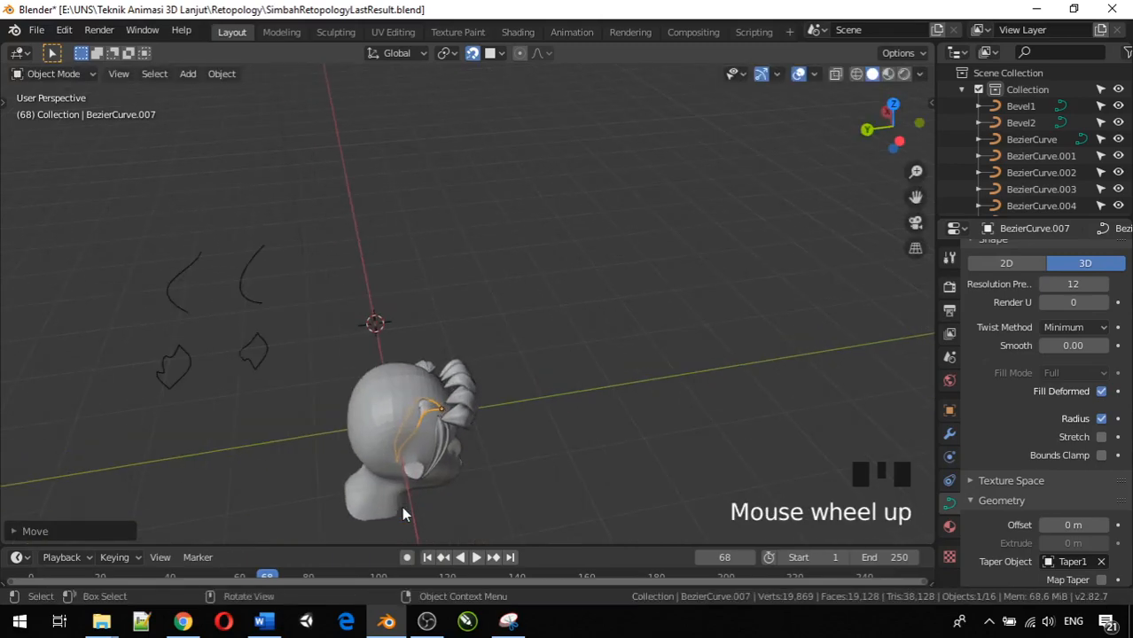
Step: In the back view, edit the strand by lowering its tip control point slightly and the point above it about 0.02 m
key("KP_1")
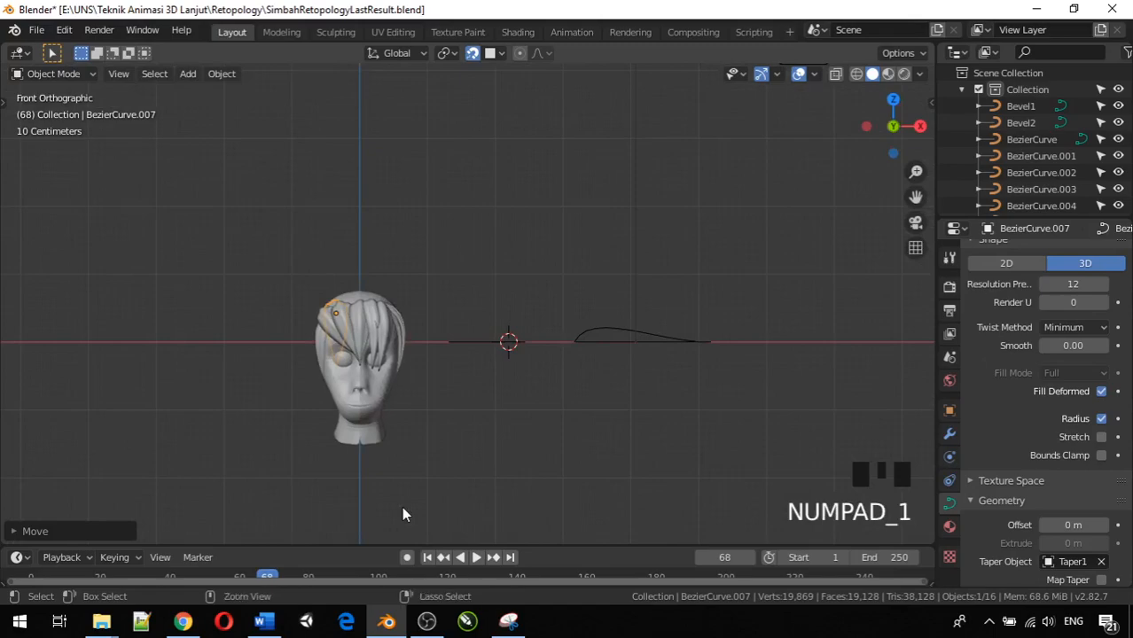
key("ctrl+KP_1")
scroll(690, 256, "up", 5)
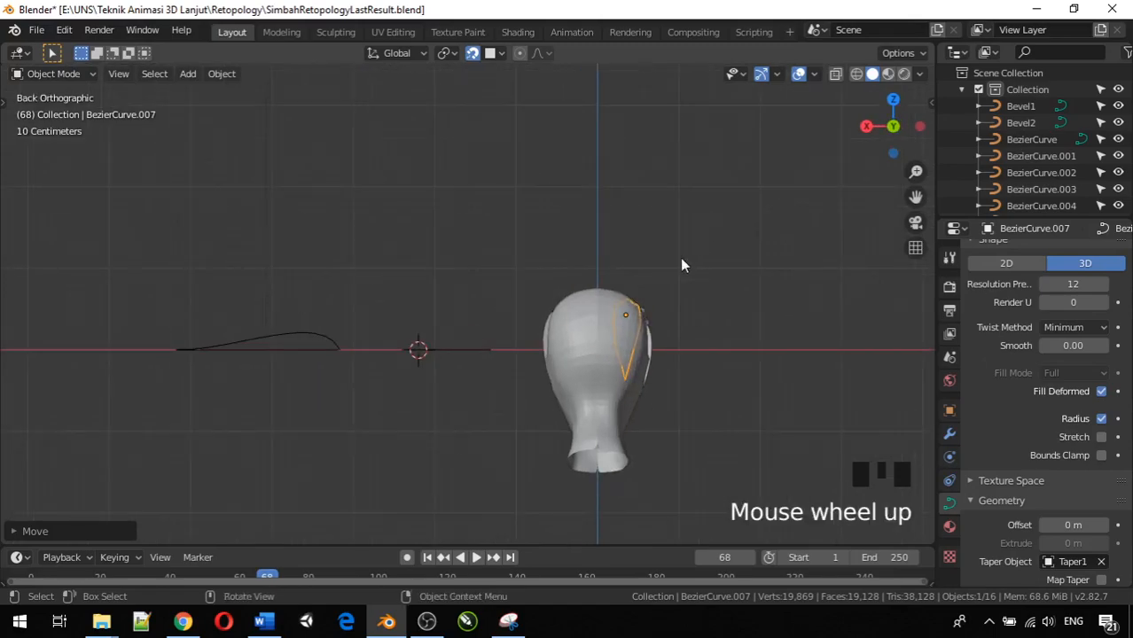
key("Tab")
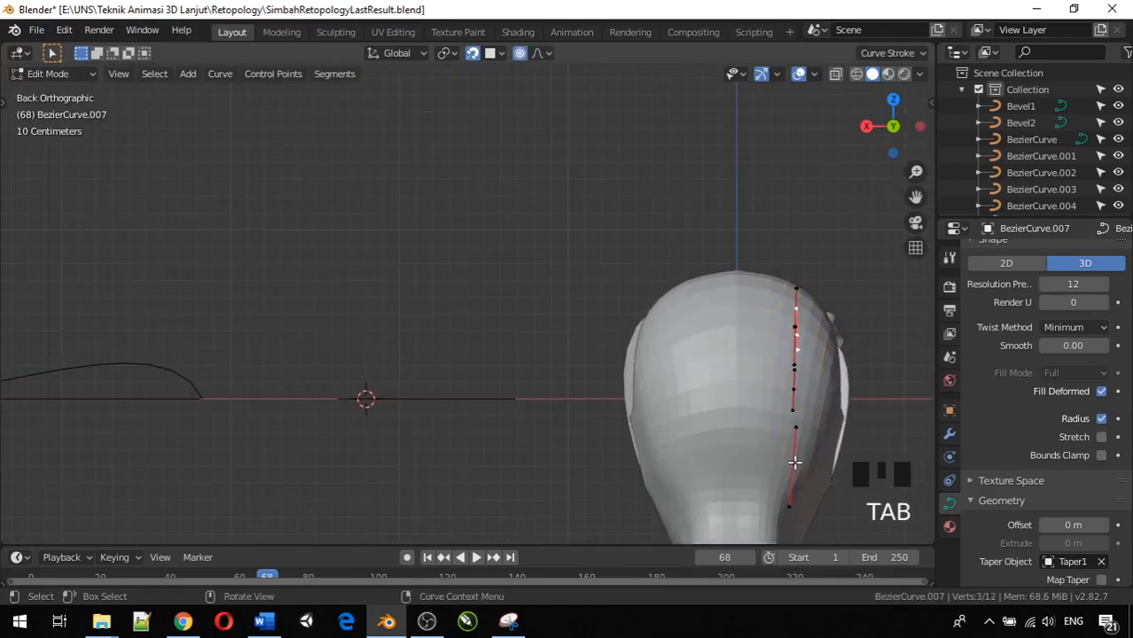
key("g")
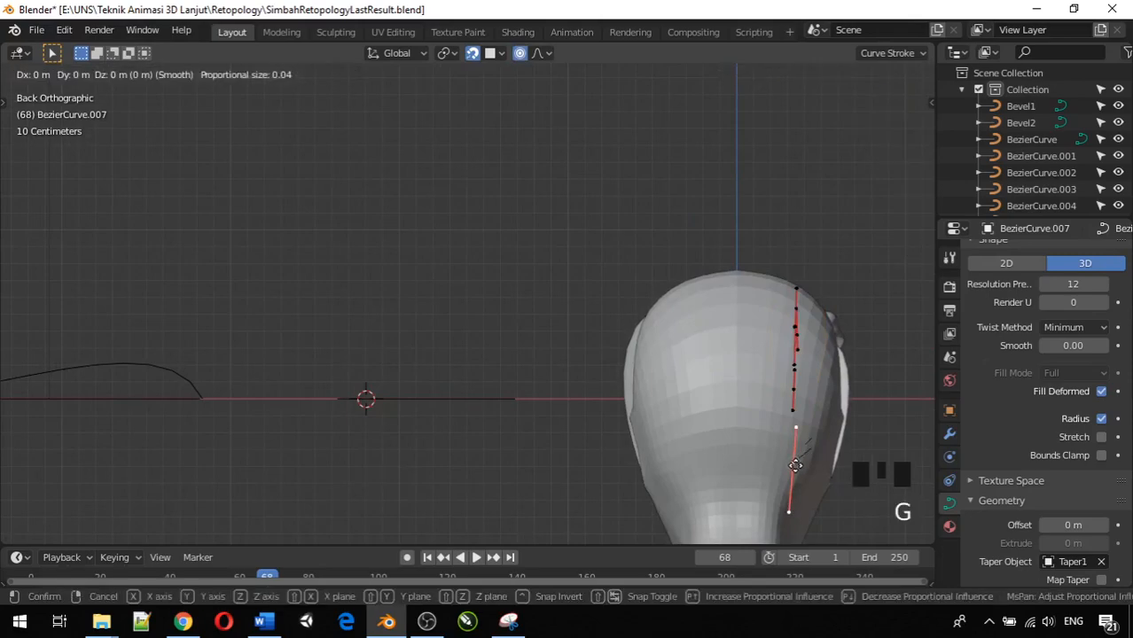
left_click(793, 470)
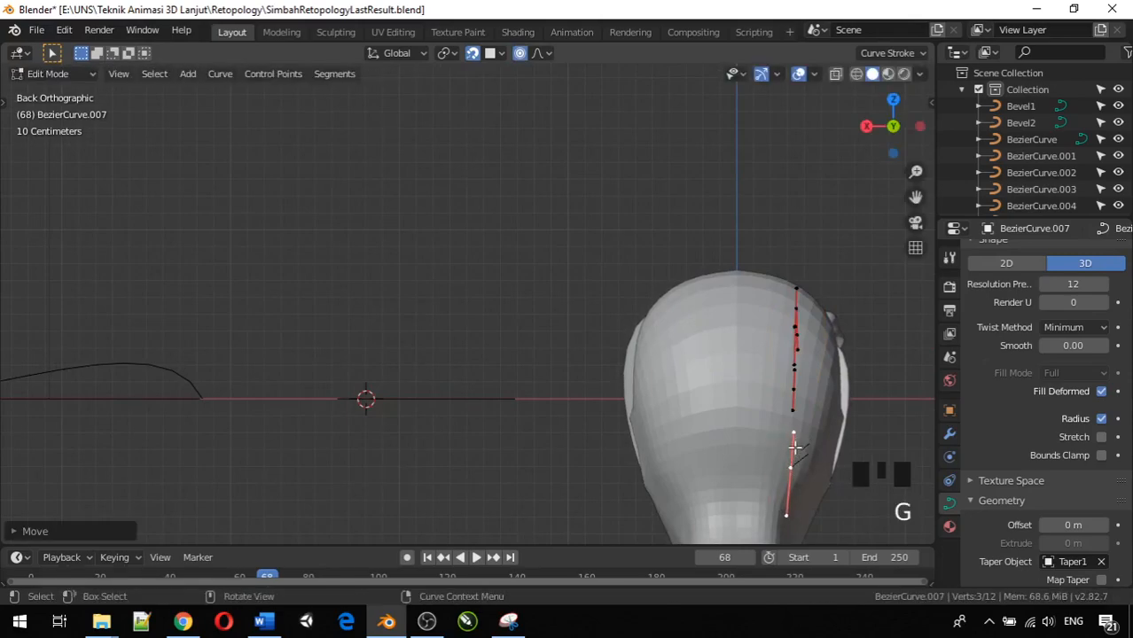
key("g")
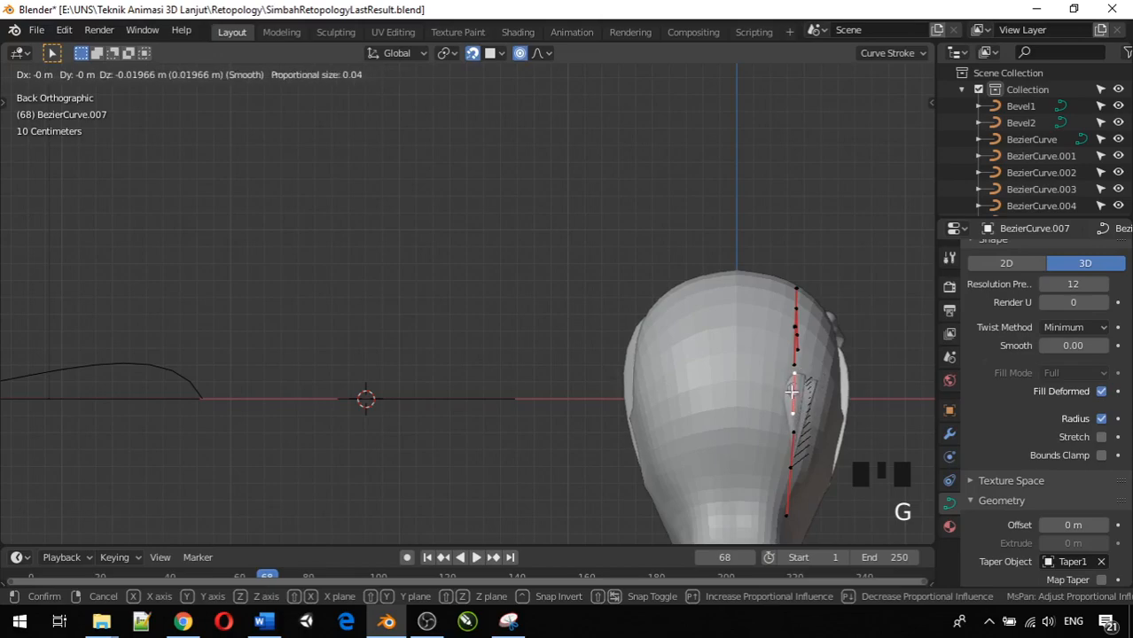
left_click(800, 358)
Step: Try to move the strand's root control point about 0.15 m outward toward the side of the head
scroll(798, 355, "up", 3)
middle_click_drag(798, 355, 511, 334, "shift")
scroll(656, 341, "up", 2)
scroll(655, 342, "up", 2)
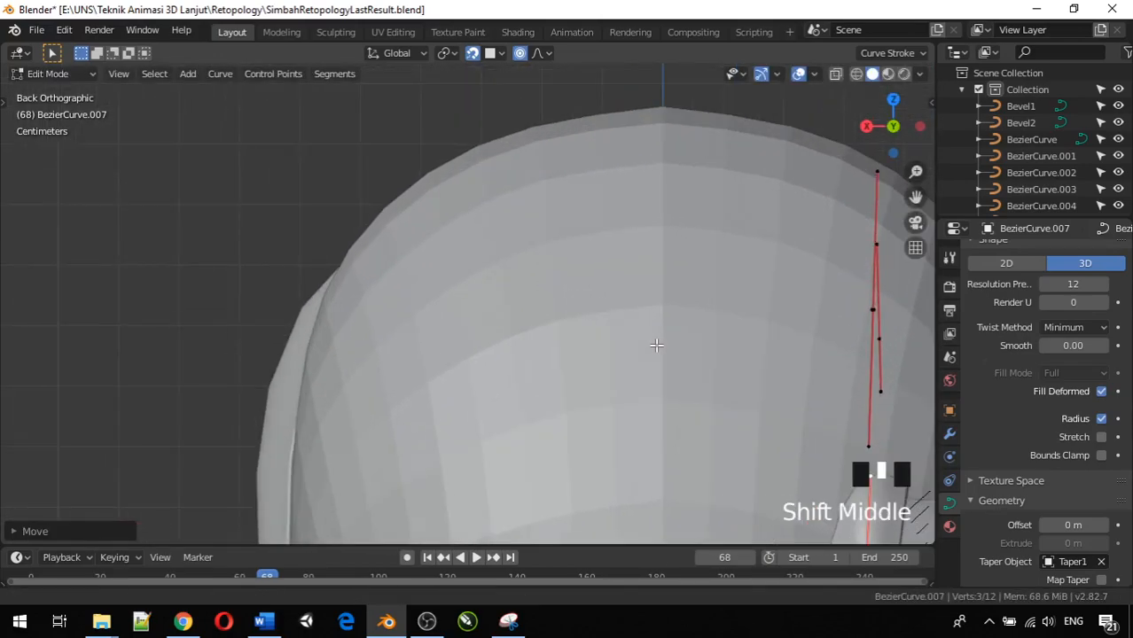
middle_click_drag(745, 340, 655, 342, "shift")
left_click(781, 310)
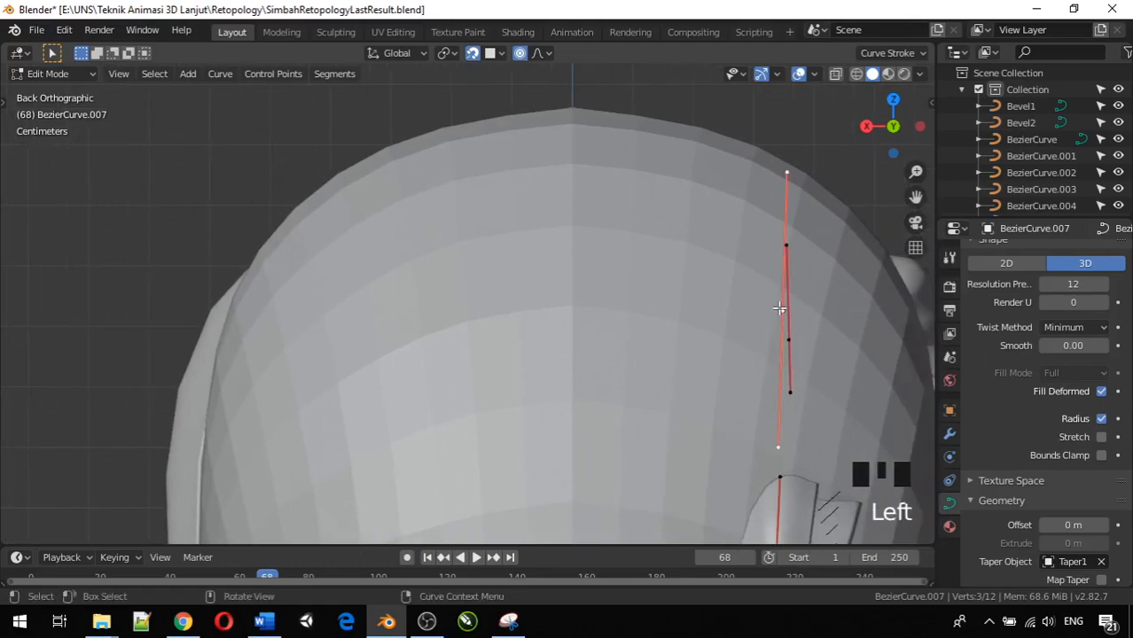
key("g")
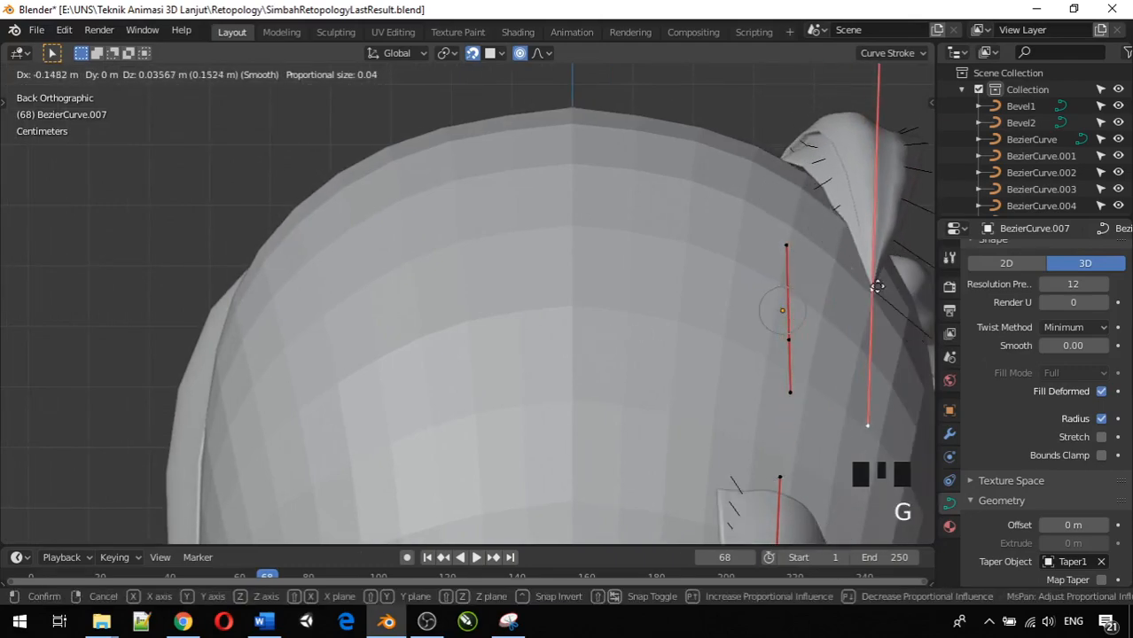
left_click(881, 287)
middle_click_drag(823, 312, 684, 349)
scroll(678, 325, "down", 5)
Step: Try to move the control point below the root toward the side fringe
left_click(328, 332)
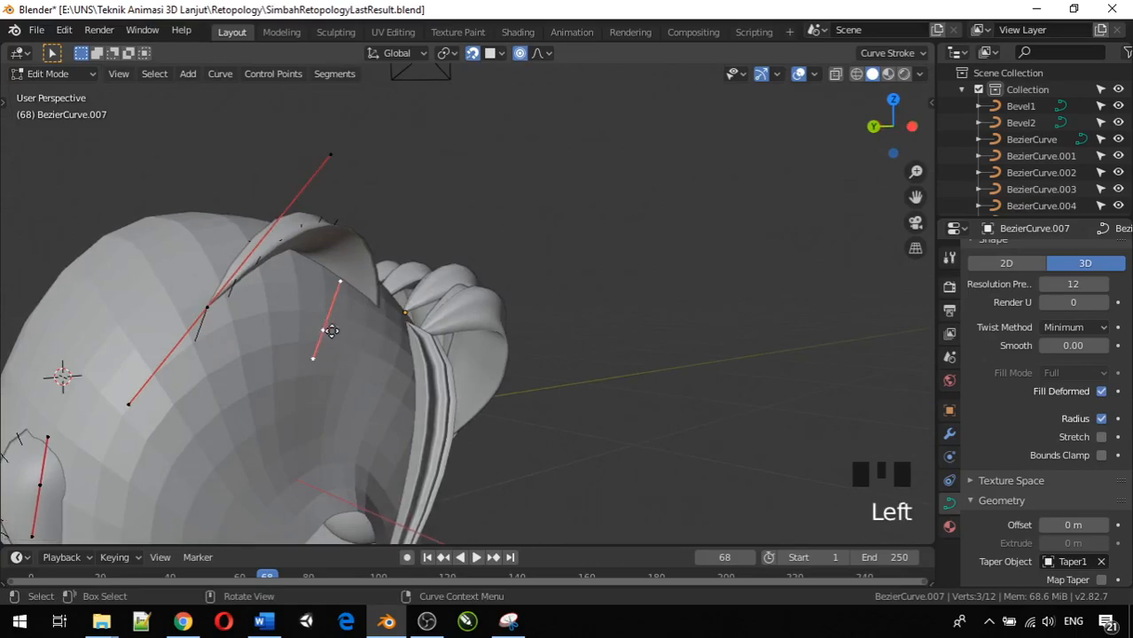
key("g")
left_click(405, 316)
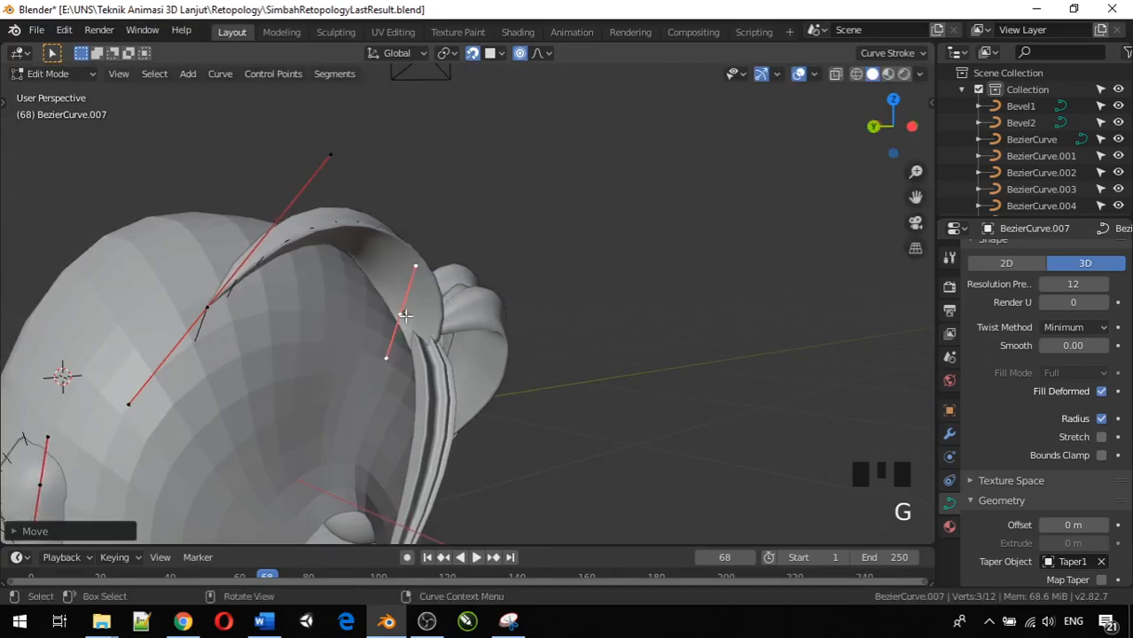
Step: Undo the moves of the strand's root control point and its neighbouring point
key("ctrl+z")
key("ctrl+z")
key("ctrl+z")
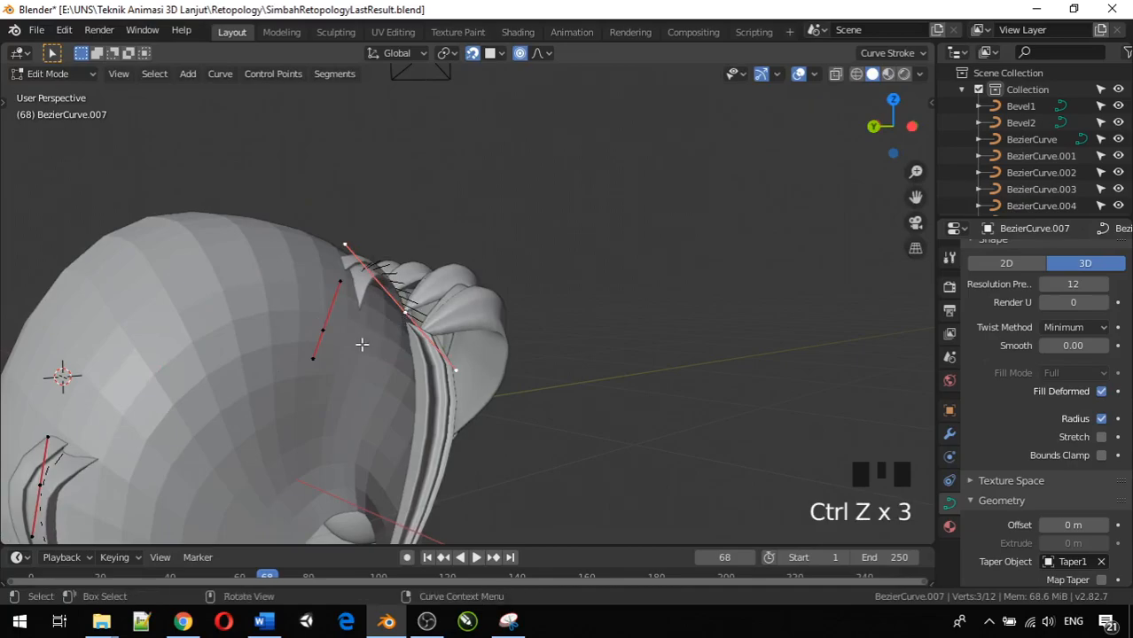
Step: In the back view, raise the control point next to the root about 0.1 m, shift it slightly outward, and return to Object Mode
left_click(323, 332)
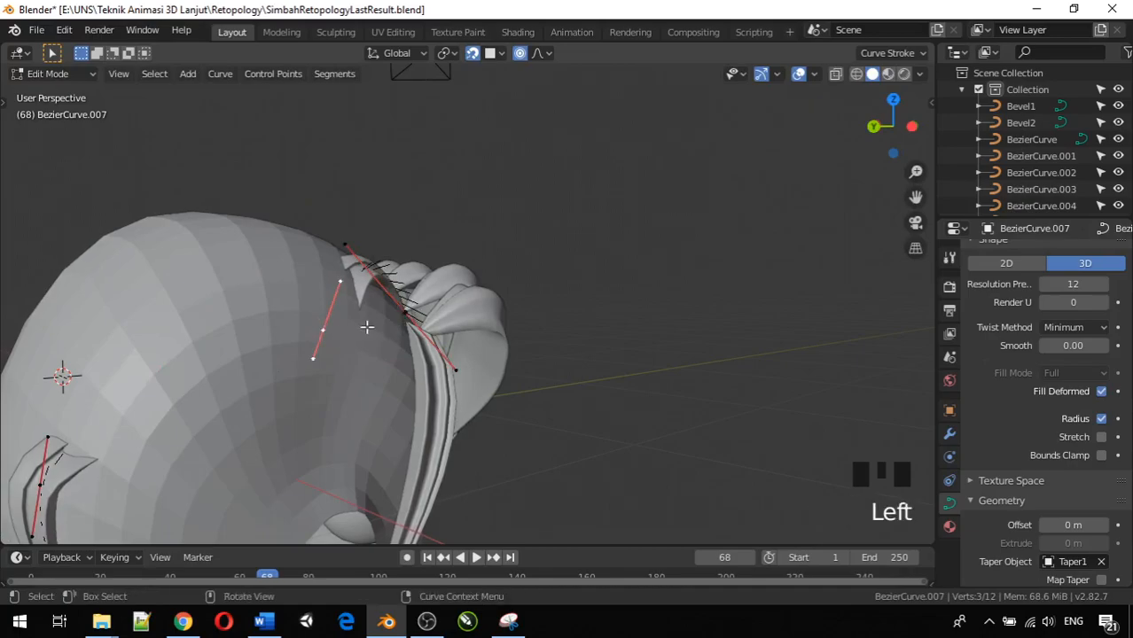
key("KP_1")
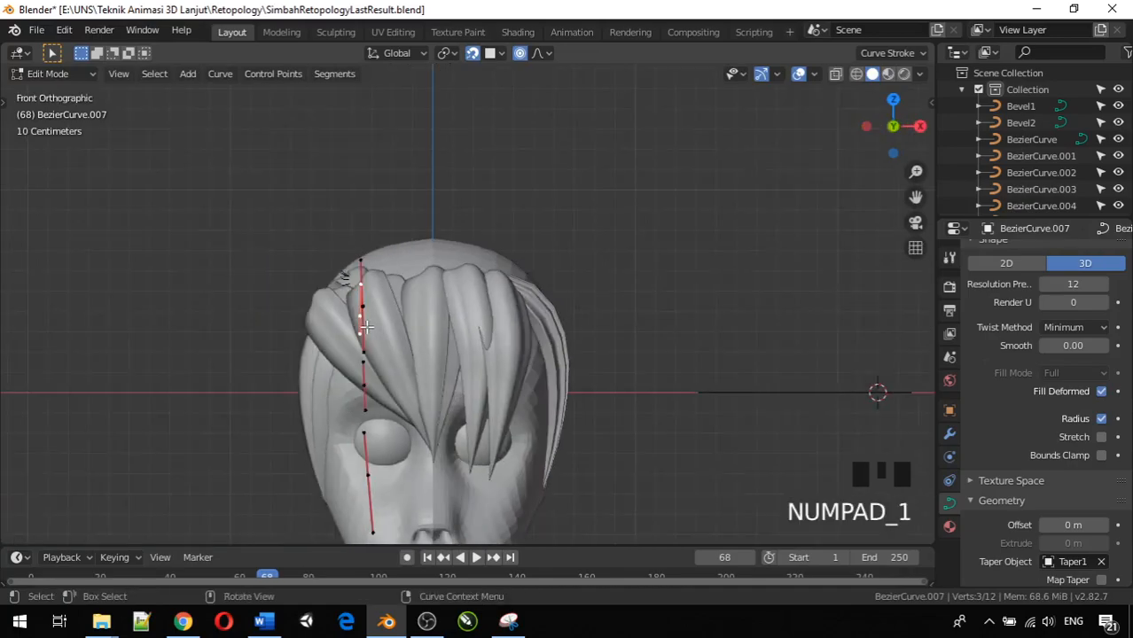
key("ctrl+KP_1")
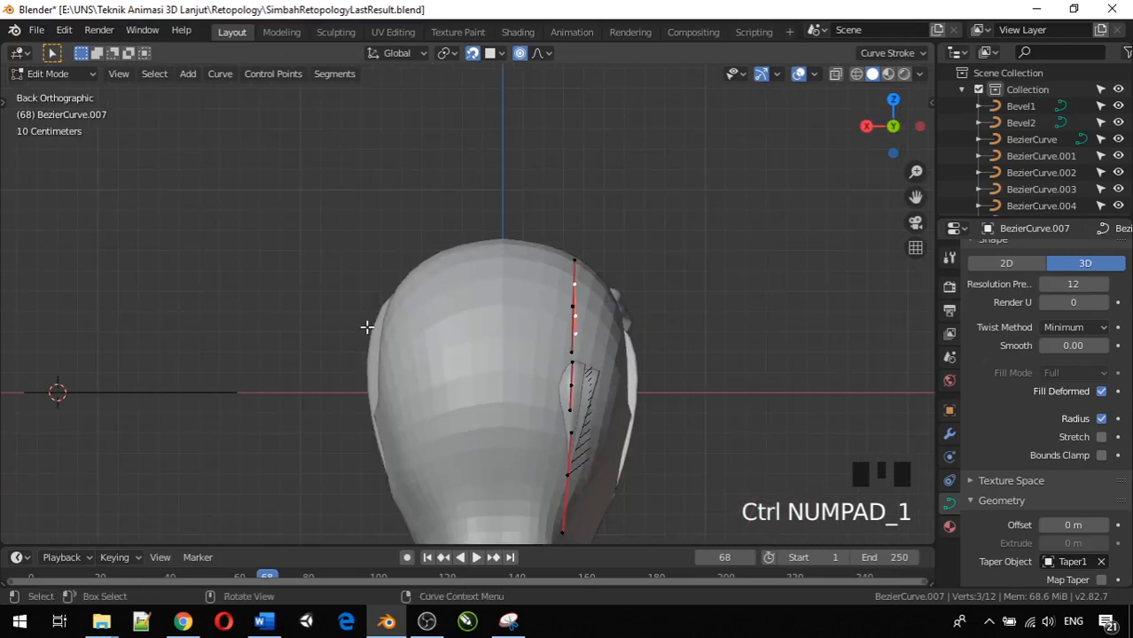
key("g")
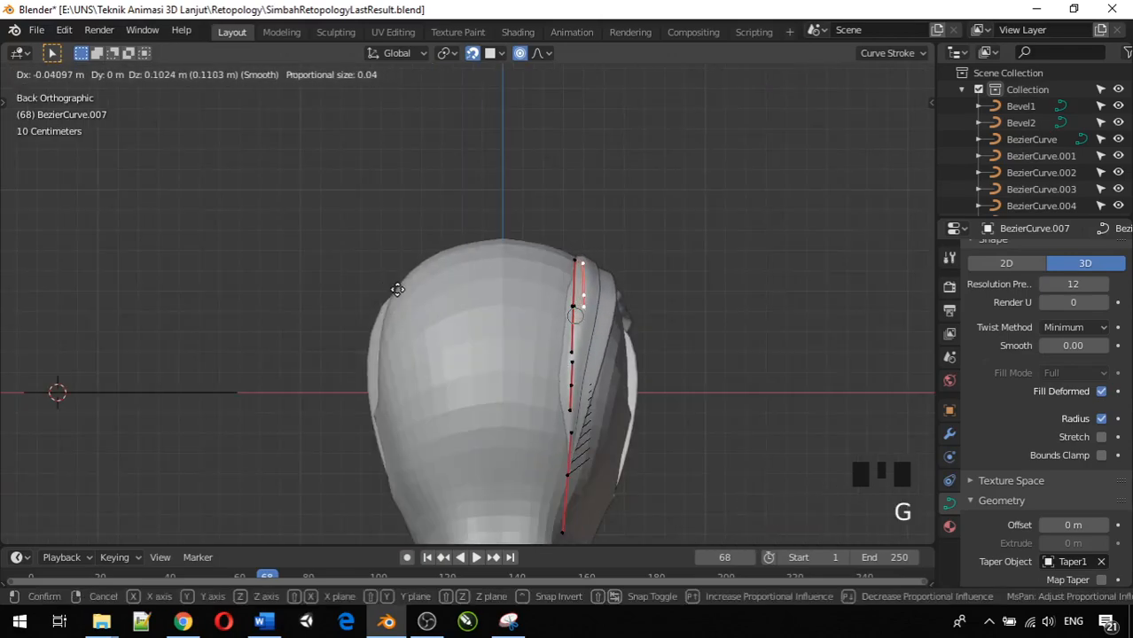
left_click(390, 287)
middle_click_drag(390, 288, 224, 276)
key("Tab")
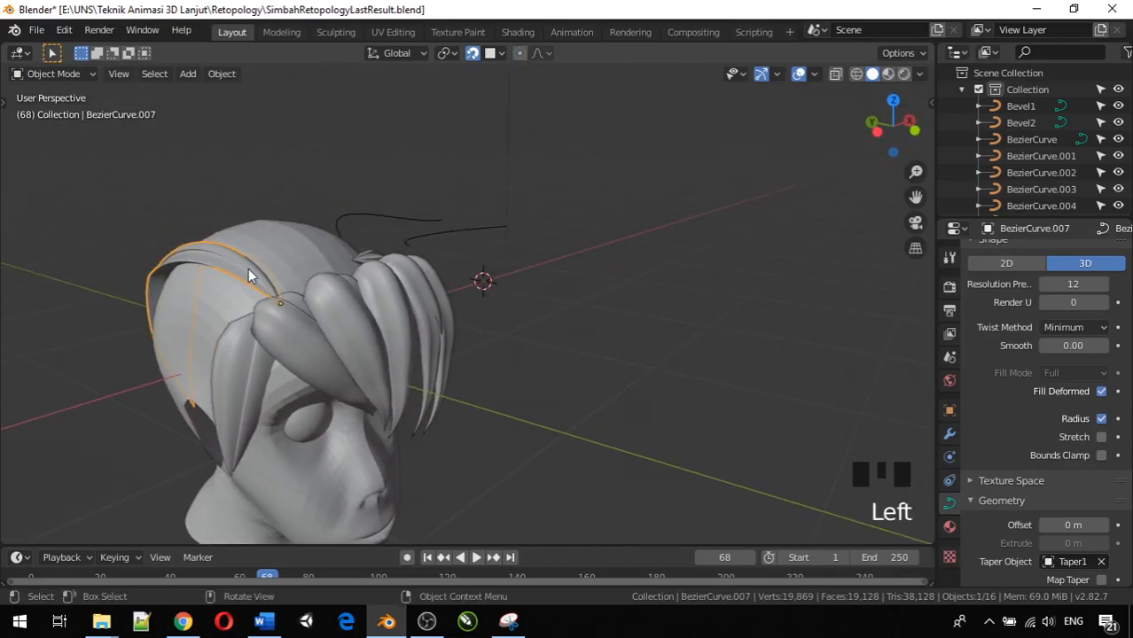
Step: In the front view, rotate the strand so its tip swings toward the head's centre and scale it up about 1.2 times
key("KP_3")
key("KP_1")
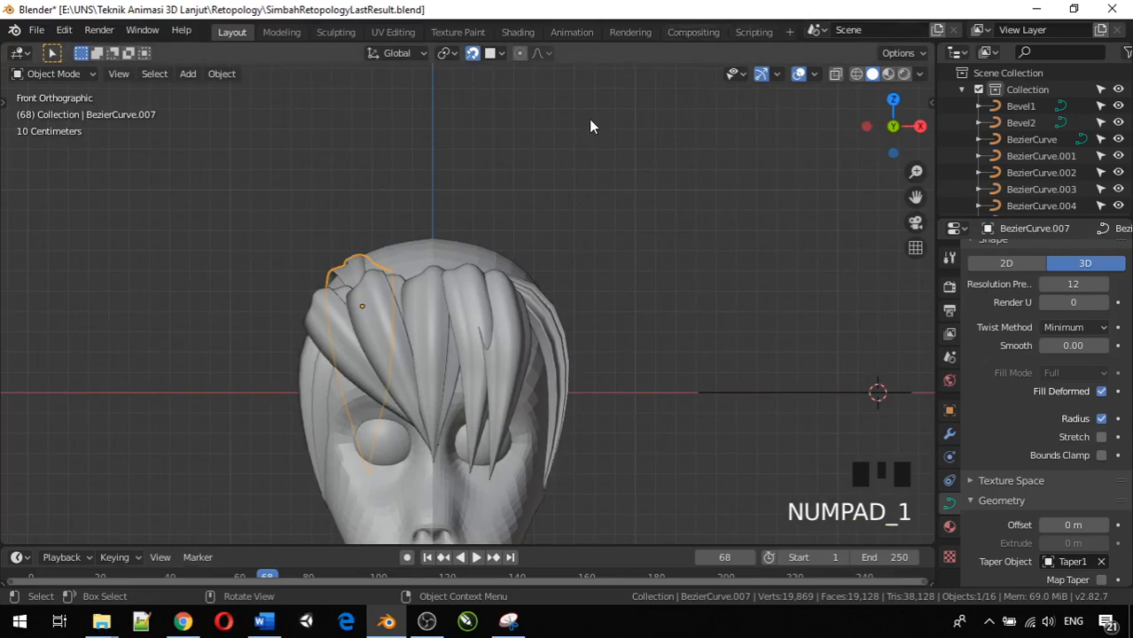
key("r")
left_click(423, 106)
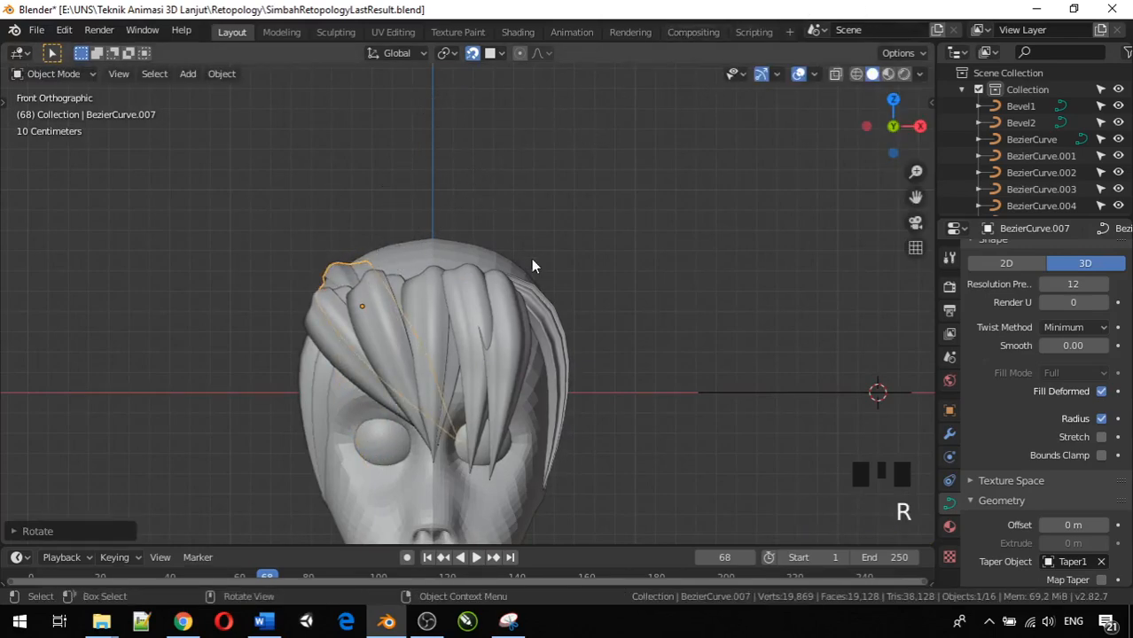
key("s")
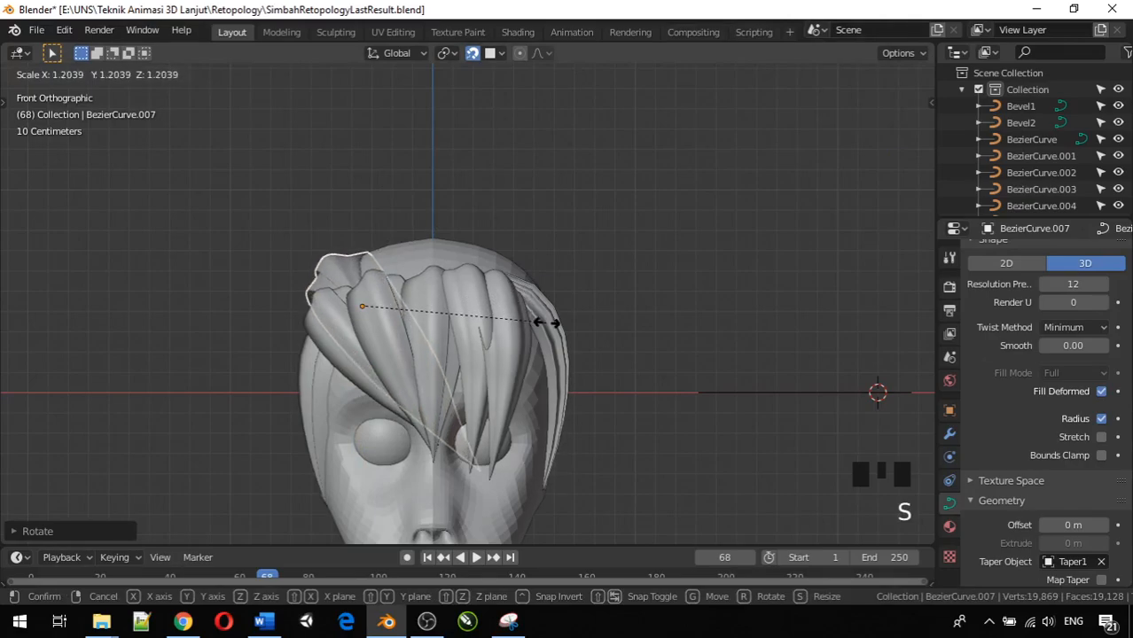
left_click(560, 330)
Step: Move the whole strand about 0.09 m forward so it sits closer to the back of the head
middle_click_drag(559, 331, 691, 353)
scroll(488, 336, "down", 3)
middle_click_drag(489, 336, 403, 287)
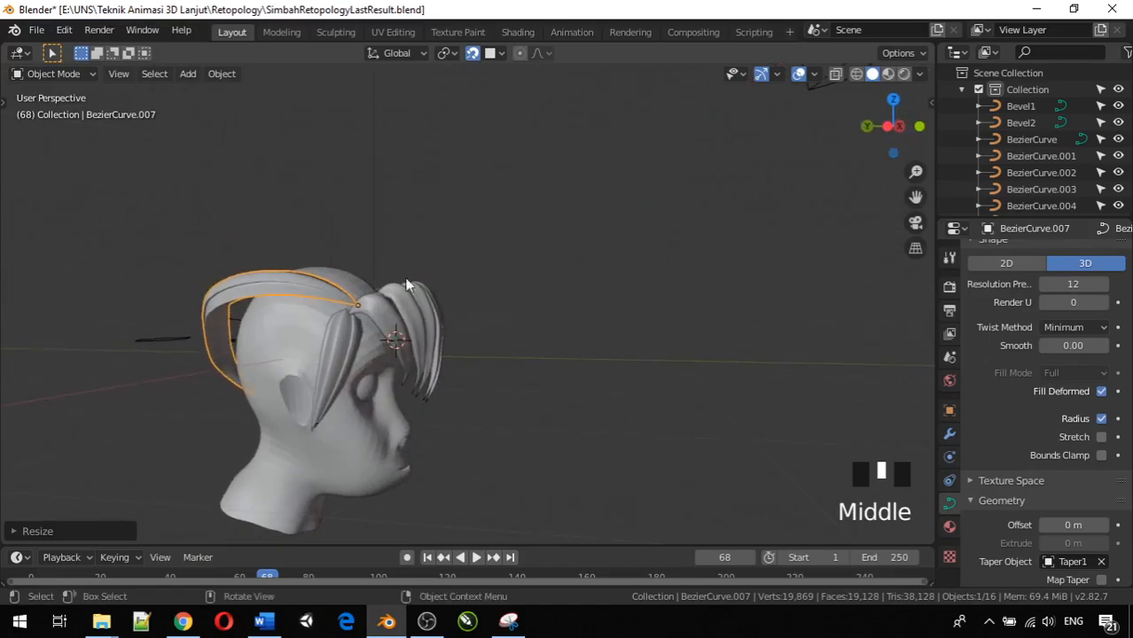
key("g")
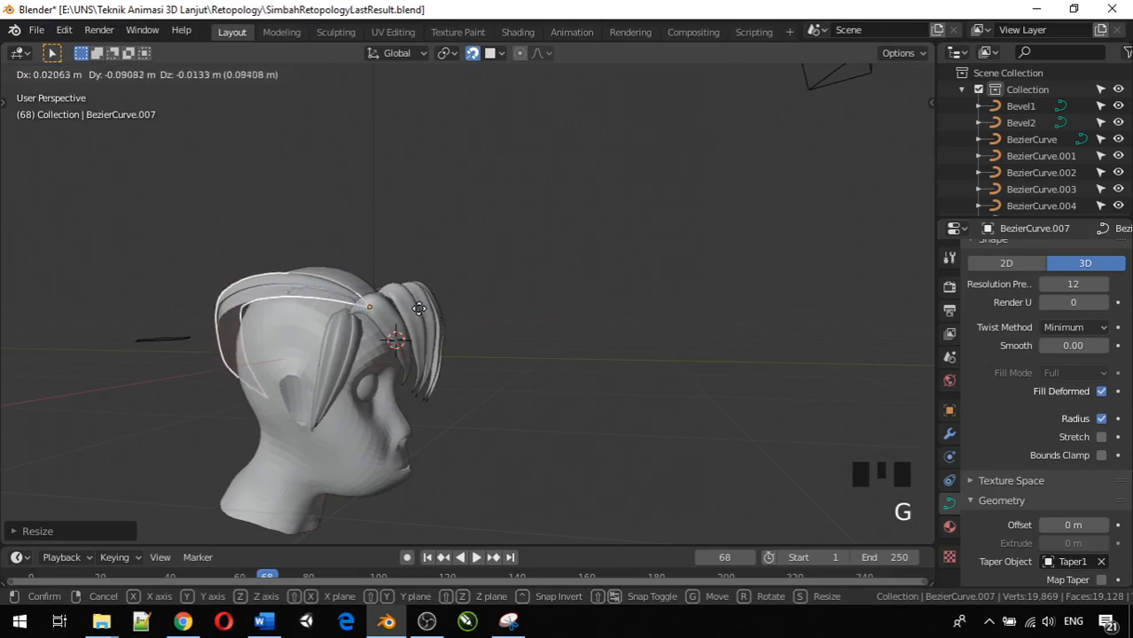
left_click(414, 309)
middle_click_drag(414, 309, 468, 284)
Step: In the back view, enter Edit Mode and move the strand's tip control point onto the head's centre line
key("KP_1")
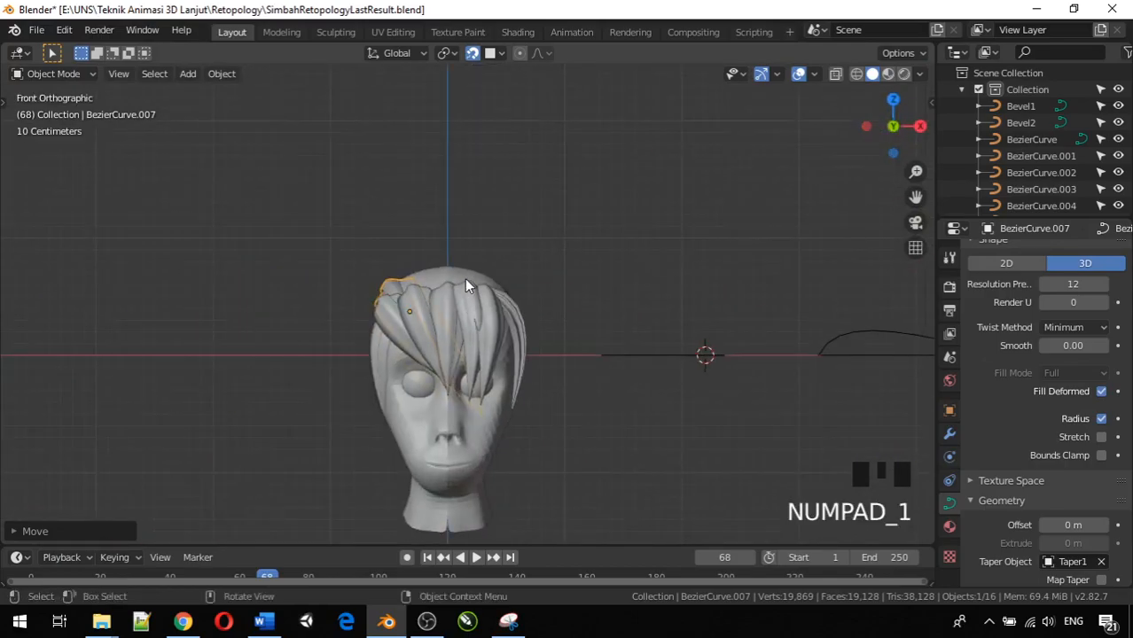
key("ctrl+KP_1")
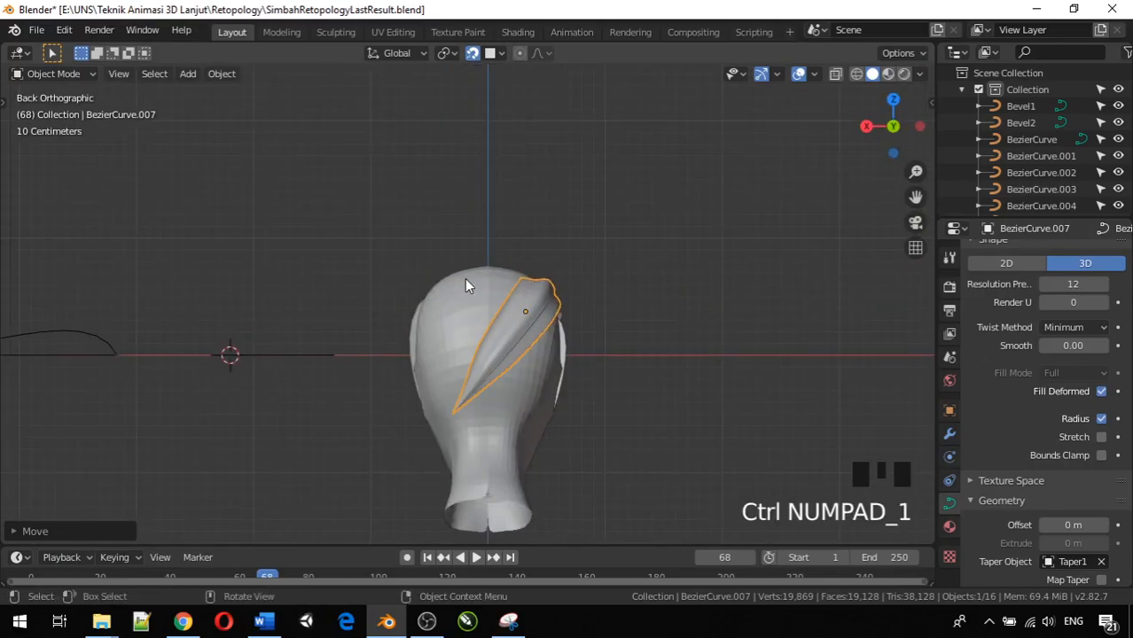
key("Tab")
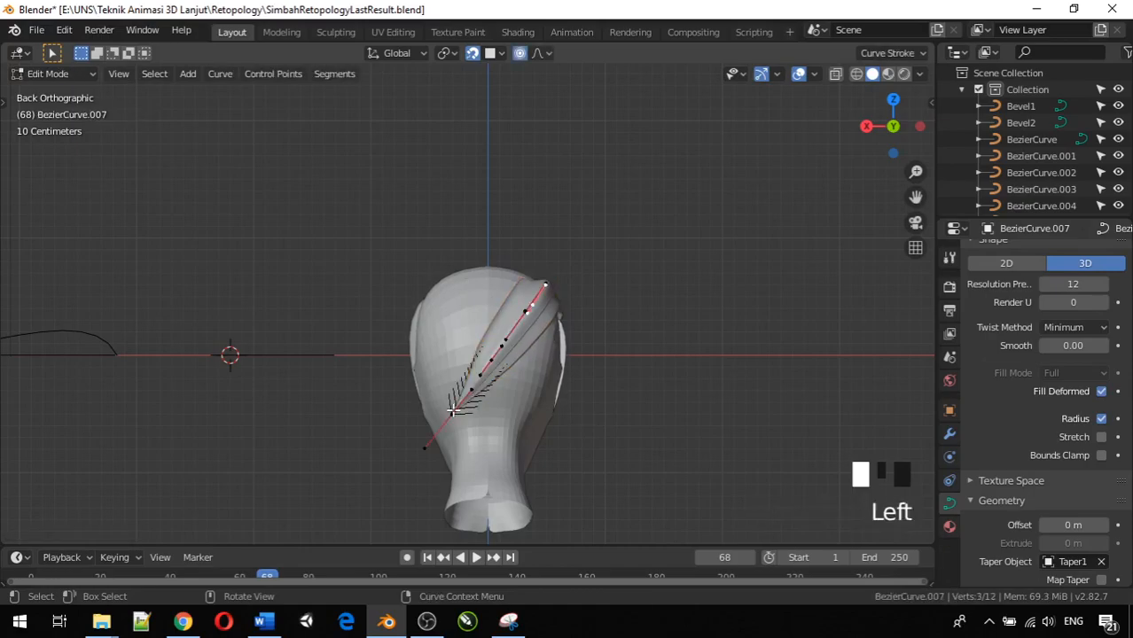
key("g")
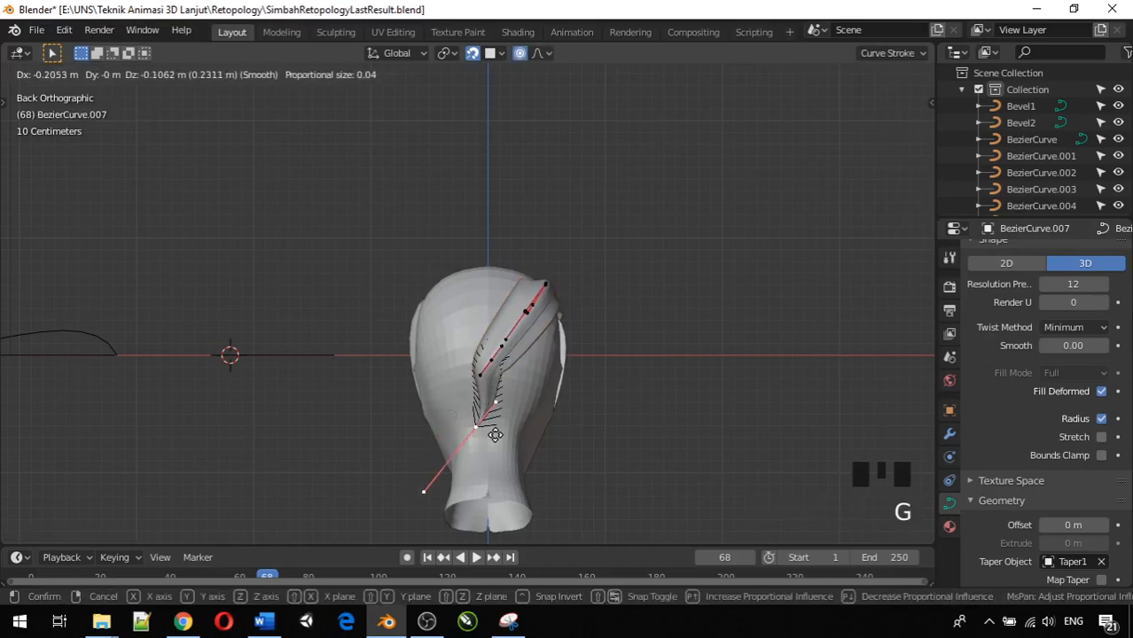
left_click(508, 427)
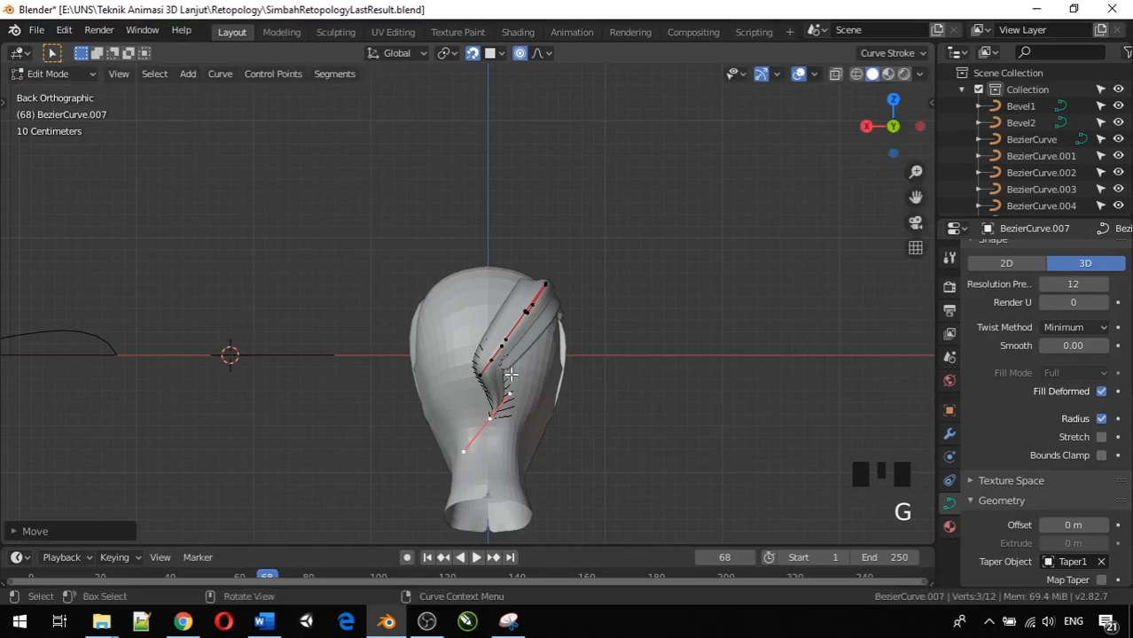
Step: Rotate the tip control point so its handles stand vertically along the head's centre line
left_click(511, 395)
key("r")
left_click(502, 359)
left_click(491, 414)
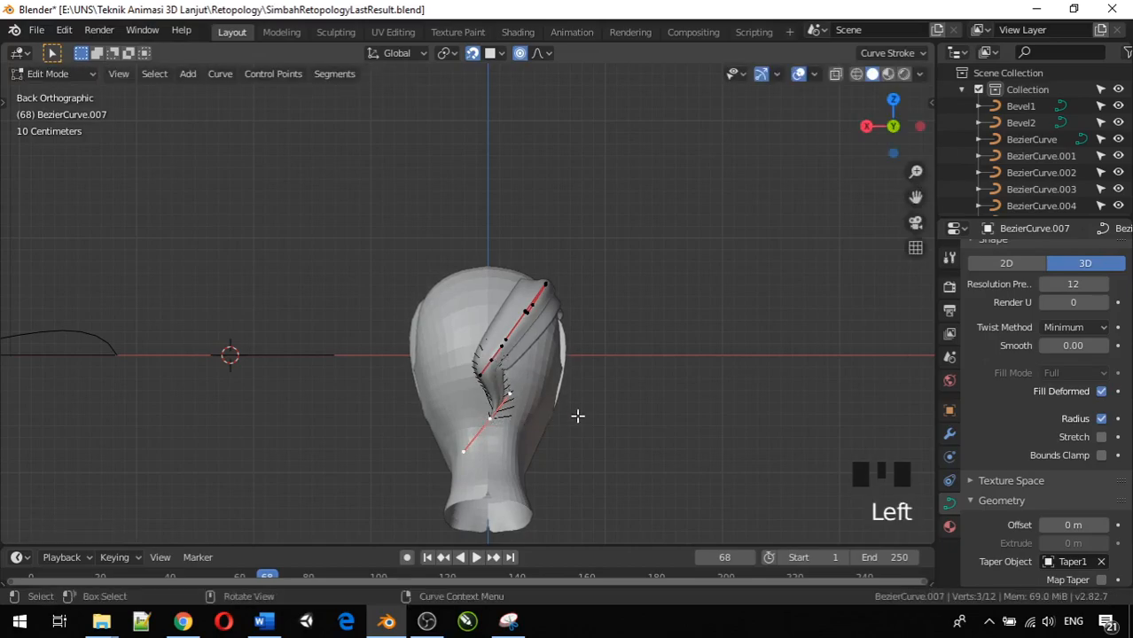
key("r")
left_click(517, 348)
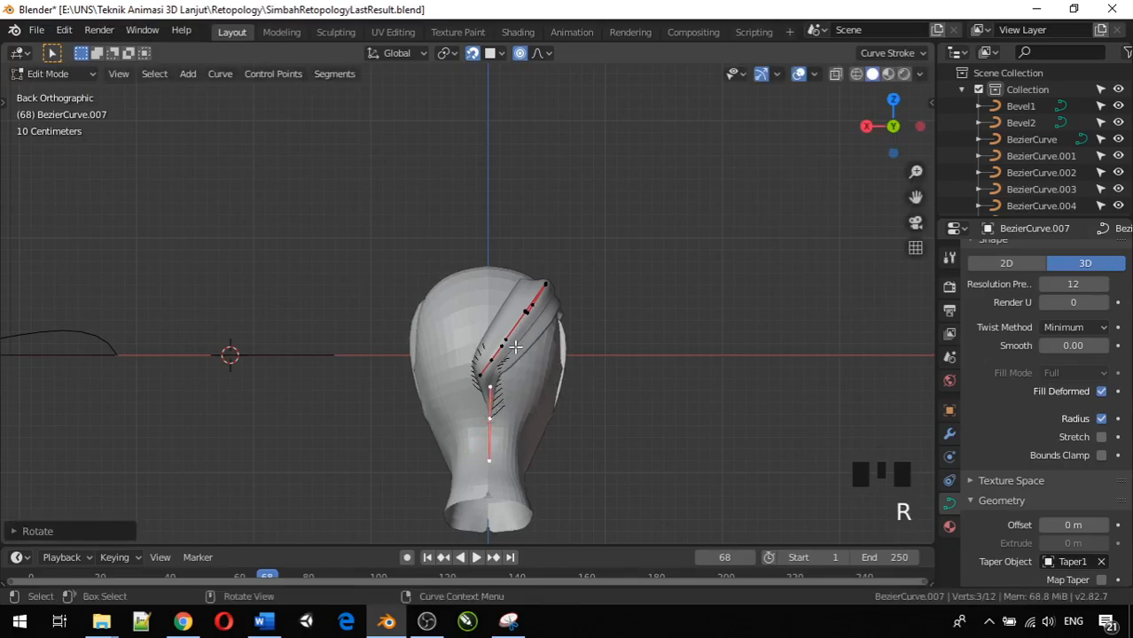
Step: Move the control point above the tip slightly outward and up, toward the side of the head
left_click(491, 357)
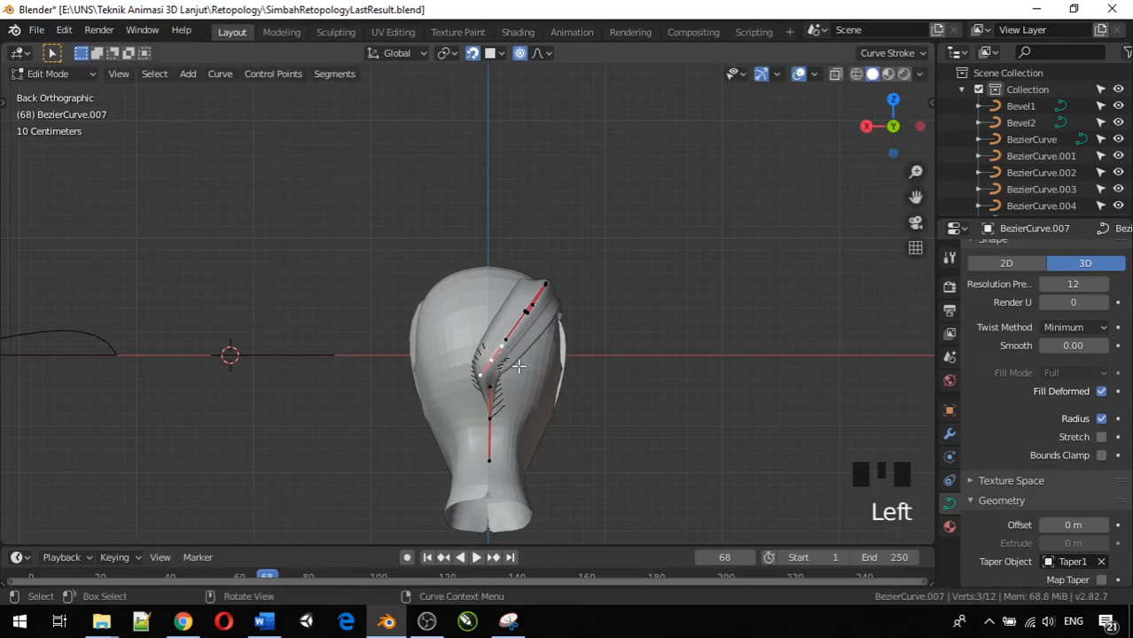
key("g")
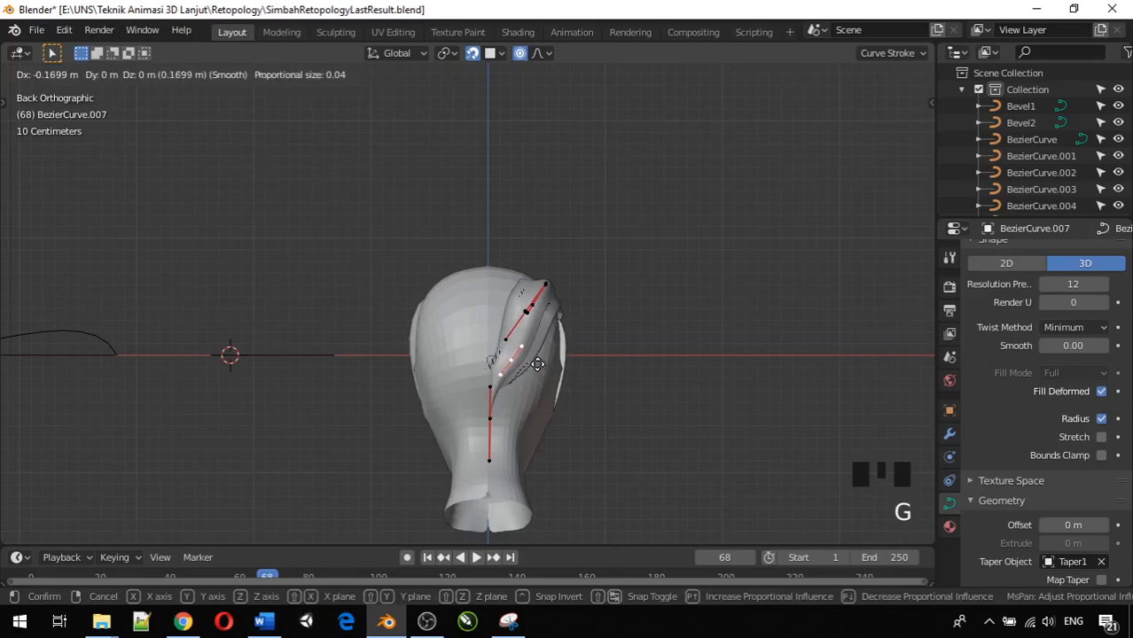
left_click(526, 356)
Step: Rotate the tip control point's handles slightly so the upper handle leans toward the strand's side of the head
left_click(516, 339)
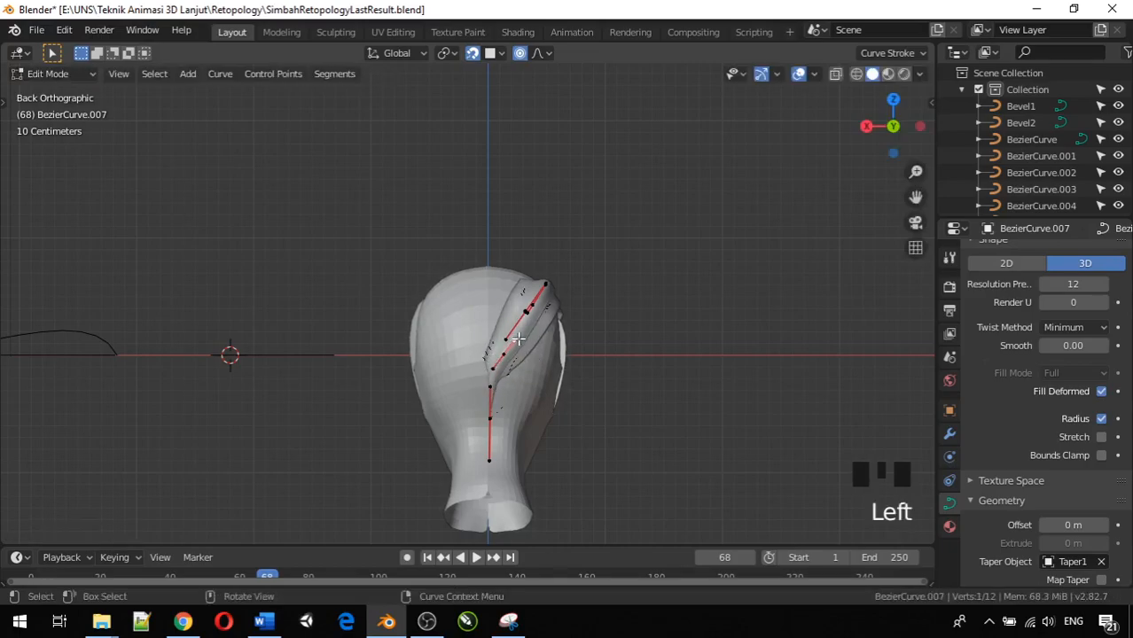
left_click(492, 387)
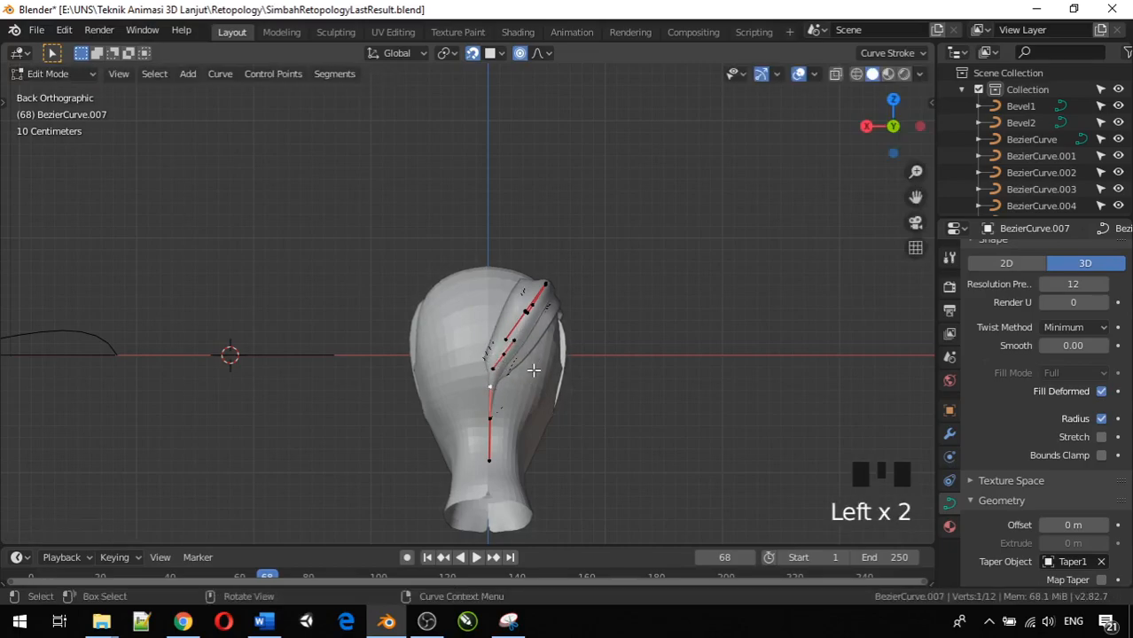
key("r")
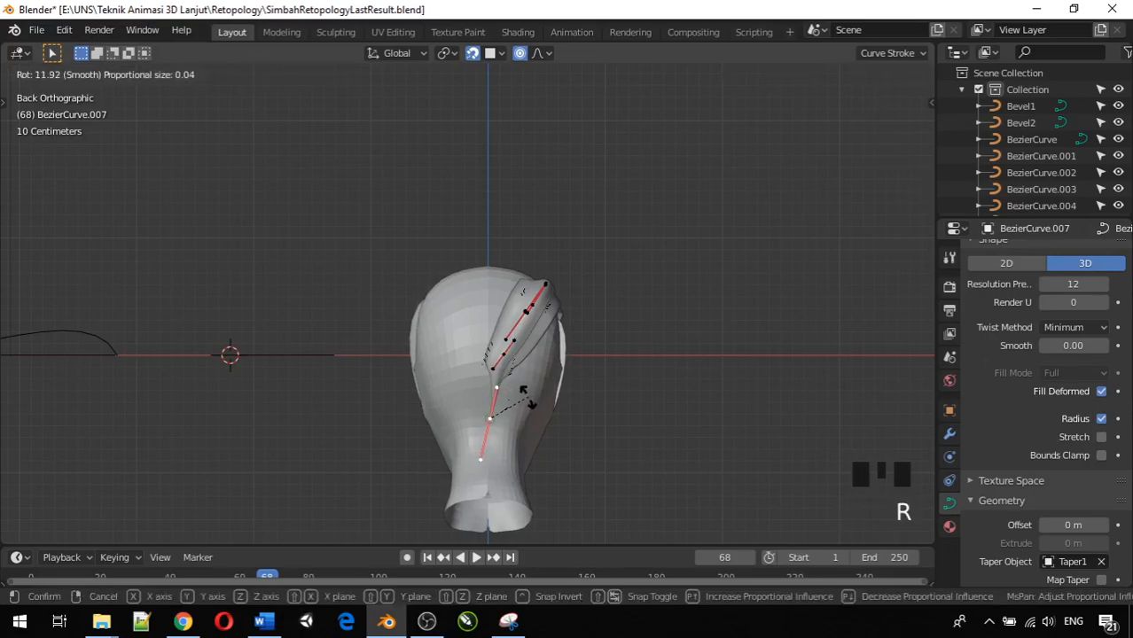
left_click(529, 401)
Step: Rotate the control point above the tip about -18 degrees and shift it about 0.1 m outward
left_click(503, 354)
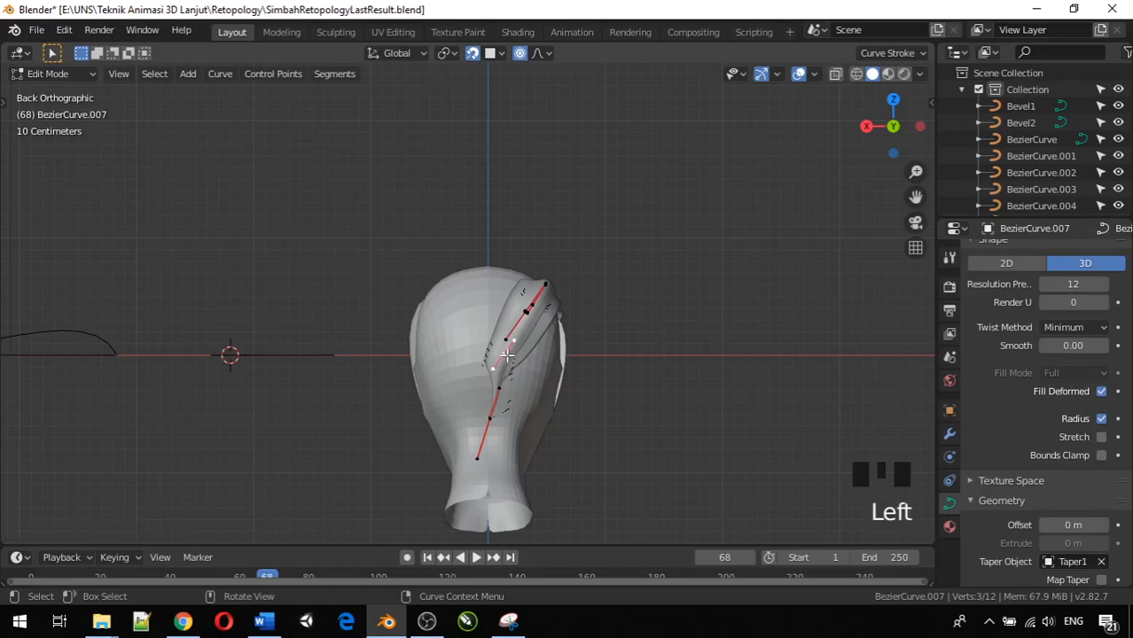
key("r")
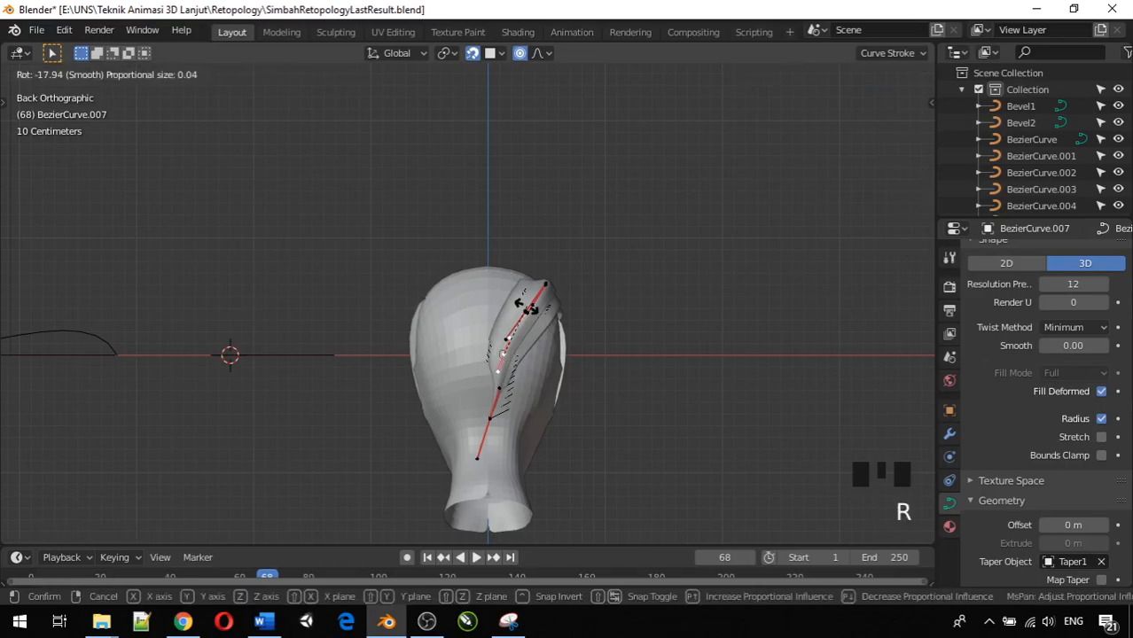
left_click(528, 307)
key("g")
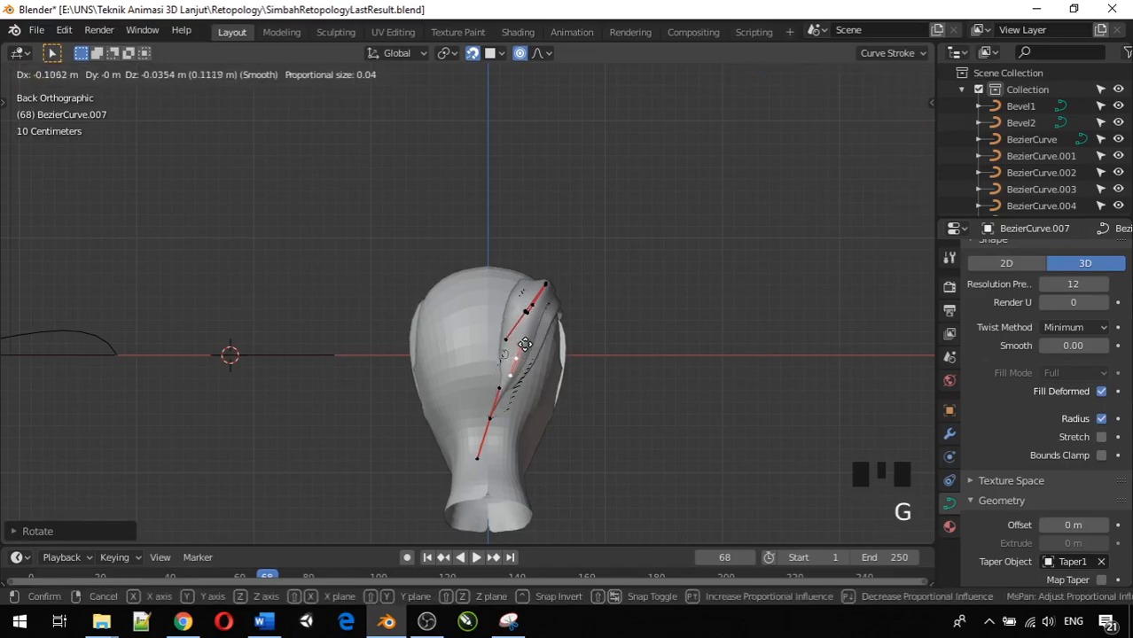
left_click(522, 340)
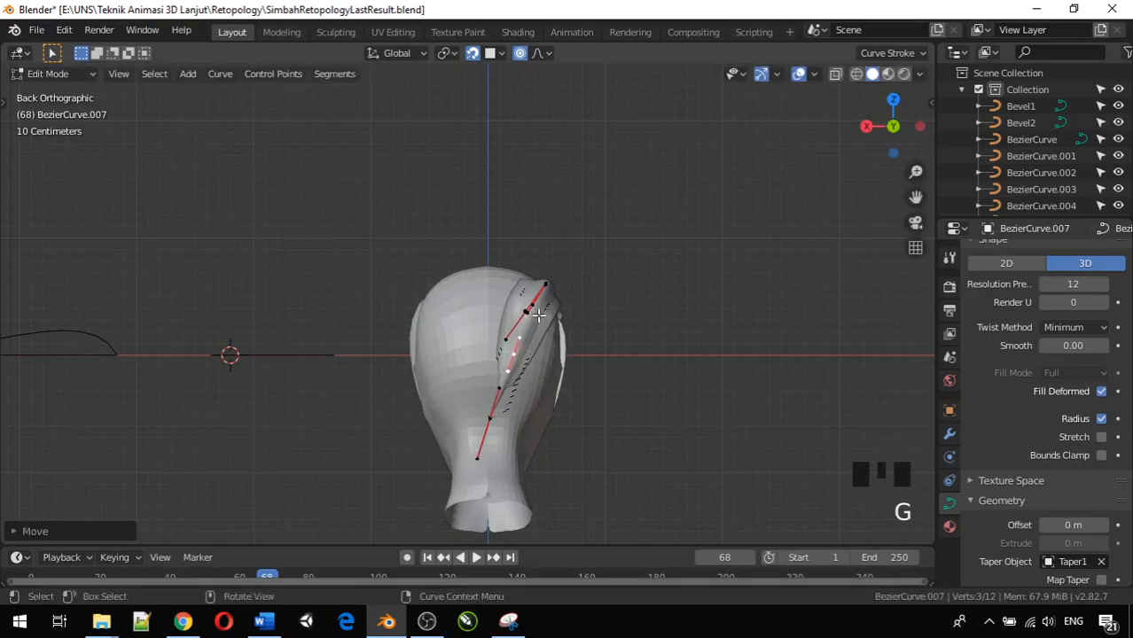
Step: In the back view, move the control point next to the root slightly outward toward the side of the head
left_click(531, 307)
mouse_move(560, 315)
middle_mouse_down()
mouse_move(490, 294)
mouse_move(542, 311)
middle_mouse_up()
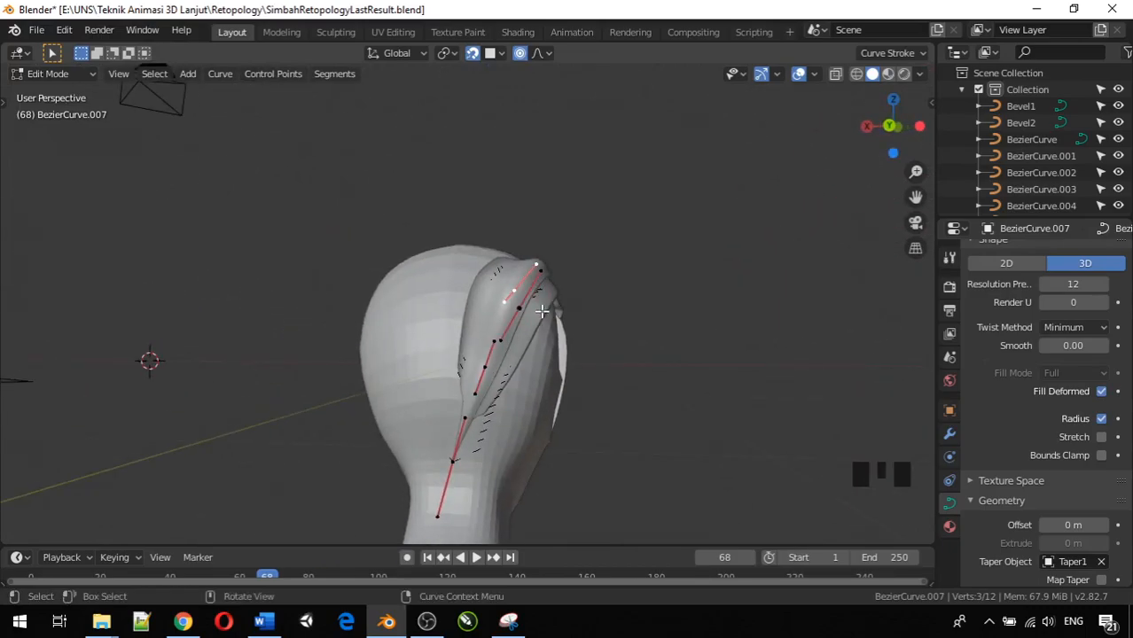
key("KP_3")
key("KP_1")
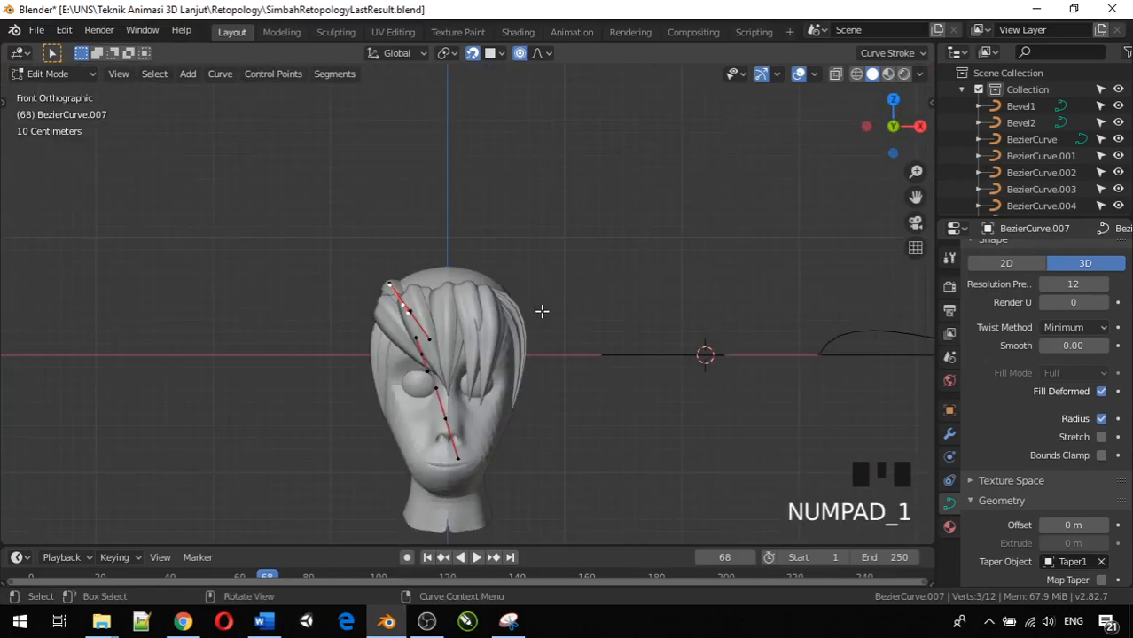
key("ctrl+KP_1")
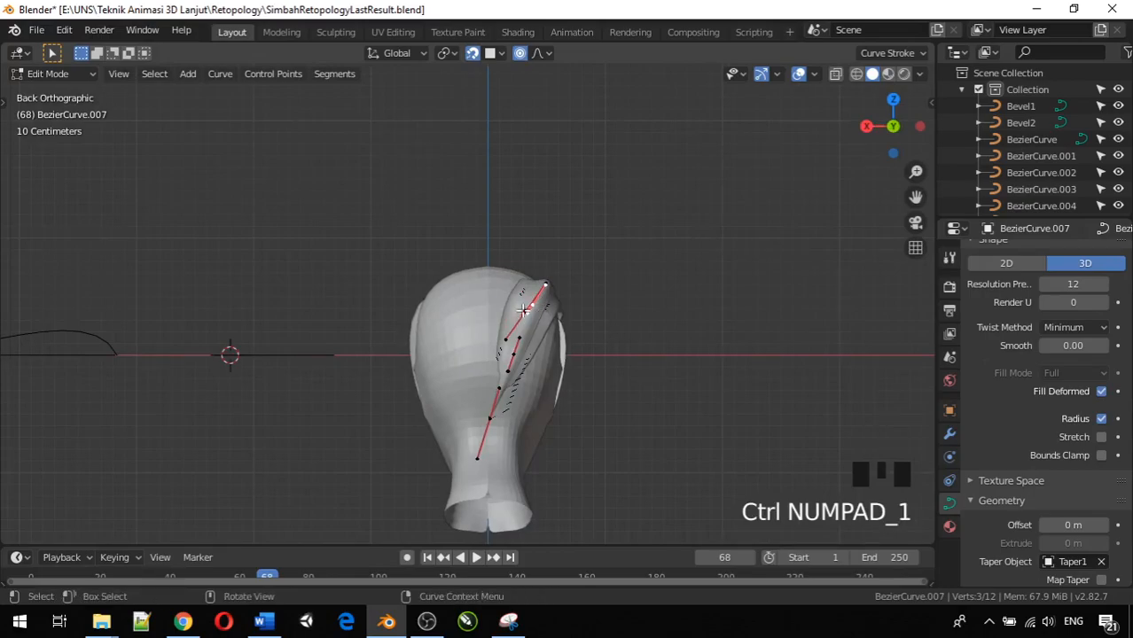
key("g")
left_click(535, 307)
Step: From the side, move that control point's upper handle about 0.06 m toward the strand's root
middle_click_drag(592, 335, 465, 341)
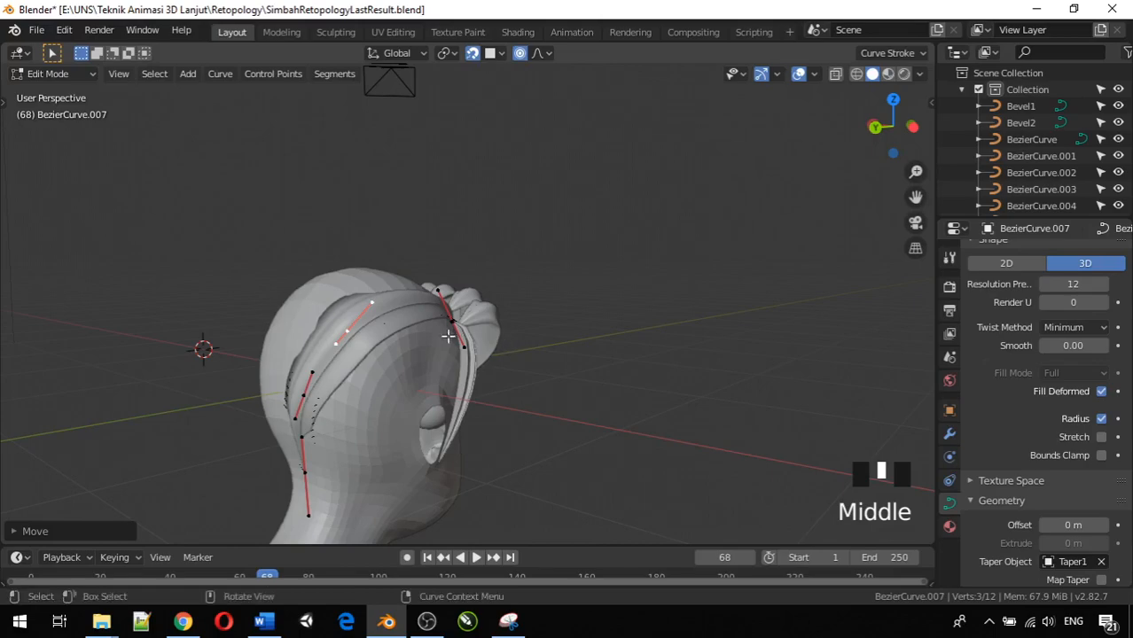
left_click(380, 303)
key("g")
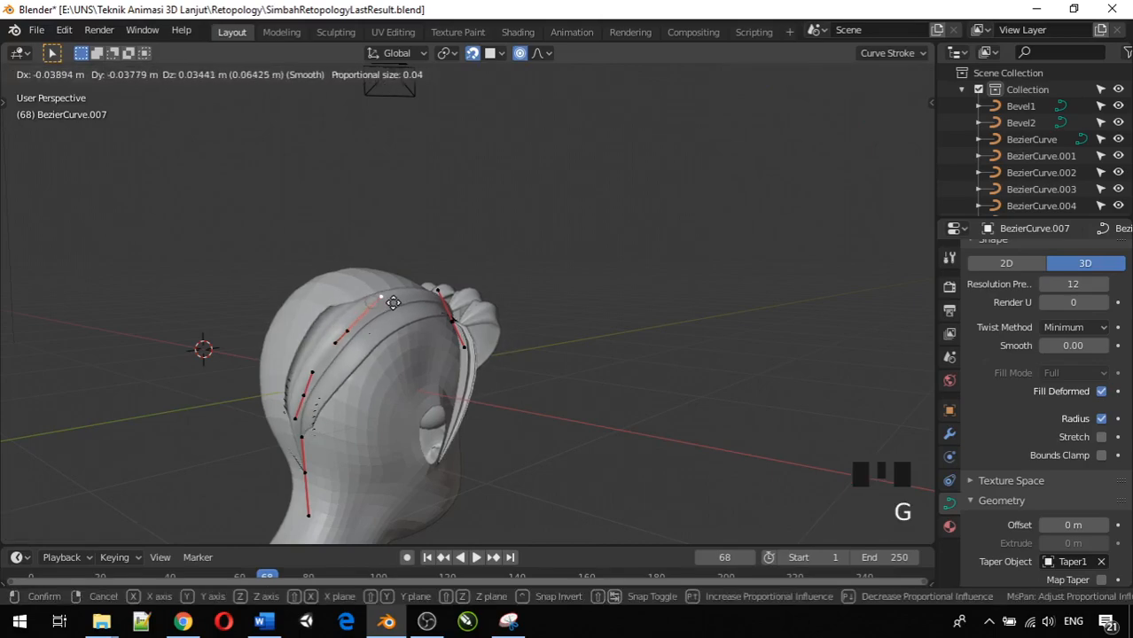
left_click(397, 301)
middle_click_drag(397, 302, 322, 315)
Step: Return to Object Mode and rotate the whole strand about -17 degrees in a view from above the face
key("Tab")
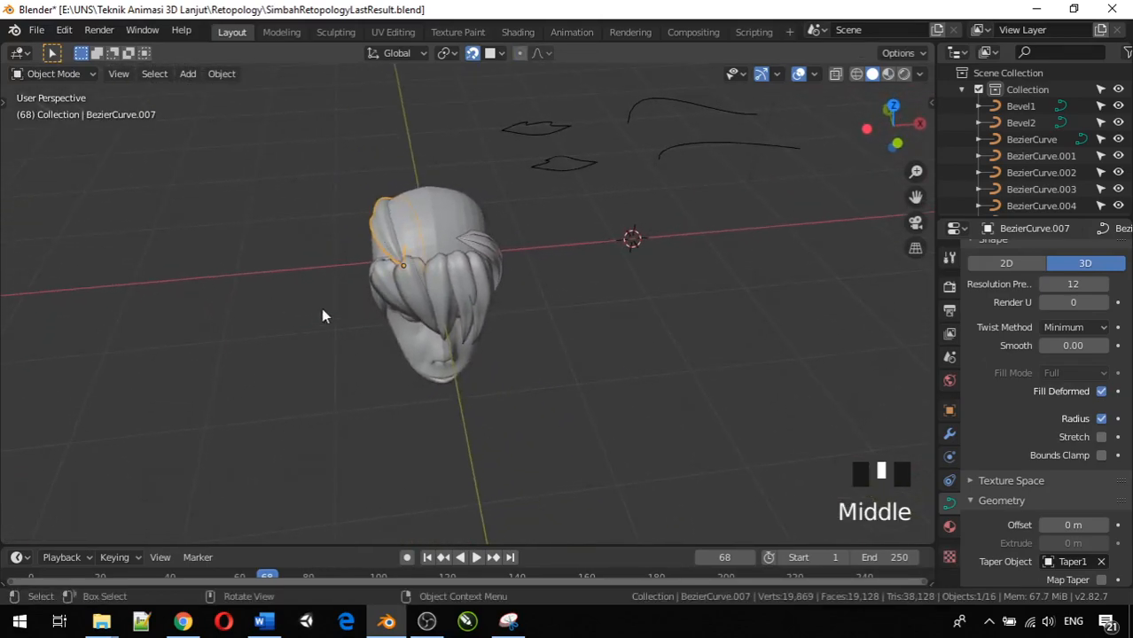
left_click(389, 226)
left_click(380, 220)
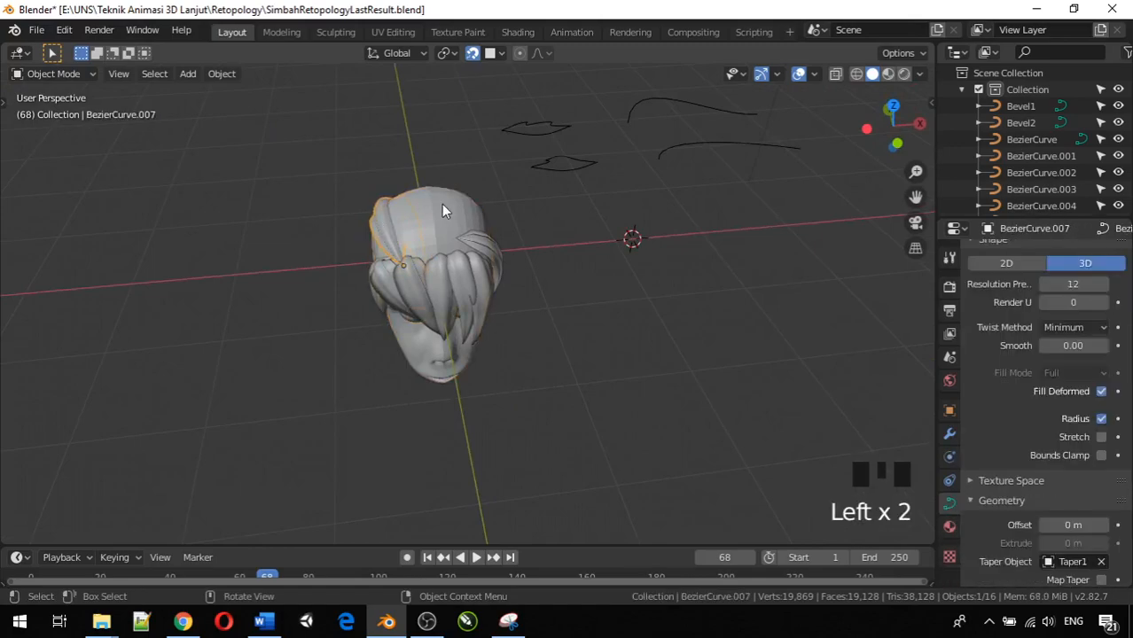
key("r")
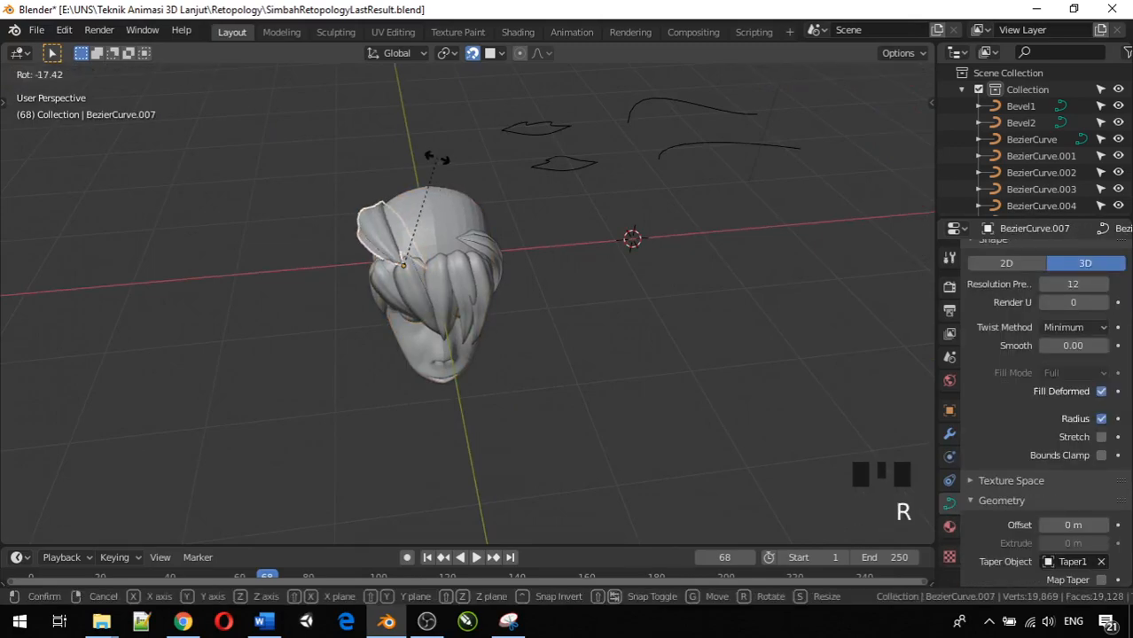
Step: Rotate the hair strand at the side of the head by about -17 degrees and keep it selected
left_click(434, 158)
middle_click_drag(400, 217, 400, 270)
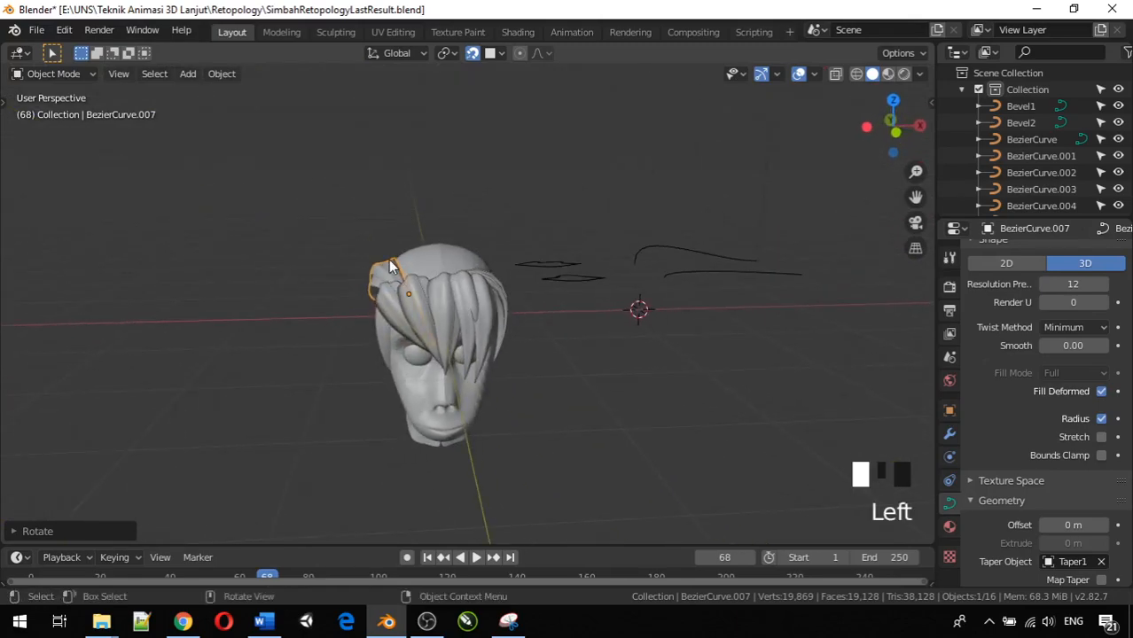
left_click(388, 260)
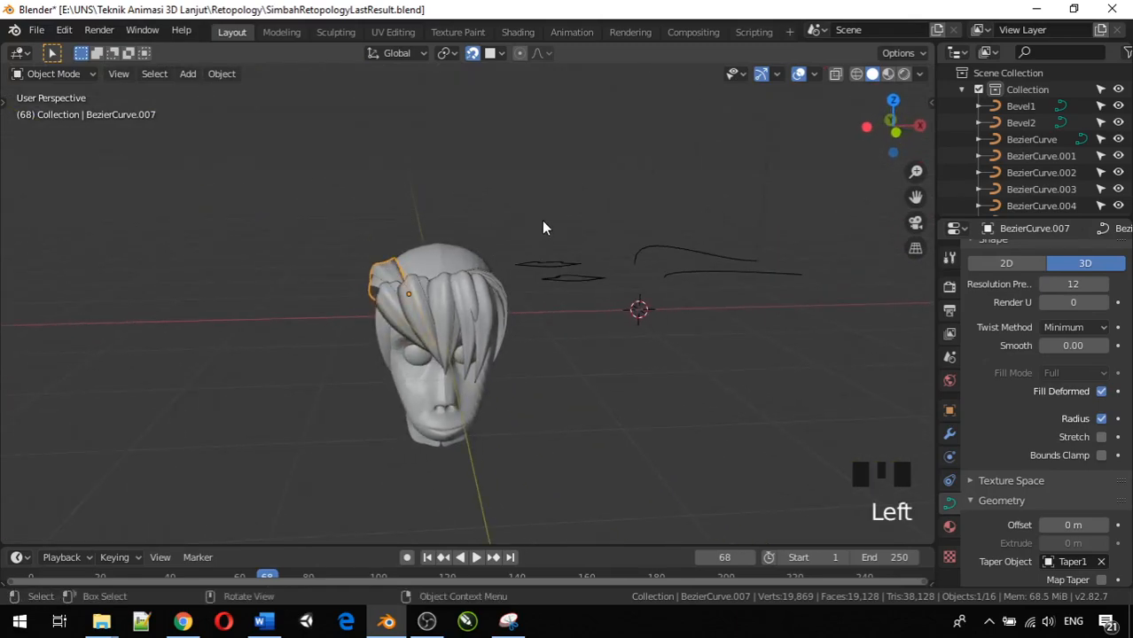
Step: Duplicate the side strand about 0.2 m toward the head's centre in front view, and rotate and move the copy to fit against its neighbour
key("KP_3")
key("KP_1")
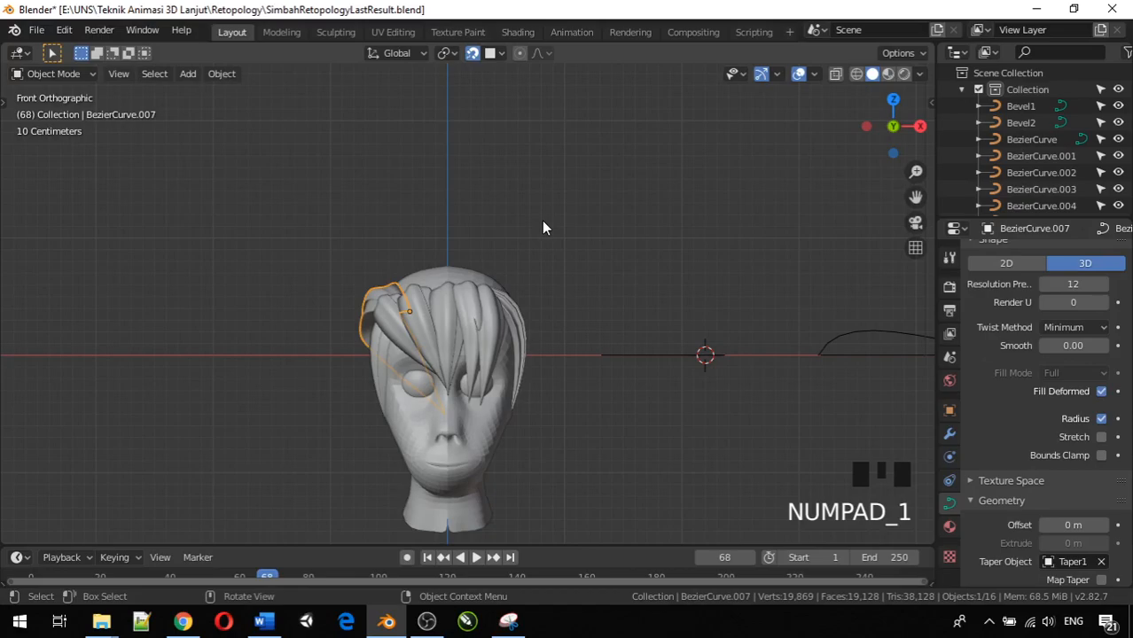
key("shift+d")
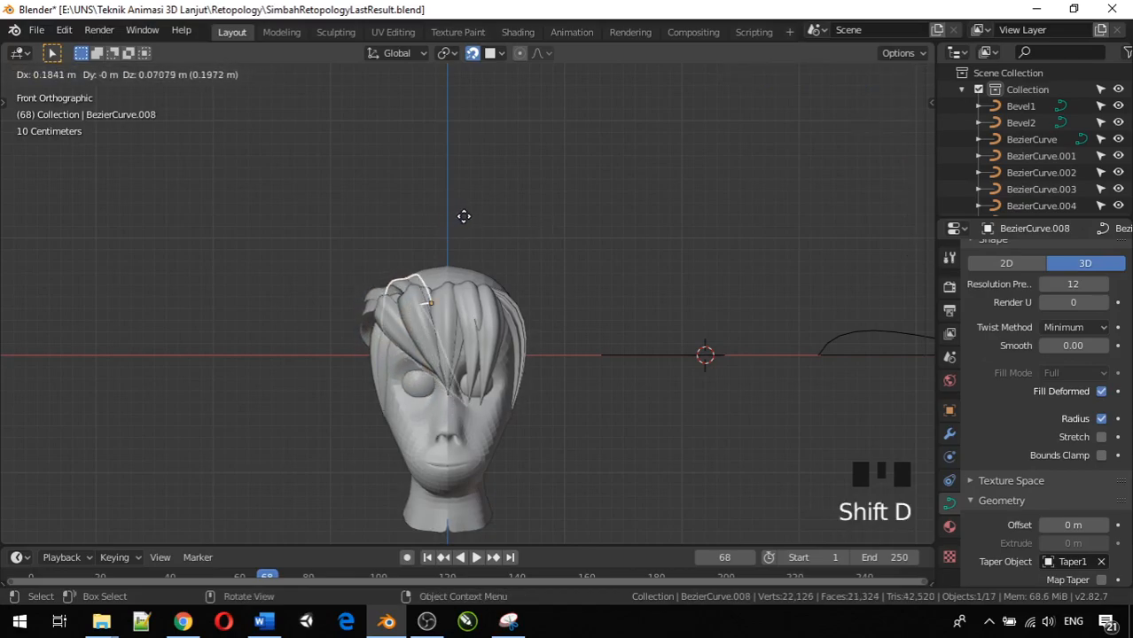
left_click(463, 216)
middle_click_drag(463, 215, 473, 340)
key("r")
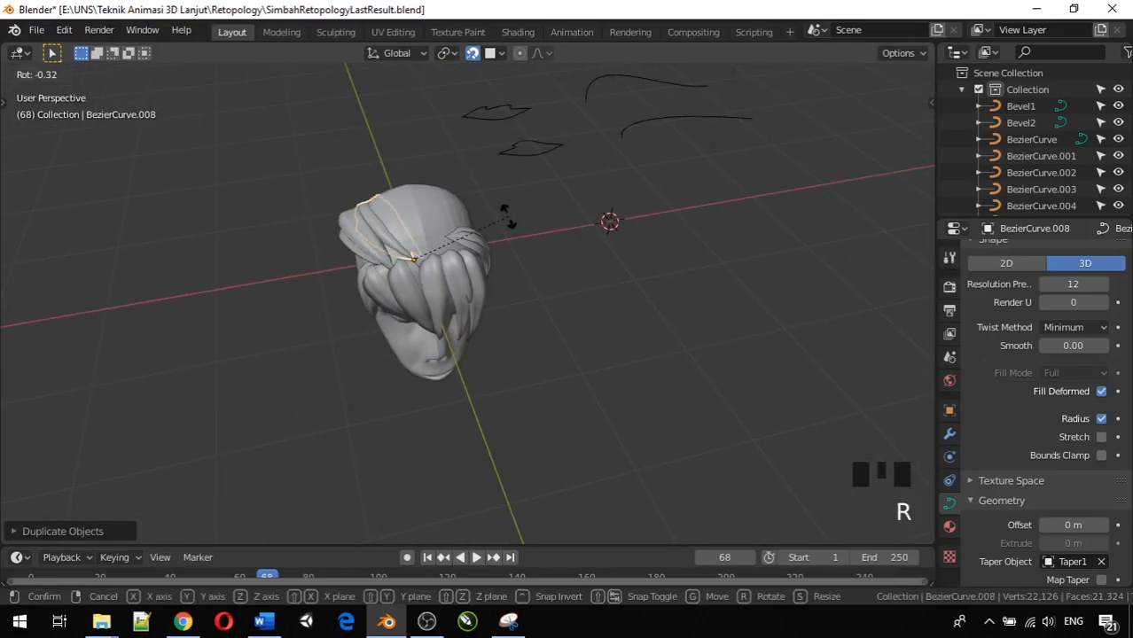
left_click(511, 238)
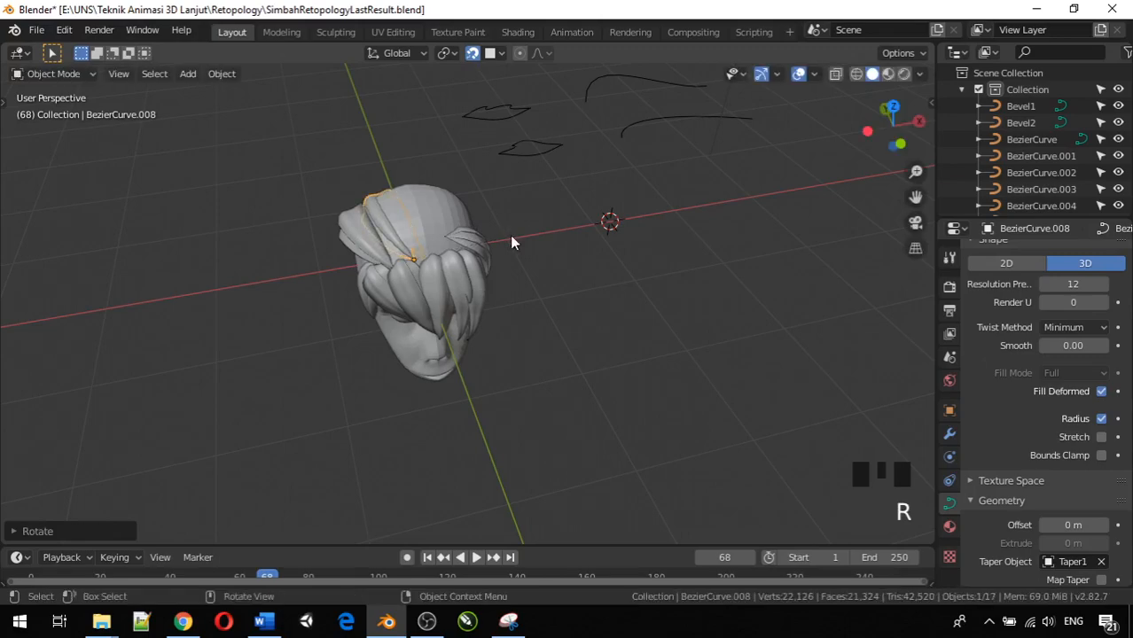
key("g")
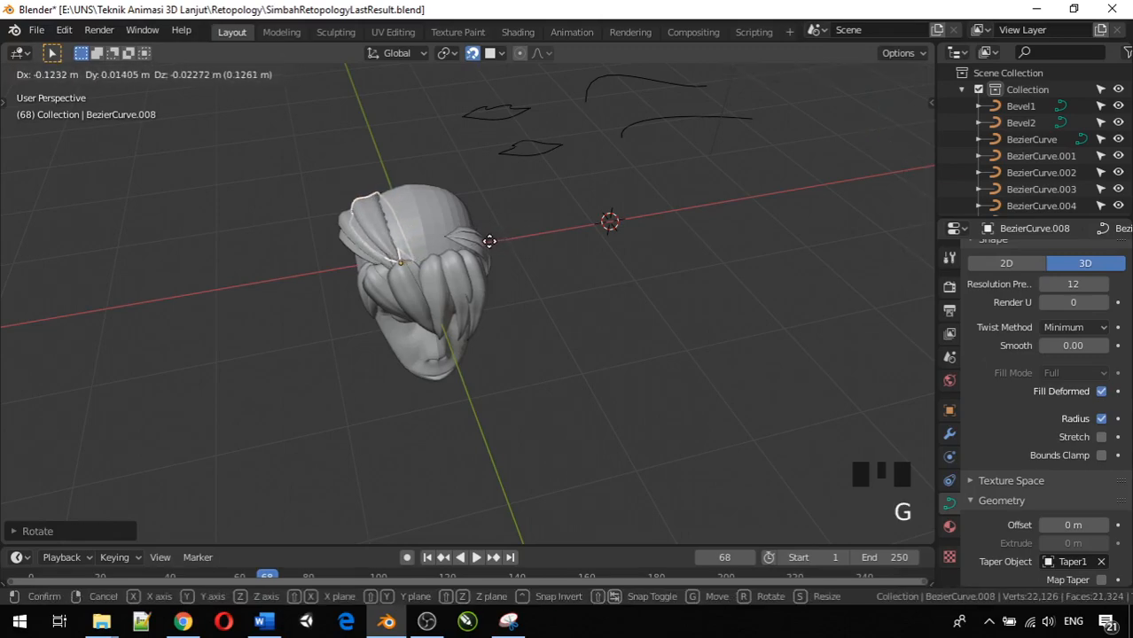
left_click(464, 239)
mouse_move(465, 239)
middle_mouse_down()
mouse_move(741, 131)
mouse_move(693, 167)
mouse_move(546, 218)
mouse_move(453, 221)
middle_mouse_up()
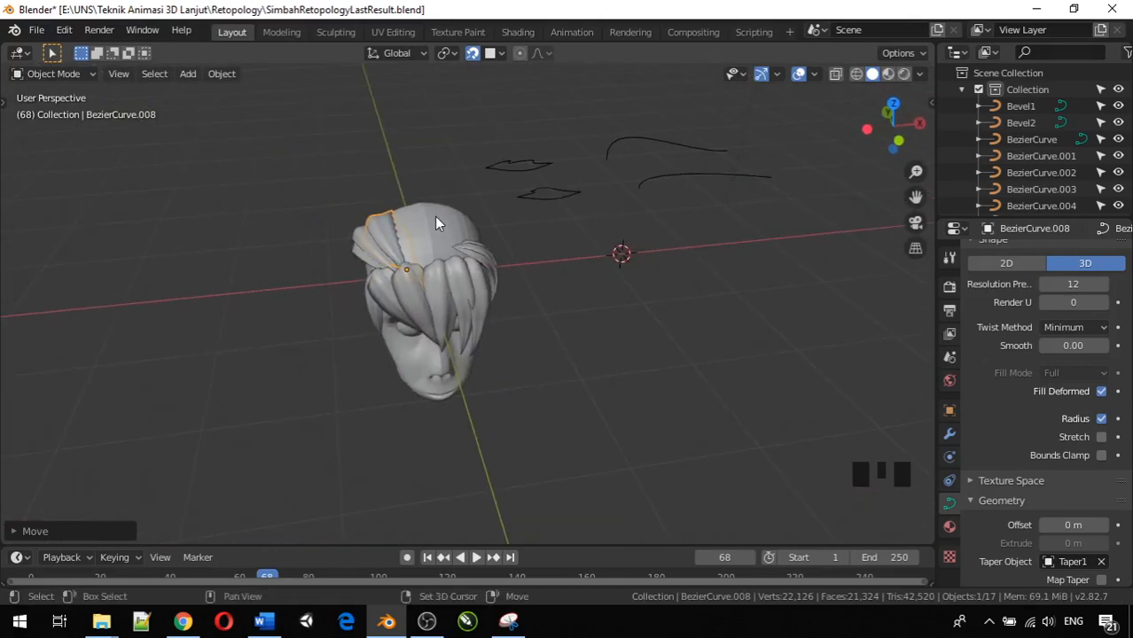
Step: Duplicate the new strand about 0.08 m further toward the crown and rotate the copy about 17 degrees
key("shift+d")
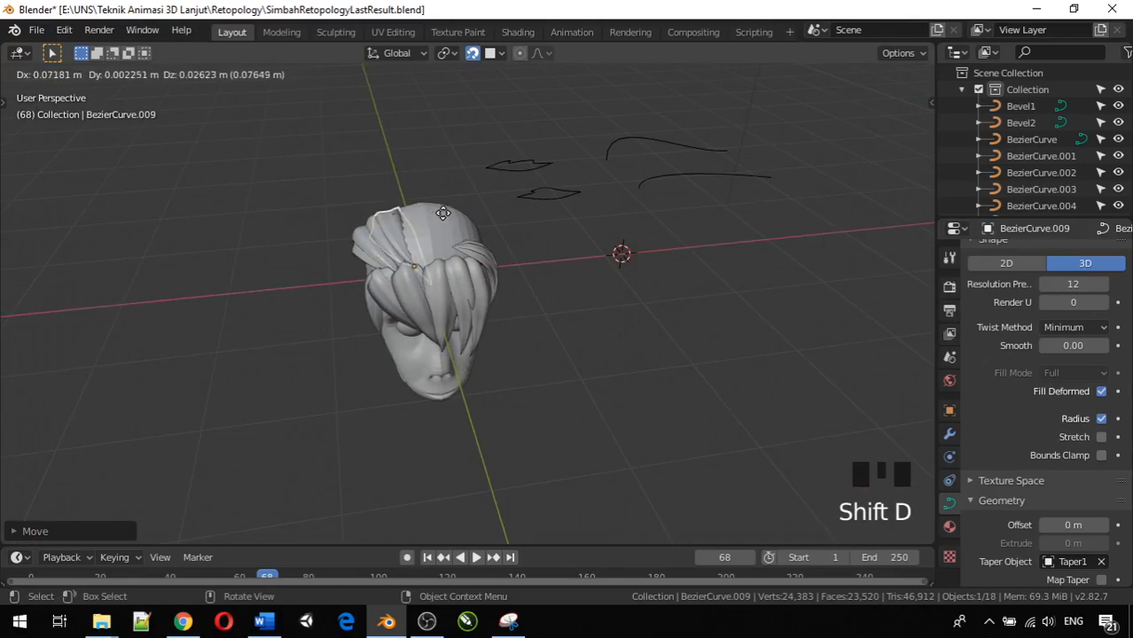
left_click(442, 212)
key("r")
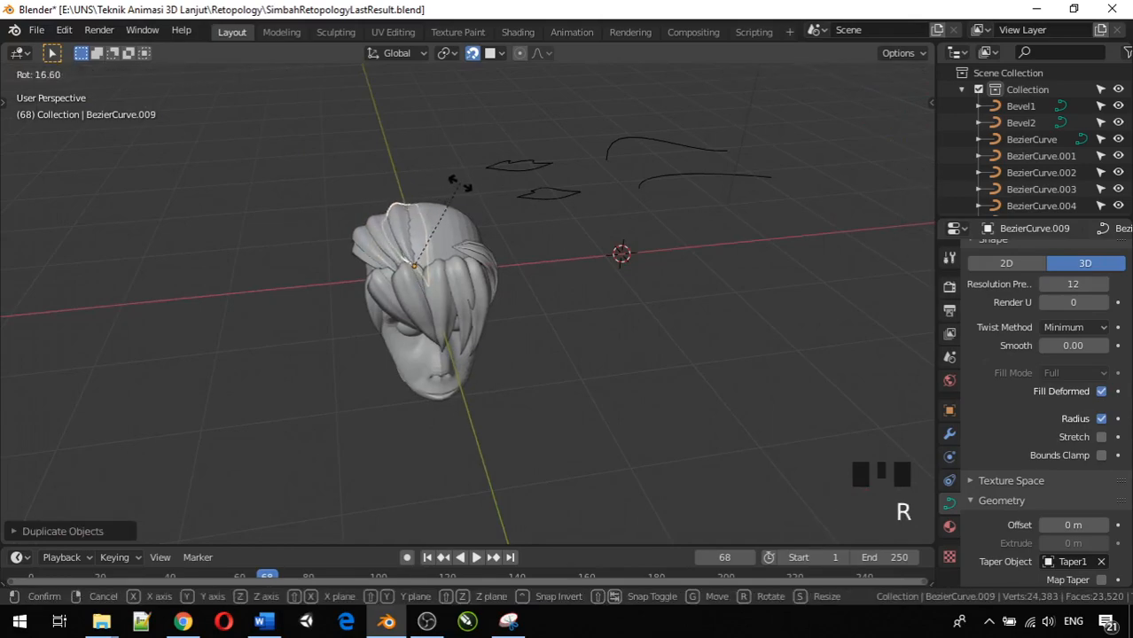
left_click(454, 185)
middle_click_drag(455, 184, 617, 182)
middle_click_drag(622, 184, 437, 218)
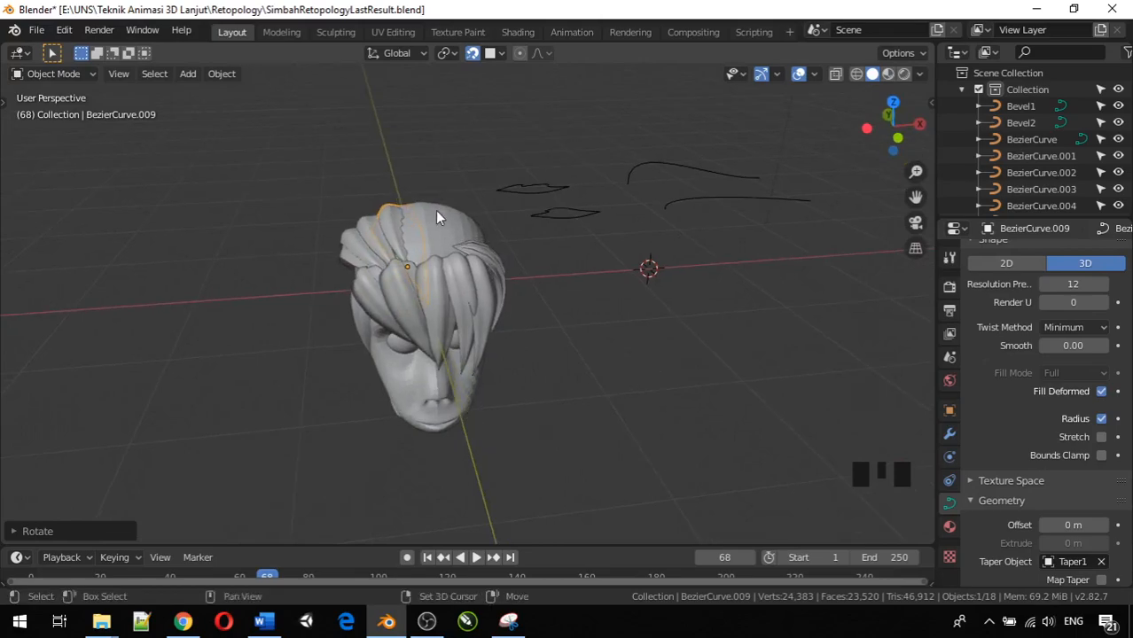
Step: Add another strand copy about 0.13 m further across the top of the head and rotate it slightly outward
key("shift+d")
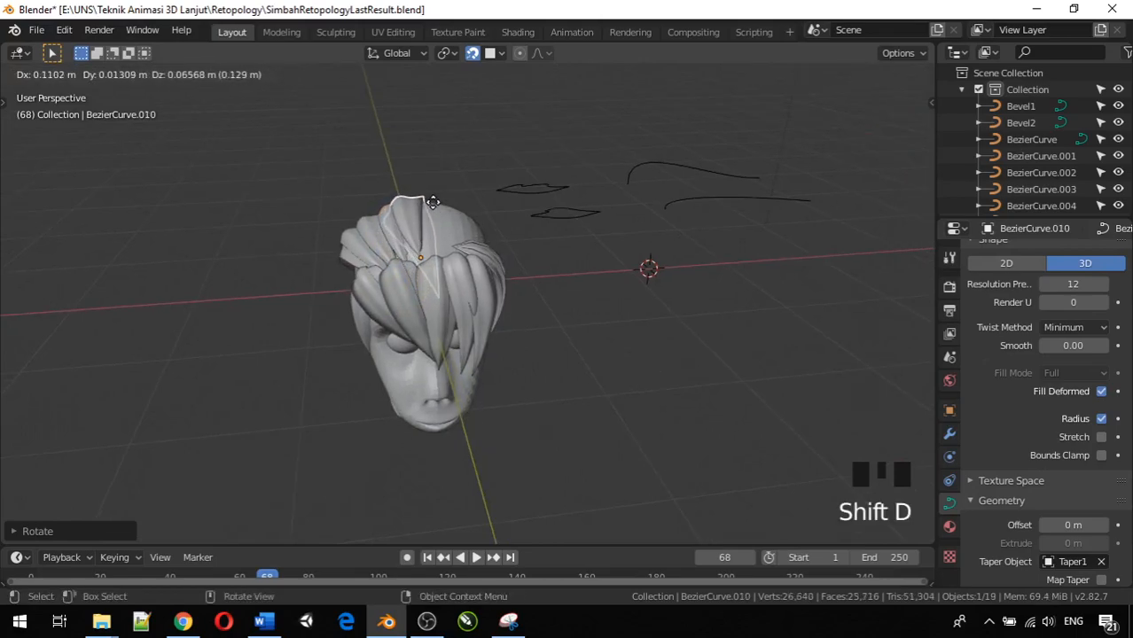
left_click(434, 203)
key("r")
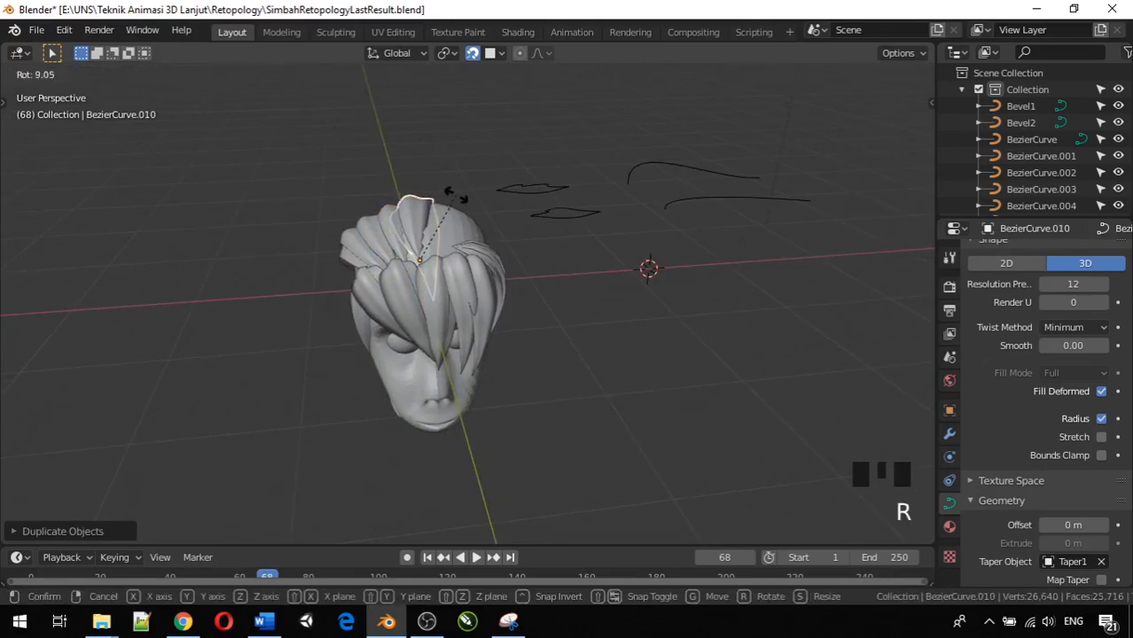
left_click(461, 203)
middle_click_drag(461, 203, 487, 249)
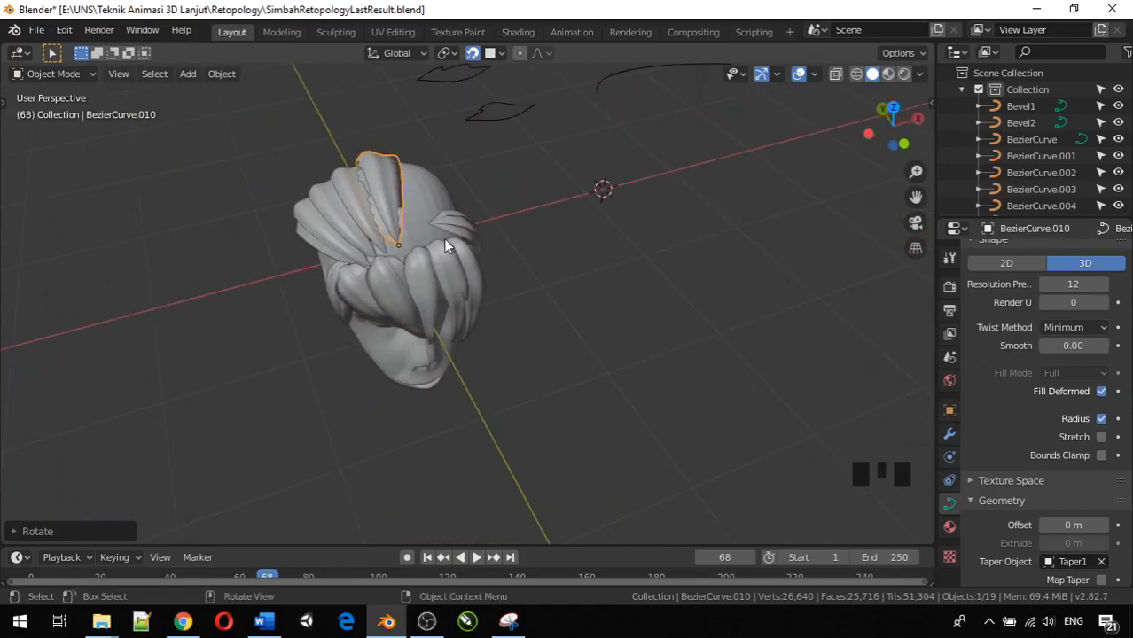
Step: Move the newest strand down onto the scalp, scale it up slightly, and readjust its root position behind the bangs
key("g")
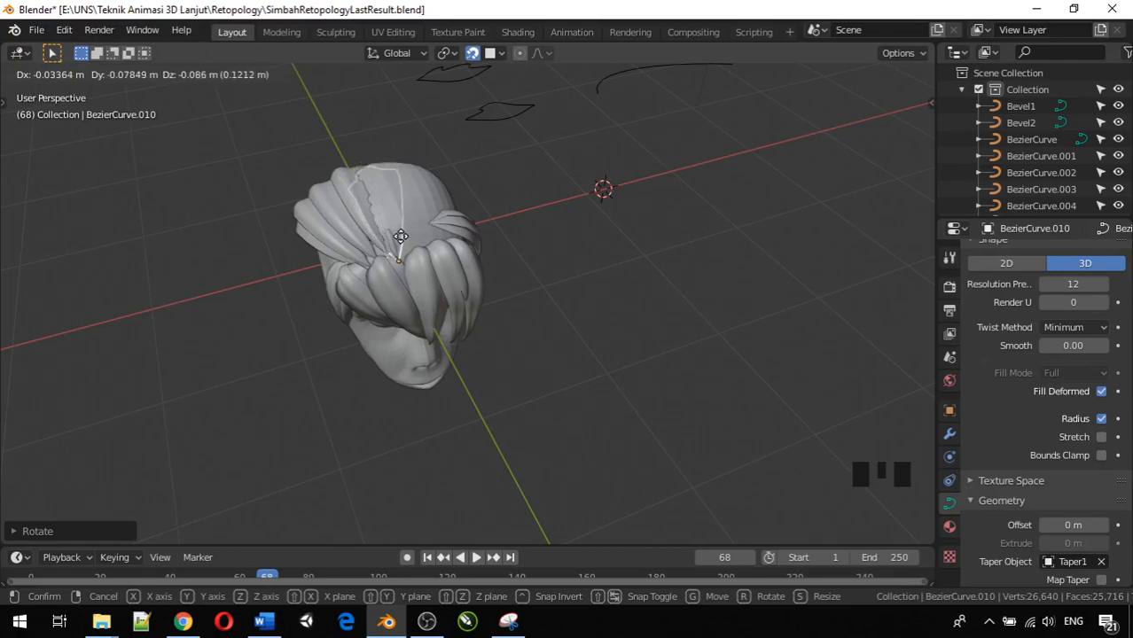
left_click(393, 228)
middle_click_drag(392, 228, 780, 169)
key("s")
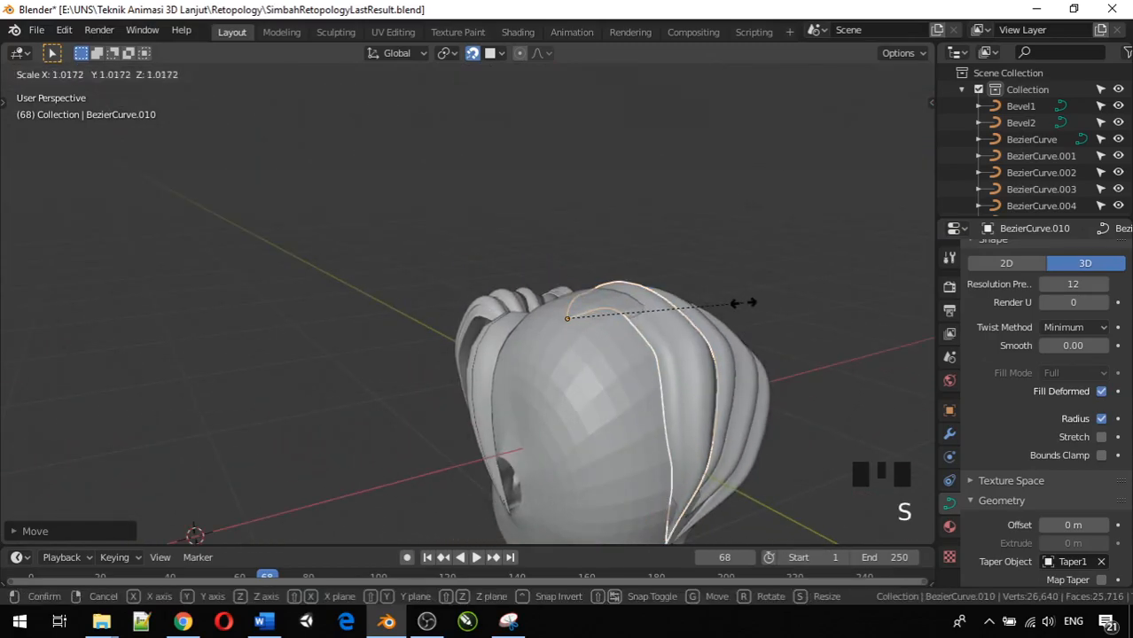
left_click(748, 310)
middle_click_drag(741, 341, 268, 290)
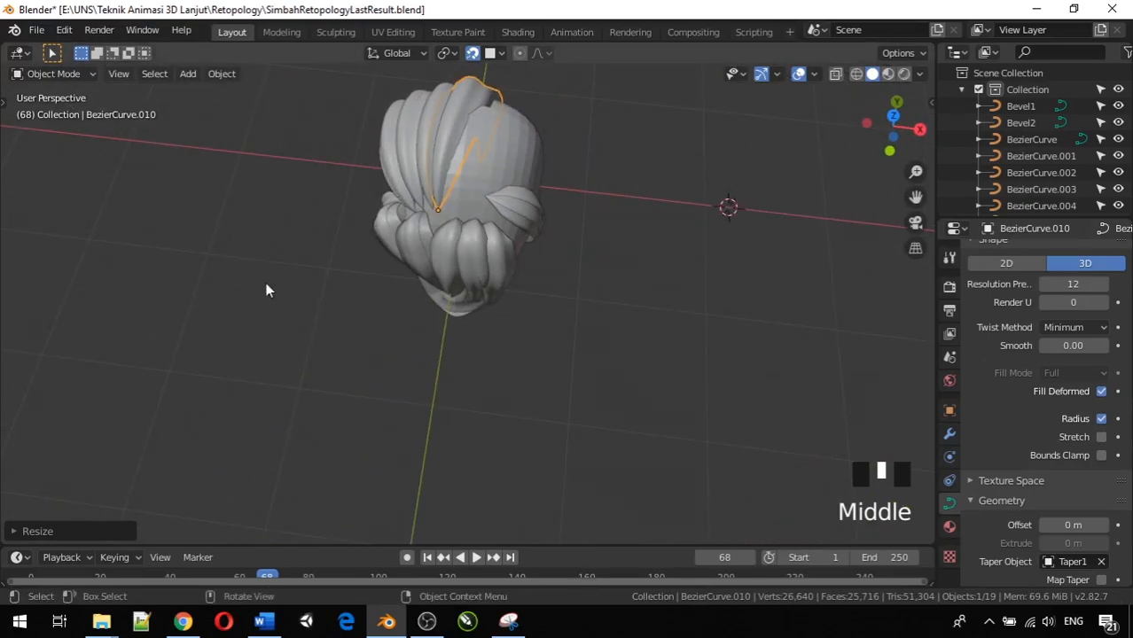
key("g")
left_click(438, 195)
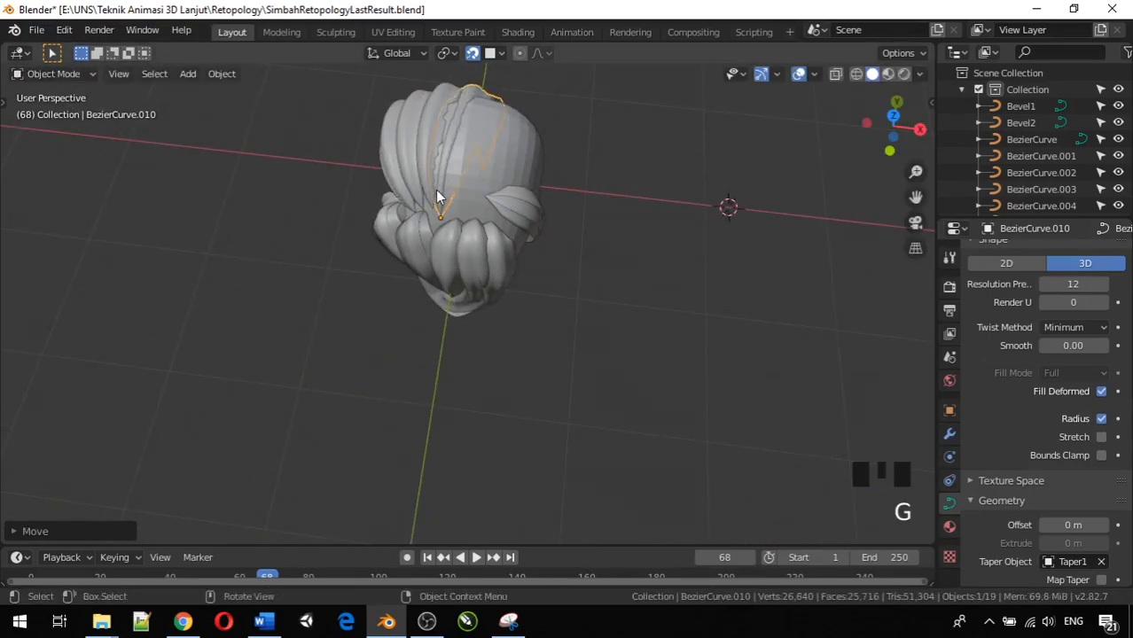
Step: Enlarge the newest strand well beyond its neighbours and nudge its root back into place at the hairline
key("s")
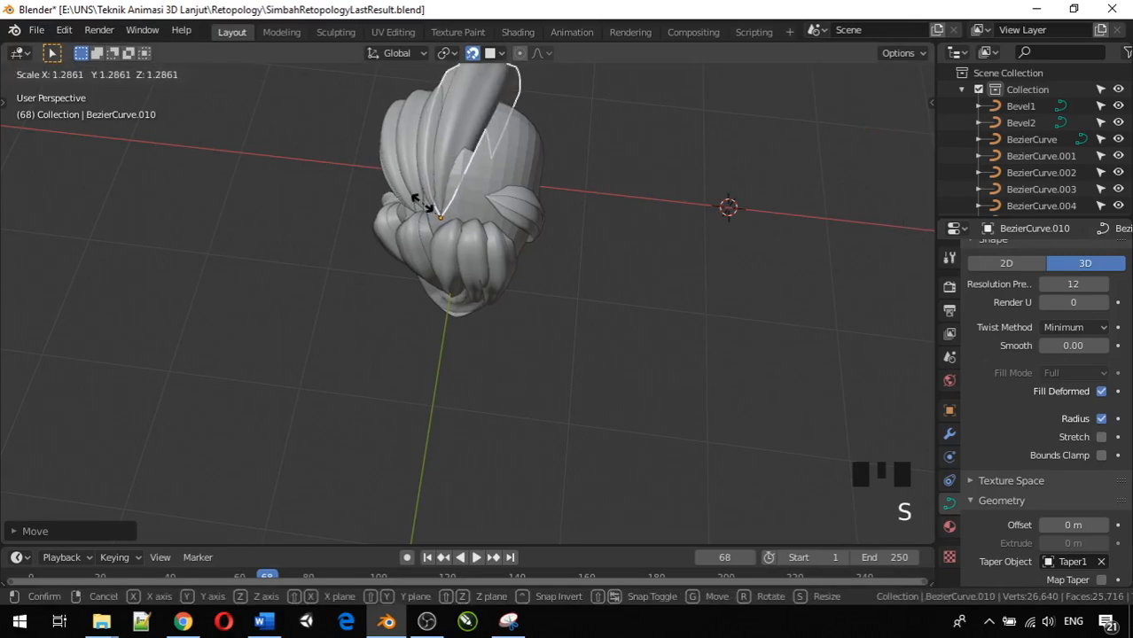
left_click(425, 203)
key("g")
left_click(435, 211)
key("s")
left_click(451, 222)
key("g")
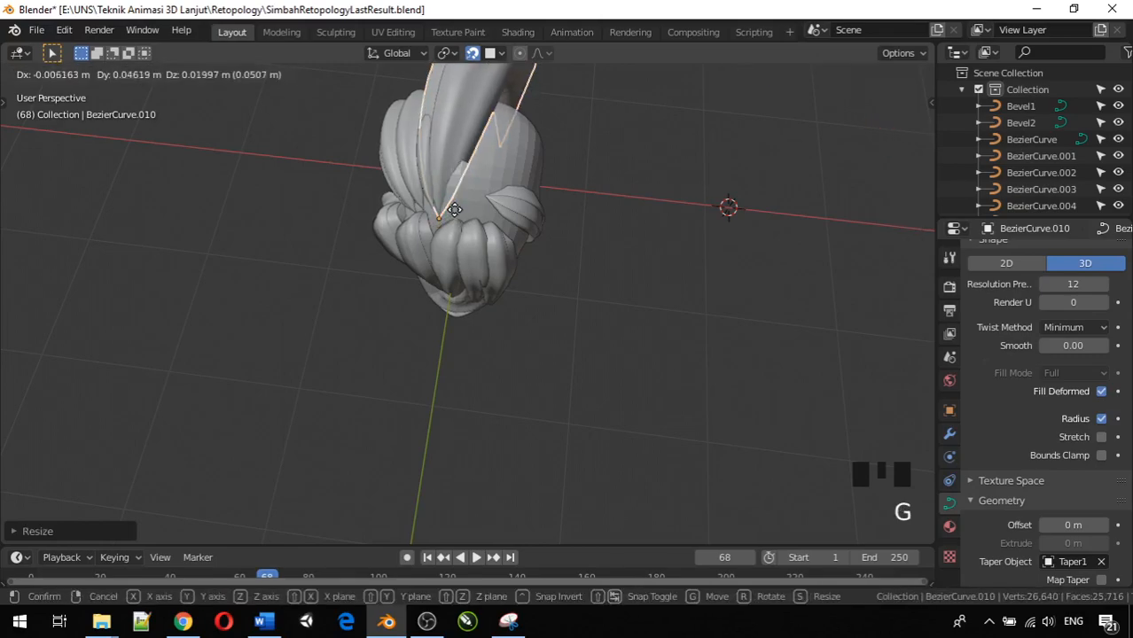
left_click(471, 216)
Step: Scale the oversized strand down from the side view so it sits closer to the back of the head
middle_click_drag(470, 218, 494, 230)
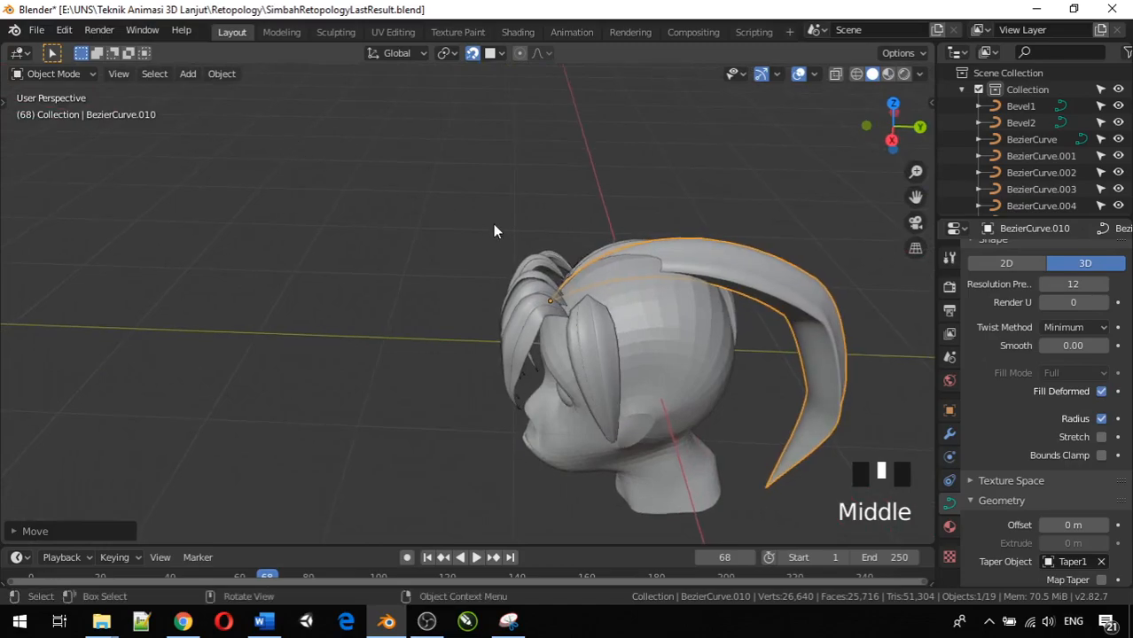
key("x")
left_click(788, 280)
key("s")
left_click(737, 282)
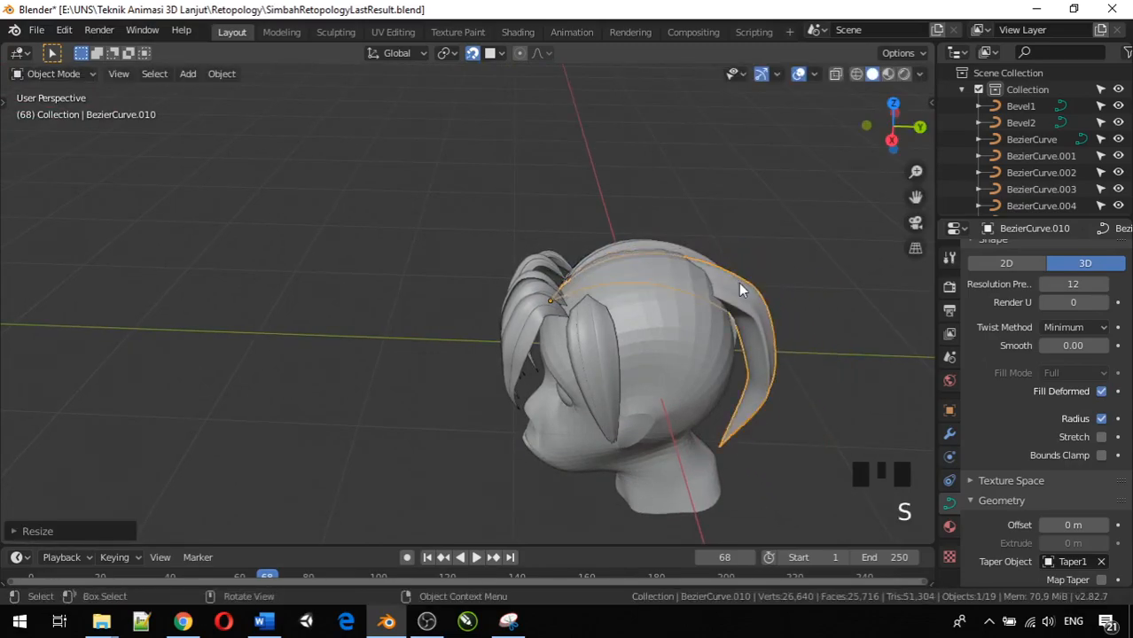
Step: Edit the newest strand's curve: move its second control point up and forward over the crown and shorten that point's front handle
middle_click_drag(754, 289, 623, 304)
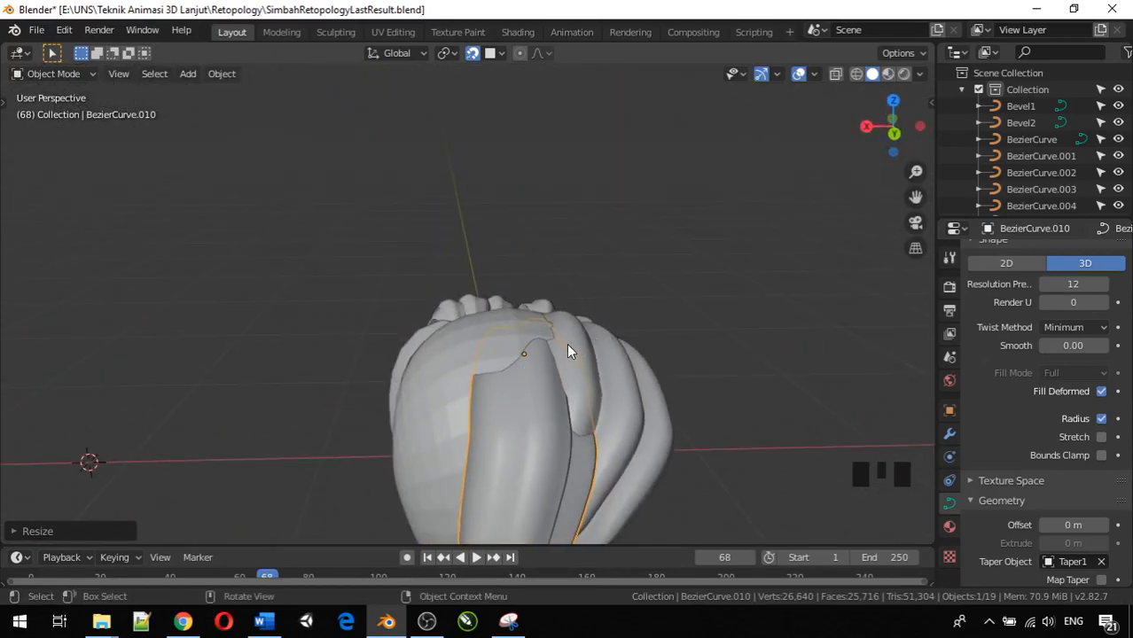
key("Tab")
middle_click_drag(497, 364, 611, 421)
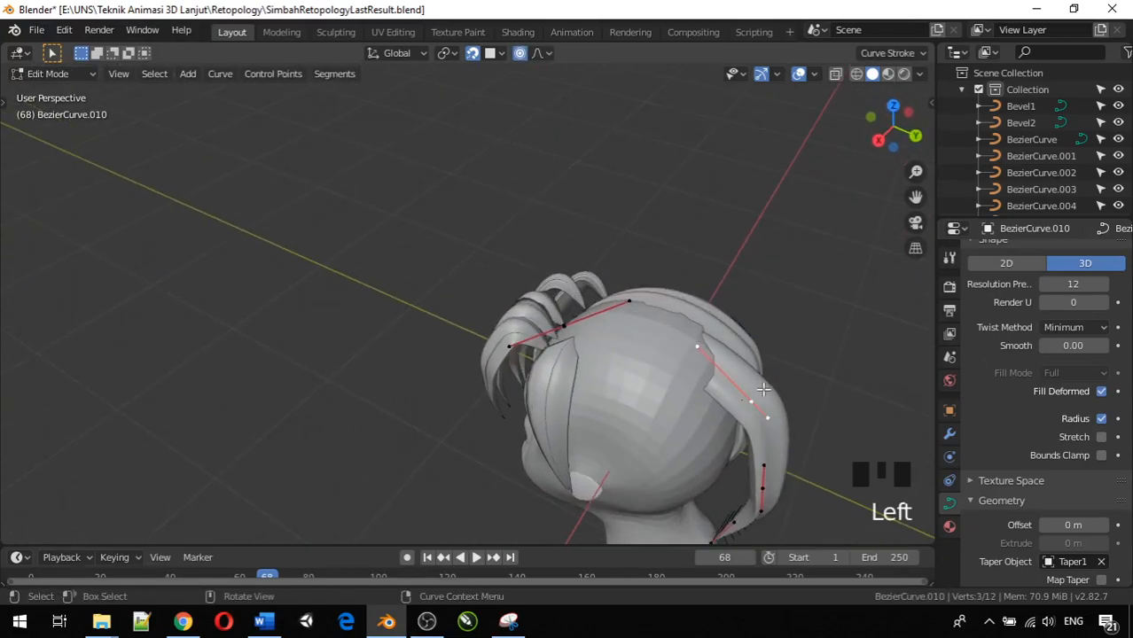
key("g")
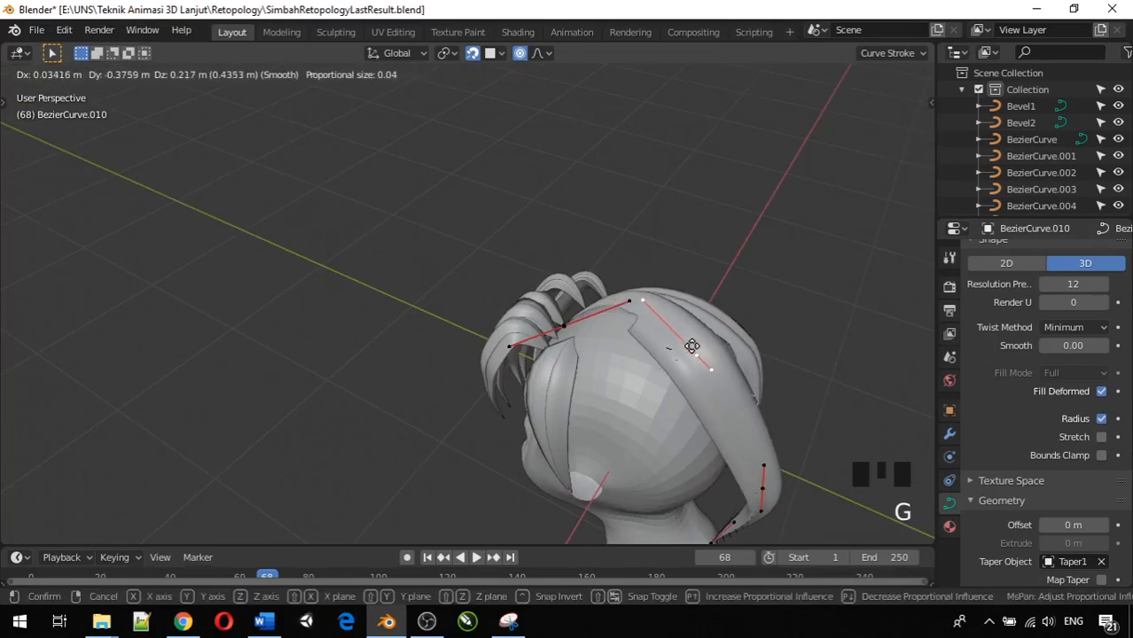
left_click(695, 328)
middle_click_drag(695, 328, 647, 292)
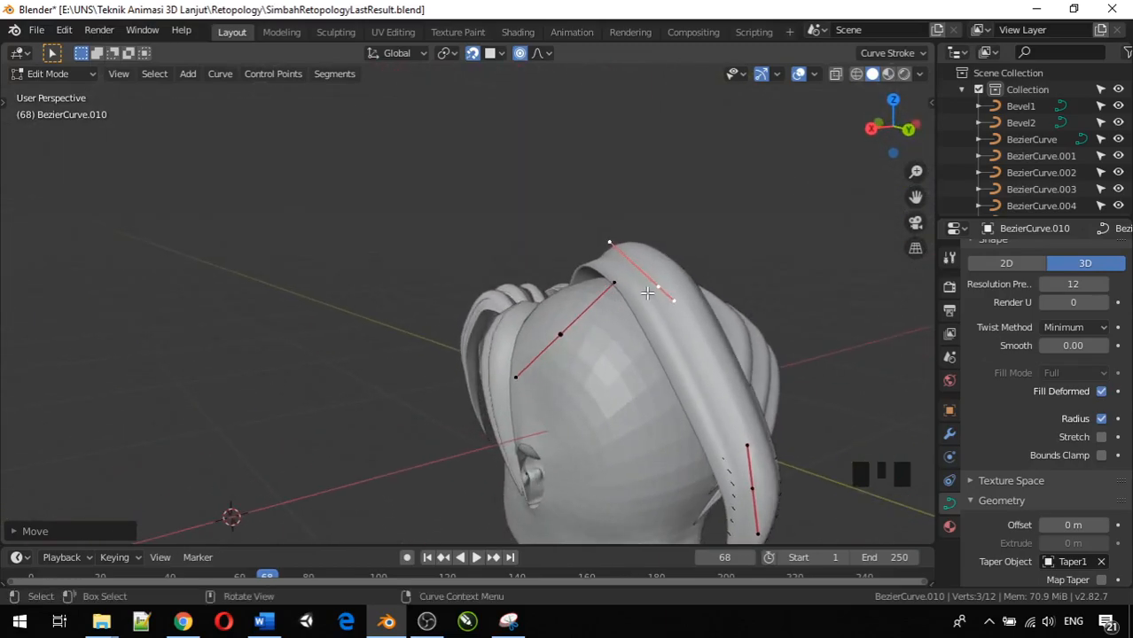
left_click(606, 242)
key("g")
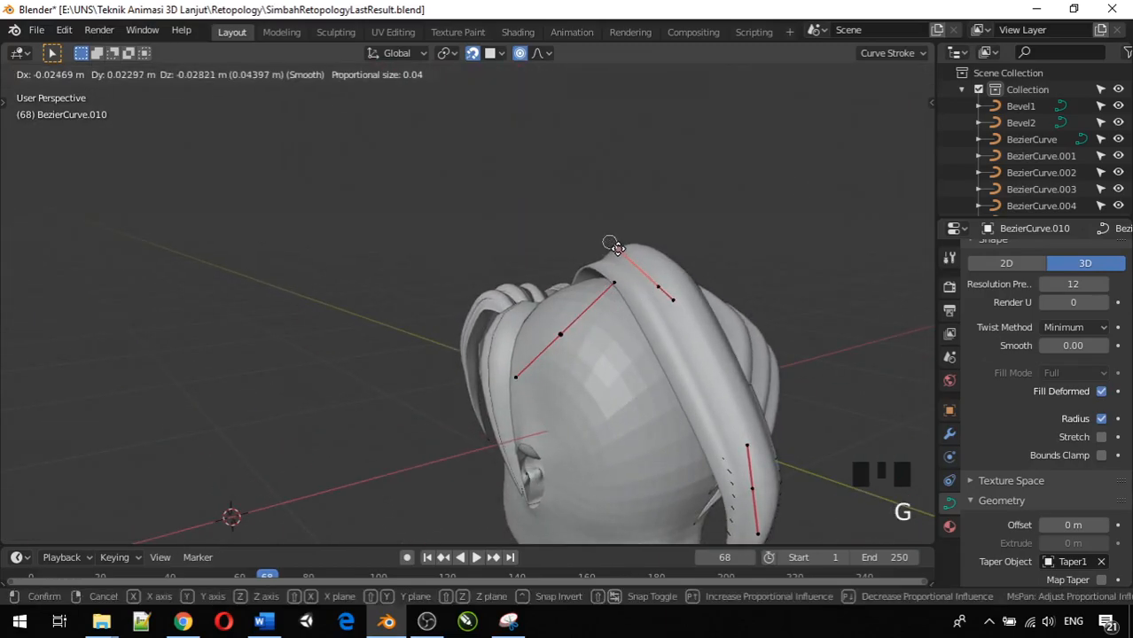
left_click(652, 288)
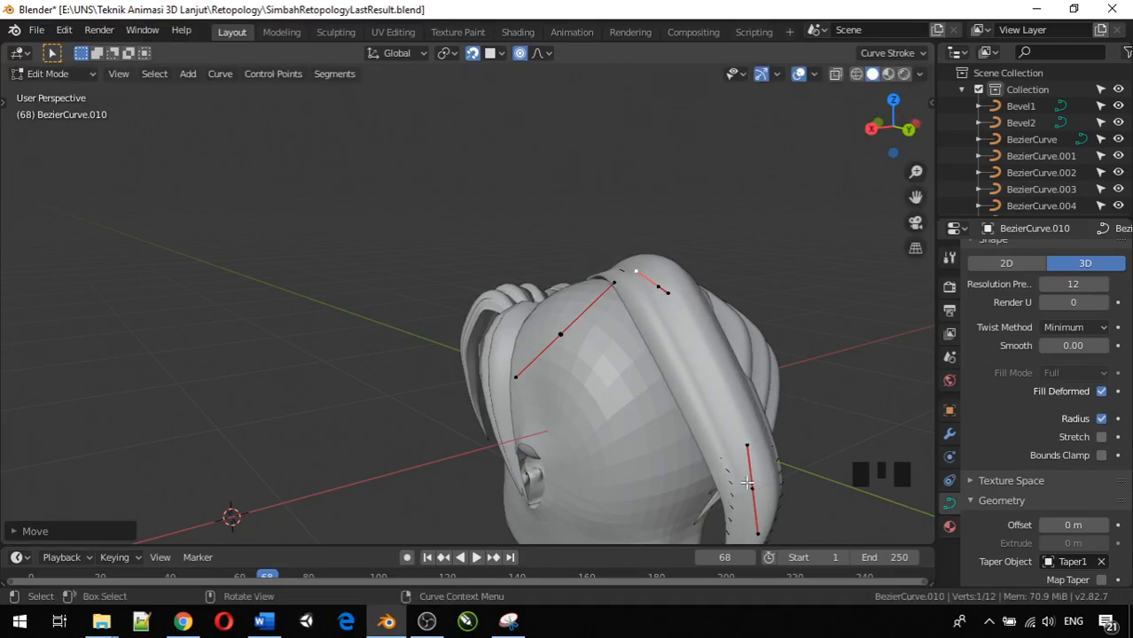
Step: Raise the strand's third control point and its tip control point in back view, and return to Object Mode
key("ctrl+KP_1")
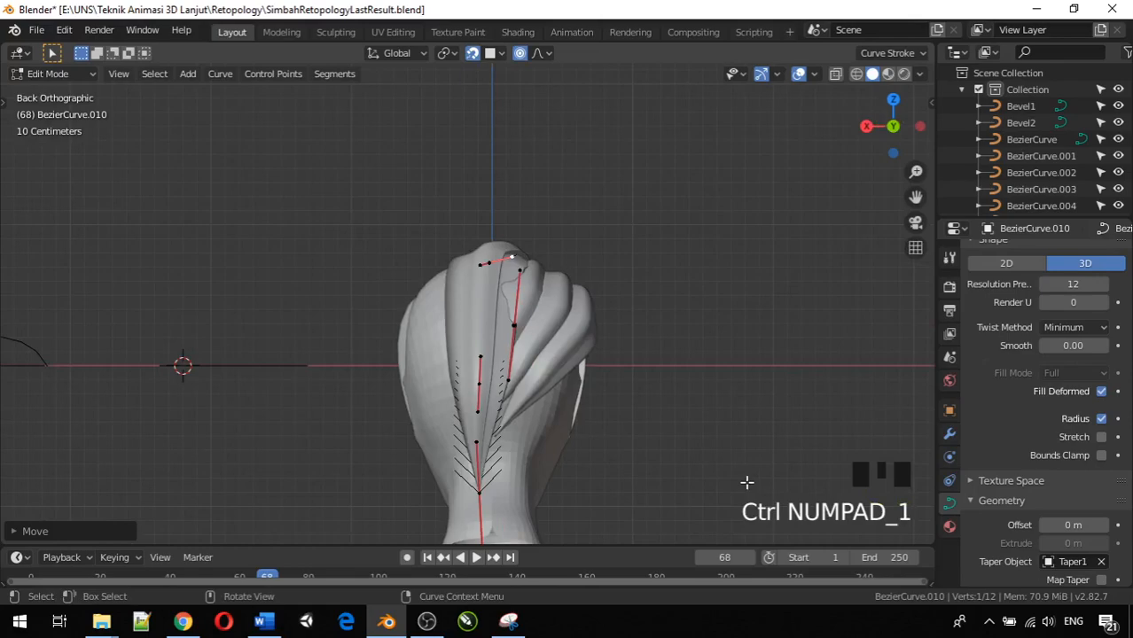
left_click(485, 373)
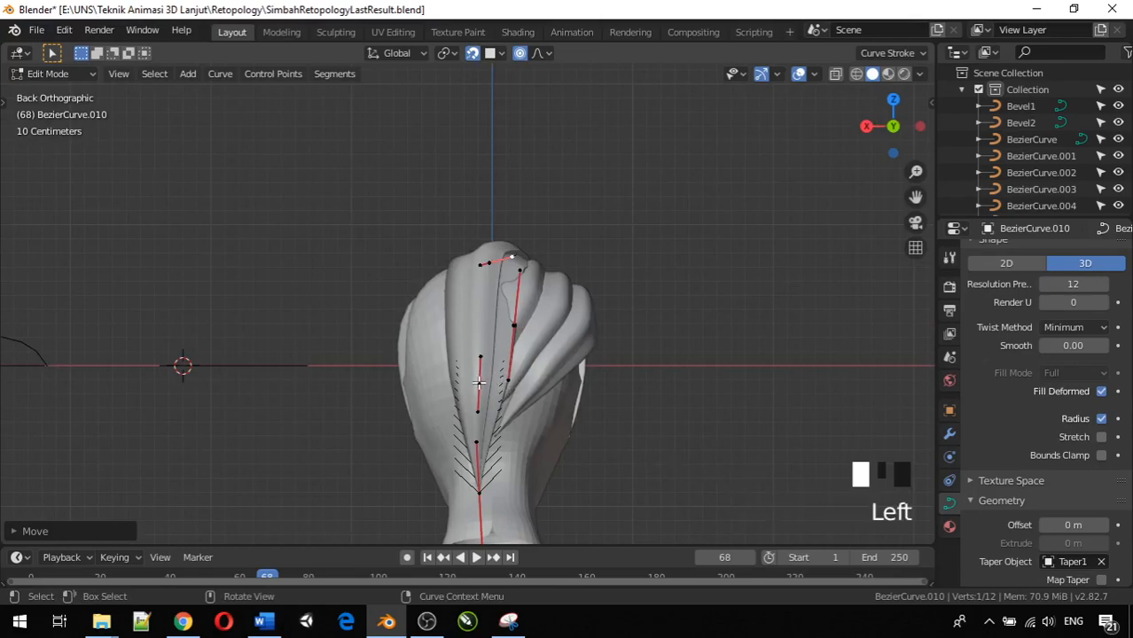
key("g")
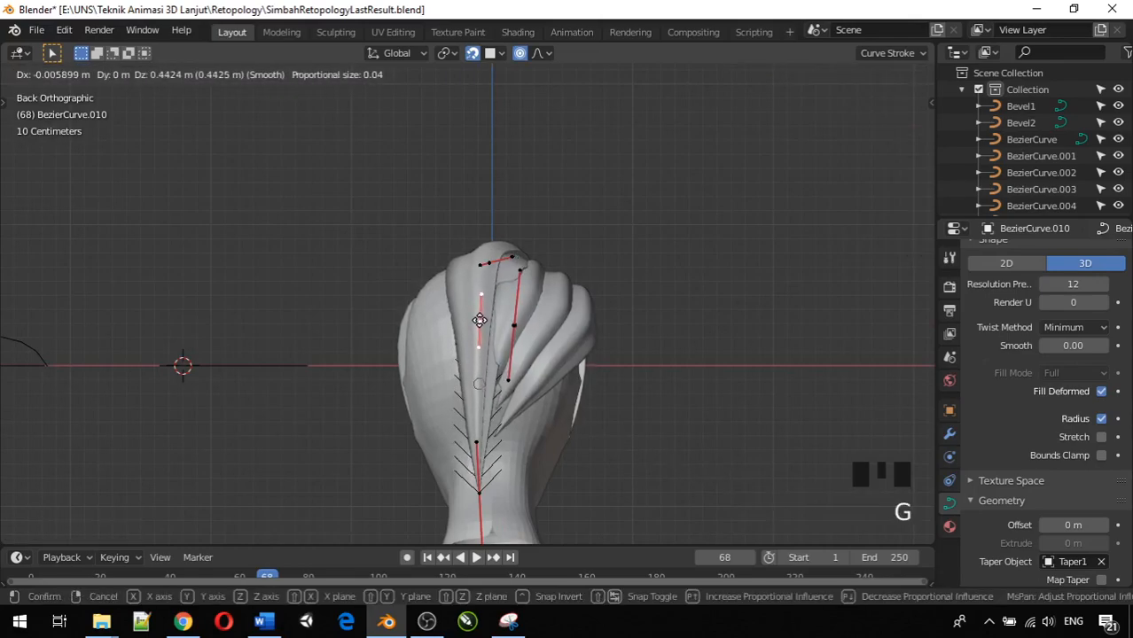
left_click(486, 342)
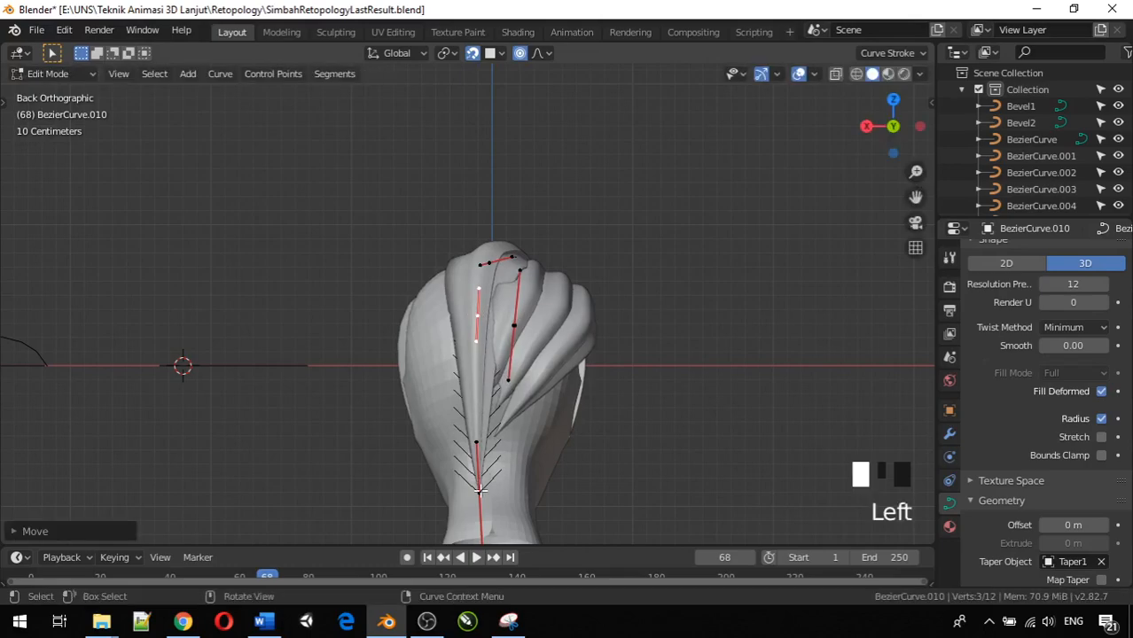
key("g")
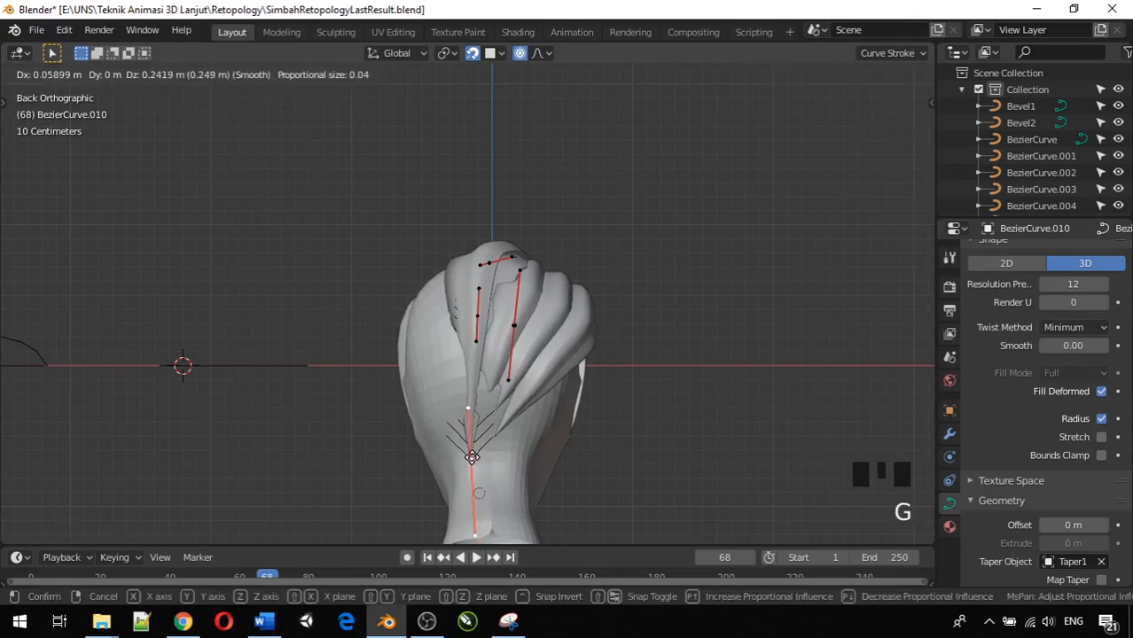
left_click(476, 444)
middle_click_drag(477, 404, 793, 467)
key("Tab")
Step: Move the top crown strand slightly up and toward the character's left, by about 0.07 m
middle_click_drag(503, 234, 599, 210)
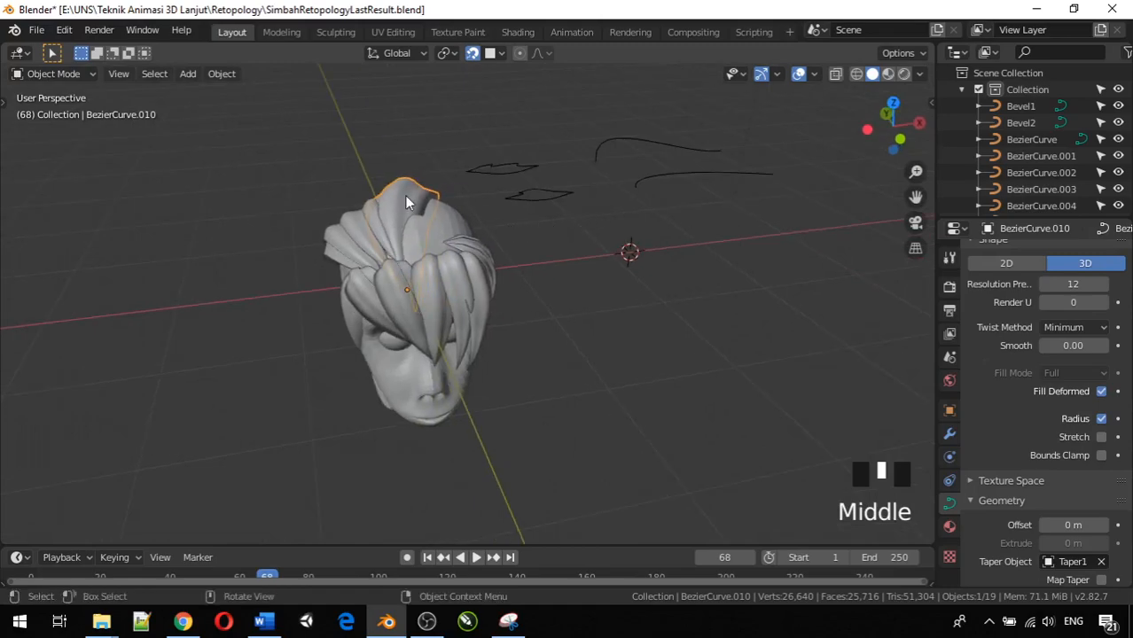
key("g")
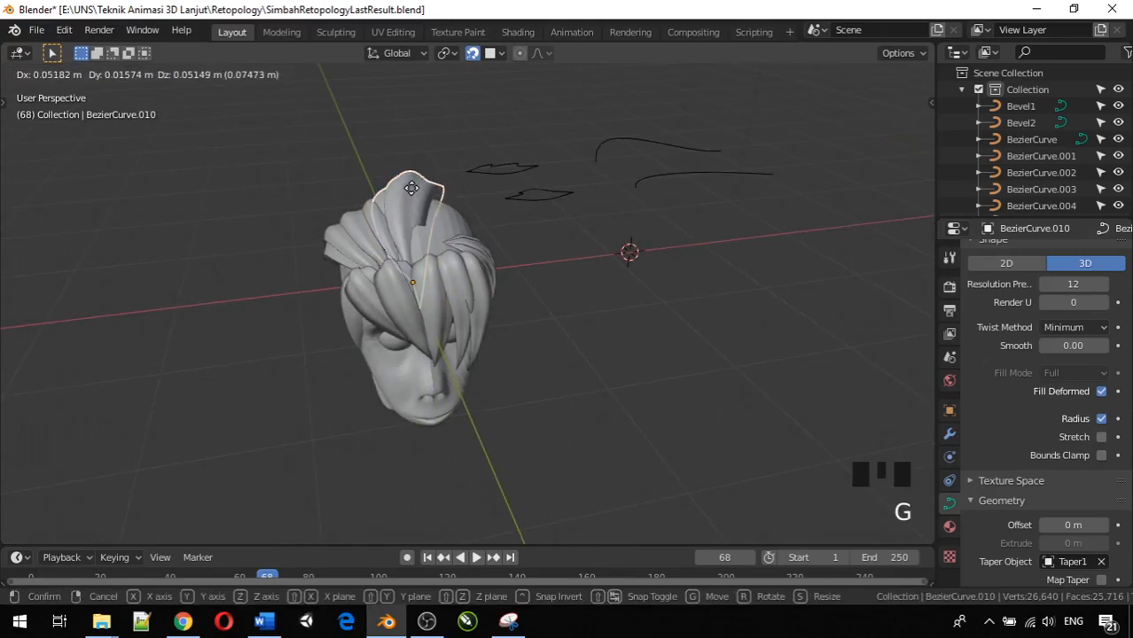
left_click(409, 188)
middle_click_drag(407, 191, 16, 255)
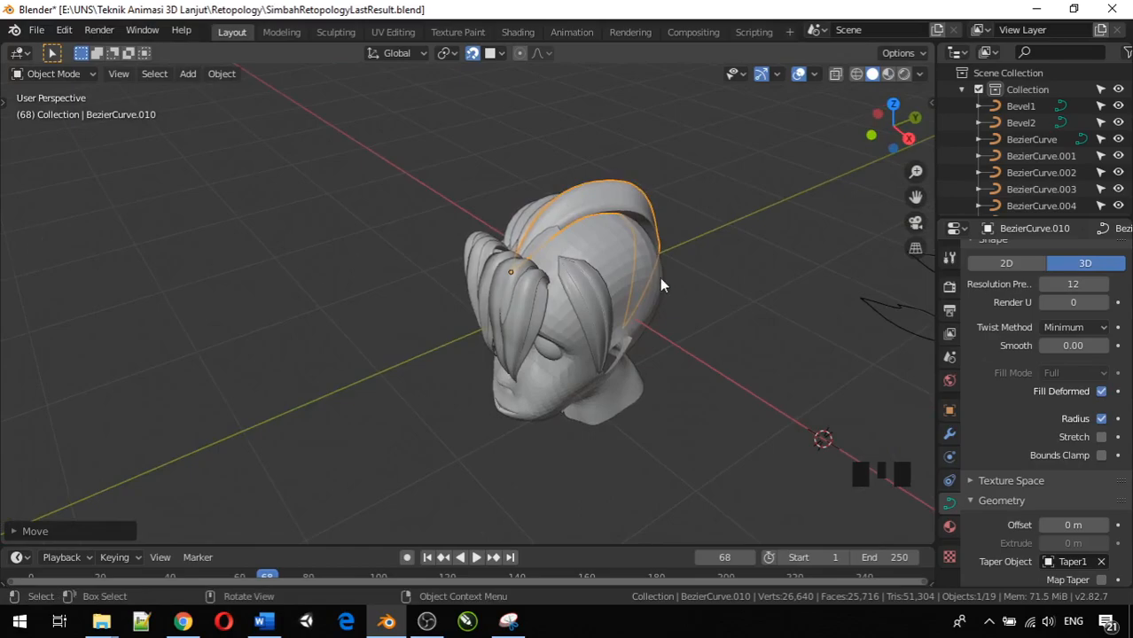
Step: Duplicate the crown strand in front view about 0.17 m toward the character's left, and rotate the copy clockwise to follow the scalp
key("KP_3")
key("KP_1")
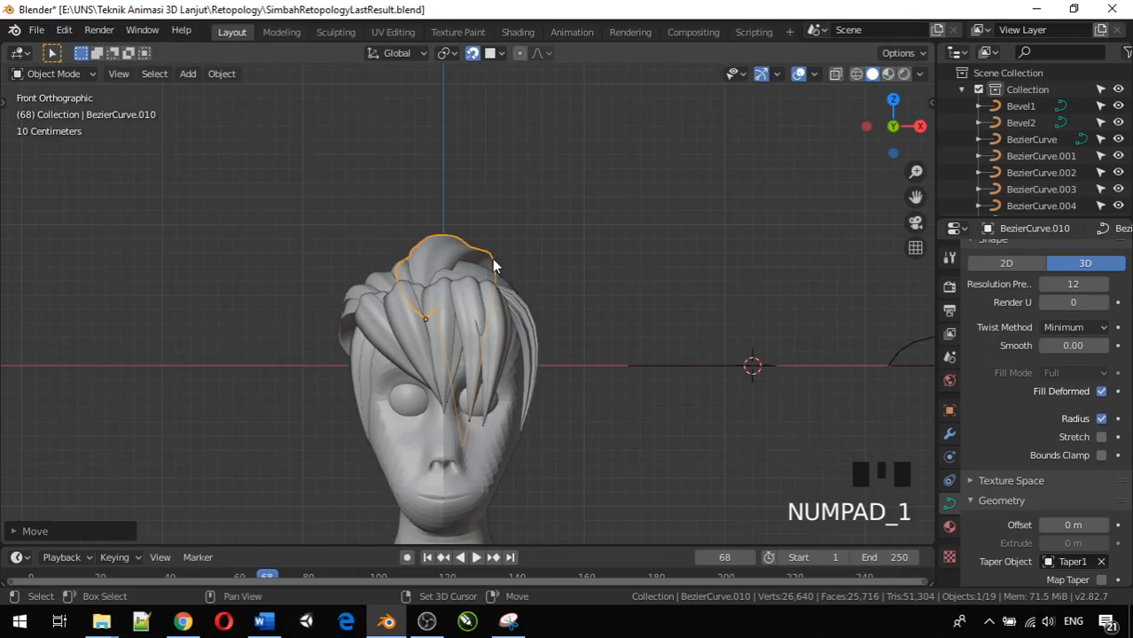
key("shift+d")
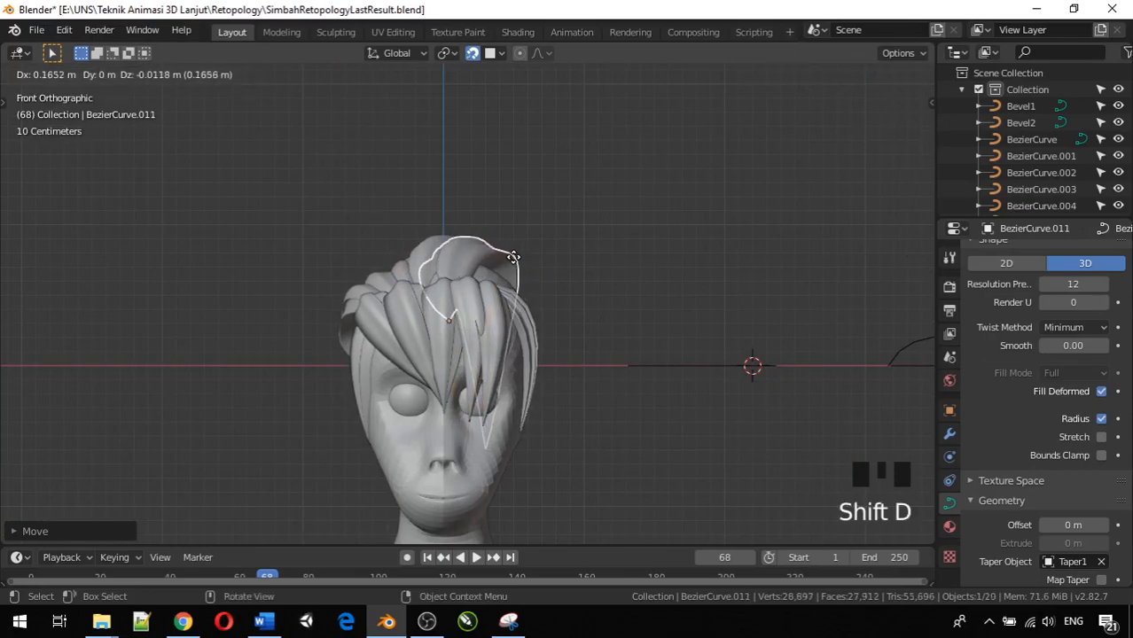
left_click(513, 257)
key("r")
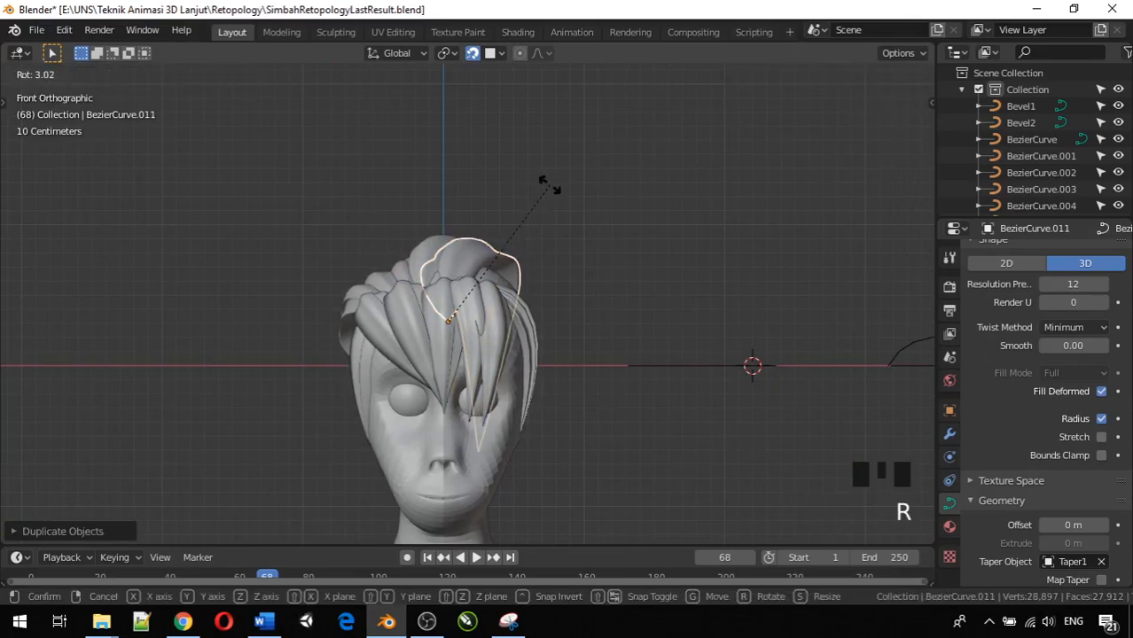
left_click(596, 242)
middle_click_drag(597, 243, 461, 453)
middle_click_drag(667, 363, 849, 257)
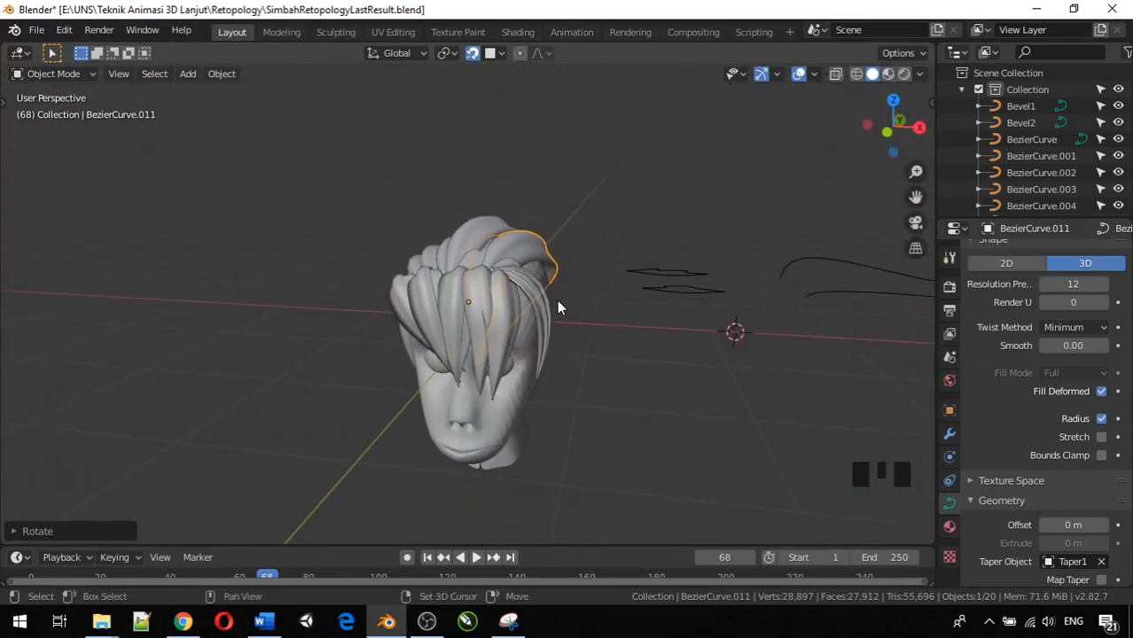
Step: Duplicate the newest strand in front view farther down the character's left side and rotate the copy clockwise
key("KP_3")
key("KP_1")
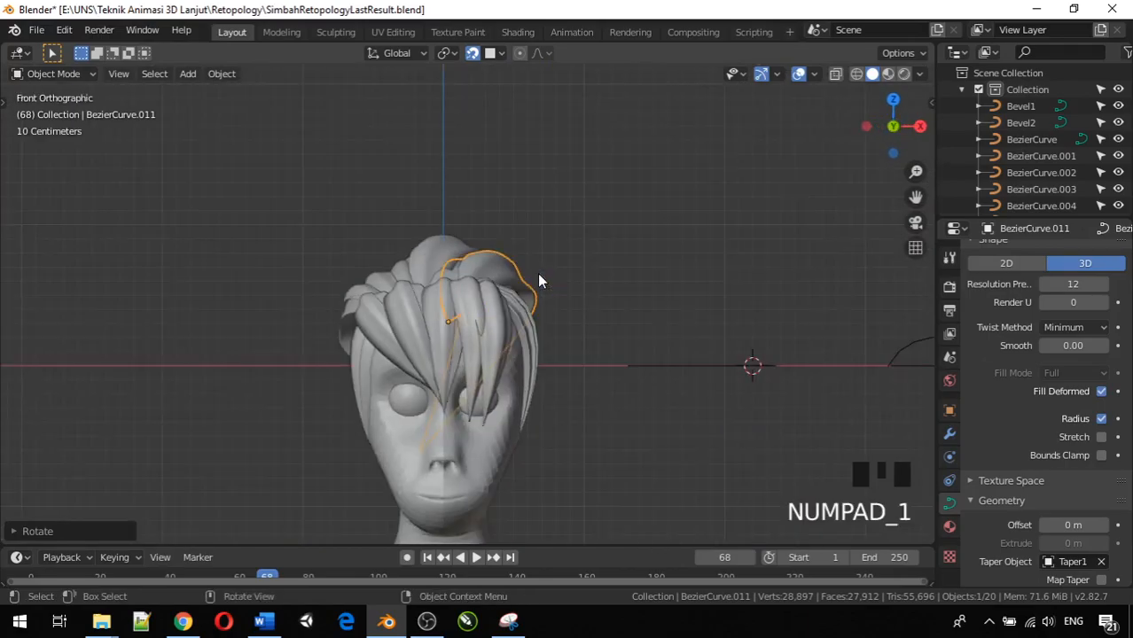
key("shift+d")
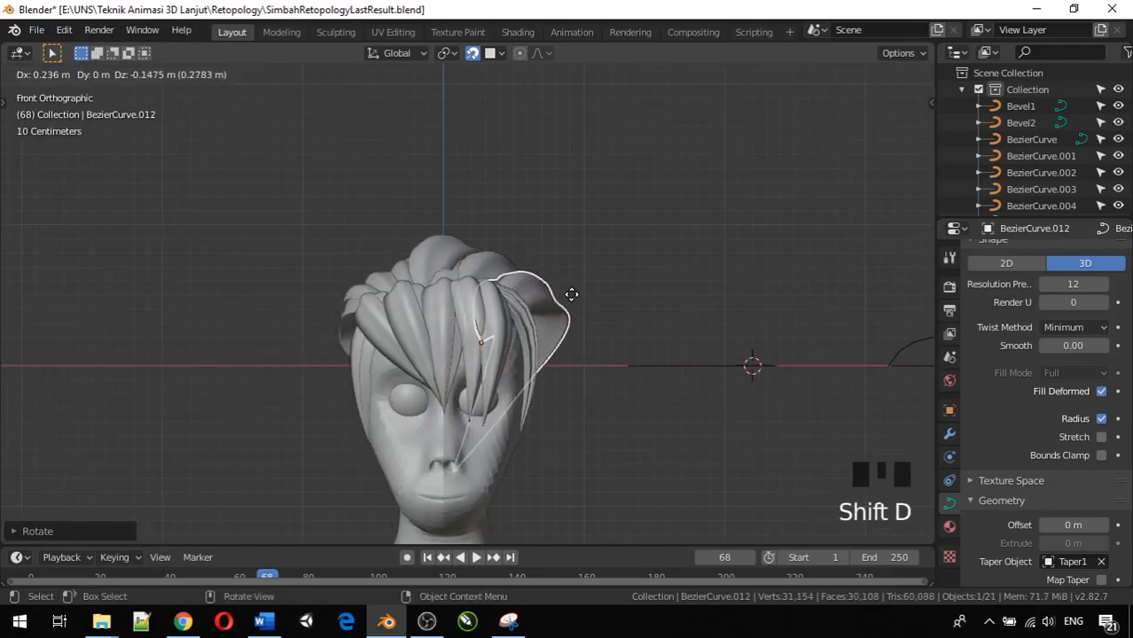
left_click(584, 296)
key("r")
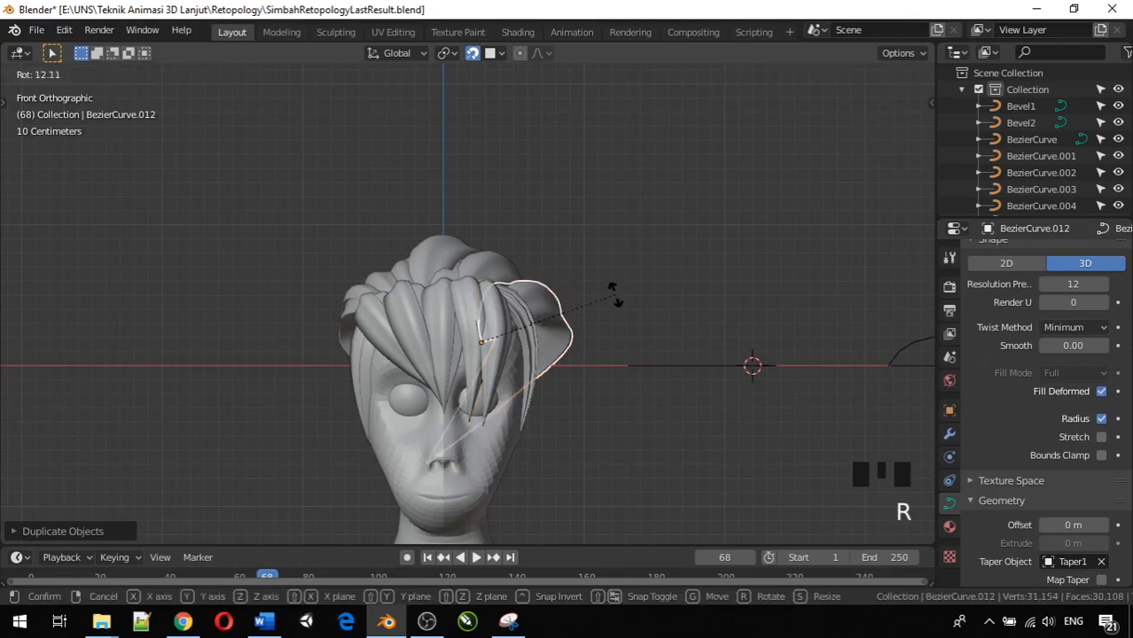
left_click(608, 321)
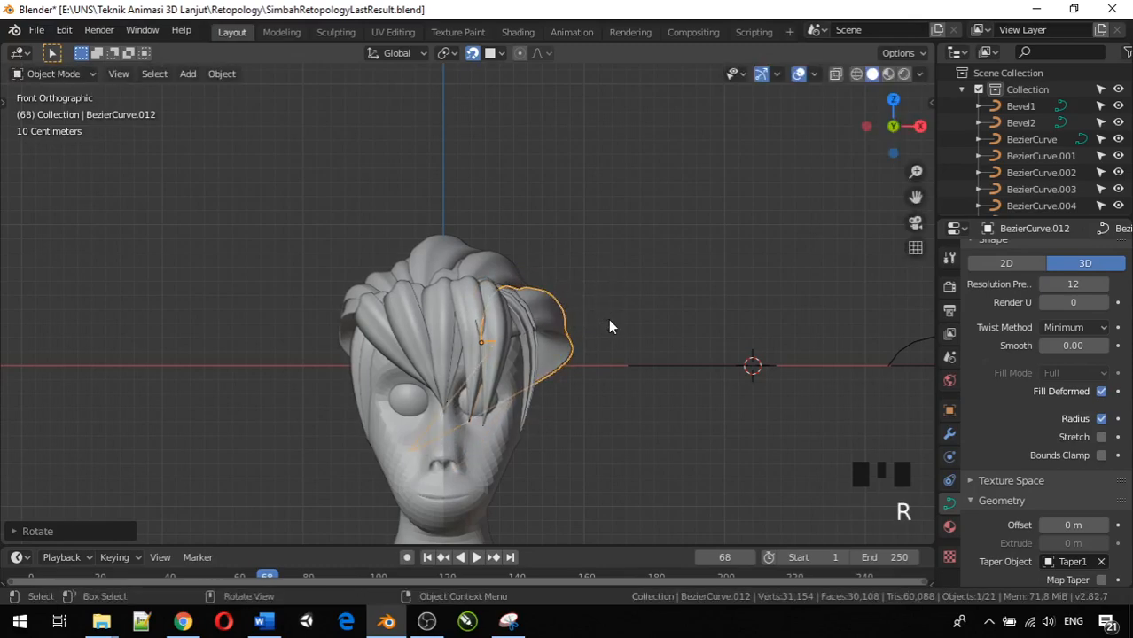
Step: Move the newest strand up and inward so it sits closer to its neighbour on the head
key("g")
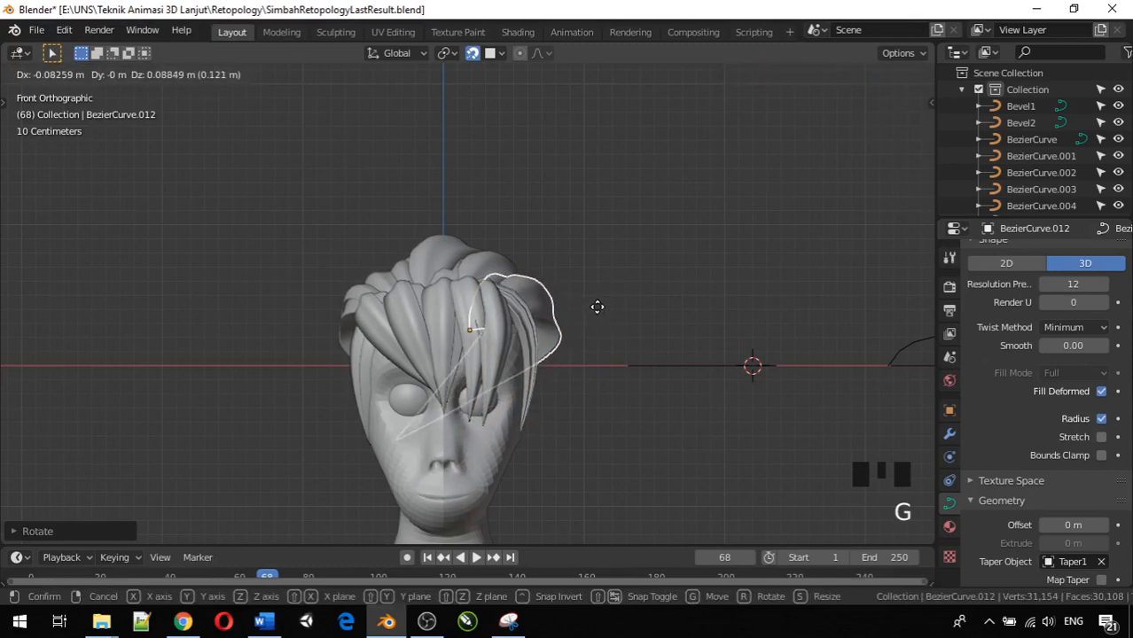
left_click(601, 303)
middle_click_drag(601, 303, 550, 331)
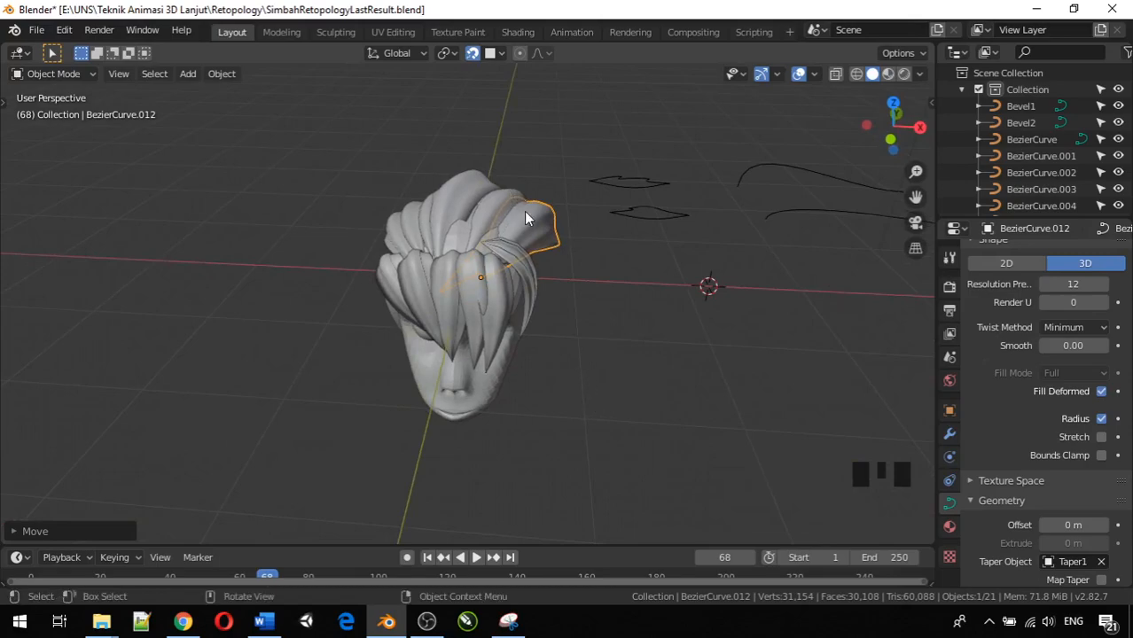
middle_click_drag(552, 246, 569, 256)
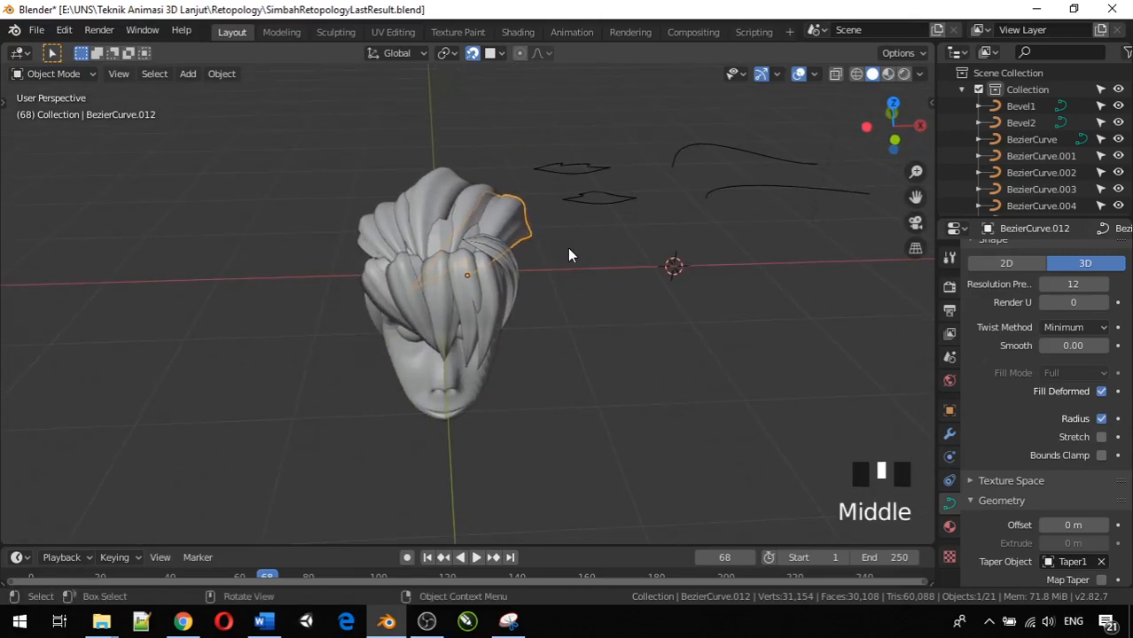
Step: Duplicate the left-side strand once more just below it and rotate the copy downward around the side of the head
key("shift+d")
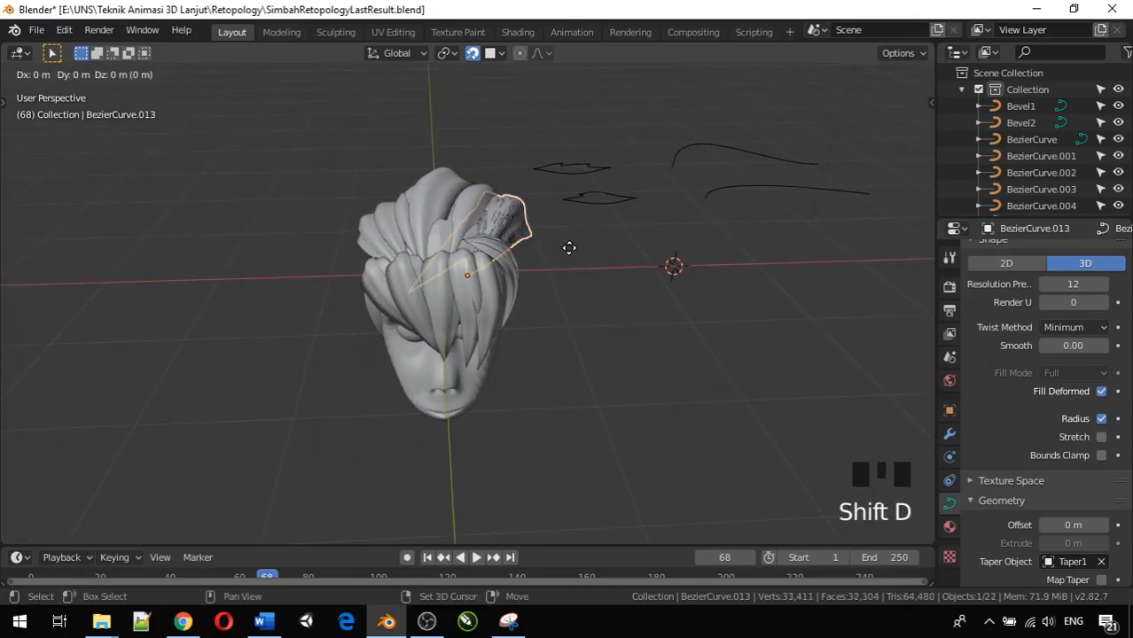
left_click(587, 269)
mouse_move(586, 268)
middle_mouse_down()
mouse_move(509, 190)
mouse_move(504, 210)
mouse_move(585, 249)
middle_mouse_up()
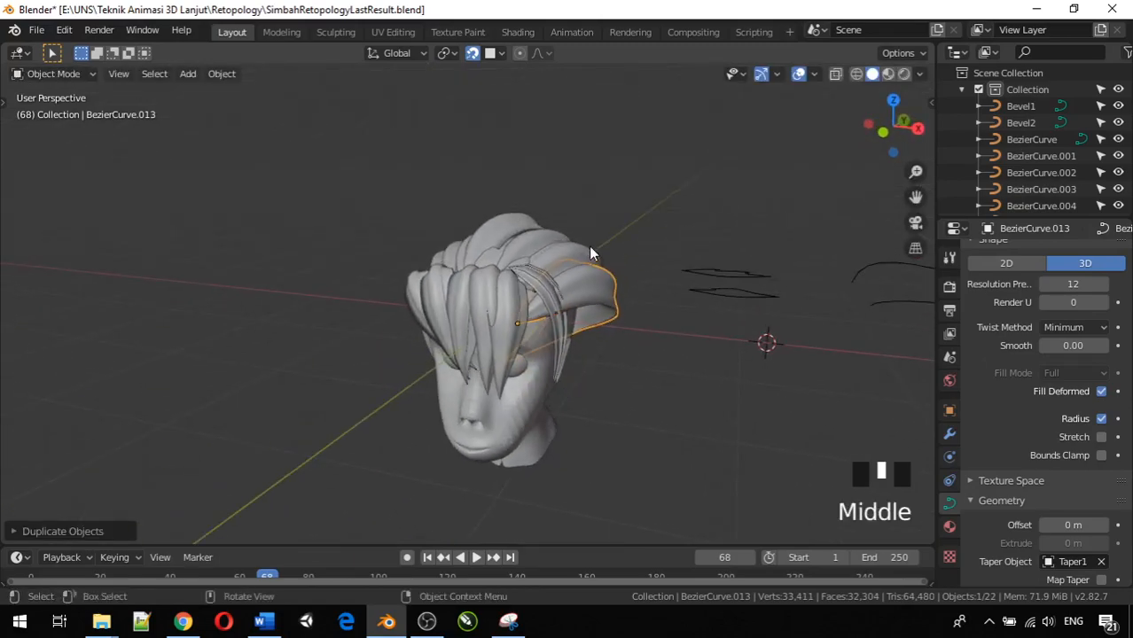
key("r")
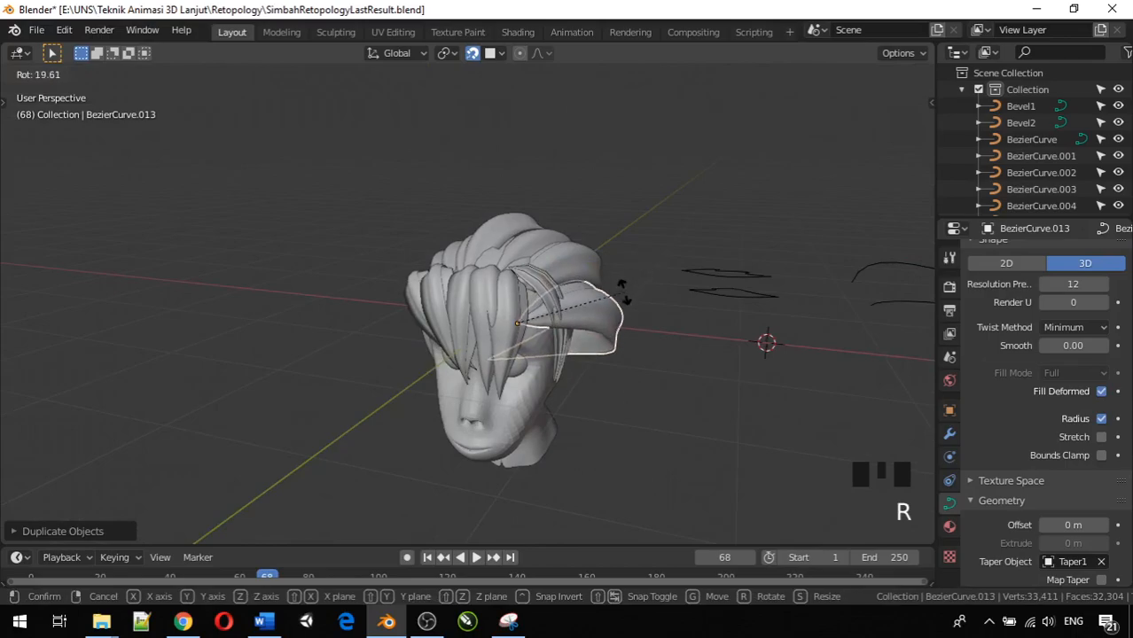
left_click(647, 297)
middle_click_drag(647, 297, 488, 274)
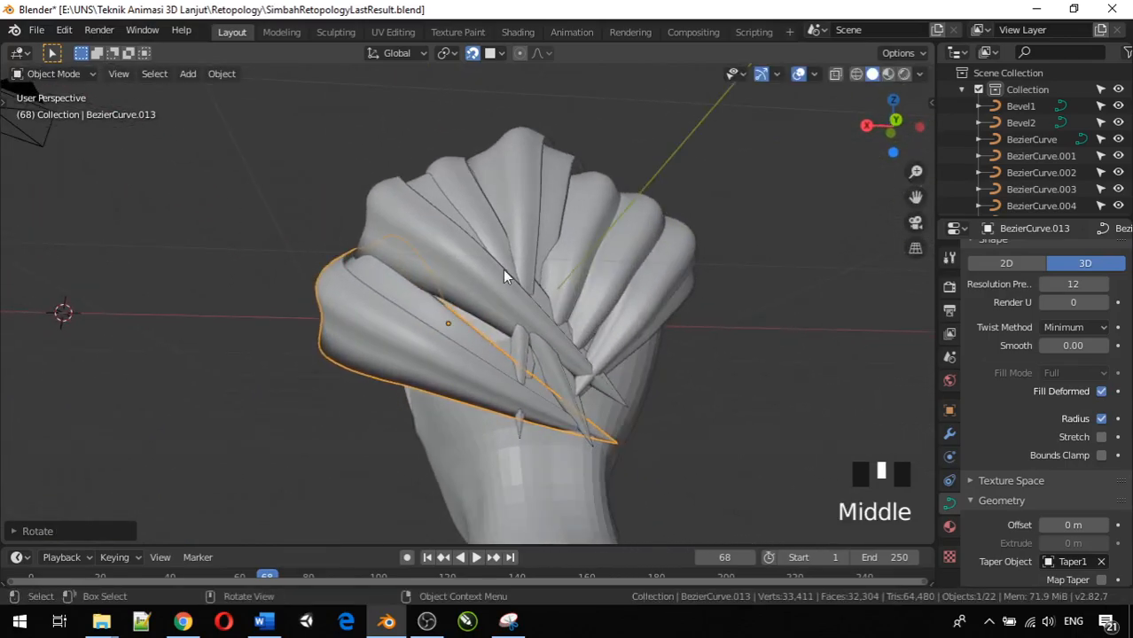
Step: Move the lowest left-side strand up and back so it lies against the hair above the ear
left_click(548, 335)
middle_click_drag(485, 364, 677, 389)
left_click(631, 340)
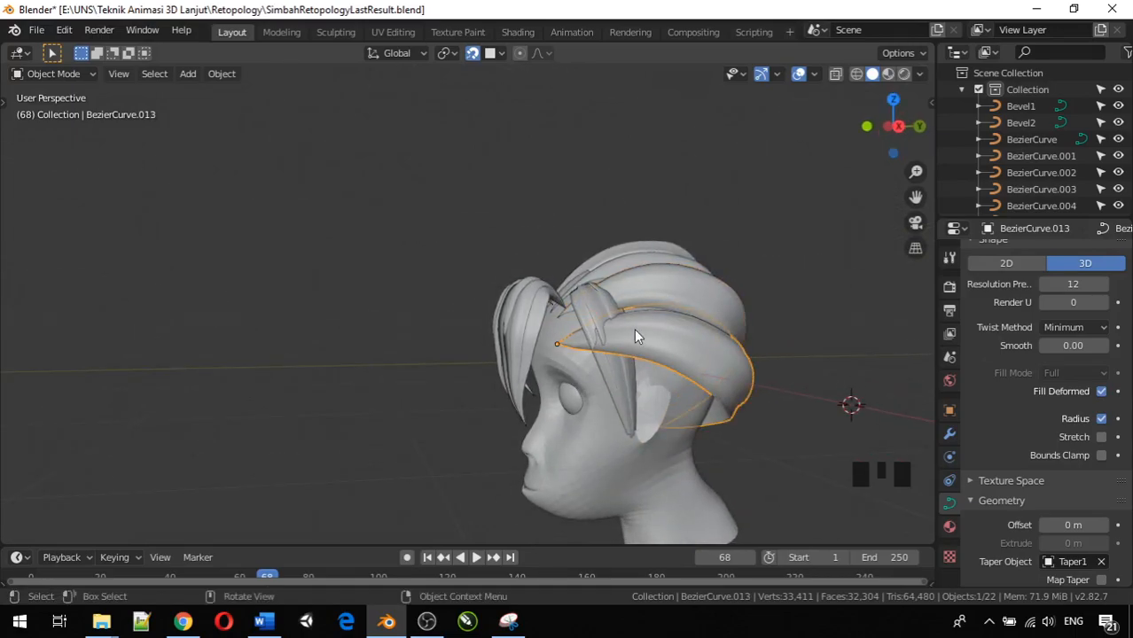
key("g")
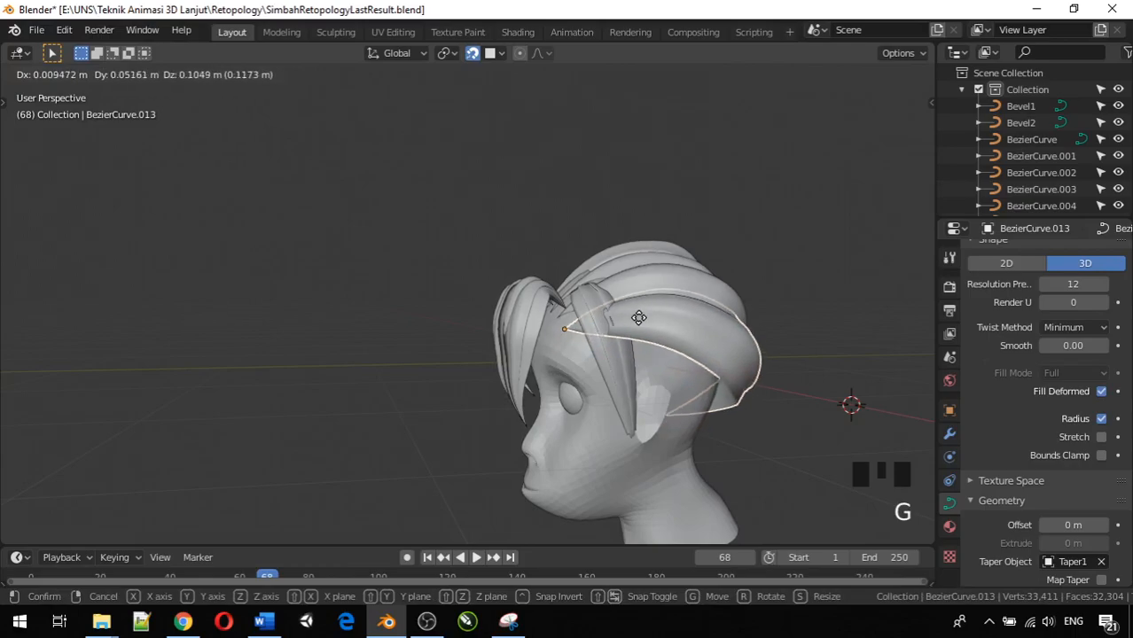
left_click(719, 337)
middle_click_drag(719, 337, 792, 335)
Step: Rotate the lock at the character's right temple backward so its tip points toward the back of the head
left_click(507, 314)
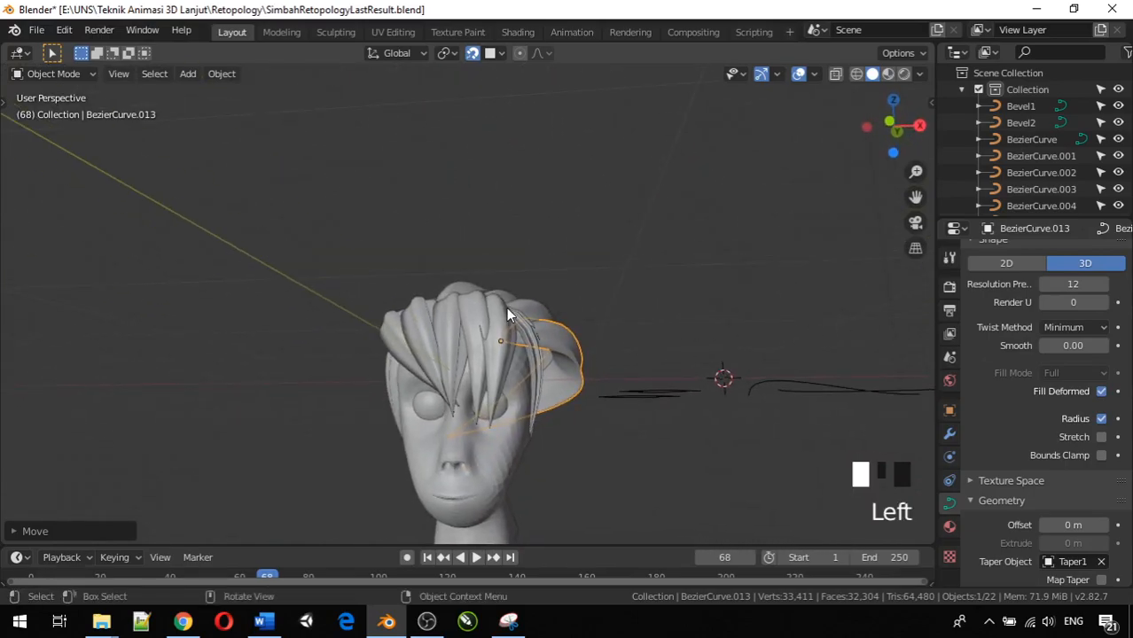
middle_click_drag(519, 324, 701, 329)
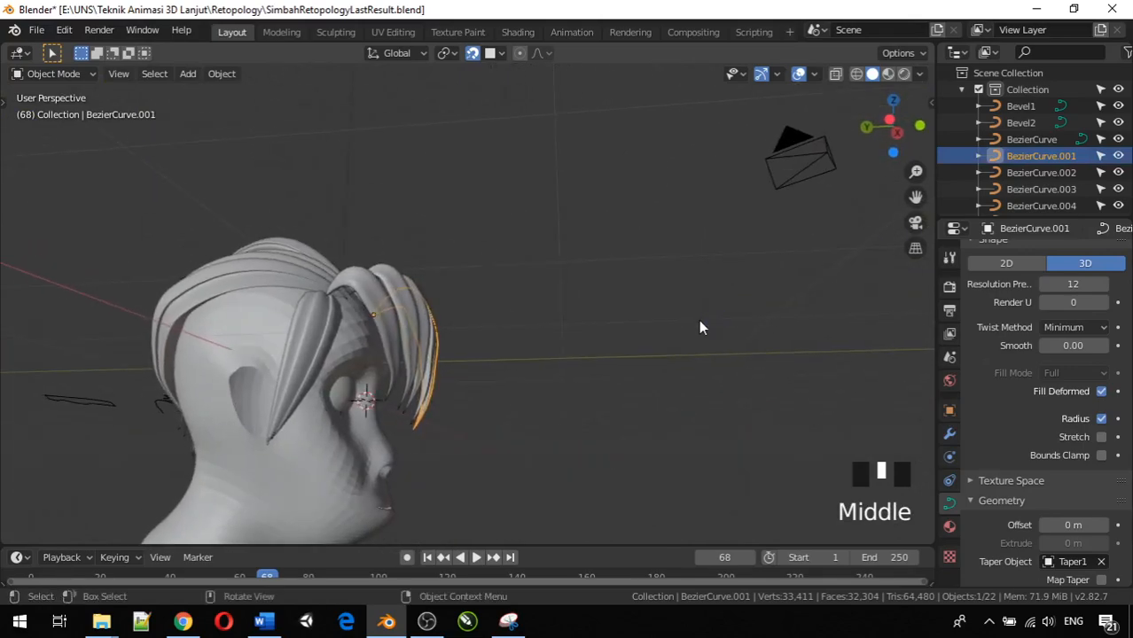
left_click(308, 373)
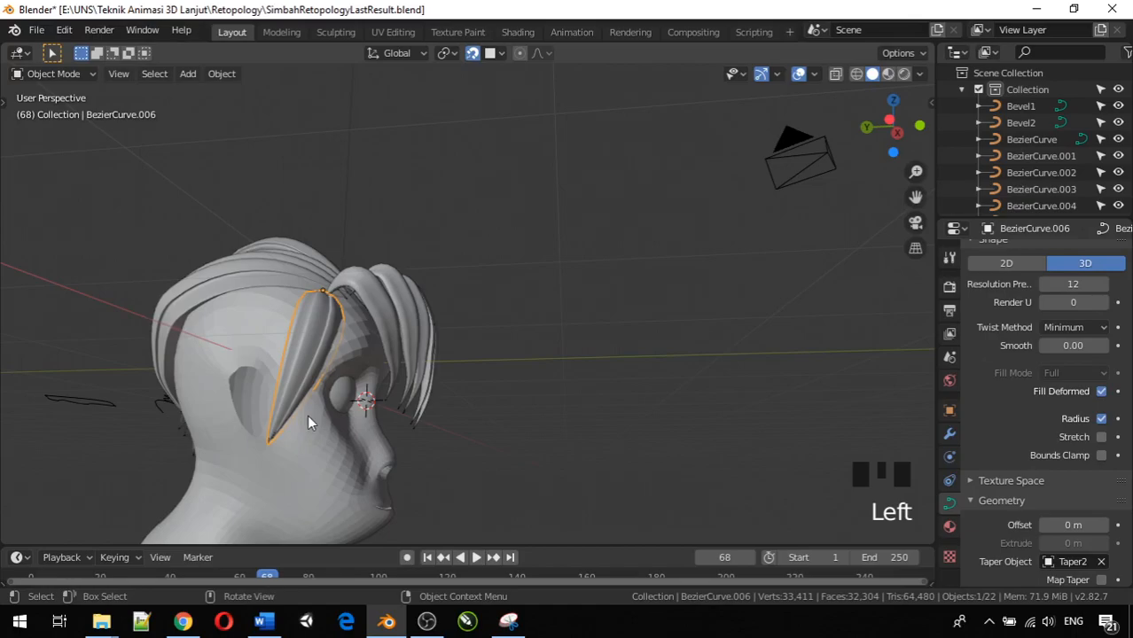
key("r")
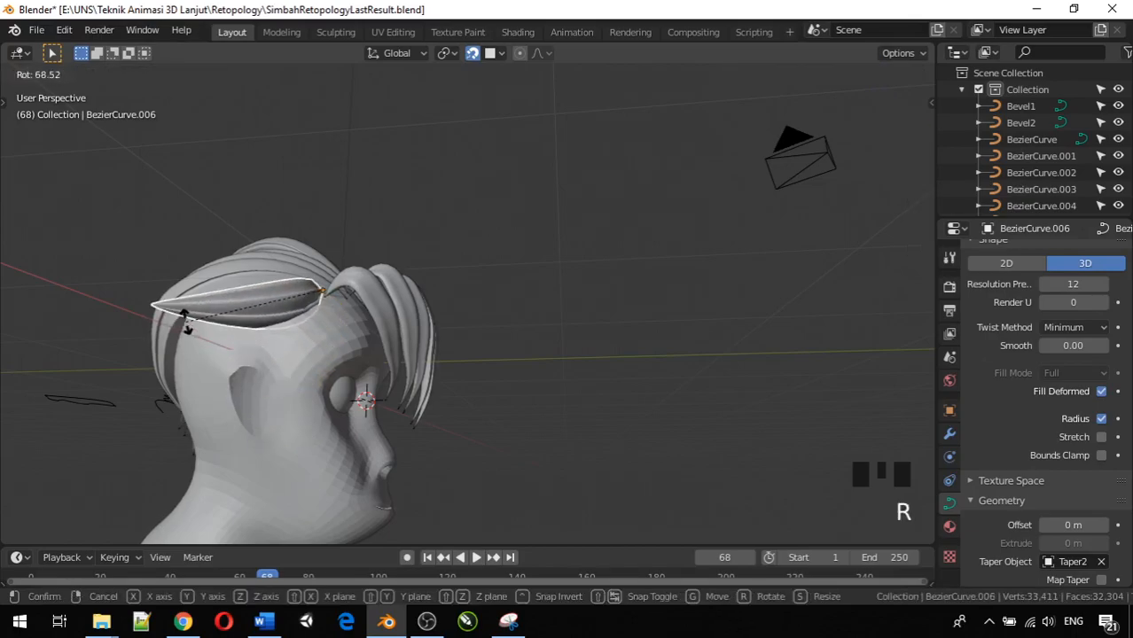
left_click(194, 344)
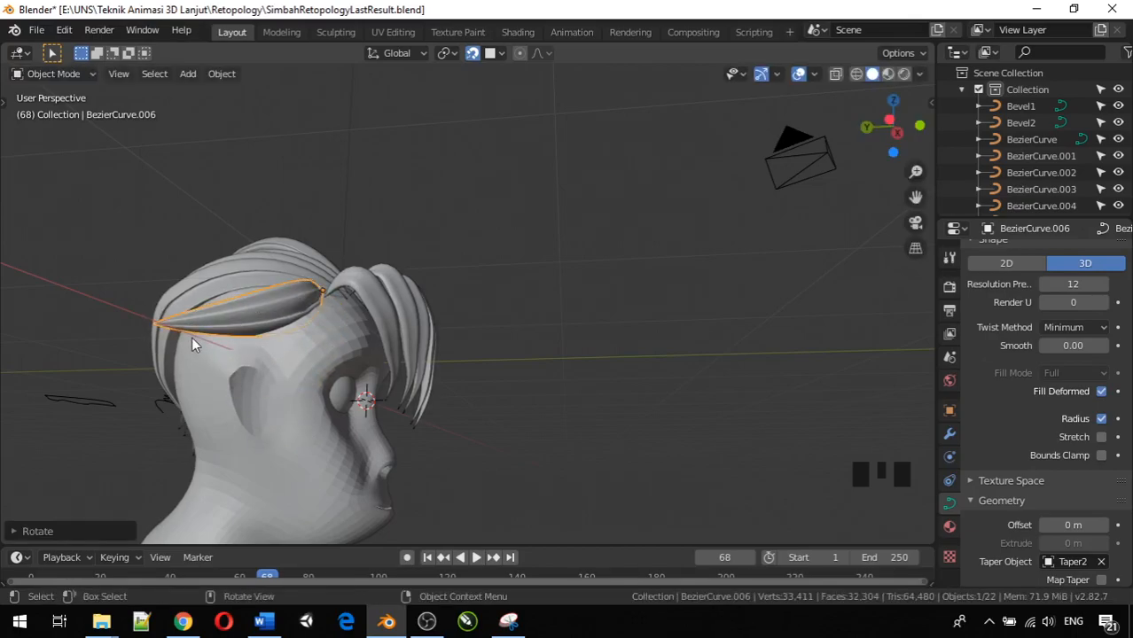
Step: Rotate the right temple lock in left side view to tilt its tip slightly downward
key("KP_7")
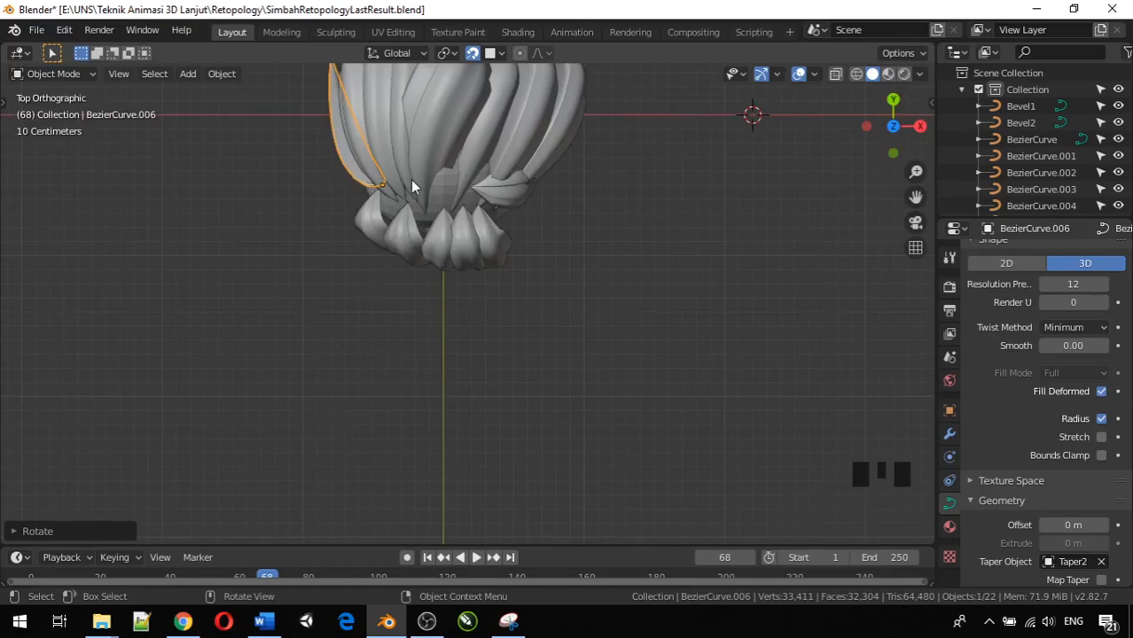
key("KP_1")
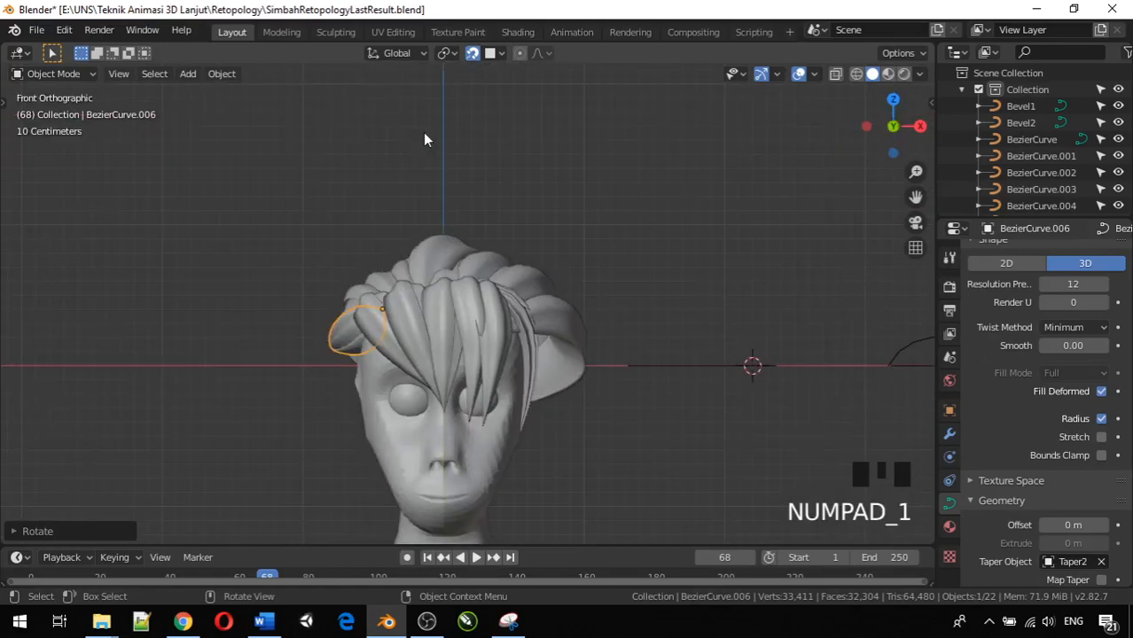
key("KP_7")
key("KP_3")
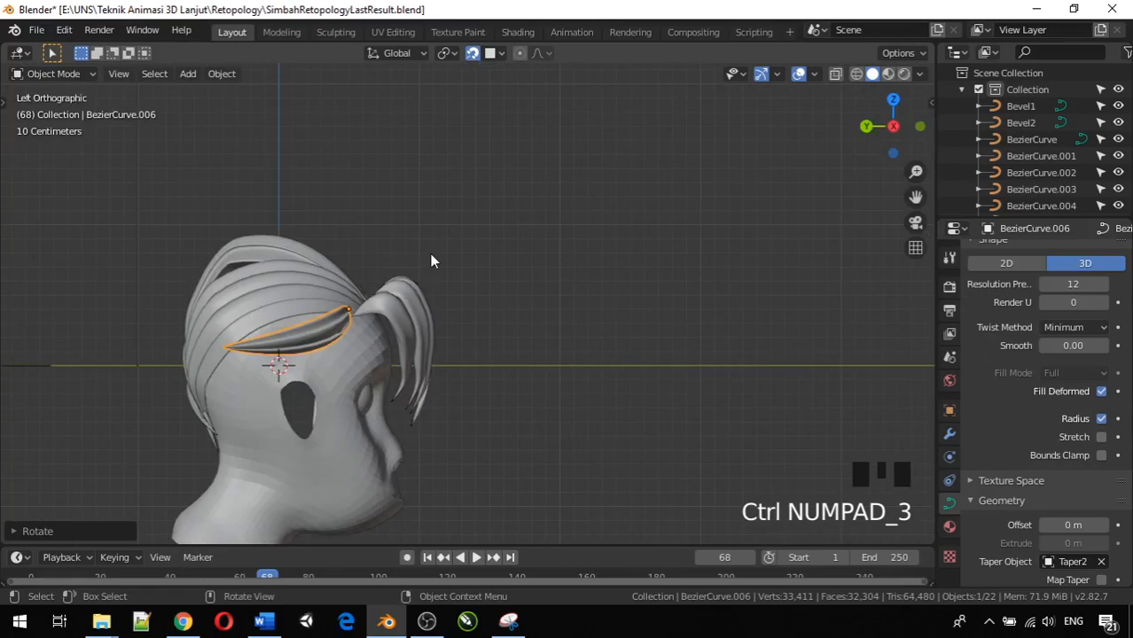
key("r")
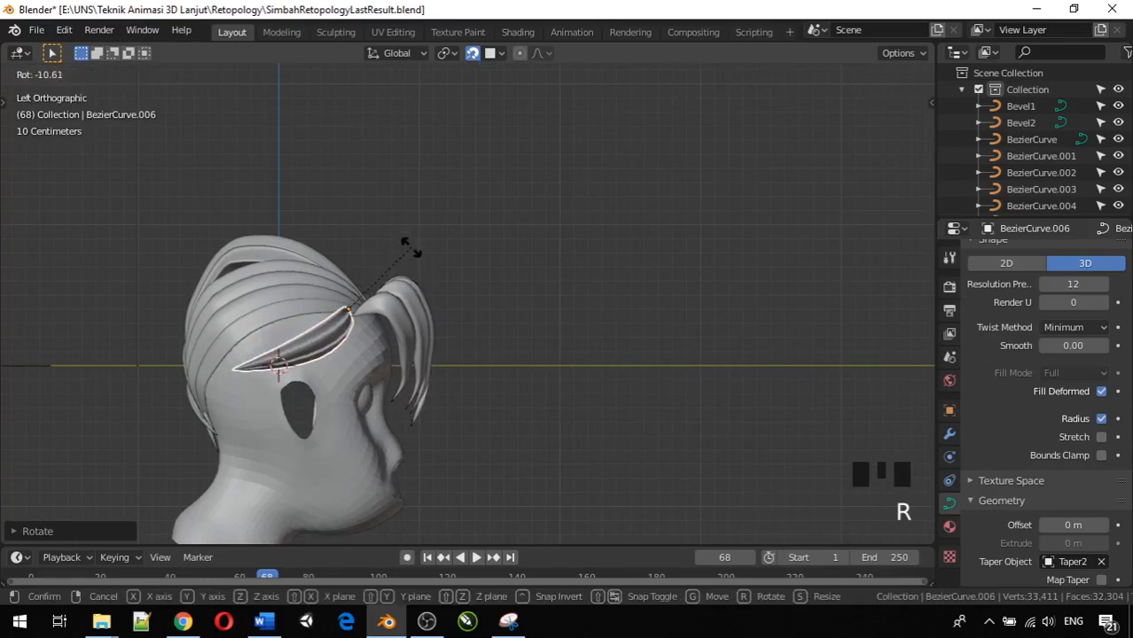
left_click(413, 262)
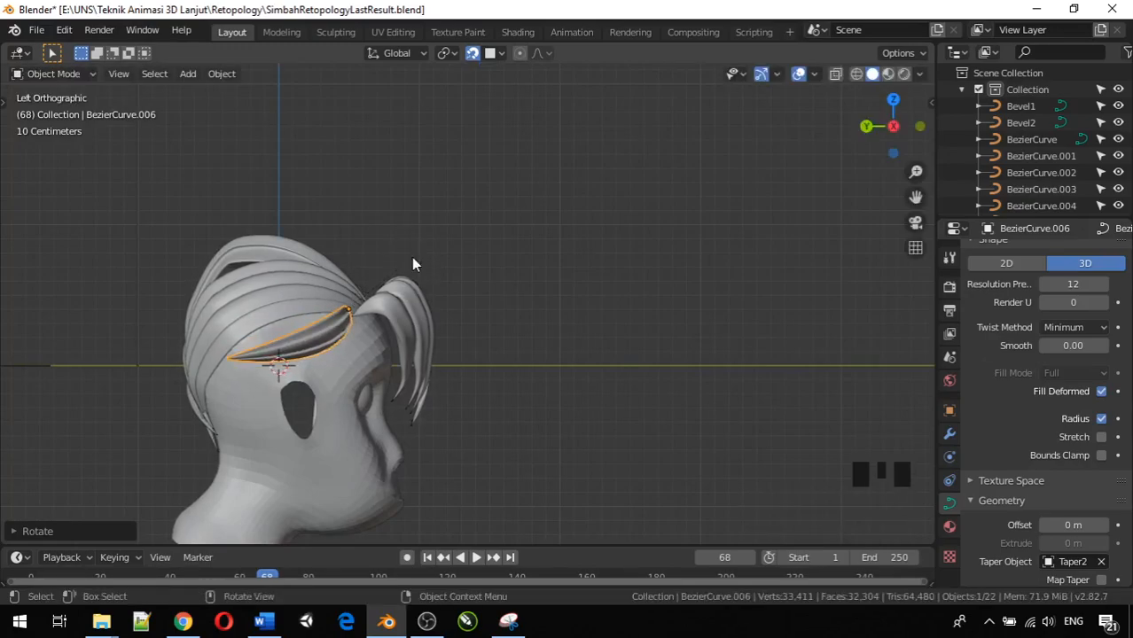
Step: Rotate the right temple lock in front view about 42° clockwise, swinging it outward
key("KP_1")
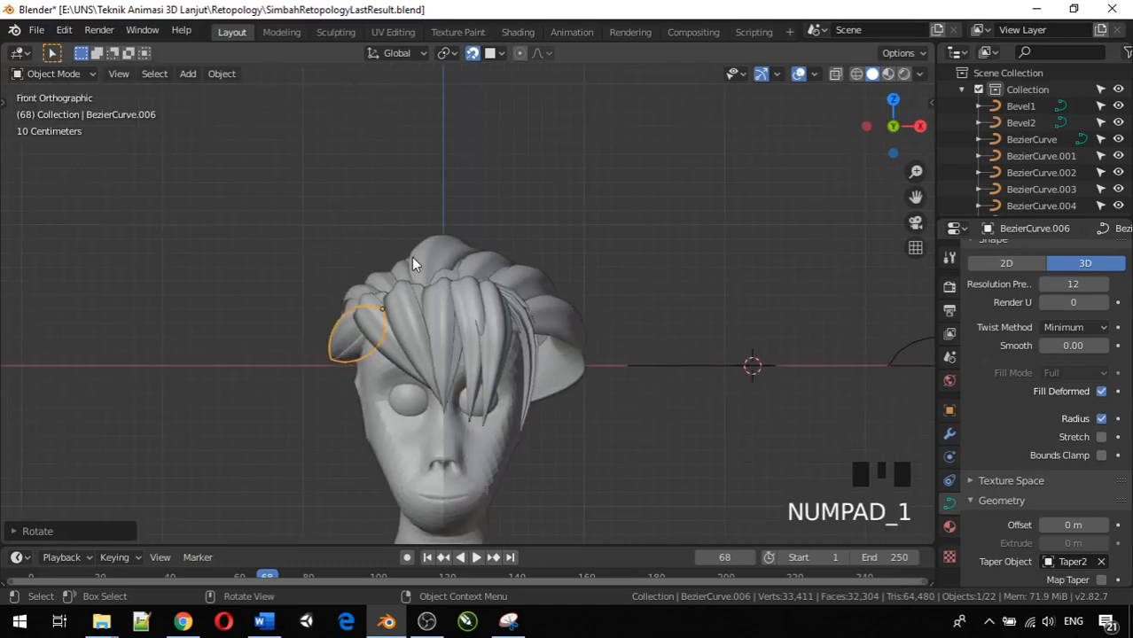
key("r")
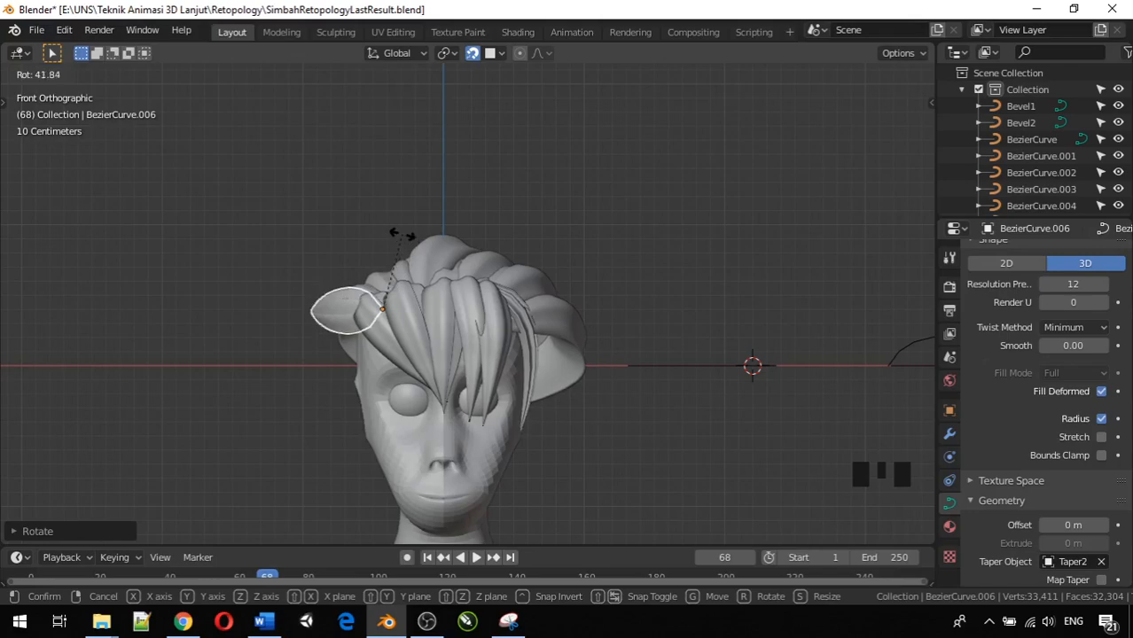
left_click(402, 235)
key("KP_3")
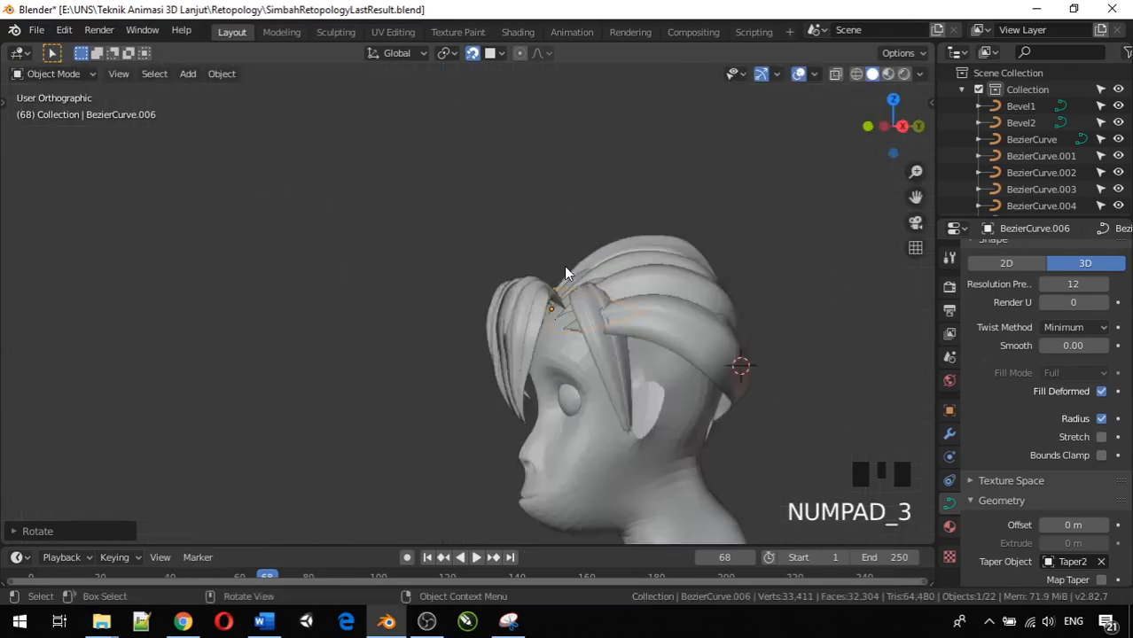
key("KP_1")
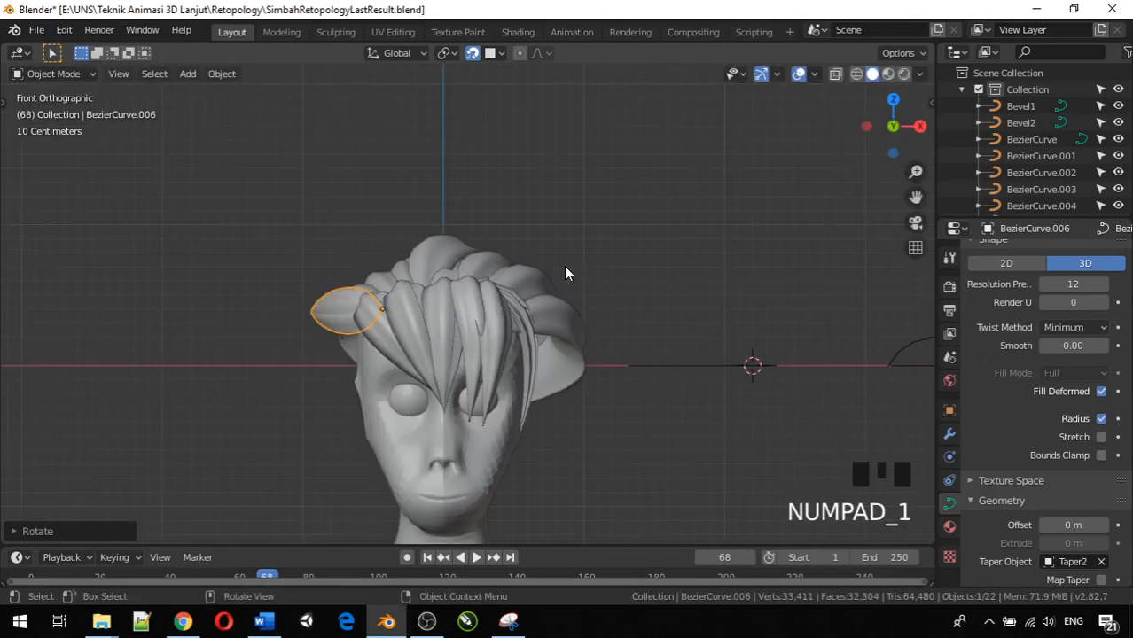
key("ctrl+KP_3")
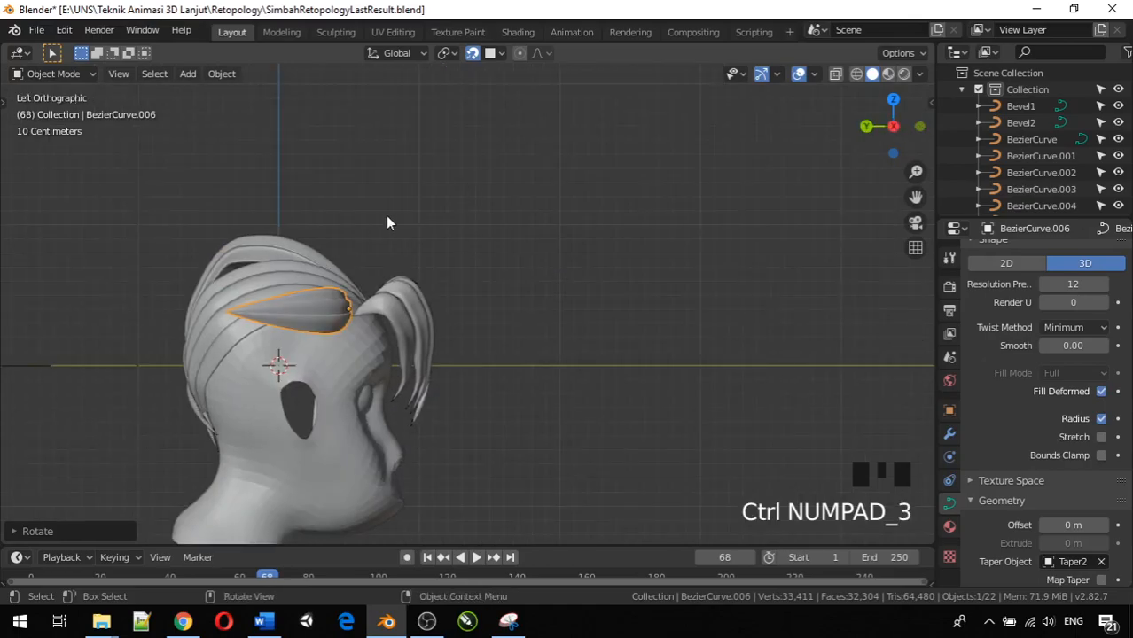
Step: Move the tip control point of the right temple lock slightly down and forward in left side view
left_click(264, 315)
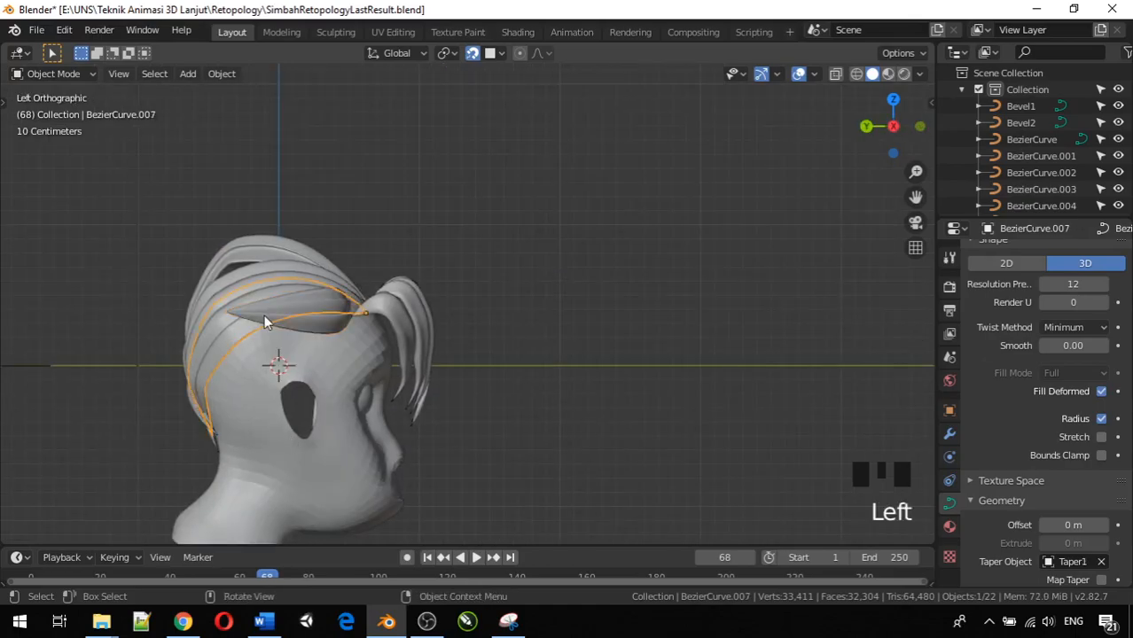
left_click(301, 320)
key("Tab")
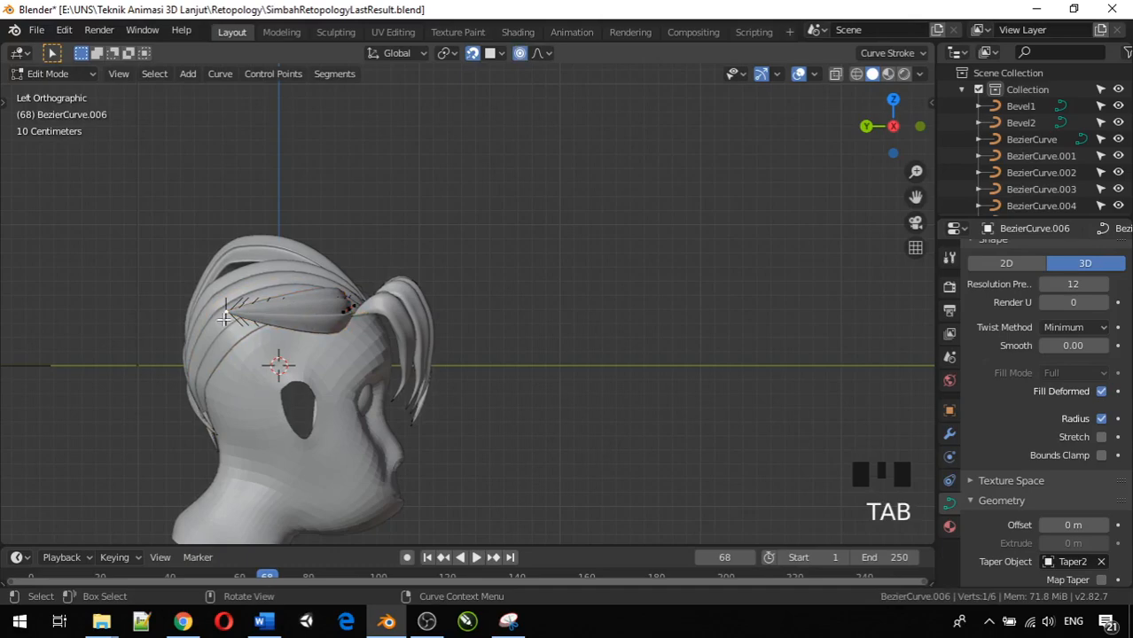
key("g")
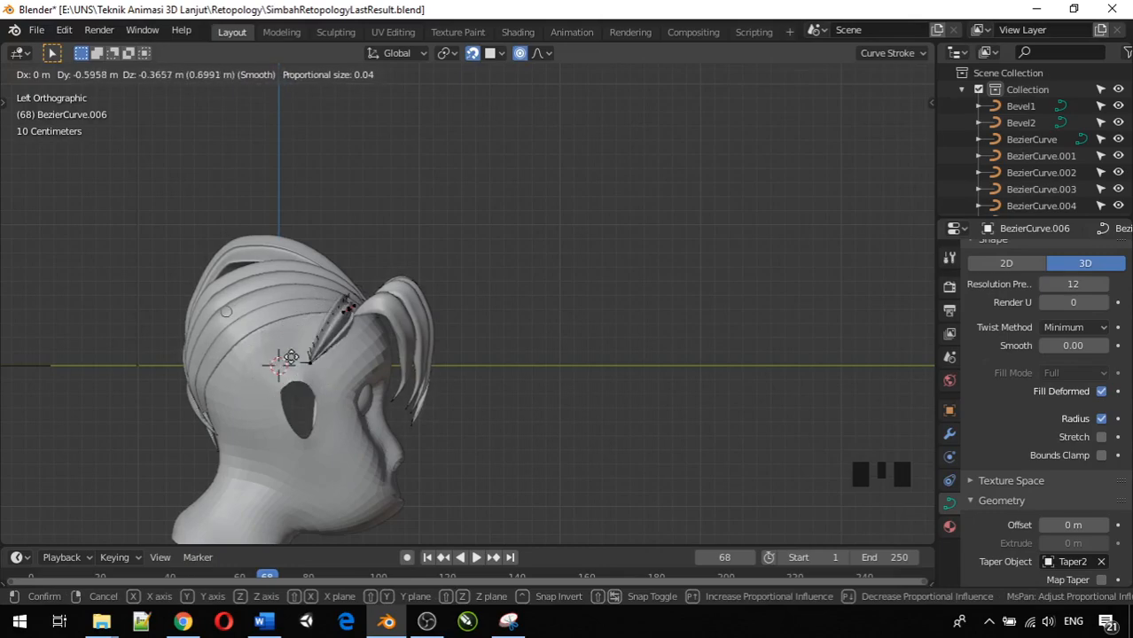
left_click(254, 341)
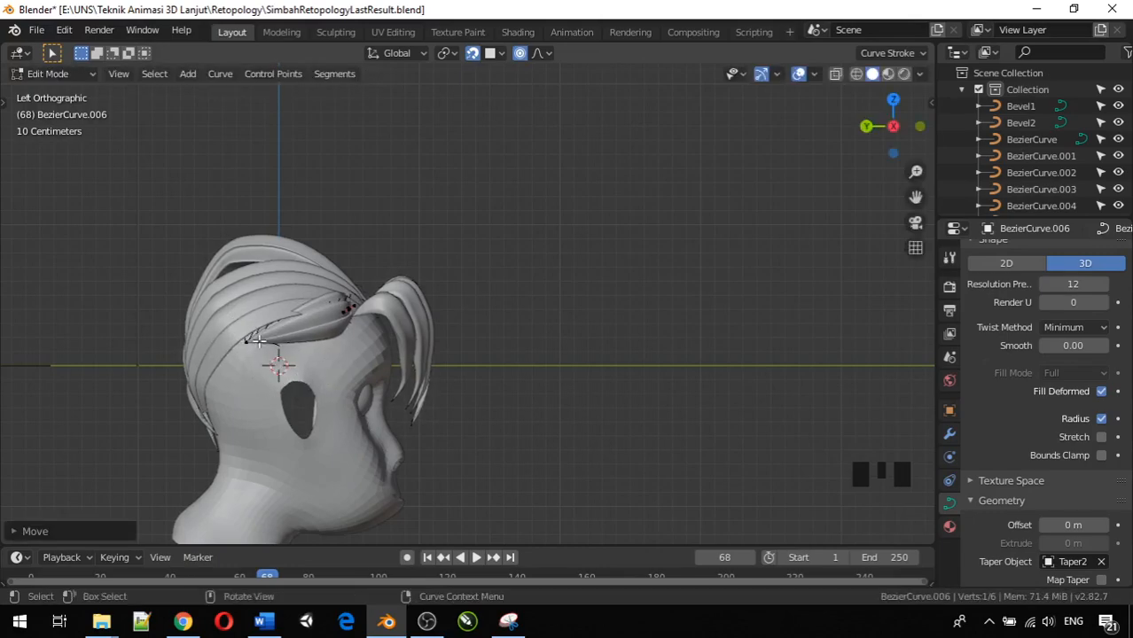
key("super")
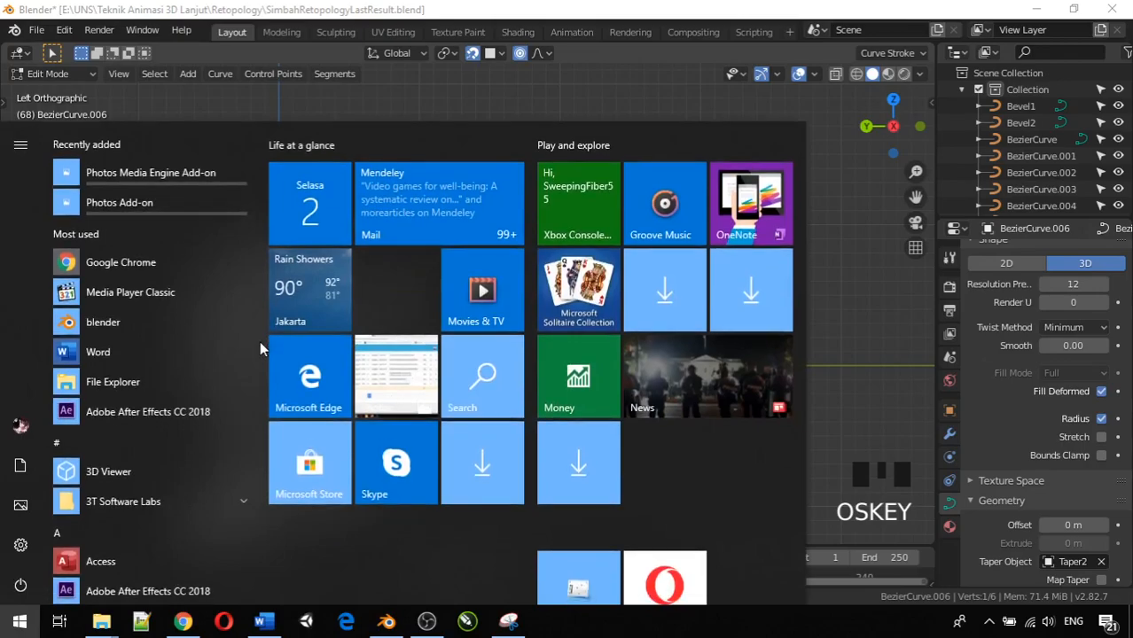
left_click(883, 397)
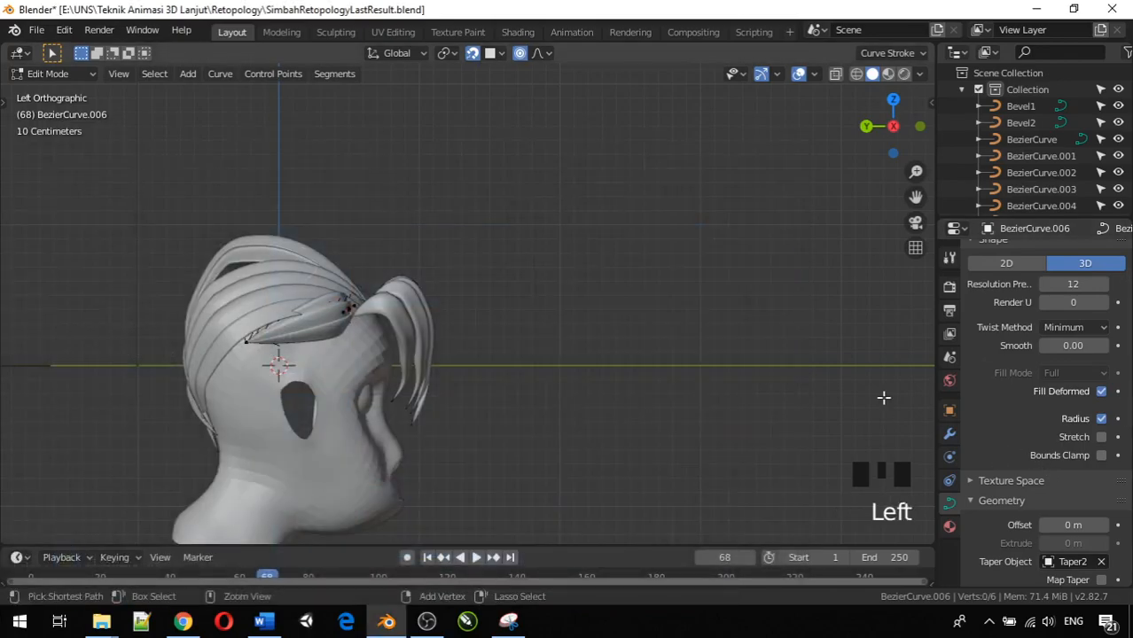
Step: Rotate the right temple lock so its tip slopes down and back over the bare area above the ear
key("ctrl+KP_1")
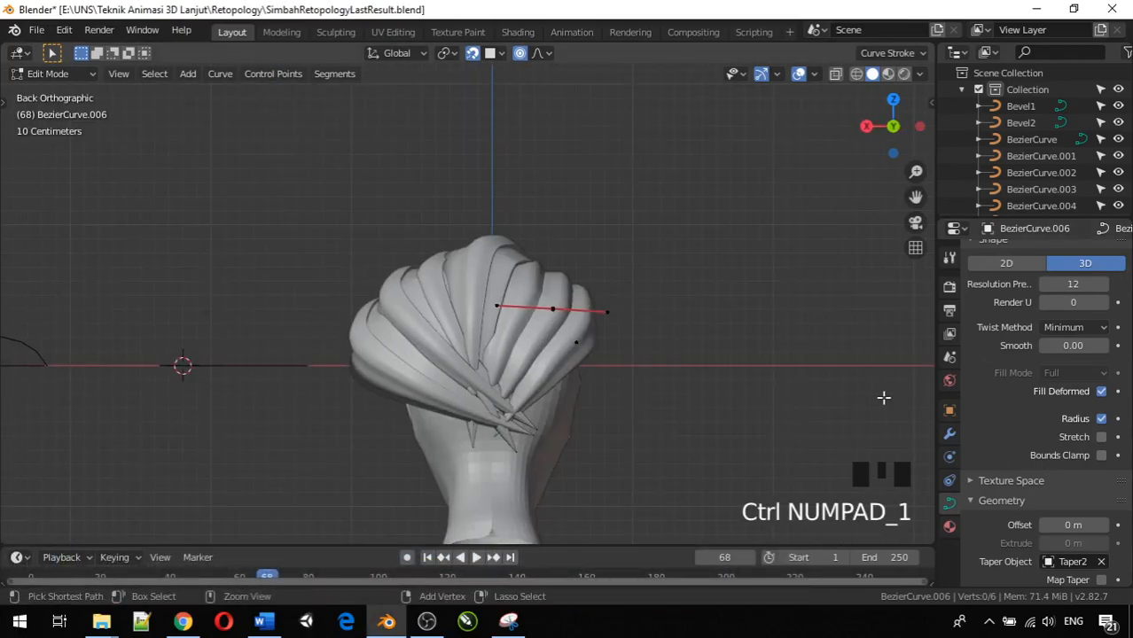
key("Tab")
middle_click_drag(674, 374, 574, 373)
key("Tab")
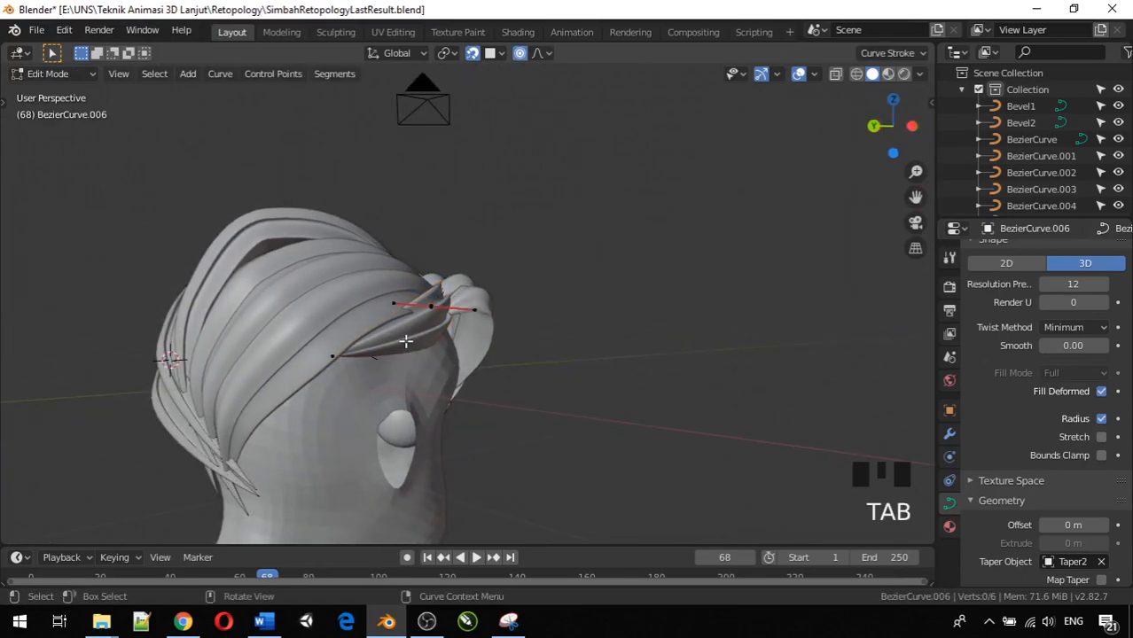
key("Tab")
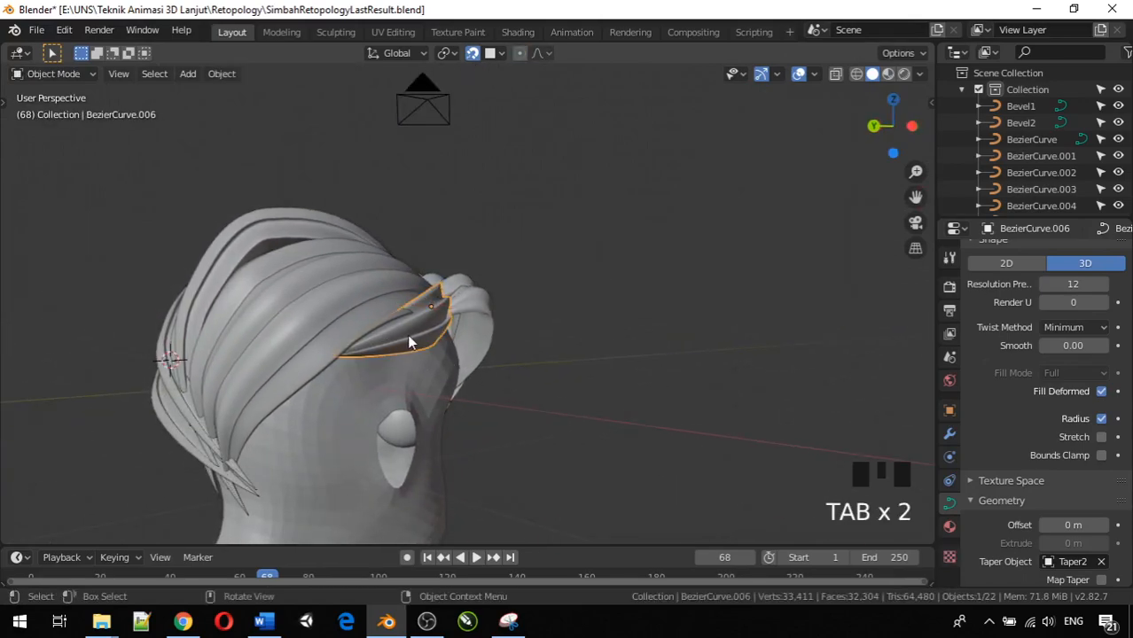
key("r")
left_click(472, 296)
middle_click_drag(473, 295, 386, 341)
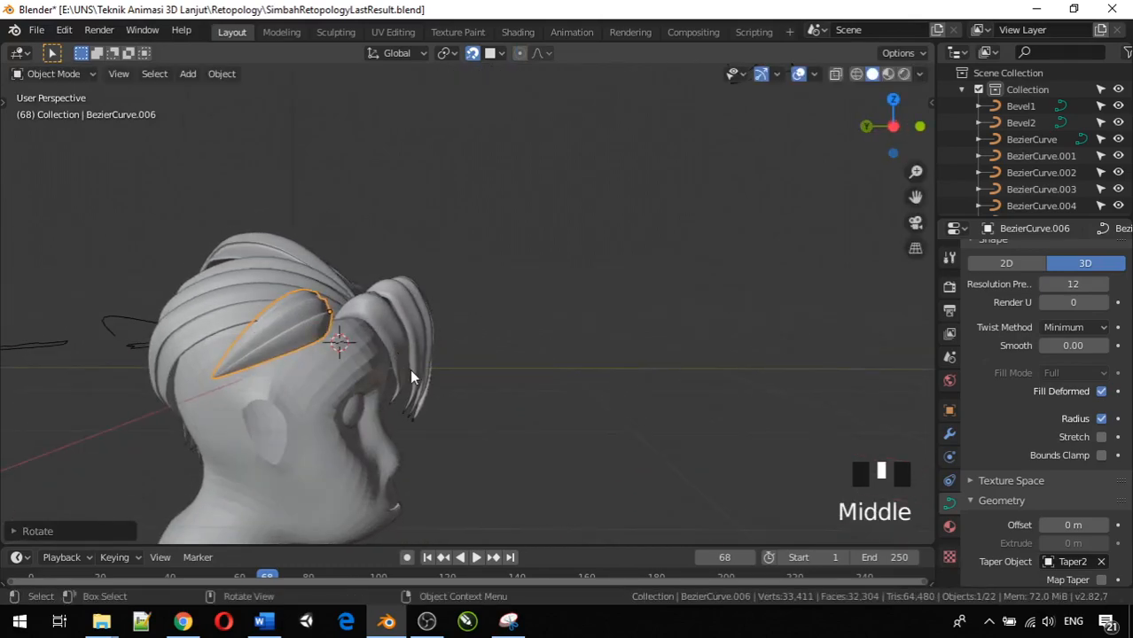
left_click(538, 363)
Step: Rotate the left temple lock slightly forward in right side view so it hangs more vertically in front of the ear
middle_click_drag(539, 364, 211, 358)
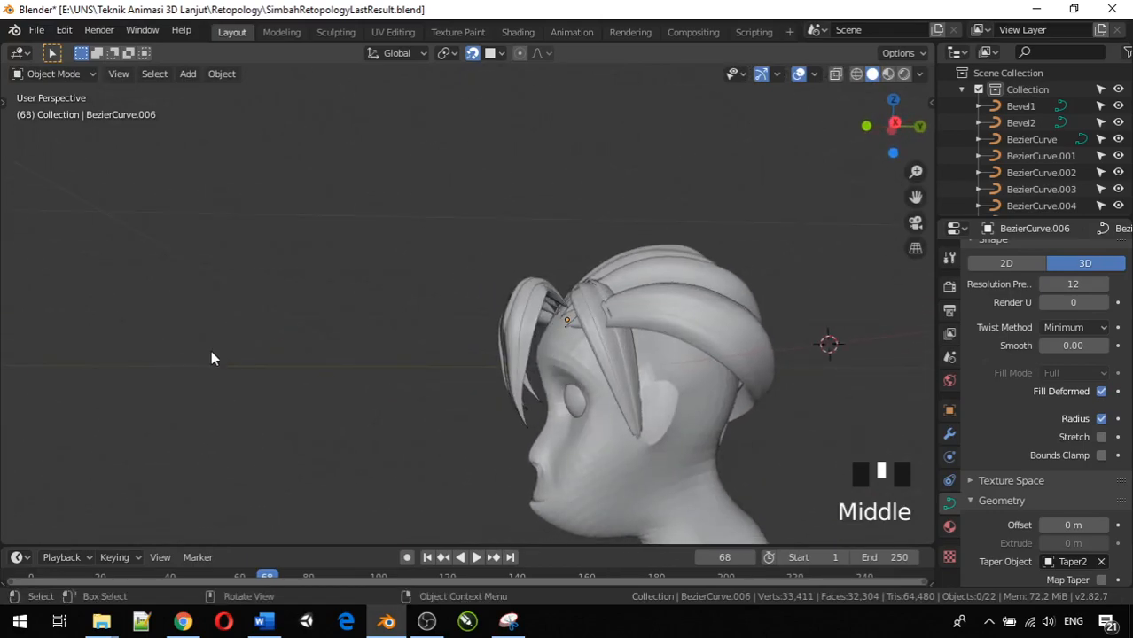
middle_click_drag(689, 321, 559, 313)
left_click(579, 317)
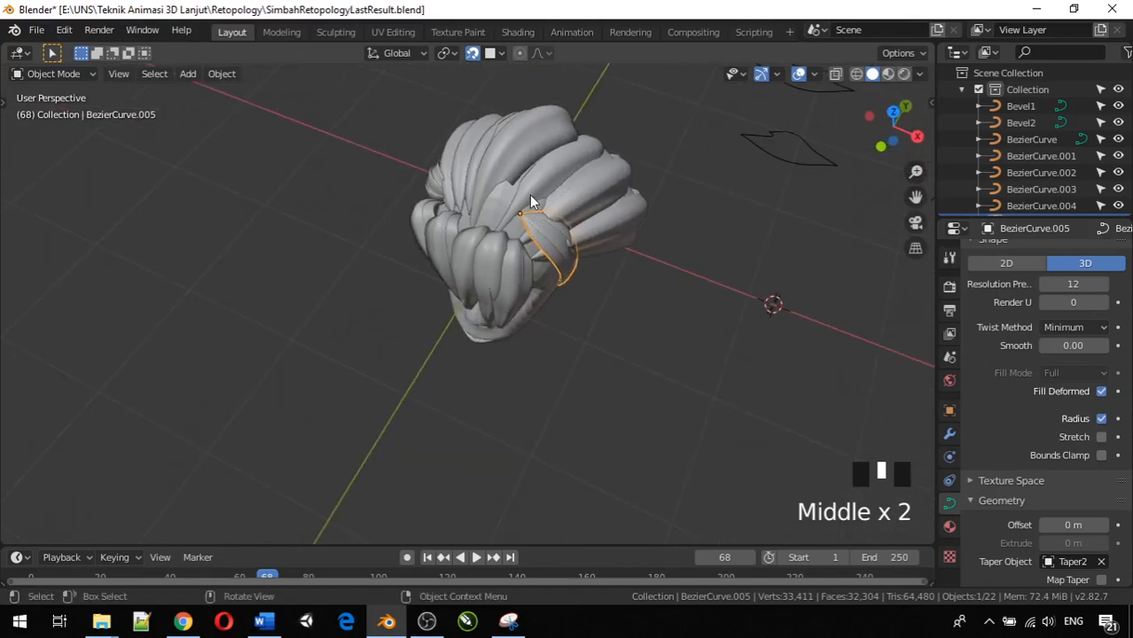
middle_click_drag(505, 208, 368, 77)
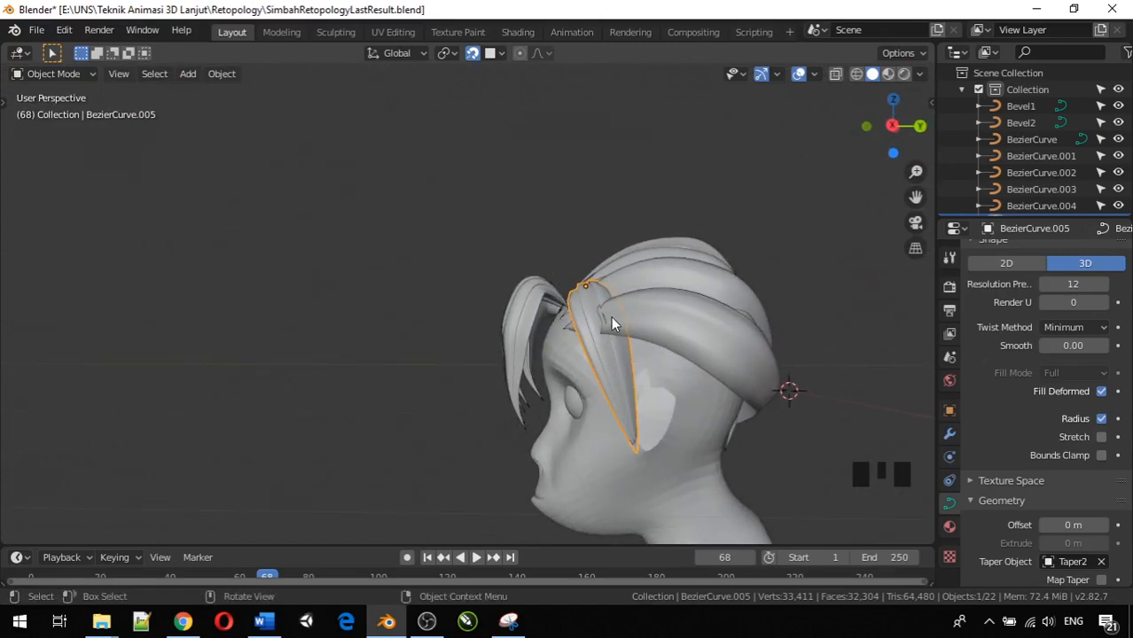
key("KP_3")
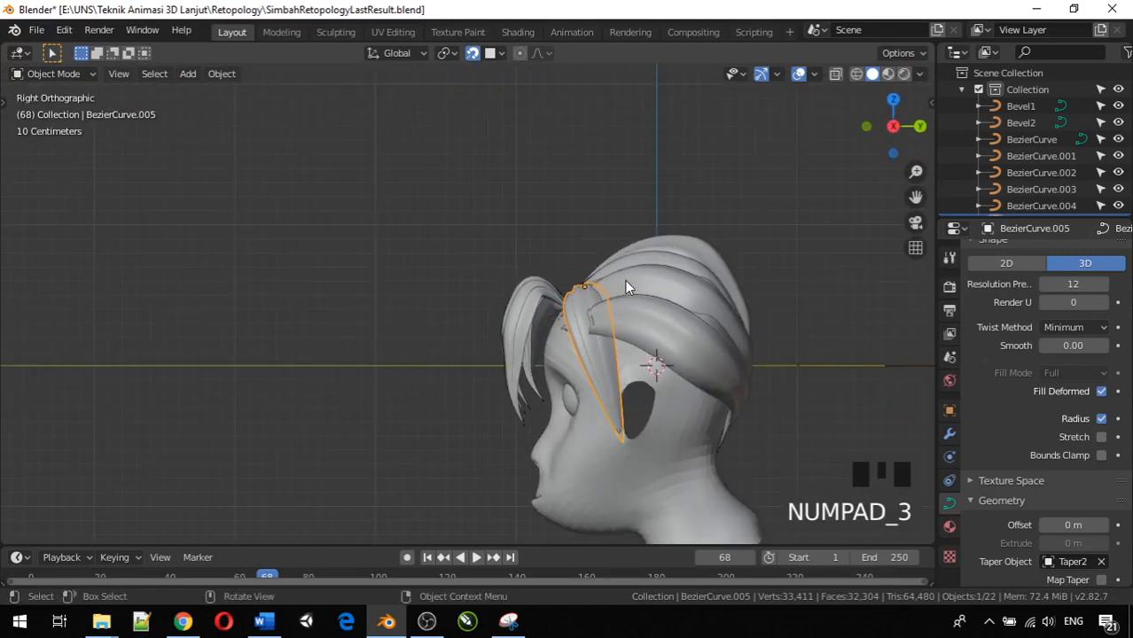
key("r")
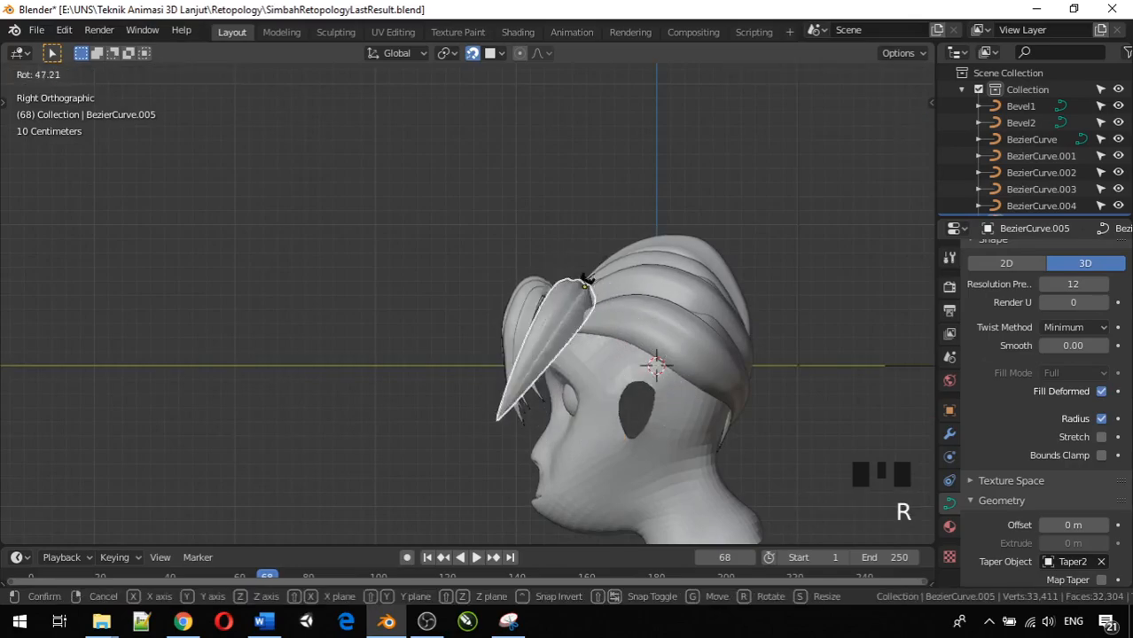
left_click(591, 285)
Step: Move the lowest left-side strand upward and shift it so its front end starts beneath the left temple lock
left_click(654, 334)
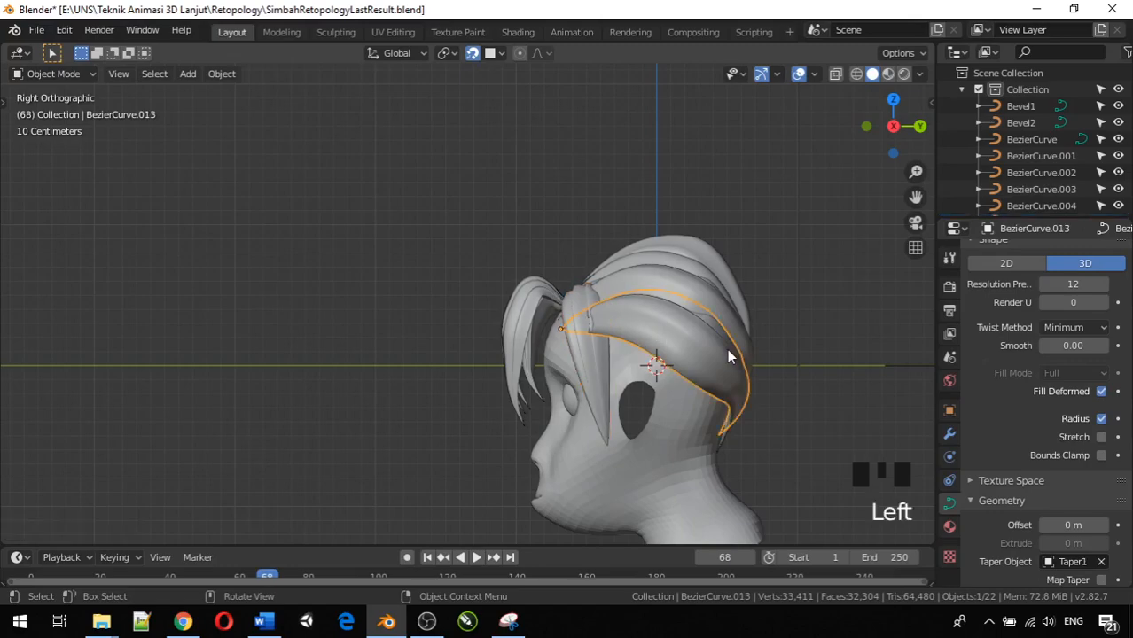
key("g")
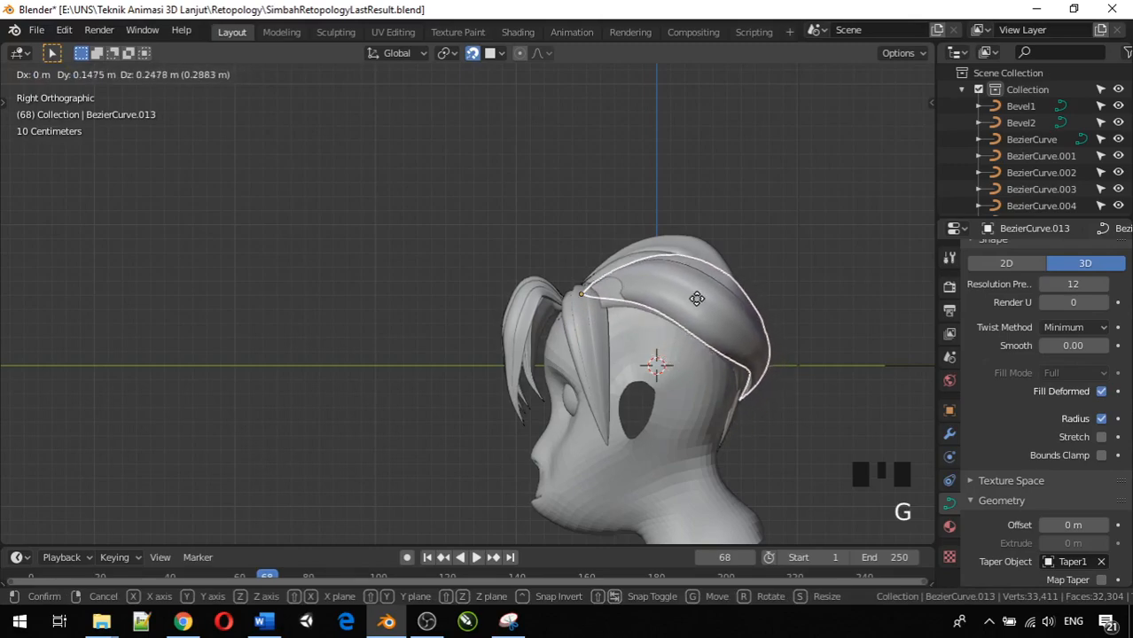
left_click(695, 301)
middle_click_drag(672, 341, 681, 404)
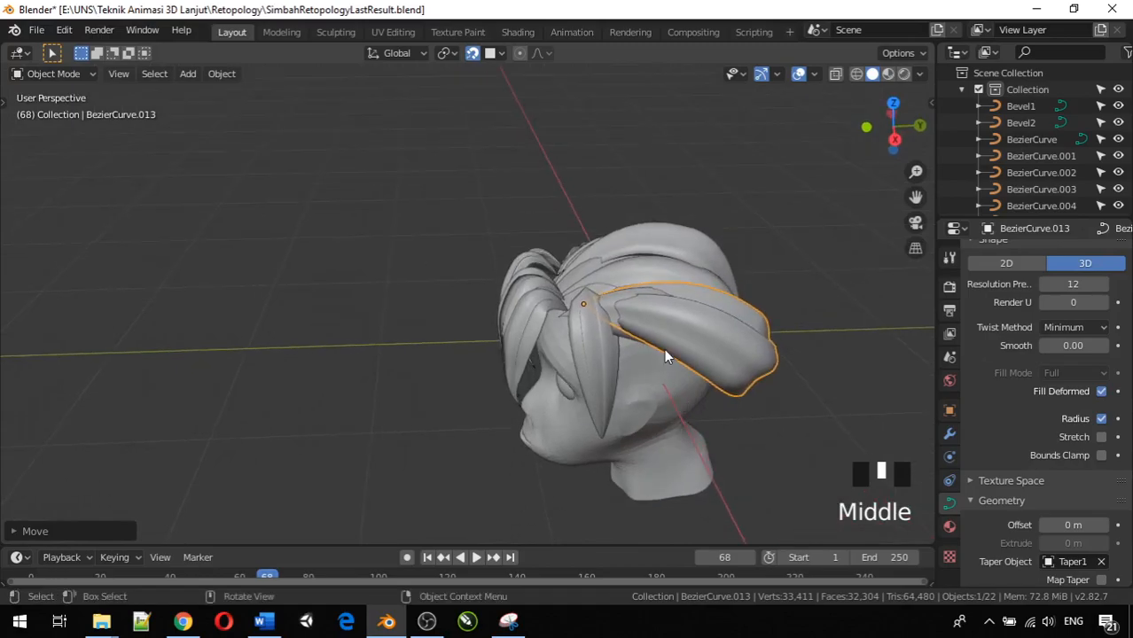
key("g")
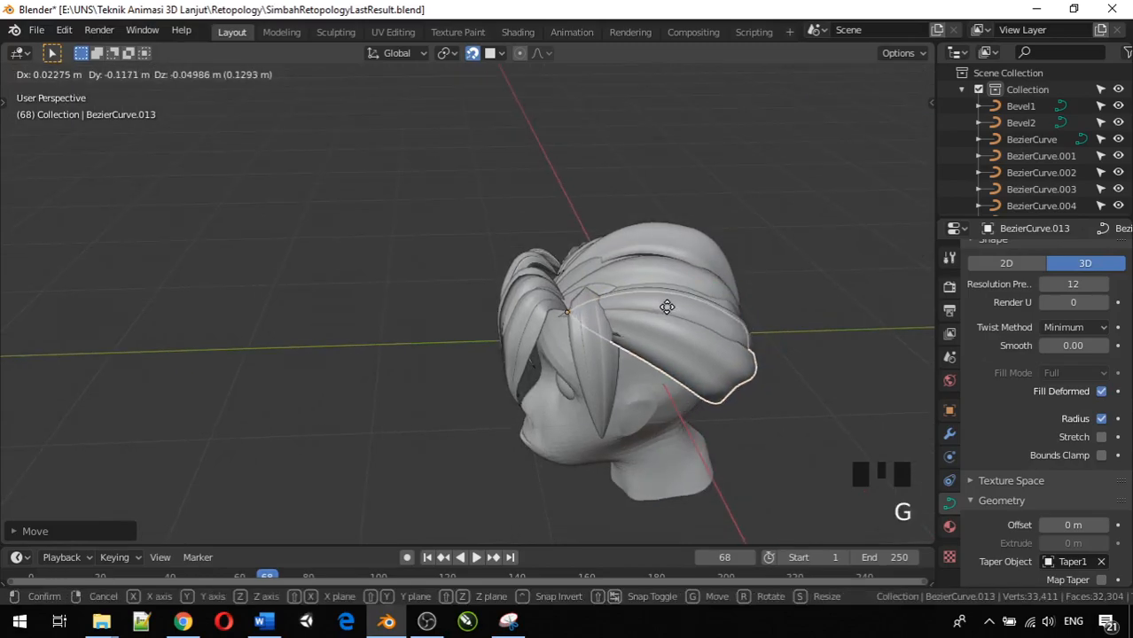
left_click(668, 314)
Step: Move the middle control point of the lowest left-side strand forward and down toward the ear
middle_click_drag(804, 382, 742, 343)
key("Tab")
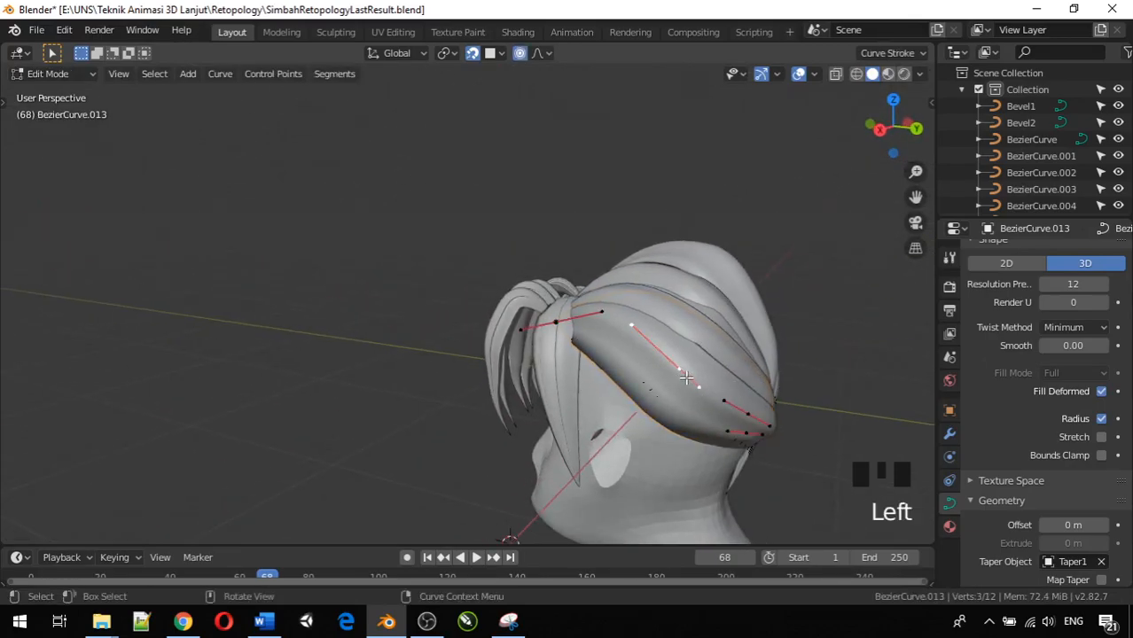
key("g")
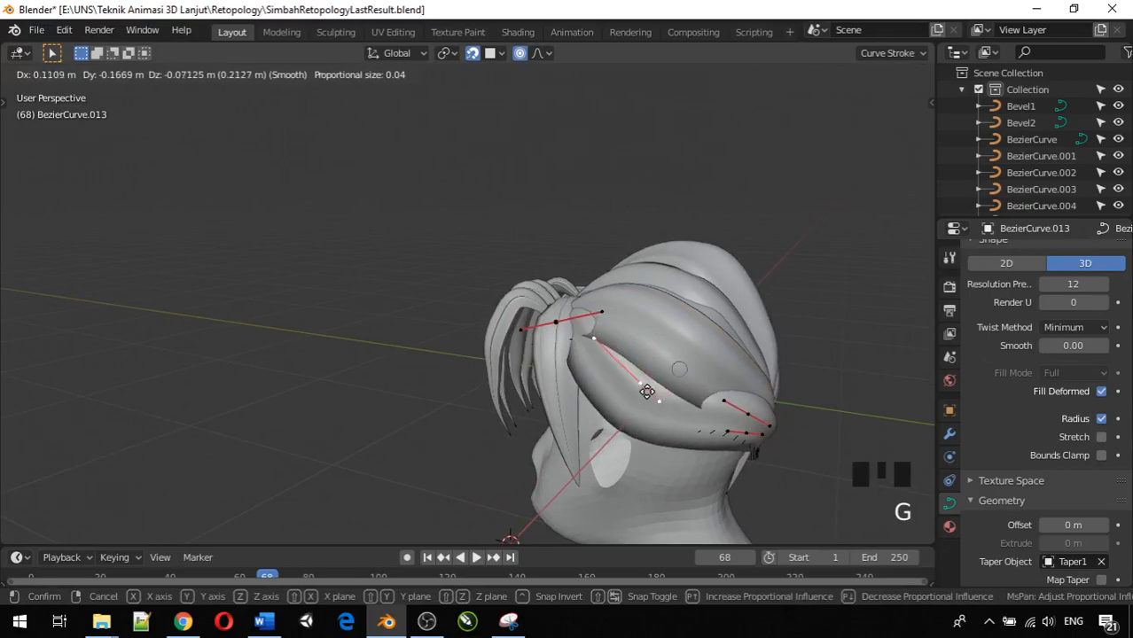
left_click(647, 392)
Step: Pull the rear control point of the lowest left-side strand forward and down to straighten its lower edge
middle_click_drag(714, 413, 689, 359)
left_click(711, 296)
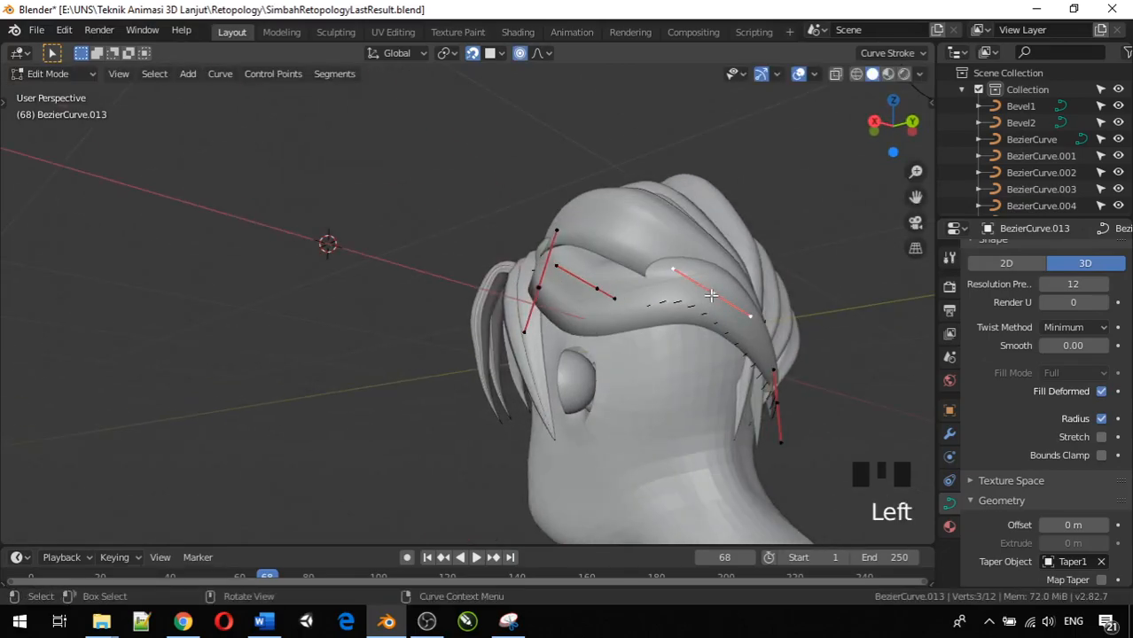
key("g")
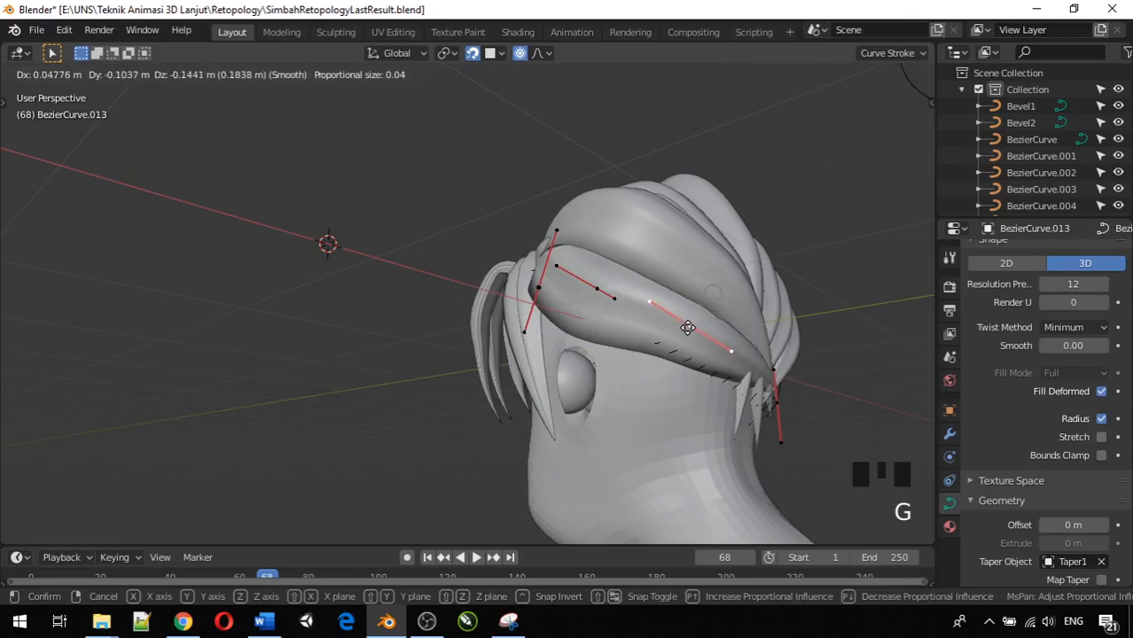
left_click(688, 328)
middle_click_drag(761, 373, 679, 379)
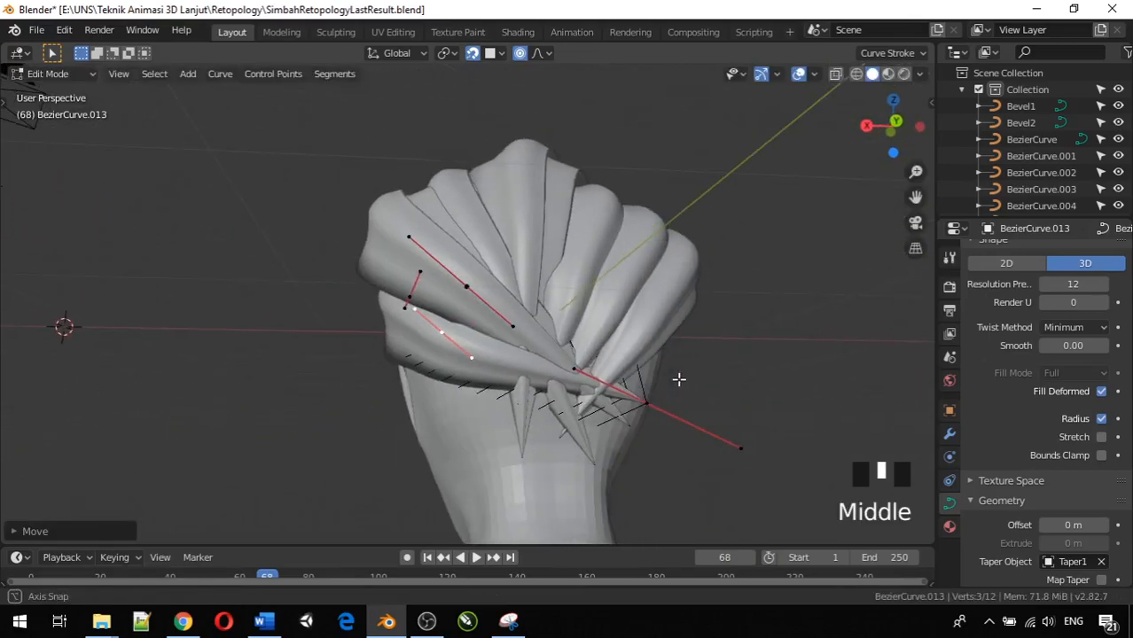
key("Tab")
Step: Nudge the middle control point of the left-side strand just above the lowest one slightly forward
middle_click_drag(523, 405, 657, 430)
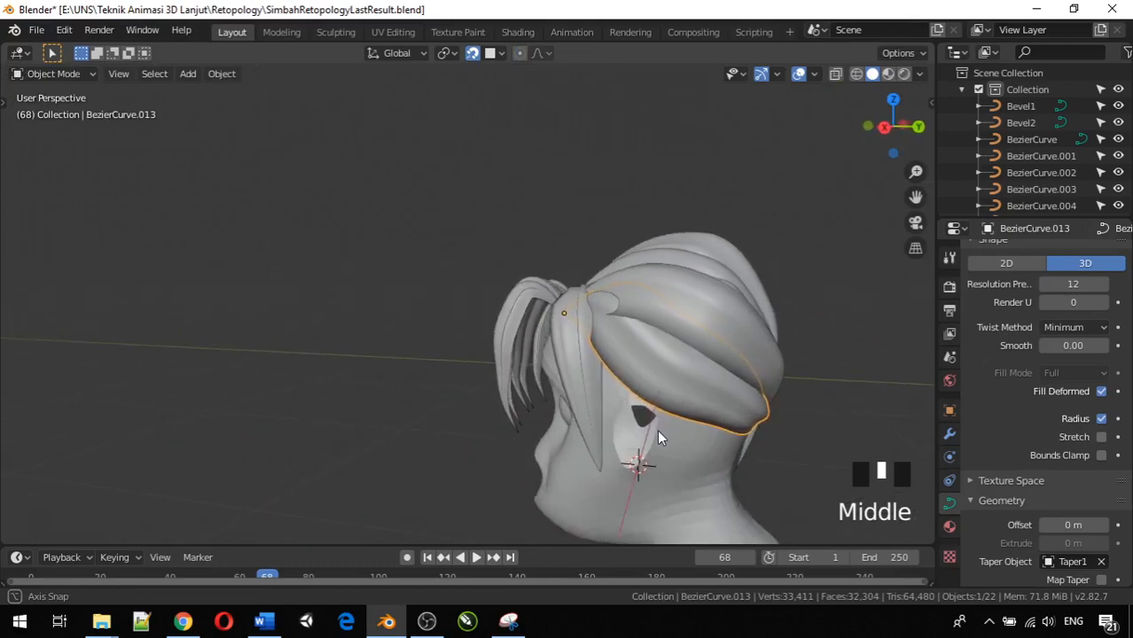
left_click(694, 316)
key("Tab")
middle_click_drag(694, 317, 686, 364)
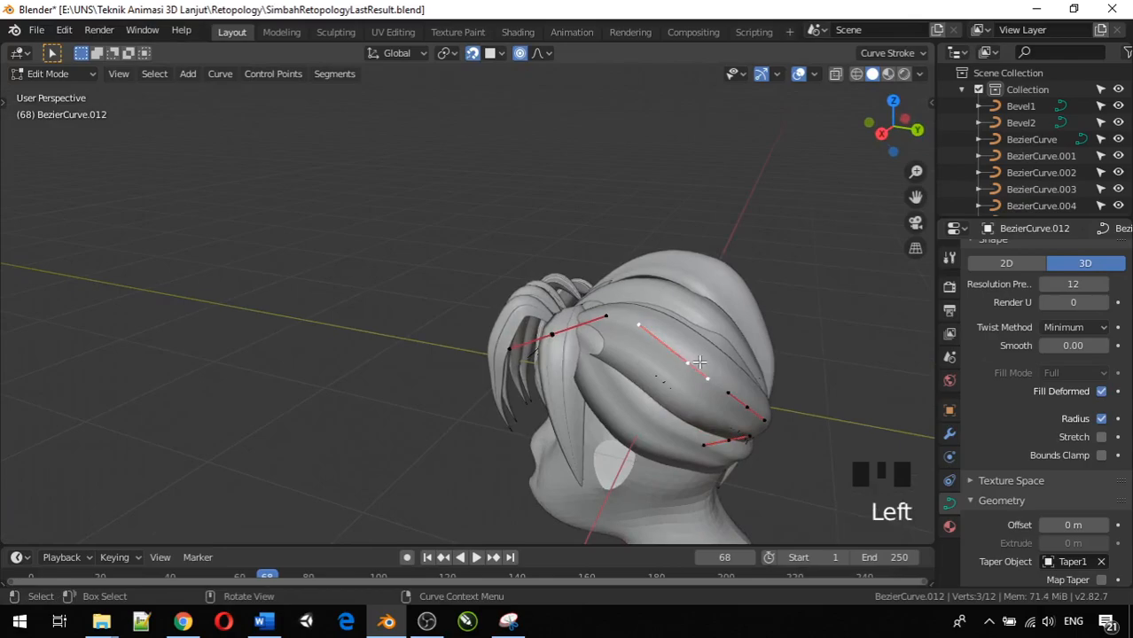
key("g")
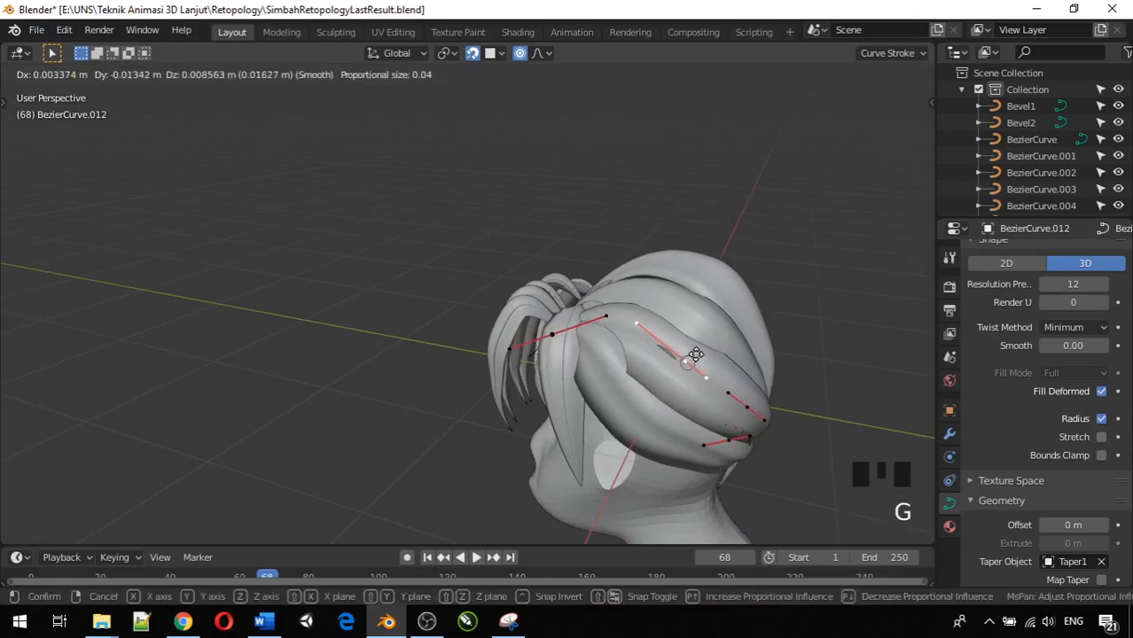
left_click(689, 362)
Step: Shift the rear control point of that second-lowest left-side strand slightly down at the back of the head
middle_click_drag(688, 362, 572, 311)
left_click(535, 292)
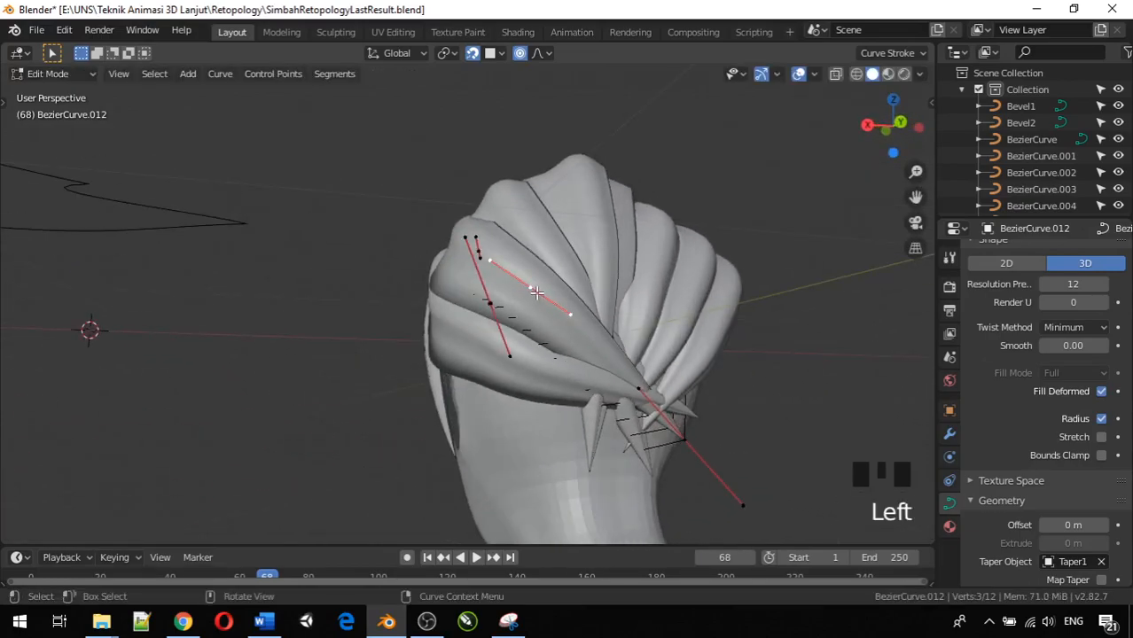
key("g")
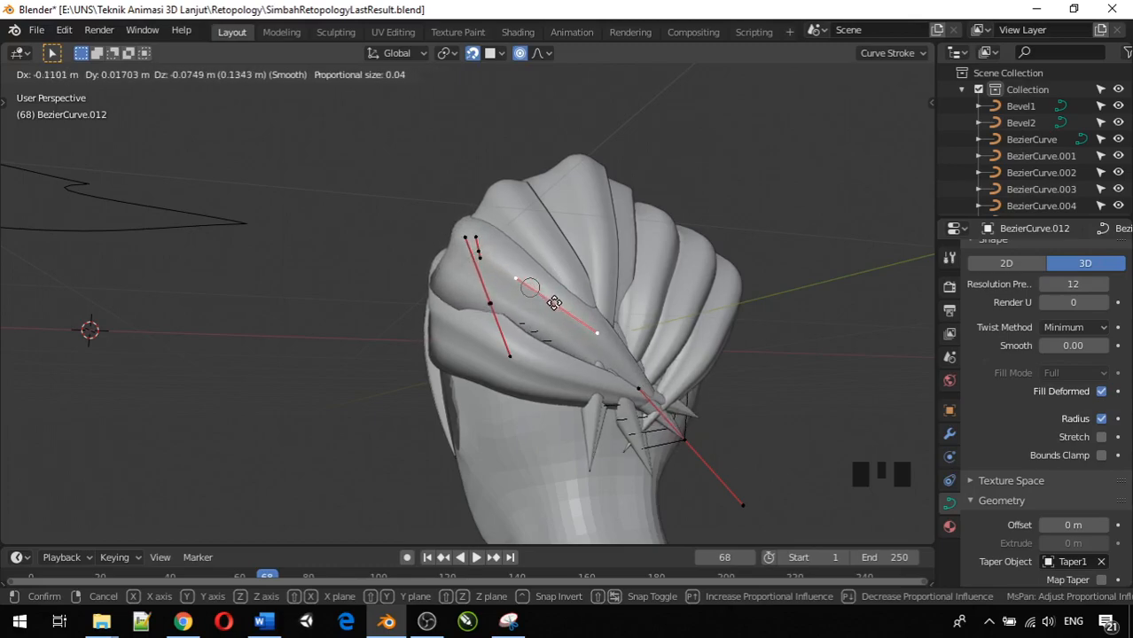
left_click(538, 300)
middle_click_drag(540, 302, 790, 274)
key("Tab")
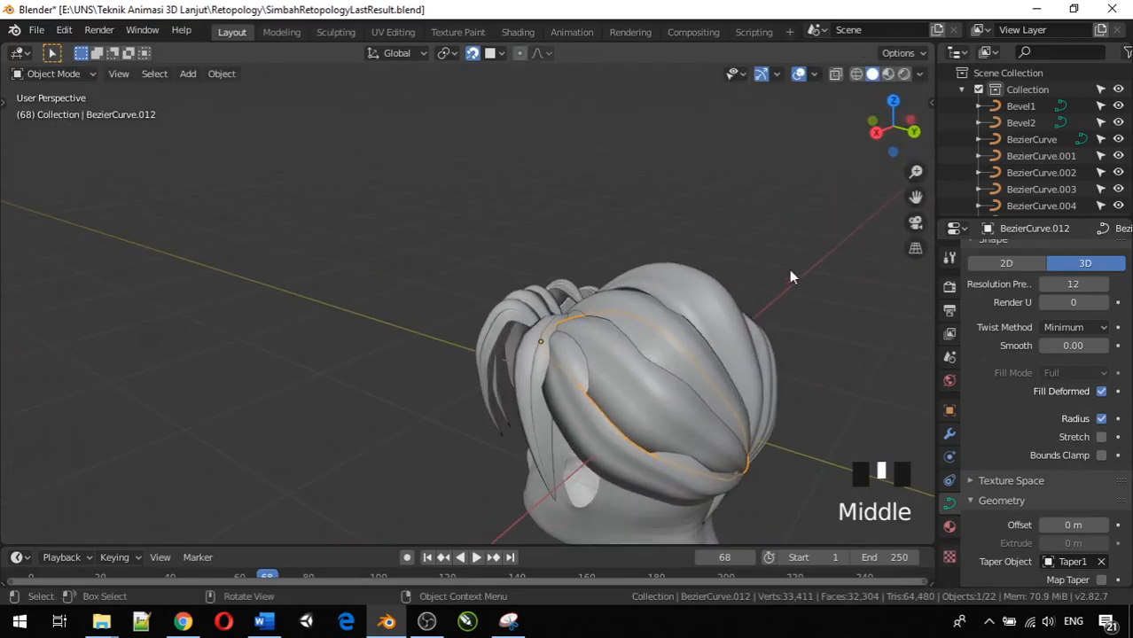
Step: Subdivide the upper left-side strand's curve between its front root, middle and rear control points
middle_click_drag(721, 316, 817, 356)
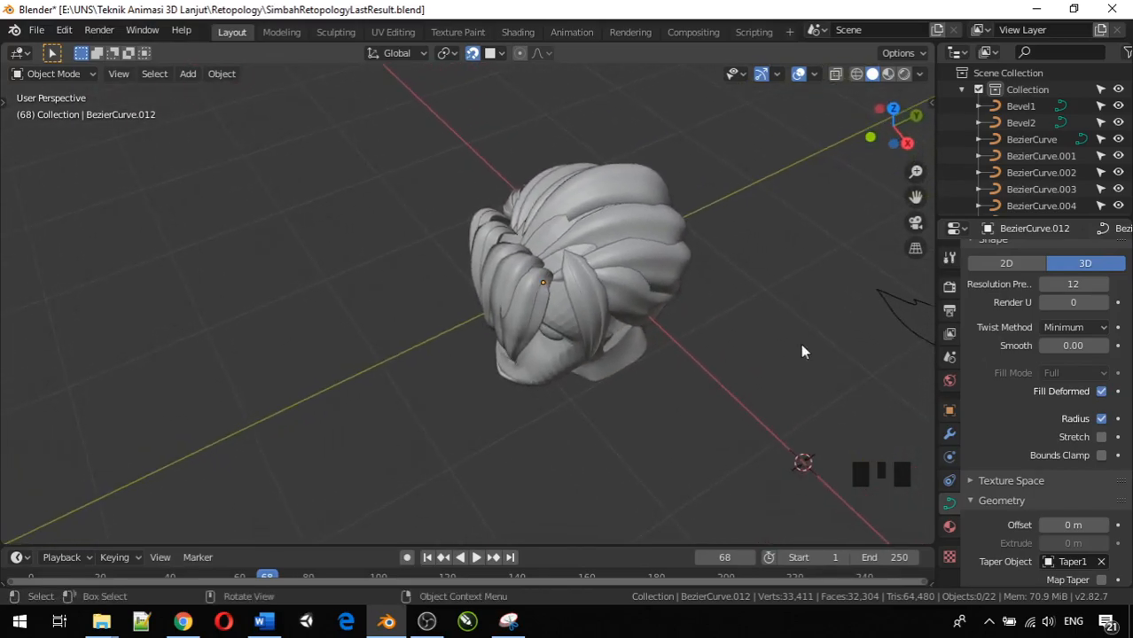
key("Tab")
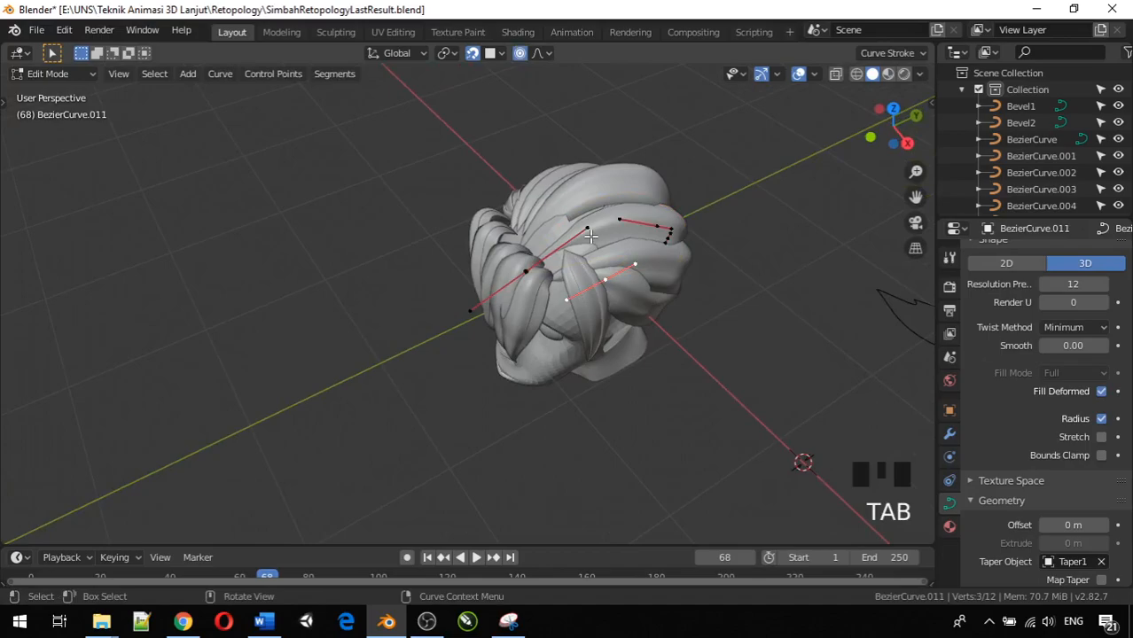
middle_click_drag(604, 233, 524, 214)
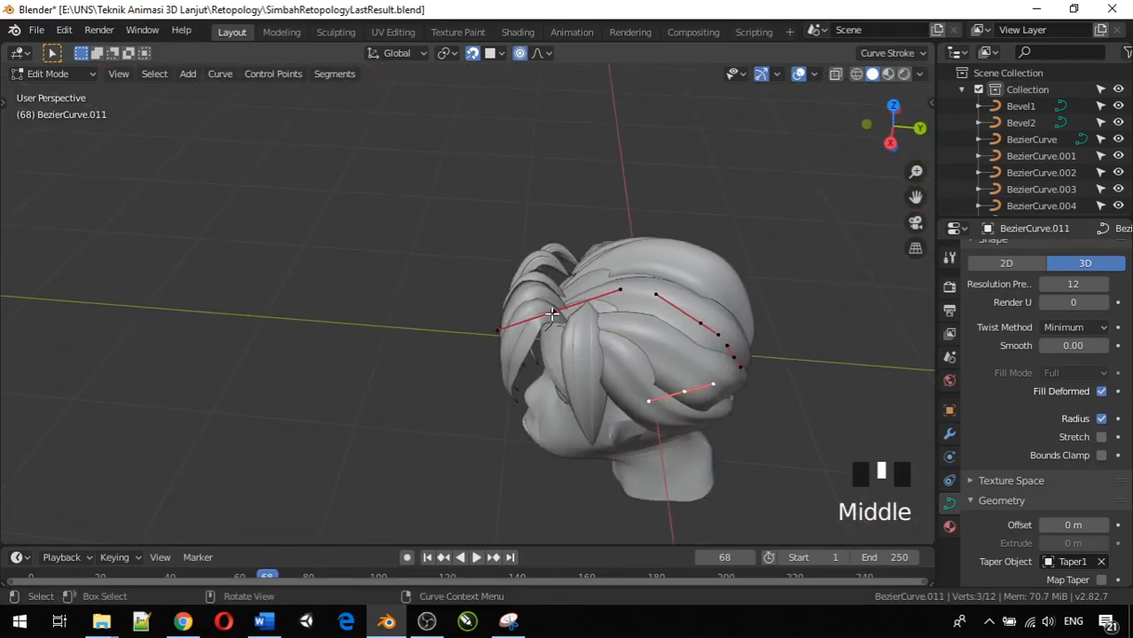
left_click(702, 322, "shift")
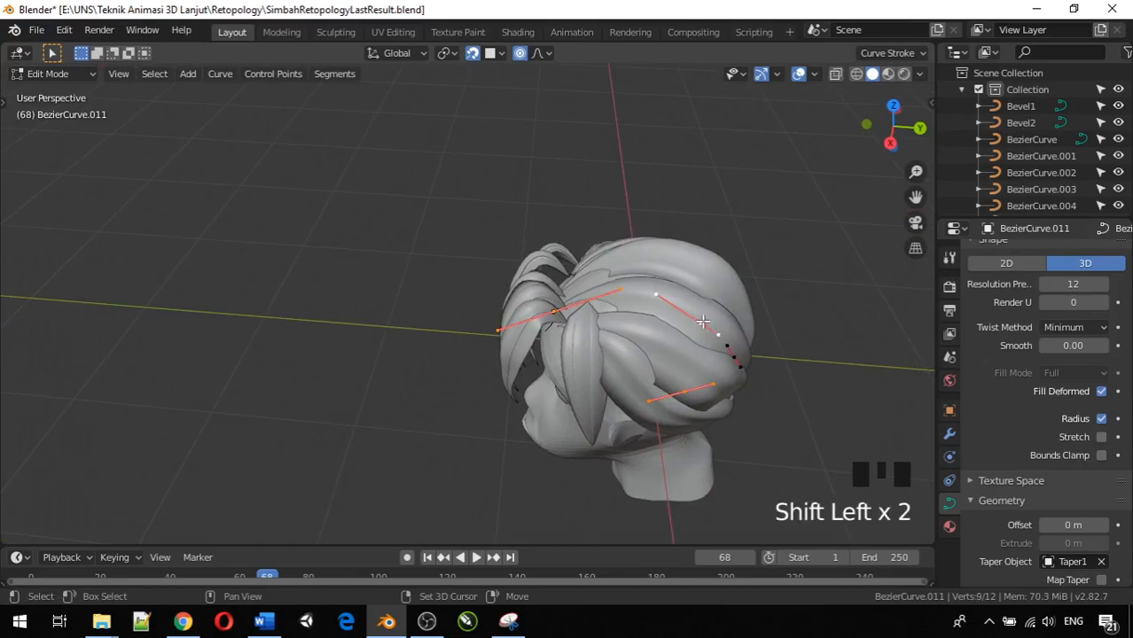
right_click(680, 300)
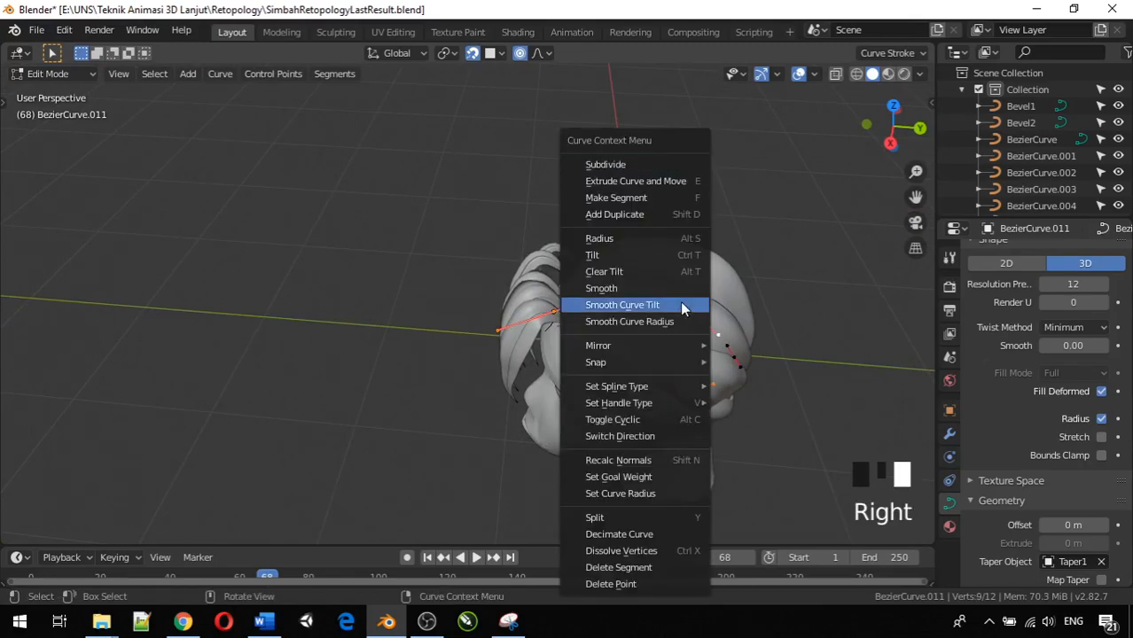
left_click(639, 160)
Step: Nudge the added control point near the front of the upper left-side strand slightly forward
left_click(632, 297)
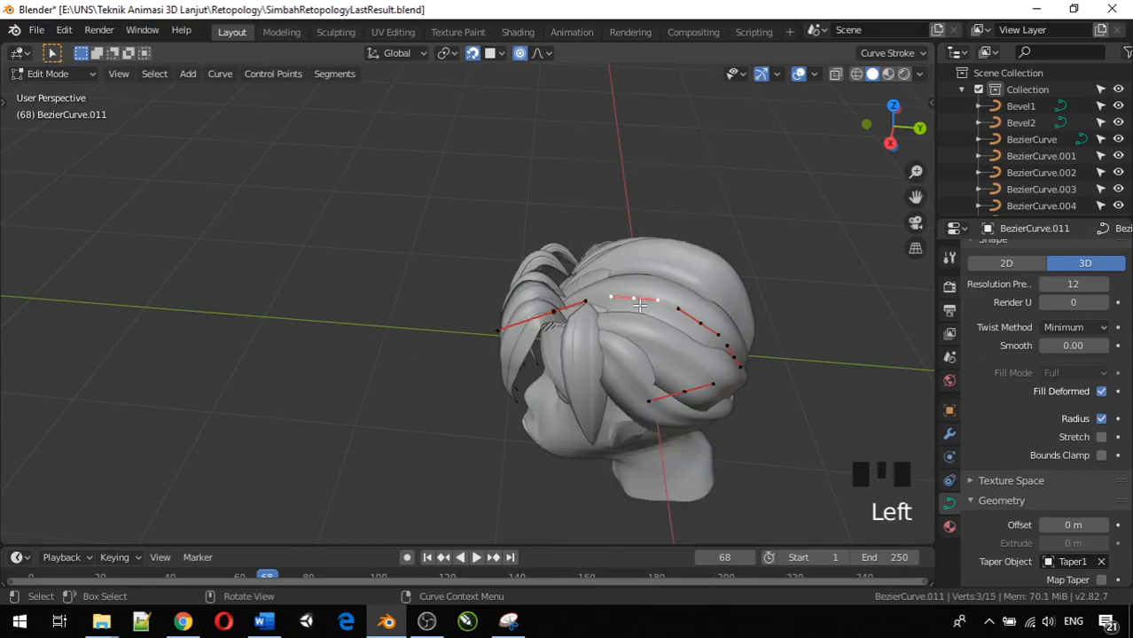
scroll(665, 301, "up", 4)
scroll(789, 287, "down", 1)
middle_click_drag(795, 283, 775, 341)
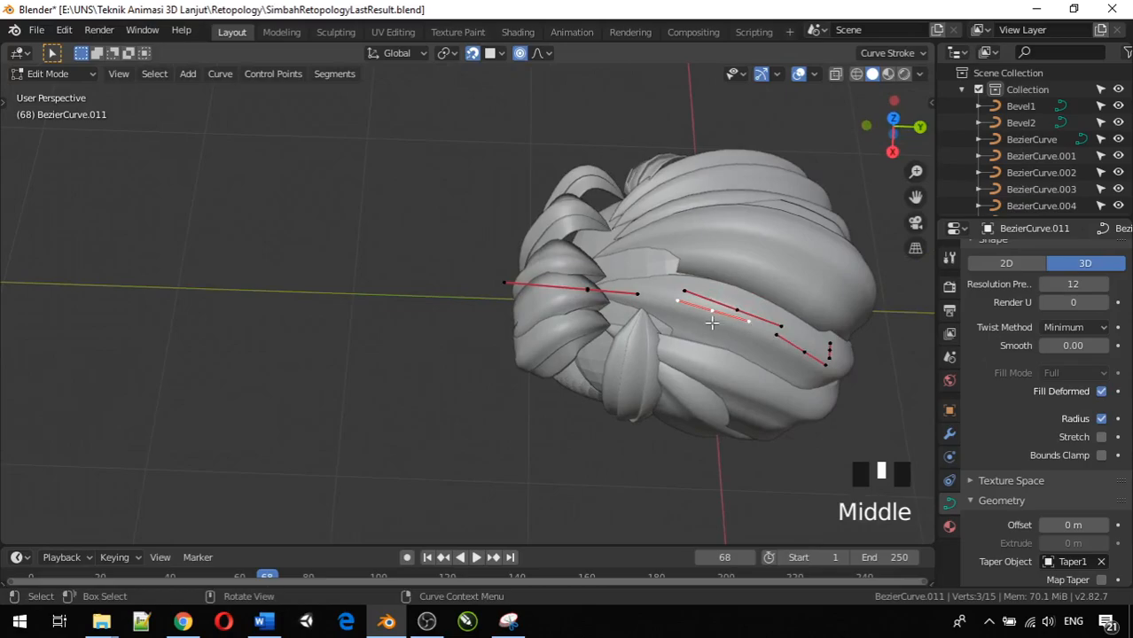
key("g")
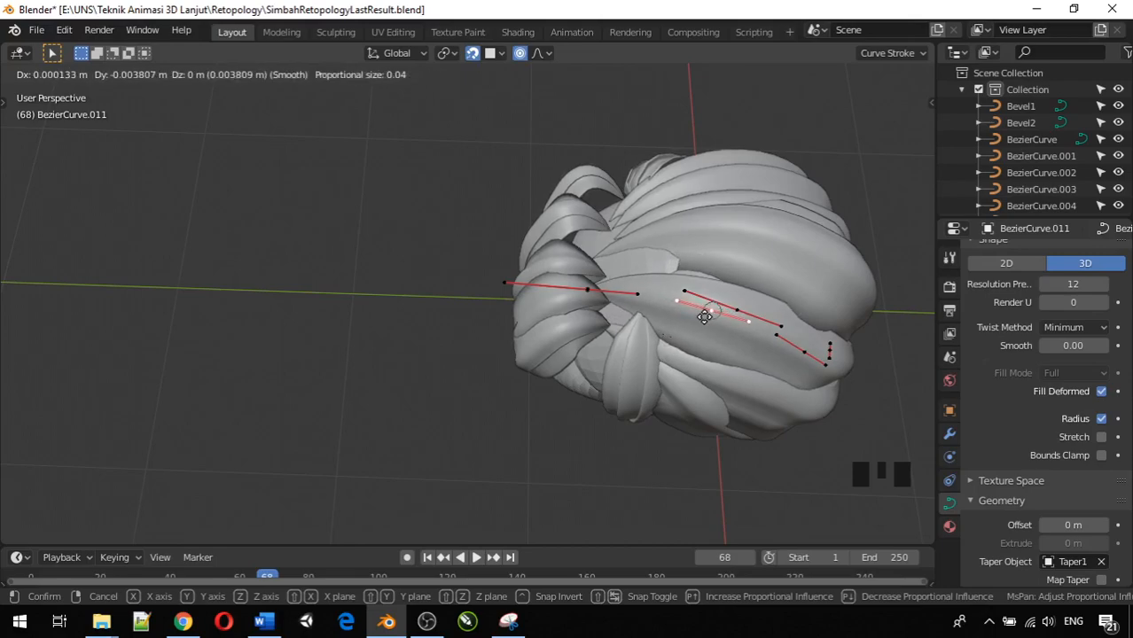
left_click(703, 310)
middle_click_drag(703, 310, 640, 311)
left_click(640, 305)
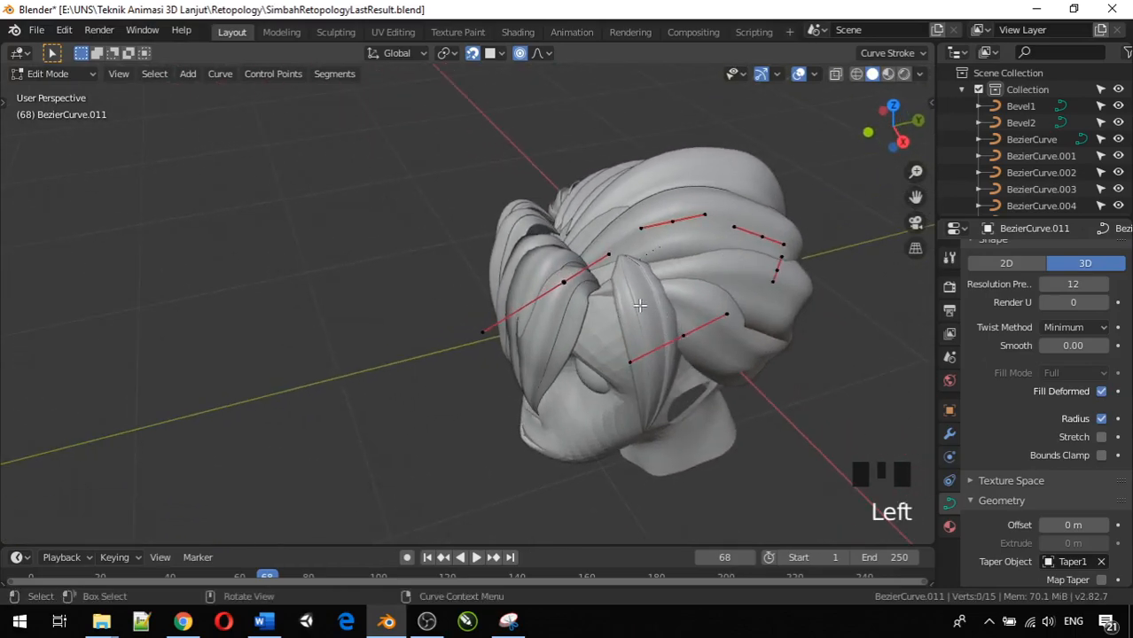
key("Tab")
Step: Duplicate the character's right temple lock and place the copy farther inward along the front hairline
middle_click_drag(641, 306, 90, 321)
scroll(475, 308, "down", 2)
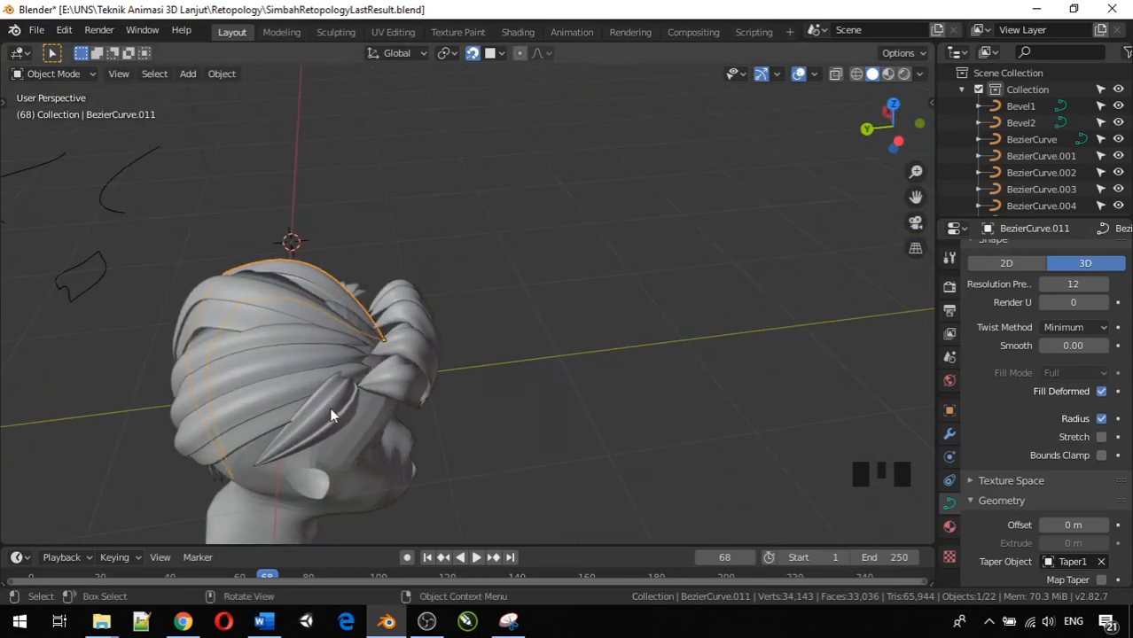
key("KP_1")
key("KP_7")
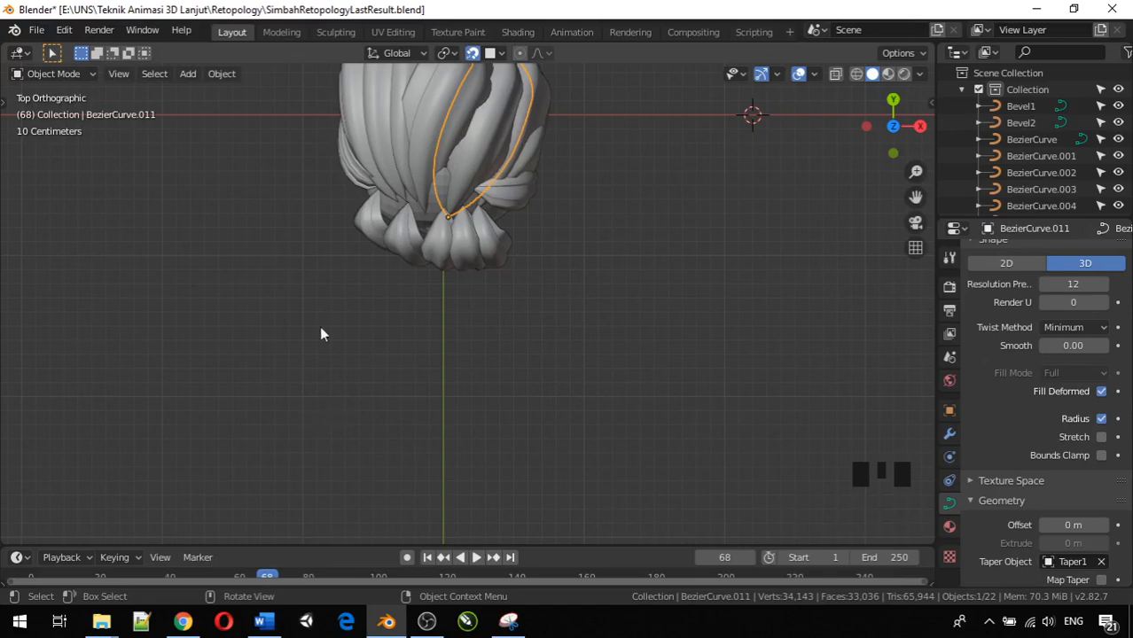
left_click(350, 177)
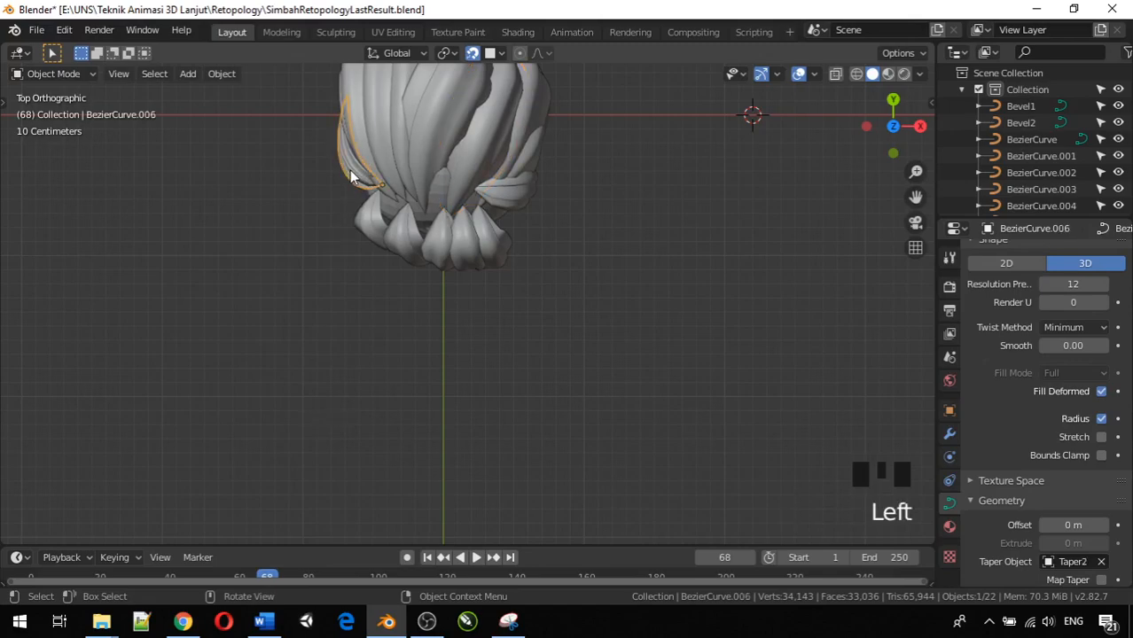
key("shift+d")
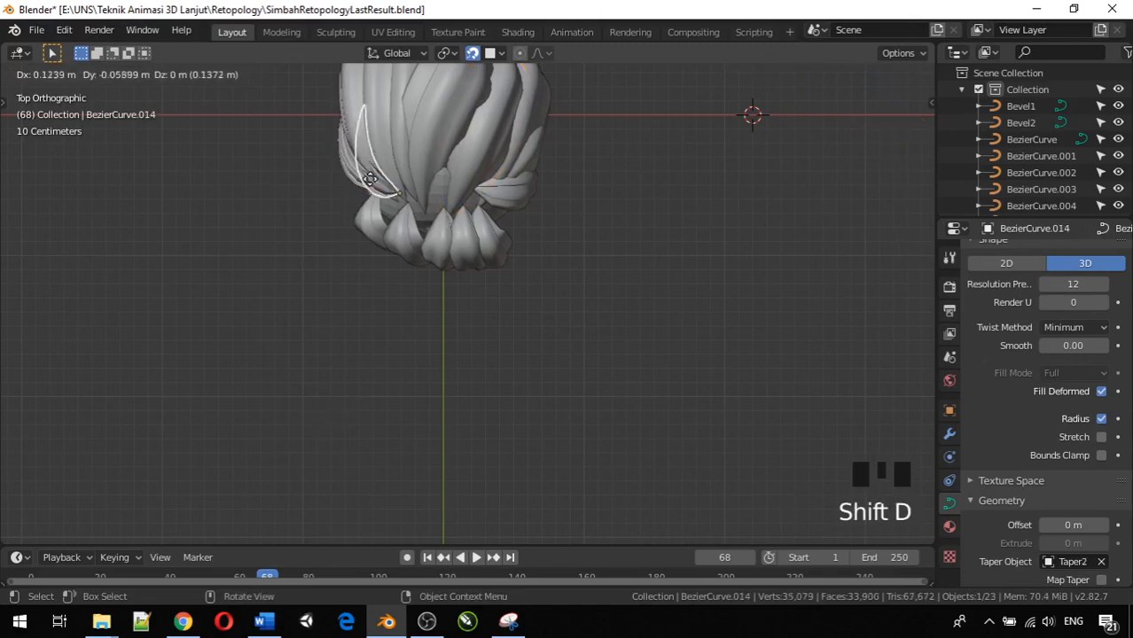
left_click(392, 187)
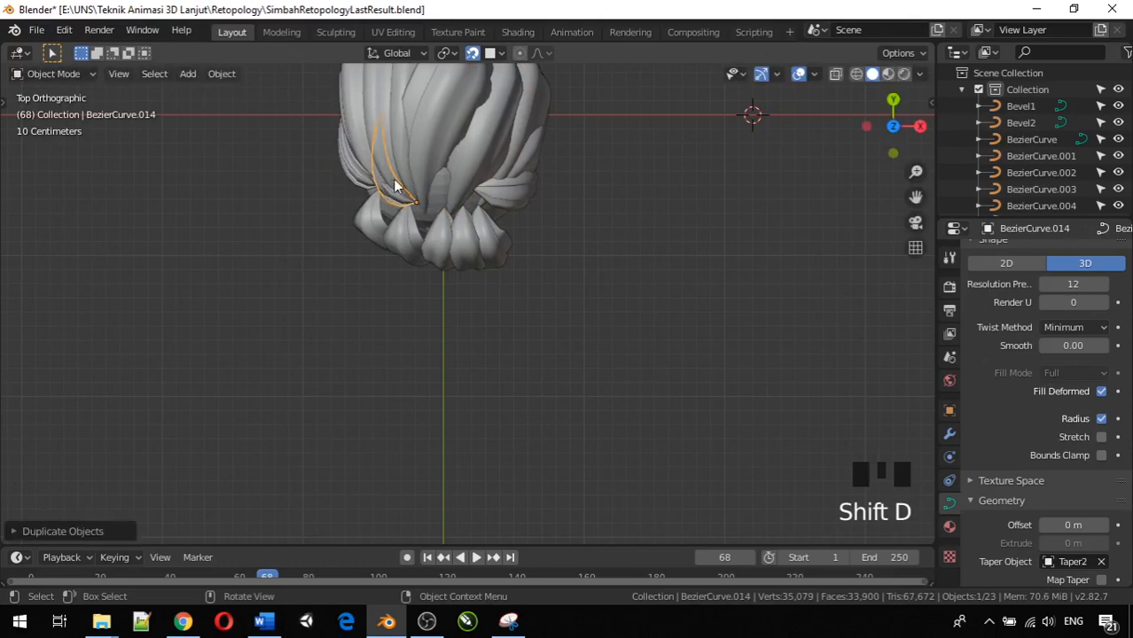
Step: Rotate the copied lock slightly clockwise as seen from above and shift it forward to the fringe roots
key("r")
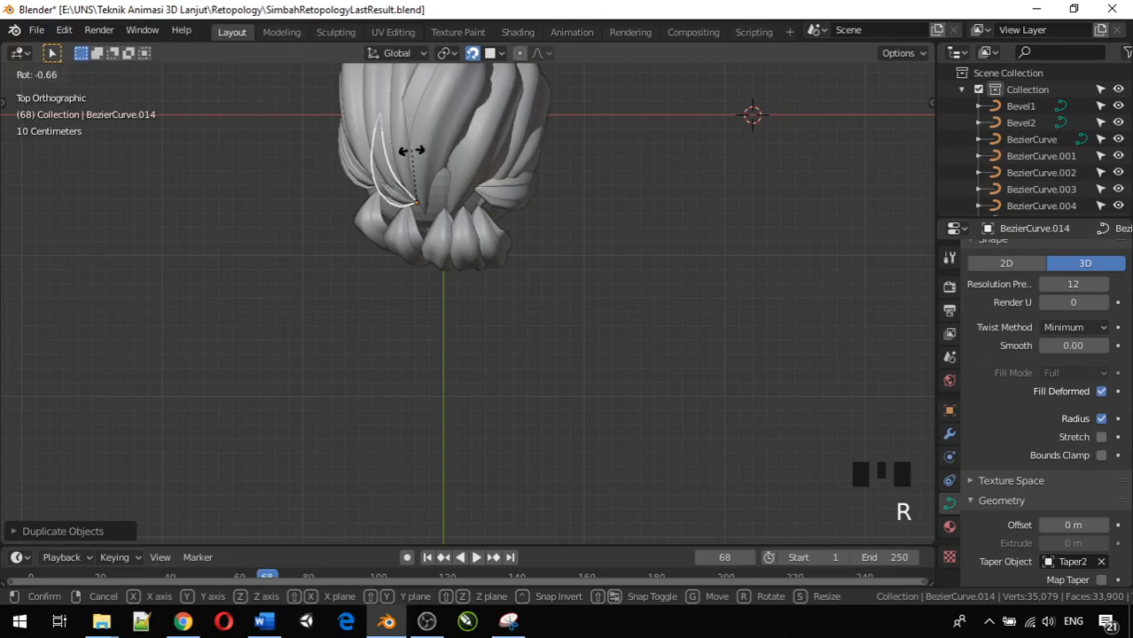
left_click(419, 153)
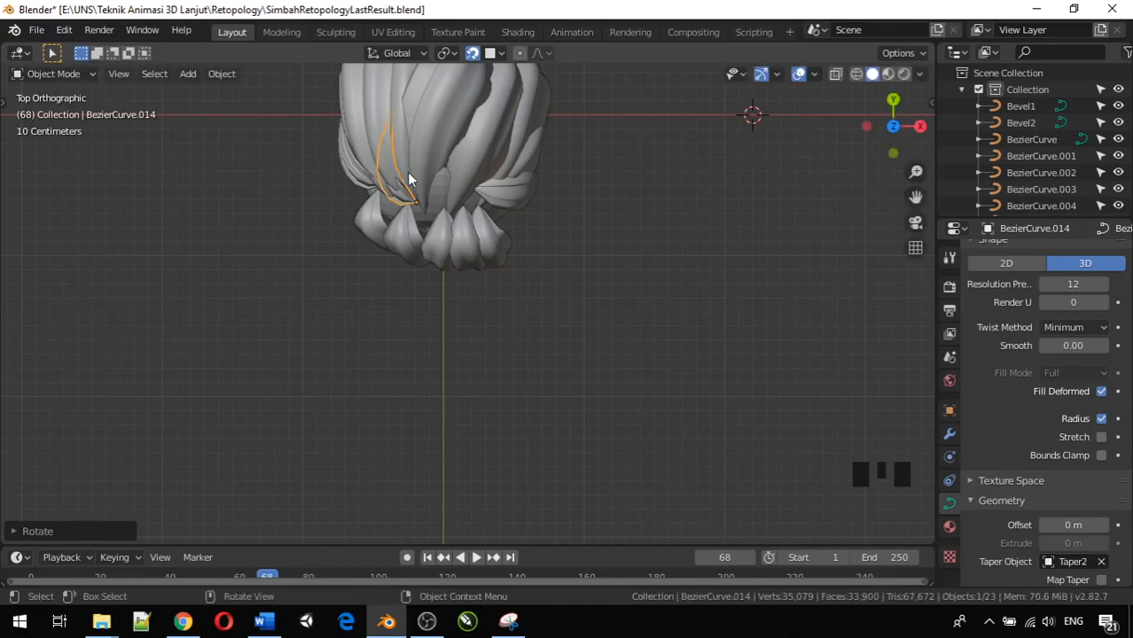
key("g")
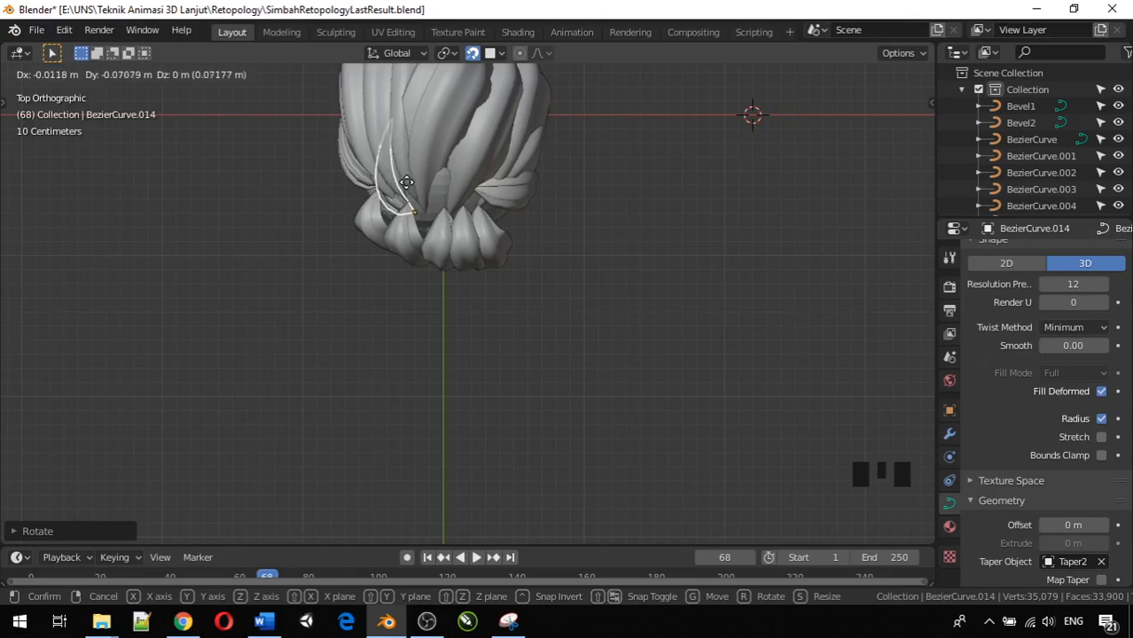
left_click(399, 181)
Step: Pull the tip control point of the copied lock up above the crown so the strand sweeps upward from the hairline
middle_click_drag(399, 182, 509, 80)
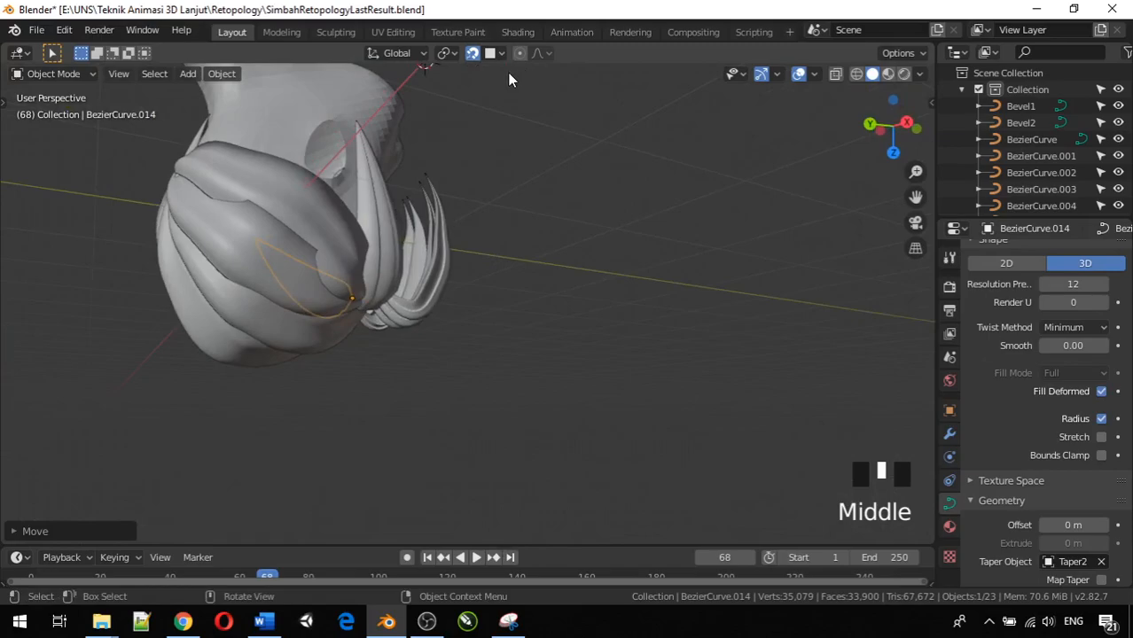
key("KP_1")
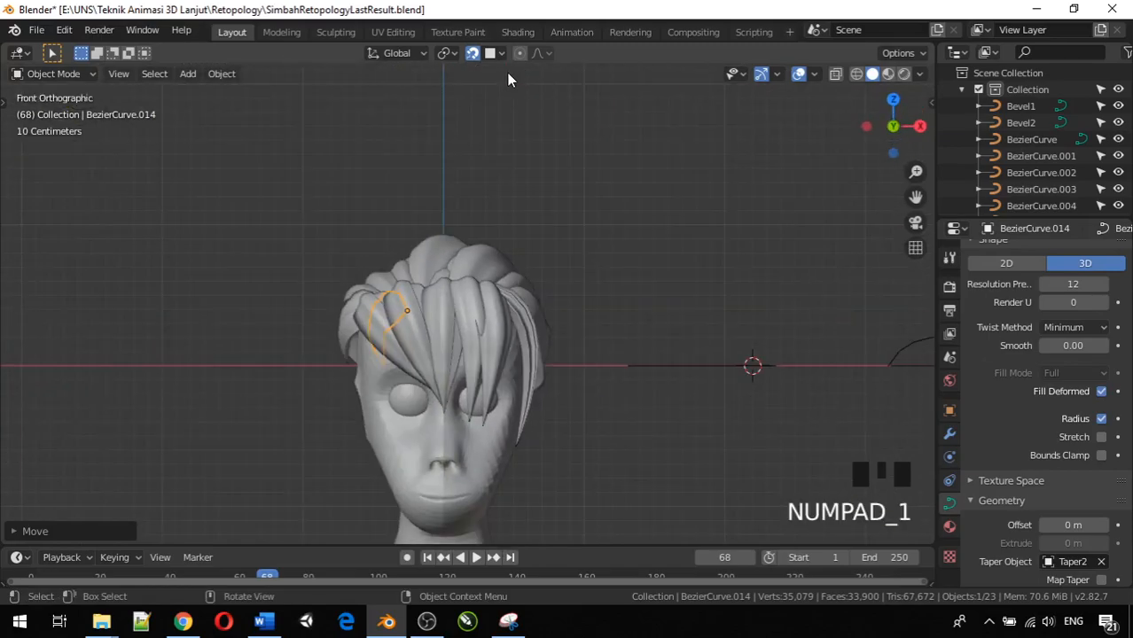
middle_click_drag(379, 157, 599, 326)
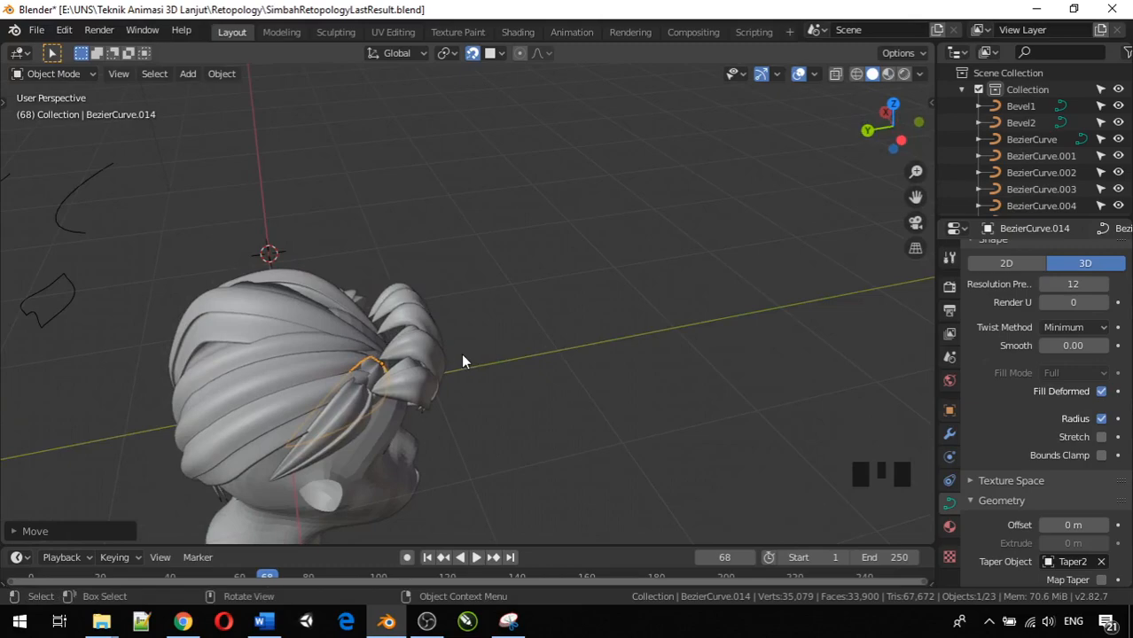
key("Tab")
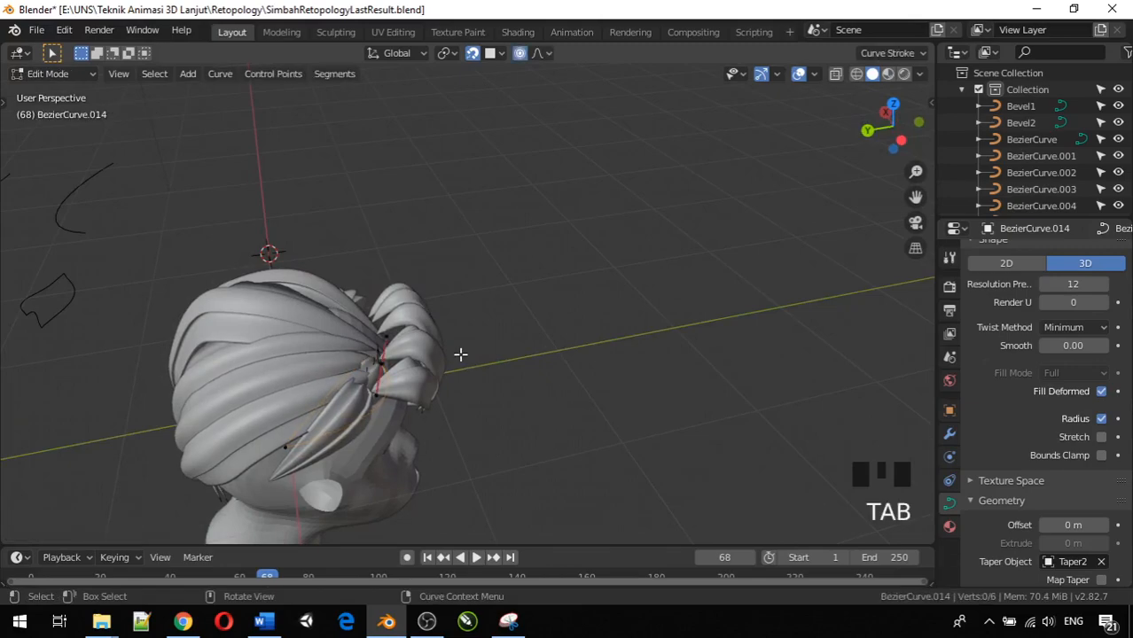
left_click(286, 447)
left_click(285, 452)
scroll(296, 460, "down", 4)
scroll(298, 458, "up", 3)
key("g")
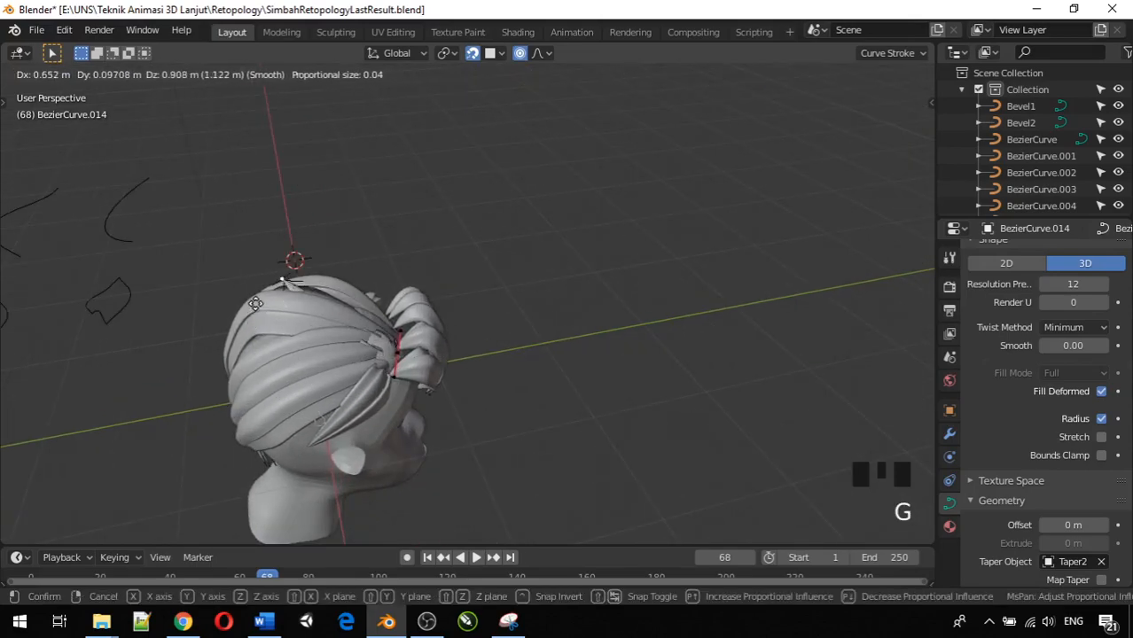
left_click(307, 280)
middle_click_drag(307, 280, 109, 219)
key("Tab")
Step: Duplicate the upswept strand and place the copy beside it toward the middle of the head
mouse_move(412, 281)
middle_mouse_down()
mouse_move(381, 297)
mouse_move(400, 277)
middle_mouse_up()
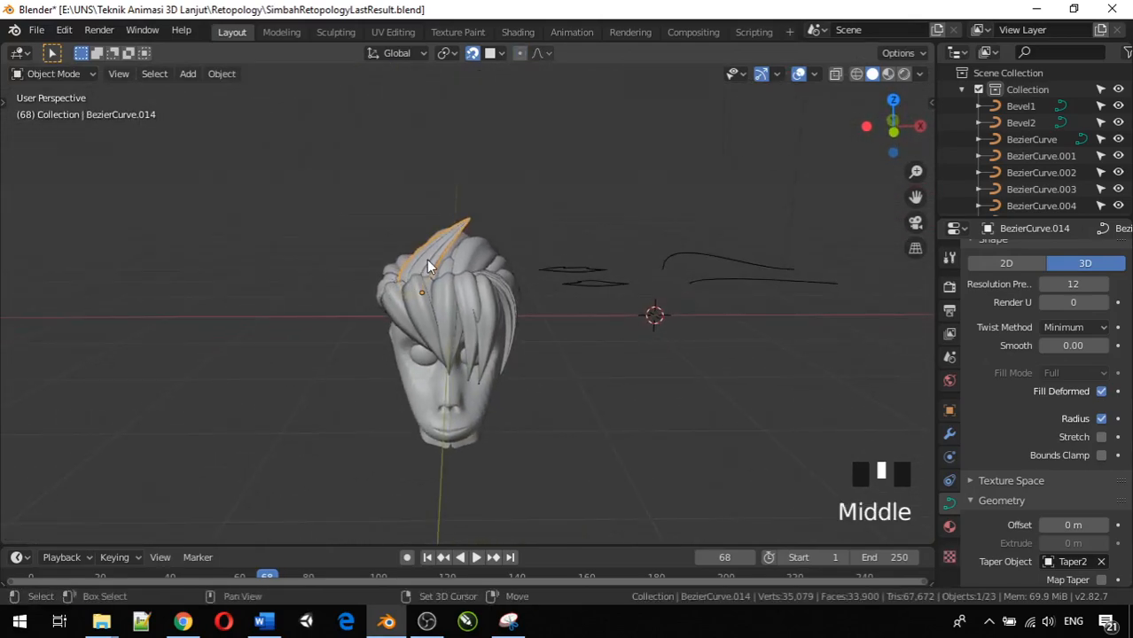
key("shift+d")
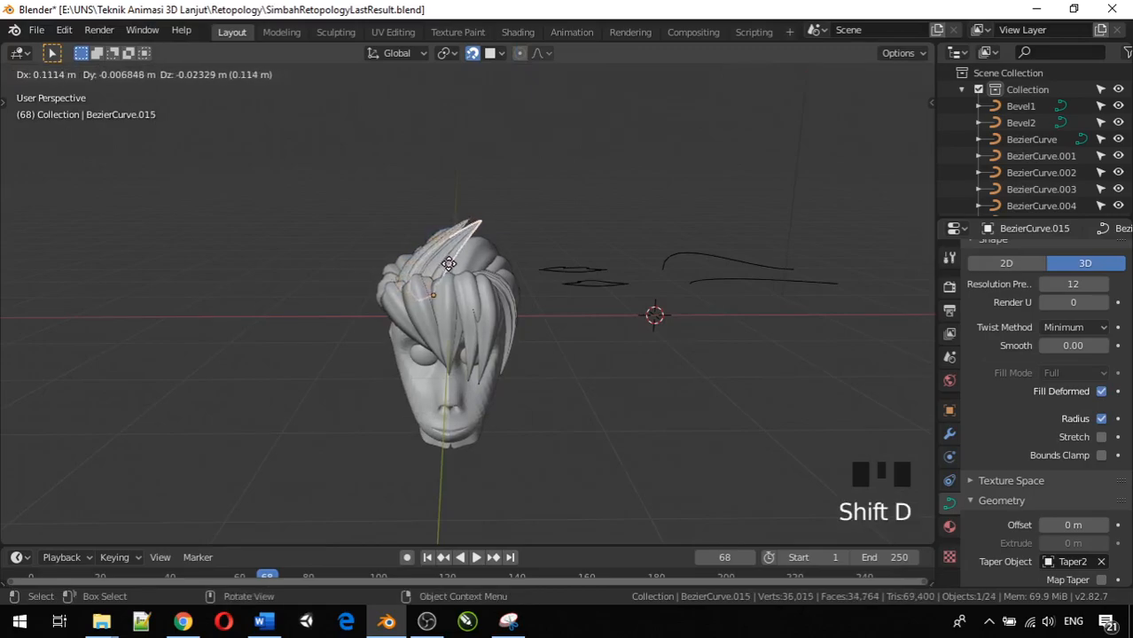
left_click(468, 260)
Step: Duplicate the second upswept strand and place the third one farther toward the character's left
middle_click_drag(470, 260, 275, 228)
scroll(541, 334, "up", 8)
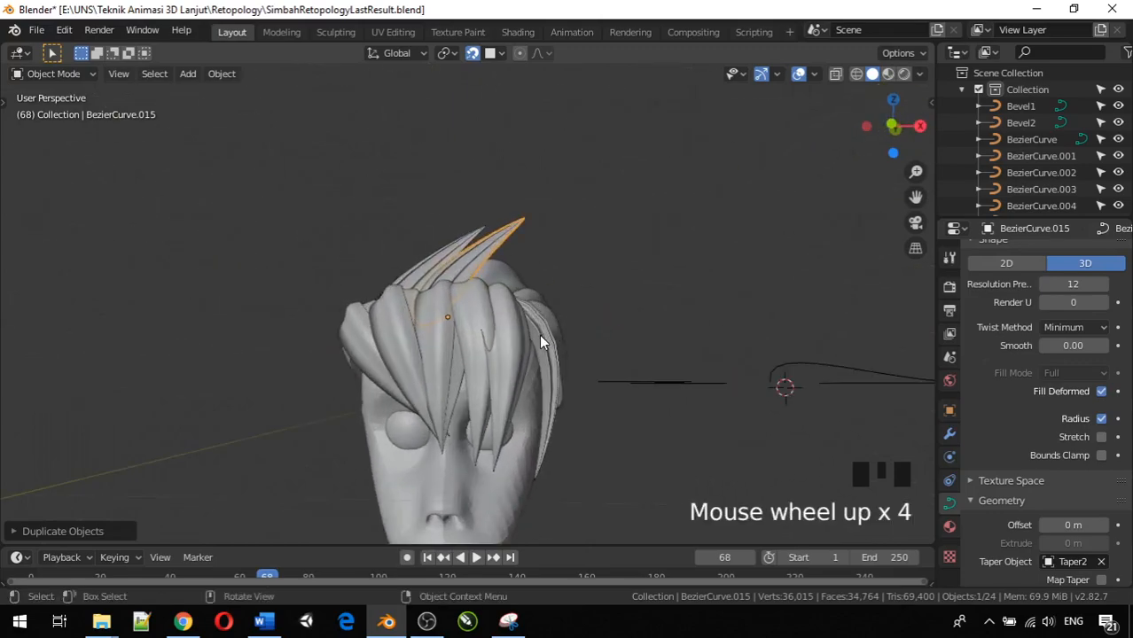
middle_click_drag(492, 321, 442, 55, "shift")
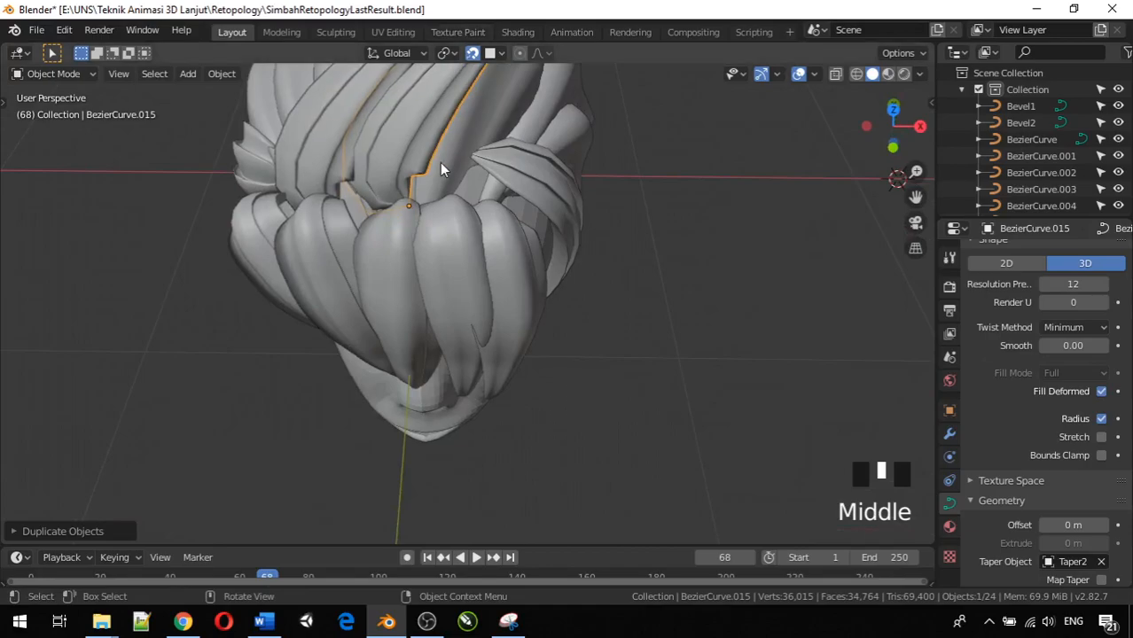
scroll(439, 158, "down", 4)
key("shift+d")
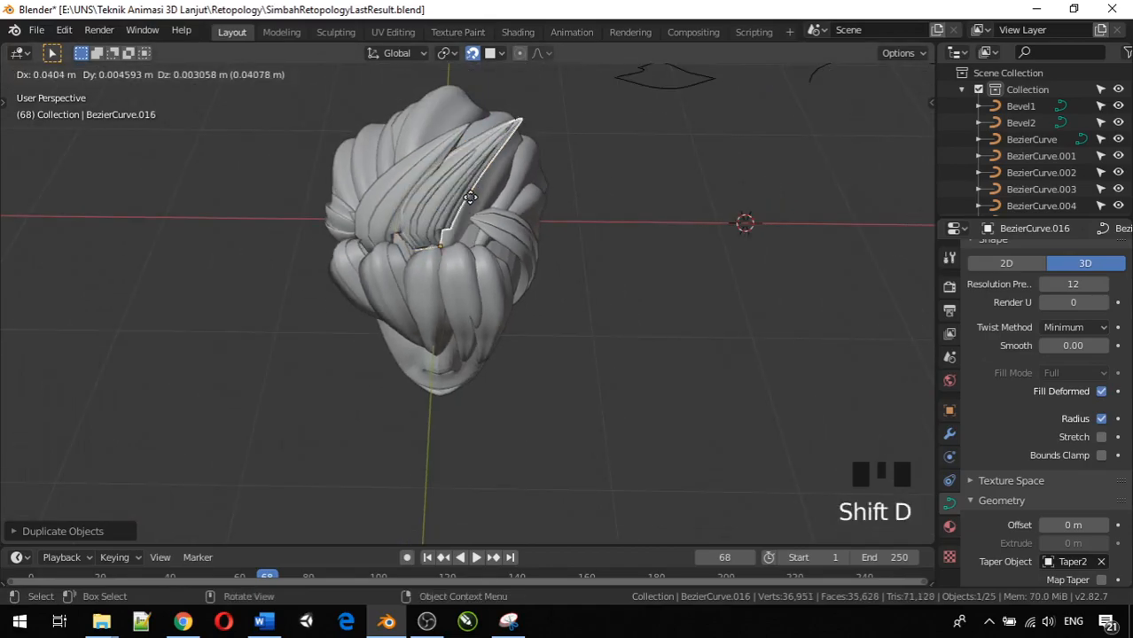
left_click(514, 193)
Step: Rotate the third upswept strand clockwise in the front view so its tip leans outward over the left side
middle_click_drag(523, 188, 547, 151)
key("r")
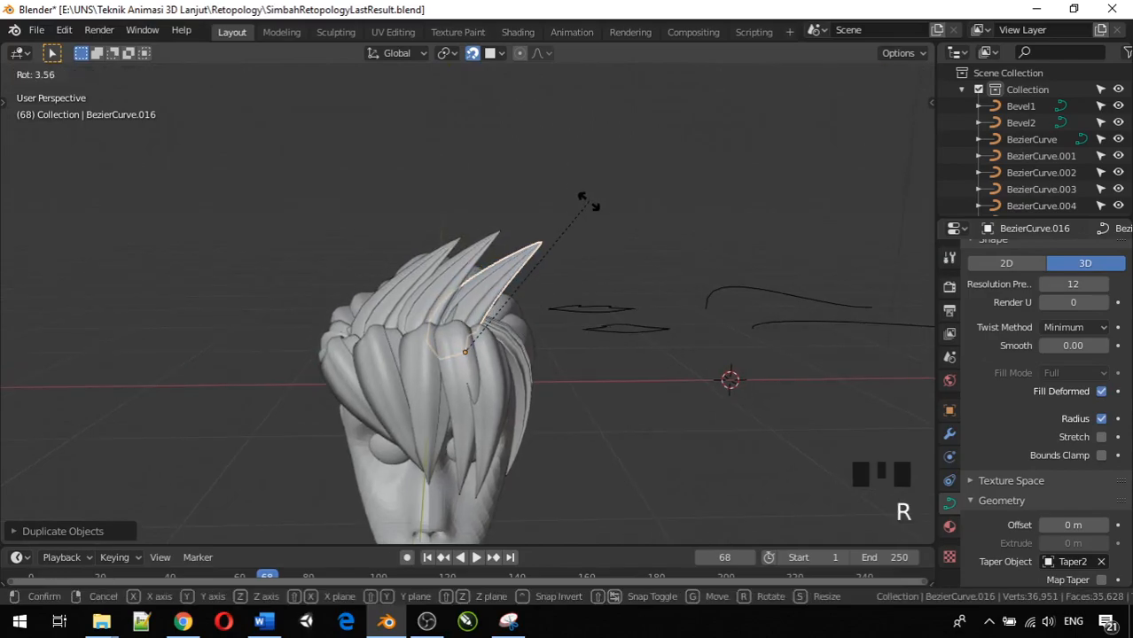
left_click(620, 332)
key("Tab")
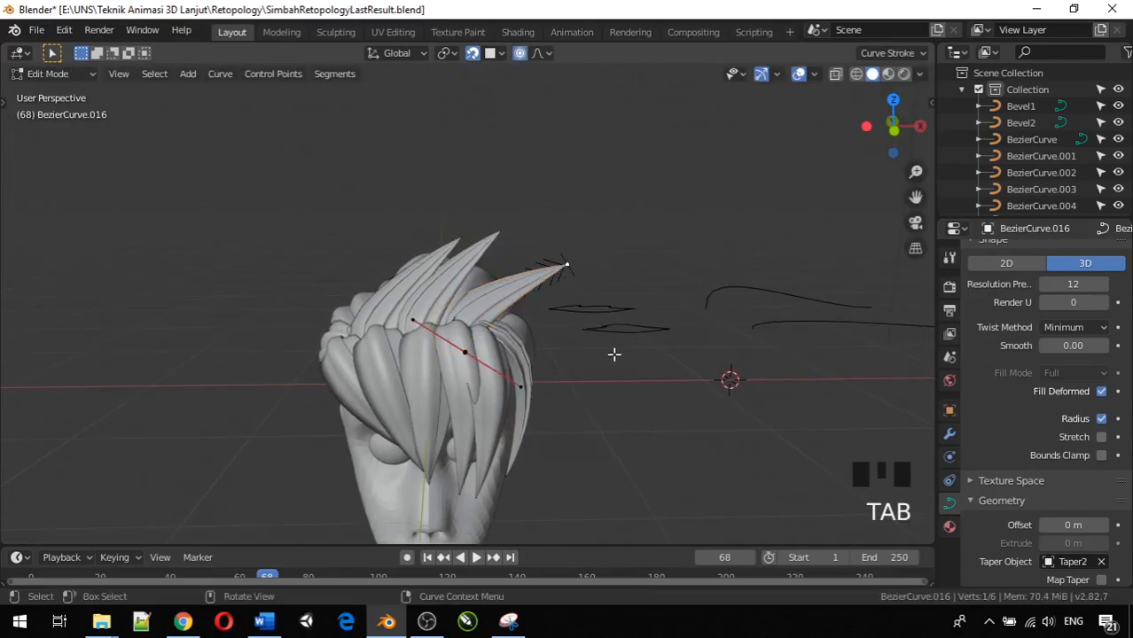
key("Tab")
Step: Duplicate the character's left temple lock slightly forward and rotate the copy so its tip swings toward the cheek
middle_click_drag(426, 262, 389, 241)
scroll(390, 231, "down", 3)
middle_click_drag(367, 299, 300, 347)
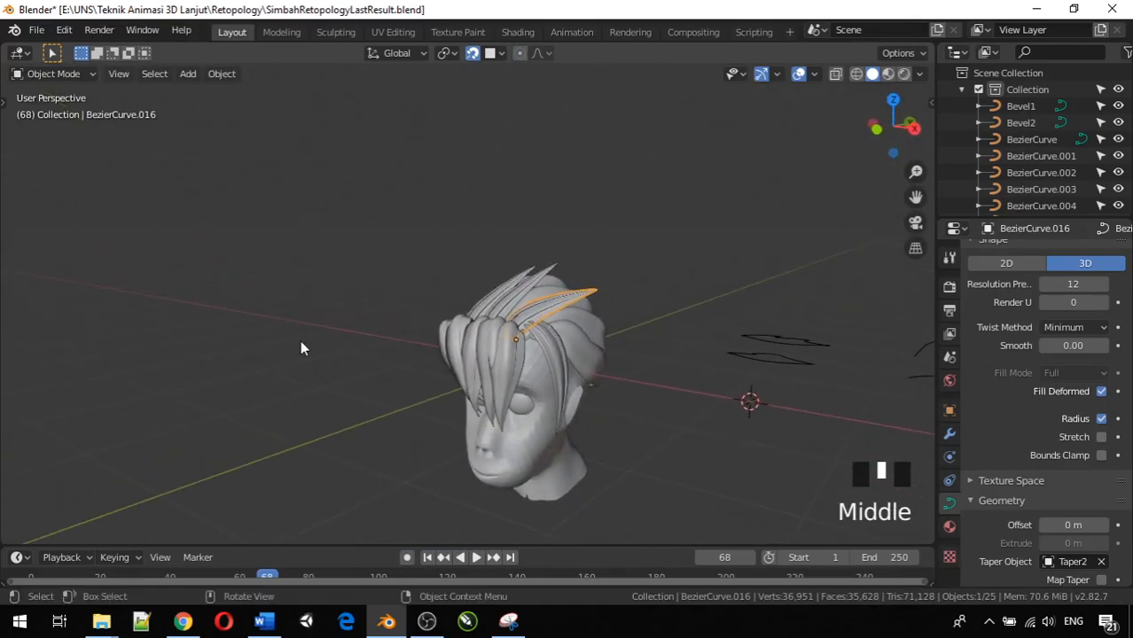
left_click(556, 347)
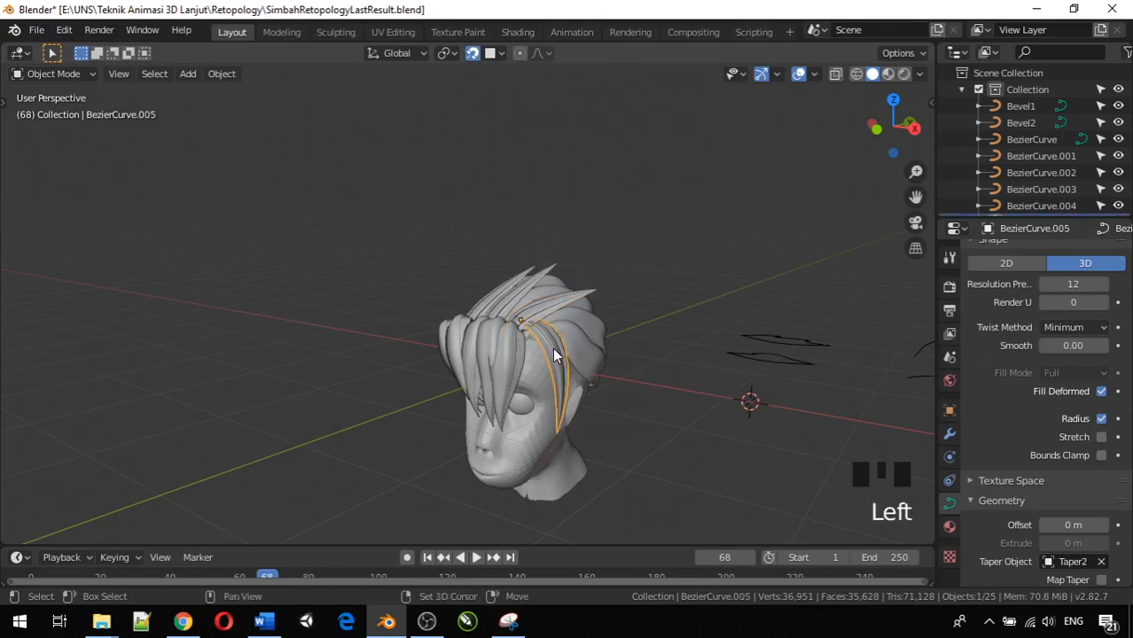
key("shift+d")
left_click(549, 355)
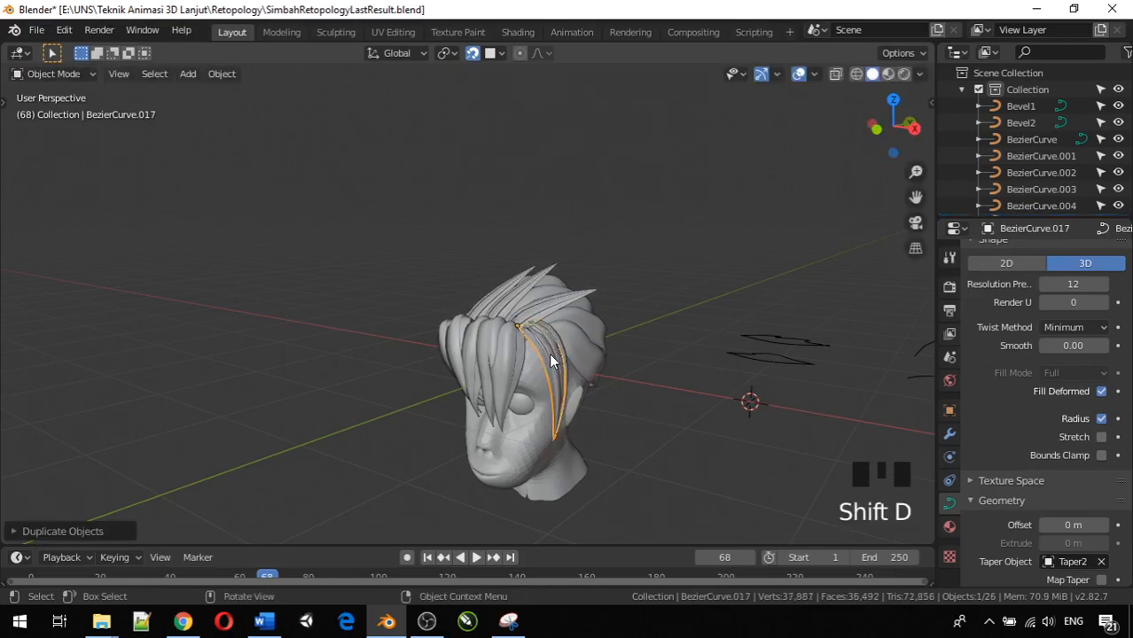
key("r")
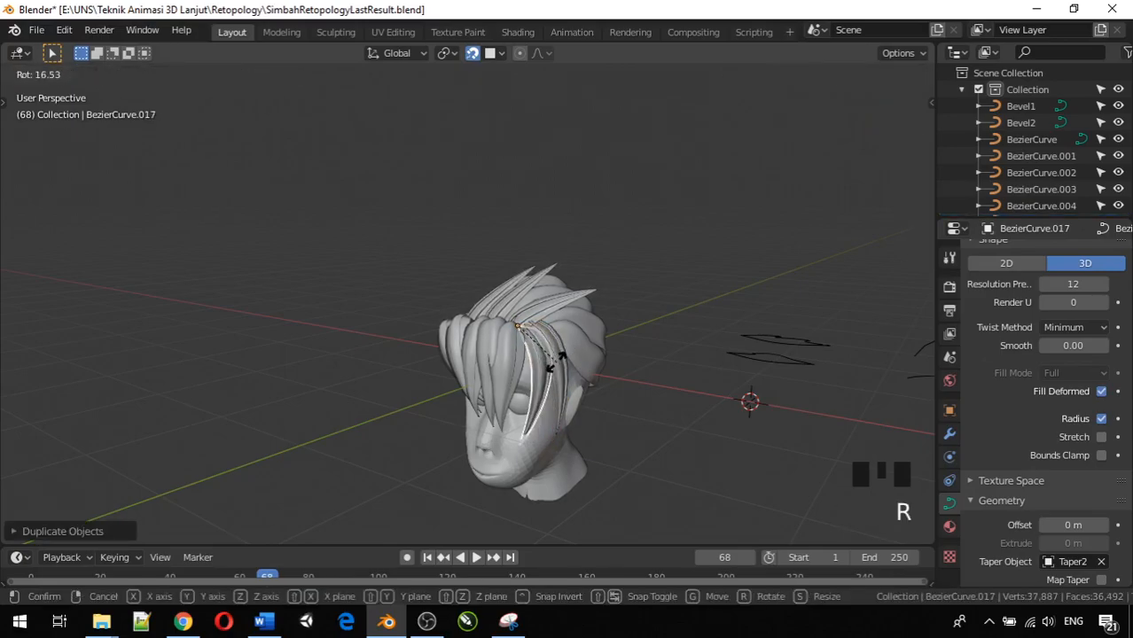
left_click(559, 359)
Step: Rotate the front fringe strand by the character's left eye back toward the temple to close the gap beside it
middle_click_drag(558, 358, 510, 377)
left_click(512, 372)
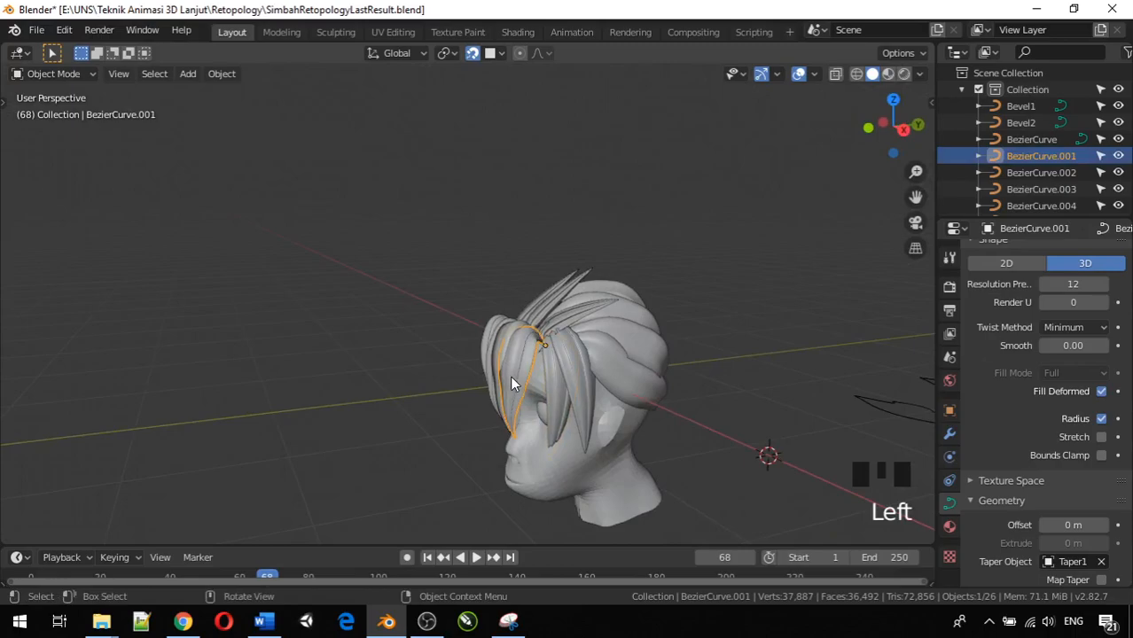
key("r")
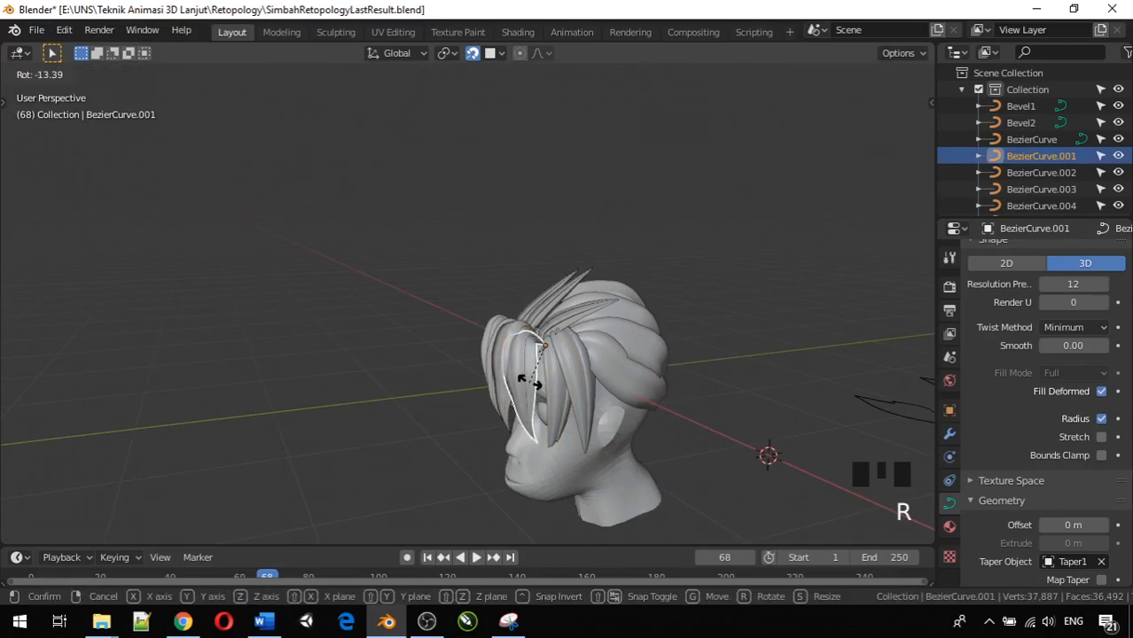
left_click(529, 381)
middle_click_drag(528, 381, 657, 396)
left_click(633, 423)
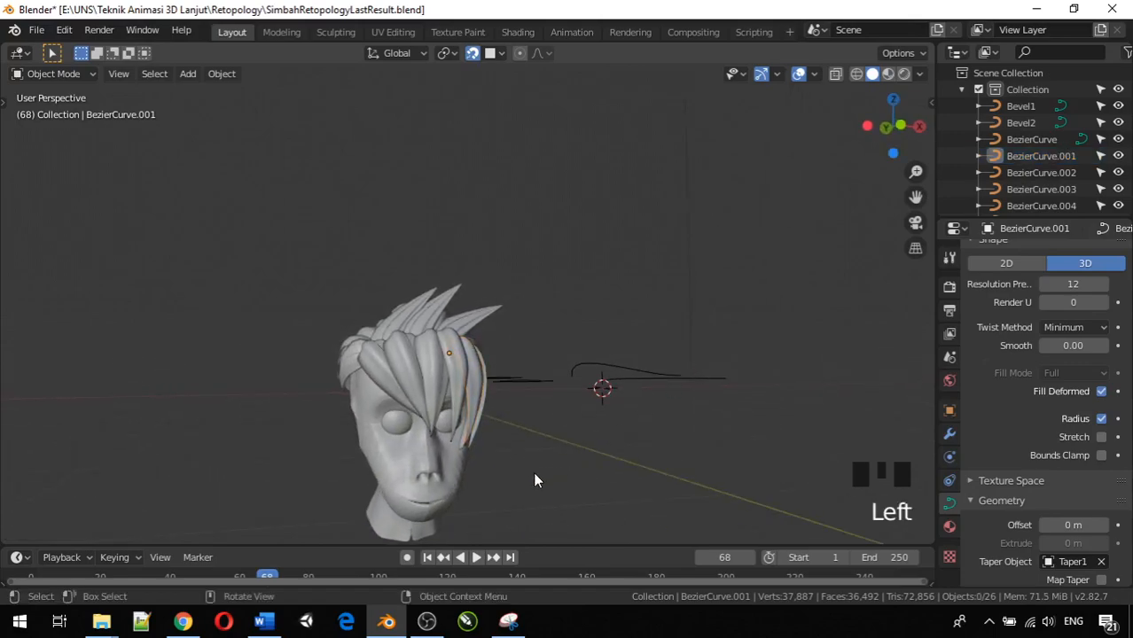
key("Tab")
key("Tab")
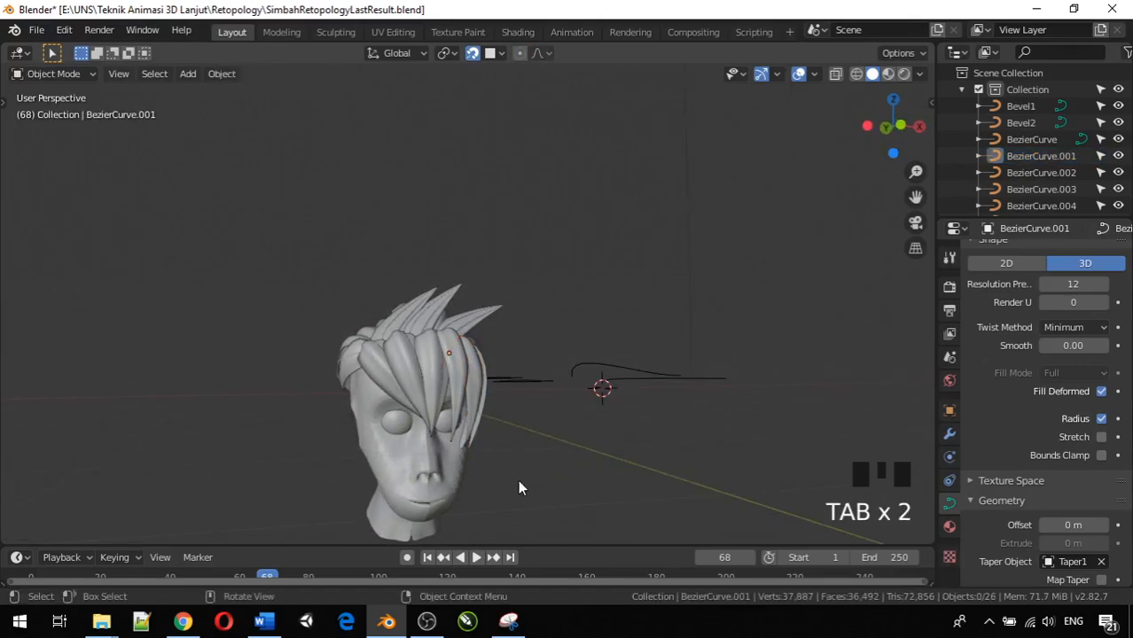
Step: Try moving the head mesh sideways away from the hair strands, and undo the move
left_click(442, 484)
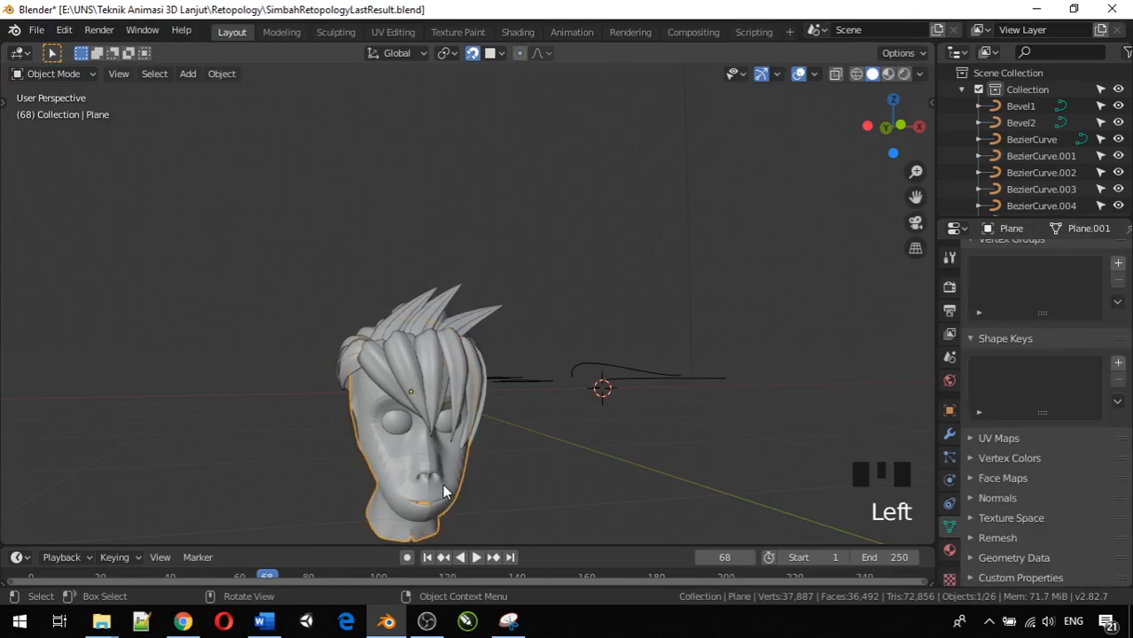
middle_click_drag(444, 493, 404, 478)
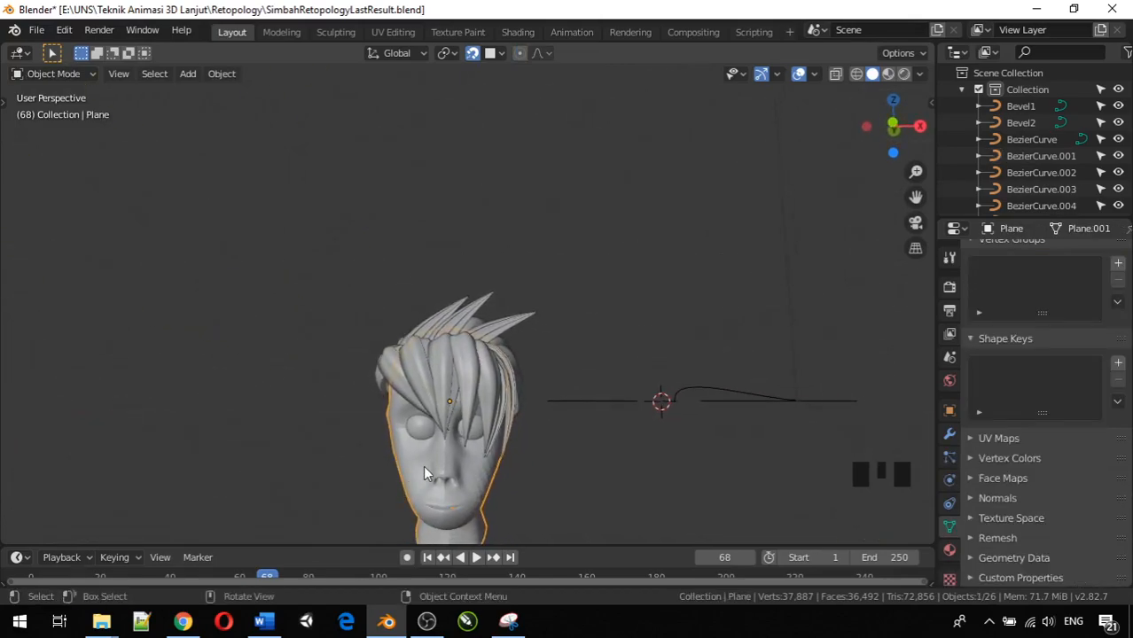
key("g")
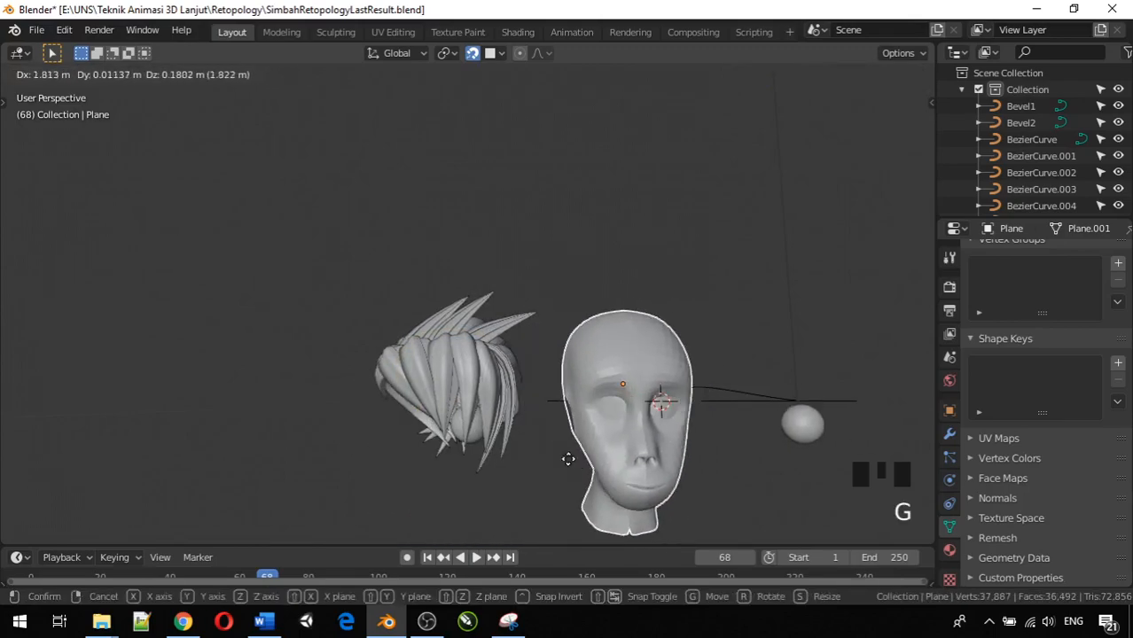
left_click(451, 478)
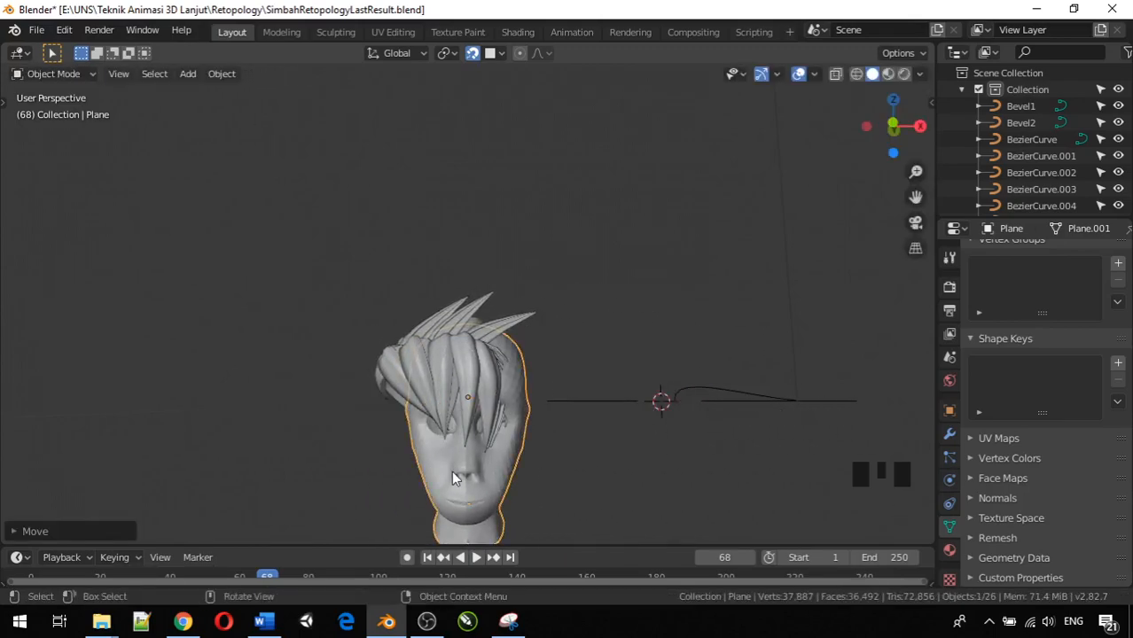
key("ctrl+z")
left_click(568, 458)
left_click(542, 514)
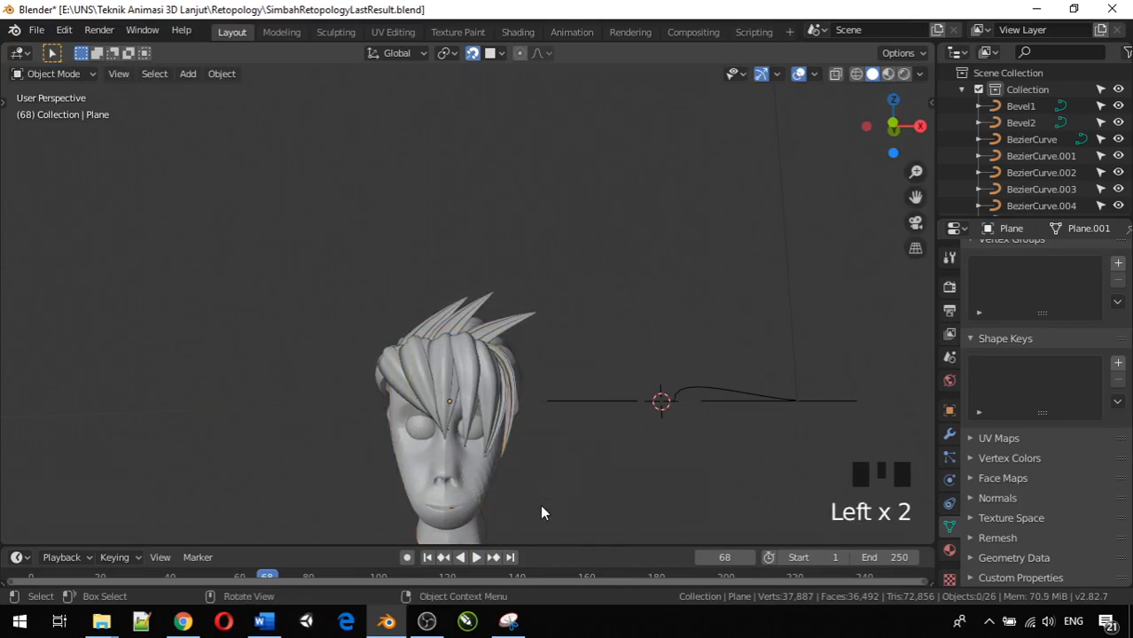
Step: Add a single-bone armature and clear its location so it sits at the world origin inside the head
key("shift+a")
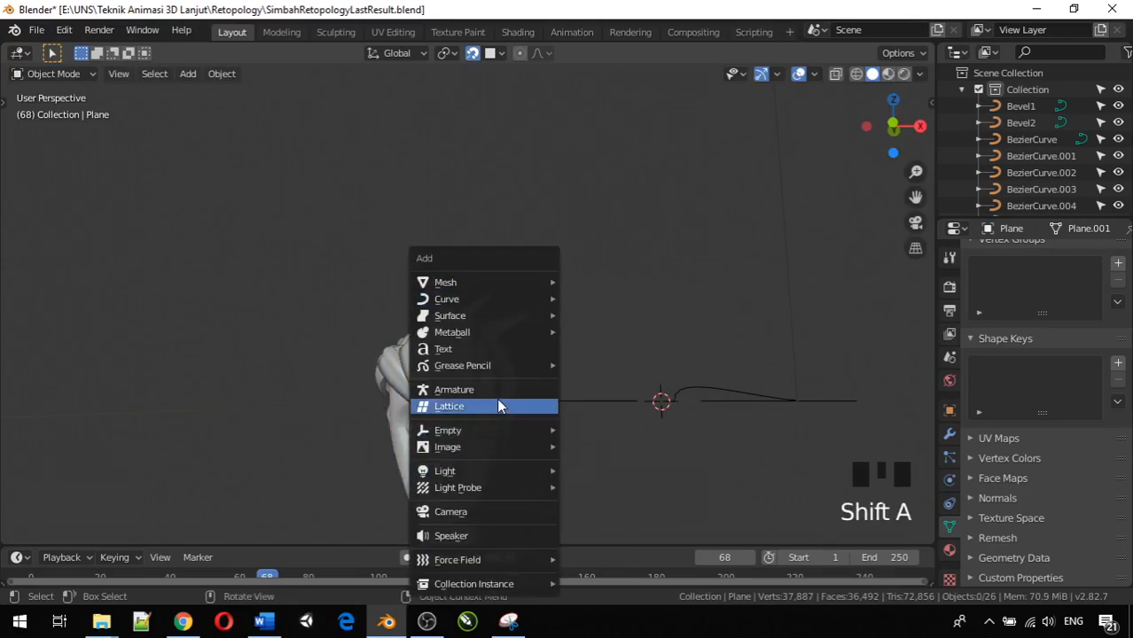
left_click(494, 388)
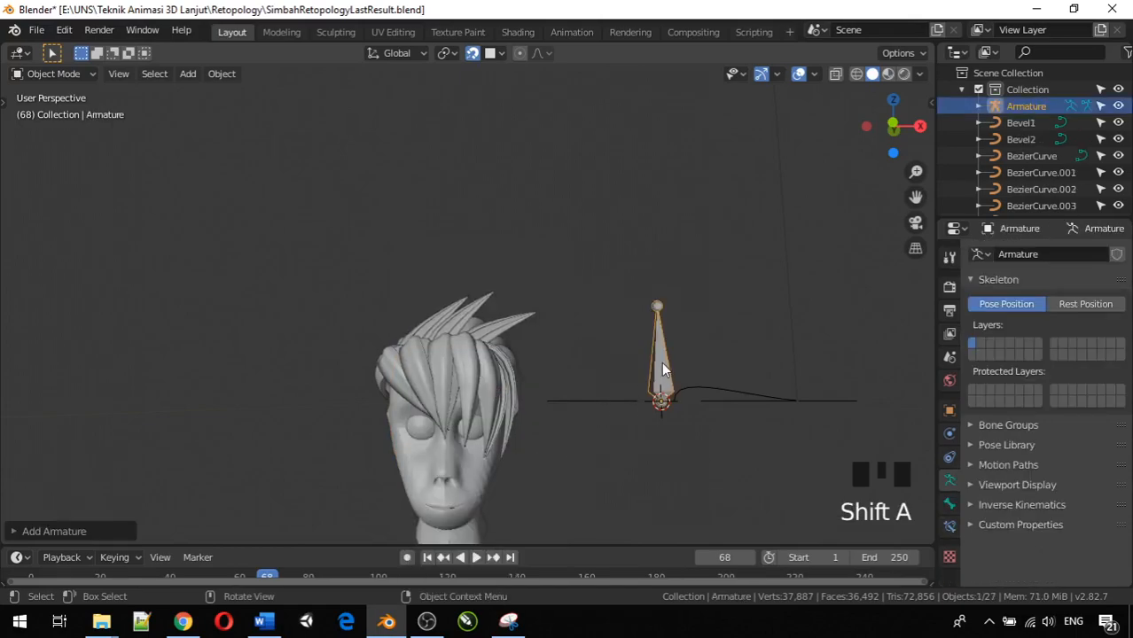
left_click(662, 364)
scroll(661, 367, "down", 3)
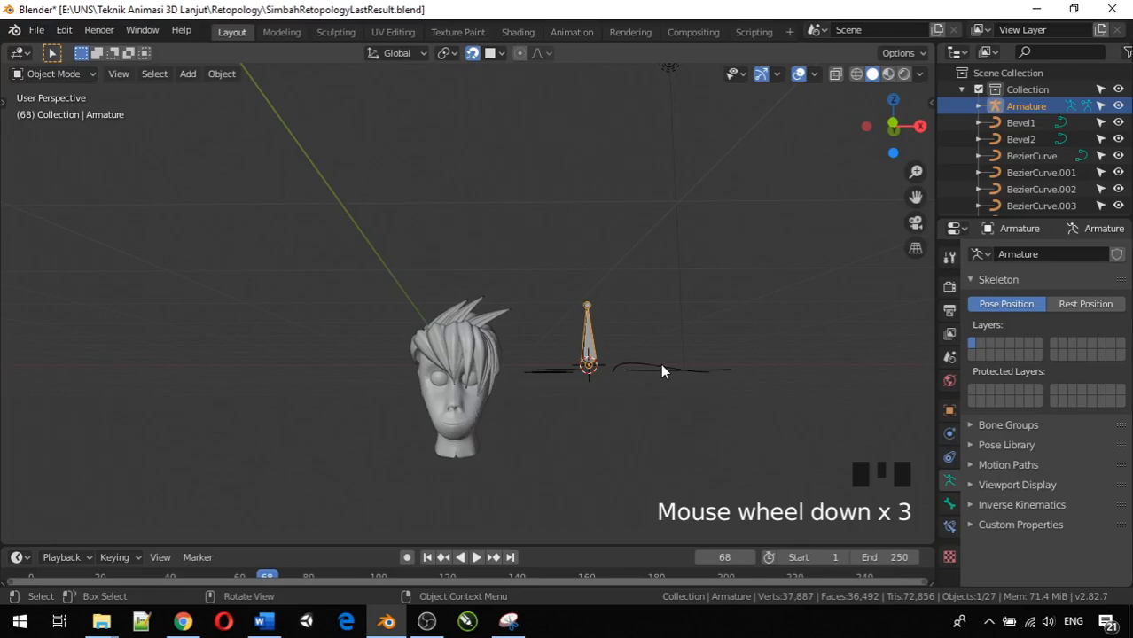
key("alt+g")
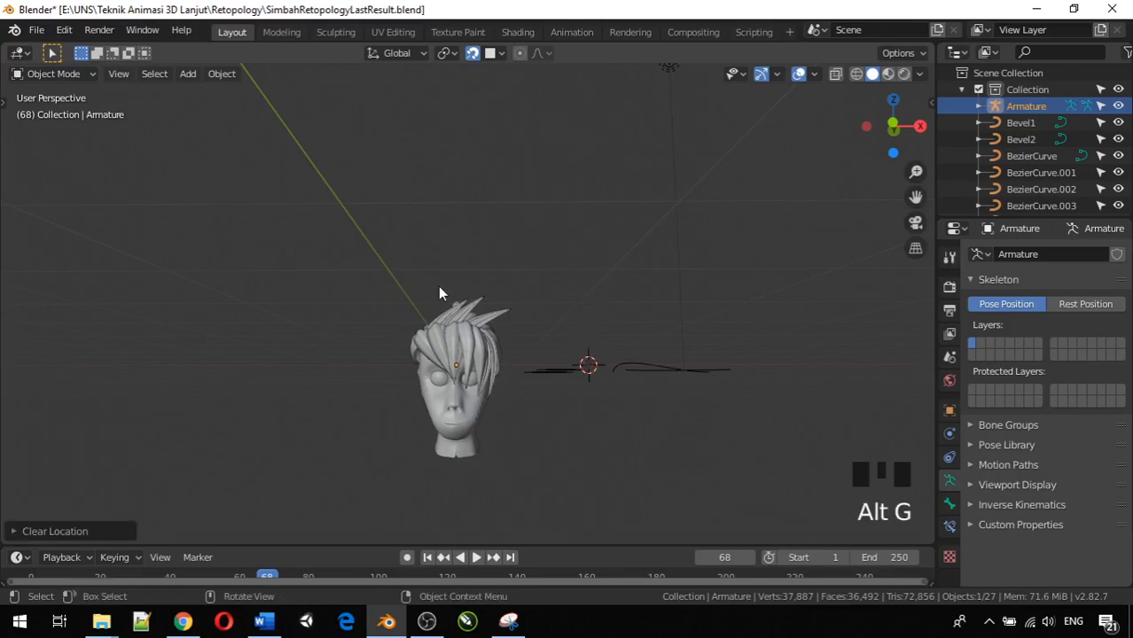
Step: Try moving the armature down vertically with snapping on, and clear its location again
middle_click_drag(454, 273, 435, 335)
scroll(441, 330, "up", 3)
scroll(443, 337, "up", 3)
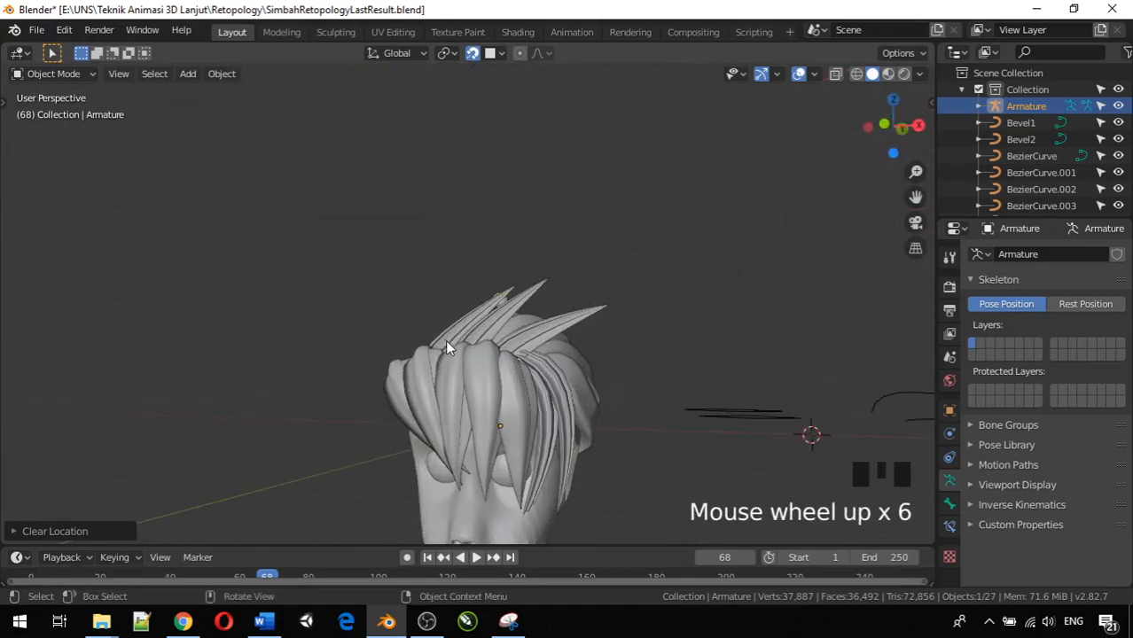
key("KP_3")
key("KP_1")
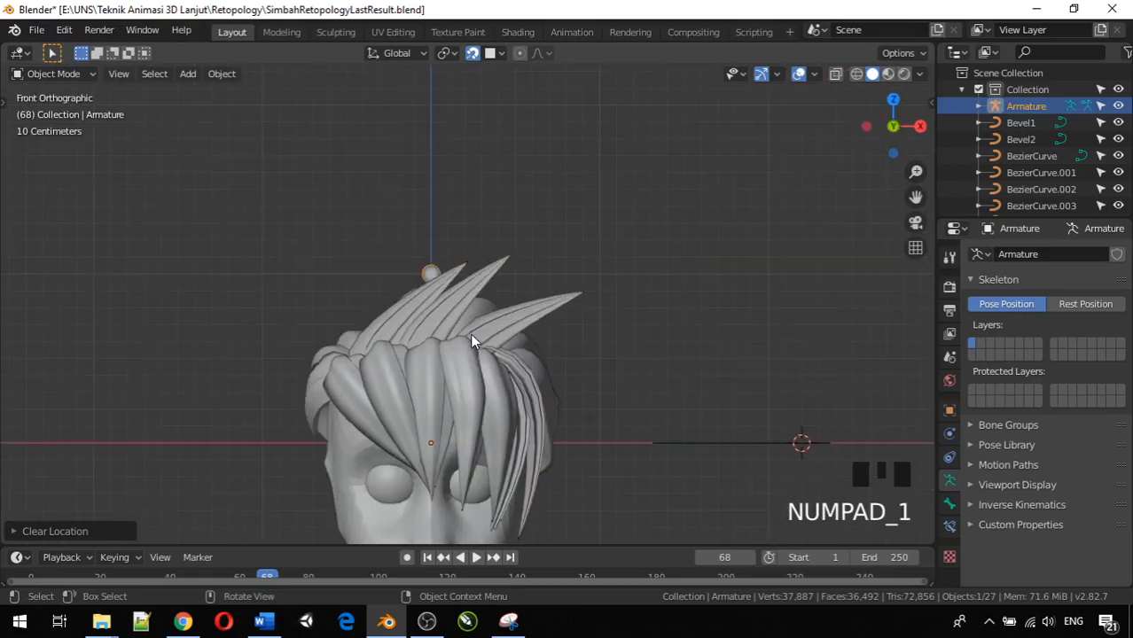
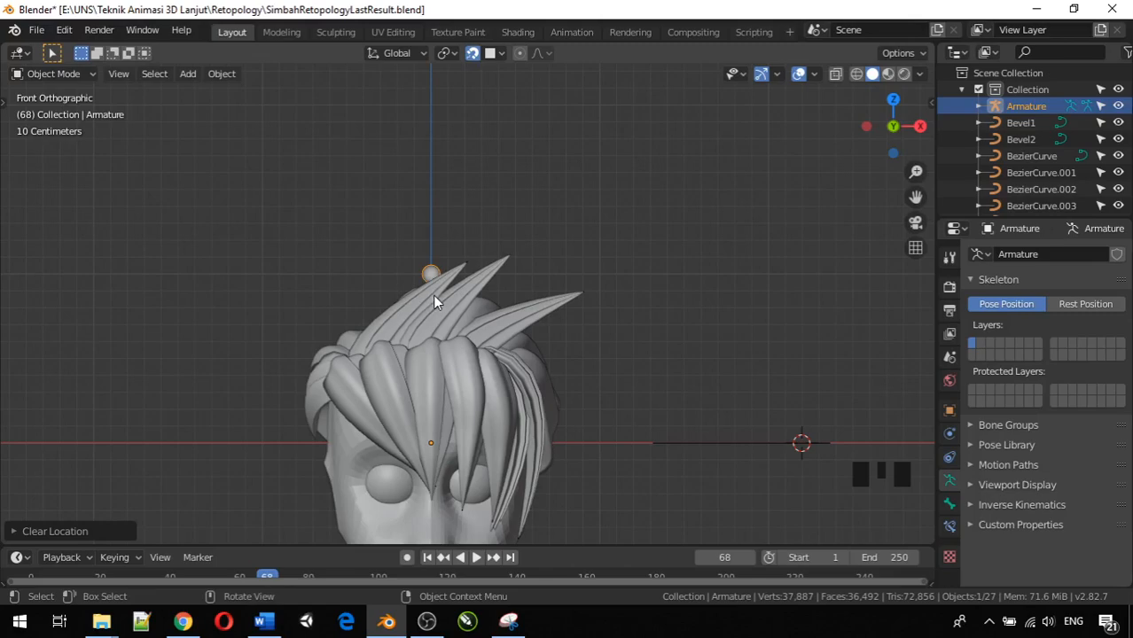
left_click(430, 269)
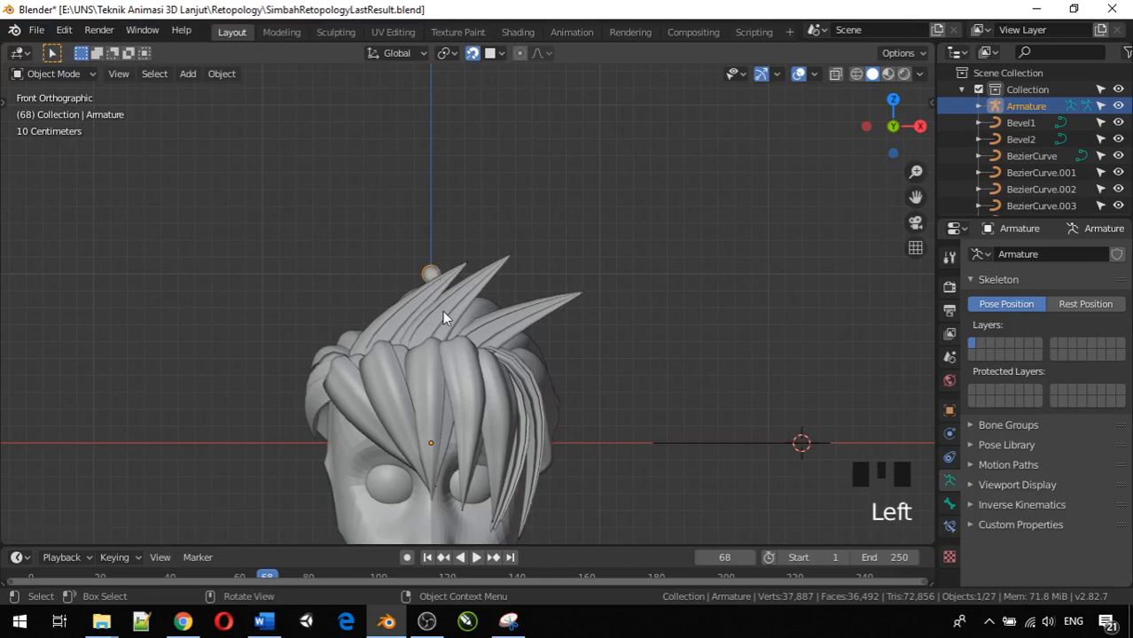
key("g")
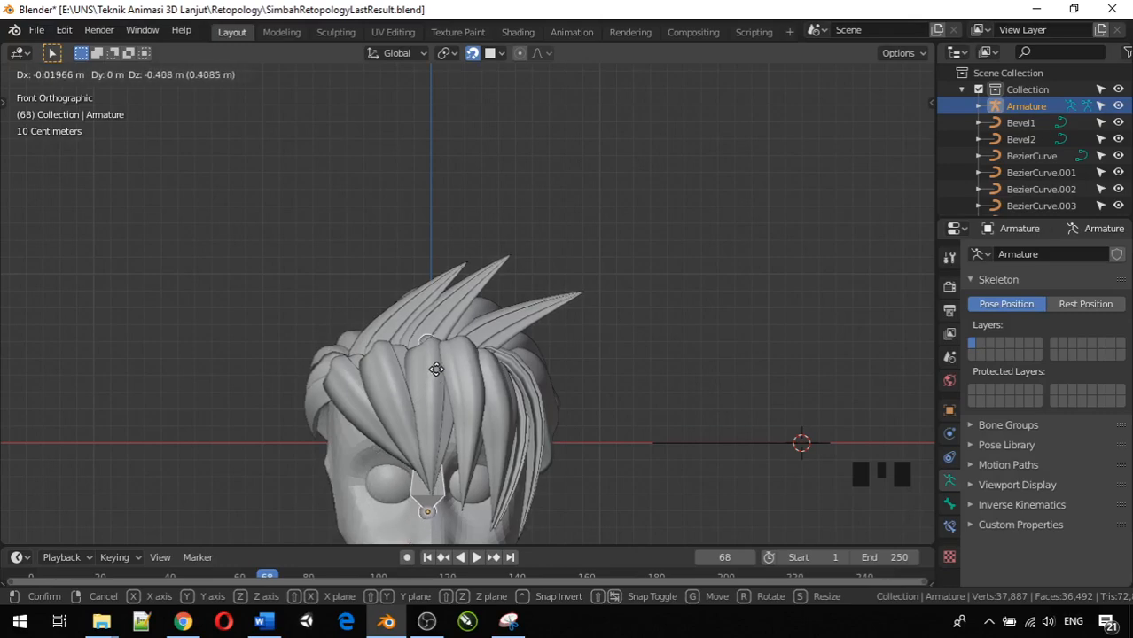
key("z")
left_click(480, 469)
middle_click_drag(480, 469, 480, 351)
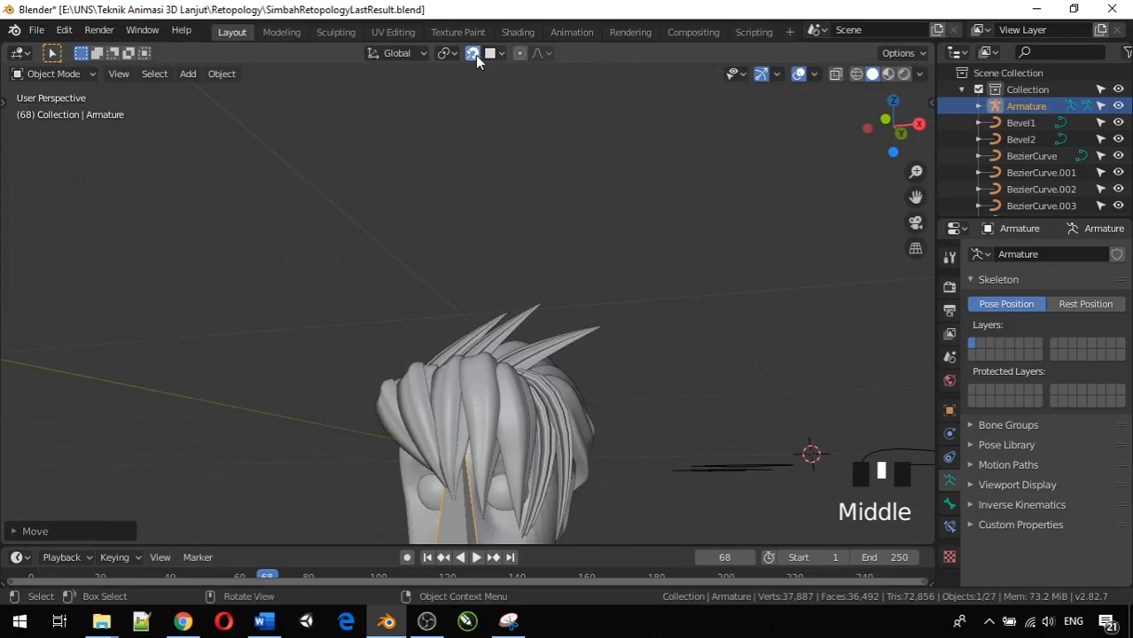
middle_click_drag(592, 264, 462, 288)
scroll(439, 283, "down", 3)
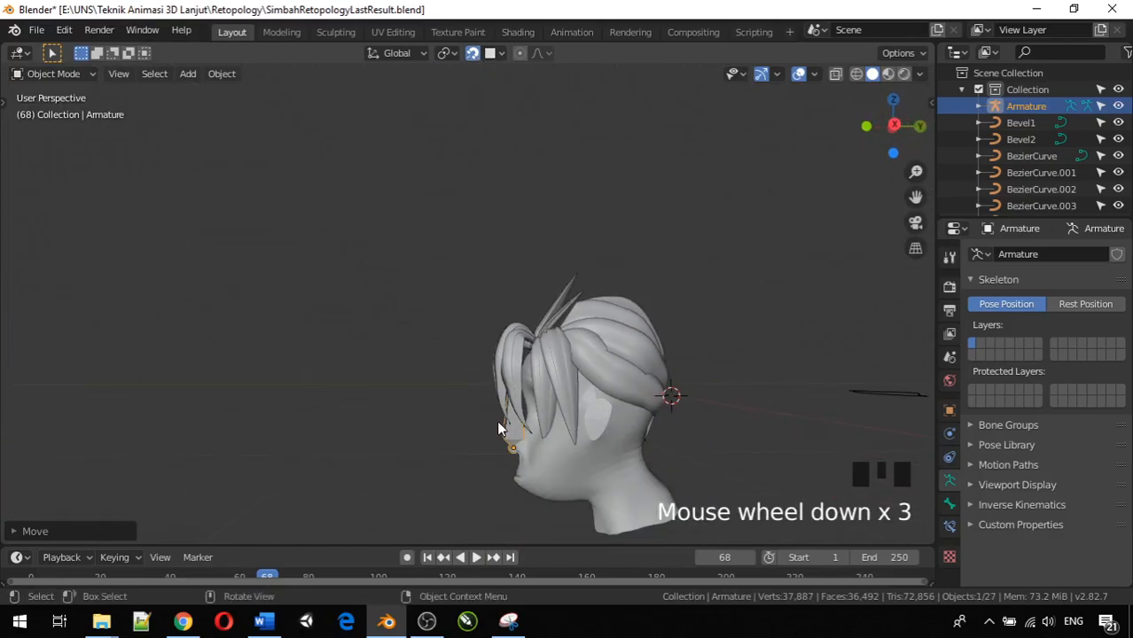
middle_click_drag(515, 447, 569, 454)
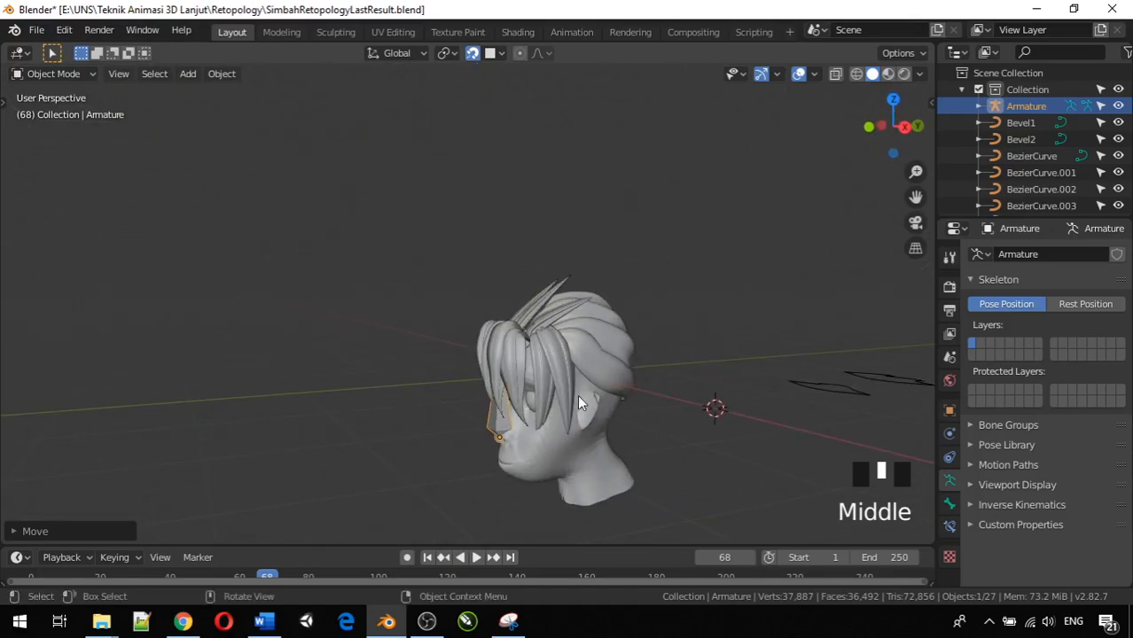
middle_click_drag(490, 429, 609, 375)
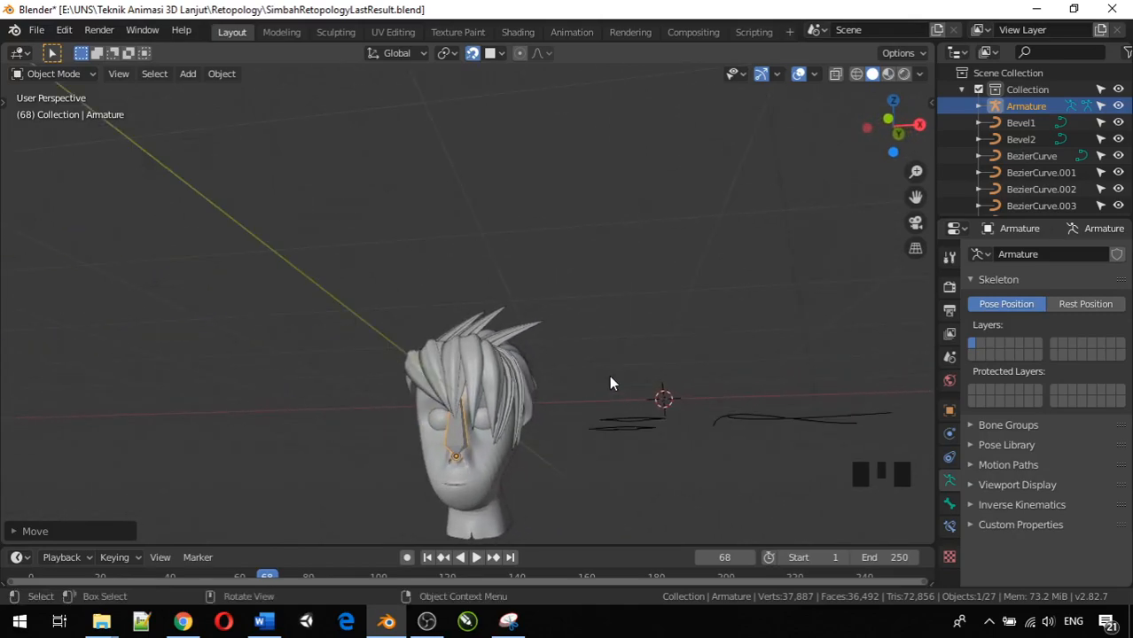
key("alt+g")
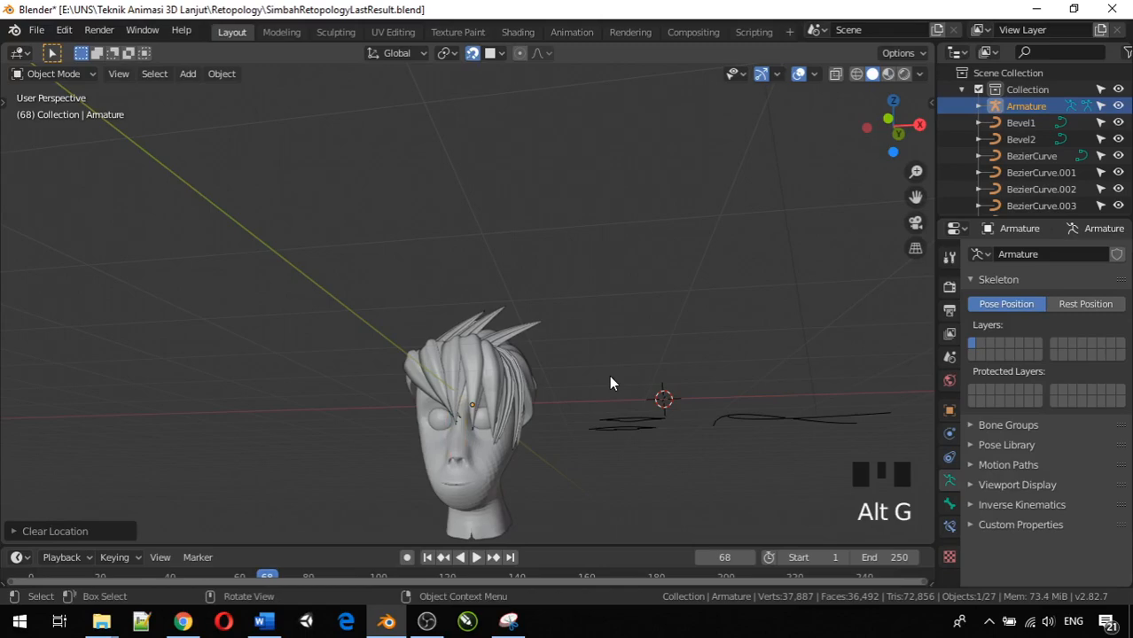
Step: Turn off snapping and lower the armature along the Z axis until its base sits in the neck below the ear
left_click(472, 54)
middle_click_drag(453, 290, 495, 339)
middle_click_drag(415, 258, 430, 243)
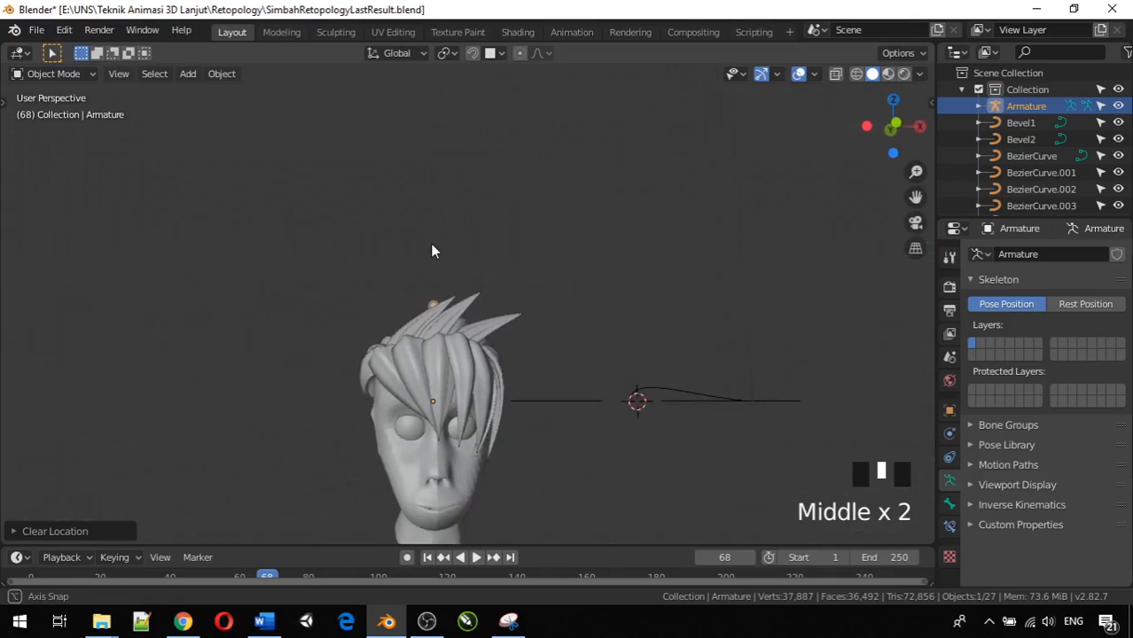
key("g")
key("z")
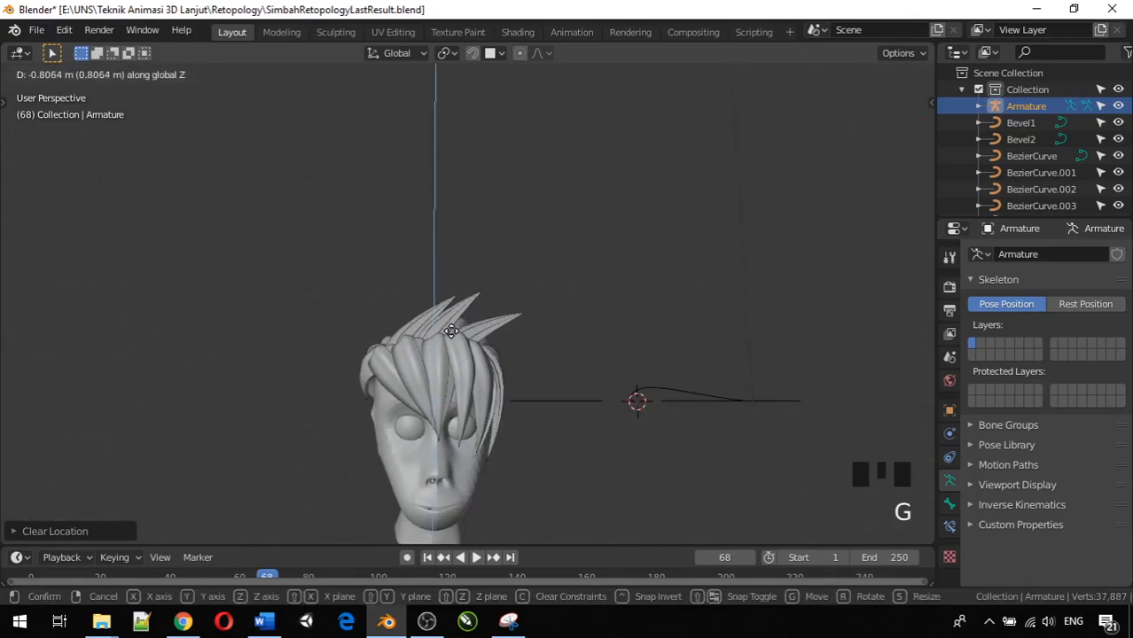
left_click(453, 339)
middle_click_drag(453, 340, 306, 324)
scroll(499, 319, "down", 2)
scroll(500, 319, "down", 1)
middle_click_drag(582, 363, 573, 399)
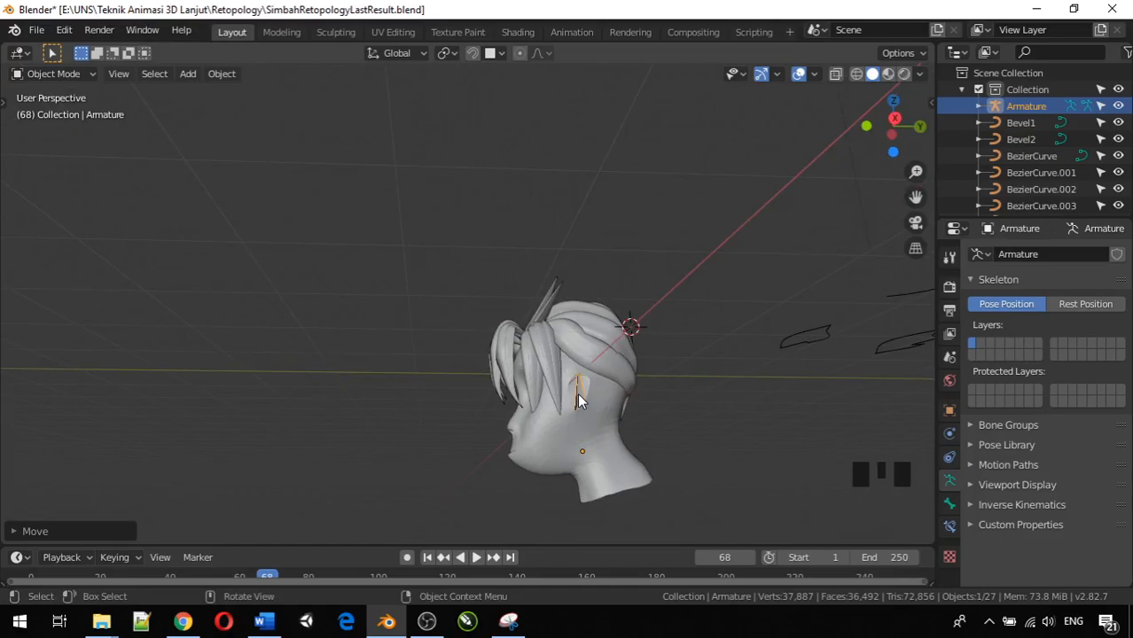
middle_click_drag(618, 406, 575, 399)
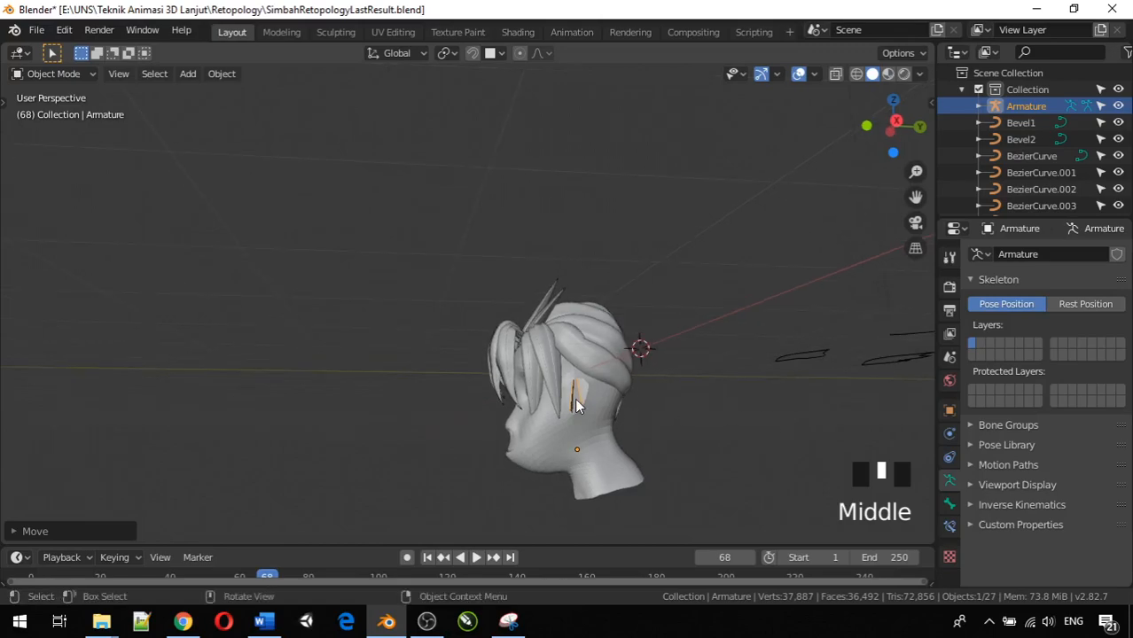
left_click(697, 429)
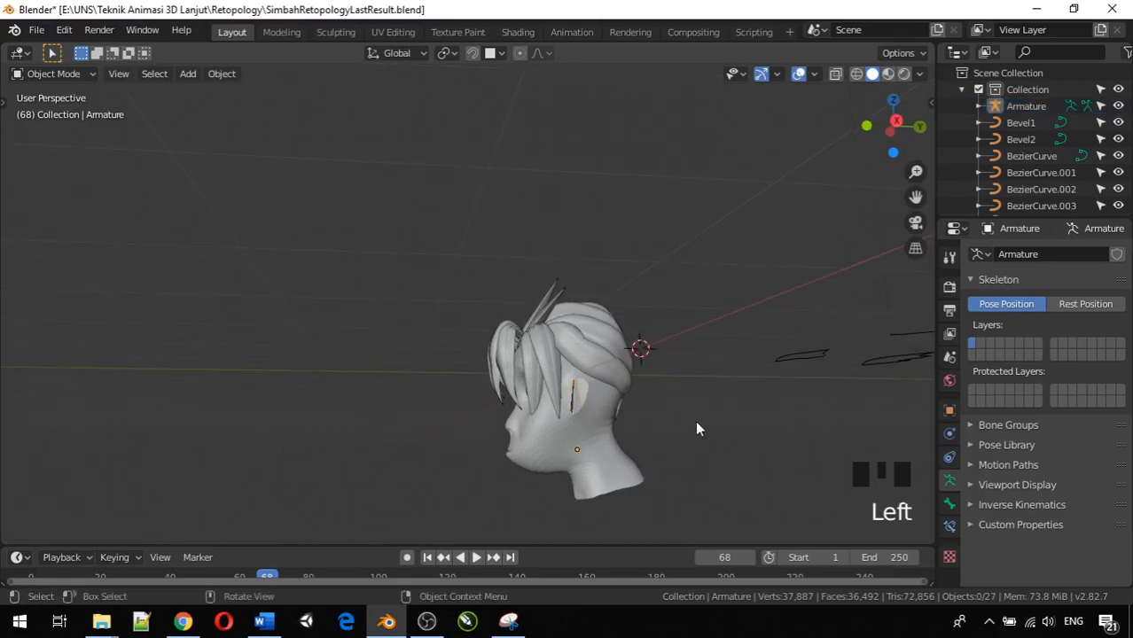
left_click(574, 394)
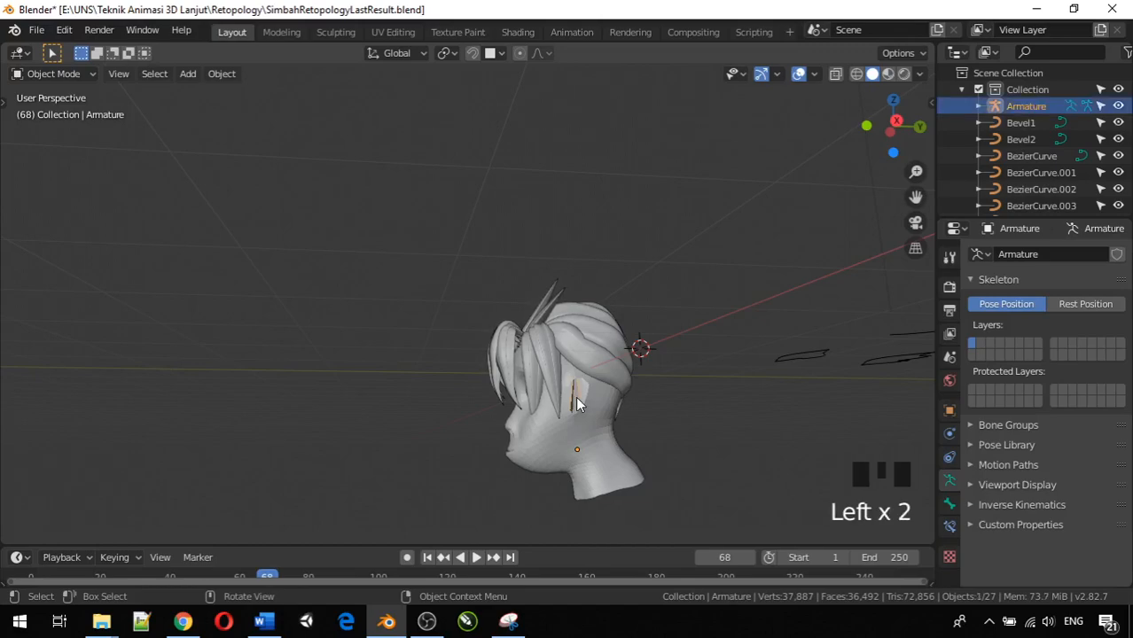
left_click(598, 430)
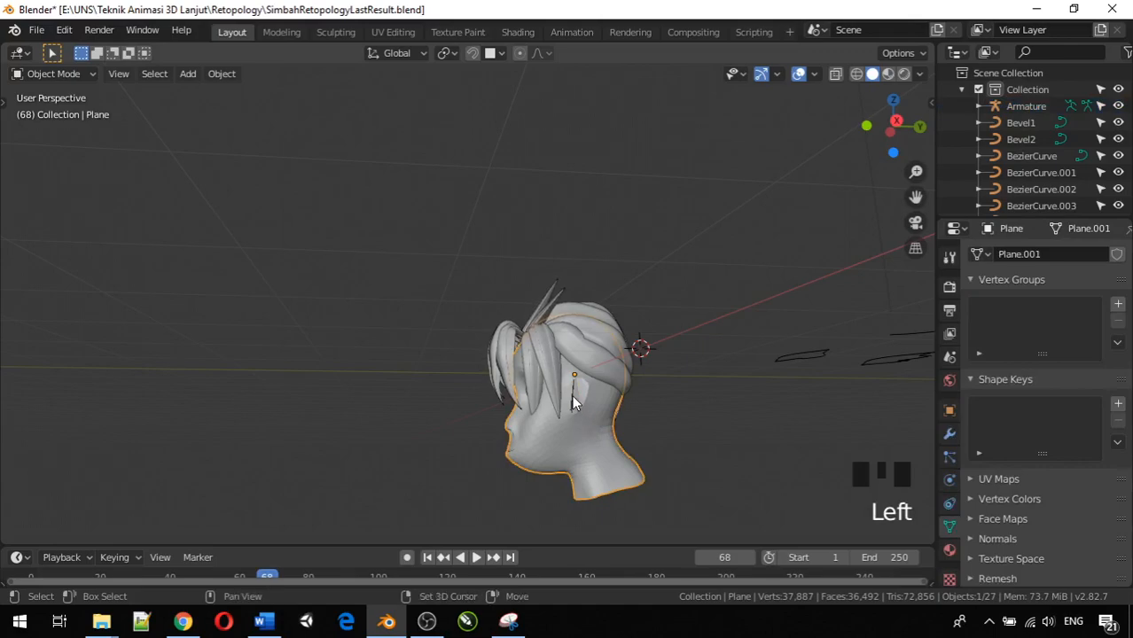
left_click(577, 401, "shift")
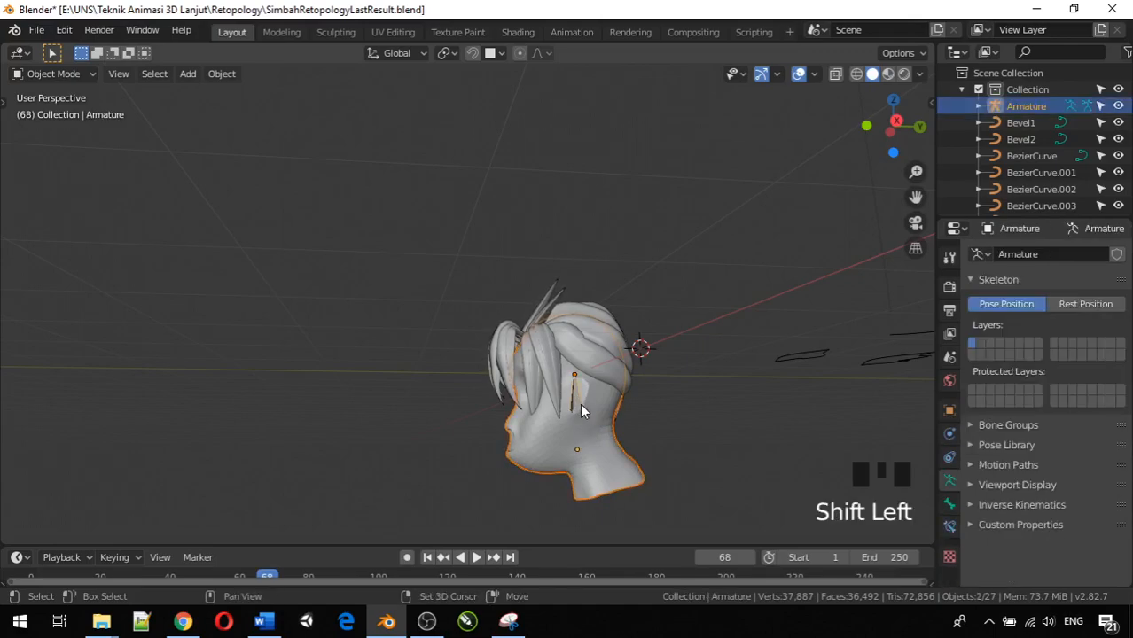
left_click(692, 386)
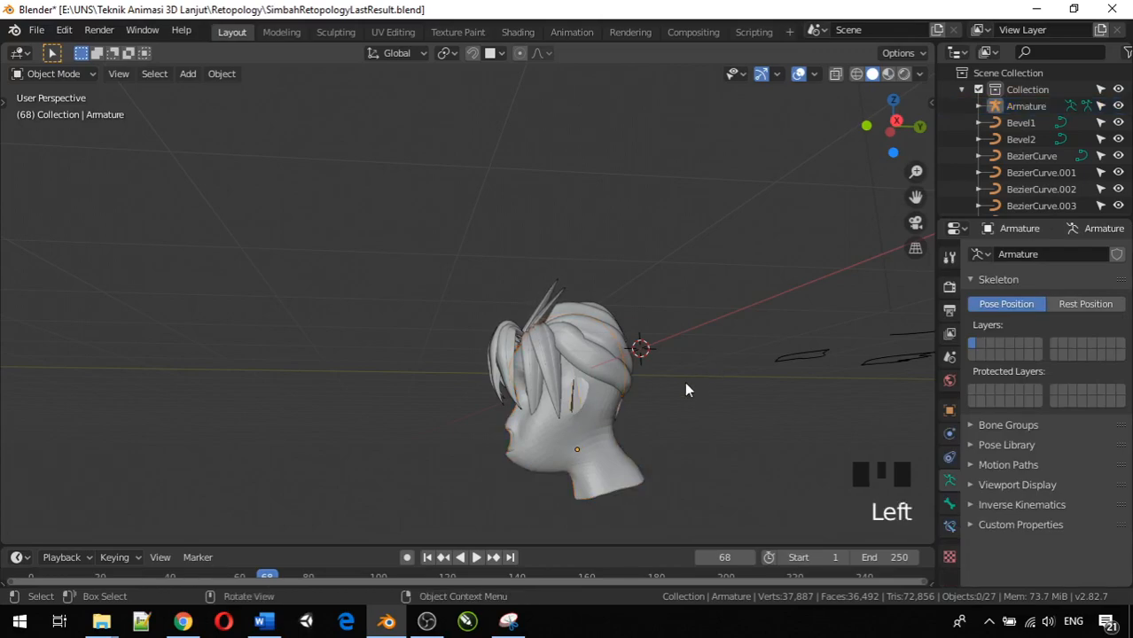
Step: Enable In Front in the armature's viewport display so the bone shows through the head mesh
left_click(949, 410)
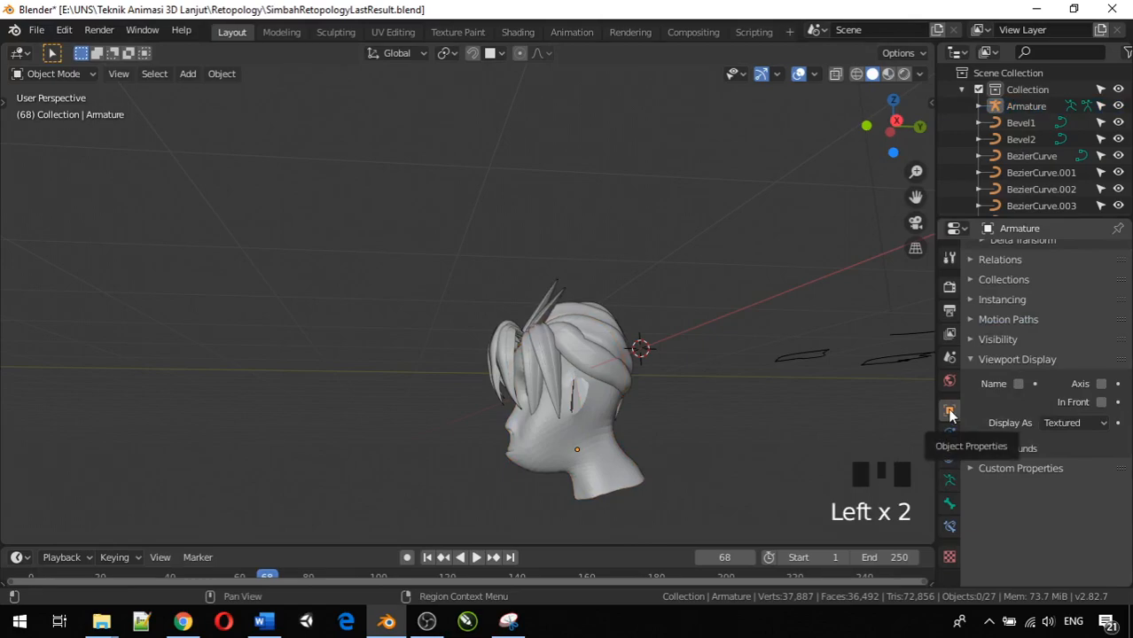
left_click(1018, 107)
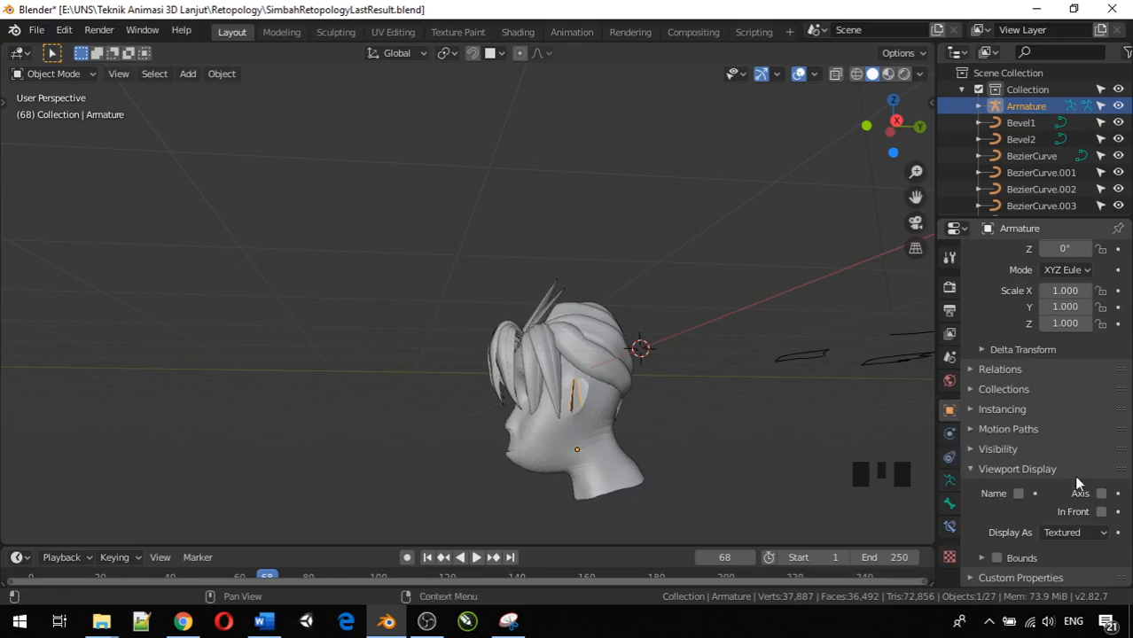
left_click(1101, 511)
middle_click_drag(835, 466, 745, 455)
left_click(584, 386)
left_click(681, 354)
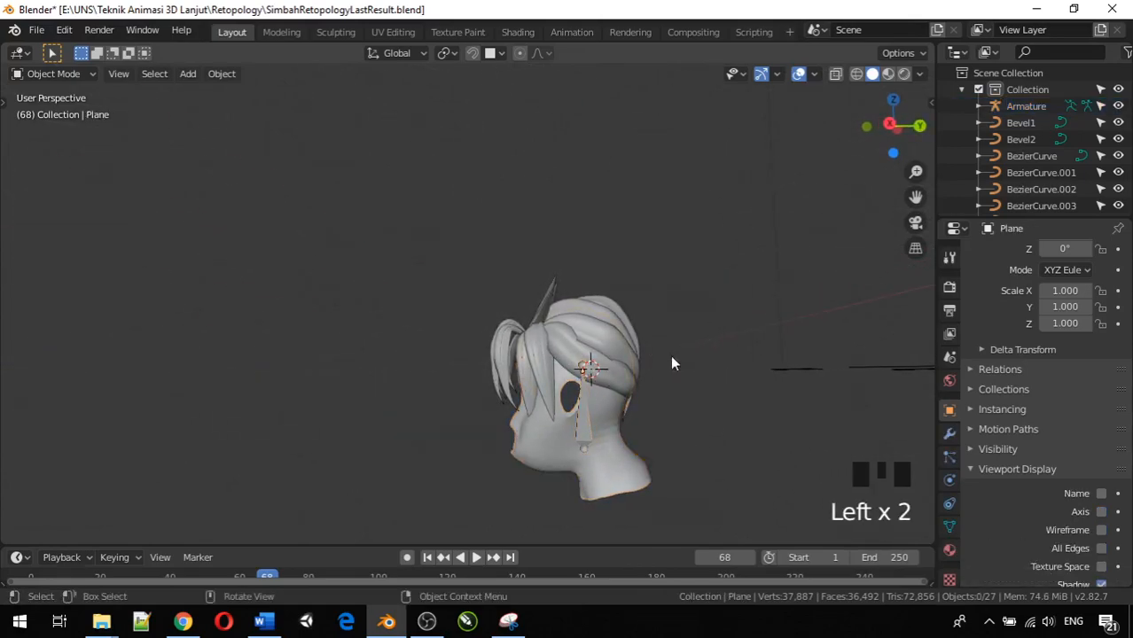
Step: Try moving the armature down and back into the neck, and undo the move
left_click(581, 389)
middle_click_drag(771, 384, 839, 386)
left_click(729, 415)
middle_click_drag(623, 463, 549, 442)
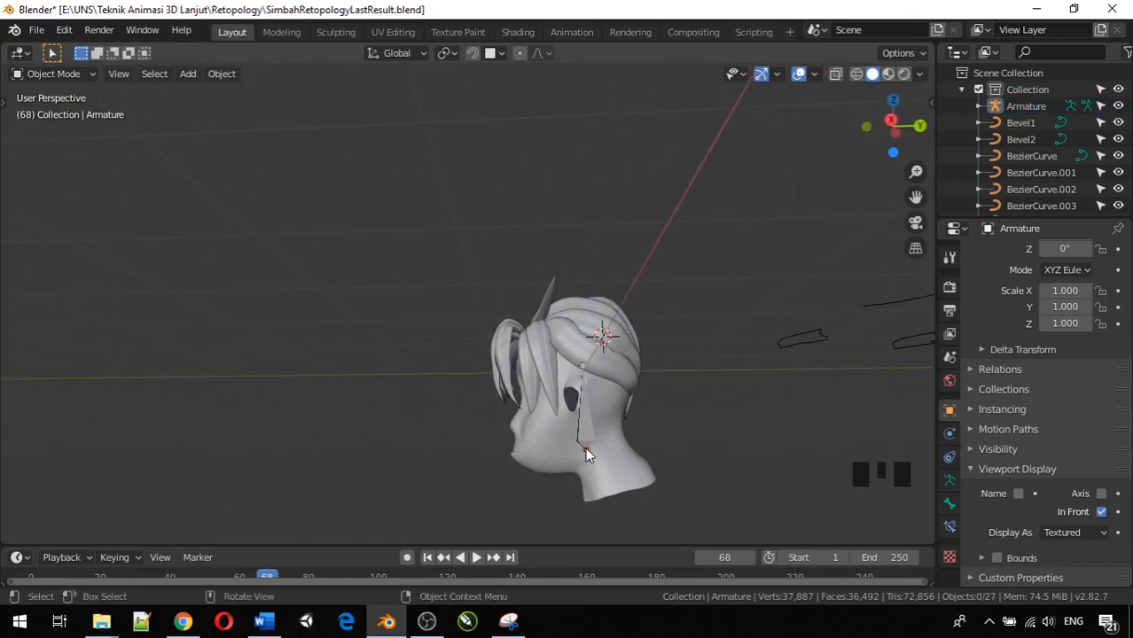
left_click(587, 429)
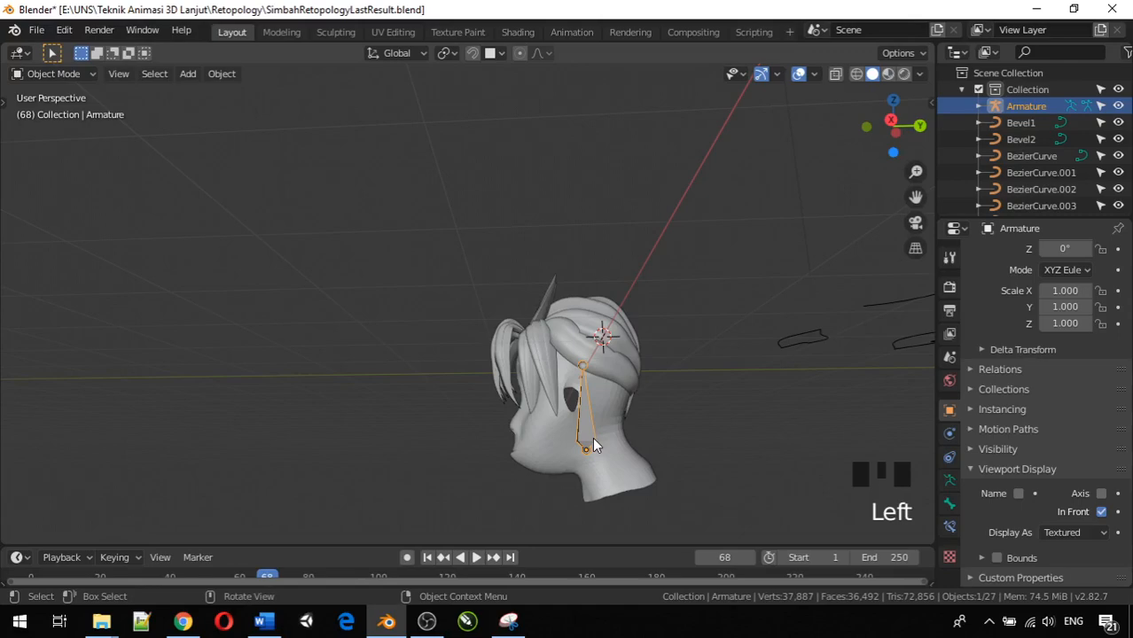
key("g")
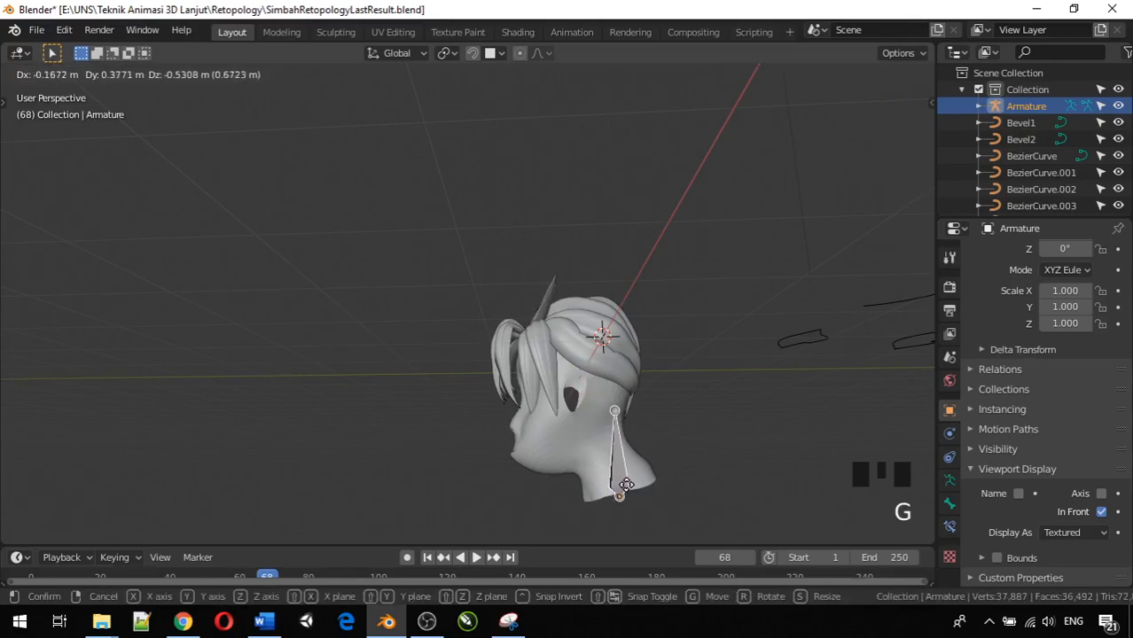
left_click(626, 485)
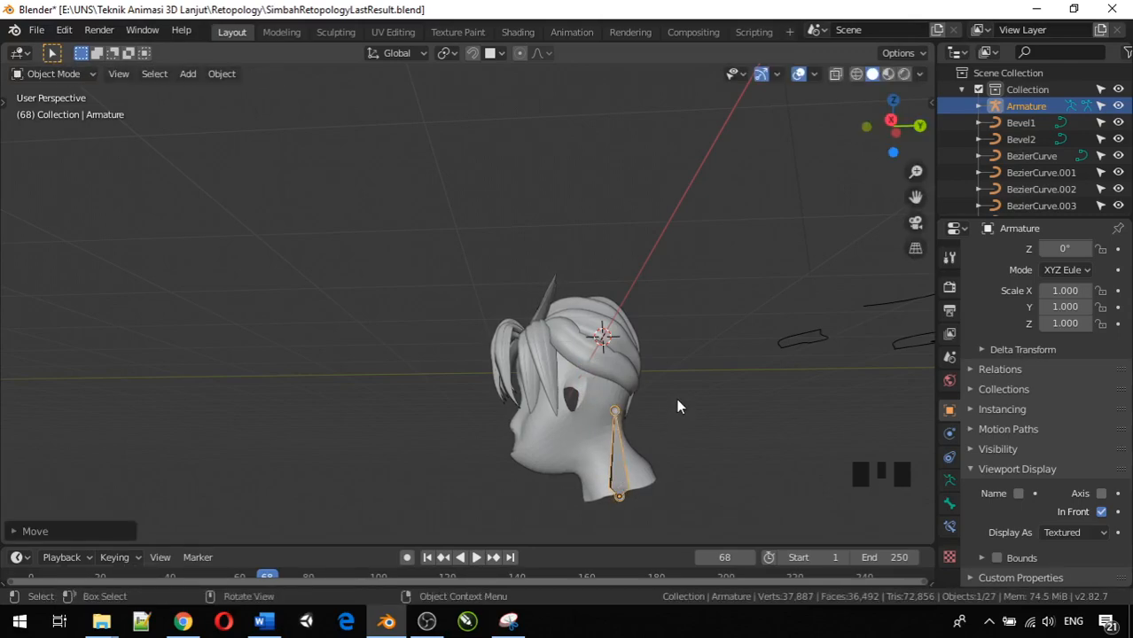
key("ctrl+z")
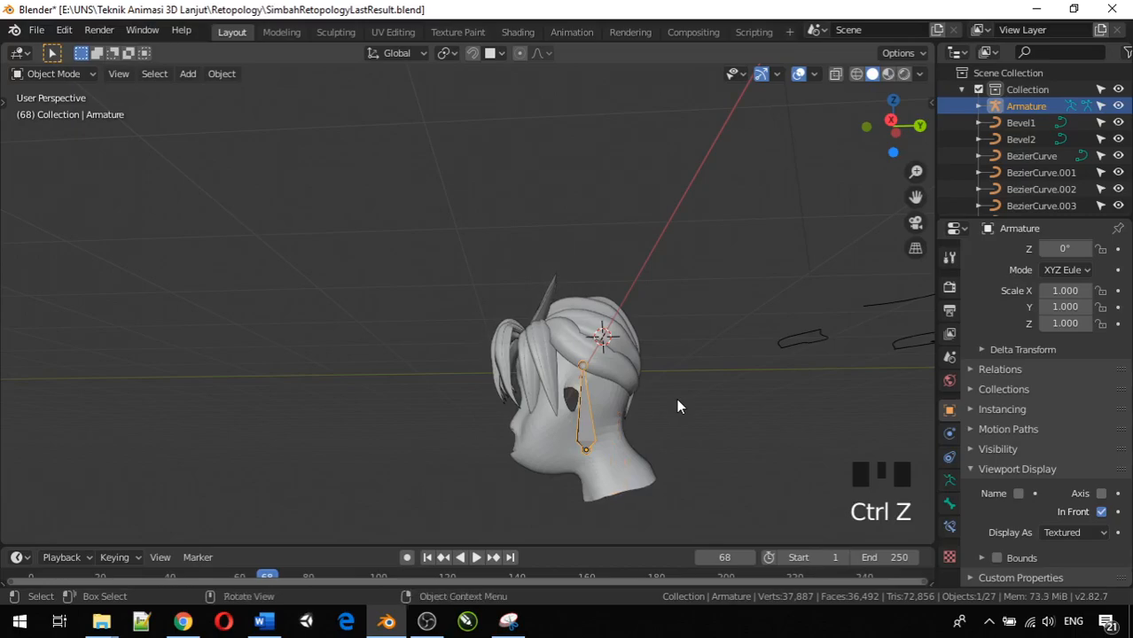
Step: In the right side view, rotate the armature about 25° toward the face and scale it down to 0.411
key("KP_3")
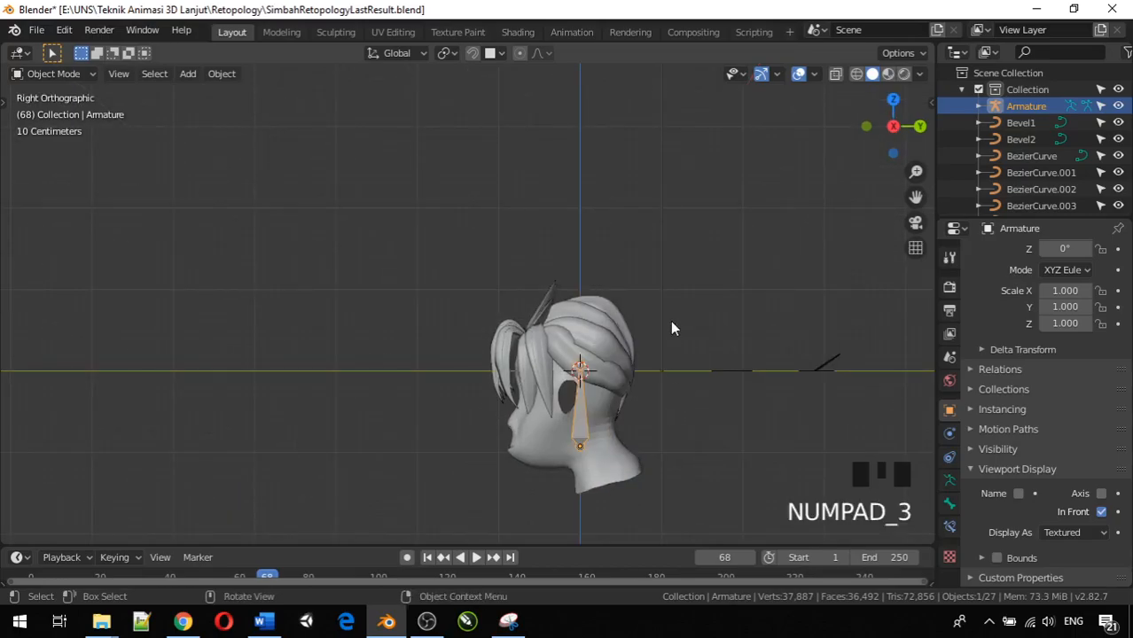
key("r")
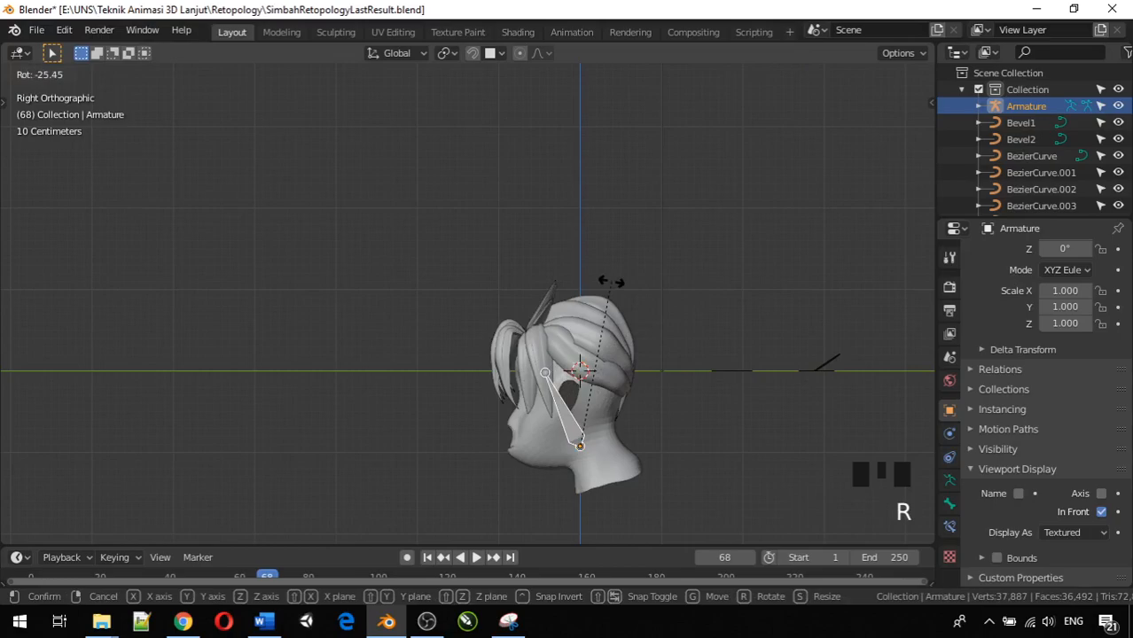
left_click(611, 285)
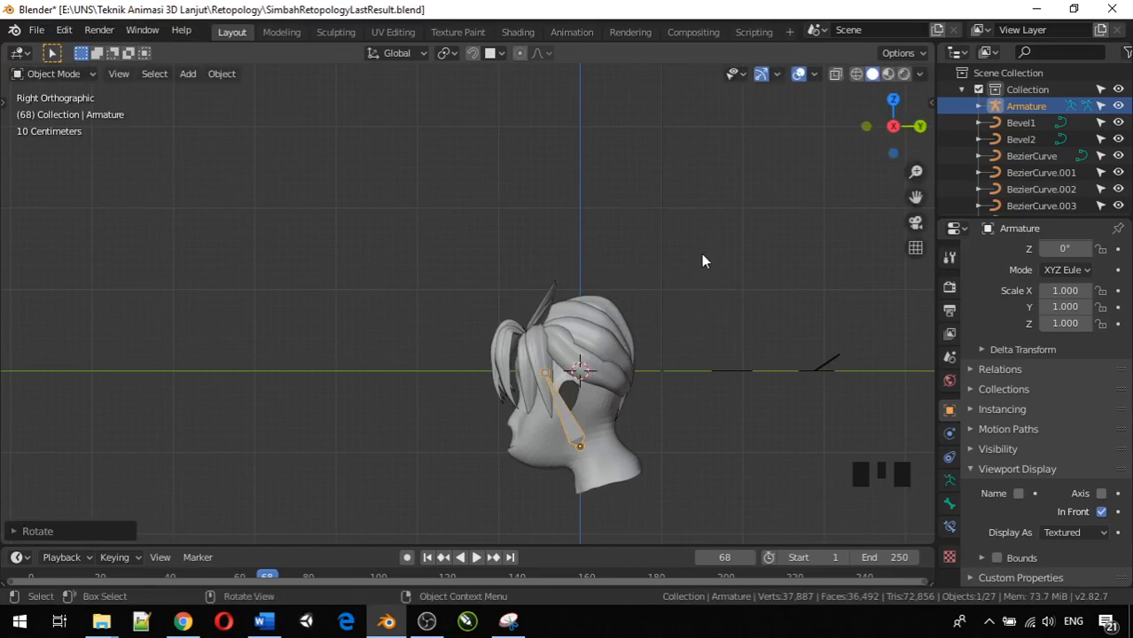
key("s")
left_click(617, 366)
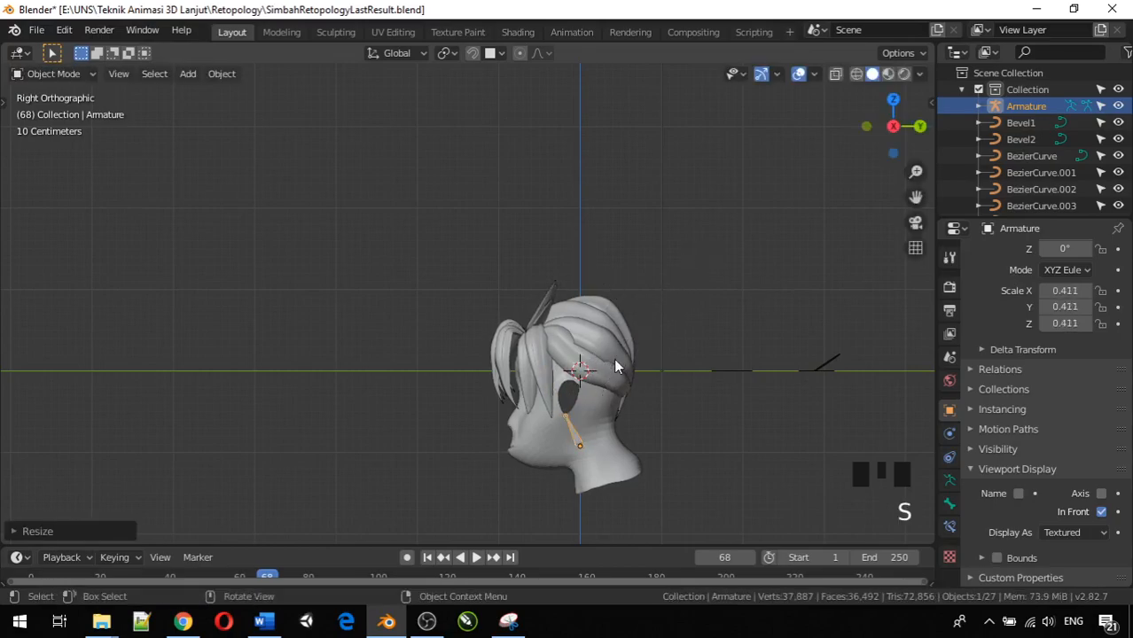
Step: Move the scaled-down armature down and back so its bone sits inside the neck
key("g")
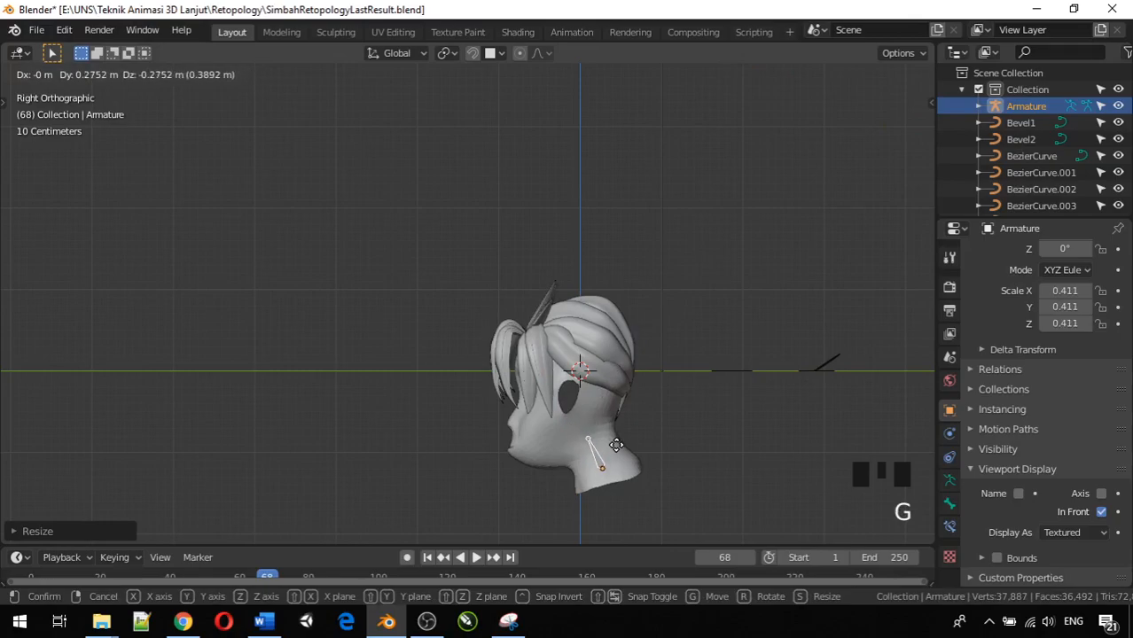
left_click(614, 450)
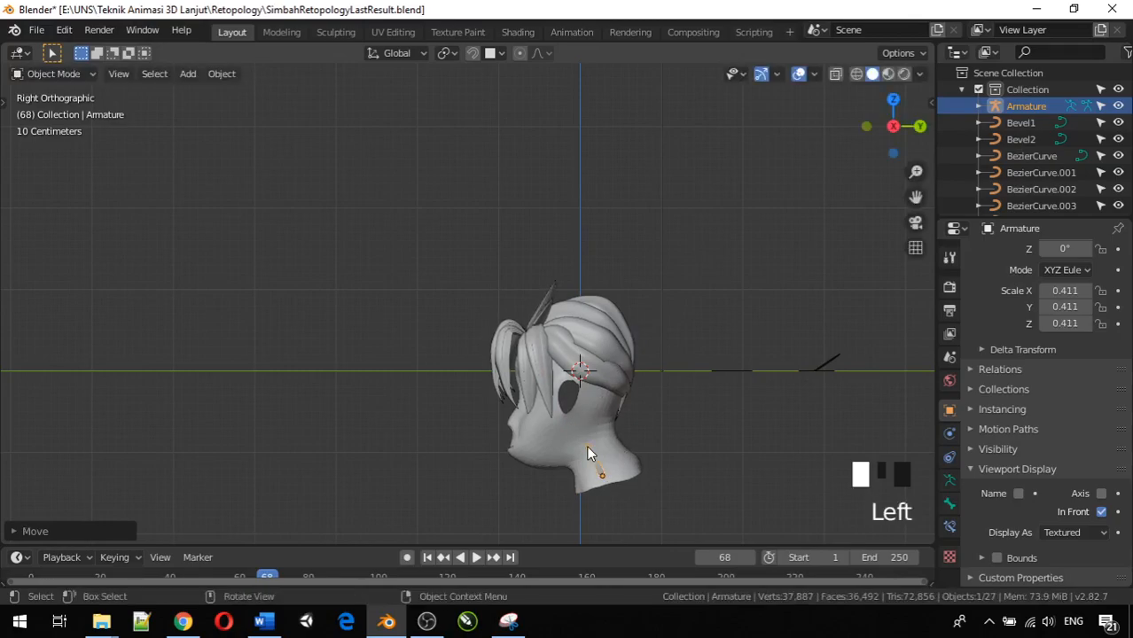
left_click(587, 446)
left_click(591, 455)
left_click(593, 456)
left_click(595, 461)
Step: In the armature's Edit Mode, extrude a head bone from the neck bone's tip up into the hair above the ear, and return to Object Mode
scroll(592, 457, "up", 4)
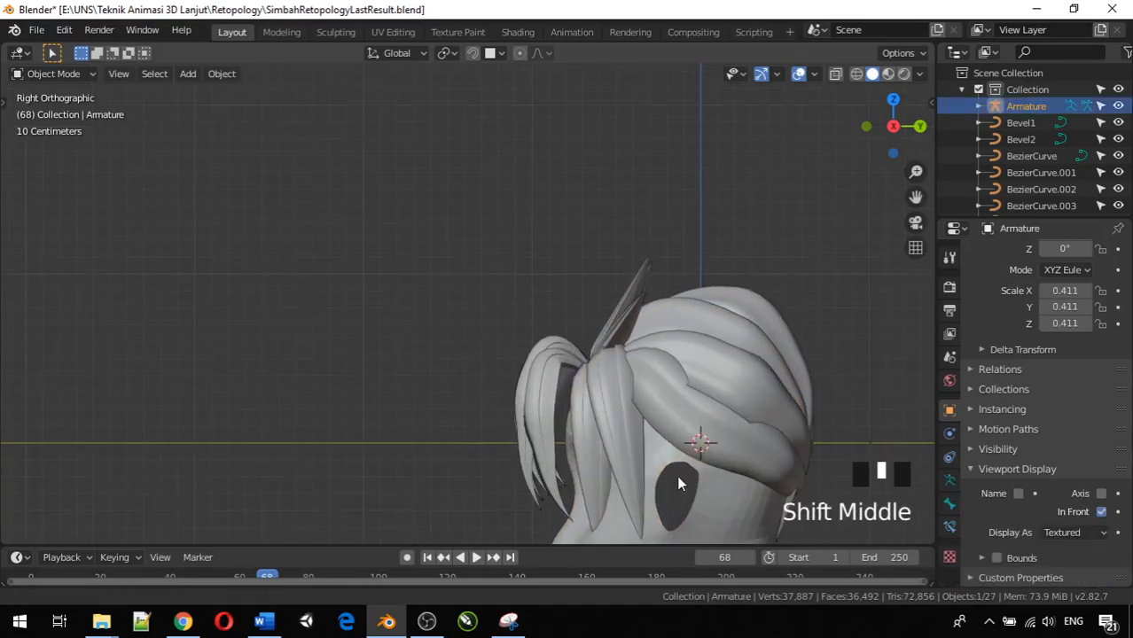
middle_click_drag(678, 477, 508, 266, "shift")
scroll(541, 391, "up", 3)
left_click(602, 436)
left_click(602, 436)
left_click(602, 436)
left_click(602, 437)
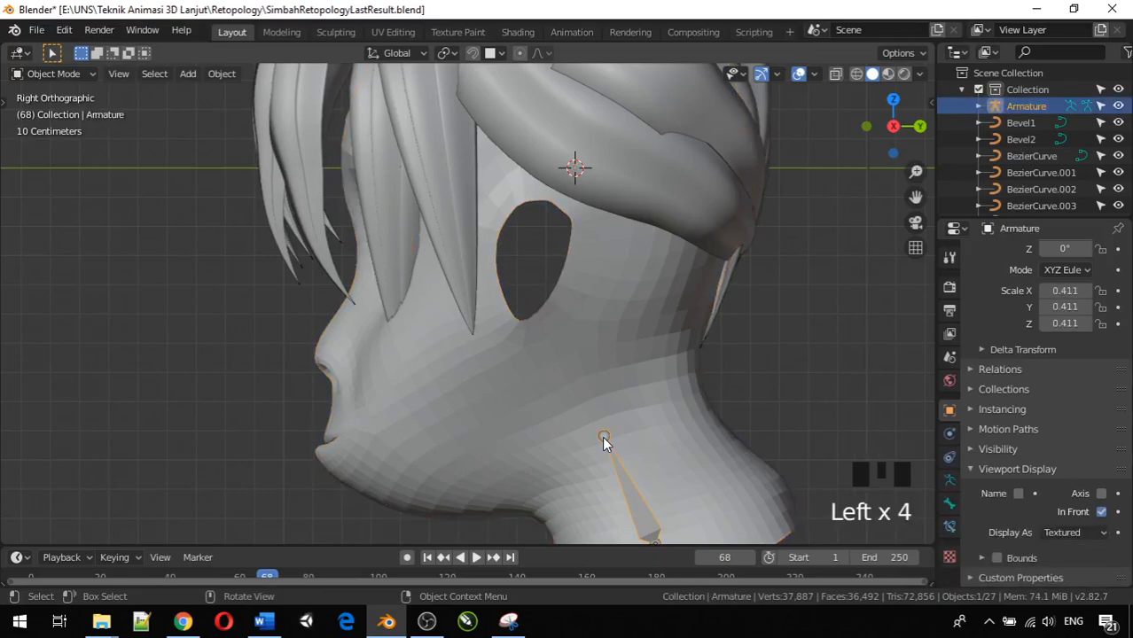
left_click(53, 73)
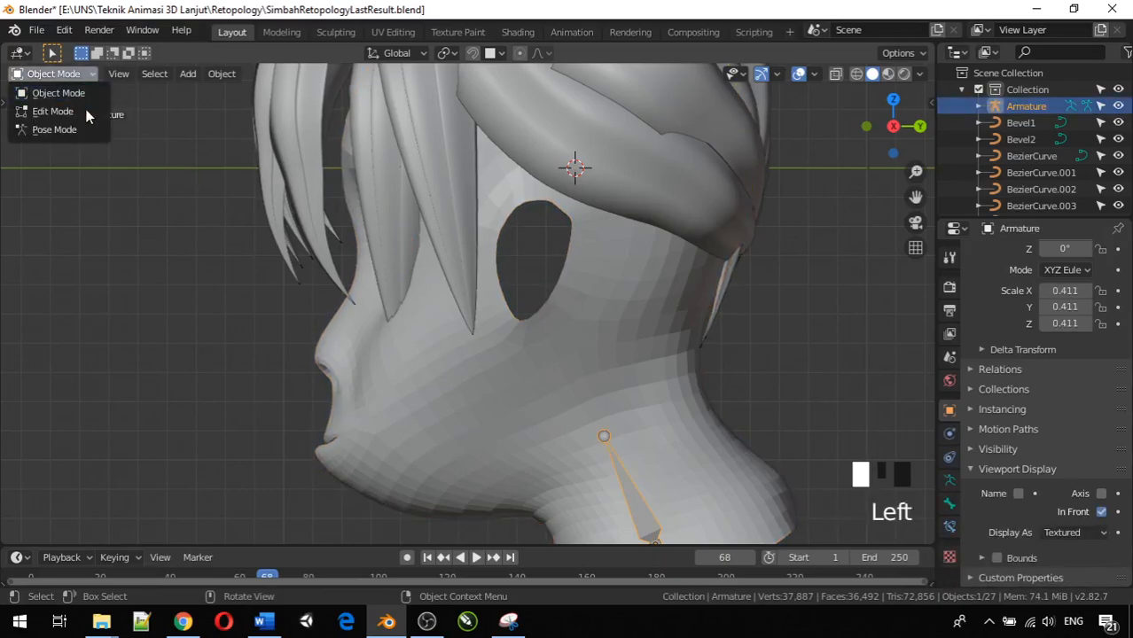
left_click(85, 111)
left_click(604, 440)
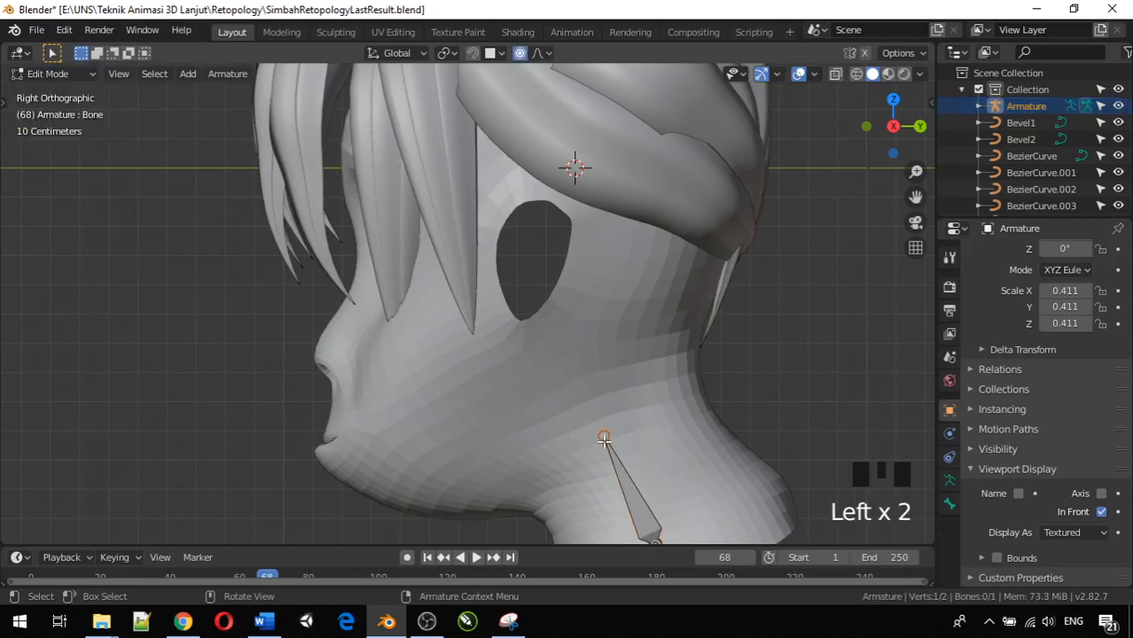
key("e")
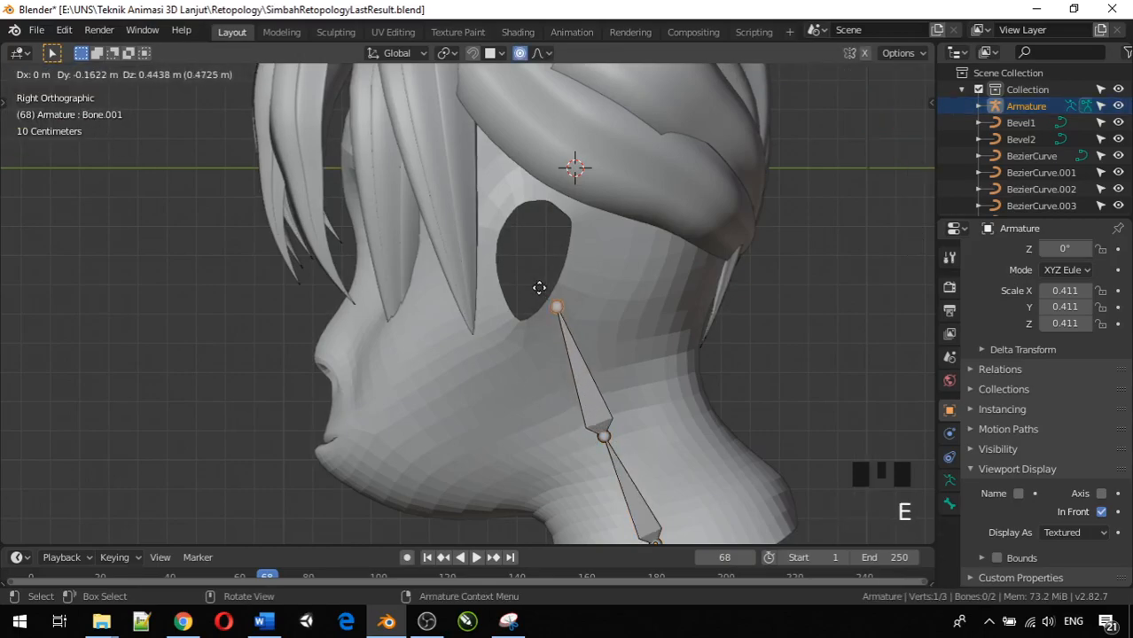
left_click(560, 93)
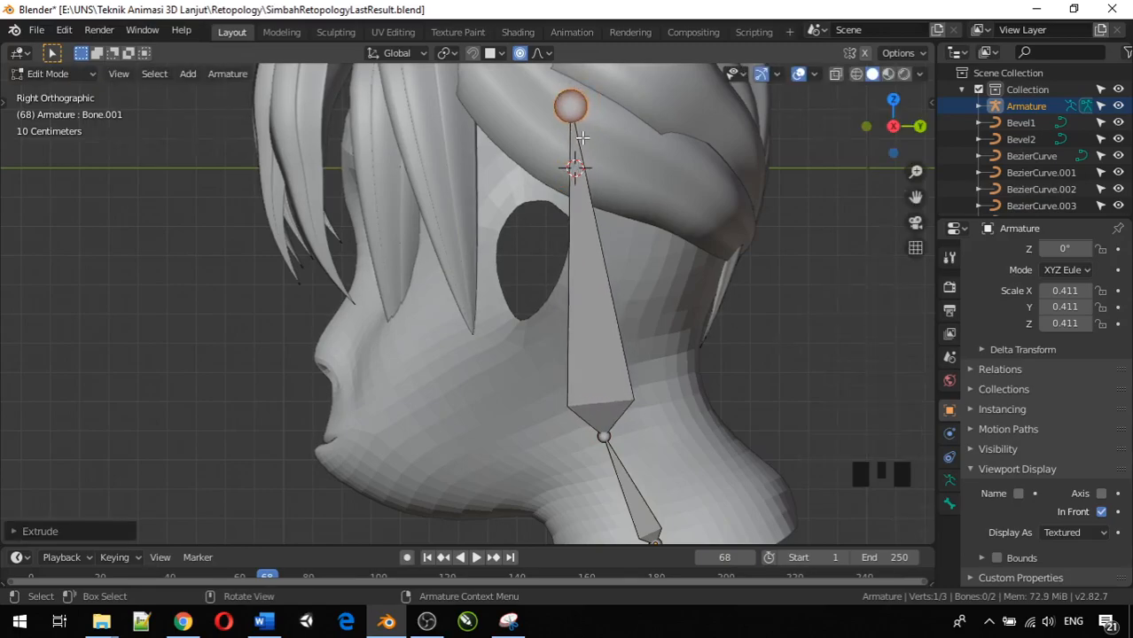
scroll(572, 115, "down", 4)
key("Tab")
Step: Parent the head mesh to the armature using Armature Deform With Automatic Weights
middle_click_drag(597, 185, 793, 257)
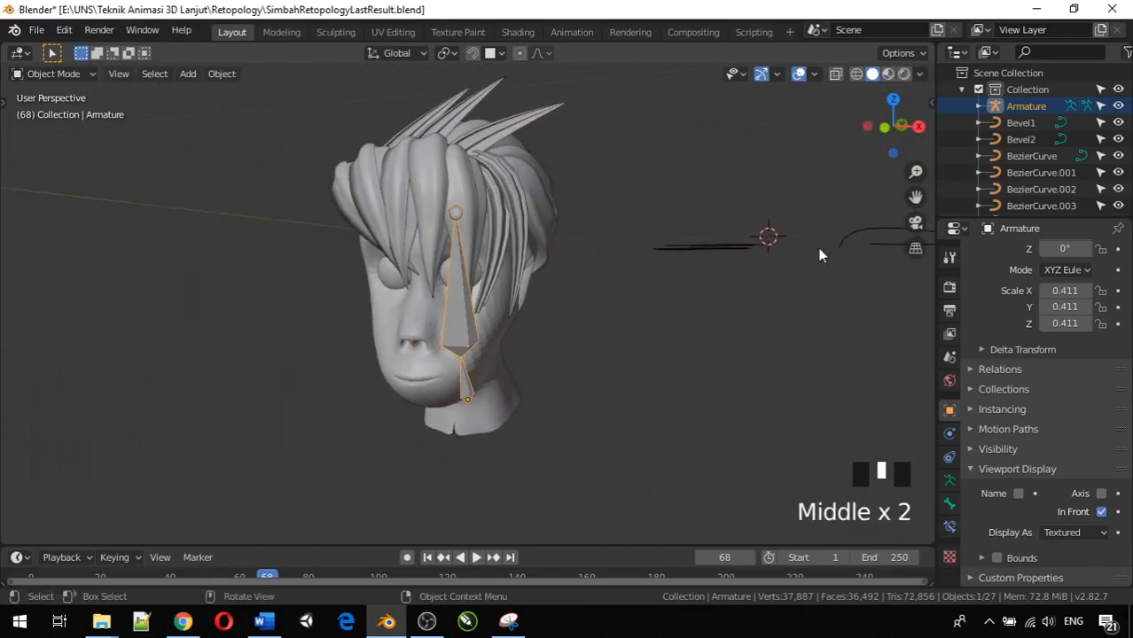
left_click(743, 303)
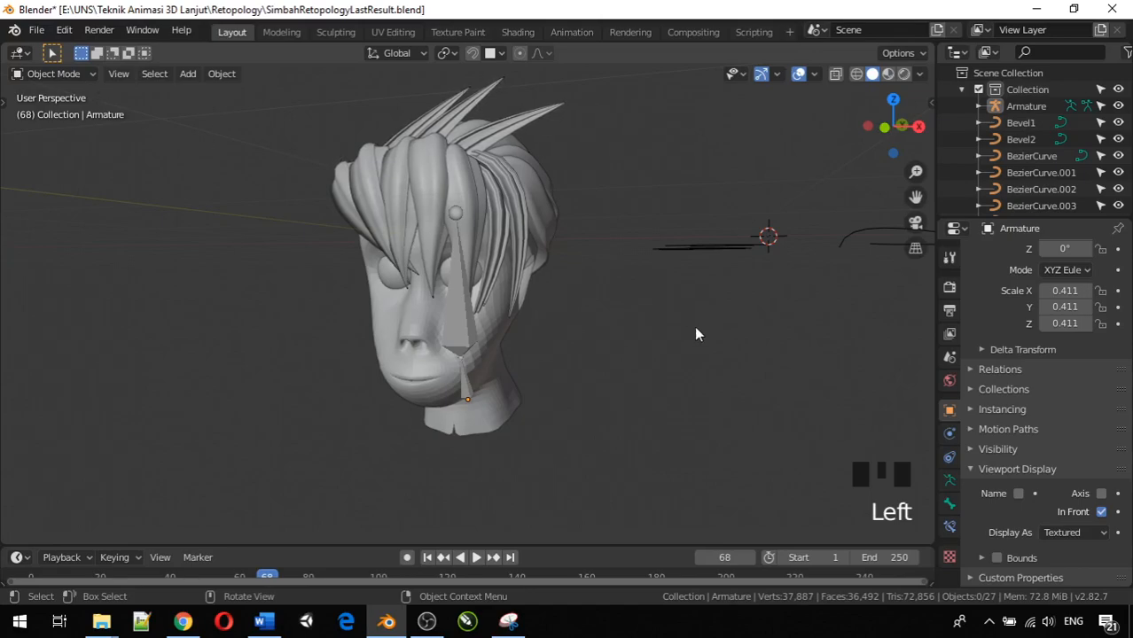
middle_click_drag(695, 326, 567, 302)
left_click(473, 332)
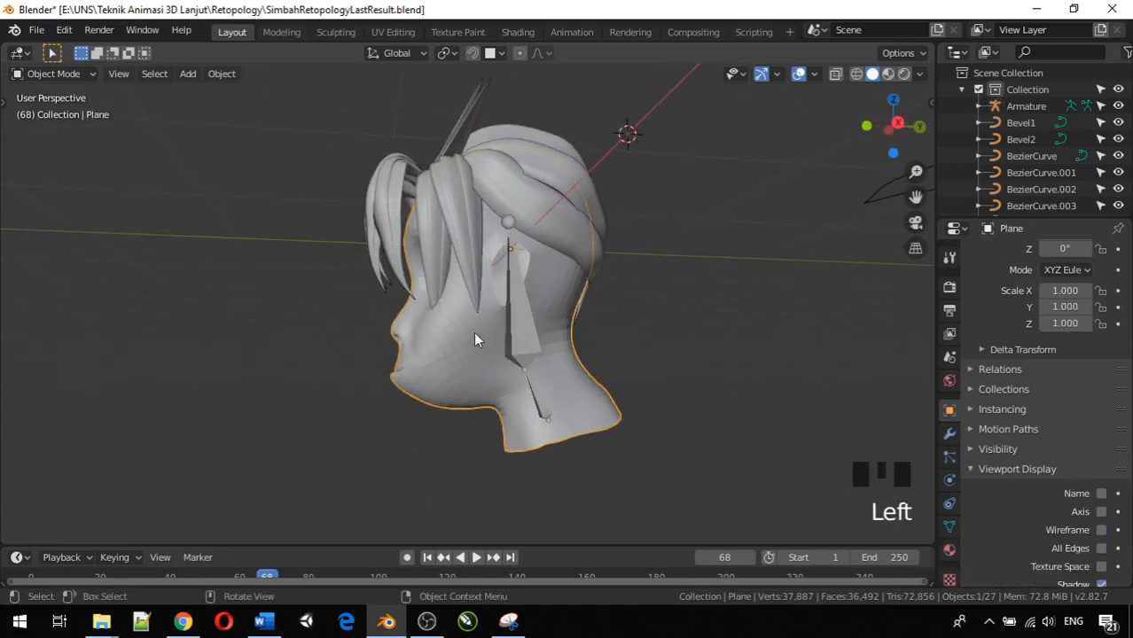
left_click(529, 339, "shift")
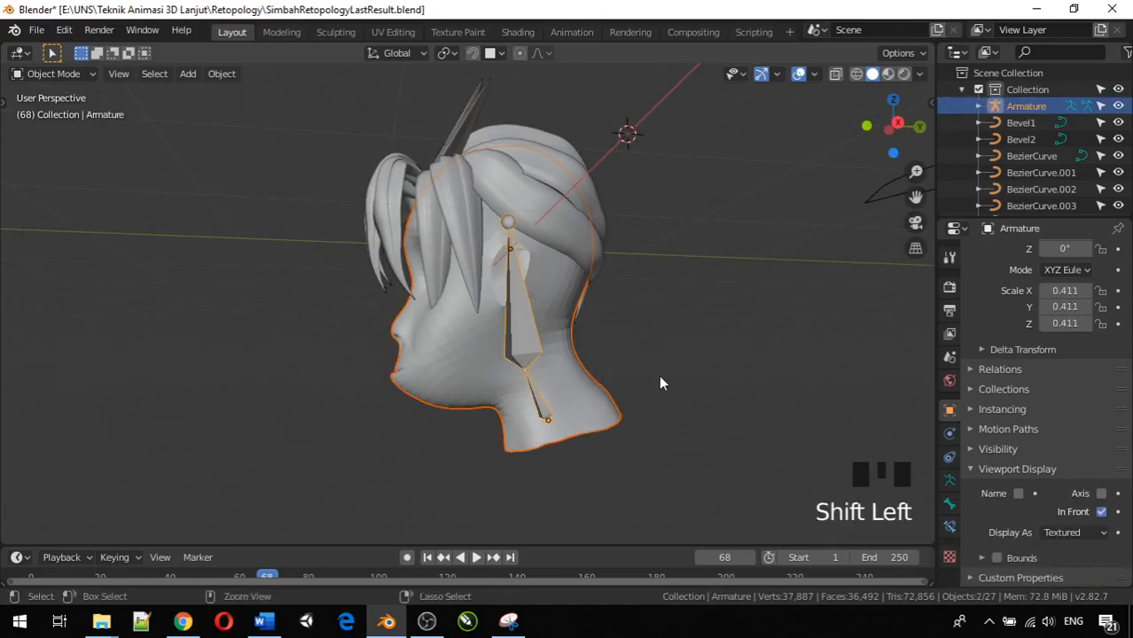
key("ctrl+p")
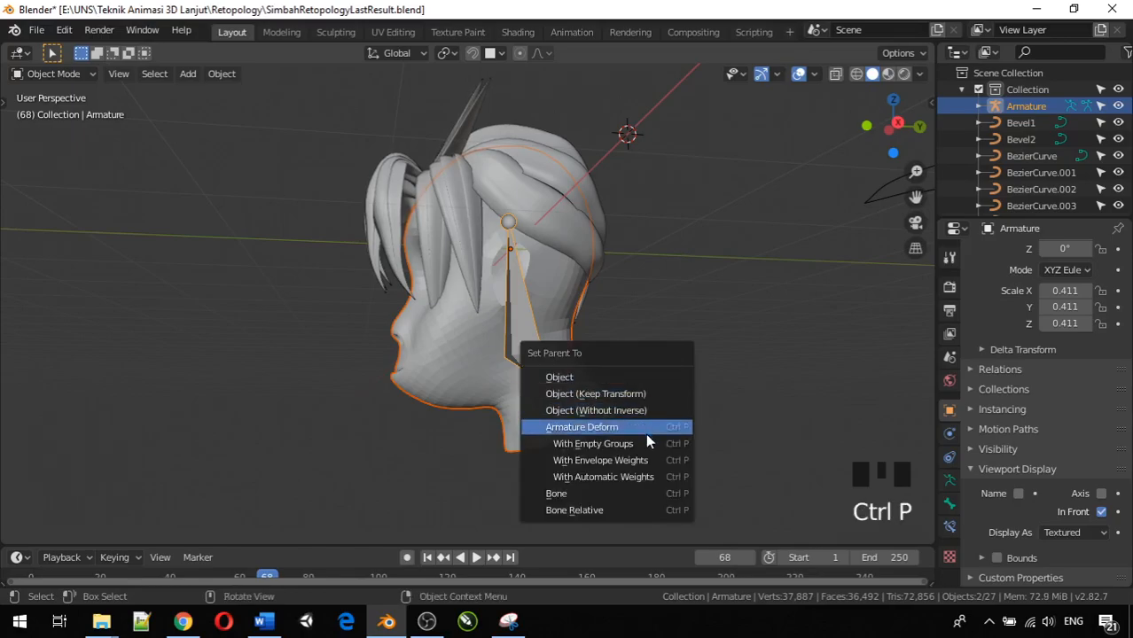
left_click(643, 479)
middle_click_drag(556, 414, 521, 399)
left_click(534, 353)
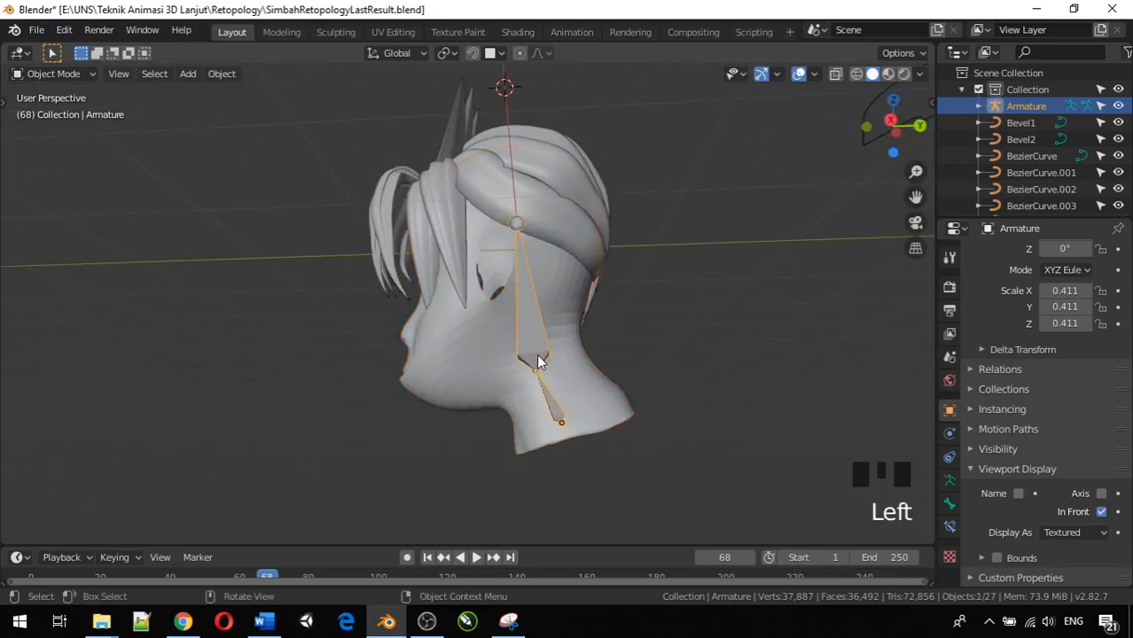
left_click(492, 359)
middle_click_drag(464, 355, 517, 348)
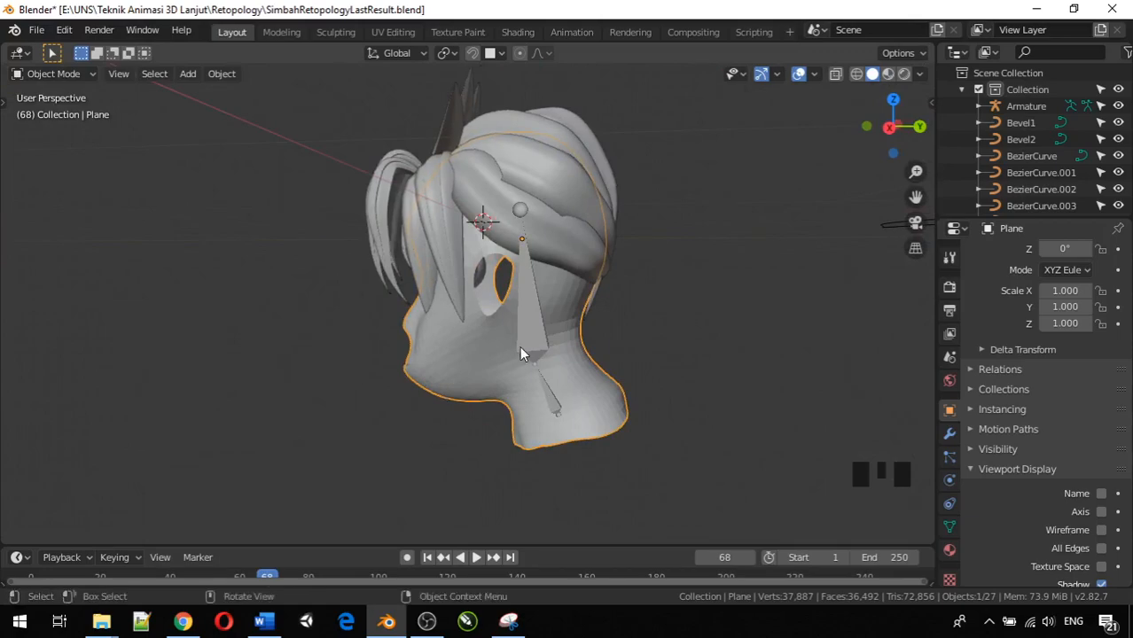
Step: Rename the armature's upper head bone to TKepala in Edit Mode, and return to Object Mode
left_click(527, 325)
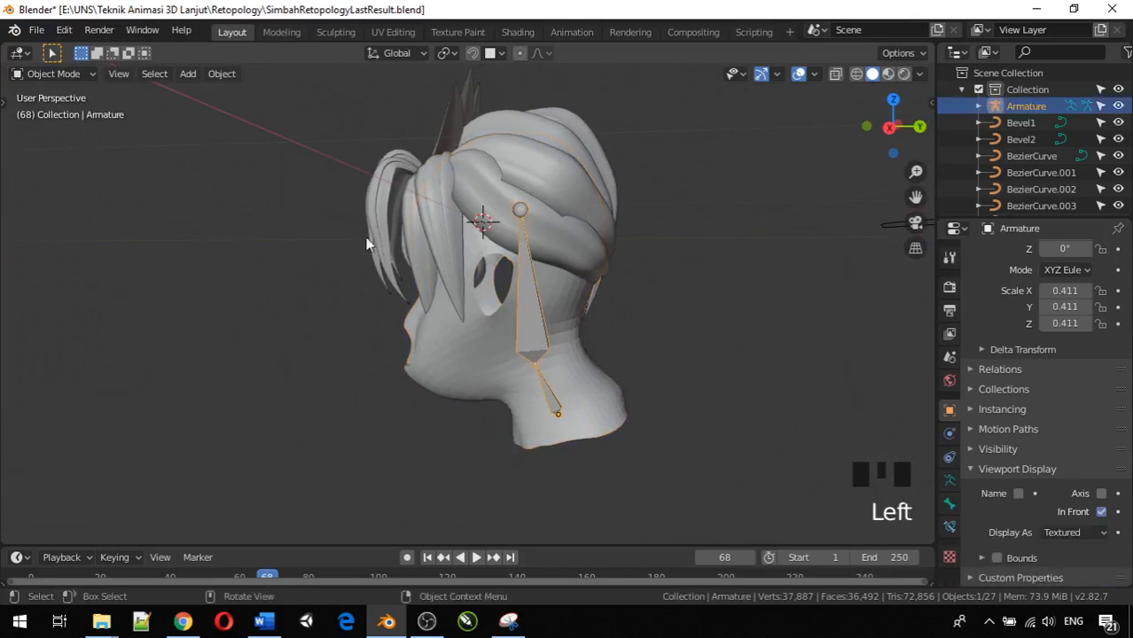
left_click(80, 77)
left_click(77, 108)
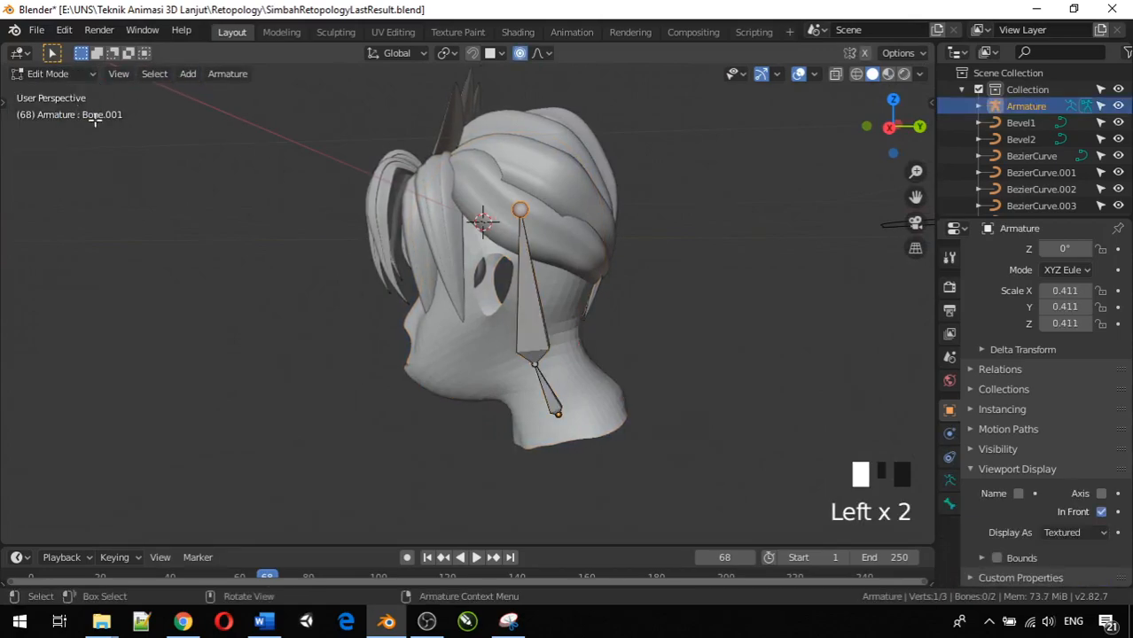
left_click(532, 279)
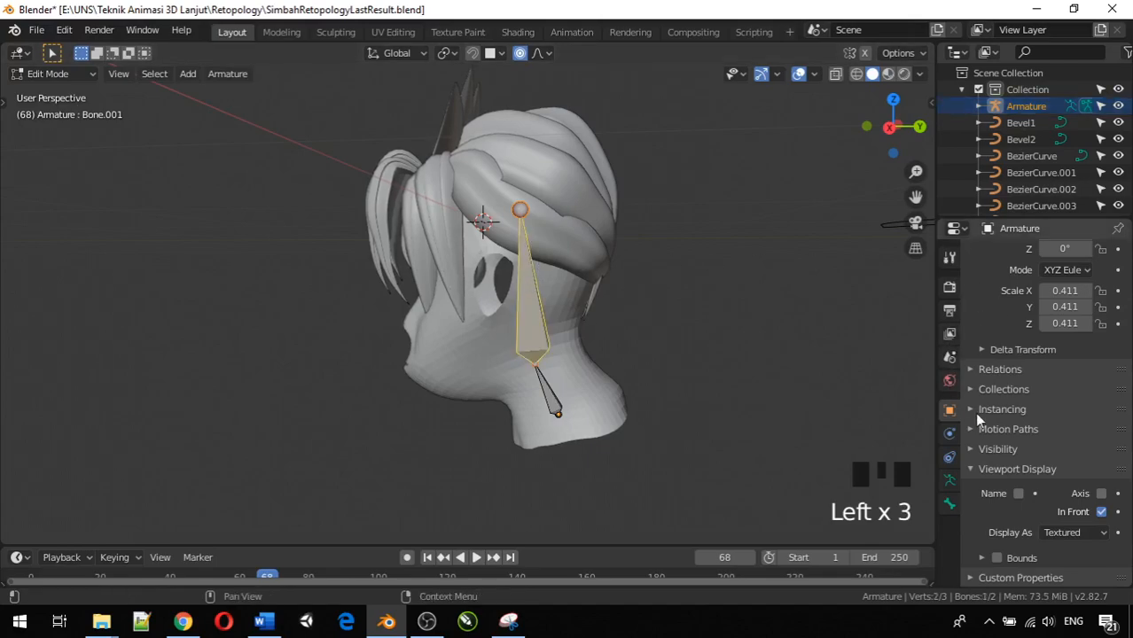
left_click(949, 503)
scroll(1031, 388, "up", 4)
scroll(1033, 354, "up", 2)
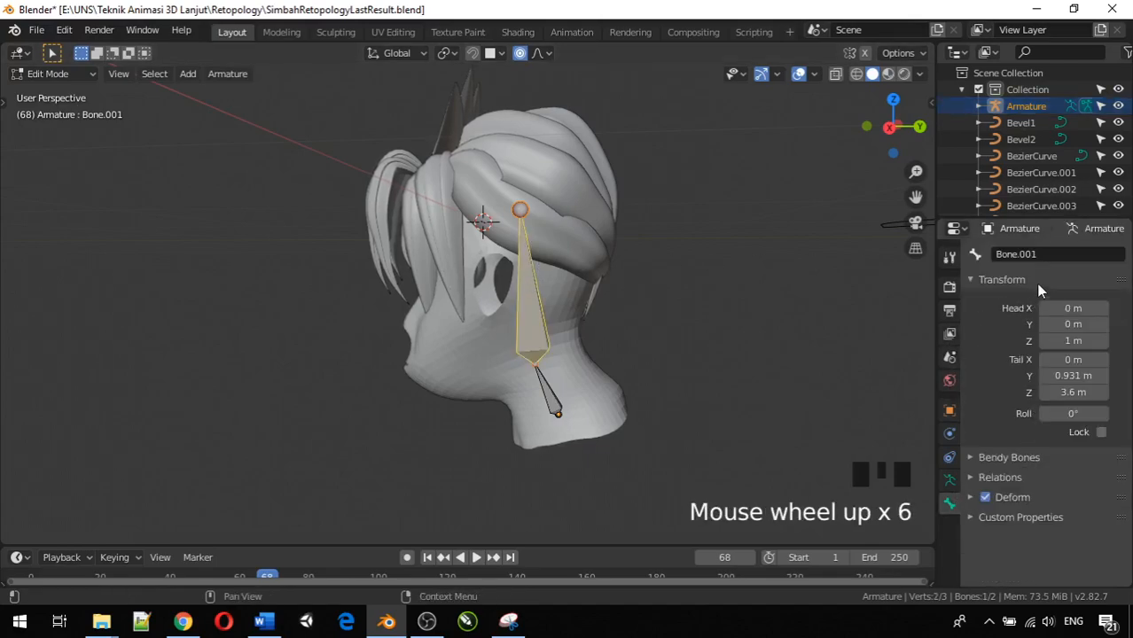
left_click(1061, 257)
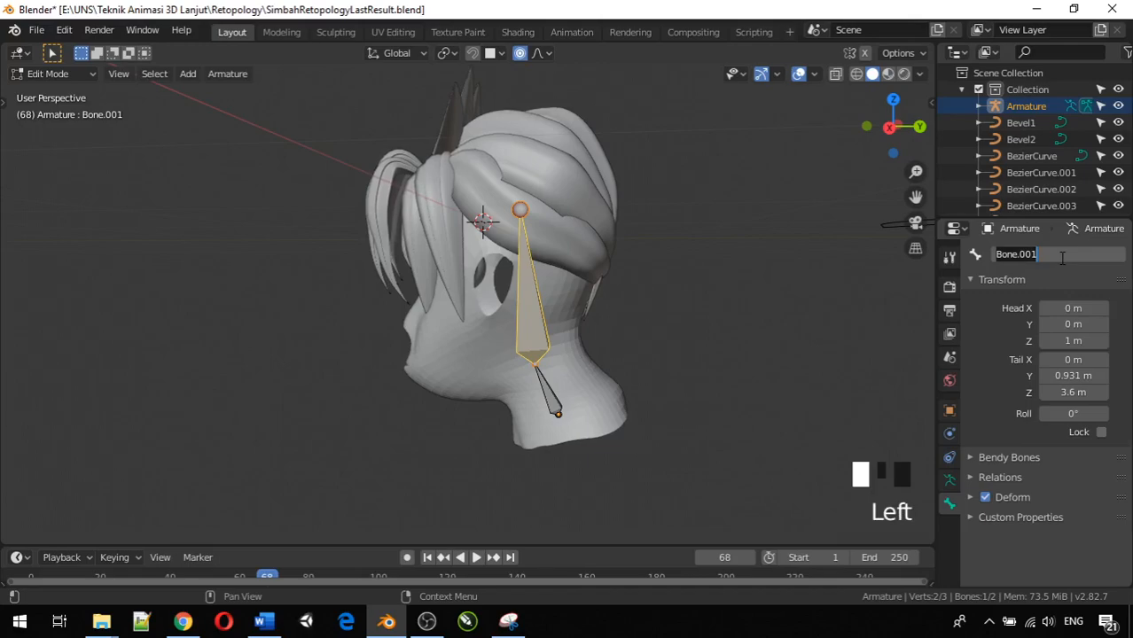
type("TK")
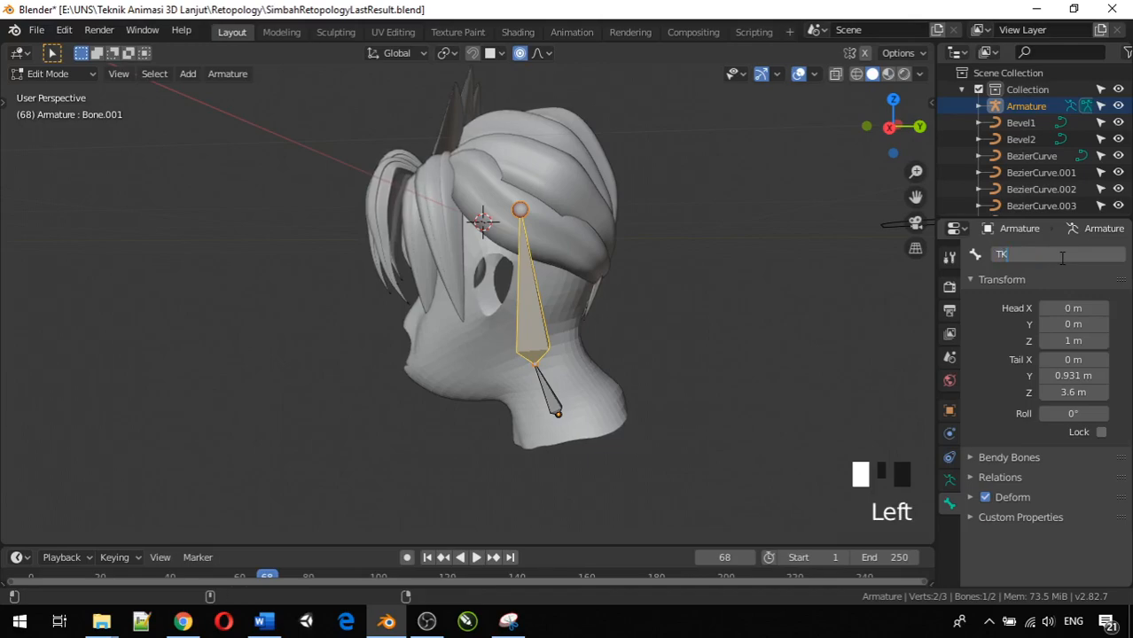
type("epala")
key("BackSpace")
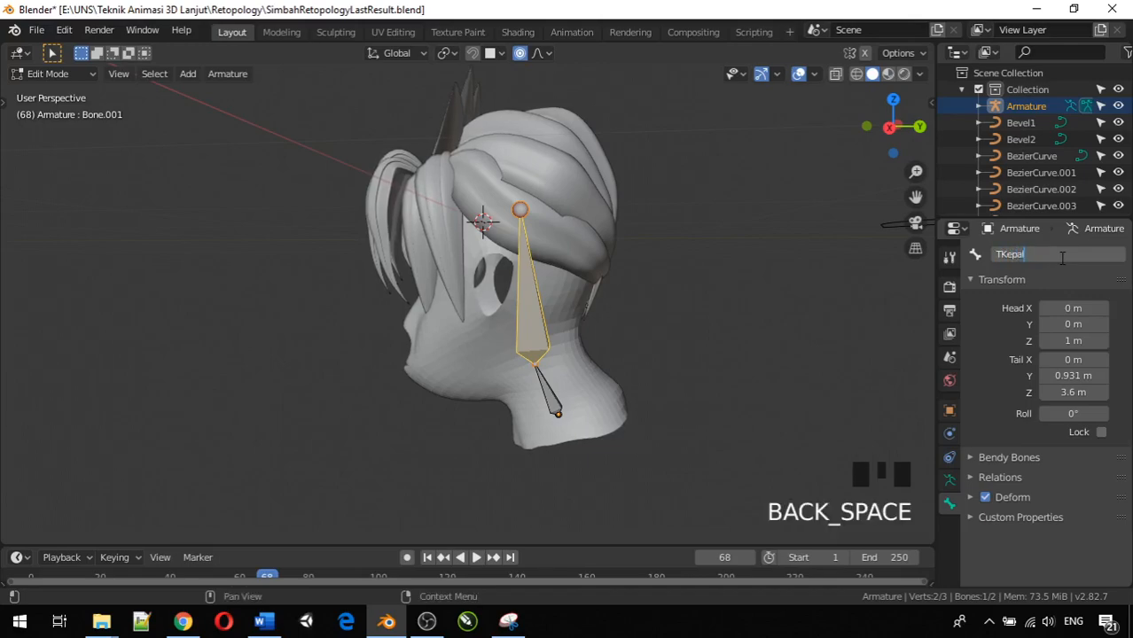
type("la")
key("Return")
middle_click_drag(766, 256, 44, 283)
key("Tab")
Step: Add a Child Of object constraint to the side hair strand BezierCurve.005
middle_click_drag(147, 299, 84, 281)
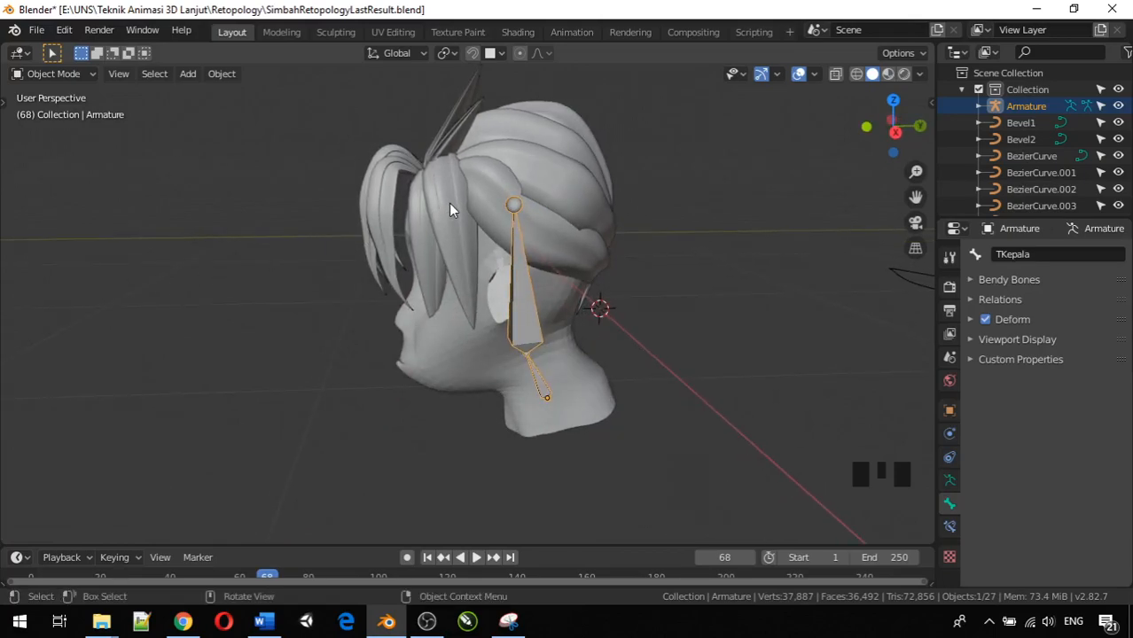
middle_click_drag(471, 260, 671, 284)
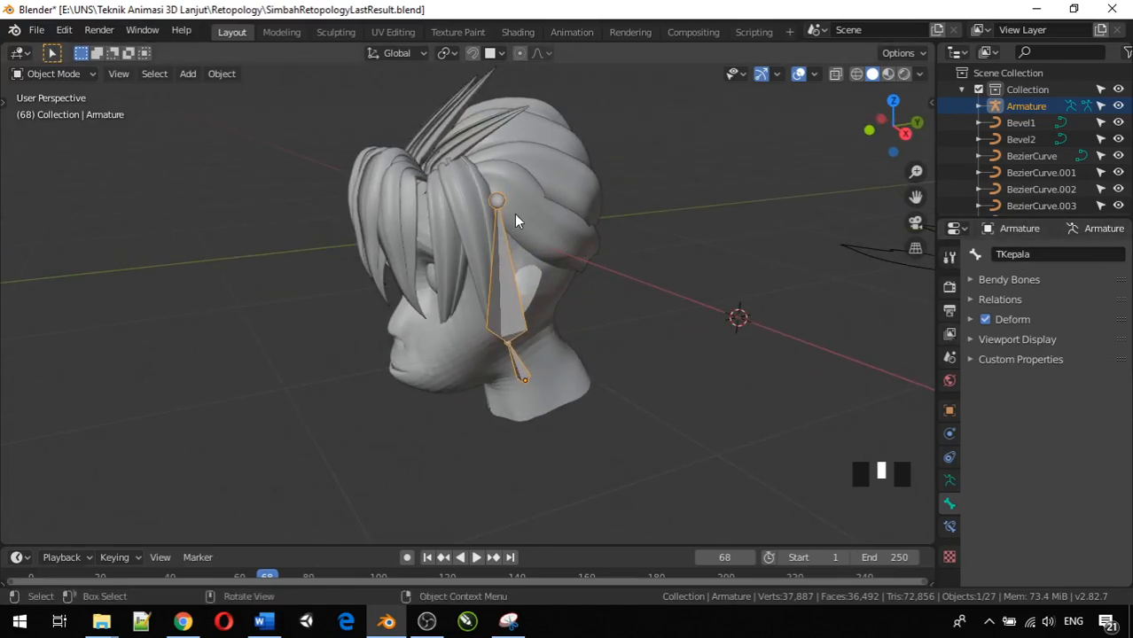
left_click(459, 185)
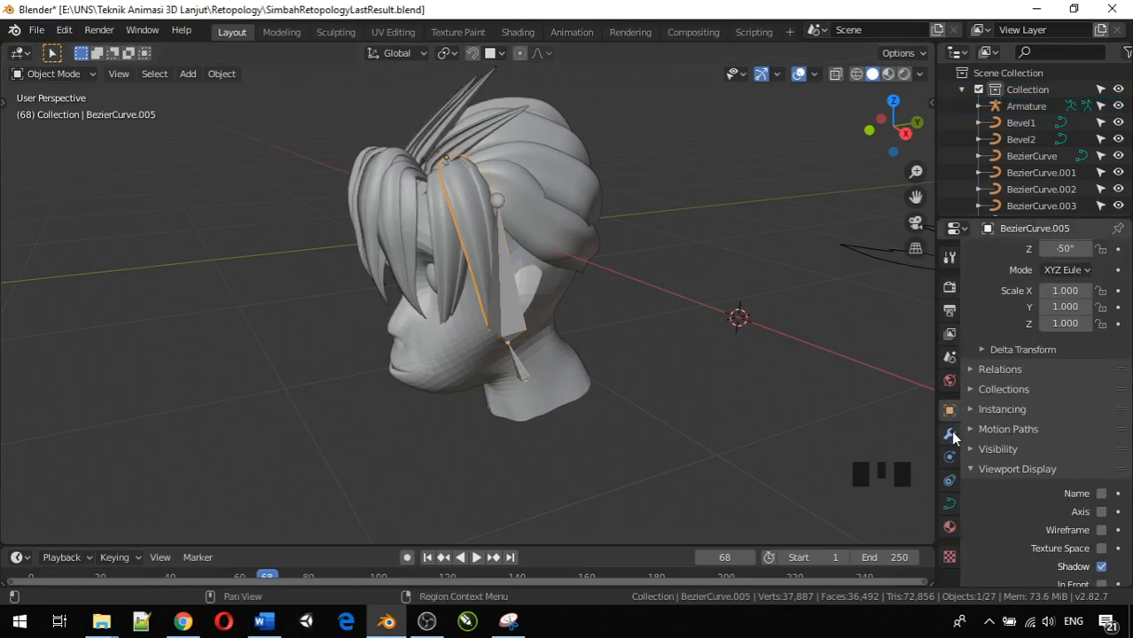
left_click(950, 481)
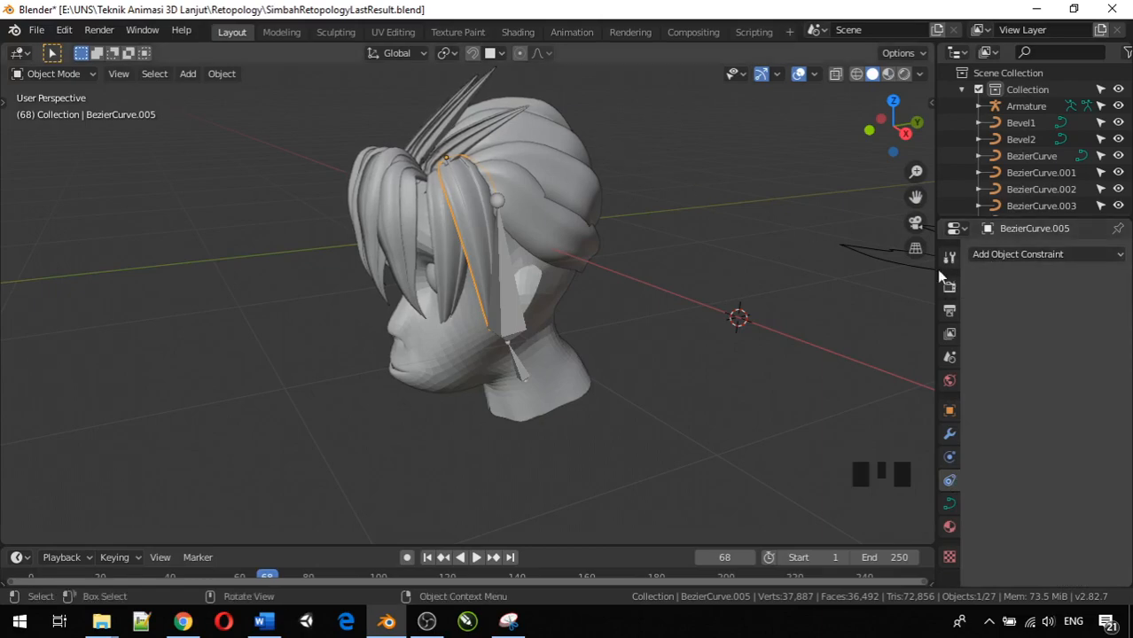
left_click(1016, 256)
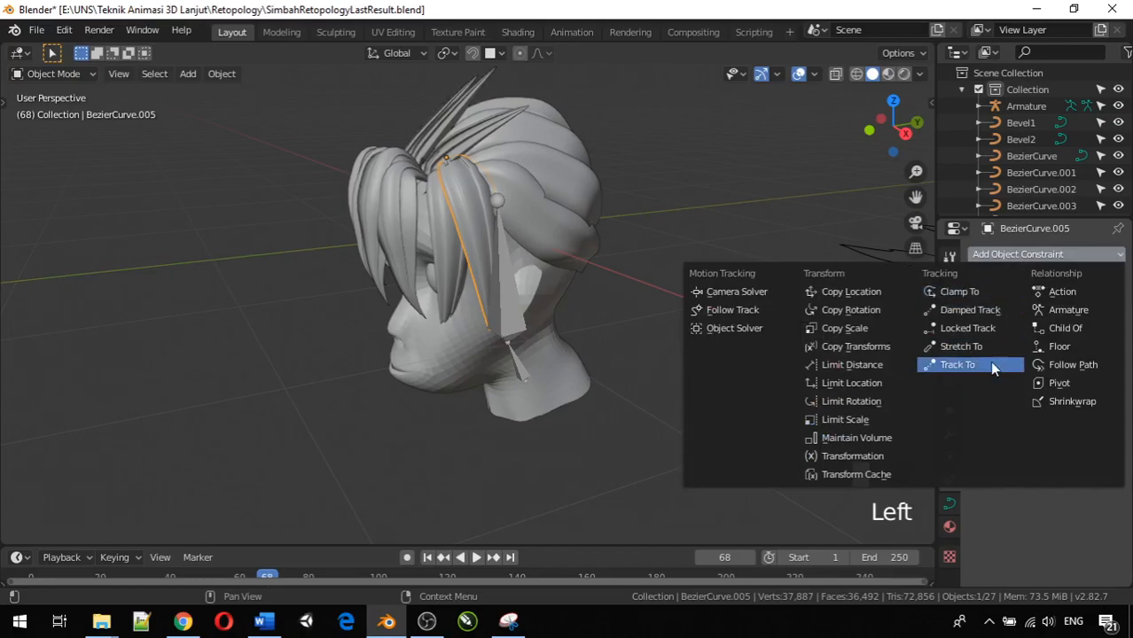
left_click(1062, 329)
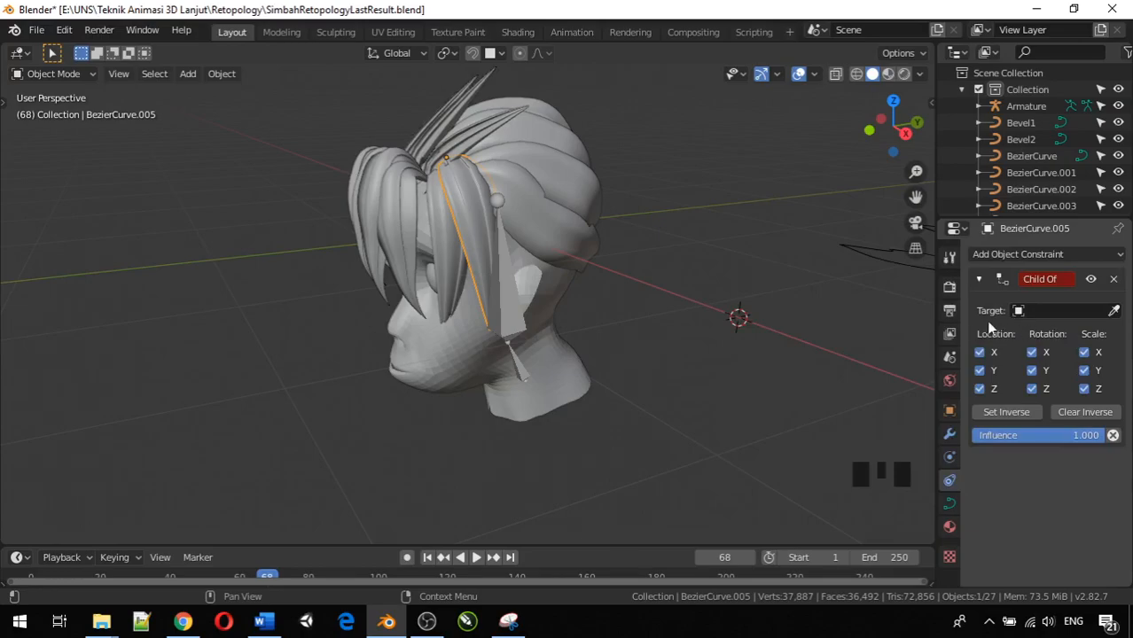
Step: Target the strand's Child Of constraint at the Armature's TKepala bone and set the inverse
left_click(1054, 311)
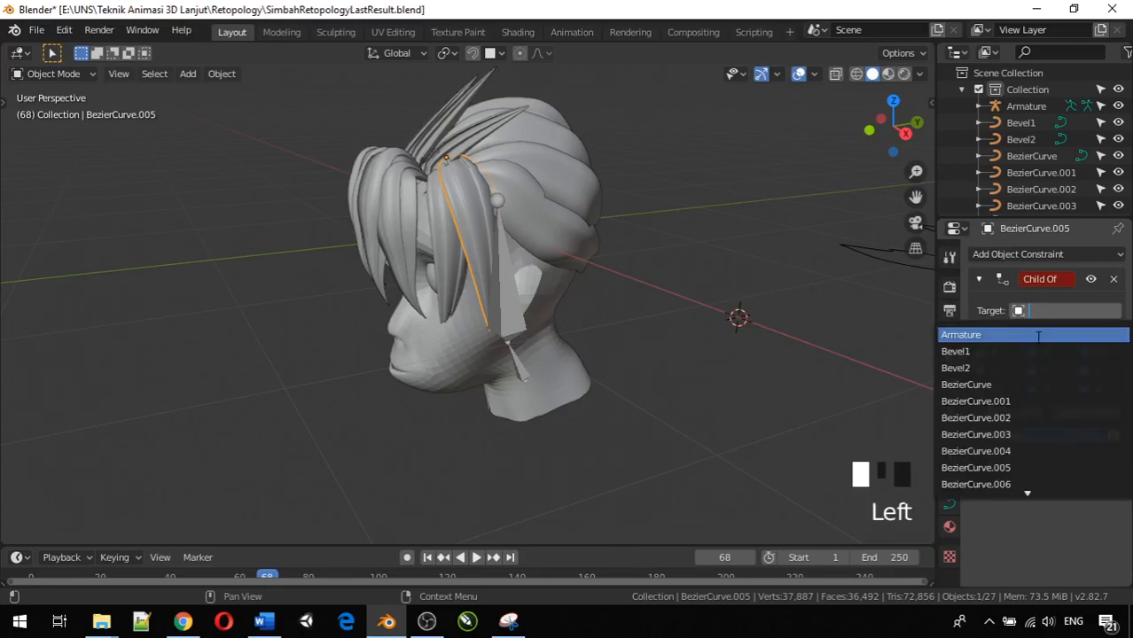
left_click(1039, 336)
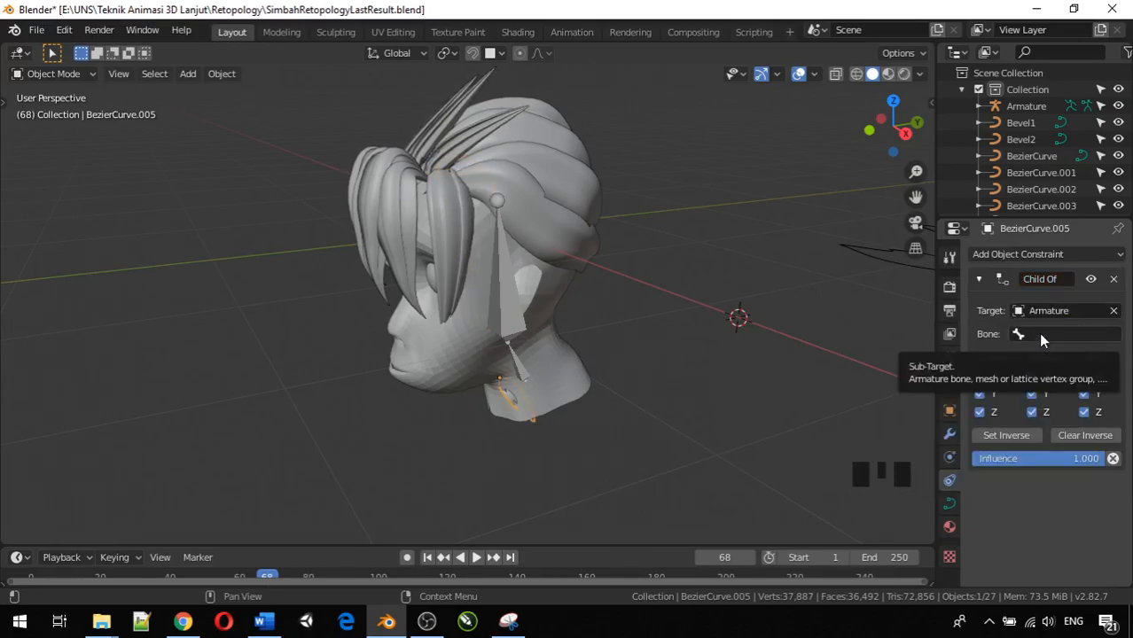
left_click(1038, 332)
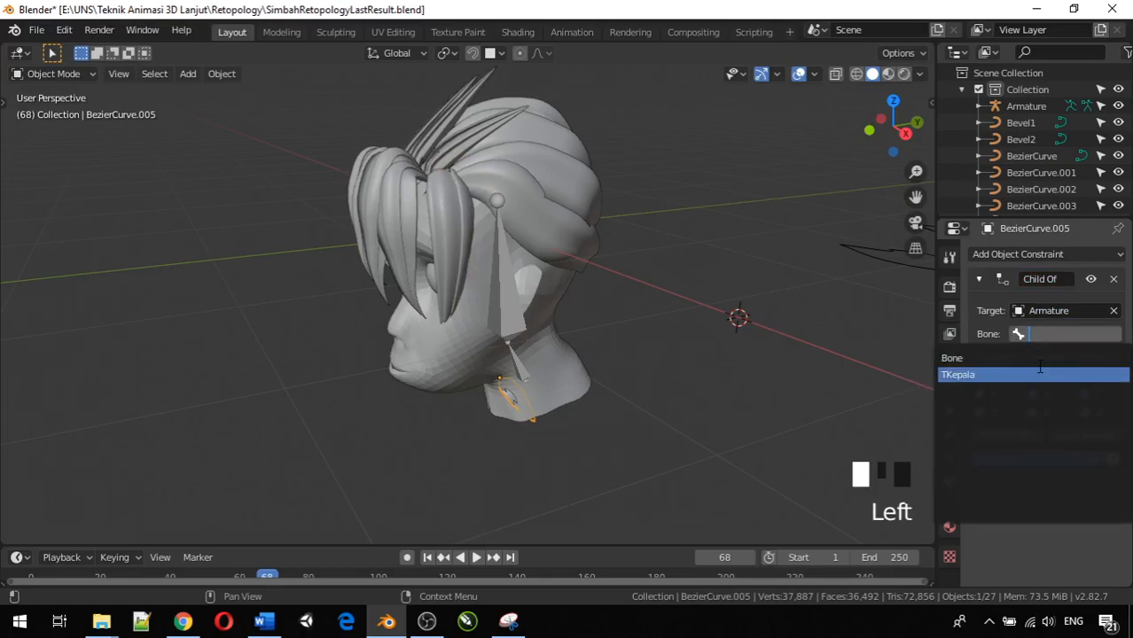
left_click(1039, 374)
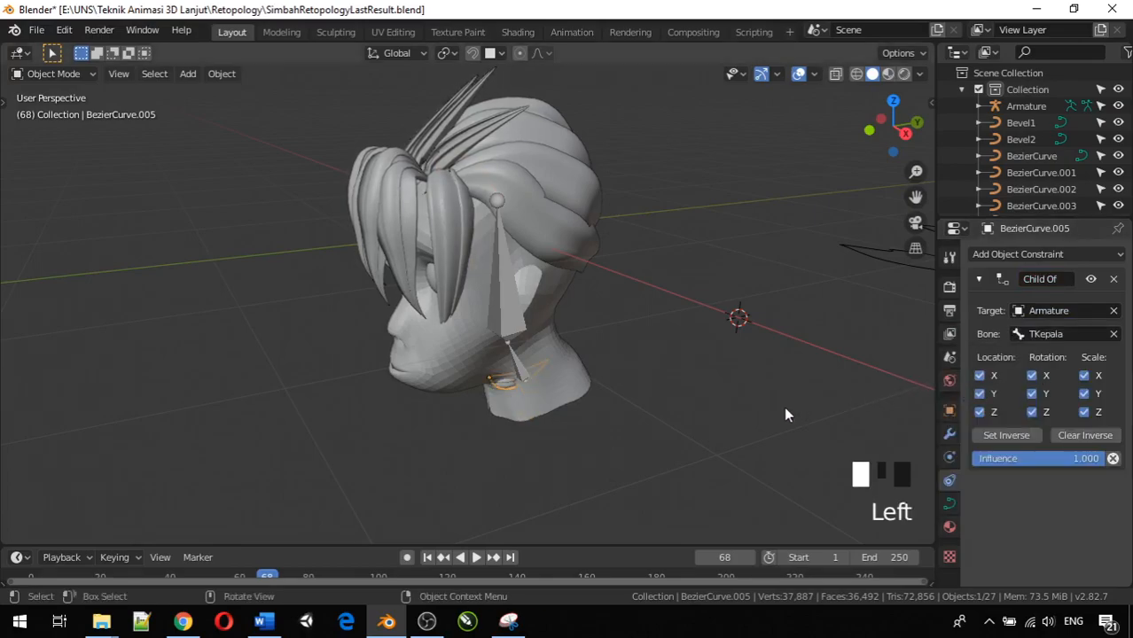
middle_click_drag(544, 415, 525, 432)
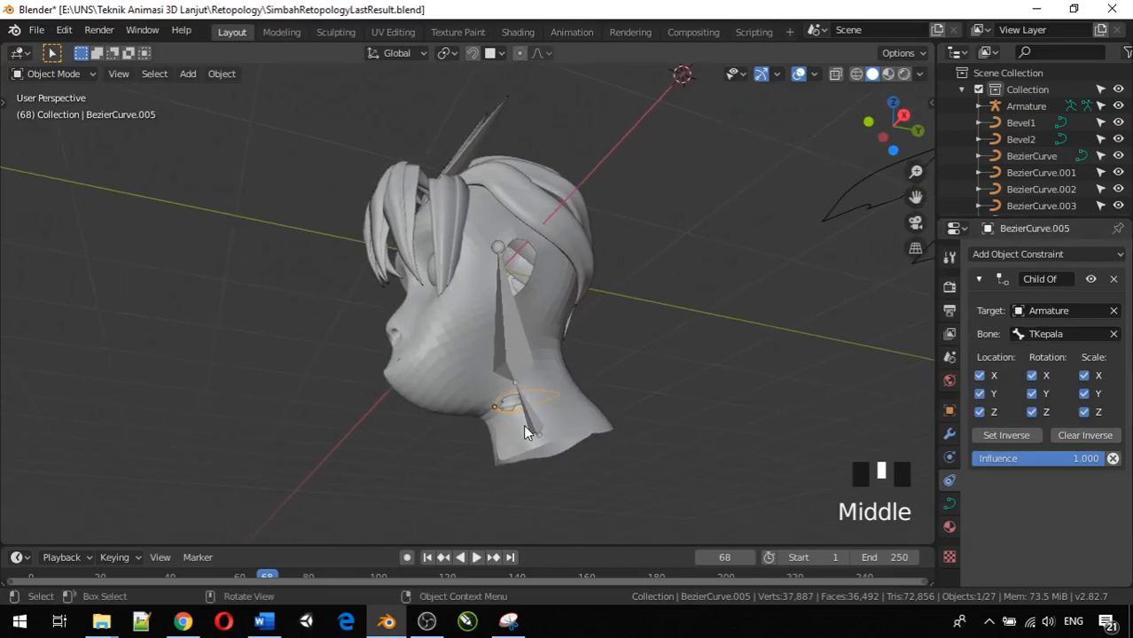
left_click(991, 437)
Step: Select the hair strand BezierCurve.017 in front of the one just constrained
middle_click_drag(436, 275, 472, 358)
left_click(459, 253)
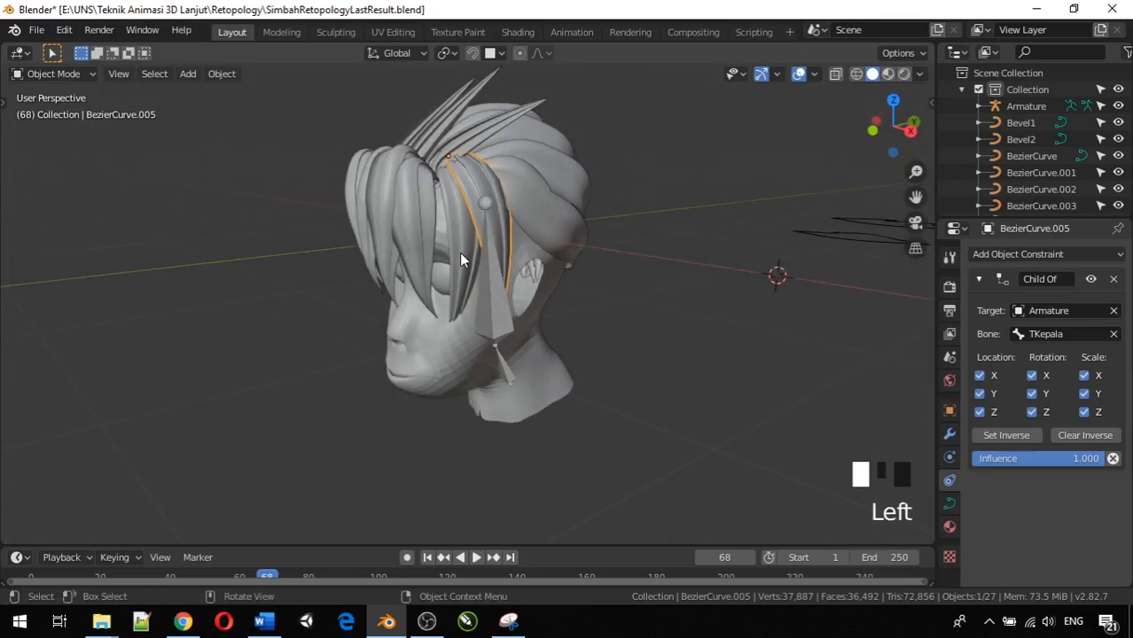
left_click(1008, 257)
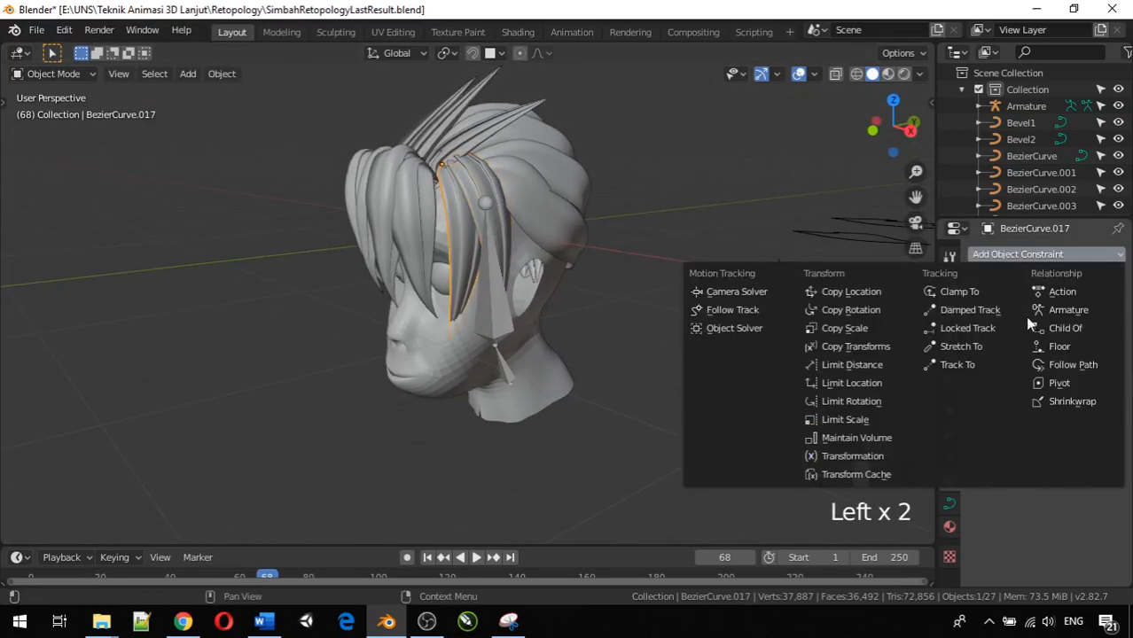
left_click(1066, 254)
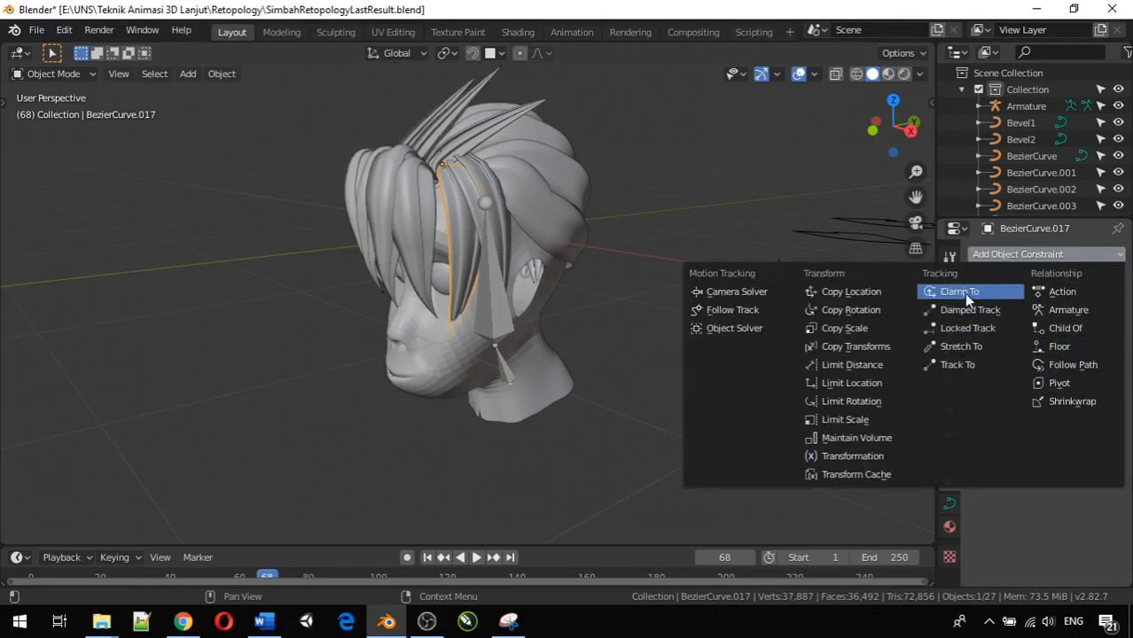
left_click(1081, 311)
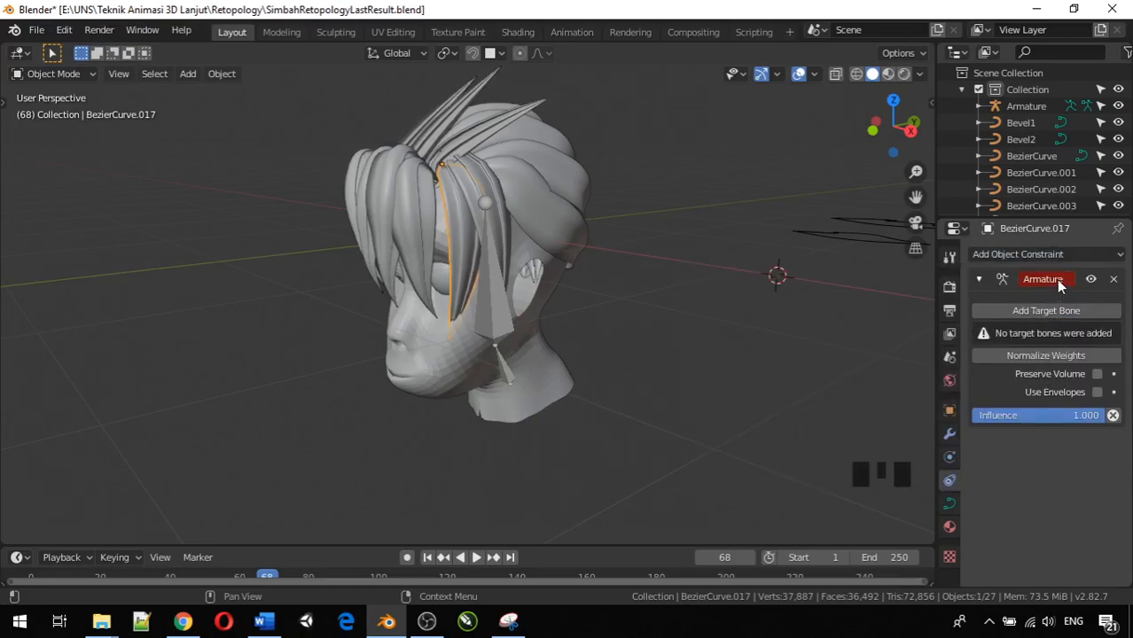
left_click(1056, 279)
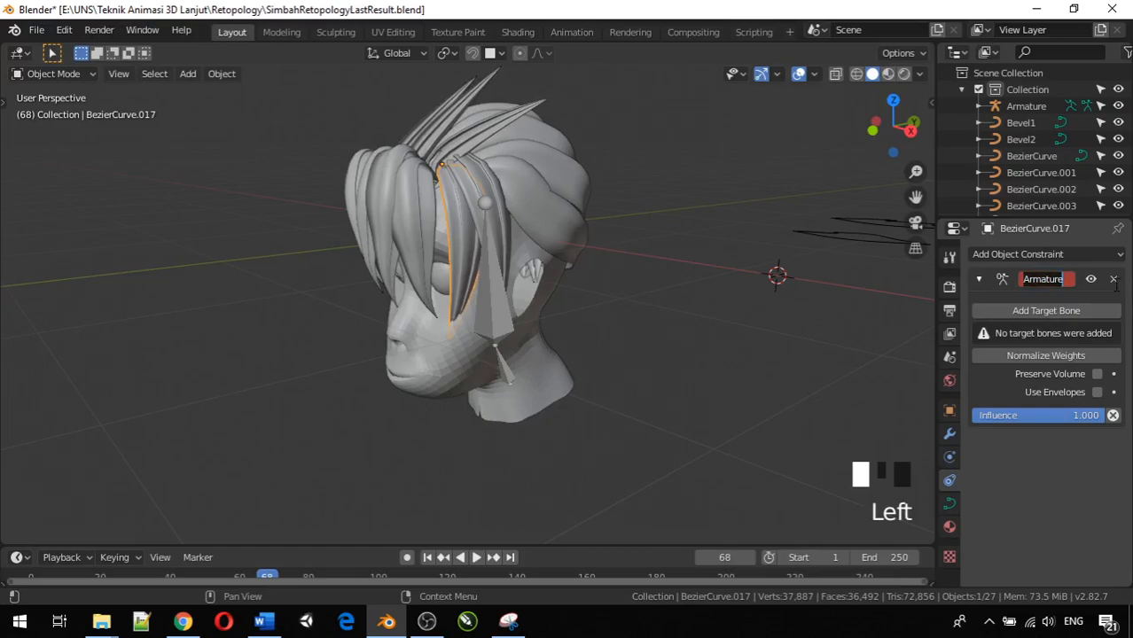
left_click(1113, 279)
Step: Give BezierCurve.017 a Child Of constraint targeting the Armature's TKepala bone, and set its inverse
left_click(1108, 254)
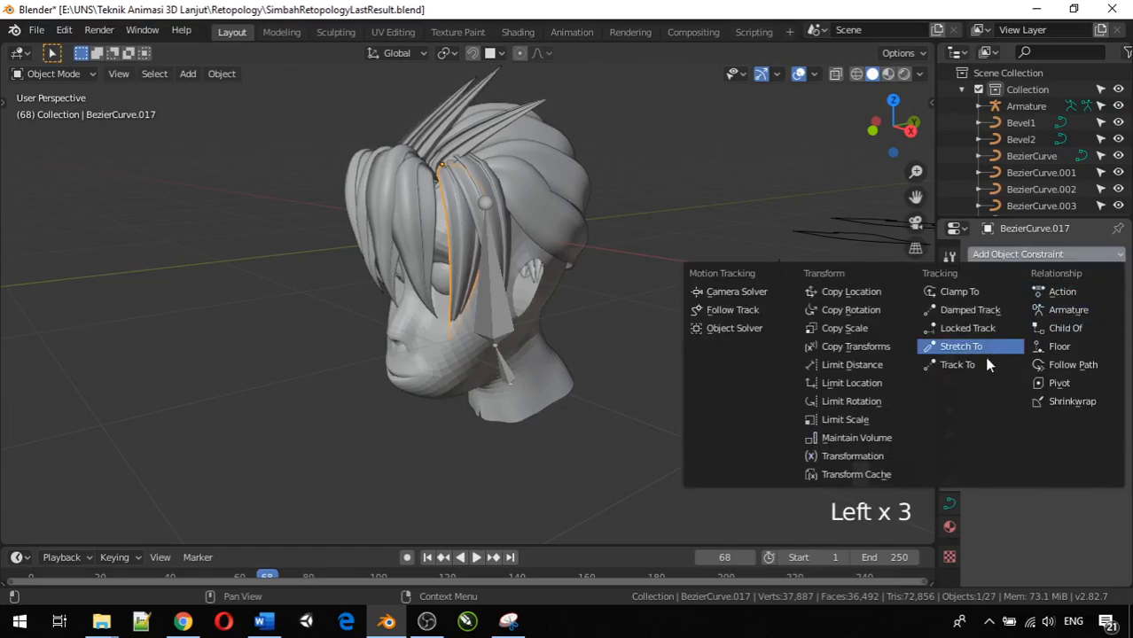
left_click(1046, 328)
left_click(1055, 311)
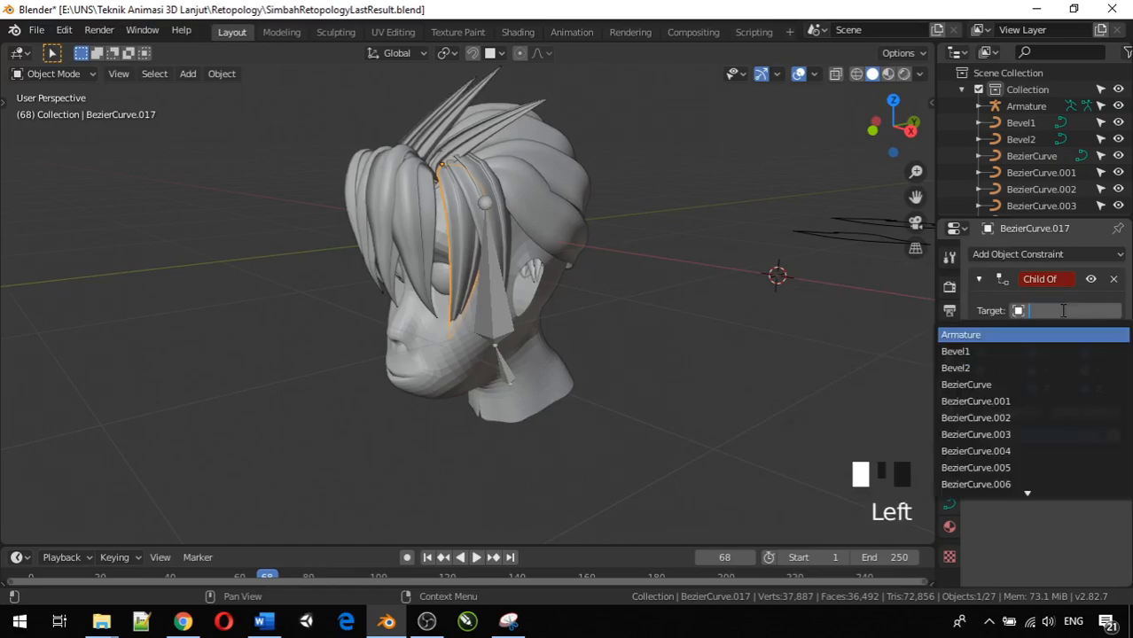
left_click(1019, 336)
left_click(1064, 334)
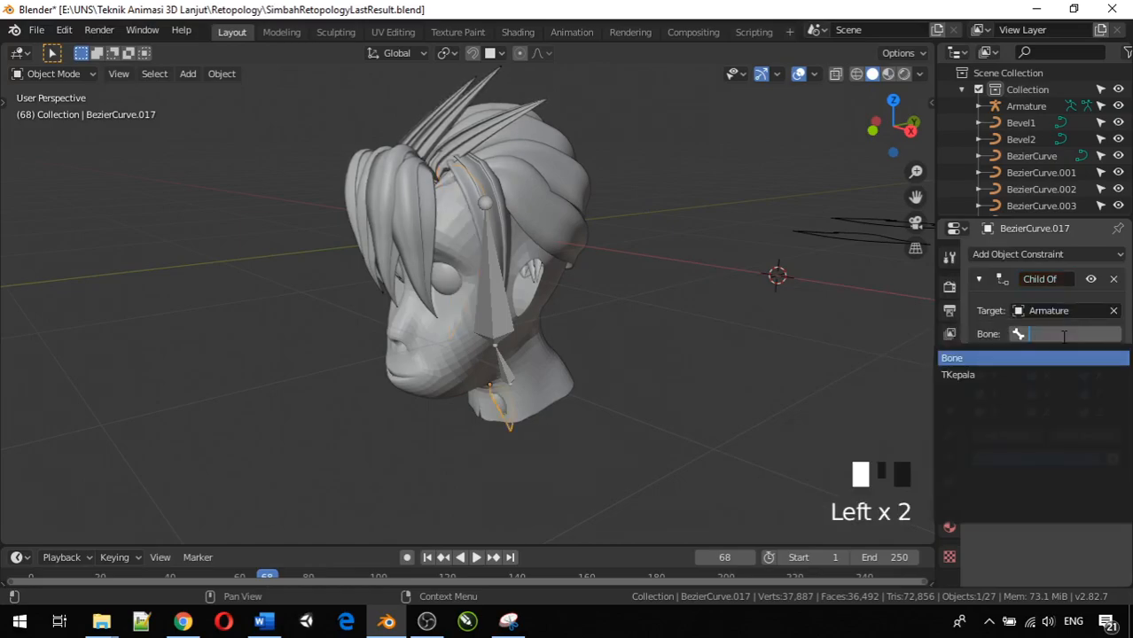
left_click(1034, 374)
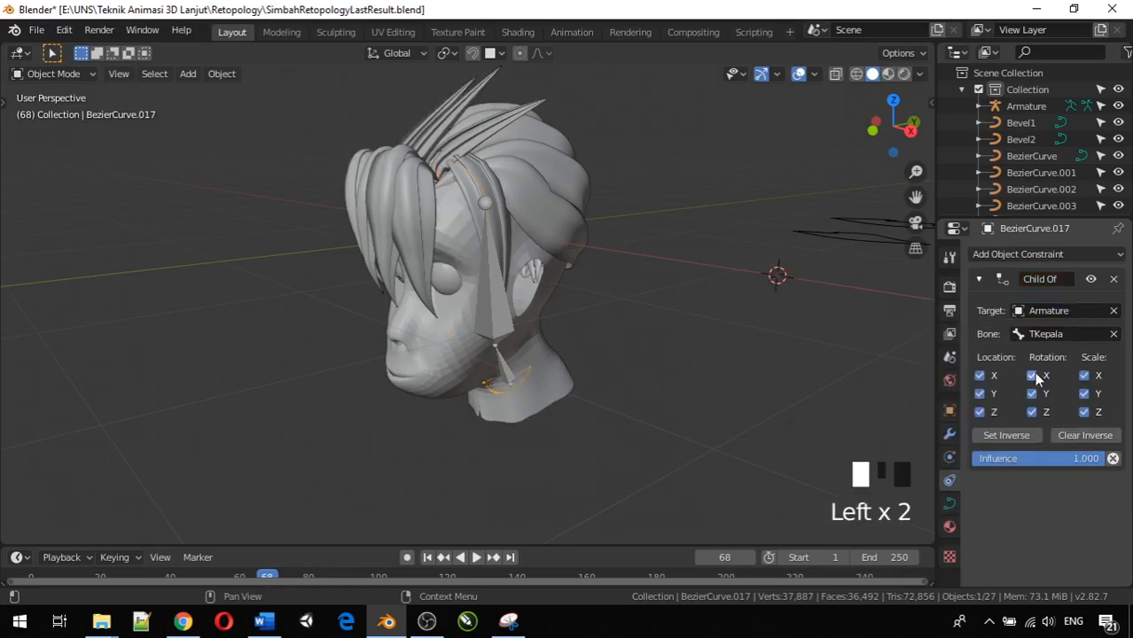
left_click(1013, 433)
Step: Select the wide fringe strand BezierCurve.001 at the side of the forehead
middle_click_drag(621, 307, 602, 270)
left_click(483, 198)
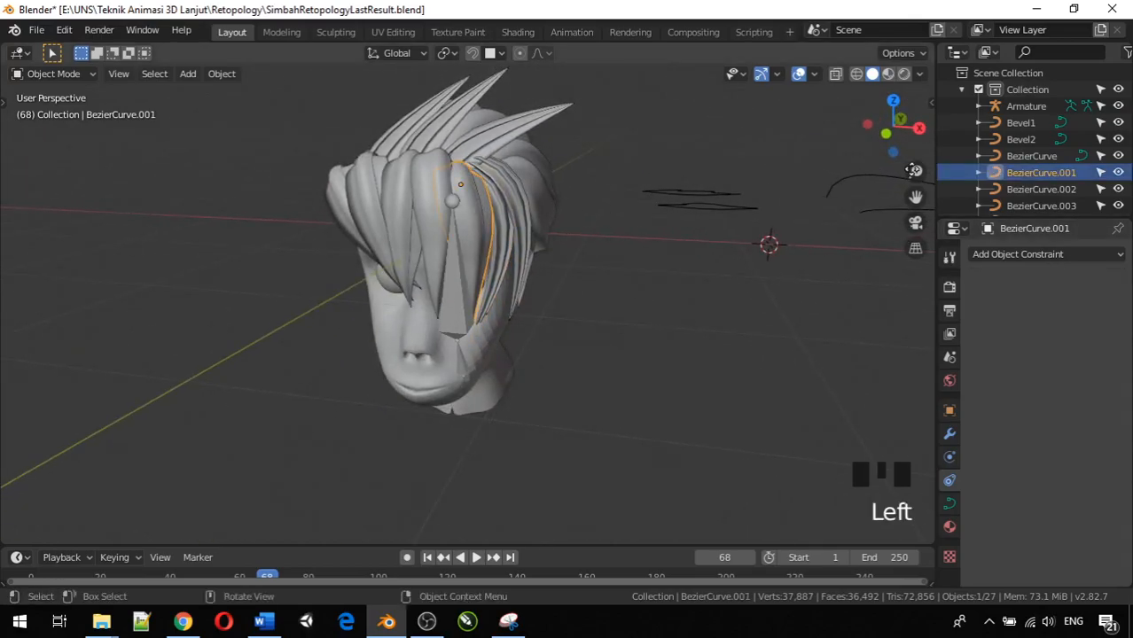
left_click(1042, 255)
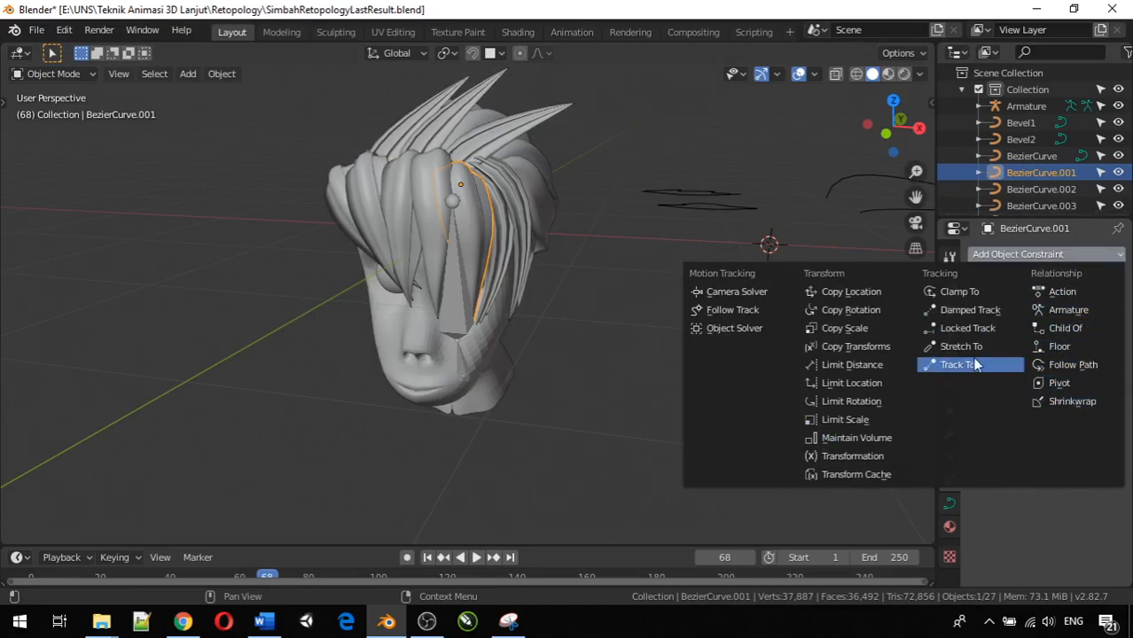
left_click(1053, 310)
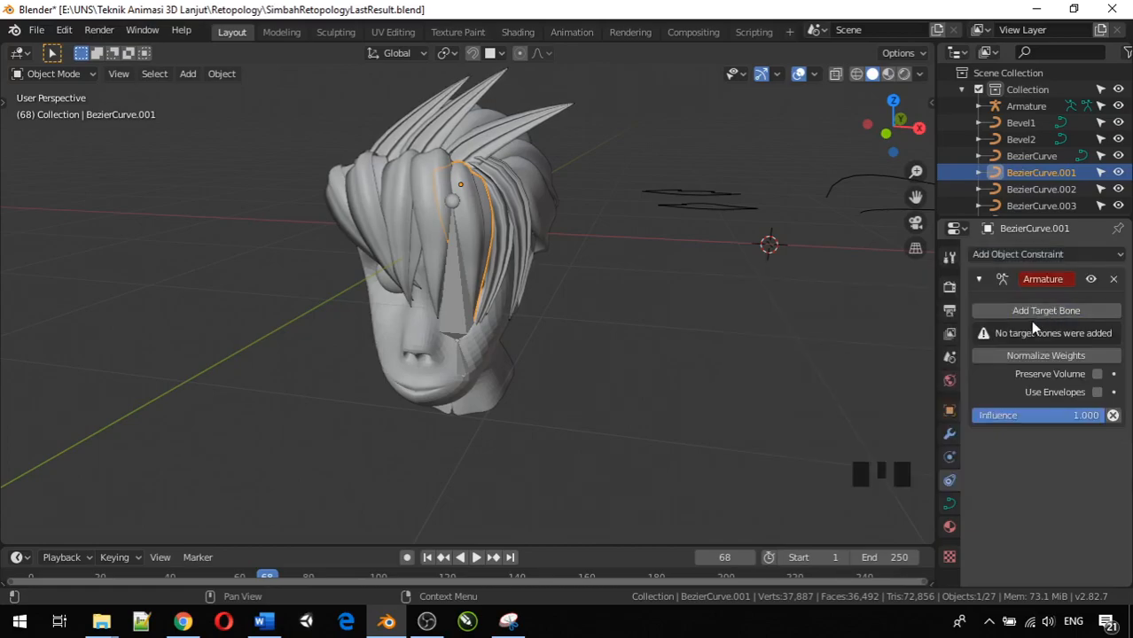
left_click(1114, 279)
Step: Give BezierCurve.001 a Child Of constraint targeting the Armature's TKepala bone, and set its inverse
left_click(1073, 251)
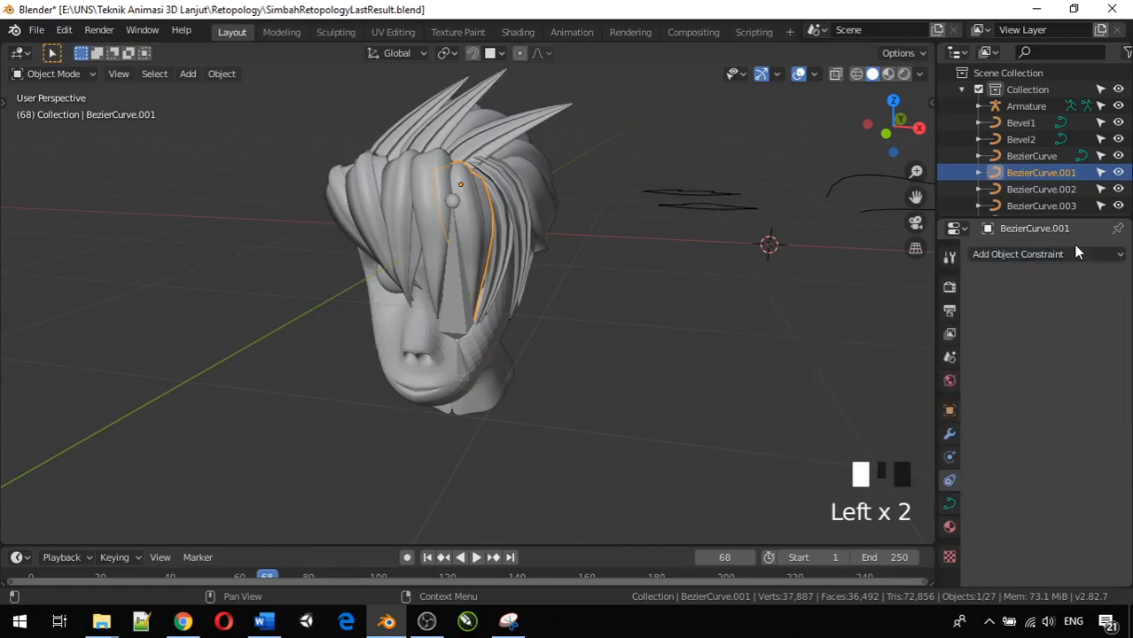
left_click(1068, 253)
left_click(1063, 330)
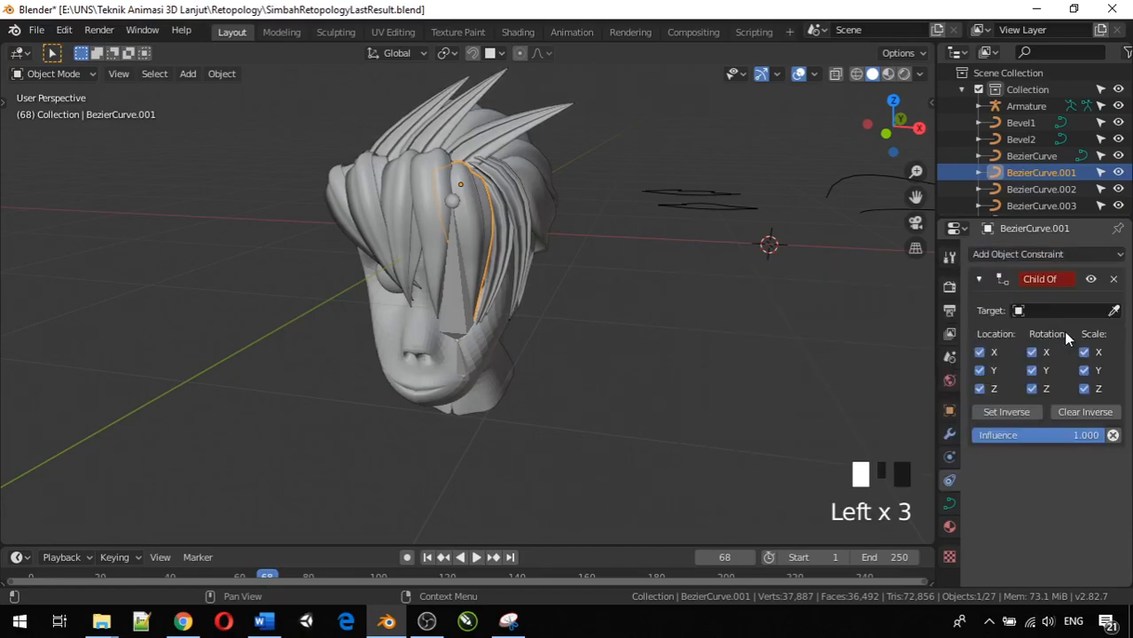
left_click(1074, 310)
left_click(1026, 334)
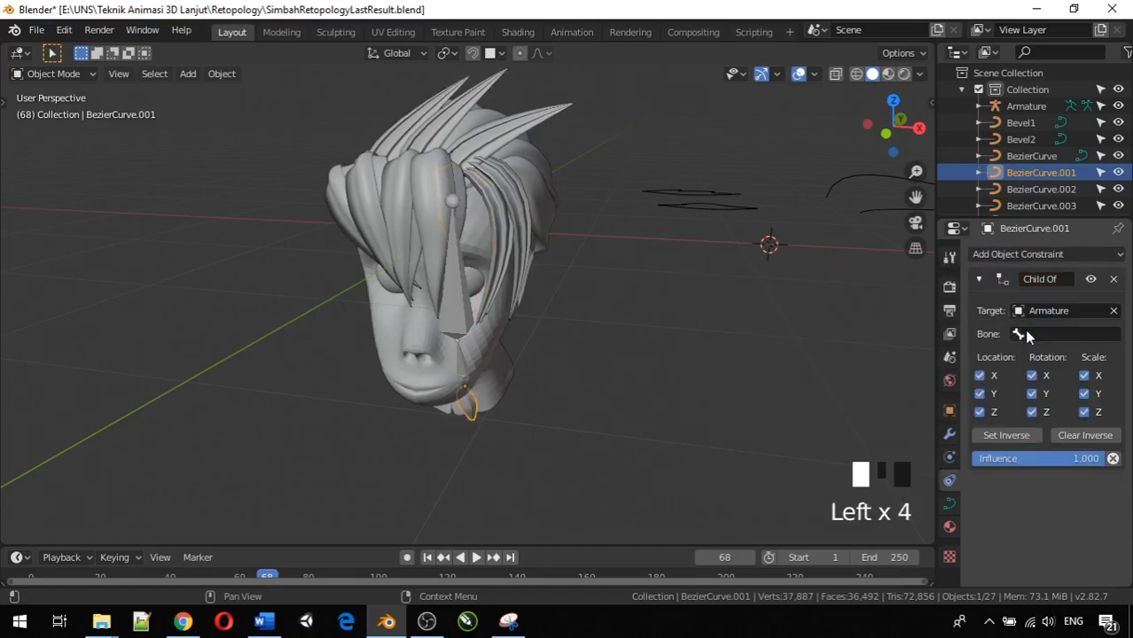
left_click(1060, 335)
left_click(1042, 375)
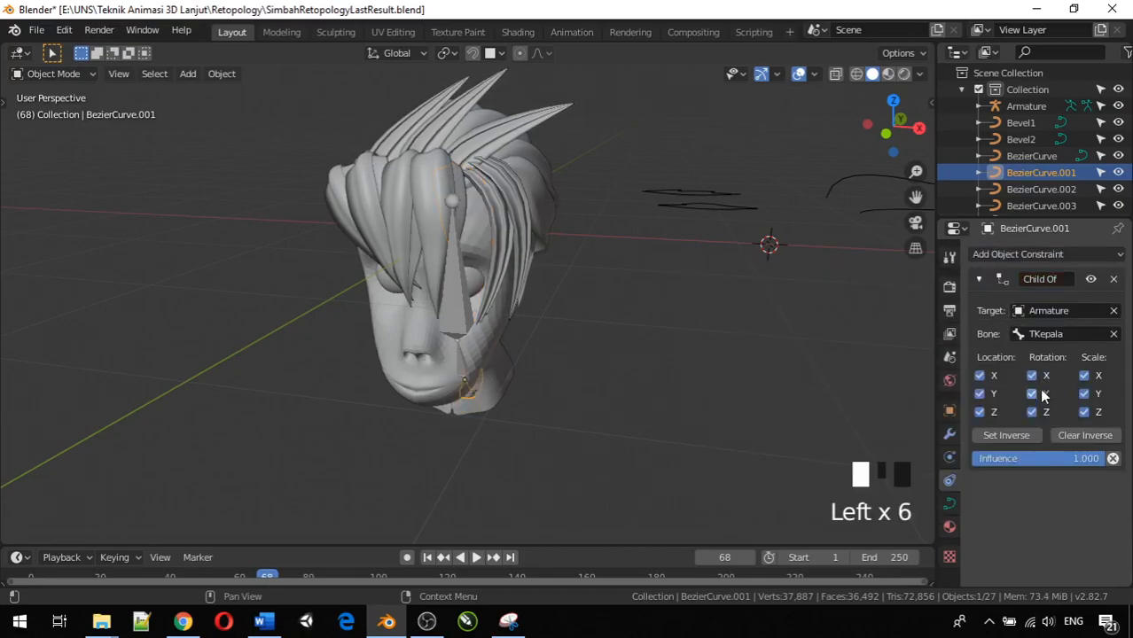
left_click(1020, 434)
Step: Attach the neighbouring fringe strand BezierCurve.003 to the Armature's TKepala bone with a Child Of constraint, and set its inverse
mouse_move(463, 222)
middle_mouse_down()
mouse_move(449, 218)
mouse_move(510, 206)
mouse_move(472, 226)
middle_mouse_up()
left_click(456, 192)
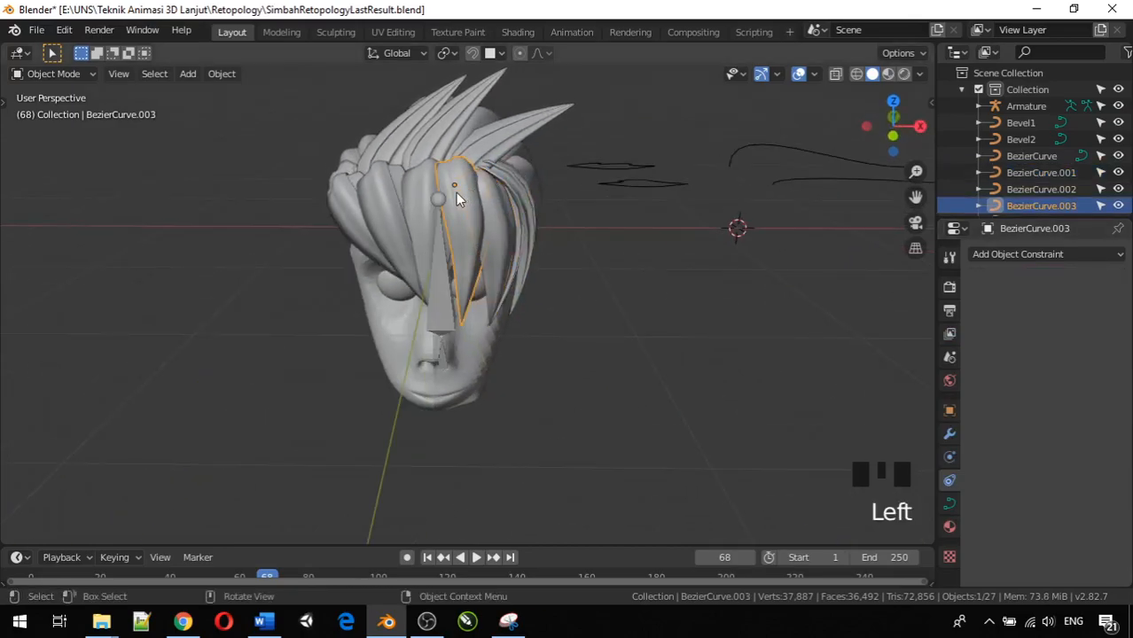
left_click(1009, 256)
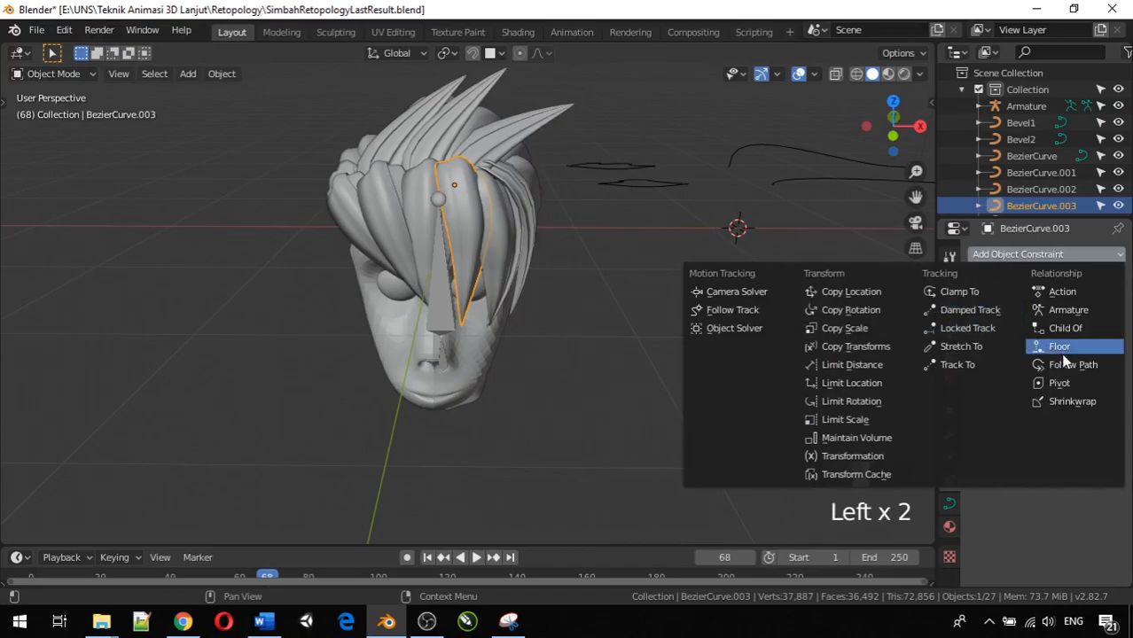
left_click(1086, 329)
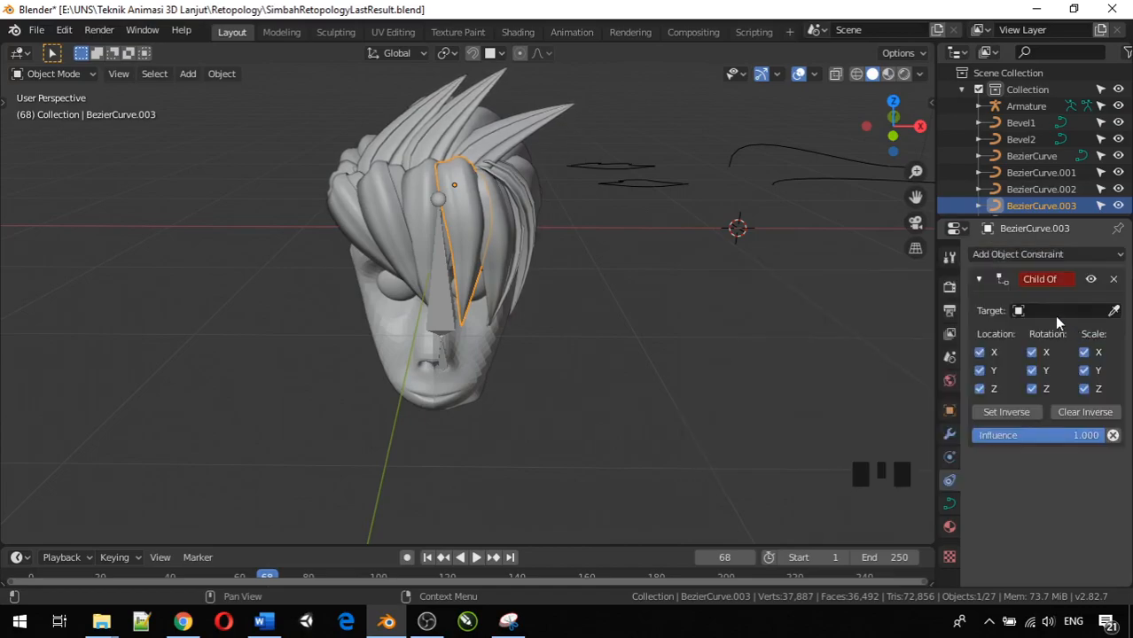
left_click(1052, 313)
left_click(1034, 336)
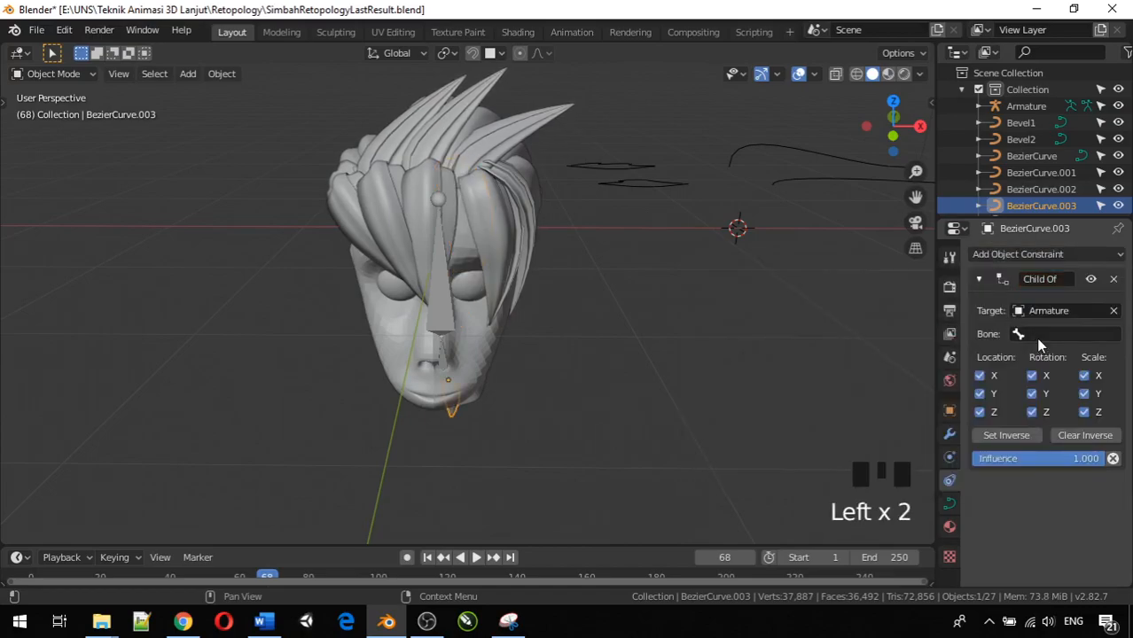
left_click(1036, 335)
left_click(1008, 373)
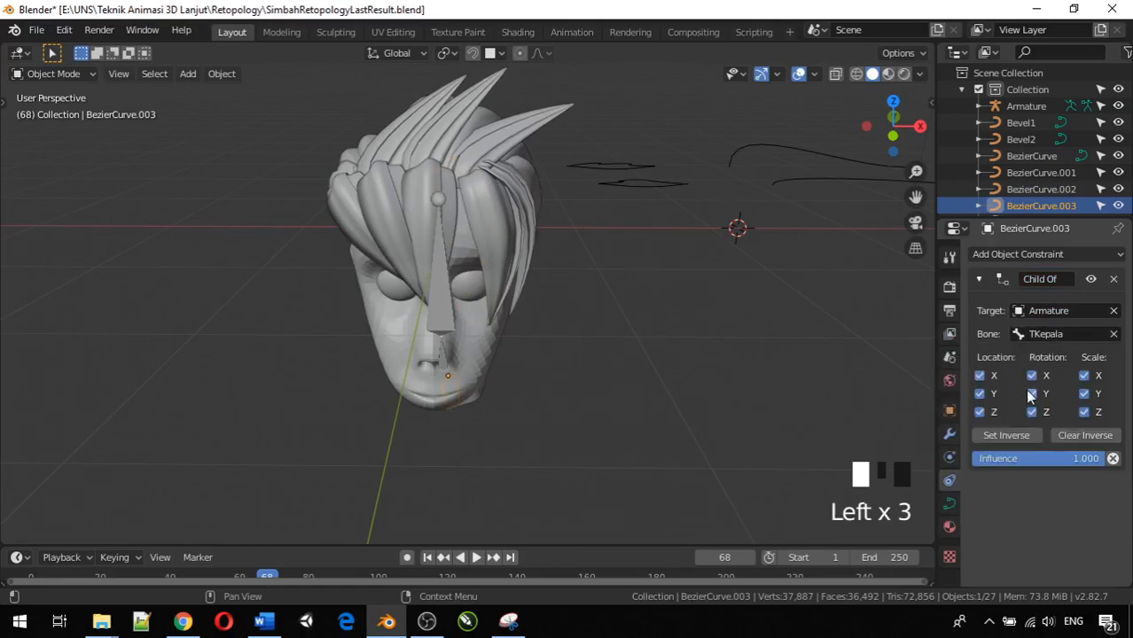
left_click(1017, 435)
Step: Attach the central fringe strand BezierCurve to the Armature's TKepala bone with a Child Of constraint, and set its inverse
left_click(417, 209)
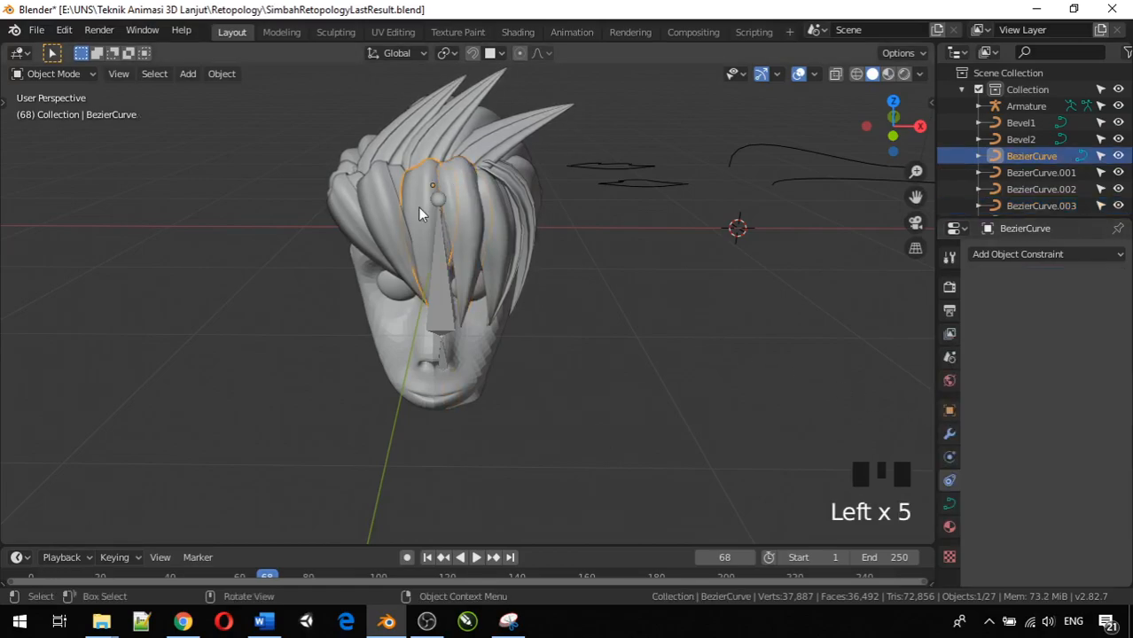
left_click(1019, 254)
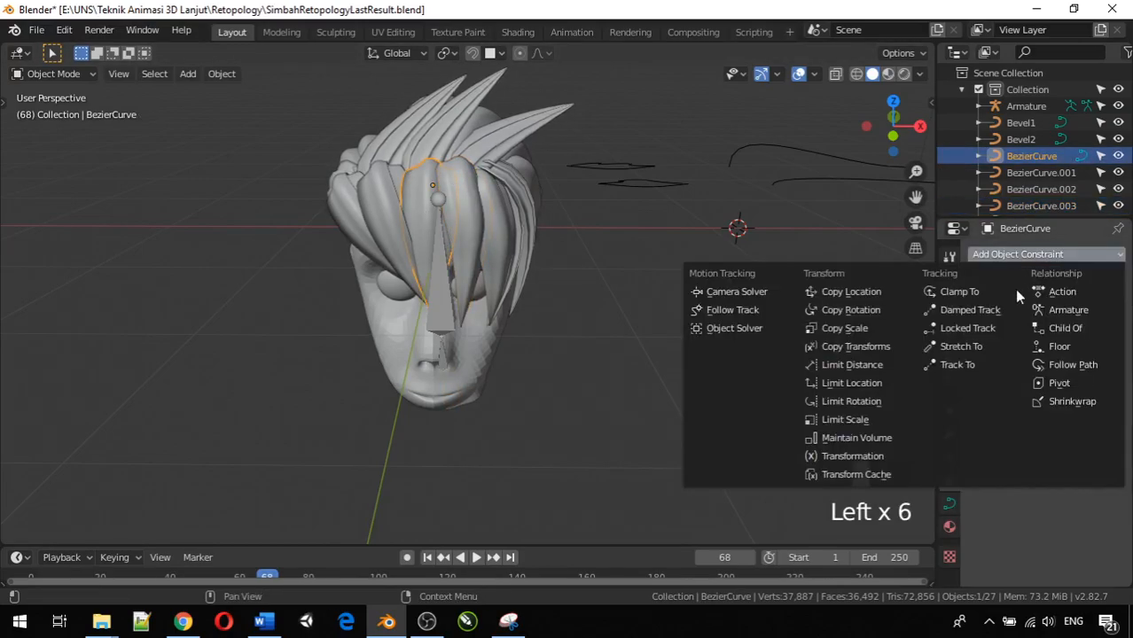
left_click(1062, 328)
left_click(1057, 311)
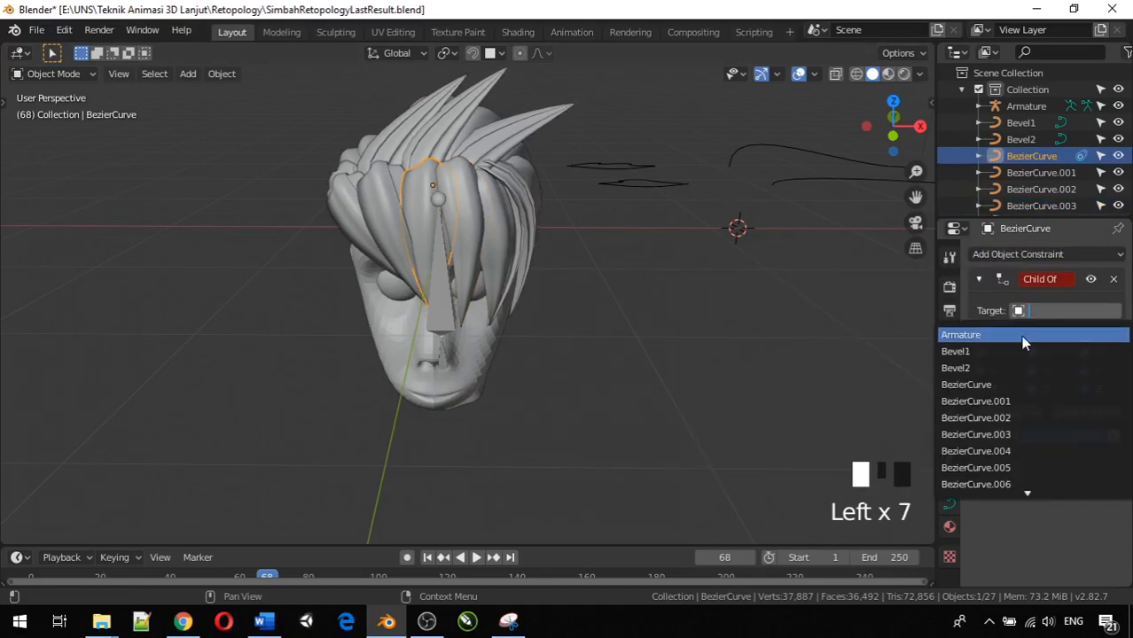
left_click(1020, 335)
left_click(1033, 335)
left_click(1028, 375)
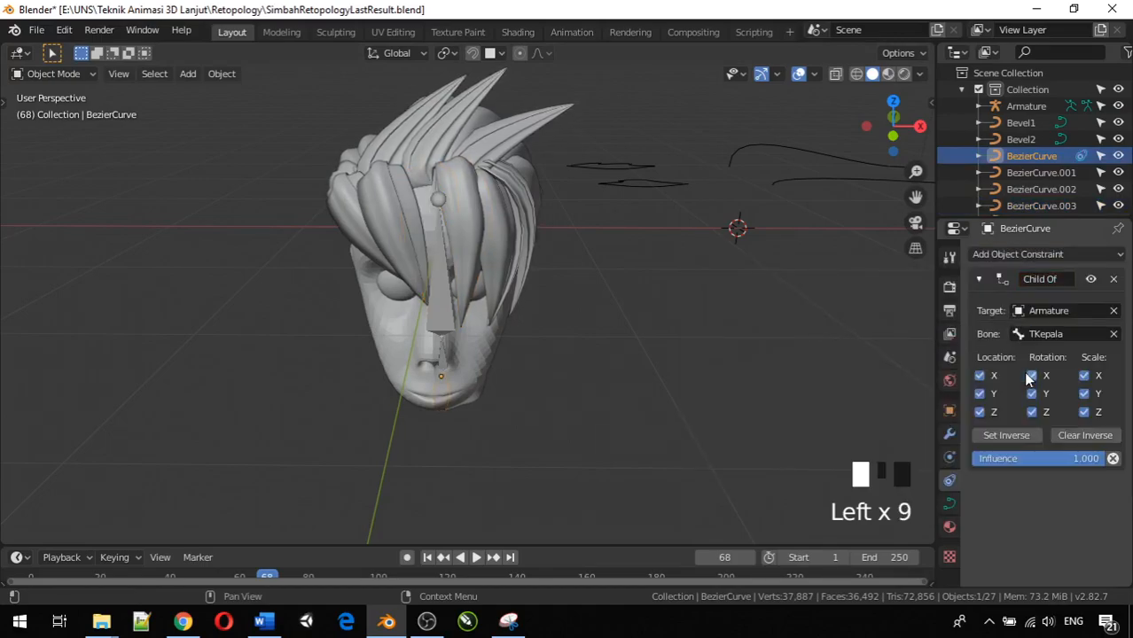
left_click(1006, 435)
Step: Give the fringe strand BezierCurve.002 a Child Of constraint targeting the Armature's TKepala bone, and set its inverse
middle_click_drag(627, 293, 670, 291)
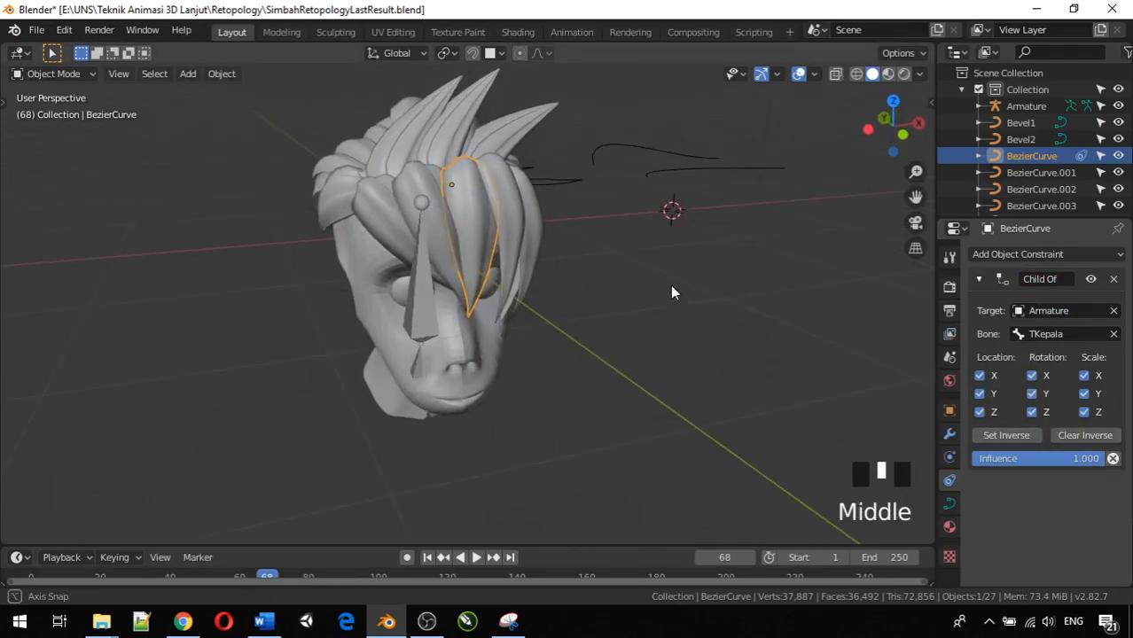
left_click(423, 183)
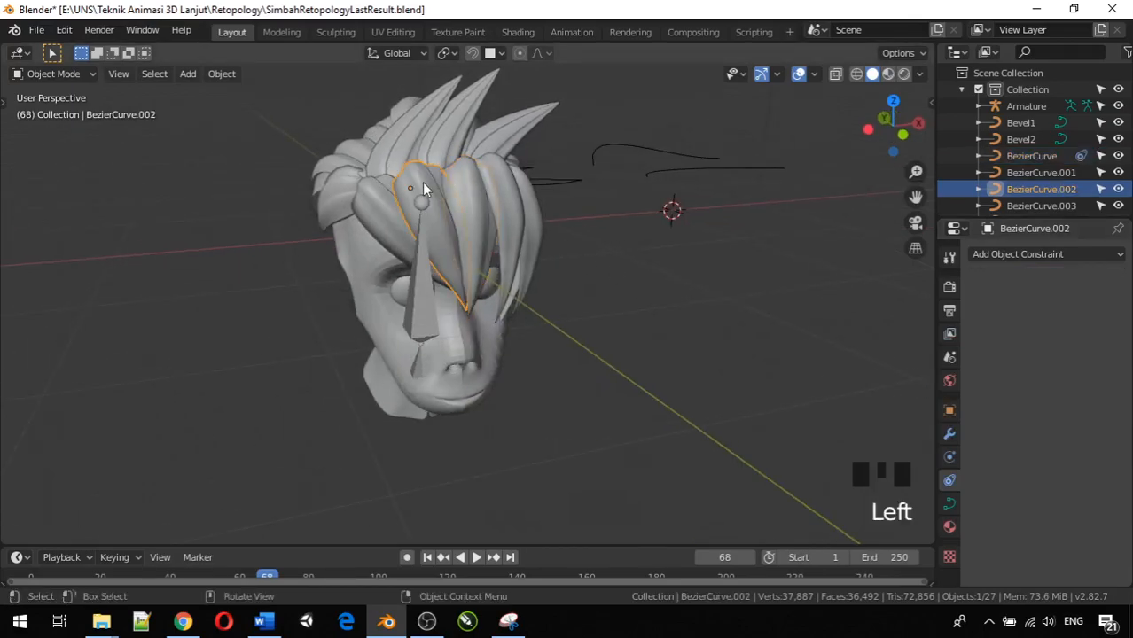
left_click(1059, 253)
left_click(1061, 328)
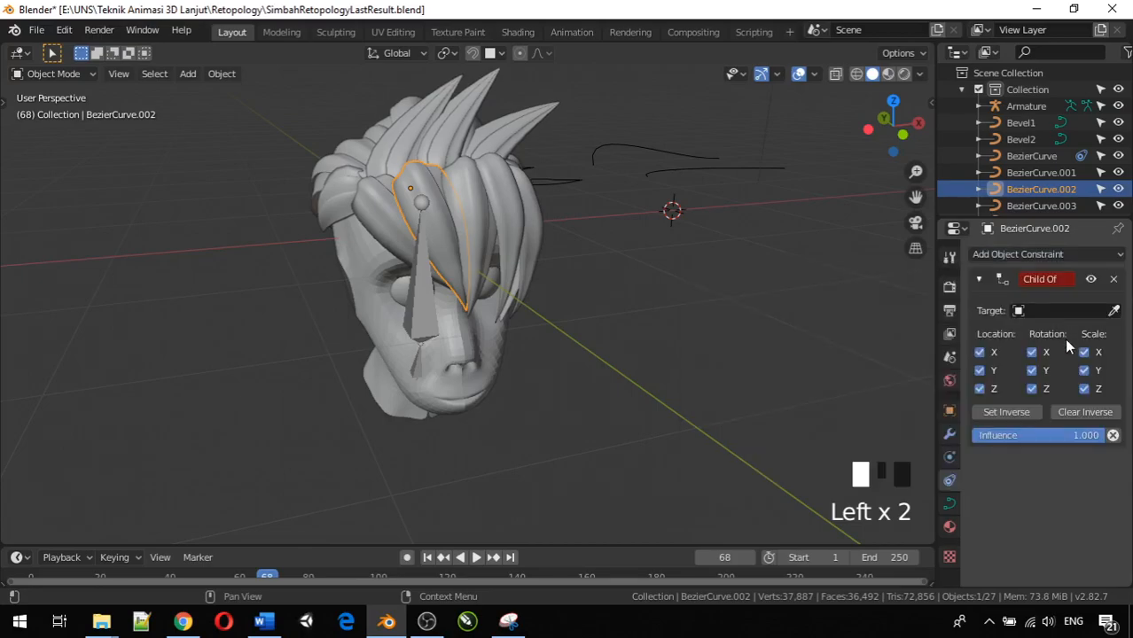
left_click(1042, 309)
left_click(1039, 334)
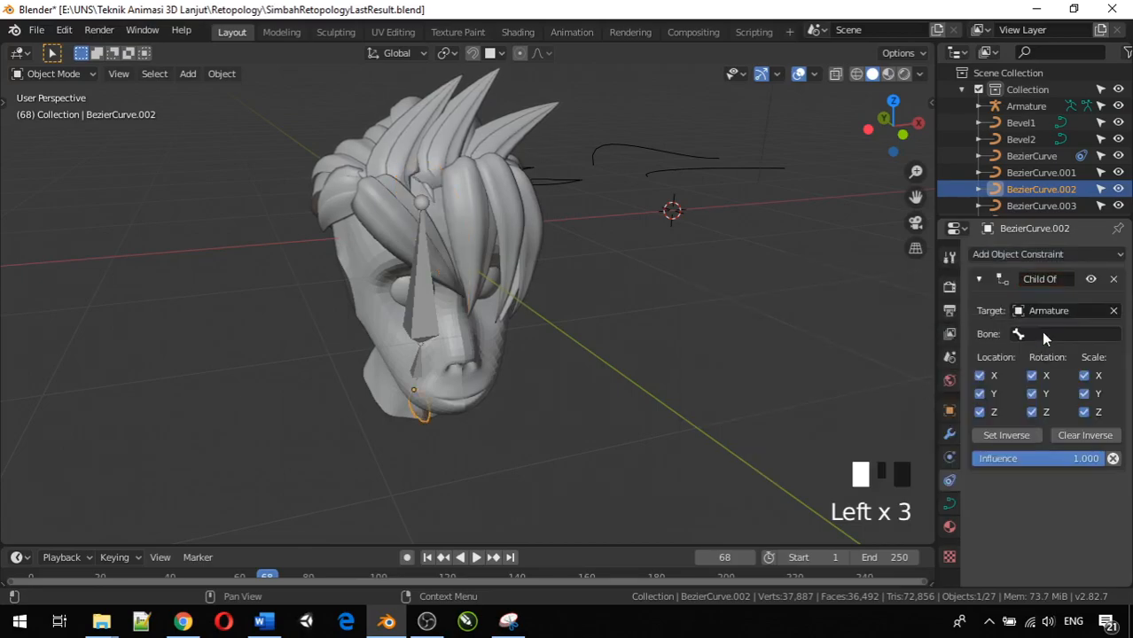
left_click(1041, 333)
left_click(1015, 375)
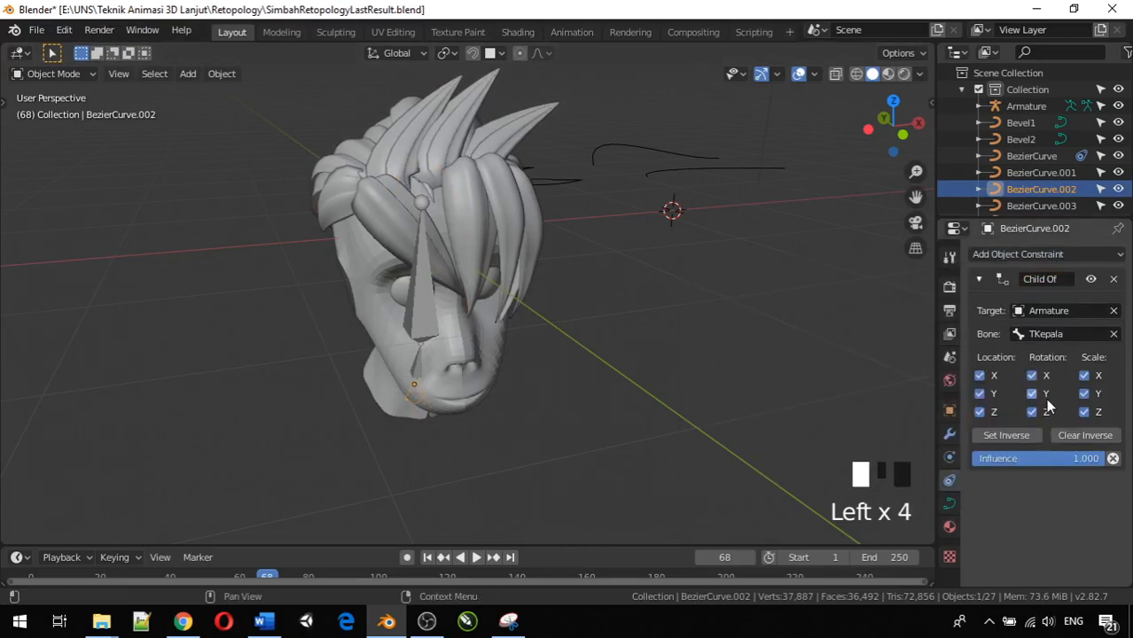
left_click(1002, 432)
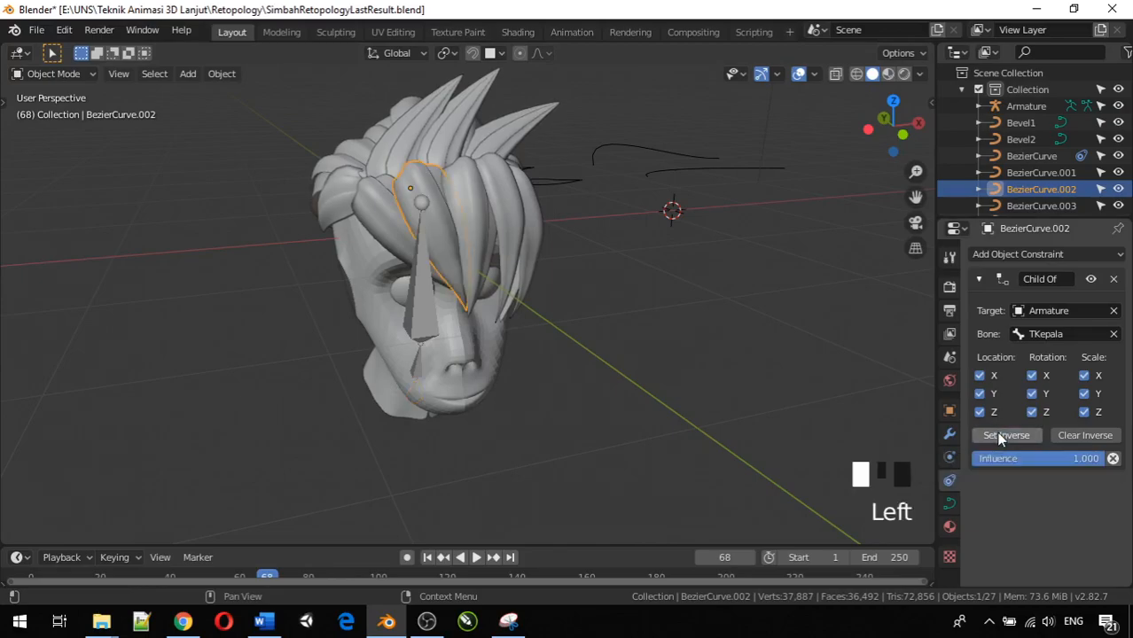
Step: Attach the outer fringe strand BezierCurve.004 to the Armature's TKepala bone with a Child Of constraint, and set its inverse
left_click(369, 198)
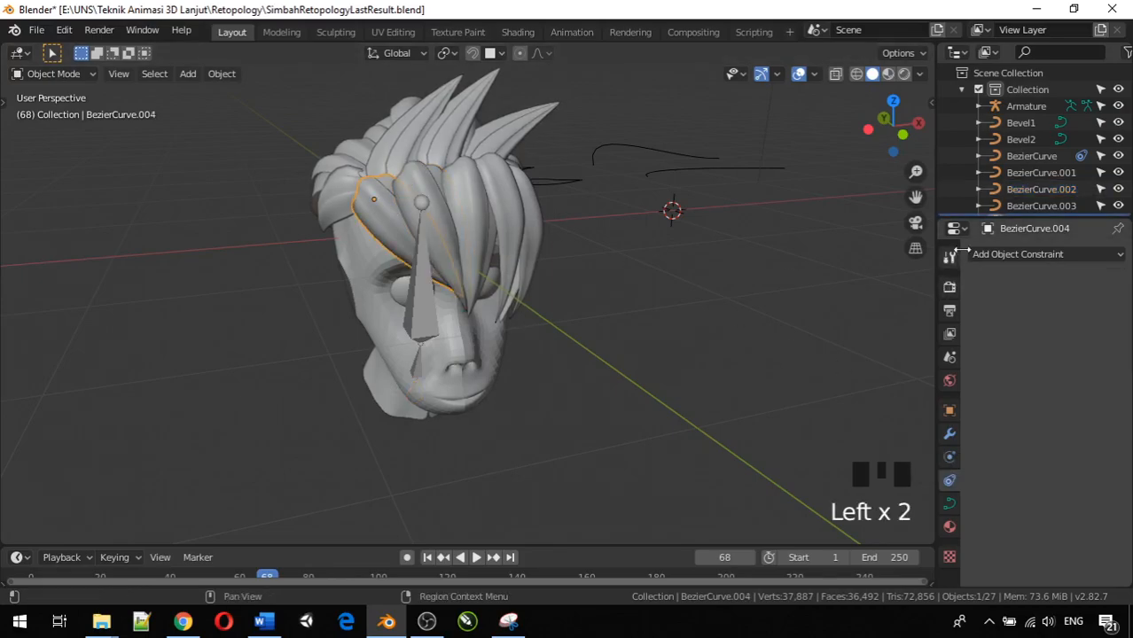
left_click(1011, 255)
left_click(1064, 328)
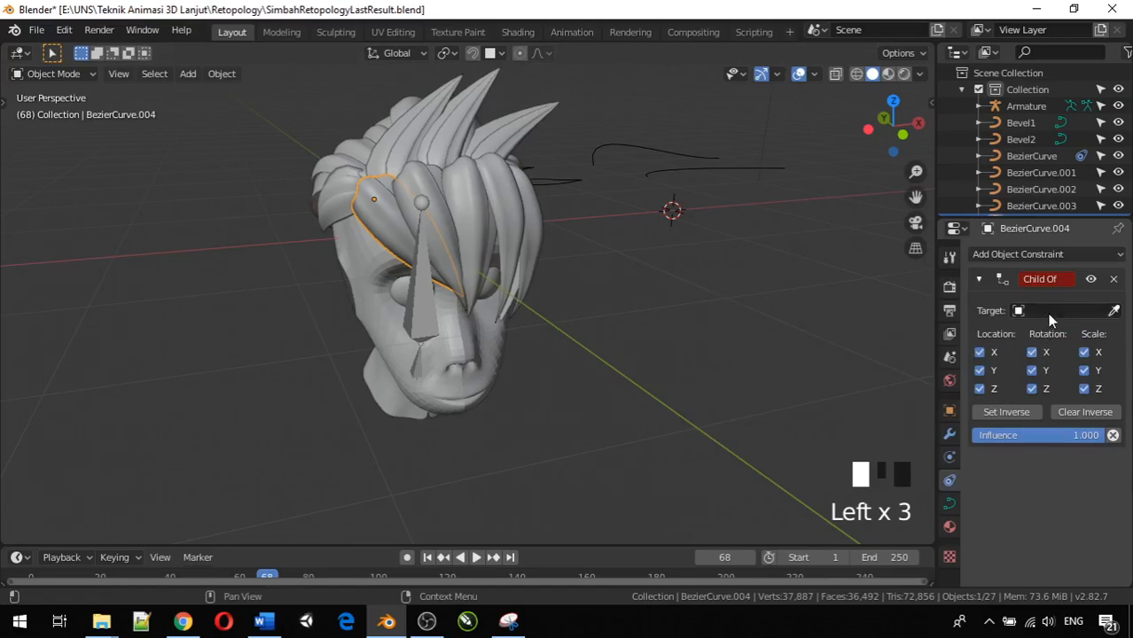
left_click(1050, 312)
left_click(1046, 331)
left_click(1055, 334)
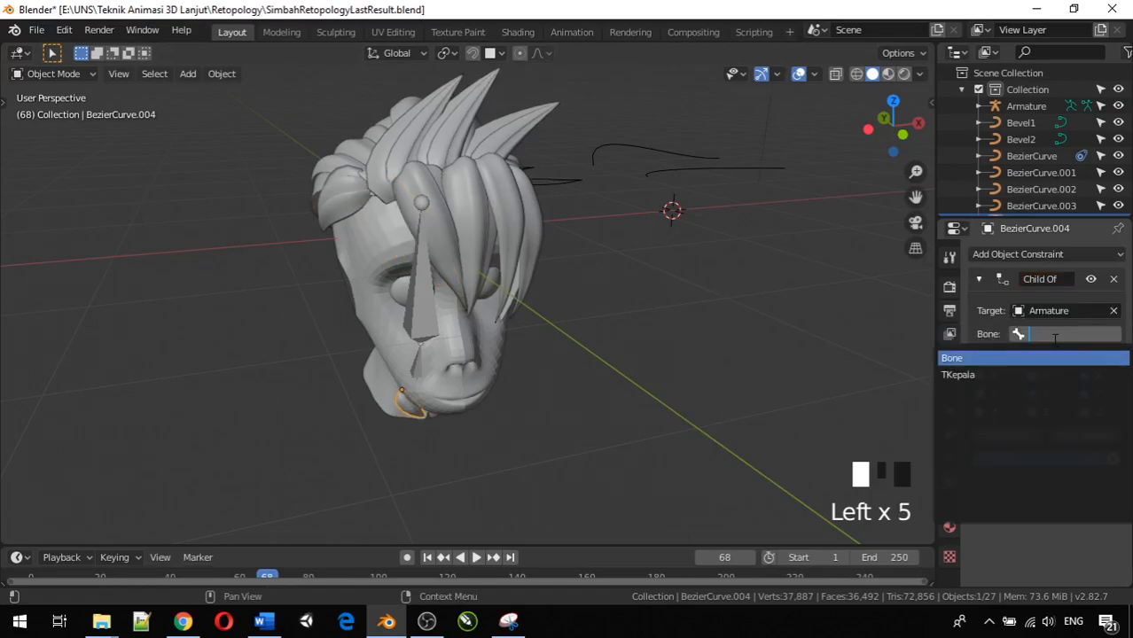
left_click(1051, 374)
left_click(1011, 435)
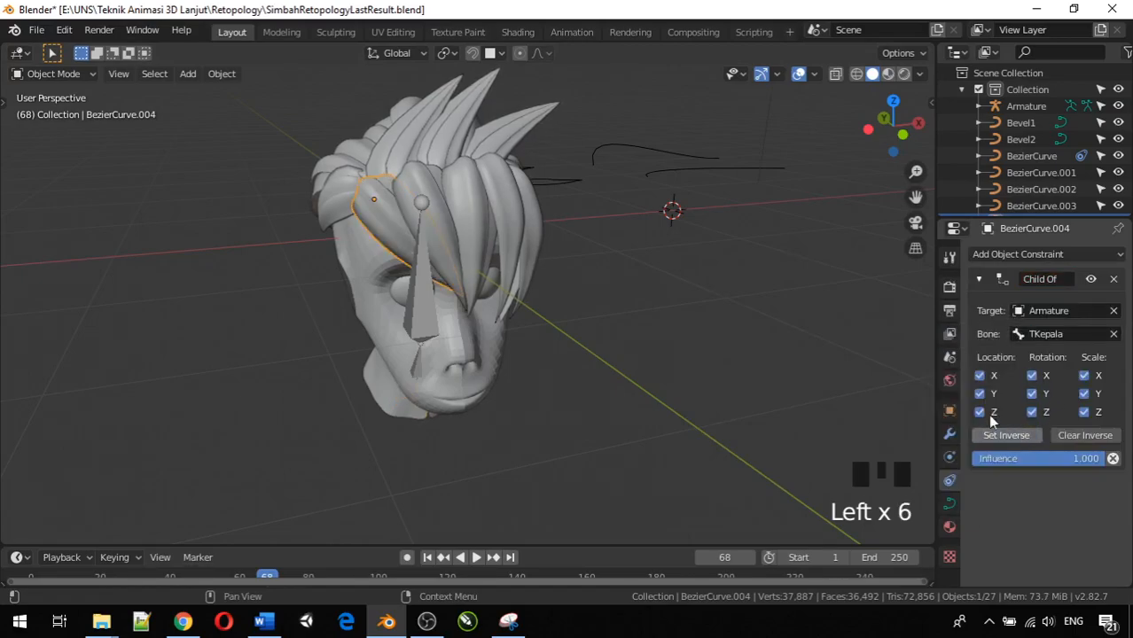
Step: Give the temple strand BezierCurve.006 a Child Of constraint targeting the Armature's TKepala bone, and set its inverse
middle_click_drag(680, 312, 546, 180)
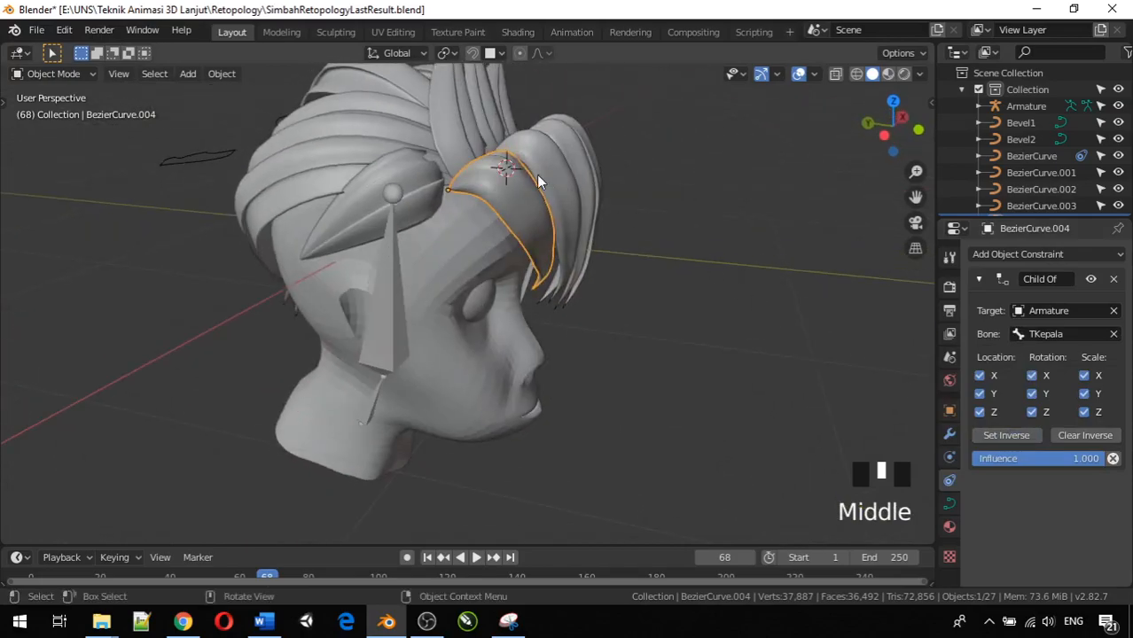
left_click(413, 180)
left_click(986, 254)
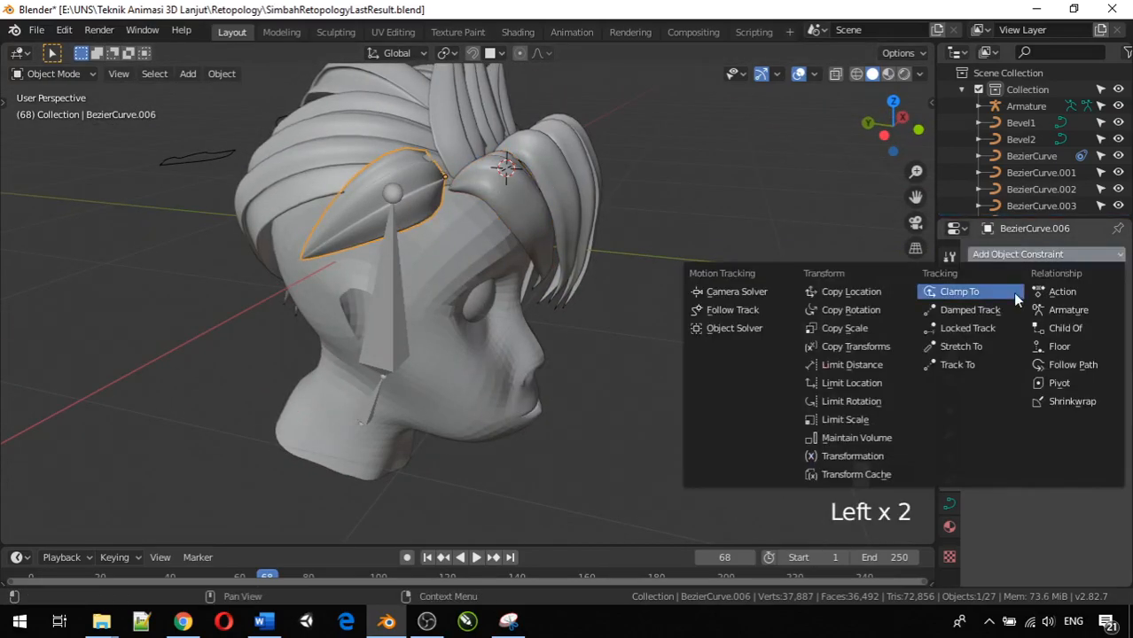
left_click(1055, 329)
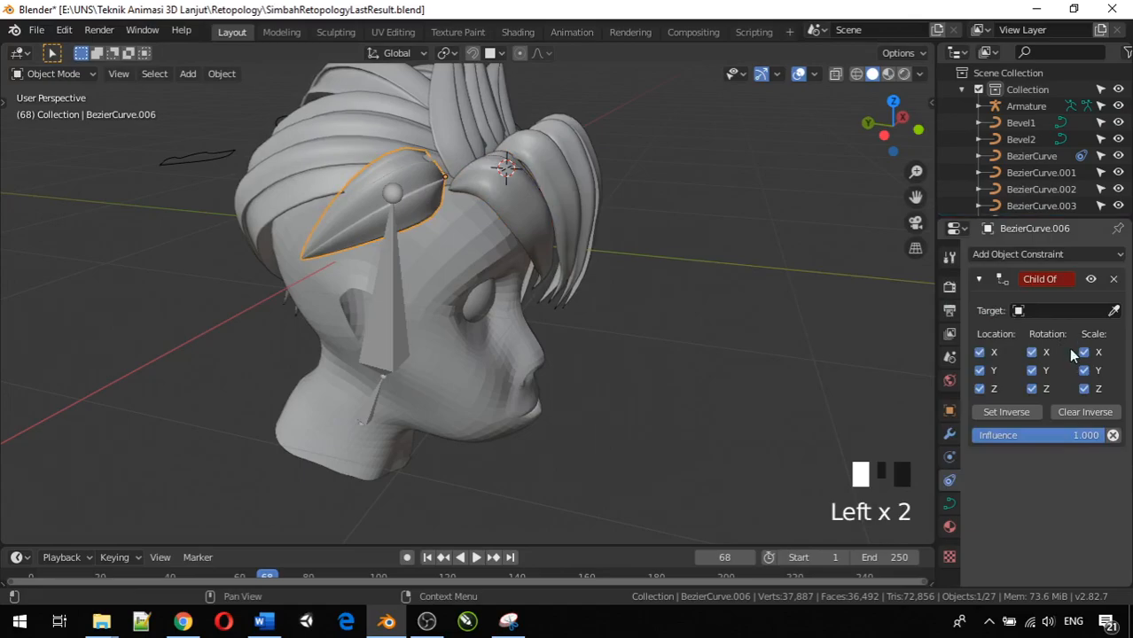
left_click(1052, 311)
left_click(1030, 335)
left_click(1034, 334)
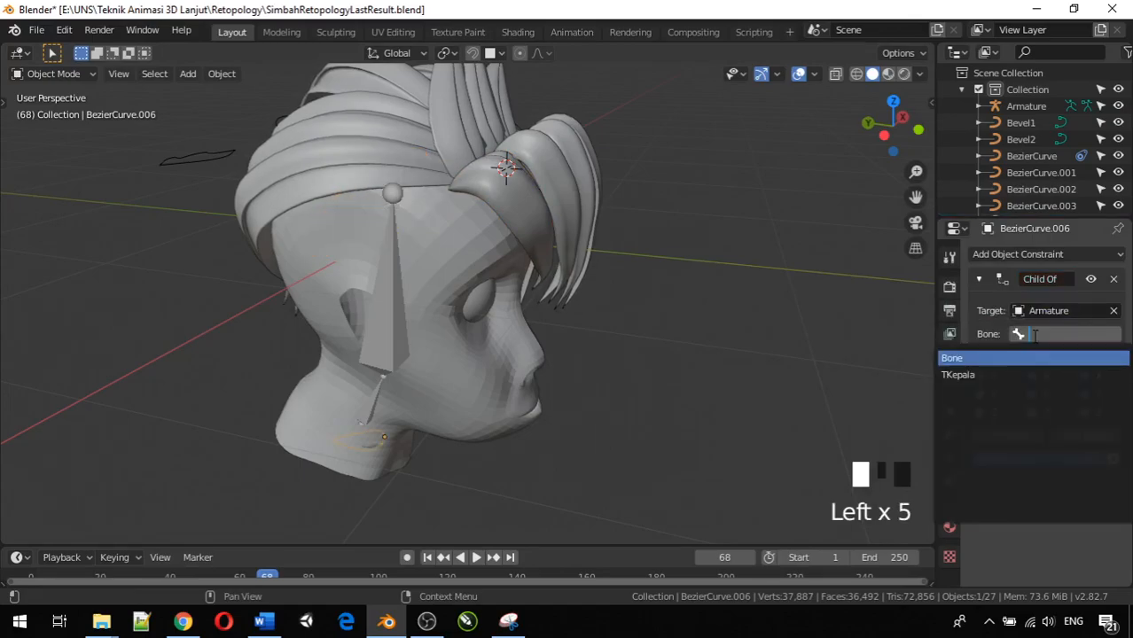
left_click(1030, 373)
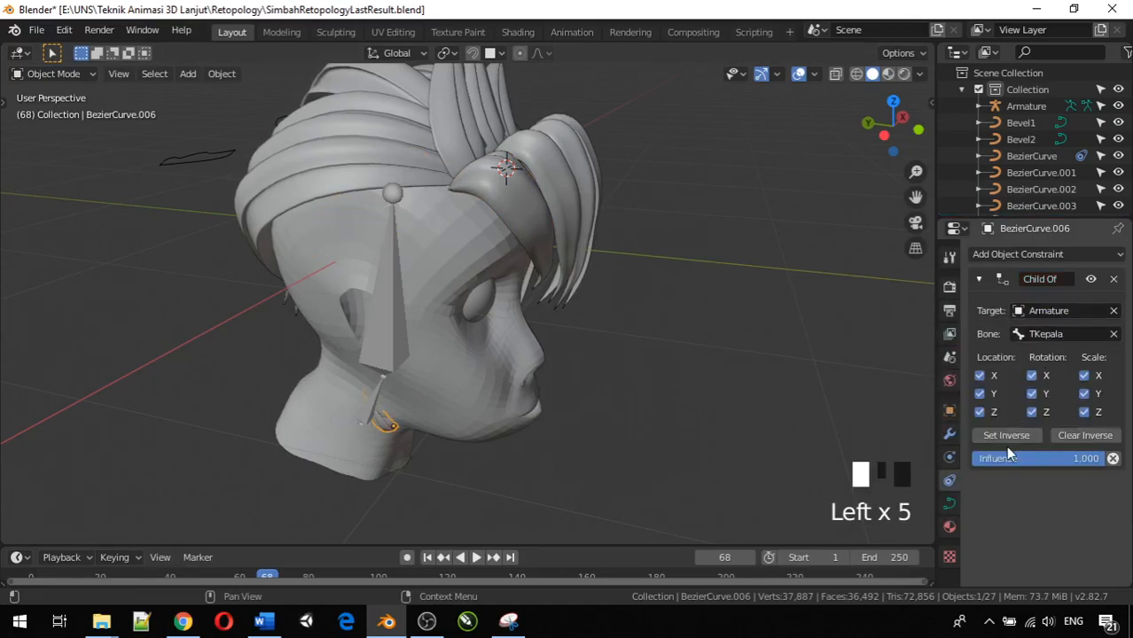
Step: Attach the outermost upright spike BezierCurve.016 to the Armature's TKepala bone with a Child Of constraint, and set its inverse
middle_click_drag(694, 261, 436, 277)
left_click(472, 192)
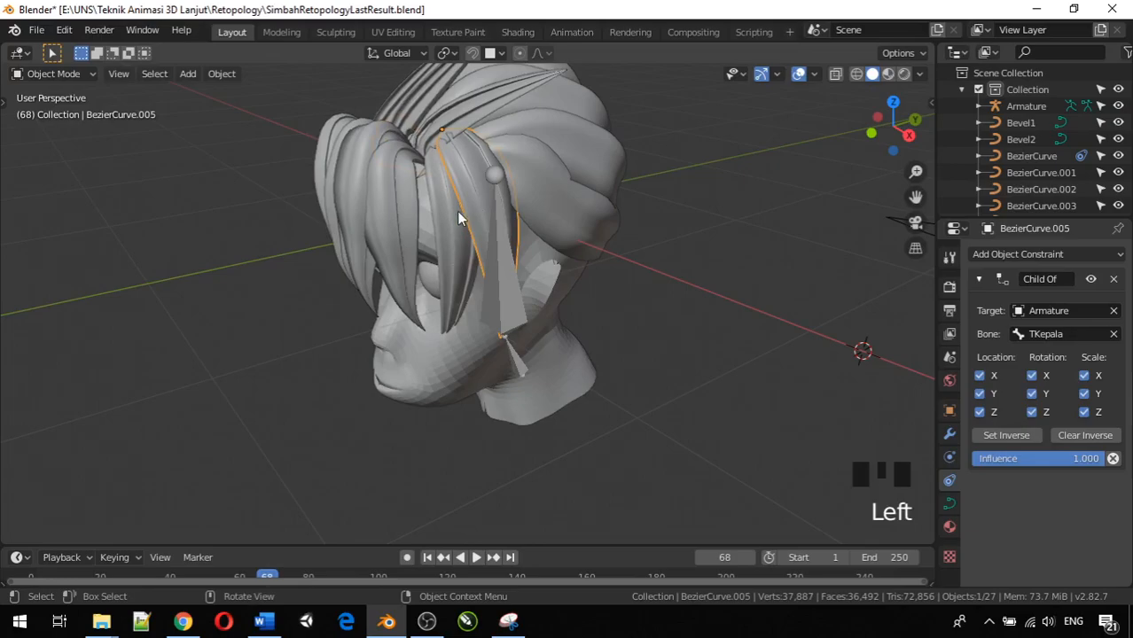
left_click(453, 219)
middle_click_drag(449, 216, 581, 254)
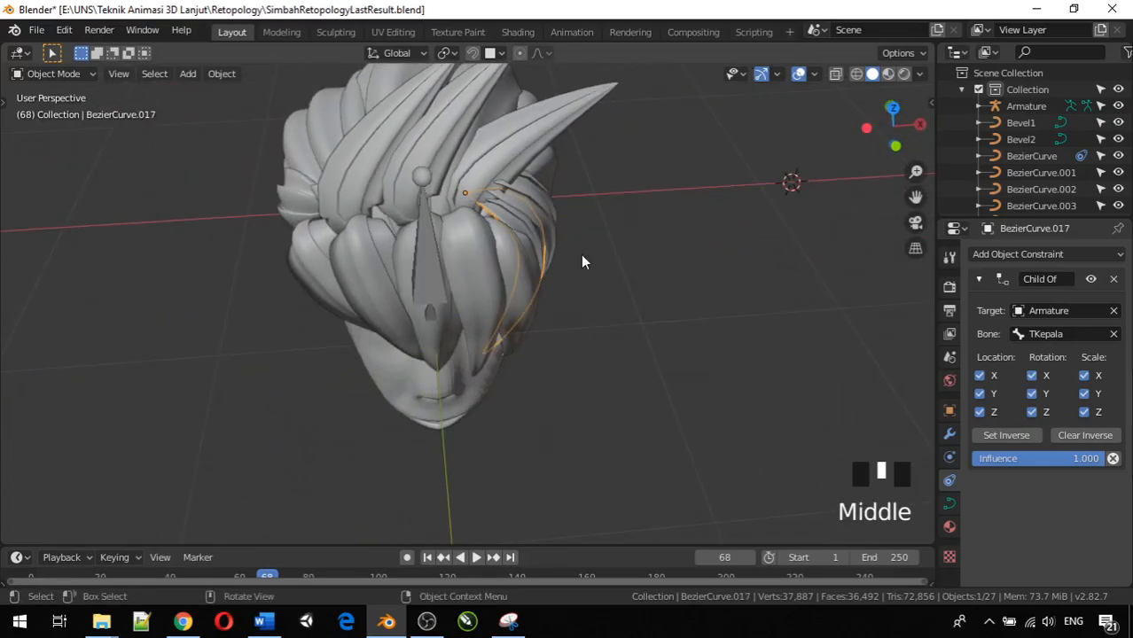
left_click(507, 154)
left_click(1017, 256)
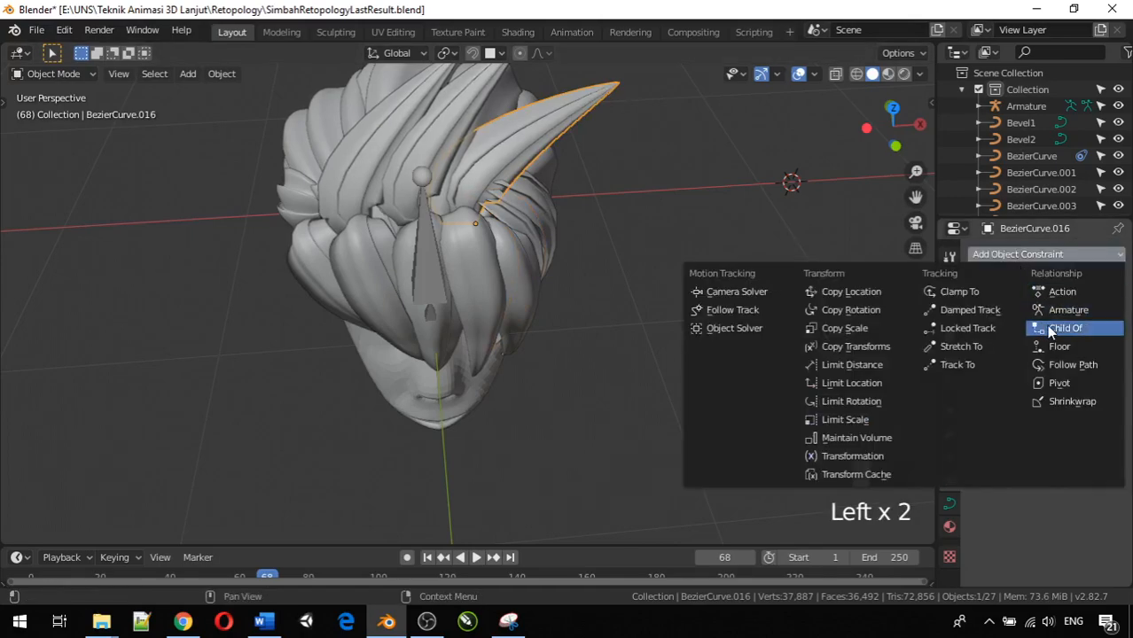
left_click(1068, 328)
left_click(1051, 312)
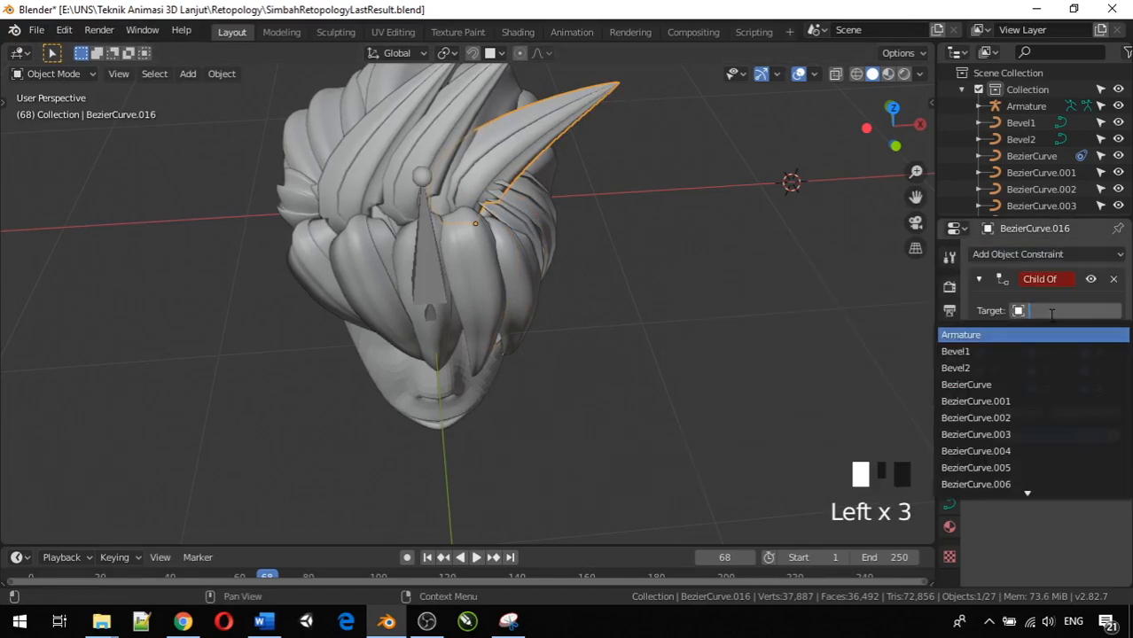
left_click(1028, 334)
left_click(1044, 335)
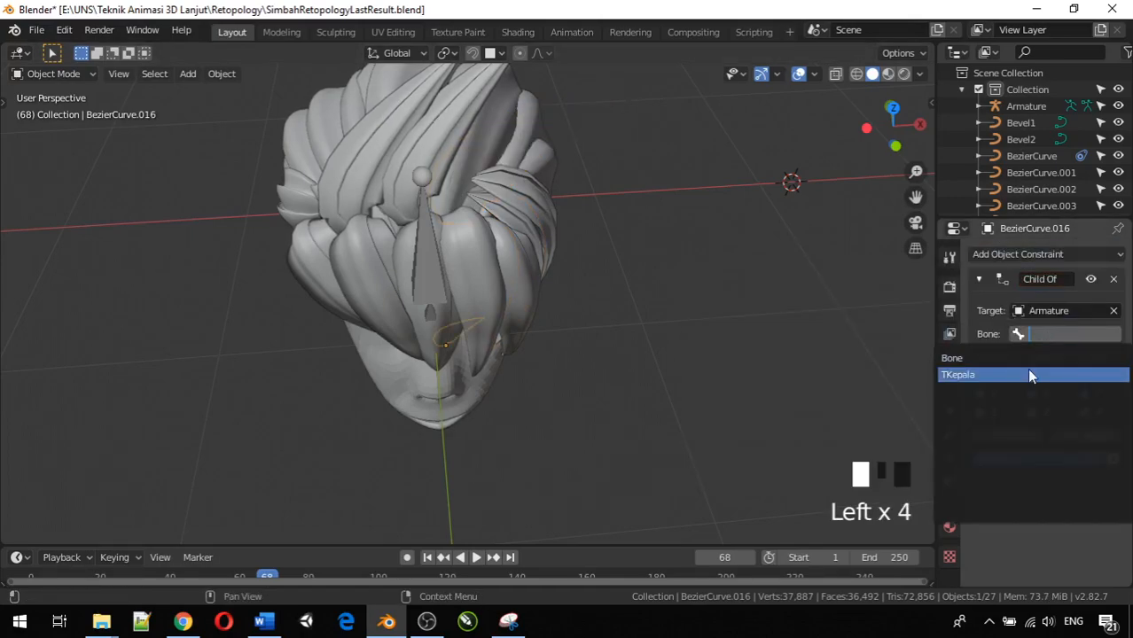
left_click(1005, 374)
left_click(991, 433)
Step: Give the middle upright spike BezierCurve.015 a Child Of constraint targeting the Armature's TKepala bone, and set its inverse
left_click(441, 126)
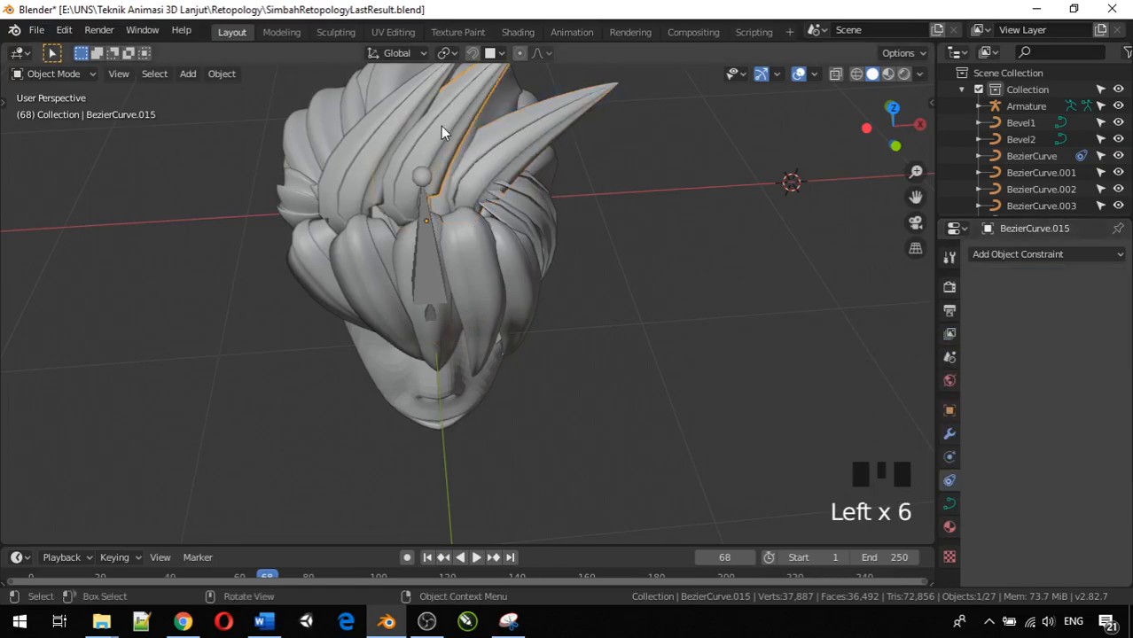
left_click(995, 257)
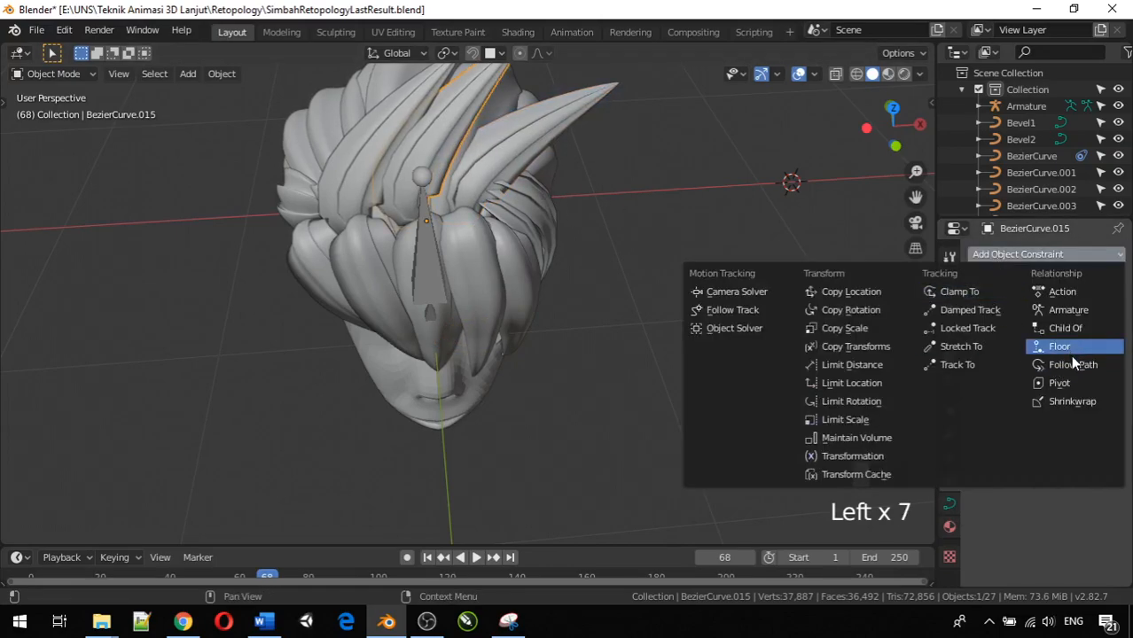
left_click(1065, 329)
left_click(1061, 312)
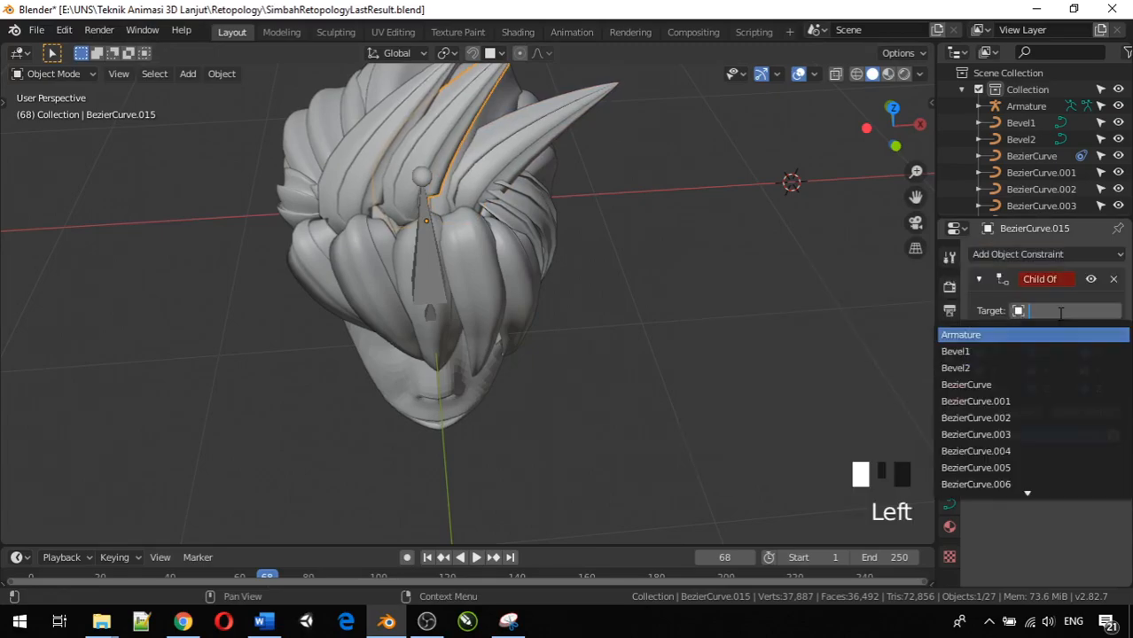
left_click(1023, 335)
left_click(1029, 335)
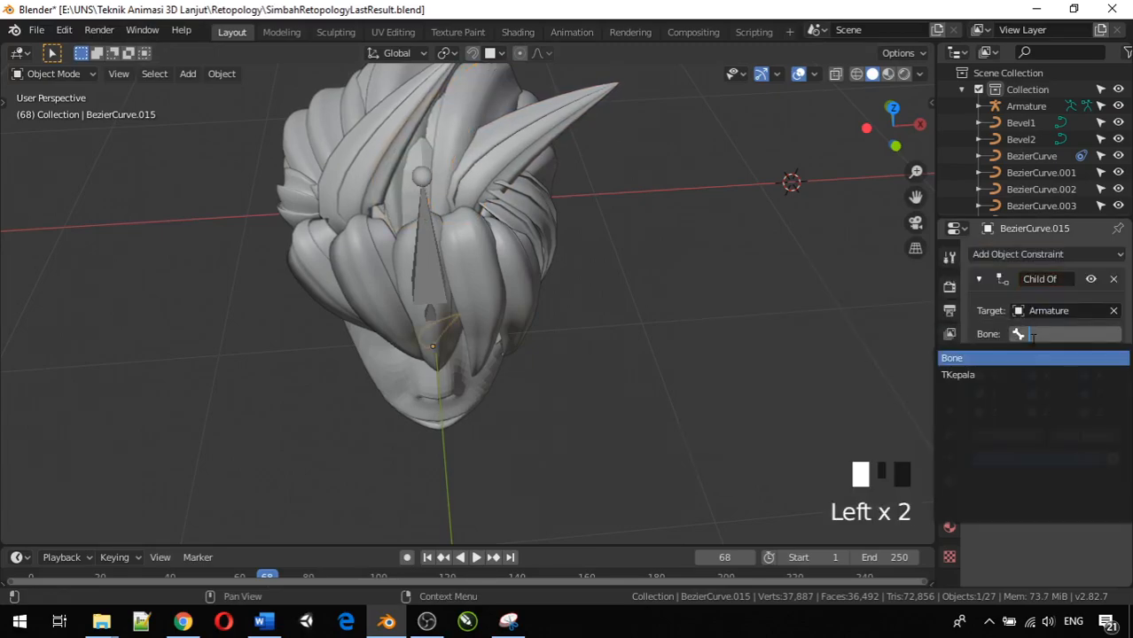
left_click(1039, 374)
left_click(1004, 434)
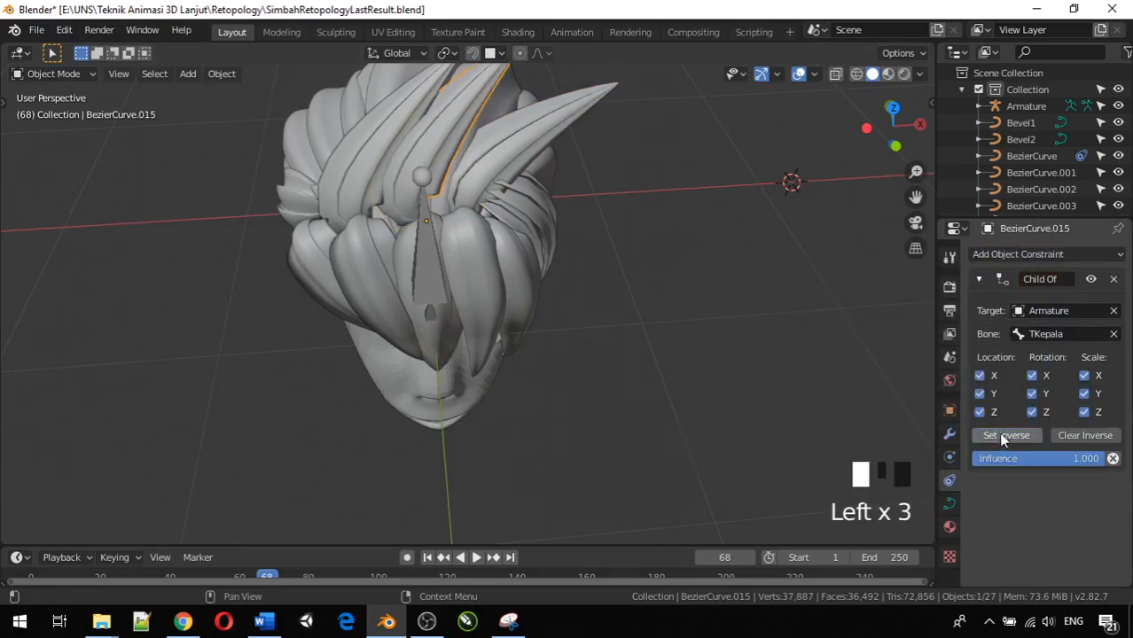
Step: Attach the remaining upright spike BezierCurve.014 to the Armature's TKepala bone with a Child Of constraint, and set its inverse
left_click(380, 158)
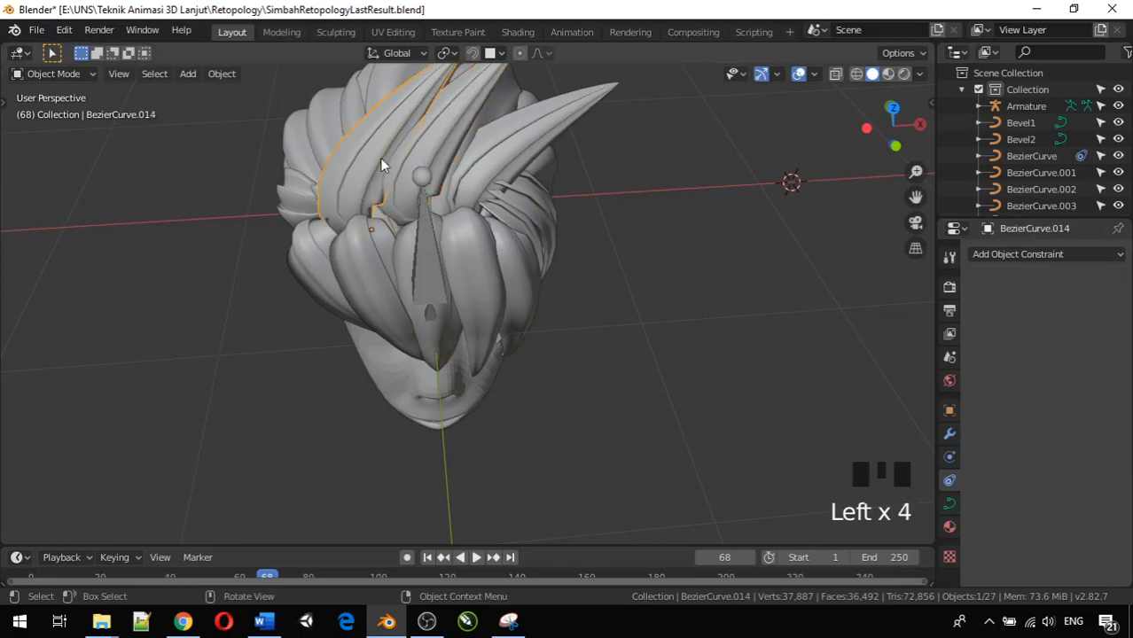
left_click(1037, 253)
left_click(1053, 326)
left_click(1040, 309)
left_click(1023, 334)
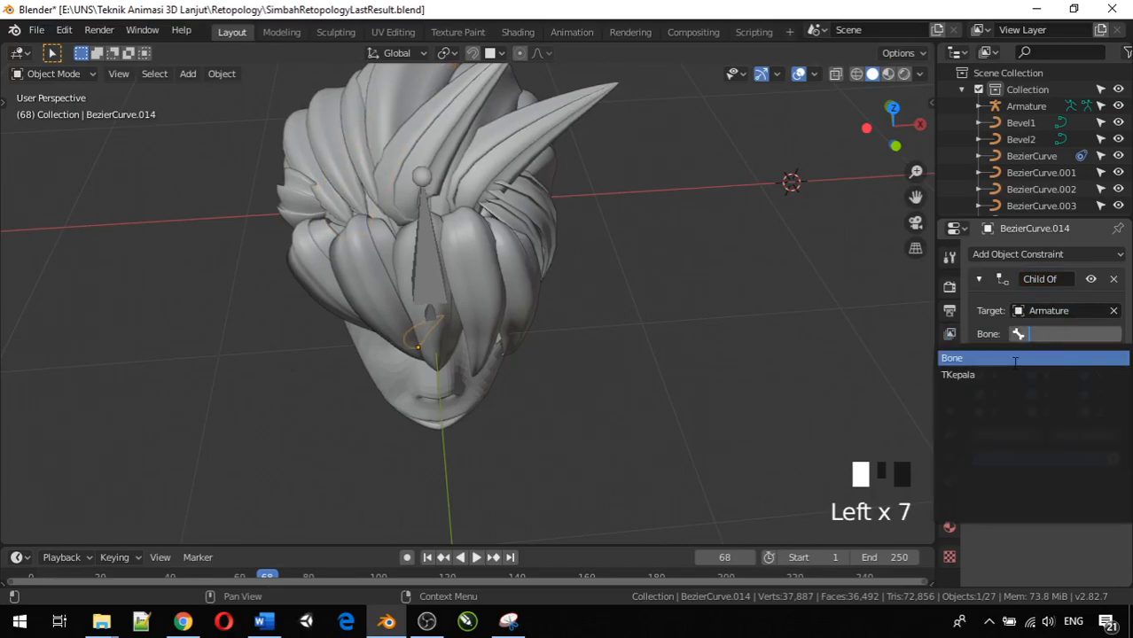
left_click(1011, 376)
left_click(1024, 434)
Step: Give the side strand behind the temple, BezierCurve.007, a Child Of constraint targeting the Armature's TKepala bone, and set its inverse
middle_click_drag(491, 208, 643, 191)
left_click(457, 253)
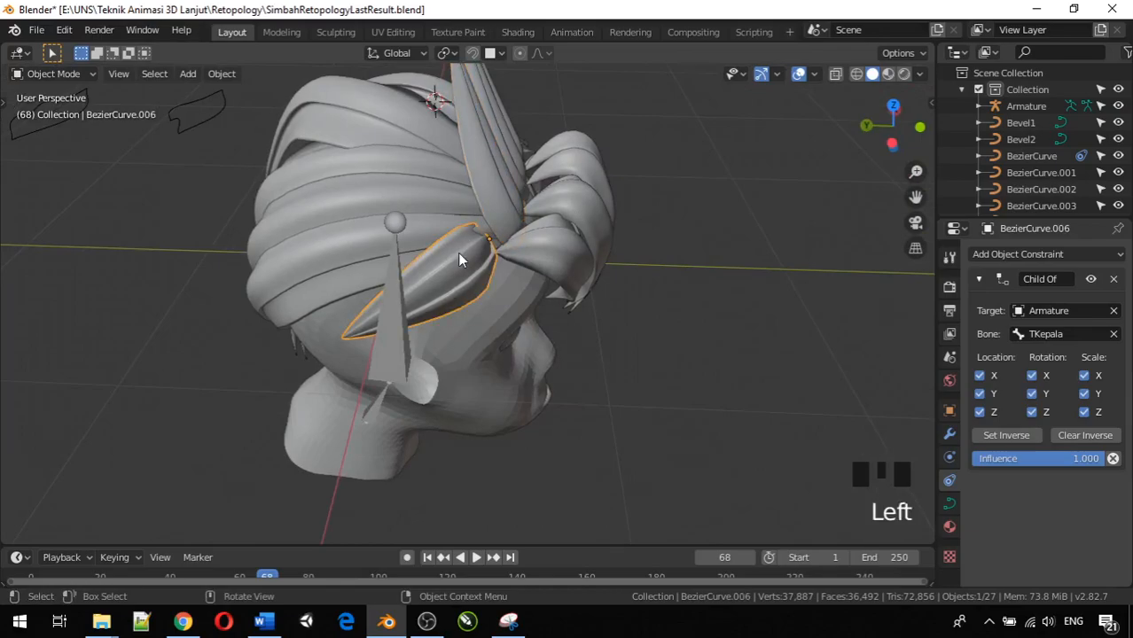
middle_click_drag(426, 209, 547, 196)
left_click(561, 198)
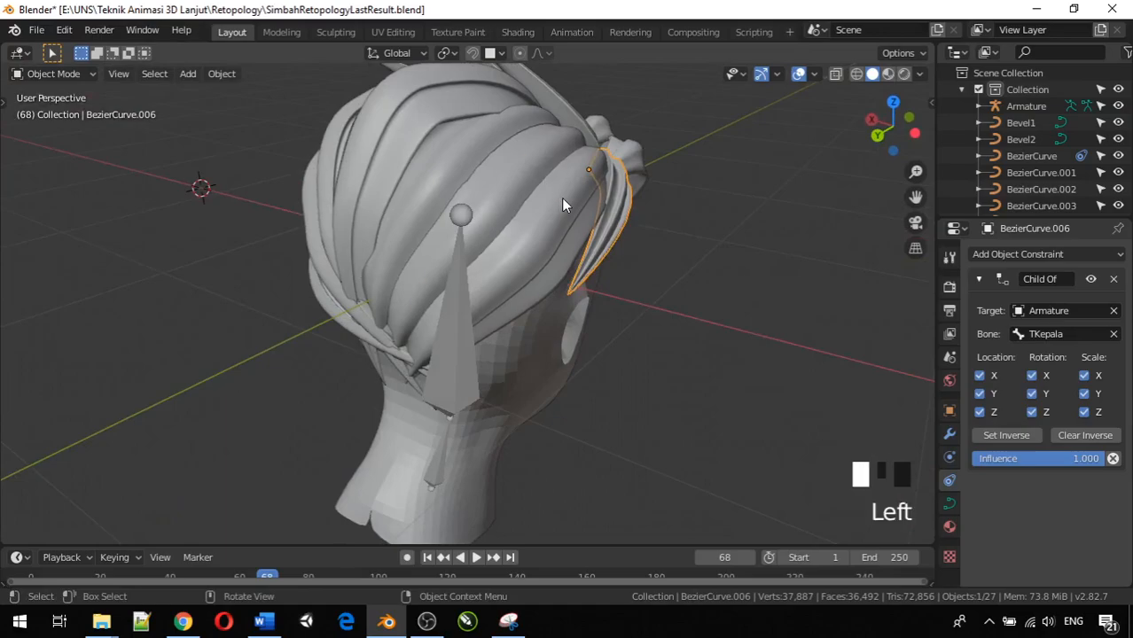
left_click(998, 256)
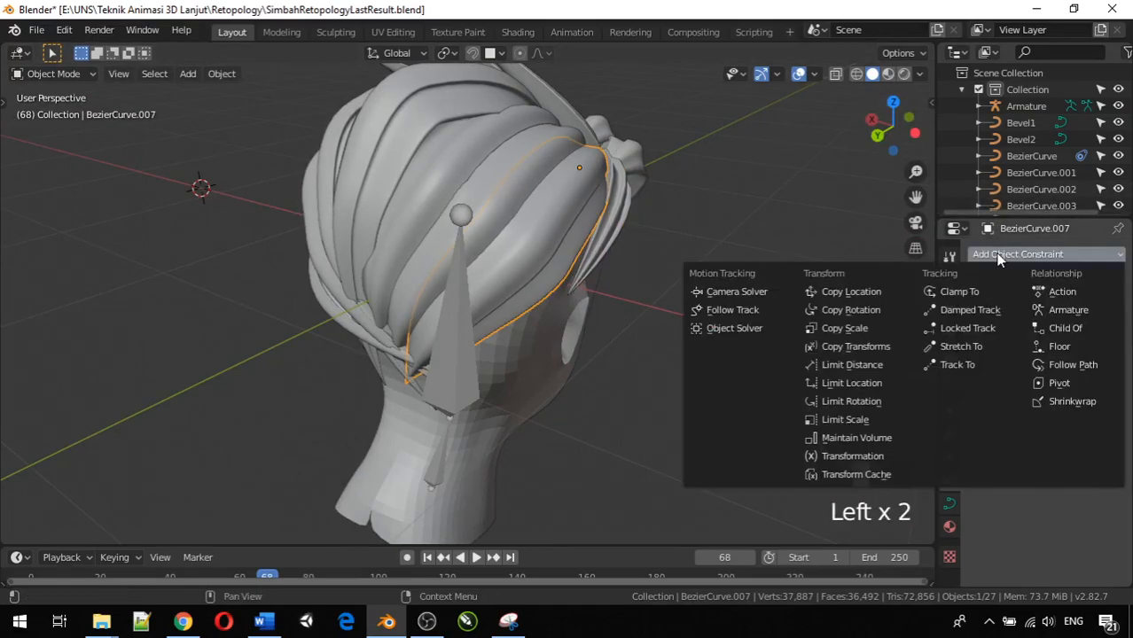
left_click(1056, 330)
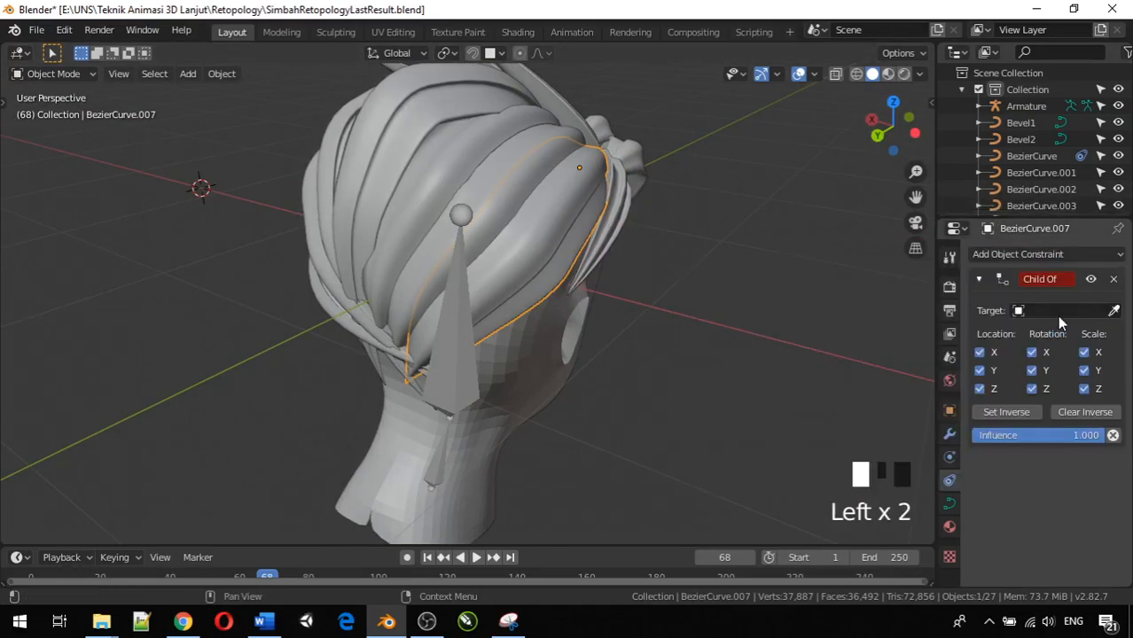
left_click(1064, 311)
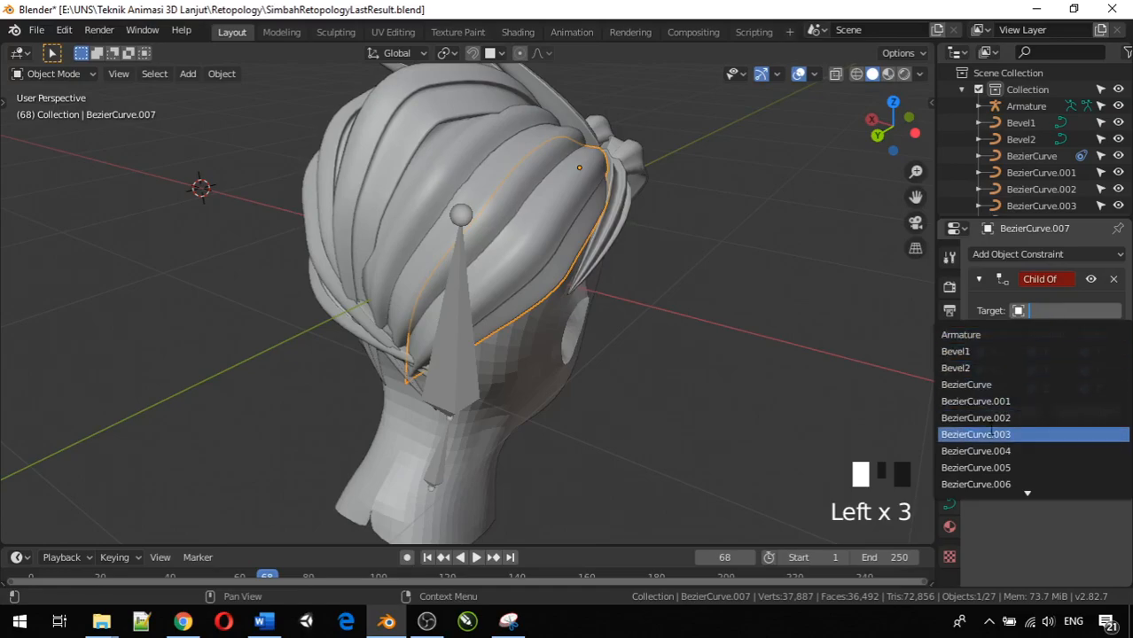
left_click(979, 334)
left_click(1038, 334)
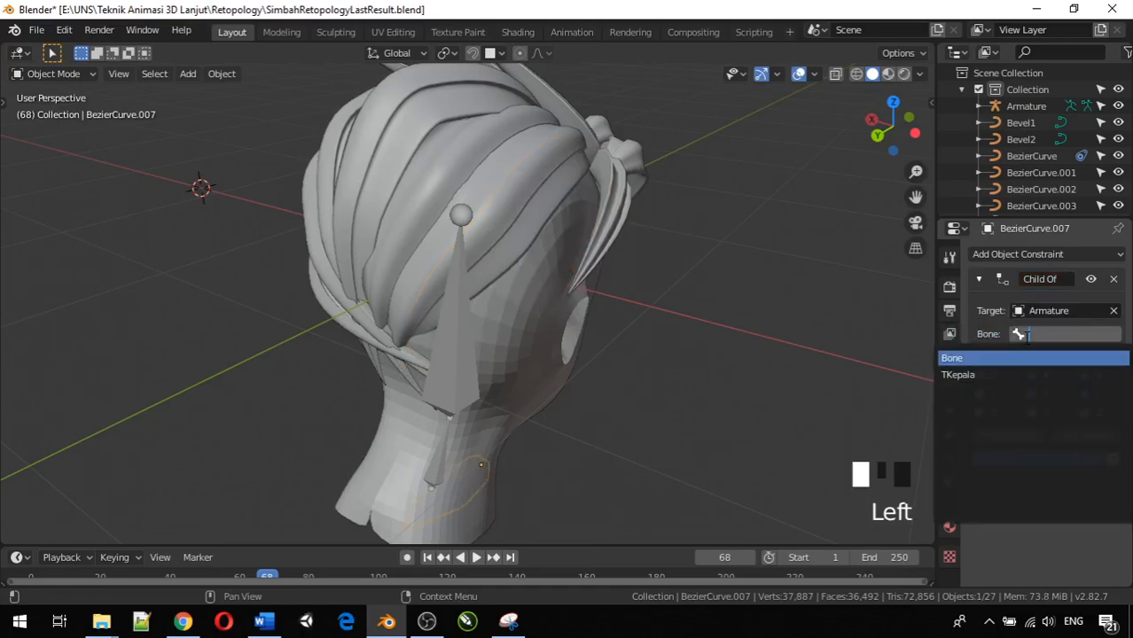
left_click(1029, 372)
double_click(1005, 456)
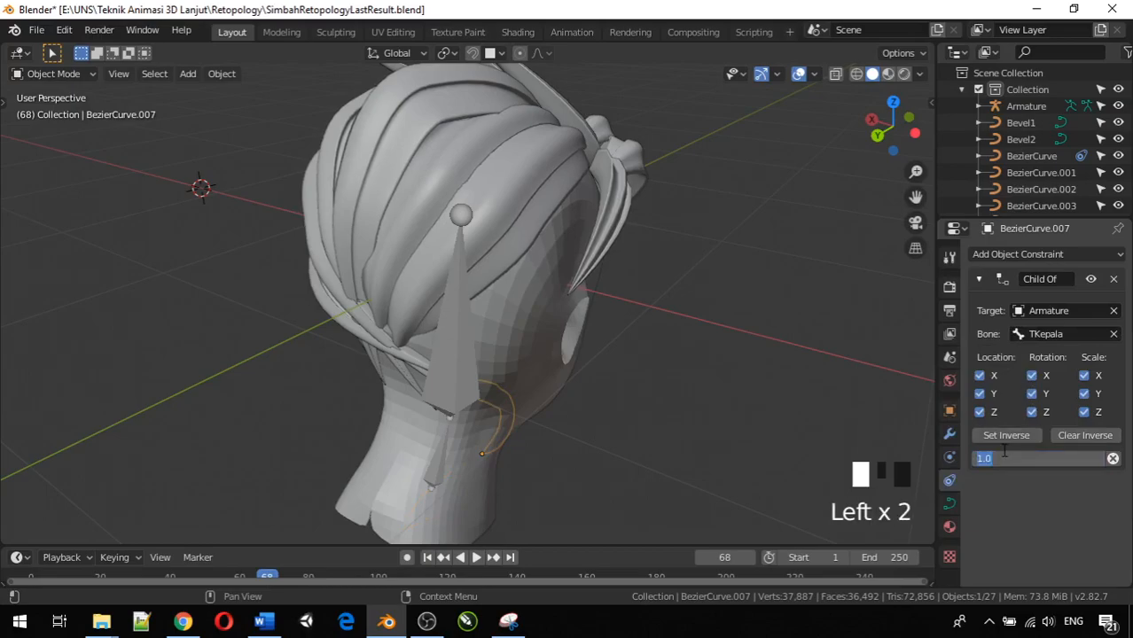
left_click(1003, 436)
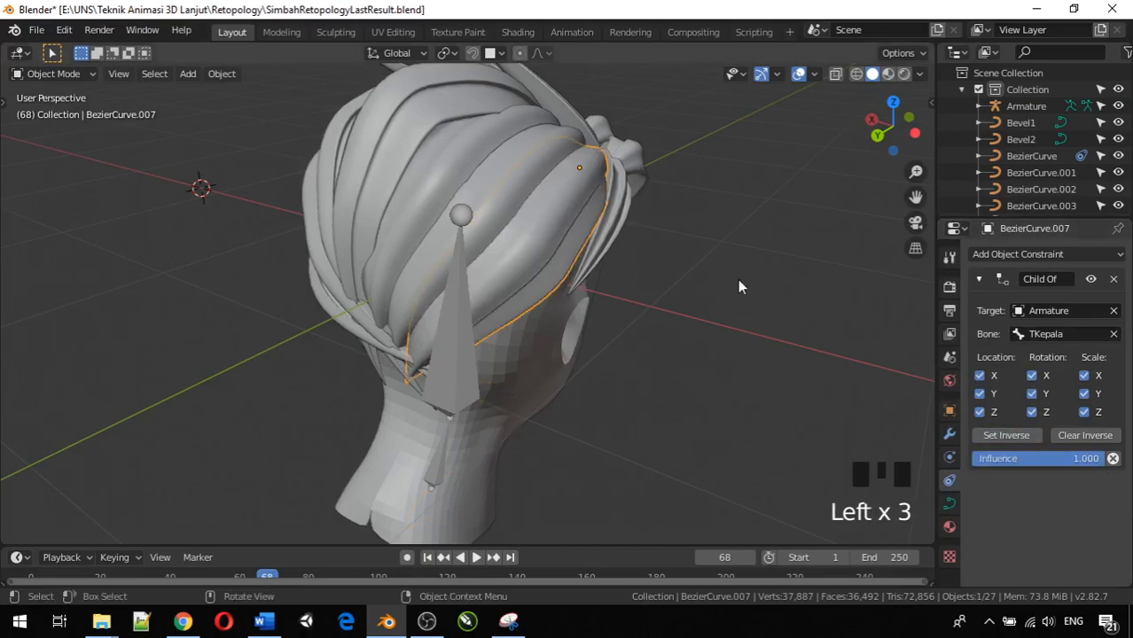
Step: Attach the swept-back strand BezierCurve.008, just above BezierCurve.007, to the Armature's TKepala bone with a Child Of constraint, and set its inverse
left_click(512, 158)
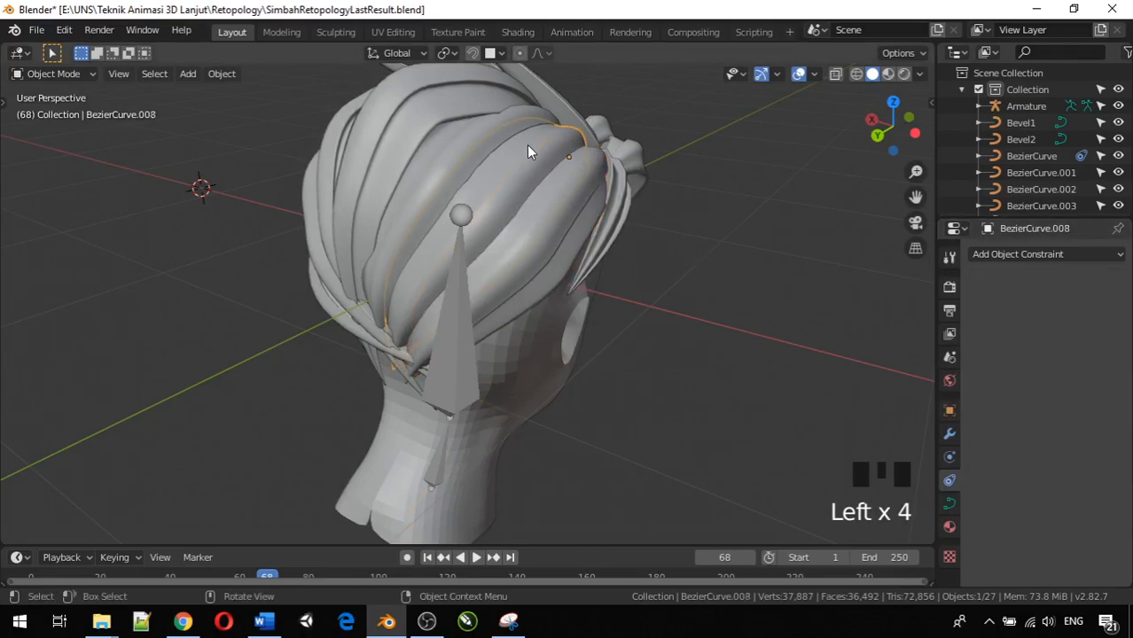
left_click(1029, 254)
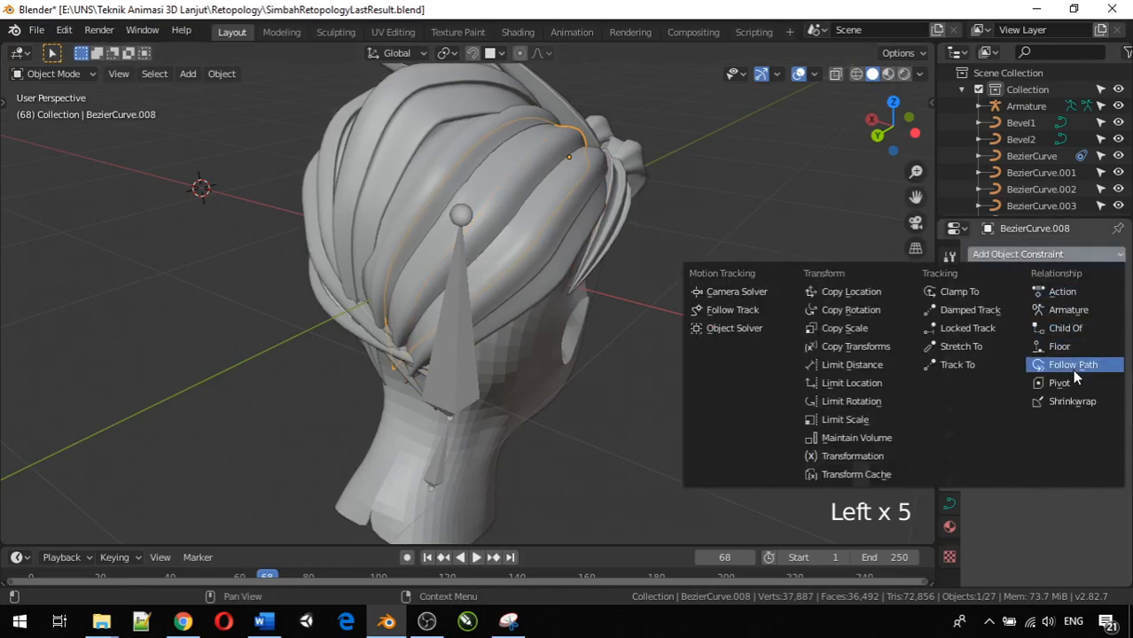
left_click(1051, 330)
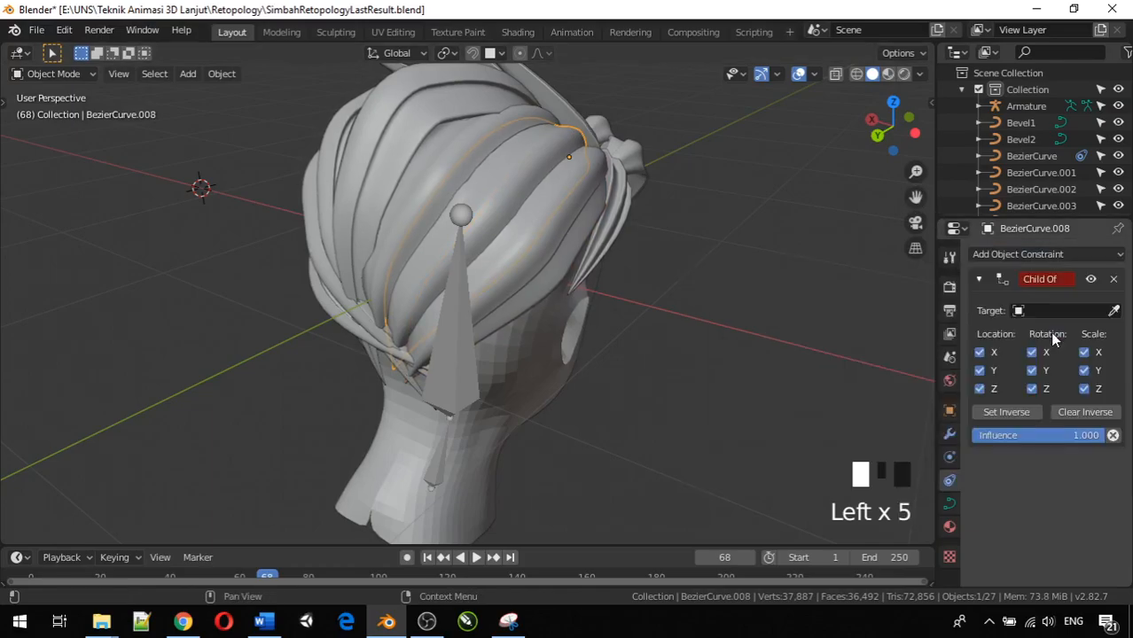
left_click(1039, 322)
left_click(1040, 318)
left_click(1041, 317)
left_click(1041, 315)
left_click(1024, 336)
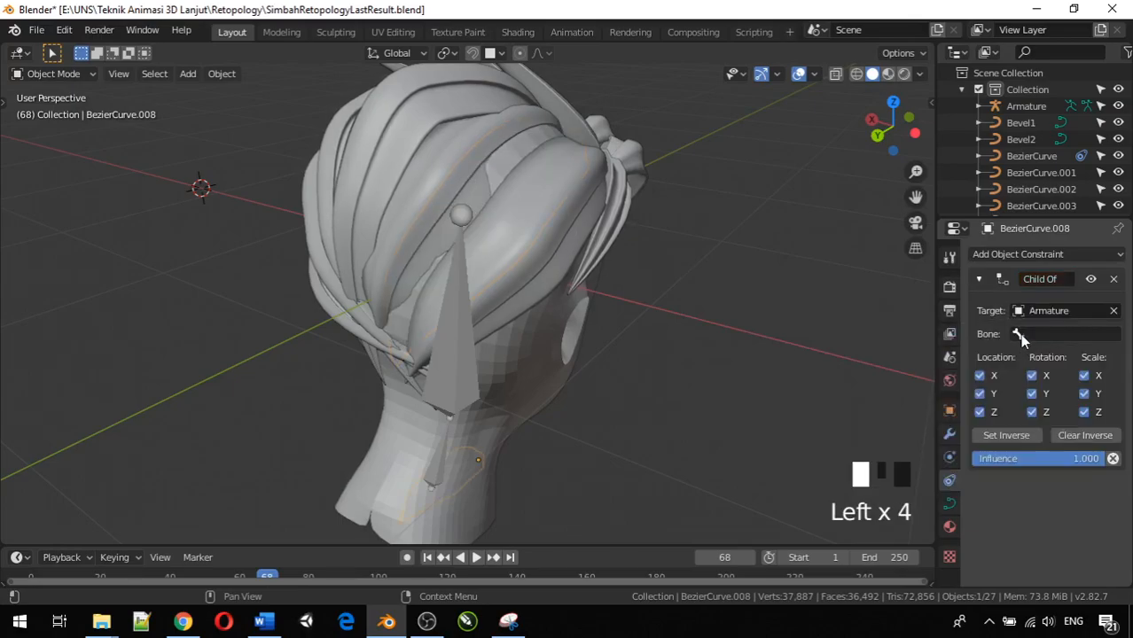
left_click(1022, 334)
left_click(1024, 375)
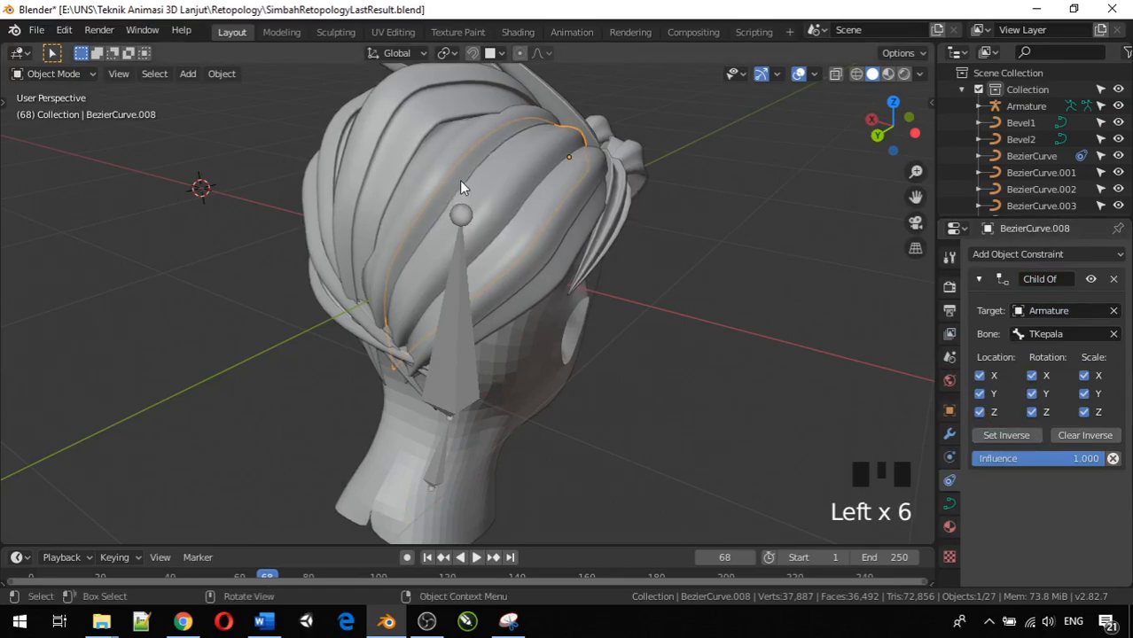
Step: Select the swept-back strand BezierCurve.009, the next one towards the crown
left_click(444, 136)
left_click(437, 133)
middle_click_drag(458, 147, 488, 151)
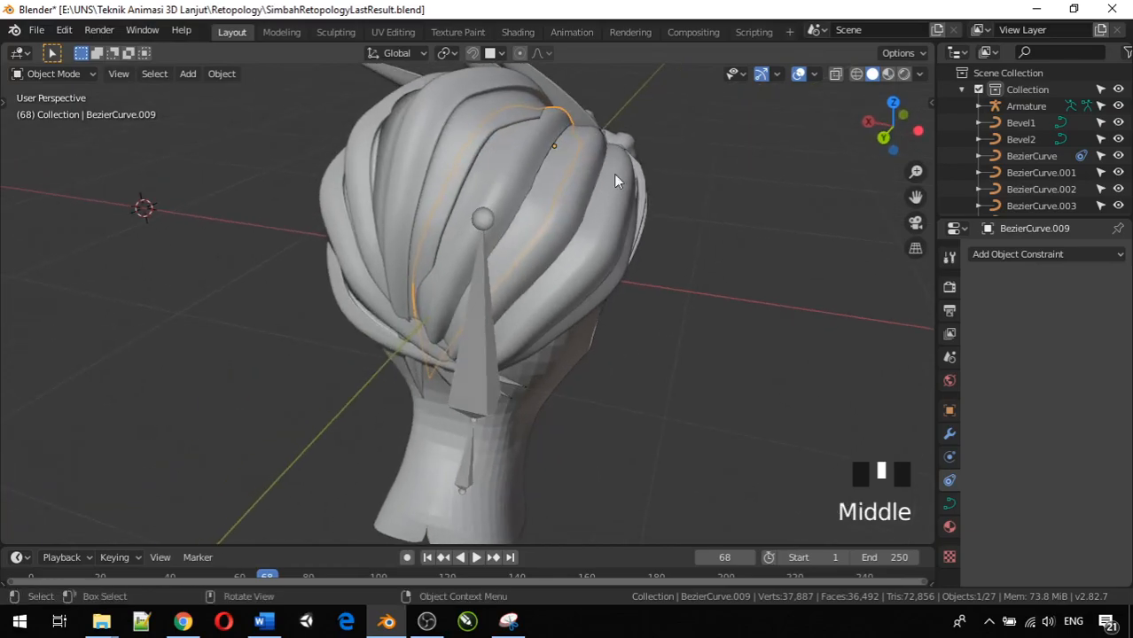
left_click(979, 258)
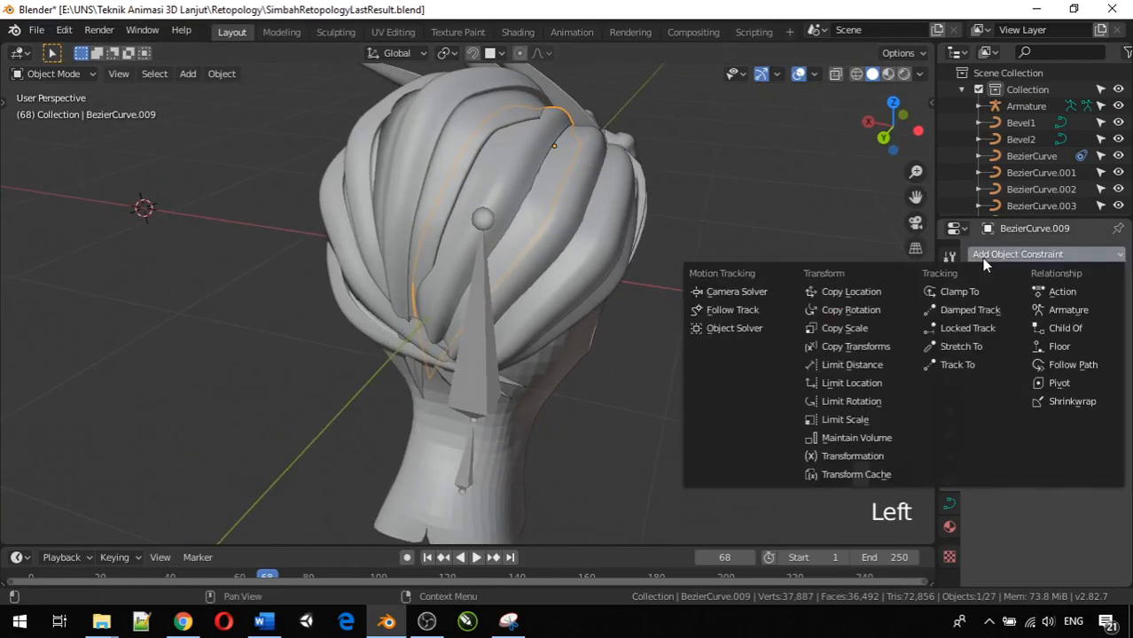
left_click(1057, 346)
left_click(1052, 335)
left_click(1108, 286)
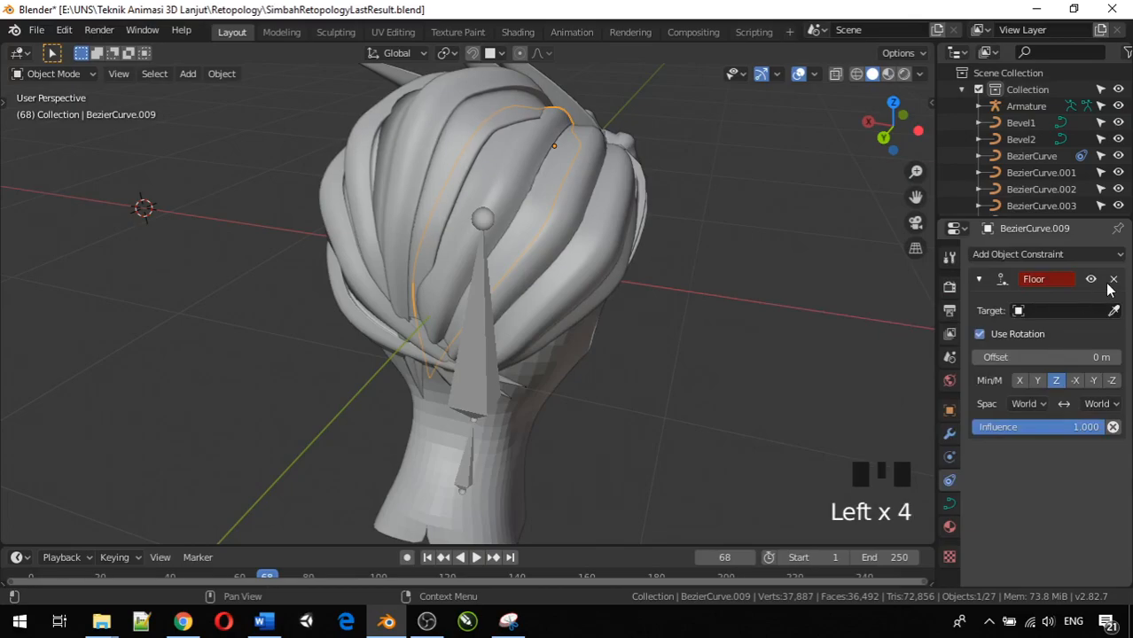
left_click(1112, 280)
Step: Give BezierCurve.009 a Child Of constraint targeting the Armature's TKepala bone, and set its inverse
left_click(1076, 258)
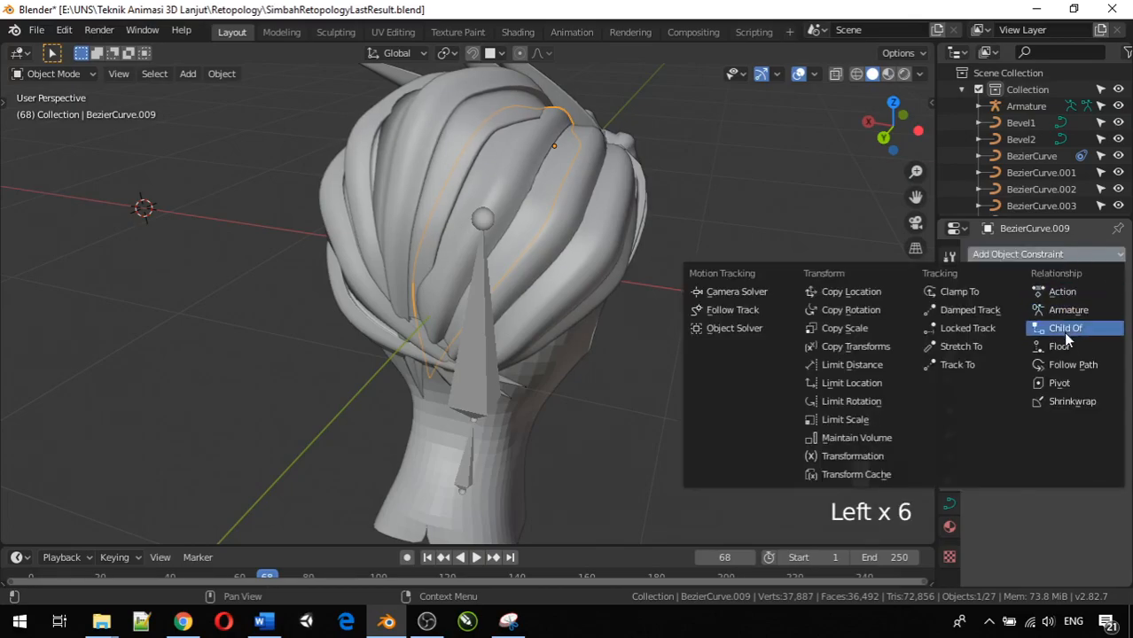
left_click(1063, 329)
left_click(1060, 310)
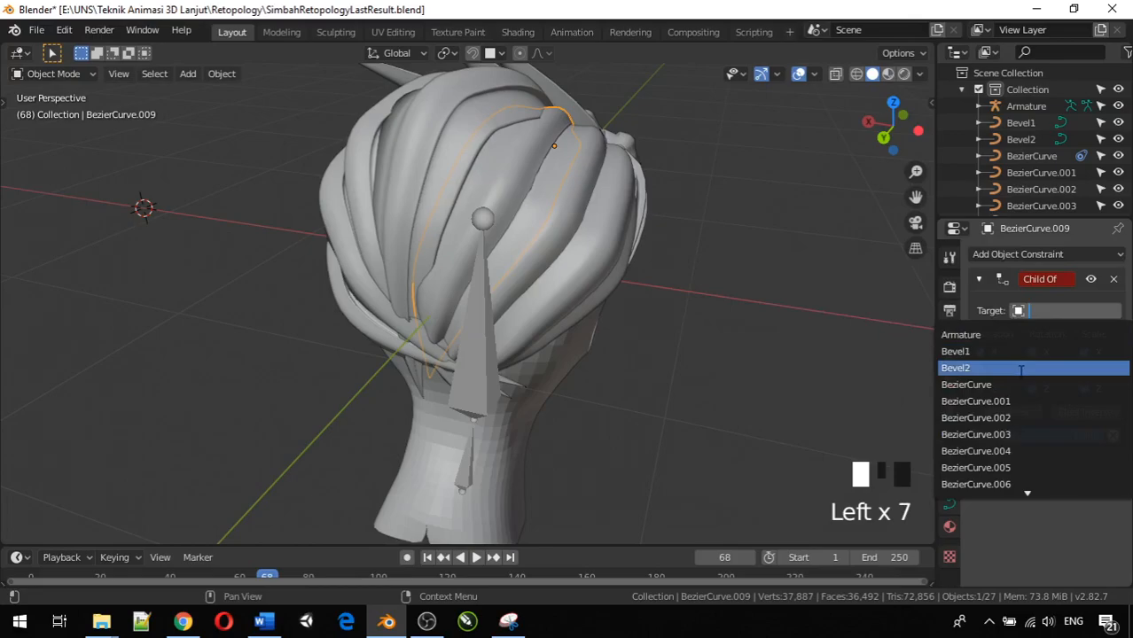
left_click(1023, 335)
left_click_drag(1023, 335, 1026, 376)
left_click(1031, 433)
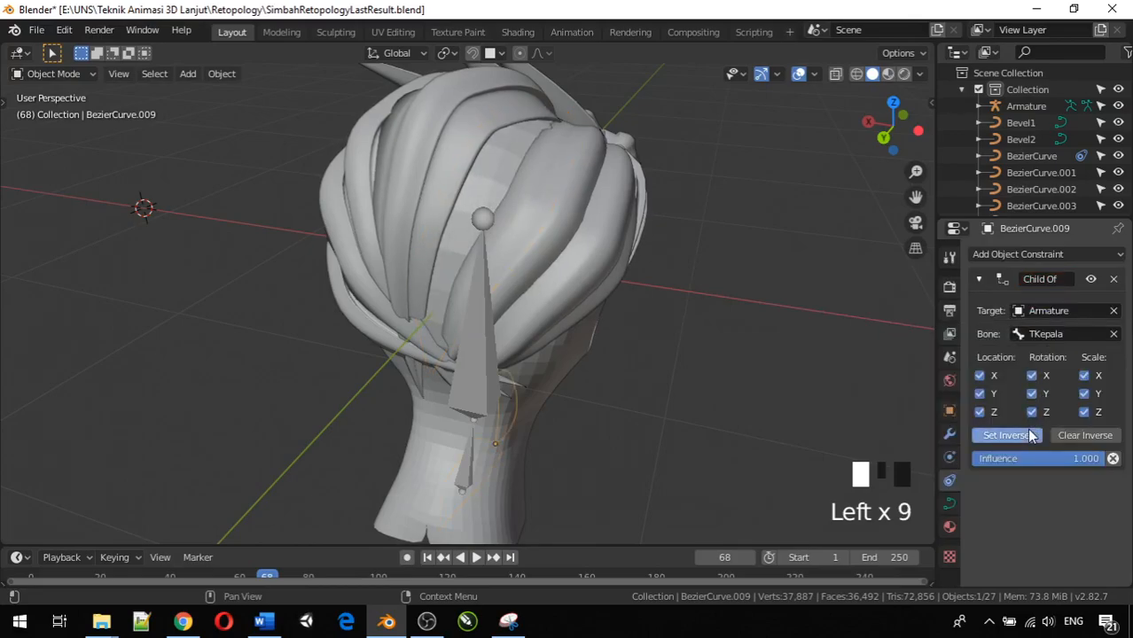
Step: Attach the broad crown strand BezierCurve.010 to the Armature's TKepala bone with a Child Of constraint, and set its inverse
left_click(477, 134)
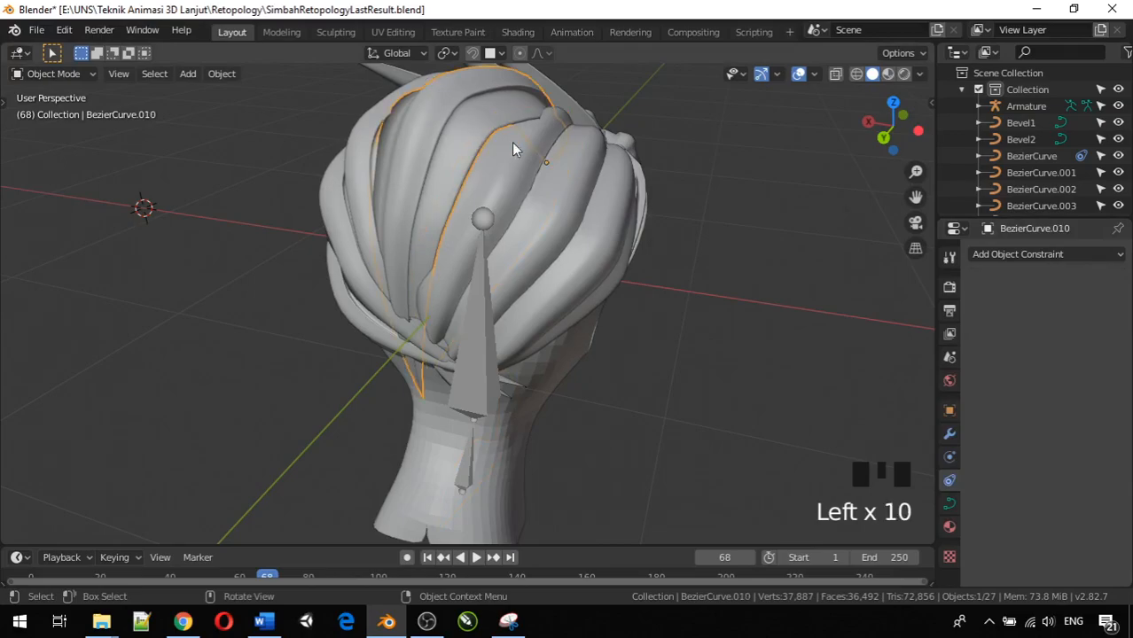
left_click(976, 255)
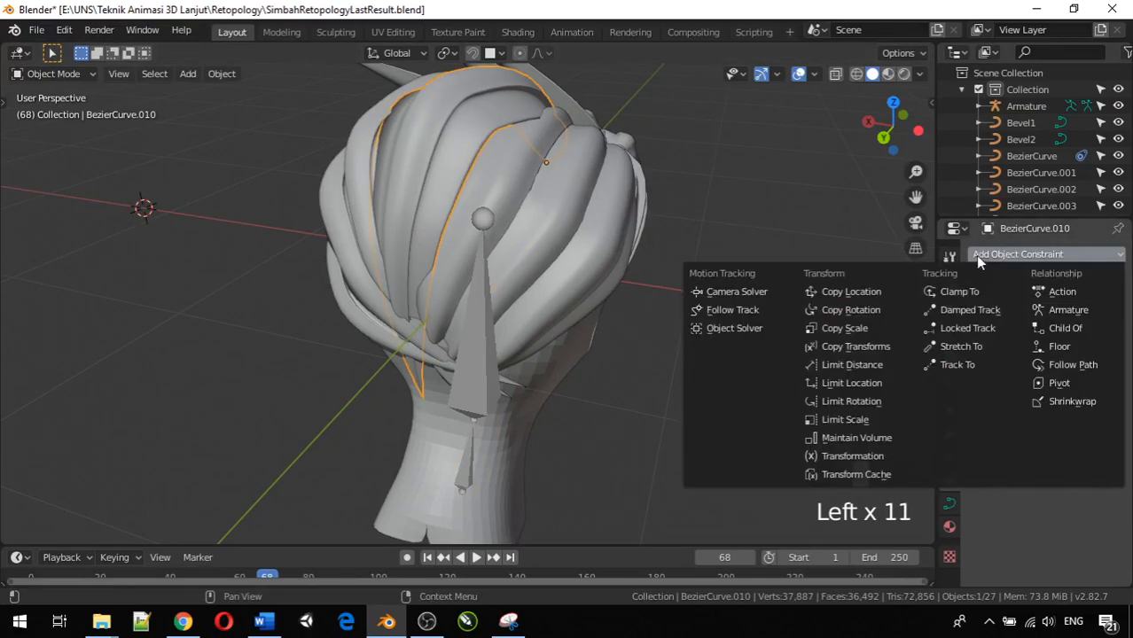
left_click(1071, 328)
left_click(1043, 316)
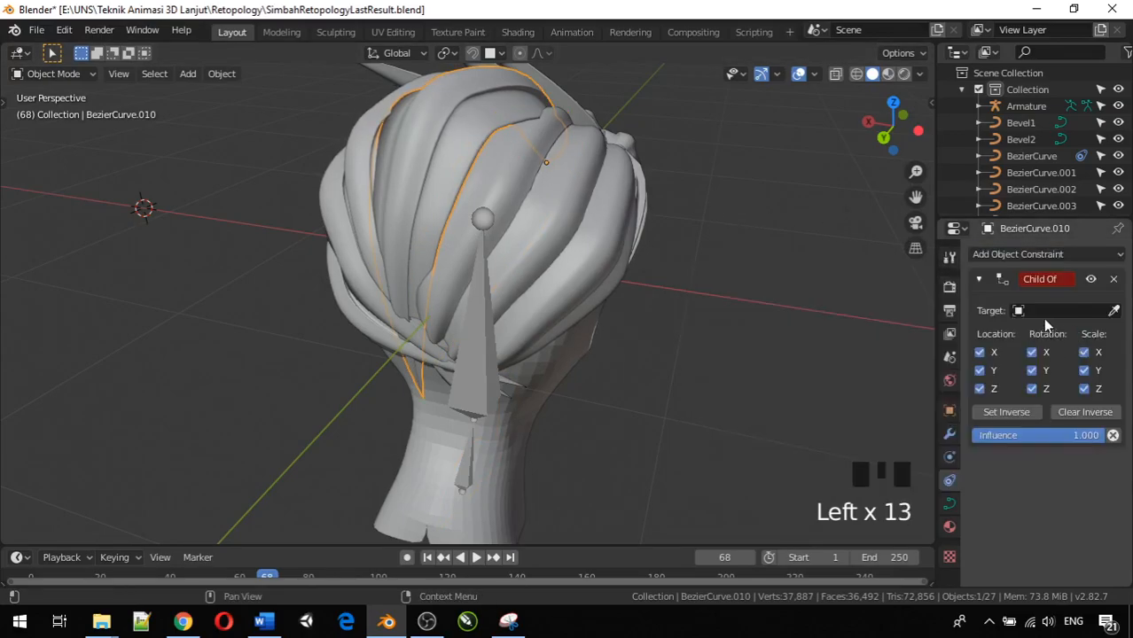
left_click(1043, 316)
left_click(995, 336)
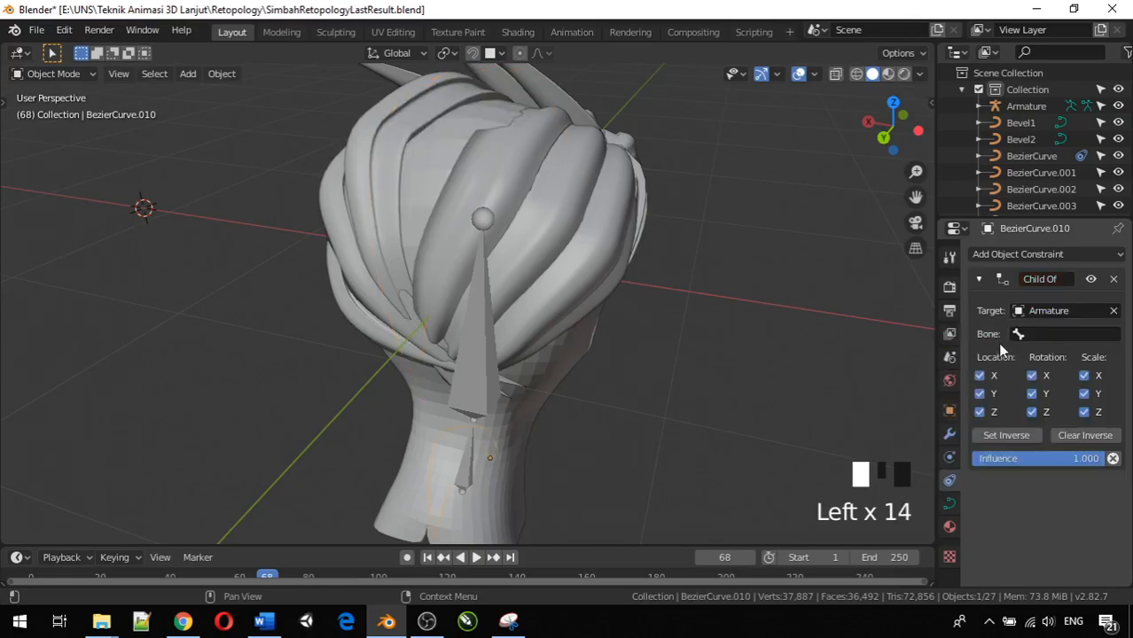
left_click_drag(1028, 341, 1013, 371)
left_click(1006, 435)
Step: Give the strand BezierCurve.011, beside the crown strand, a Child Of constraint targeting the Armature's TKepala bone, and set its inverse
middle_click_drag(647, 323, 744, 338)
left_click(472, 163)
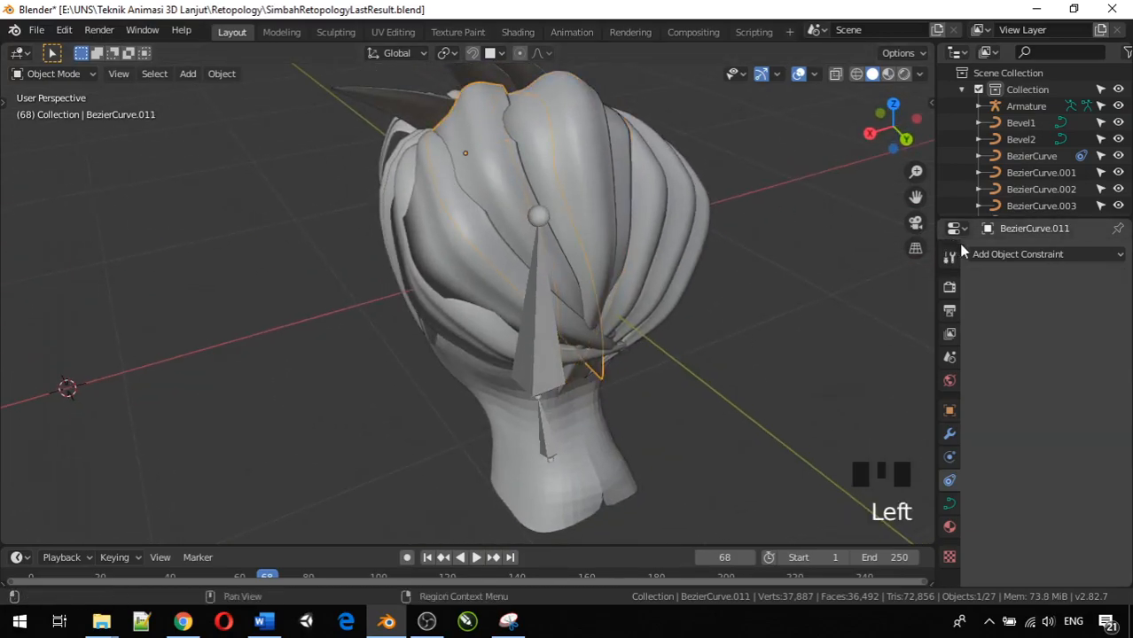
left_click(1015, 255)
left_click(1065, 328)
left_click(1062, 310)
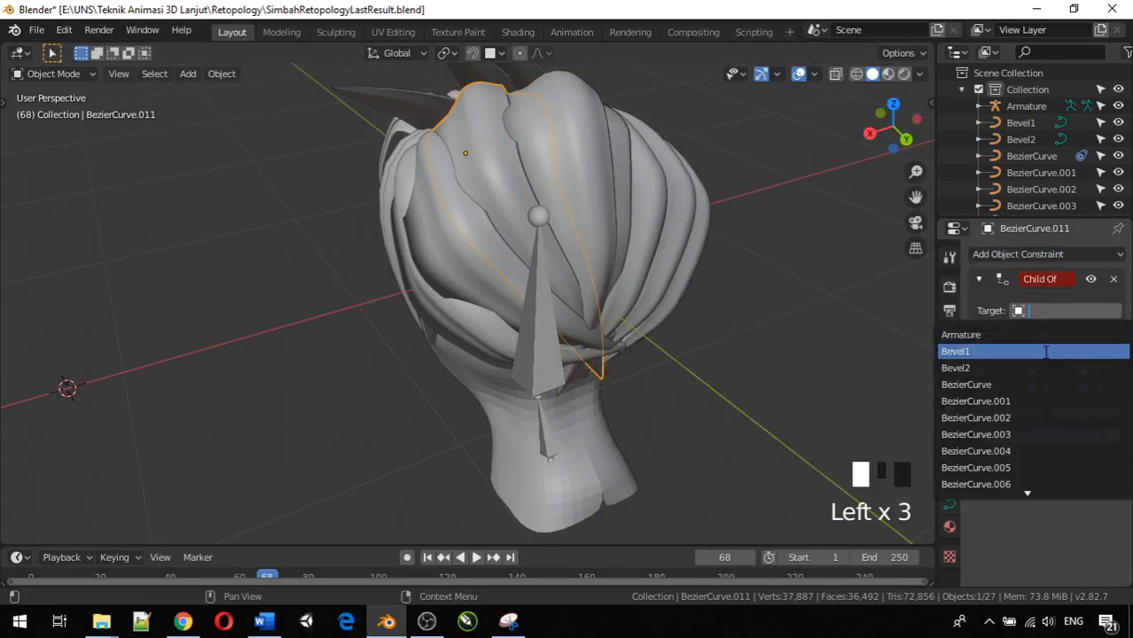
left_click(1029, 335)
left_click(1028, 333)
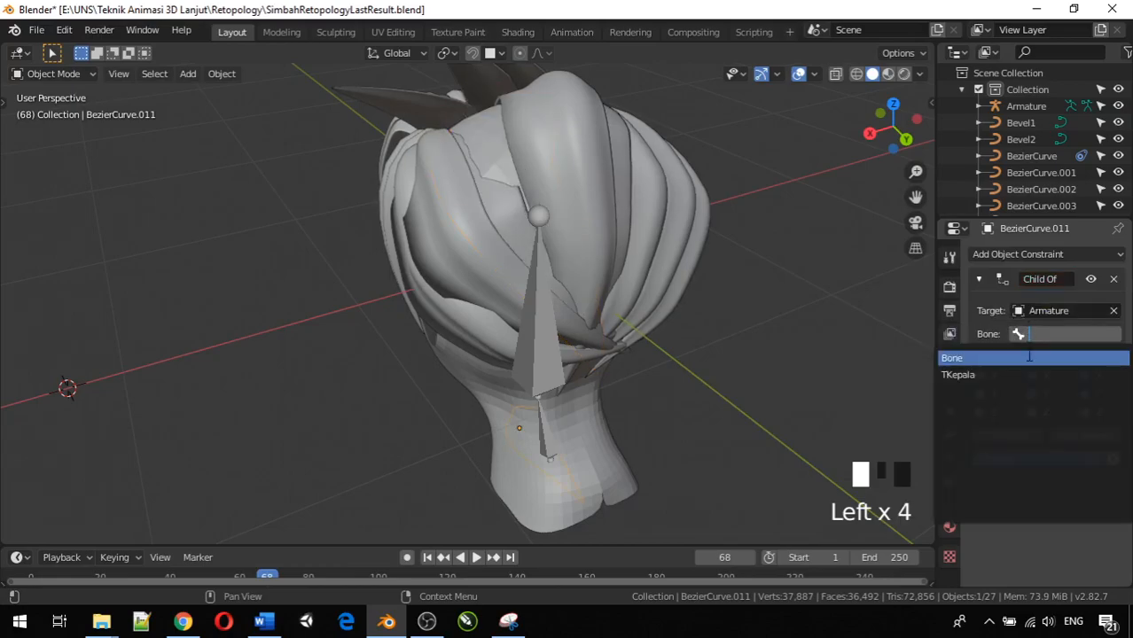
left_click(1026, 372)
left_click(1022, 435)
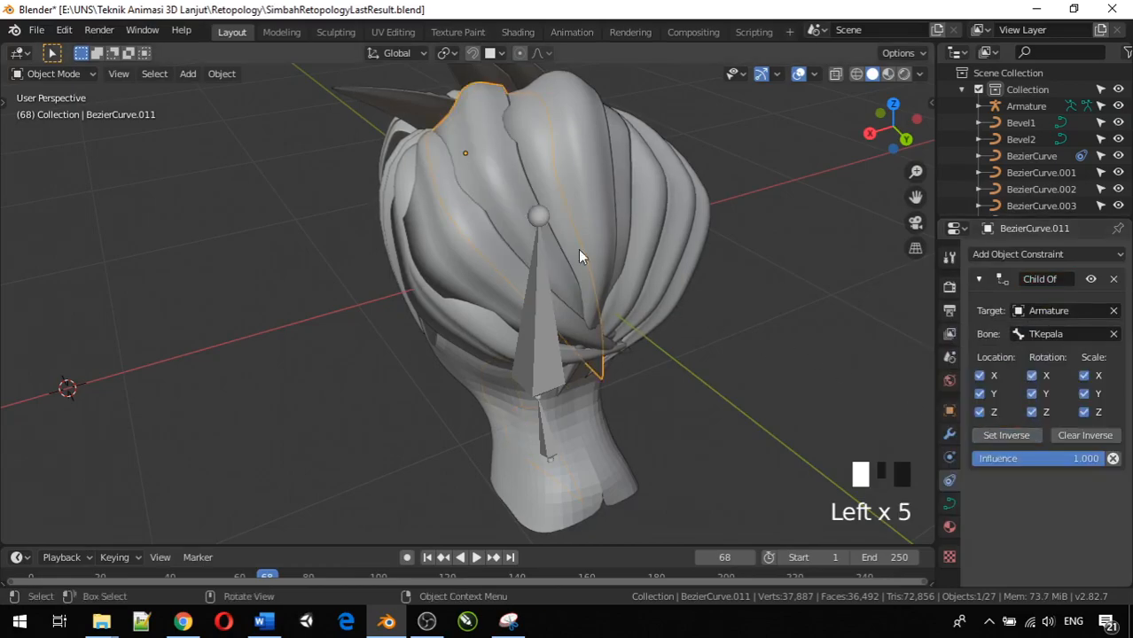
Step: Attach the neighbouring side strand BezierCurve.012 to the Armature's TKepala bone with a Child Of constraint, and set its inverse
left_click(424, 208)
left_click(993, 256)
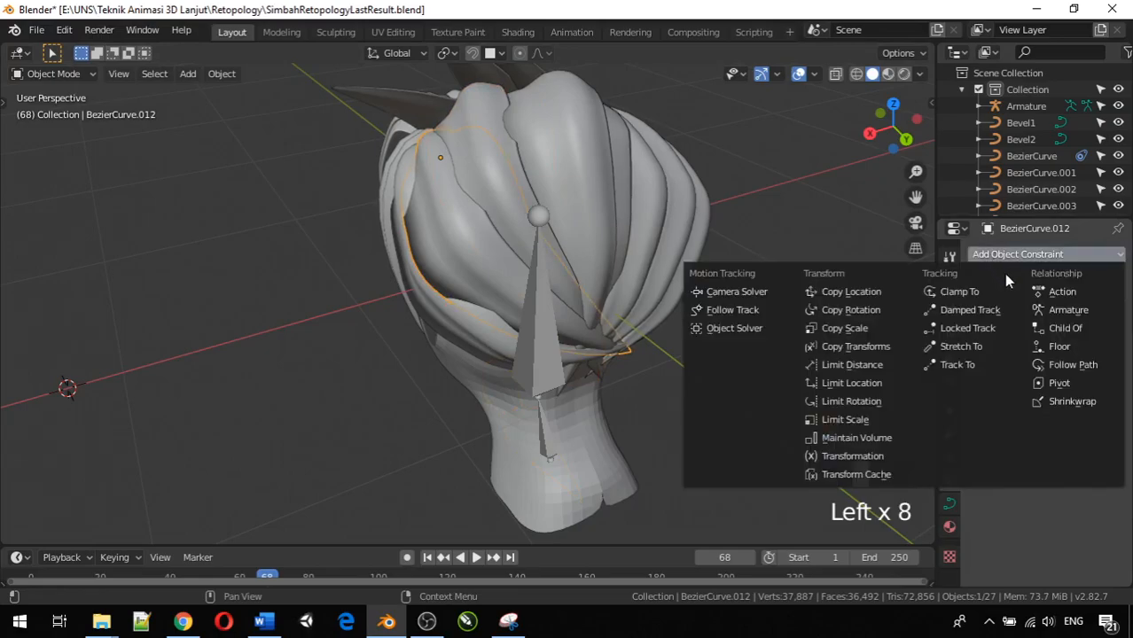
left_click(1048, 330)
left_click(1083, 311)
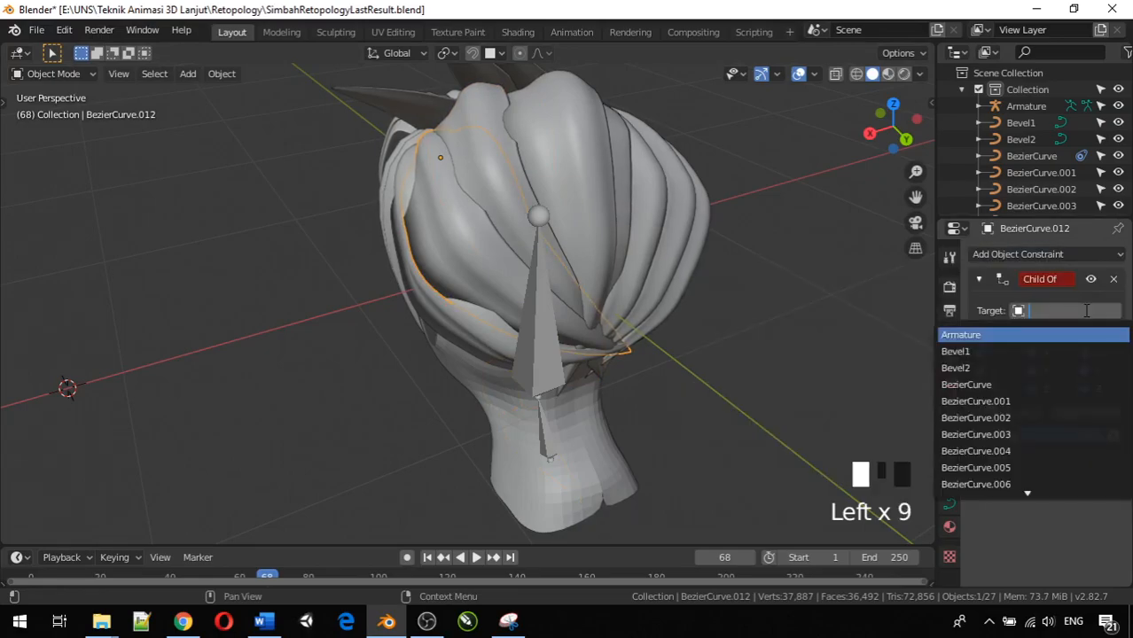
left_click(1042, 335)
left_click(1041, 334)
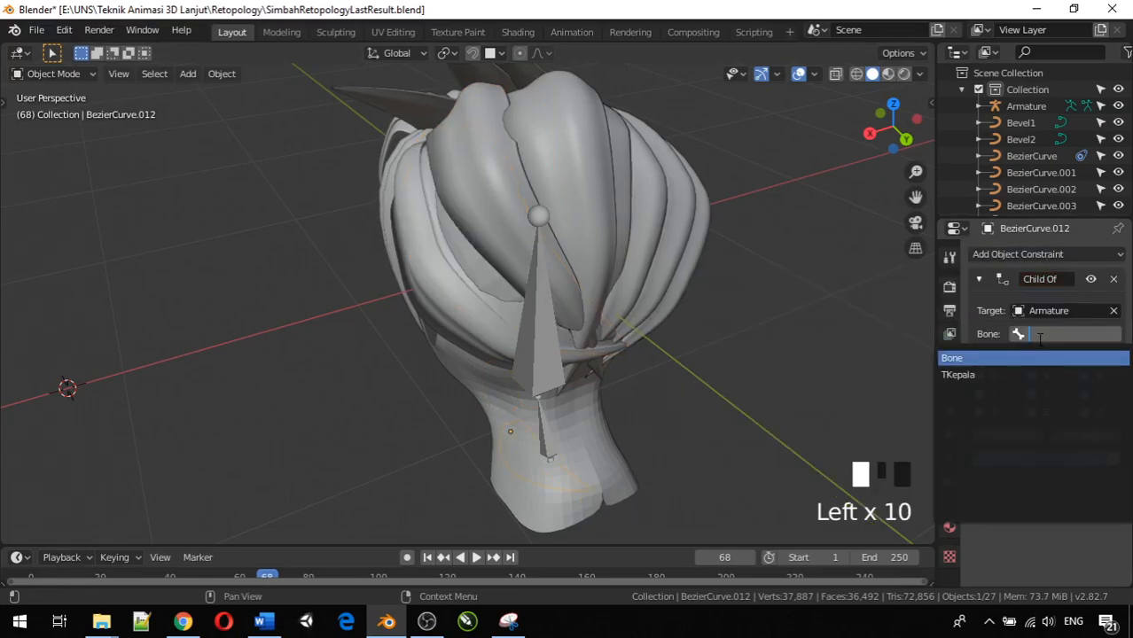
left_click(1039, 374)
left_click(1024, 435)
Step: Give the lowest side strand above the ear, BezierCurve.013, a Child Of constraint targeting the Armature's TKepala bone, and set its inverse
middle_click_drag(715, 370, 789, 325)
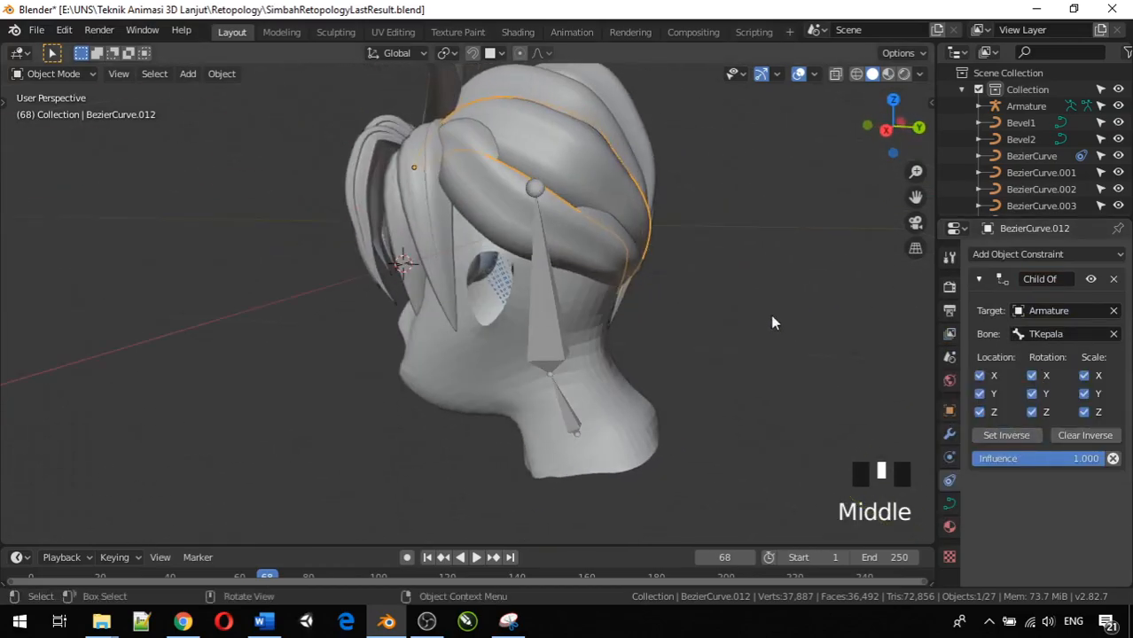
left_click(505, 178)
left_click(1018, 257)
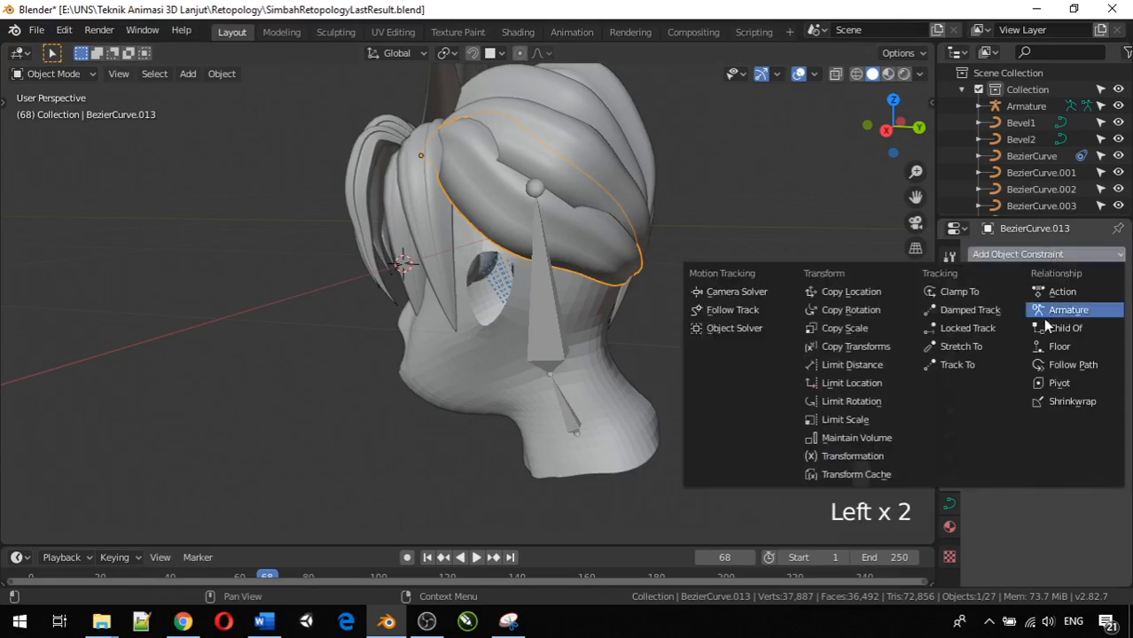
left_click(1055, 330)
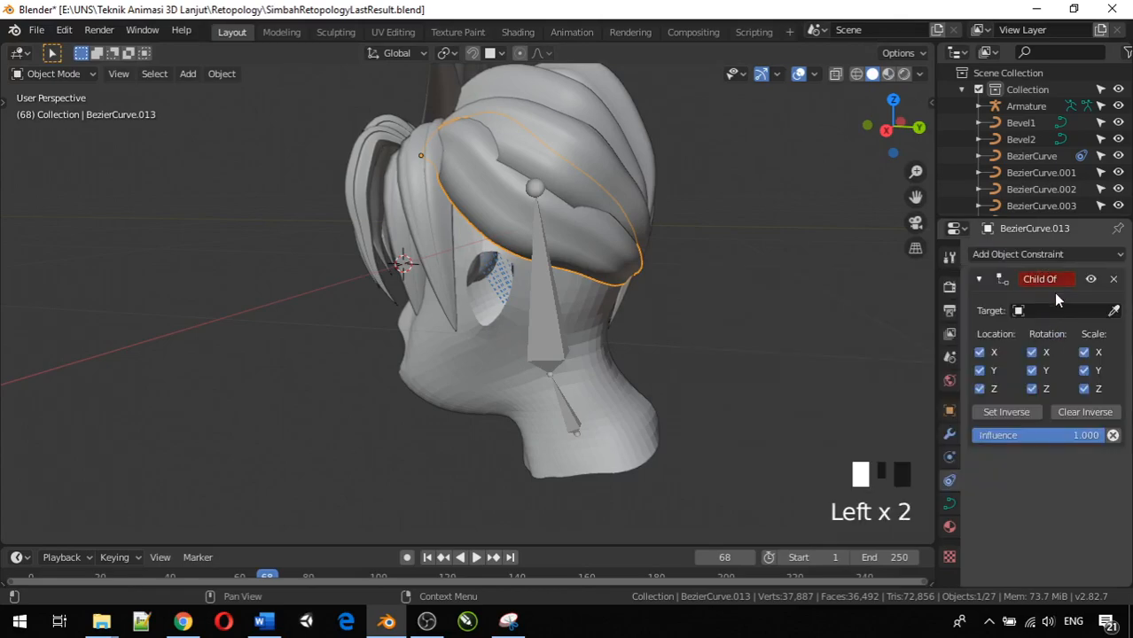
left_click_drag(1026, 310, 1031, 373)
left_click(1031, 334)
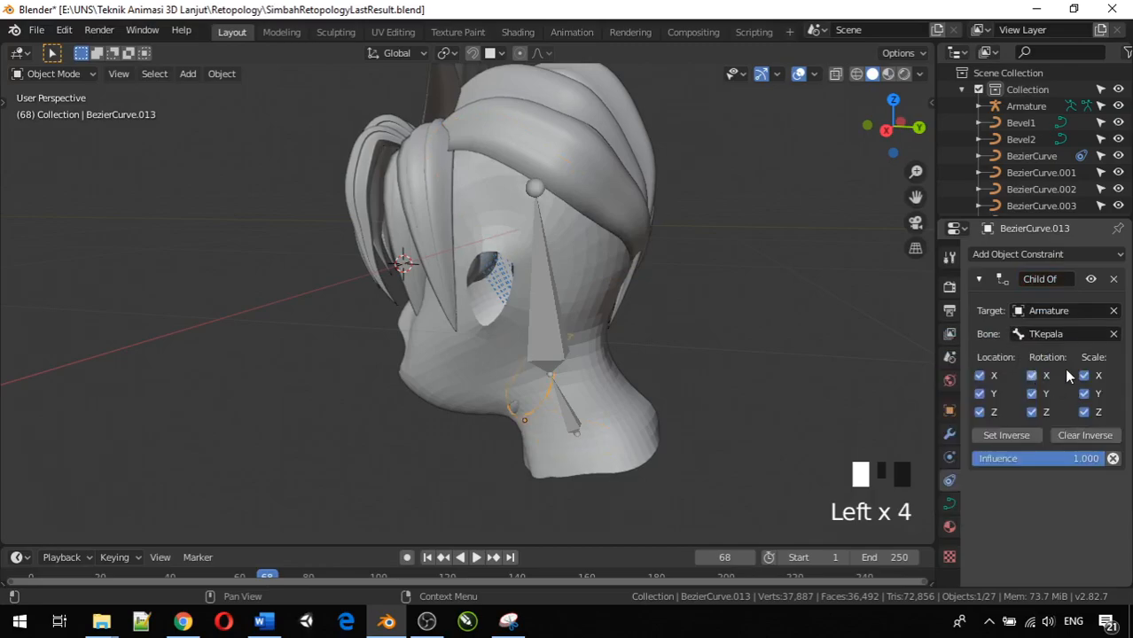
left_click(1016, 438)
middle_click_drag(786, 316, 27, 303)
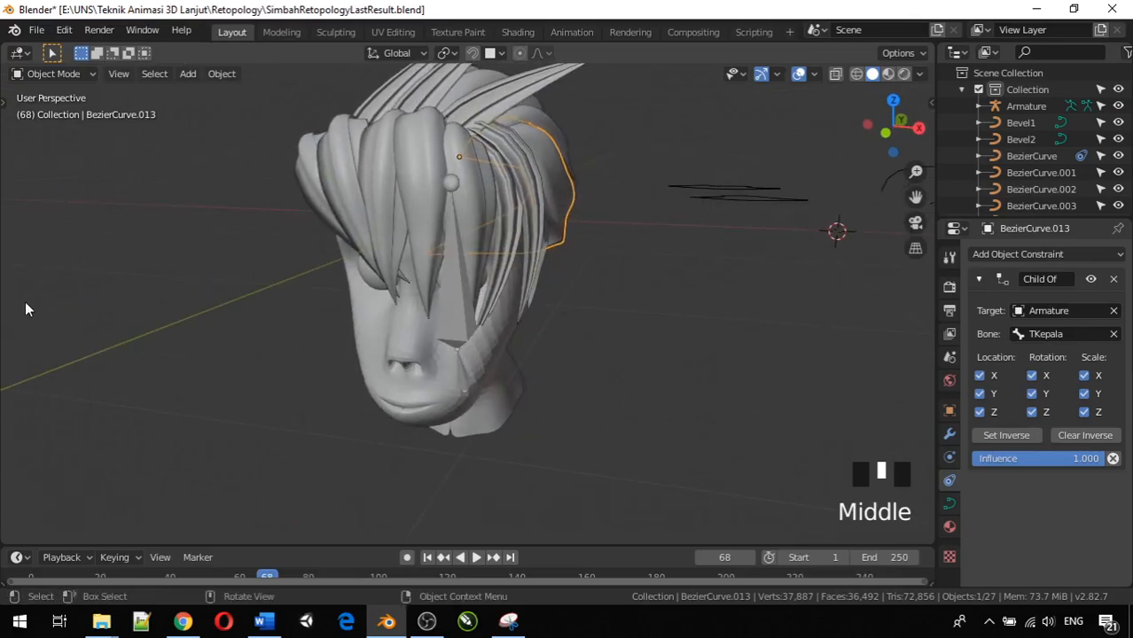
Step: Try moving the head mesh on its own, and undo the move
left_click(406, 390)
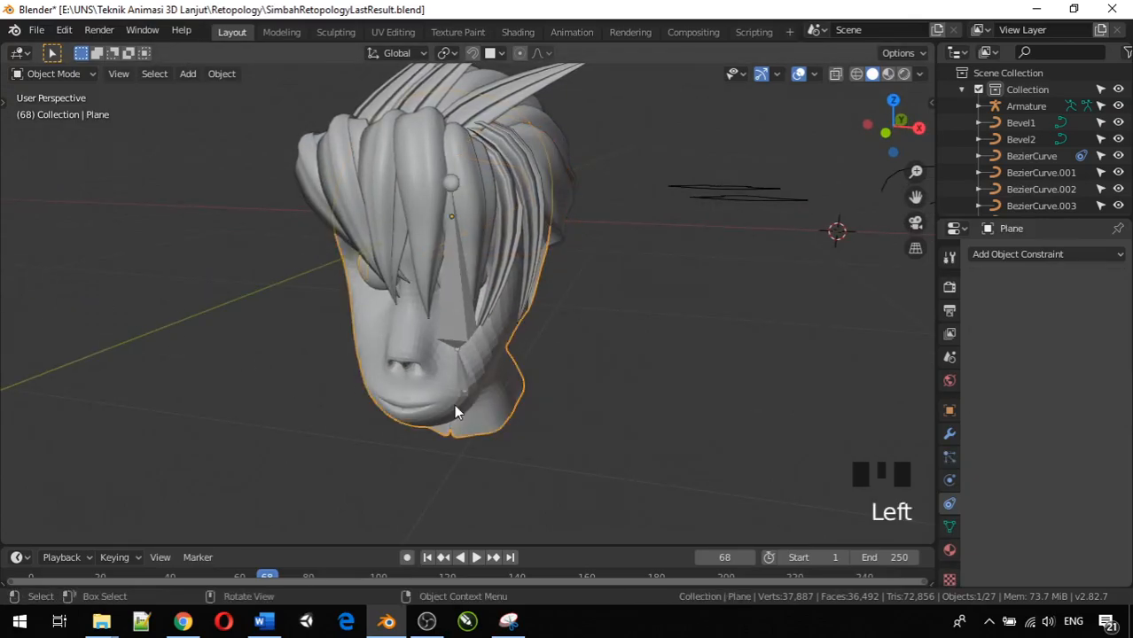
key("g")
left_click(510, 405)
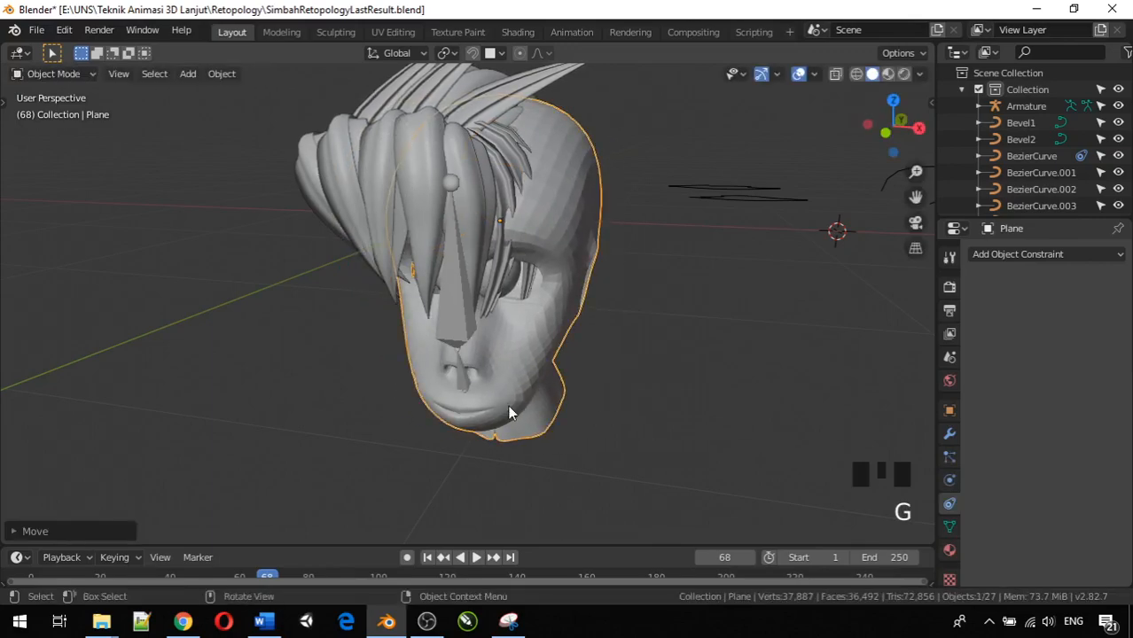
key("ctrl+z")
middle_click_drag(535, 347, 578, 326)
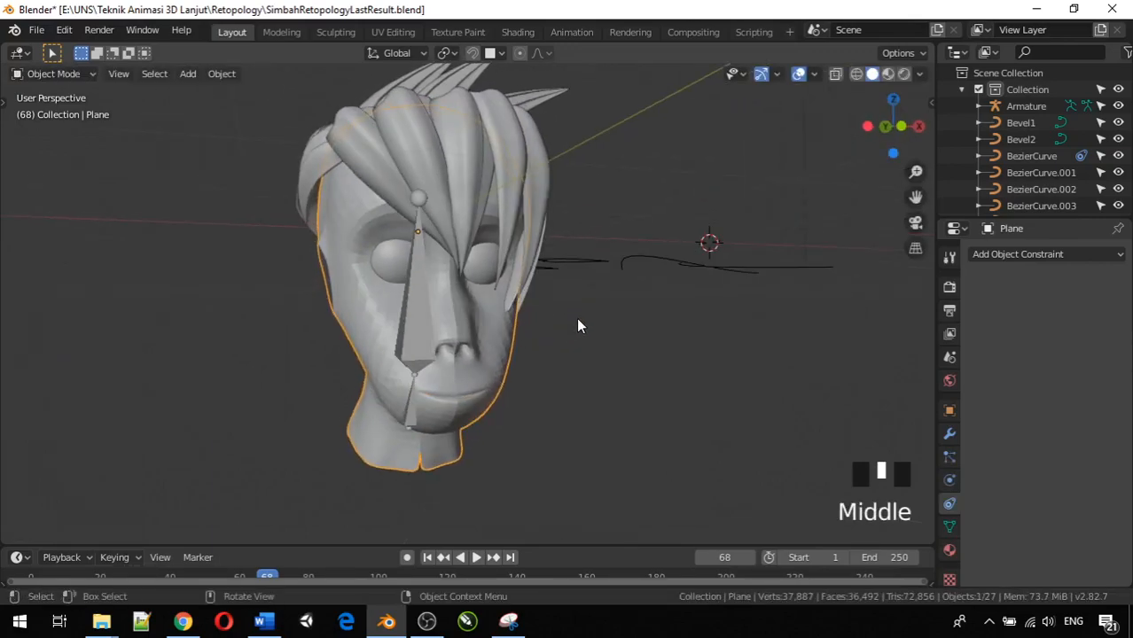
Step: Move the whole Armature slightly upward in Object Mode to test whether the head and hair strands follow
left_click(416, 283)
middle_click_drag(422, 289, 453, 332)
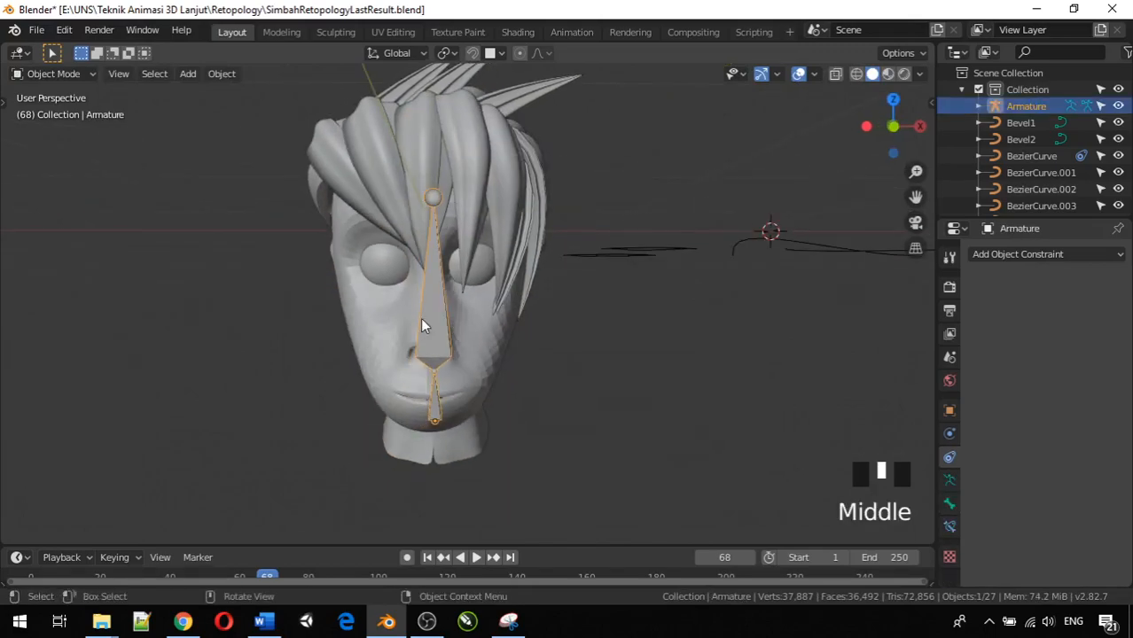
key("g")
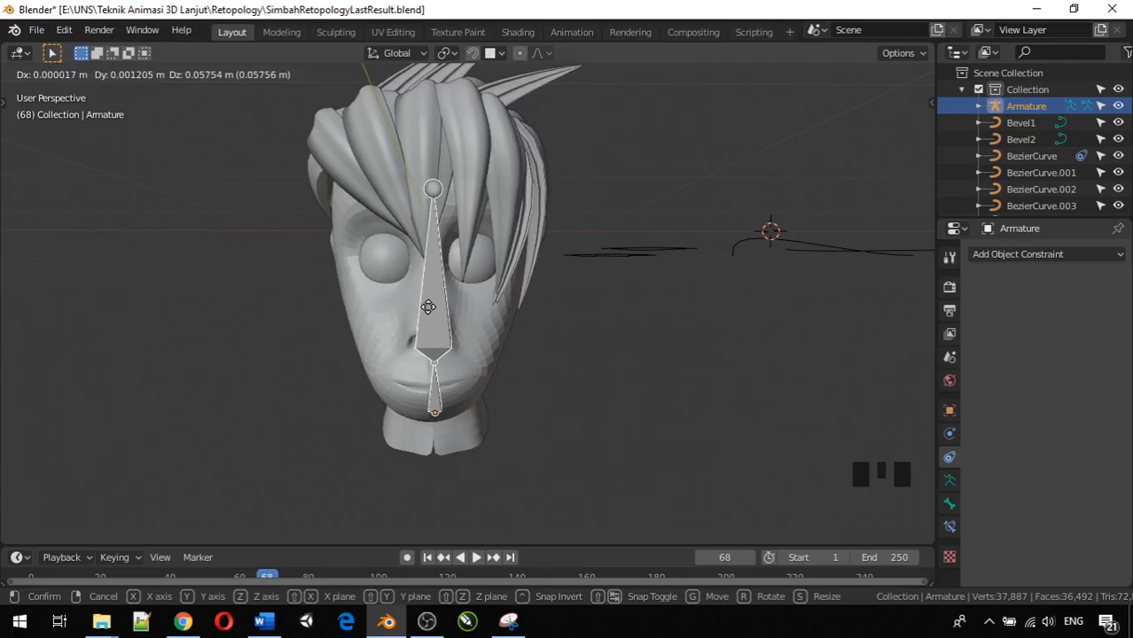
left_click(432, 306)
middle_click_drag(398, 239, 618, 216)
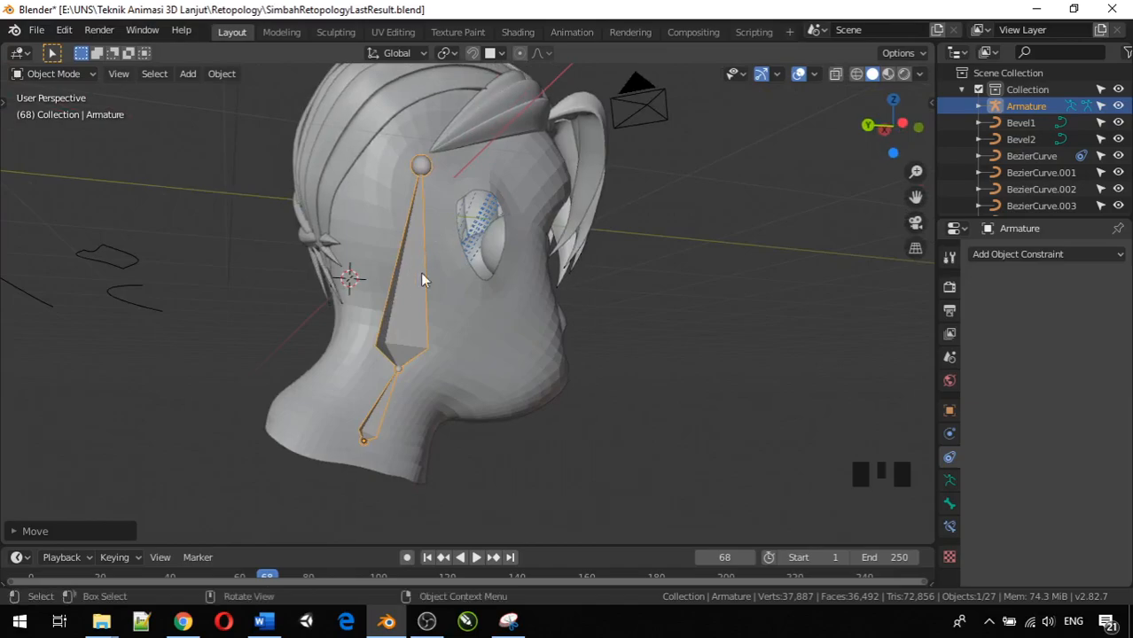
middle_click_drag(413, 292, 455, 263)
Step: Grab the Armature again without shifting it, try clearing its location, and undo the clearing
key("g")
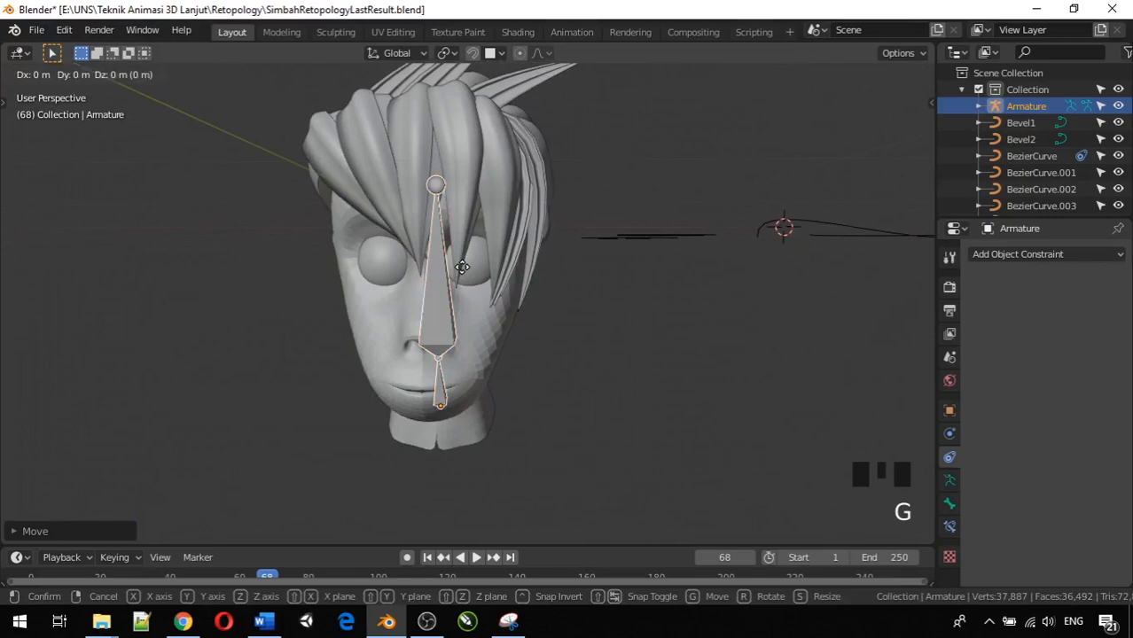
left_click(462, 267)
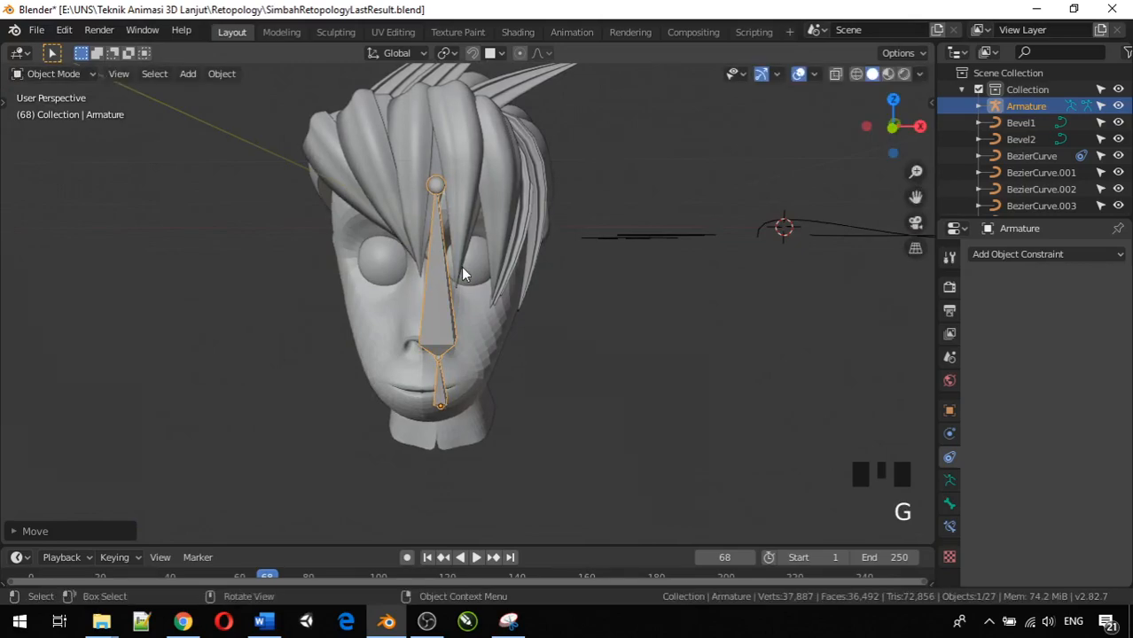
key("alt+g")
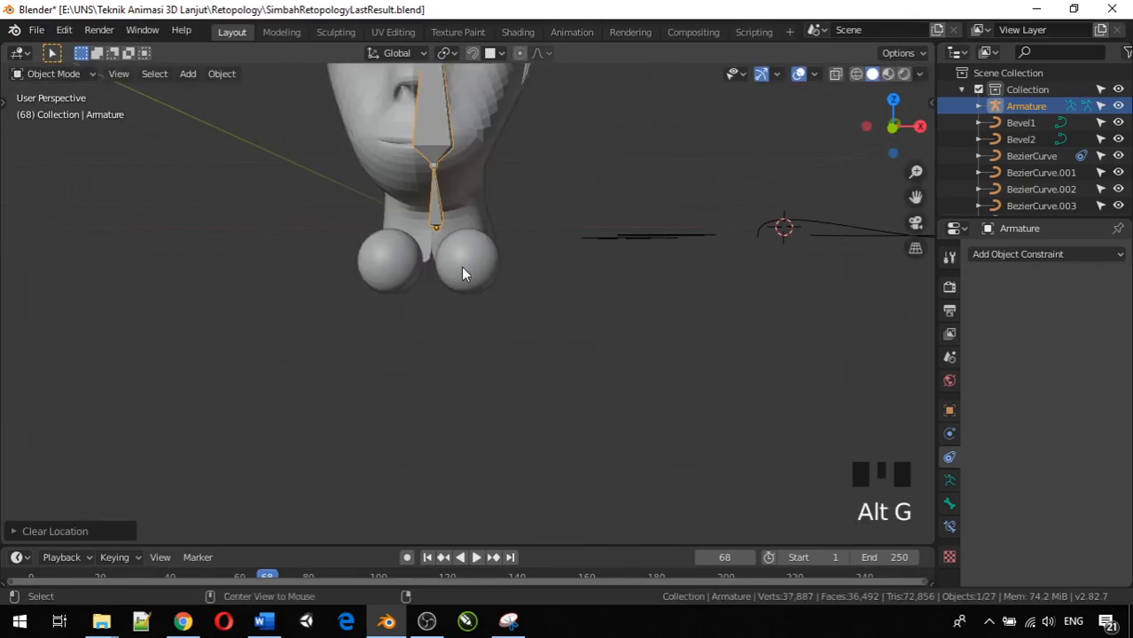
key("ctrl+z")
middle_click_drag(427, 298, 452, 281)
Step: Rotate the Armature slightly freehand to test how the head and hair strands follow
key("r")
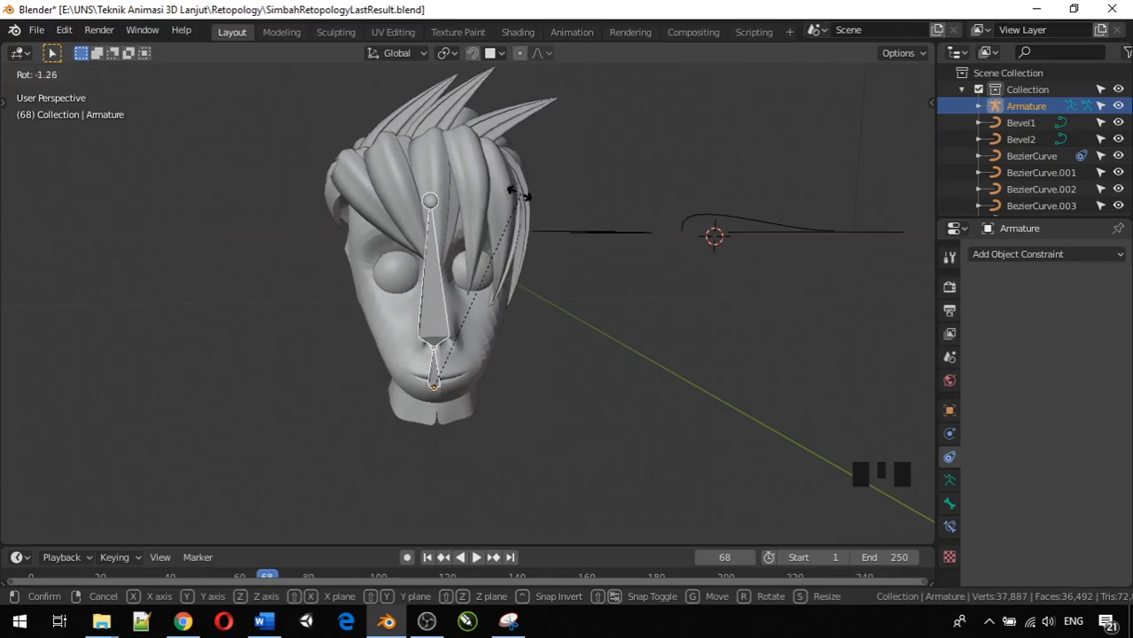
left_click(525, 197)
middle_click_drag(495, 284, 300, 275)
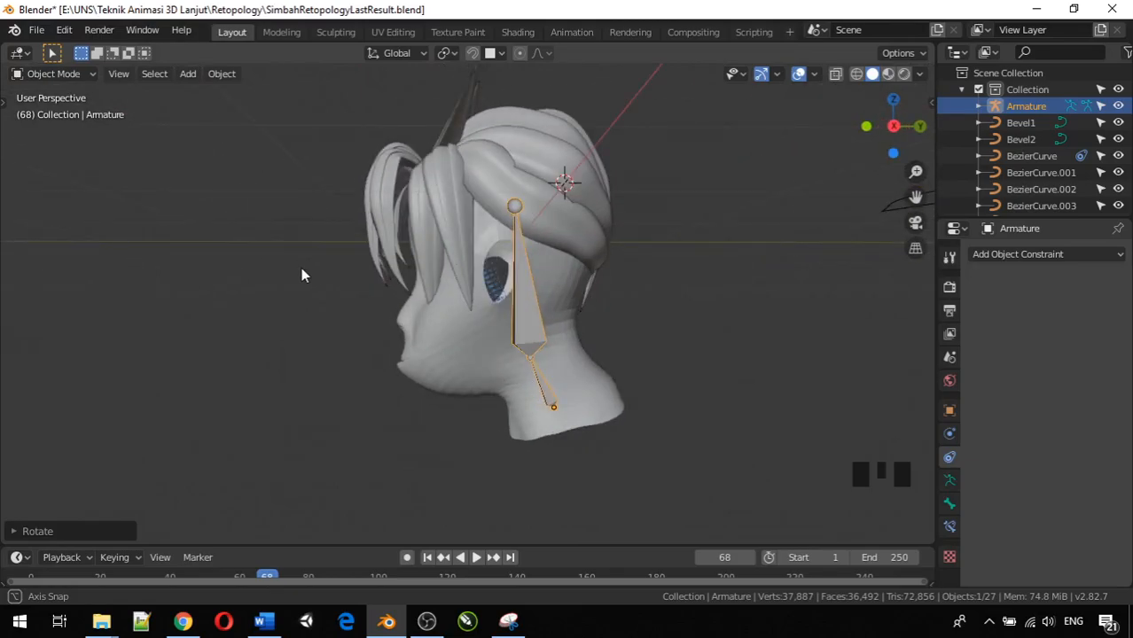
Step: Select the head mesh and examine its topology around the eye socket and face in wireframe shading
left_click(461, 341)
middle_click_drag(495, 332, 451, 345)
left_click(478, 315)
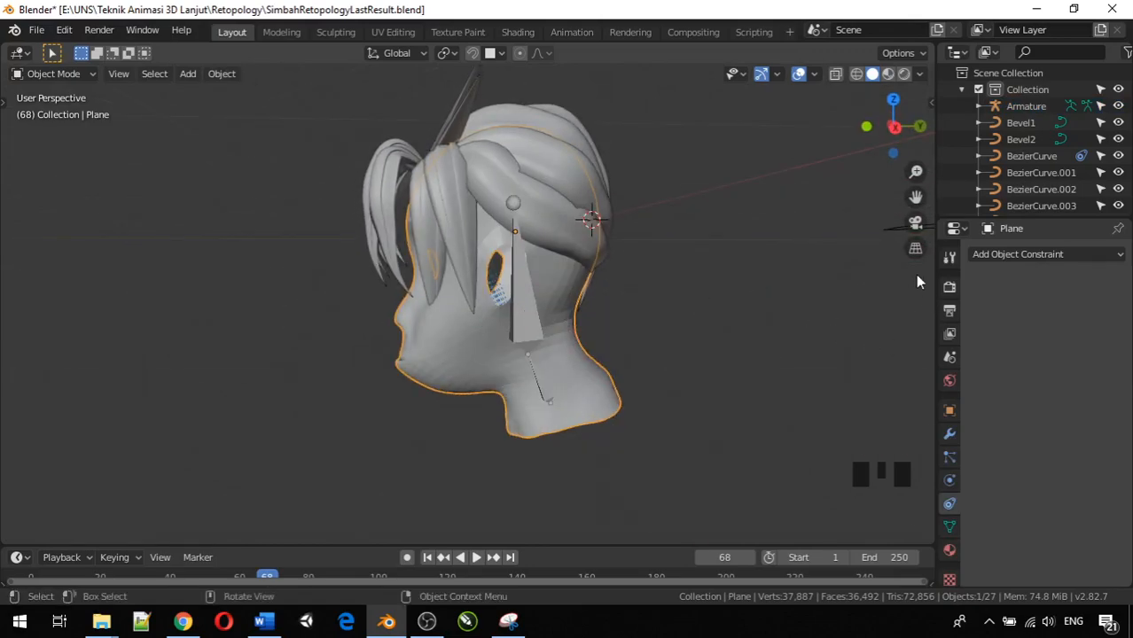
key("z")
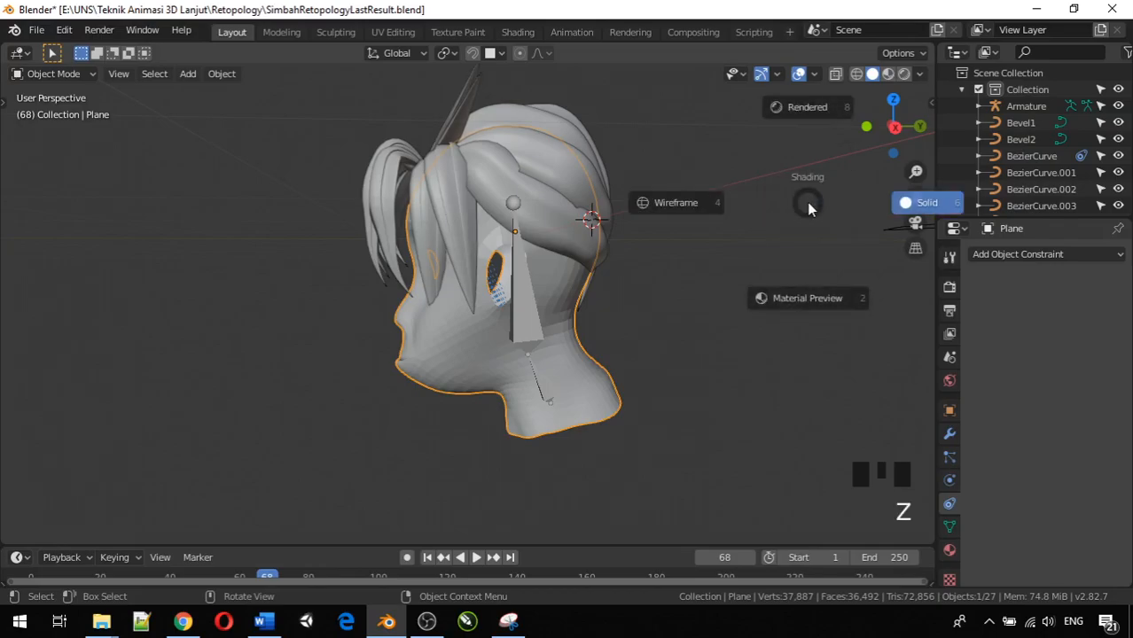
left_click(701, 202)
middle_click_drag(661, 228, 543, 224)
scroll(488, 245, "up", 6)
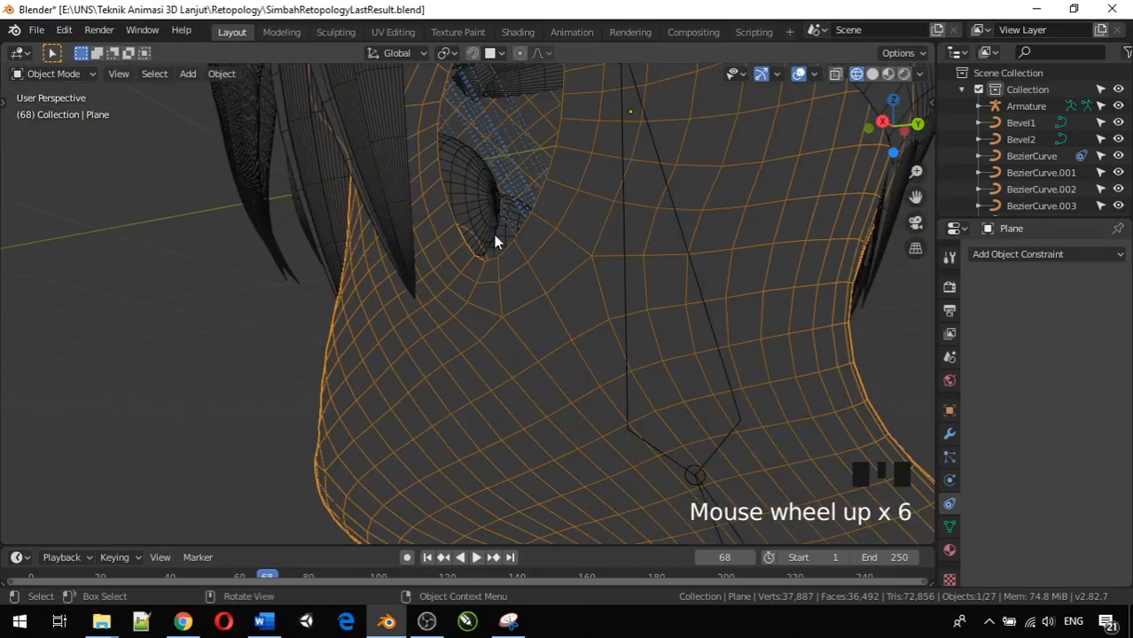
middle_click_drag(540, 171, 873, 188)
scroll(666, 235, "down", 7)
scroll(490, 213, "up", 5)
middle_click_drag(491, 214, 372, 212)
Step: Inspect the head mesh's vertices in Edit Mode with material preview, and return to Object Mode with solid shading
key("Tab")
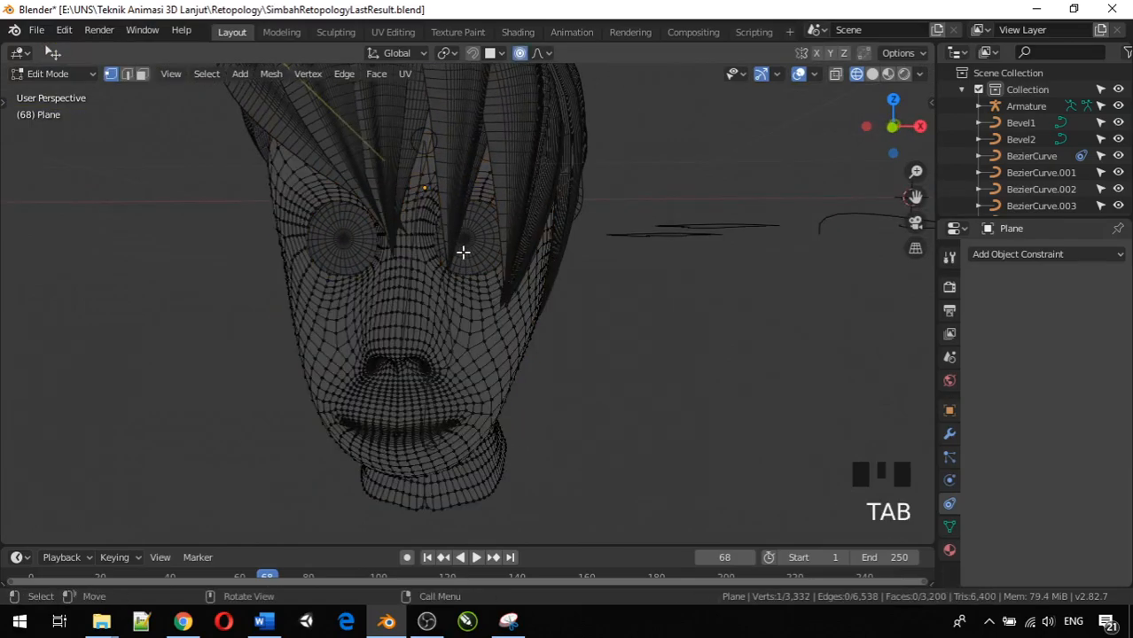
left_click(889, 75)
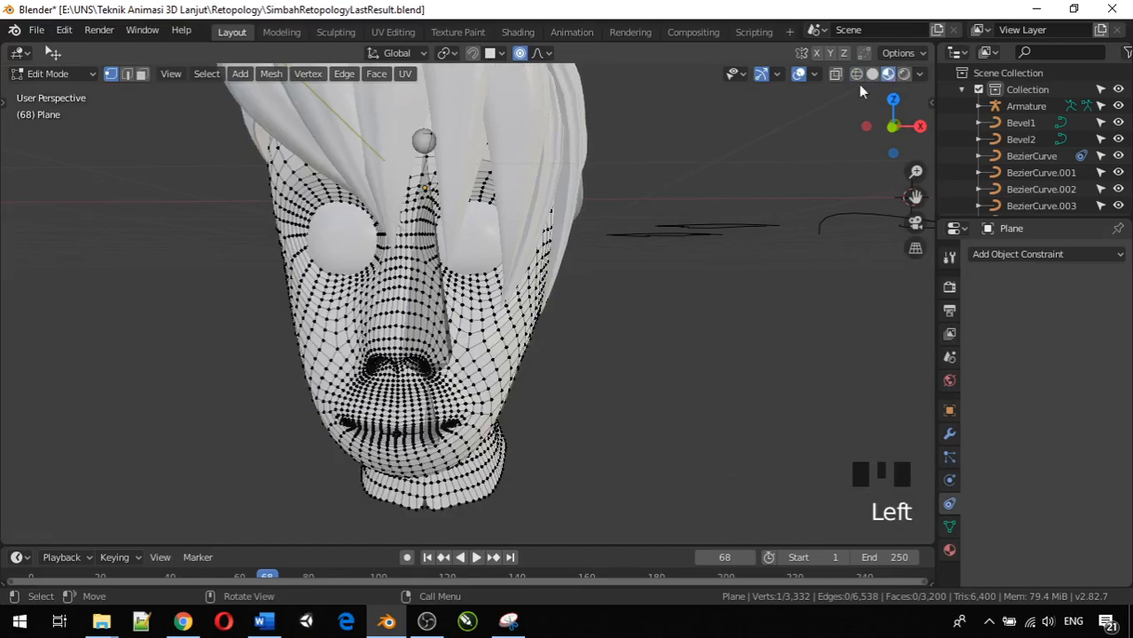
left_click(872, 78)
scroll(607, 189, "down", 4)
key("Tab")
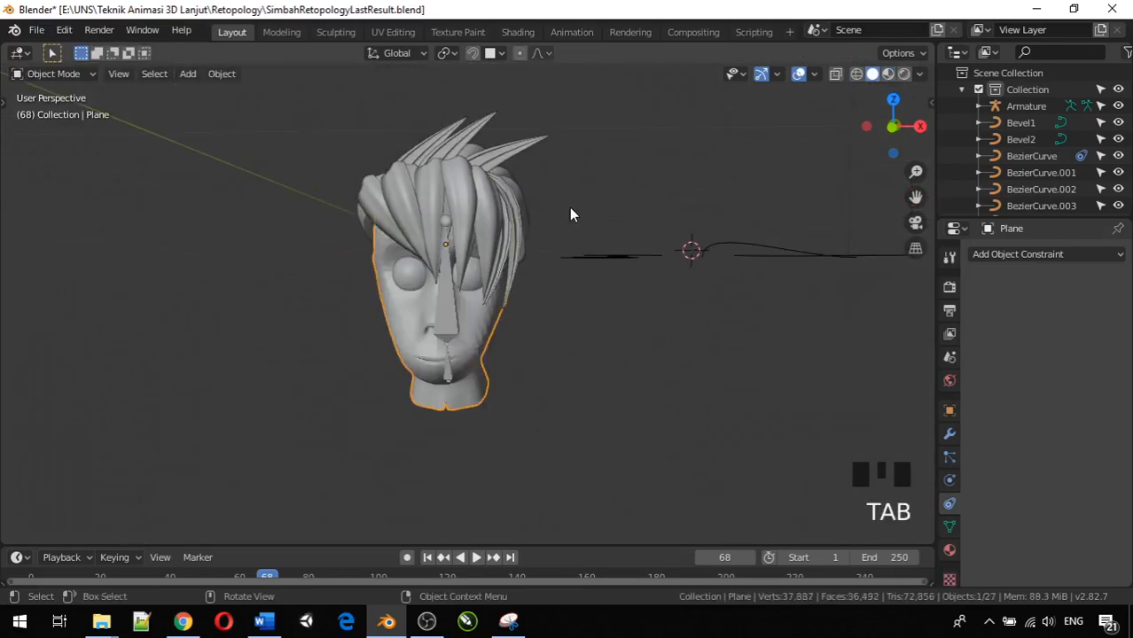
Step: Turn off the Armature's In Front viewport display so the bones no longer draw over the head, and deselect it
middle_click_drag(491, 253, 507, 253)
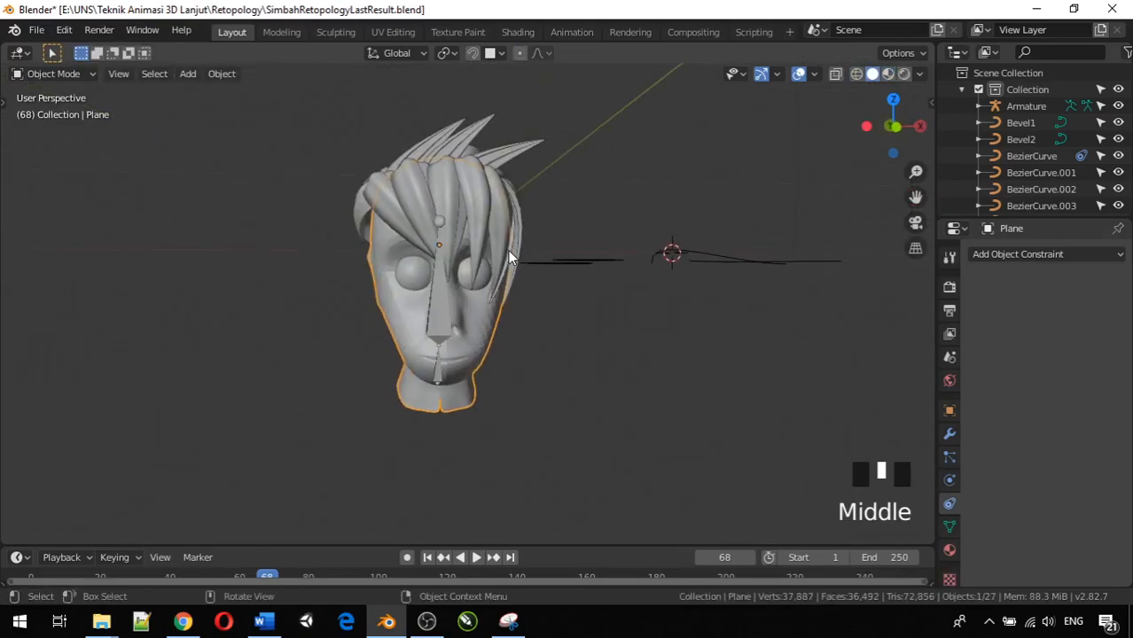
left_click(435, 283)
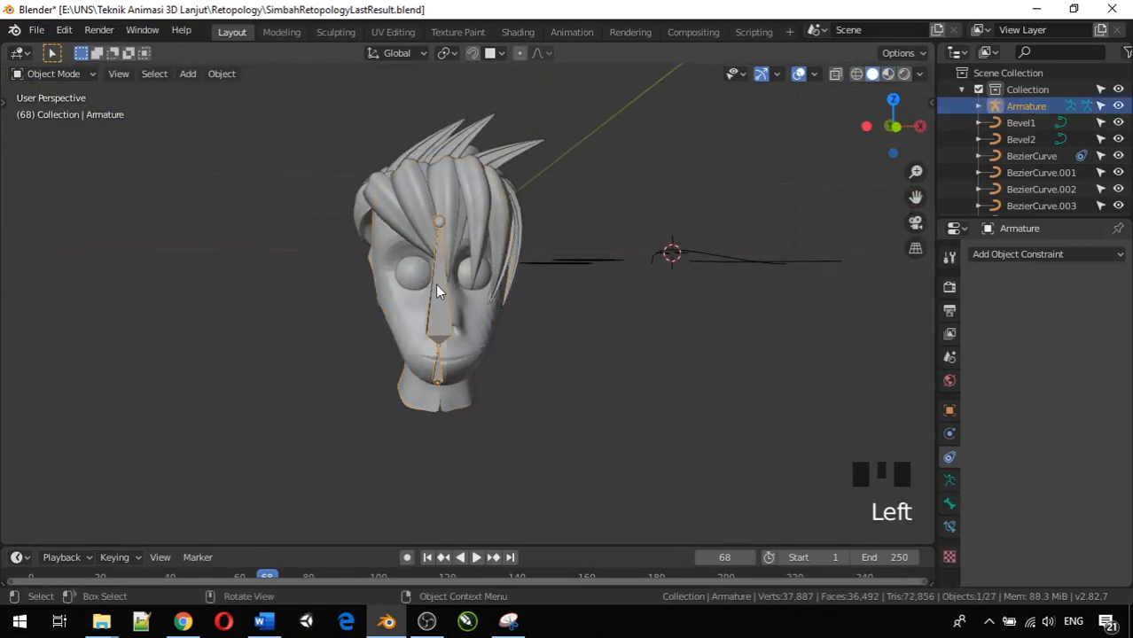
left_click(947, 501)
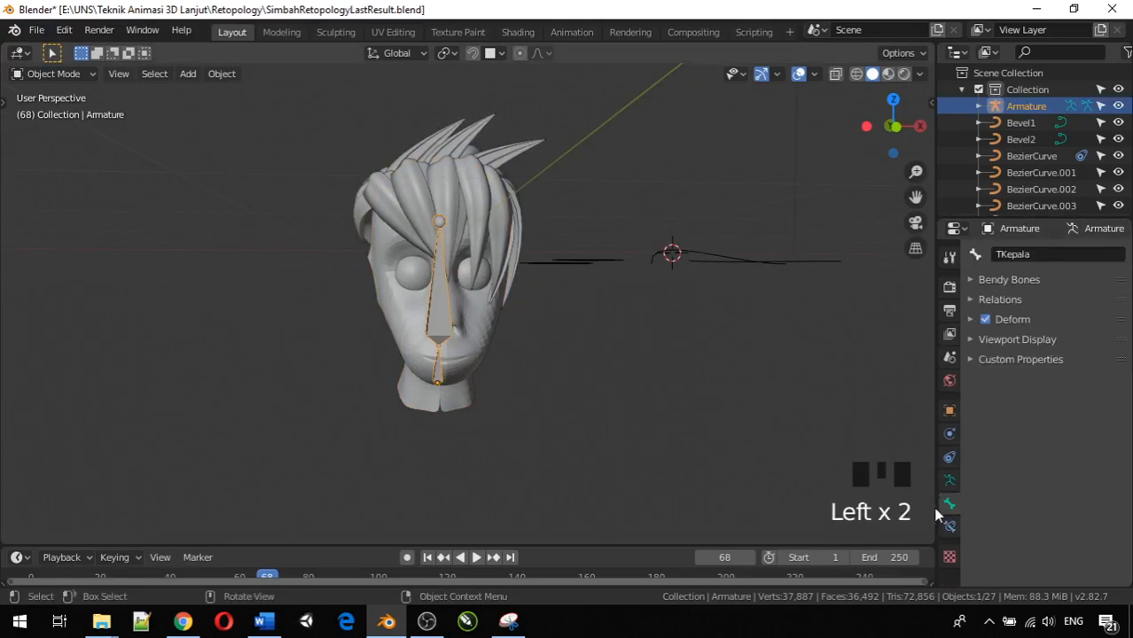
left_click(948, 412)
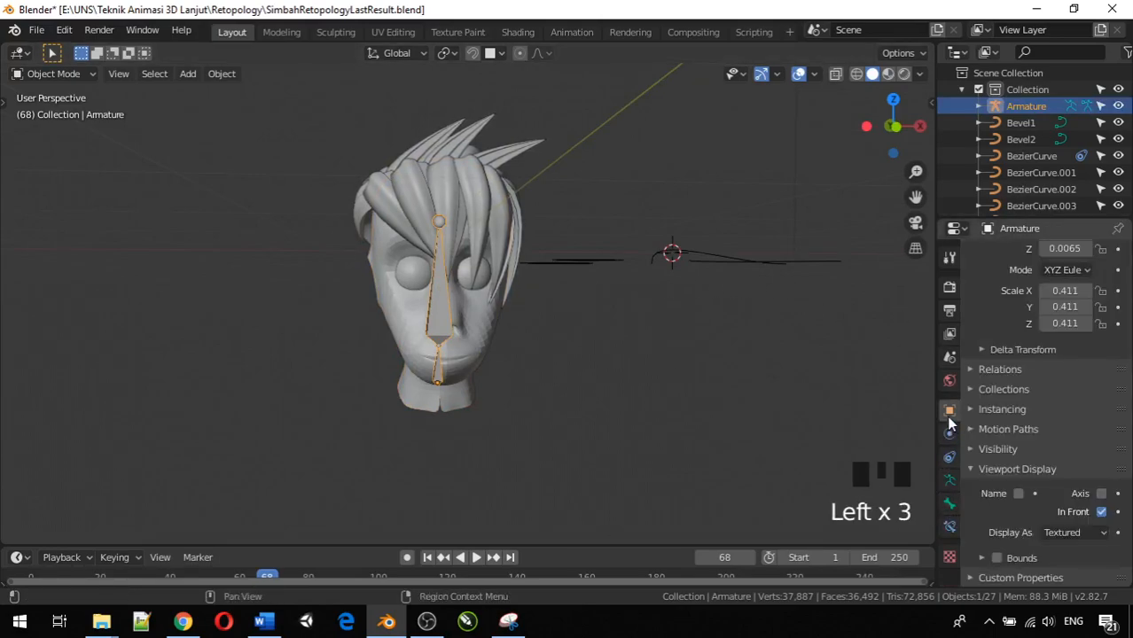
left_click(1102, 511)
middle_click_drag(672, 408, 636, 402)
left_click(635, 402)
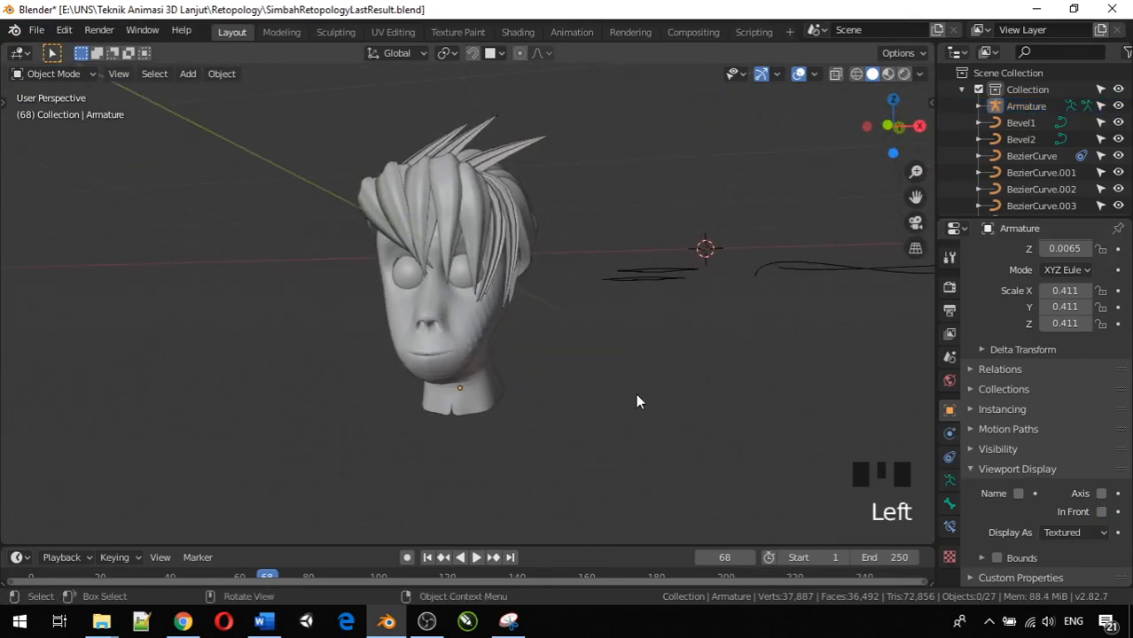
Step: Examine the rigged head and its hair strands from the front, sides and above
middle_click_drag(797, 432, 626, 419)
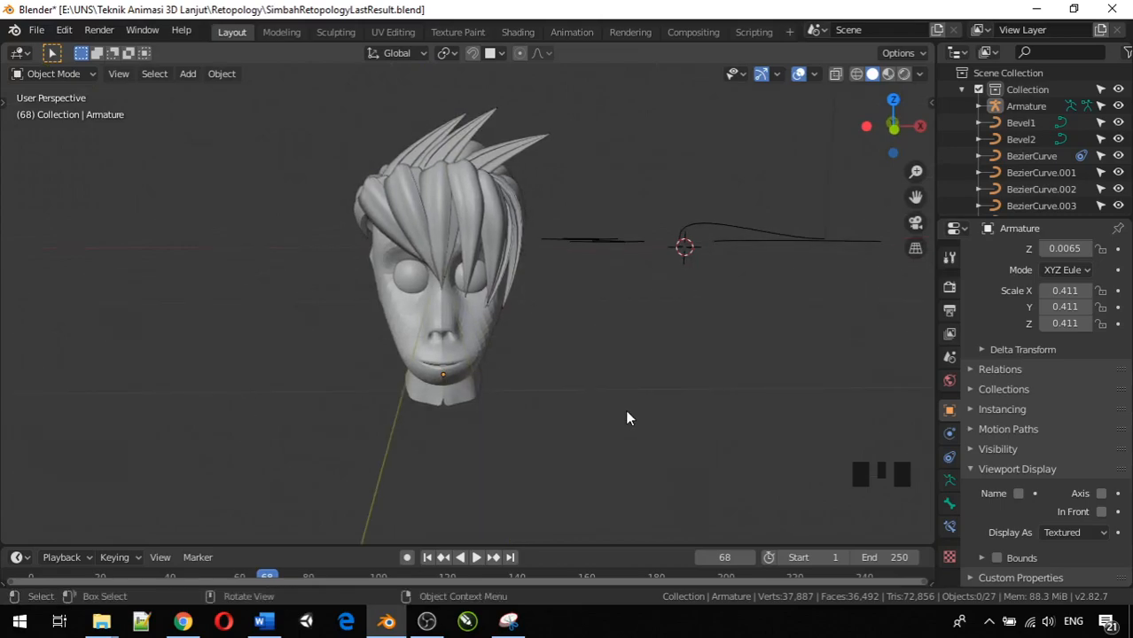
middle_click_drag(632, 326, 548, 390)
scroll(572, 418, "down", 2)
scroll(678, 246, "down", 3)
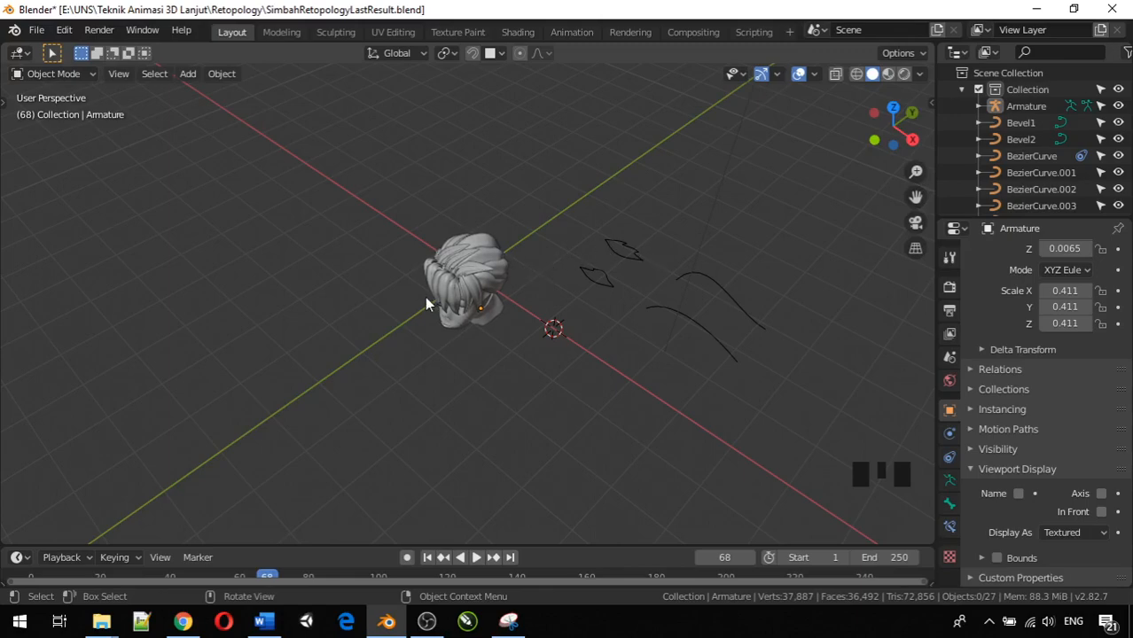
middle_click_drag(387, 320, 492, 227)
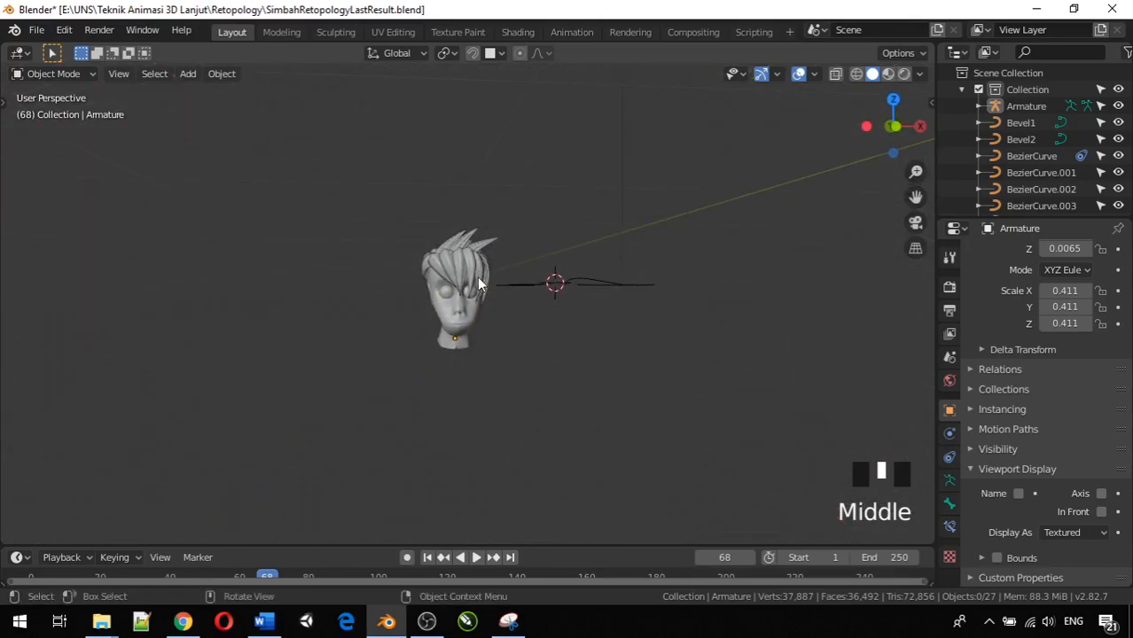
scroll(479, 280, "up", 5)
mouse_move(470, 281)
middle_mouse_down()
mouse_move(448, 296)
mouse_move(478, 274)
mouse_move(526, 278)
mouse_move(419, 311)
mouse_move(439, 311)
mouse_move(344, 308)
mouse_move(399, 318)
mouse_move(474, 302)
middle_mouse_up()
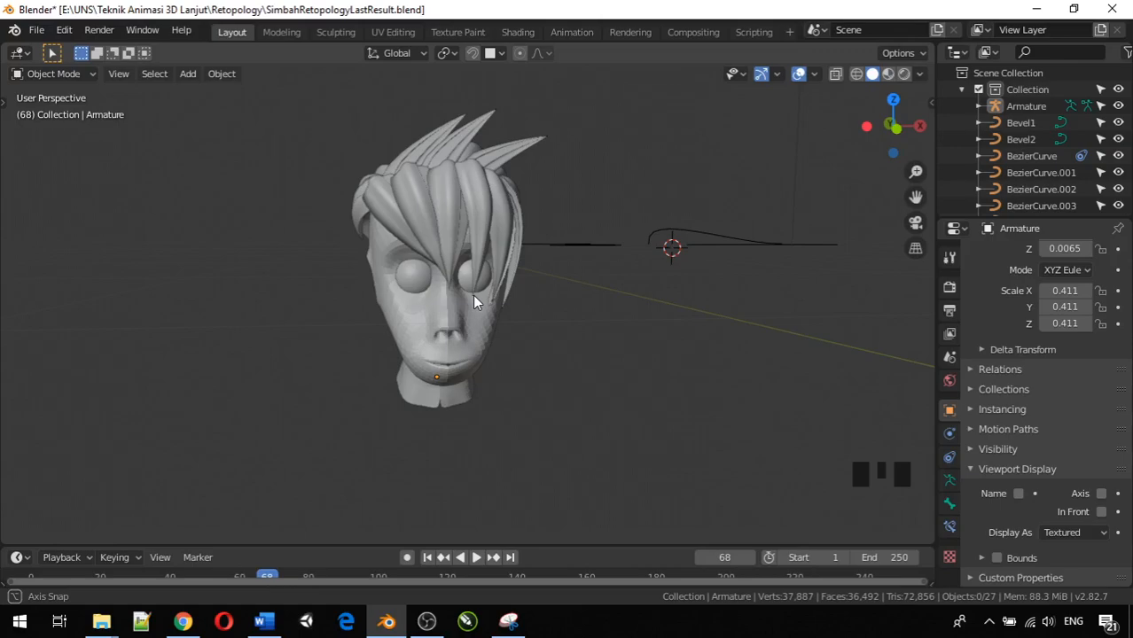
middle_click_drag(474, 302, 417, 315)
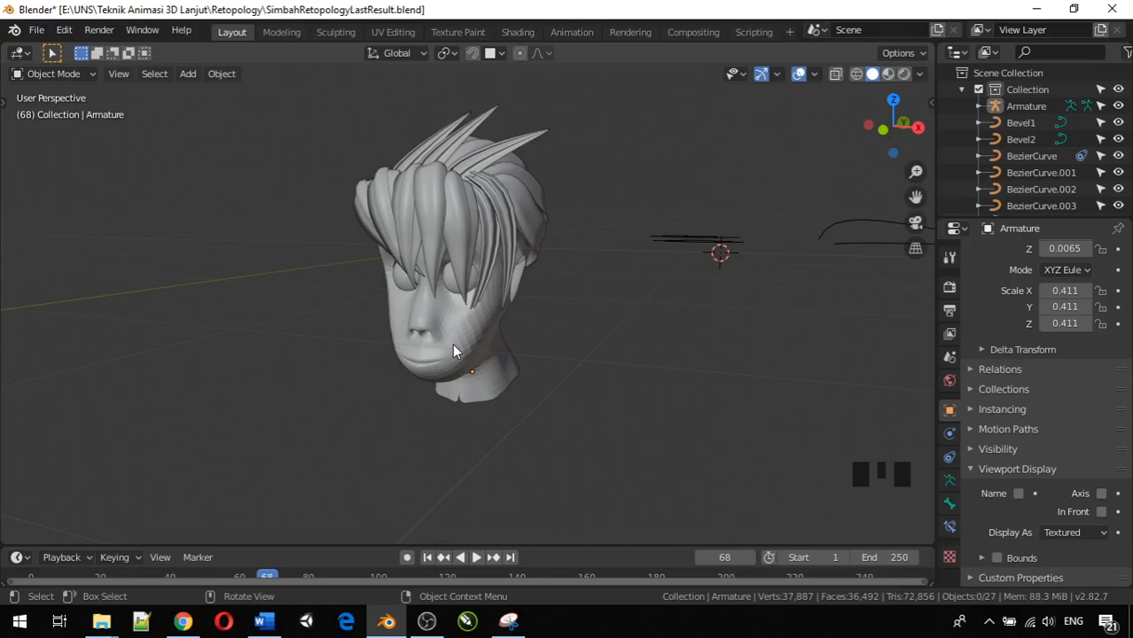
middle_click_drag(445, 341, 512, 328)
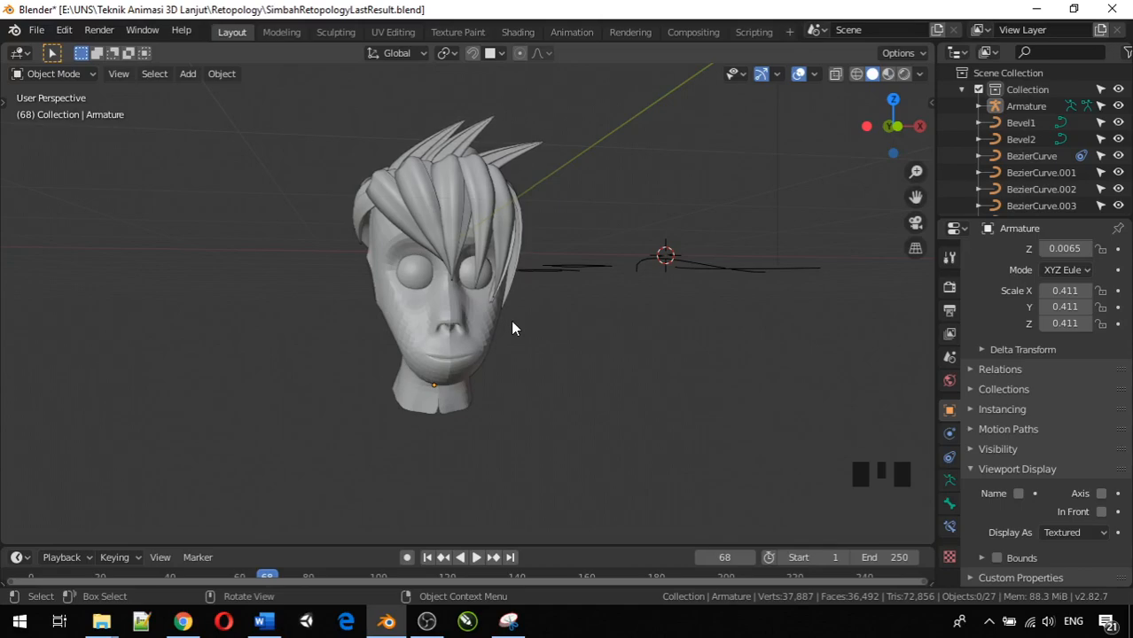
mouse_move(511, 328)
middle_mouse_down()
mouse_move(490, 350)
mouse_move(387, 353)
mouse_move(339, 332)
mouse_move(513, 347)
middle_mouse_up()
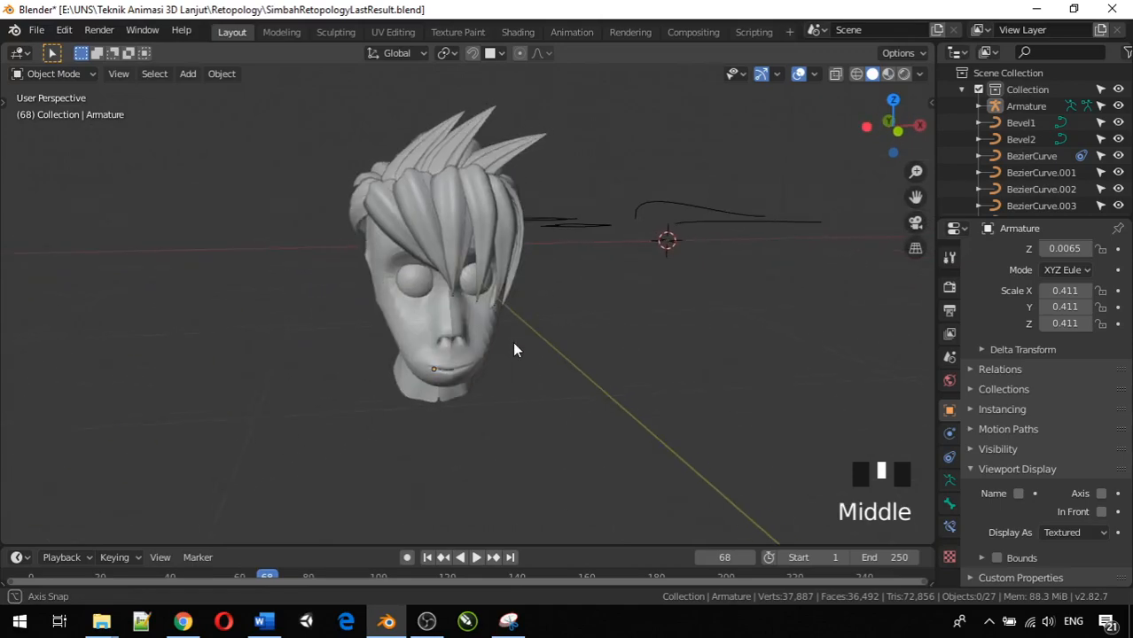